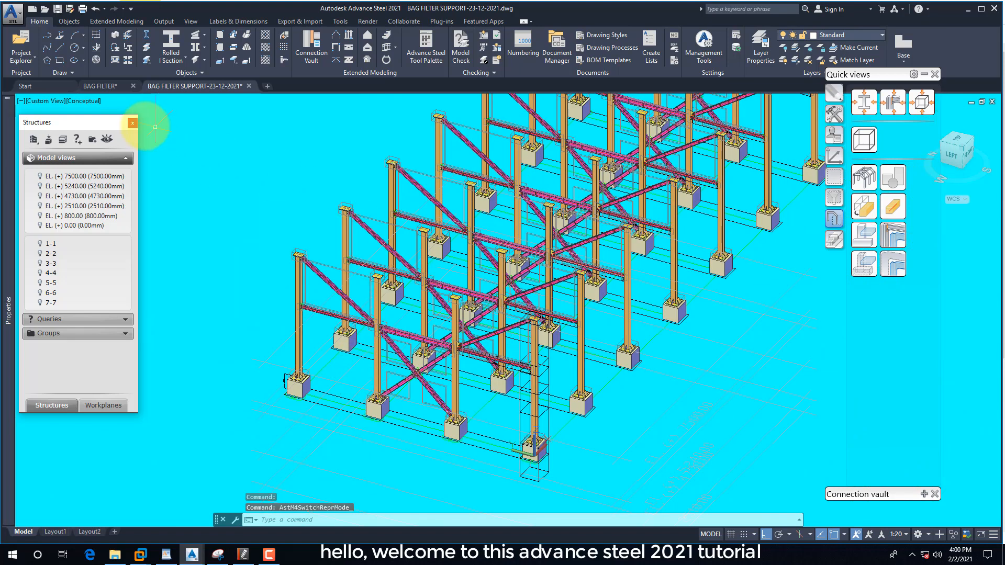
Set the model display to the SW Isometric view
{"action": "left_click", "coordinate": [32, 101]}
{"action": "left_click", "coordinate": [67, 196]}
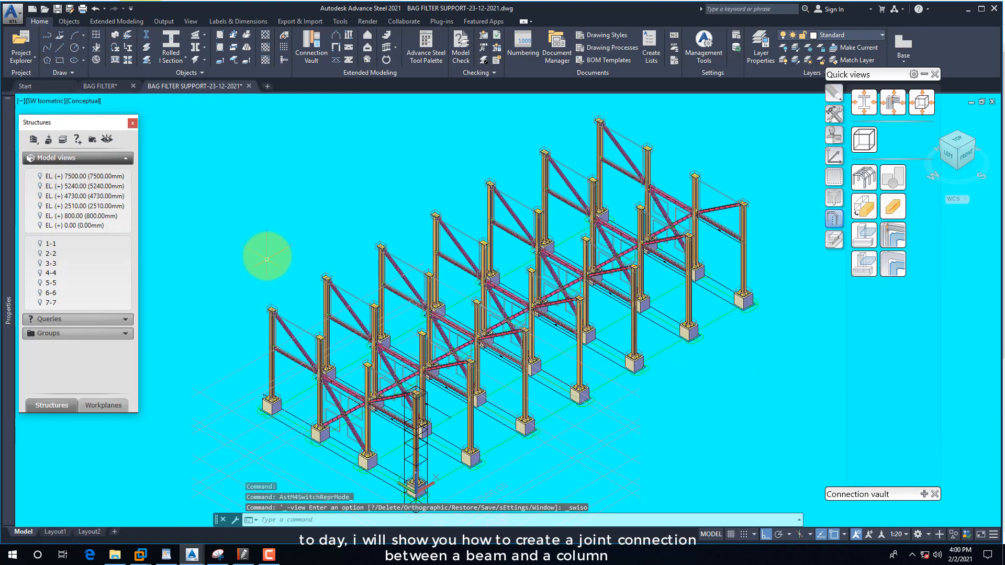
{"action": "scroll", "coordinate": [265, 258], "scroll_direction": "down", "scroll_amount": 2}
{"action": "scroll", "coordinate": [319, 424], "scroll_direction": "up", "scroll_amount": 2}
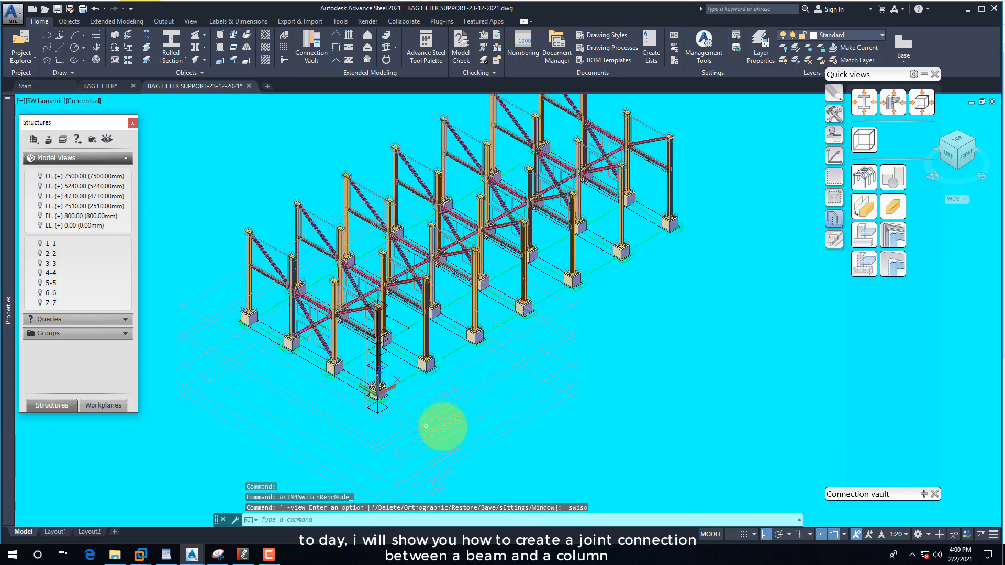
Split the model space into two vertical viewports
{"action": "left_click", "coordinate": [189, 22]}
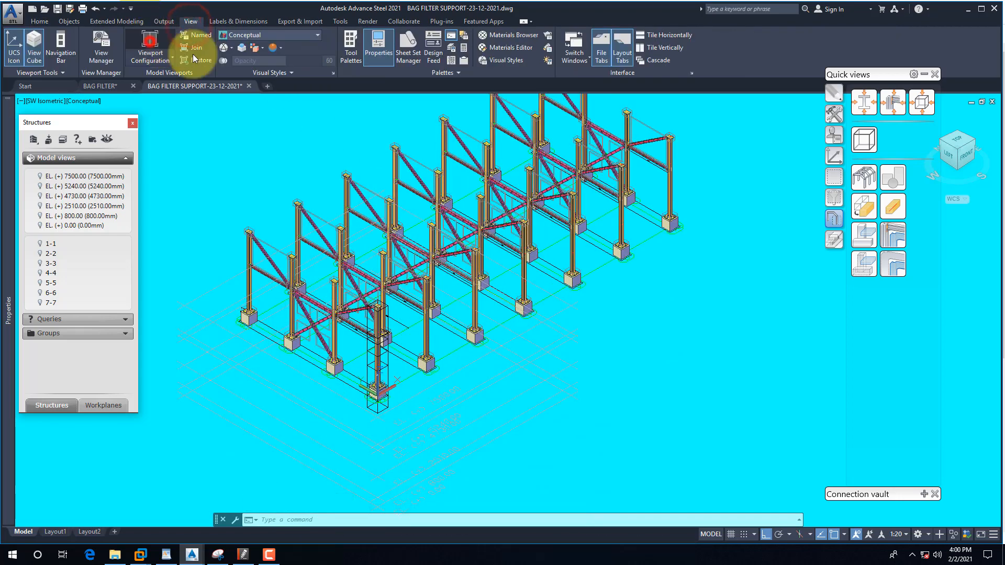
{"action": "left_click", "coordinate": [150, 42]}
{"action": "left_click", "coordinate": [576, 199]}
{"action": "left_click", "coordinate": [623, 218]}
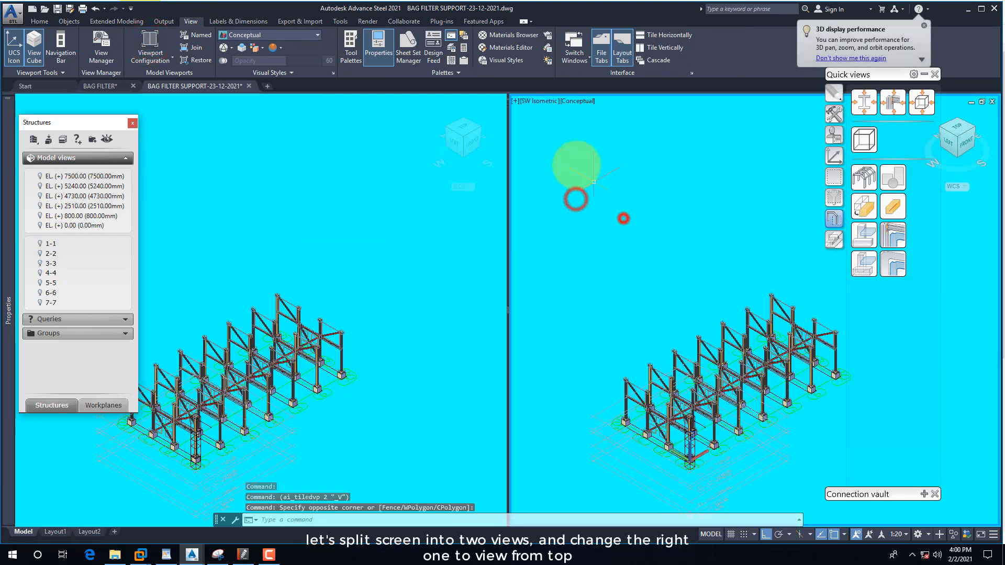
Set one of the two viewports to the Top view with the 2D Wireframe visual style
{"action": "left_click", "coordinate": [539, 101]}
{"action": "left_click", "coordinate": [571, 128]}
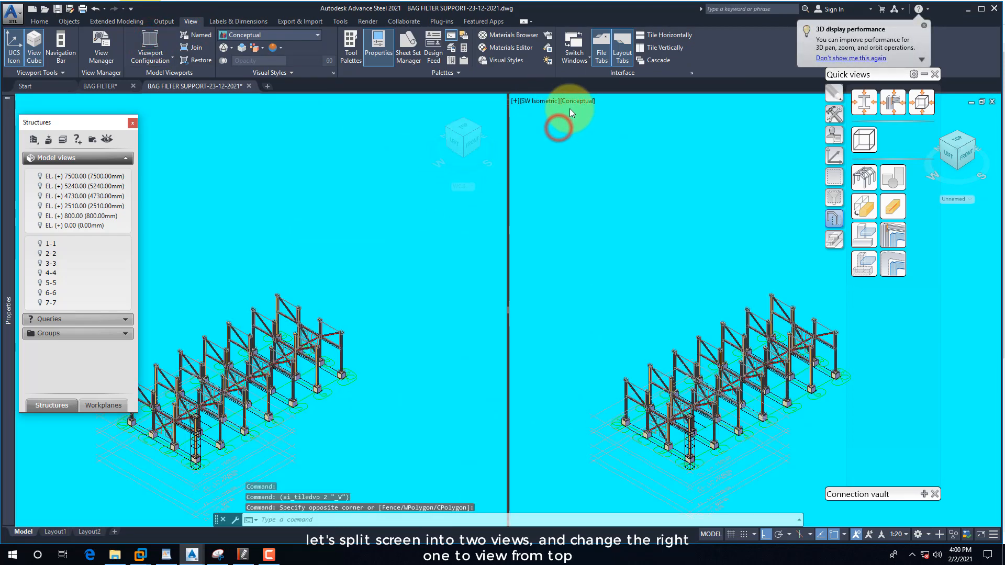
{"action": "left_click", "coordinate": [572, 105]}
{"action": "left_click", "coordinate": [585, 125]}
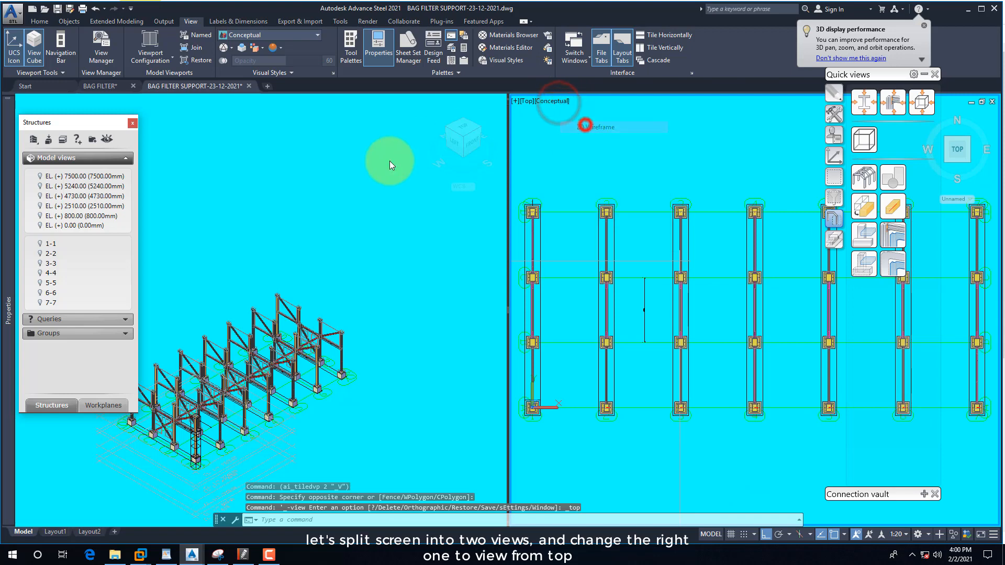
Set the other viewport to the SW Isometric view with the 2D Wireframe visual style
{"action": "left_click", "coordinate": [348, 207]}
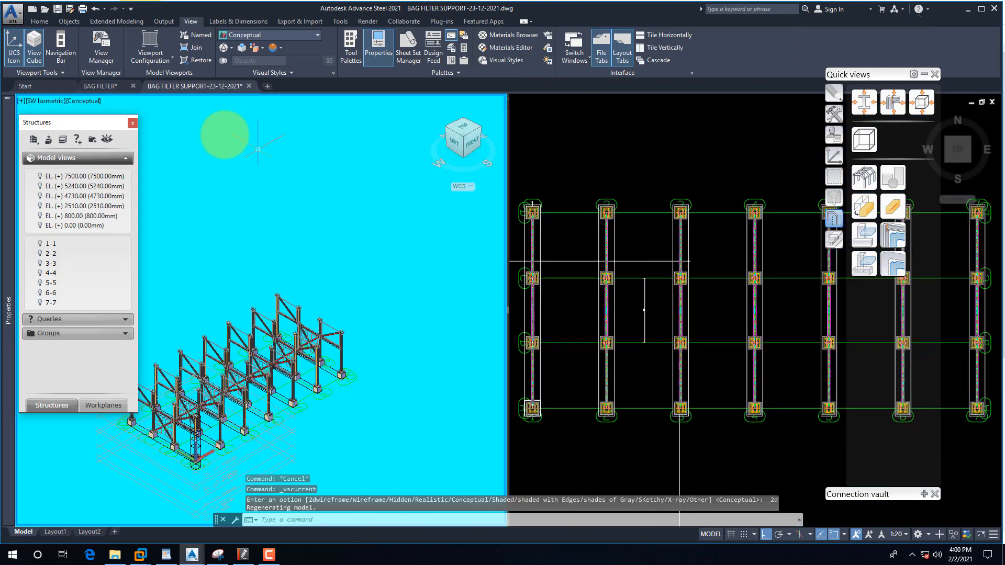
{"action": "left_click", "coordinate": [50, 105]}
{"action": "left_click", "coordinate": [88, 217]}
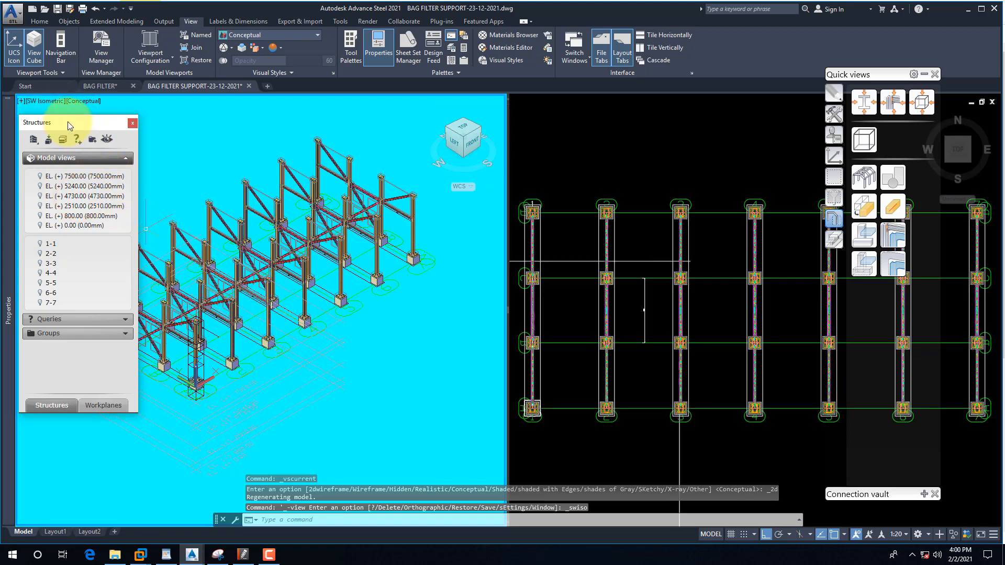
{"action": "scroll", "coordinate": [366, 419], "scroll_direction": "down", "scroll_amount": 3}
{"action": "scroll", "coordinate": [340, 377], "scroll_direction": "up", "scroll_amount": 5}
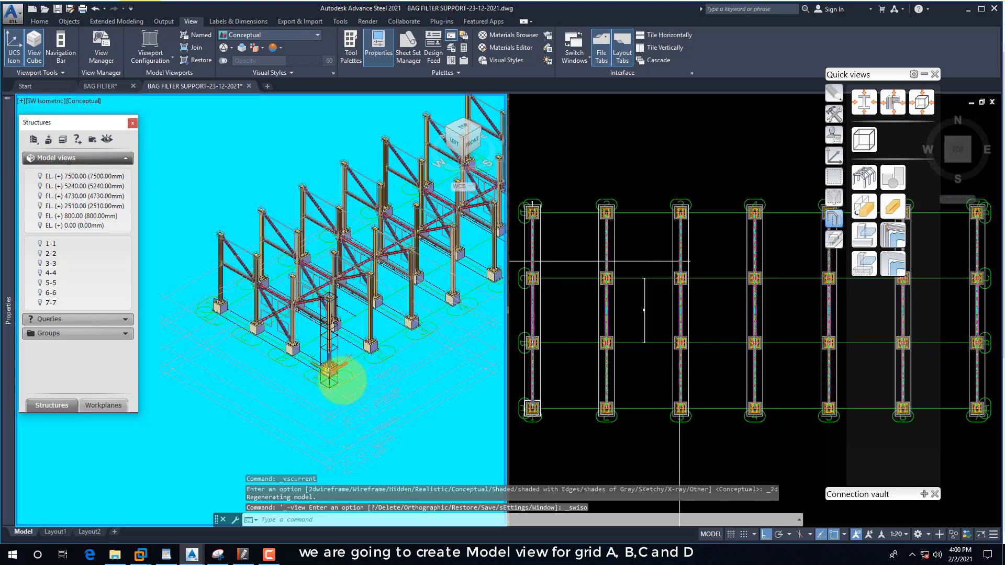
{"action": "scroll", "coordinate": [337, 377], "scroll_direction": "up", "scroll_amount": 3}
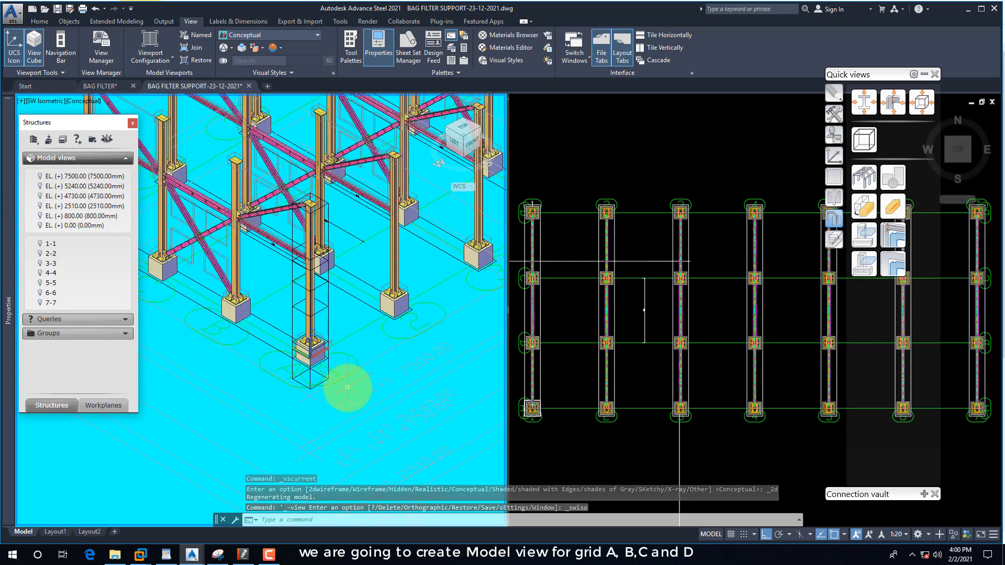
{"action": "left_click", "coordinate": [82, 103]}
{"action": "left_click", "coordinate": [108, 151]}
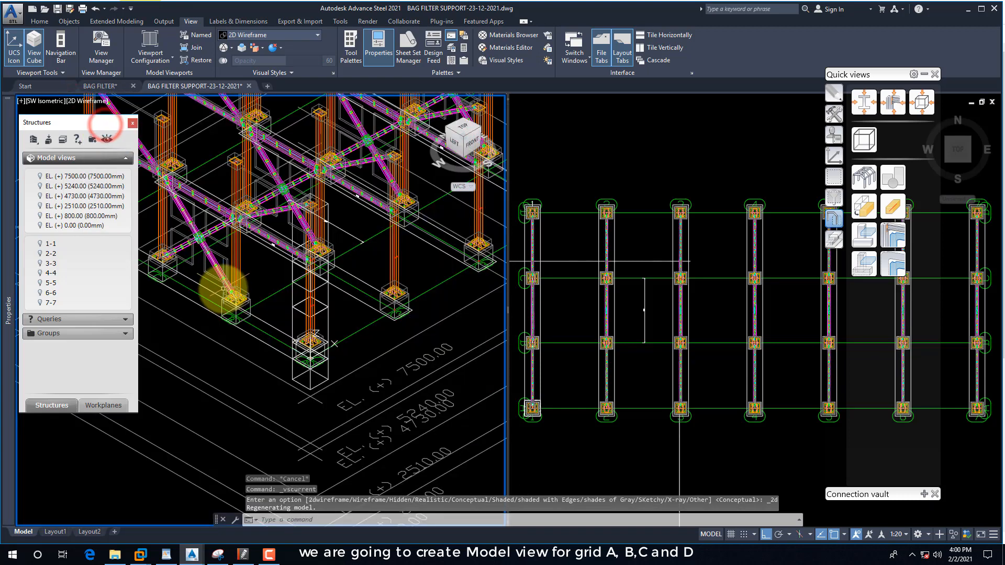
{"action": "scroll", "coordinate": [198, 415], "scroll_direction": "down", "scroll_amount": 4}
{"action": "scroll", "coordinate": [225, 407], "scroll_direction": "up", "scroll_amount": 3}
Activate the top-view viewport and move the Quick views palette clear of the grid plan
{"action": "left_click", "coordinate": [650, 365]}
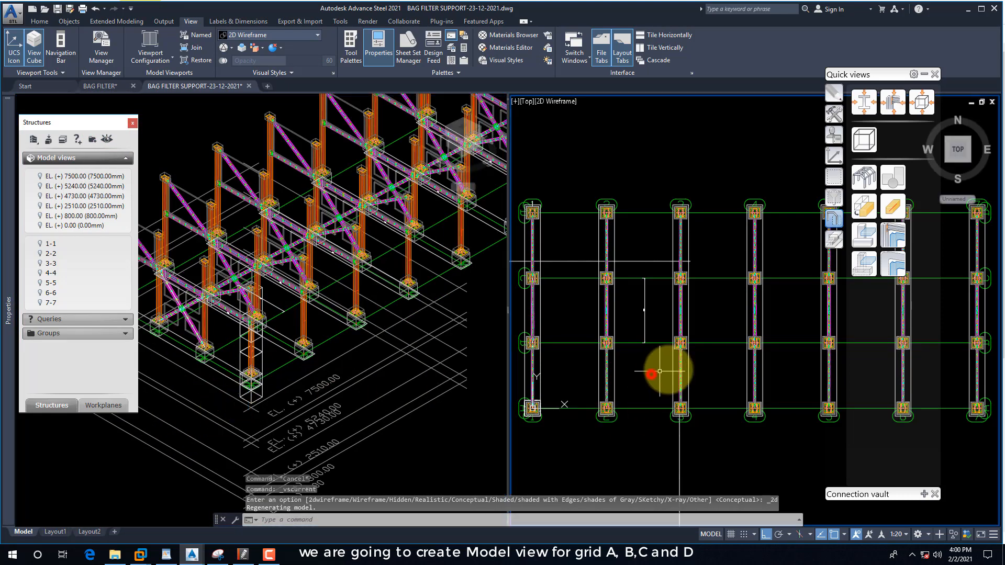
{"action": "scroll", "coordinate": [680, 365], "scroll_direction": "down", "scroll_amount": 3}
{"action": "left_click_drag", "start_coordinate": [906, 74], "coordinate": [895, 63]}
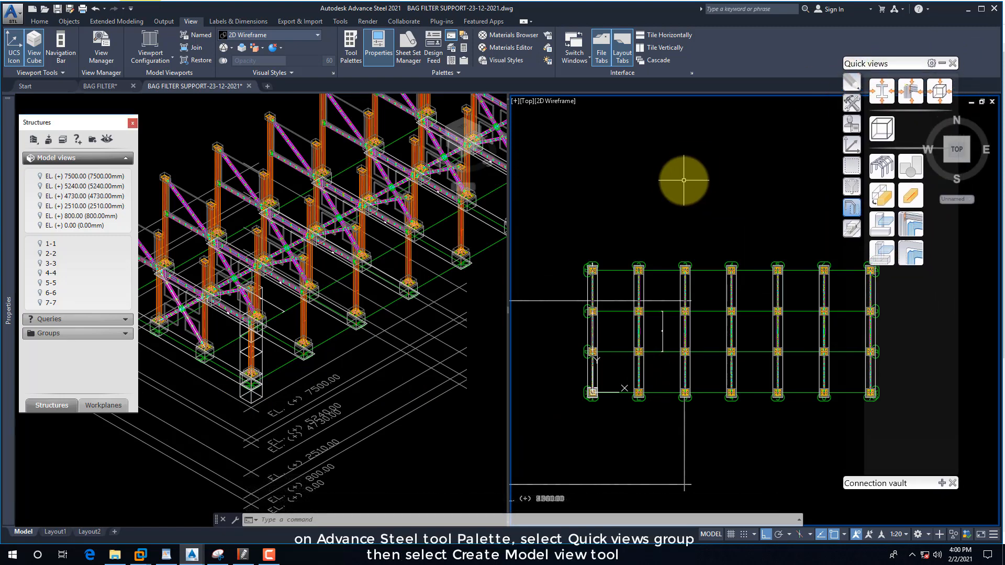
{"action": "left_click", "coordinate": [665, 173]}
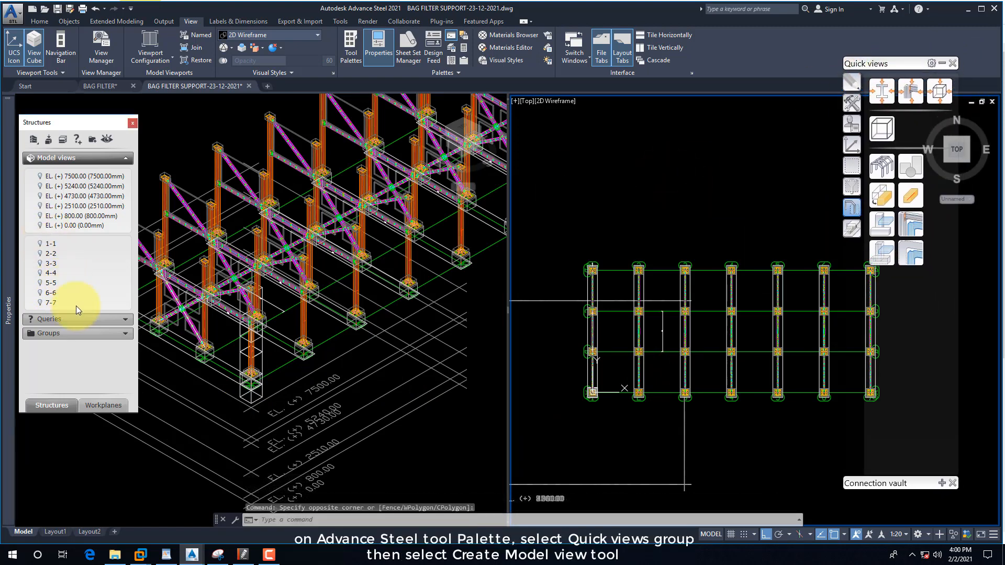
{"action": "left_click", "coordinate": [547, 363]}
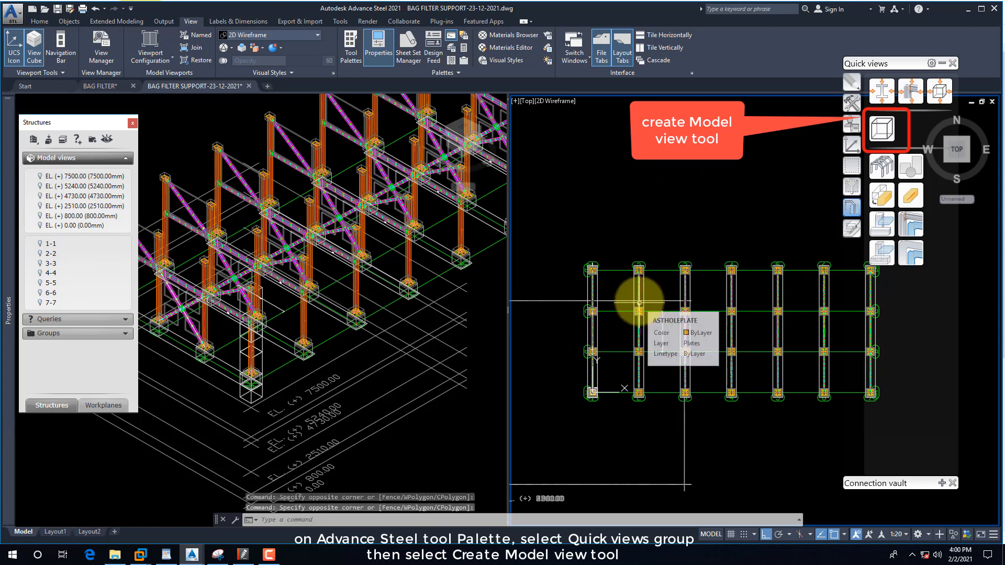
Create a model view named A-A at grid line A, with the front as its default view direction
{"action": "left_click", "coordinate": [882, 129]}
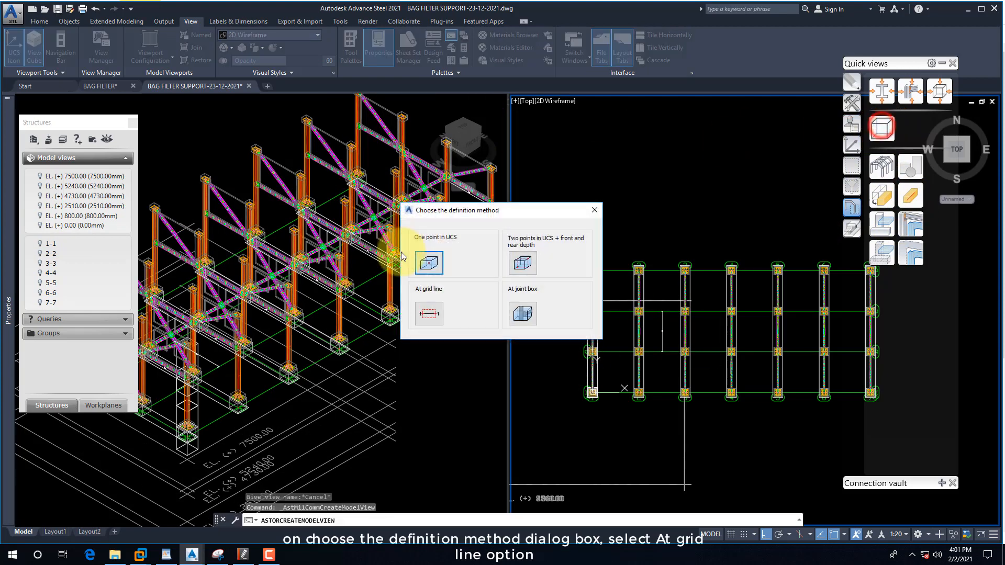
{"action": "left_click", "coordinate": [430, 318]}
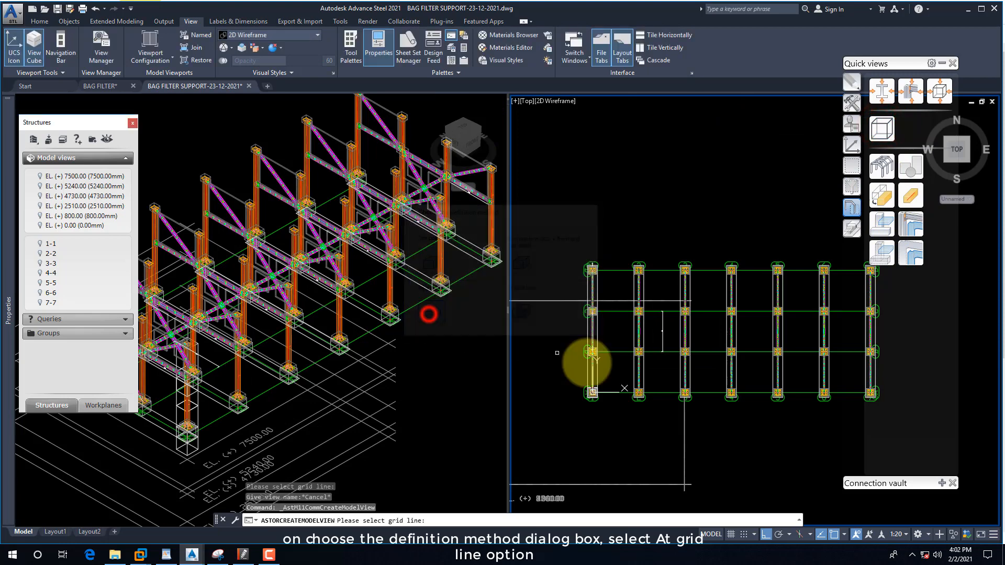
{"action": "left_click", "coordinate": [711, 392]}
{"action": "key", "text": "Return"}
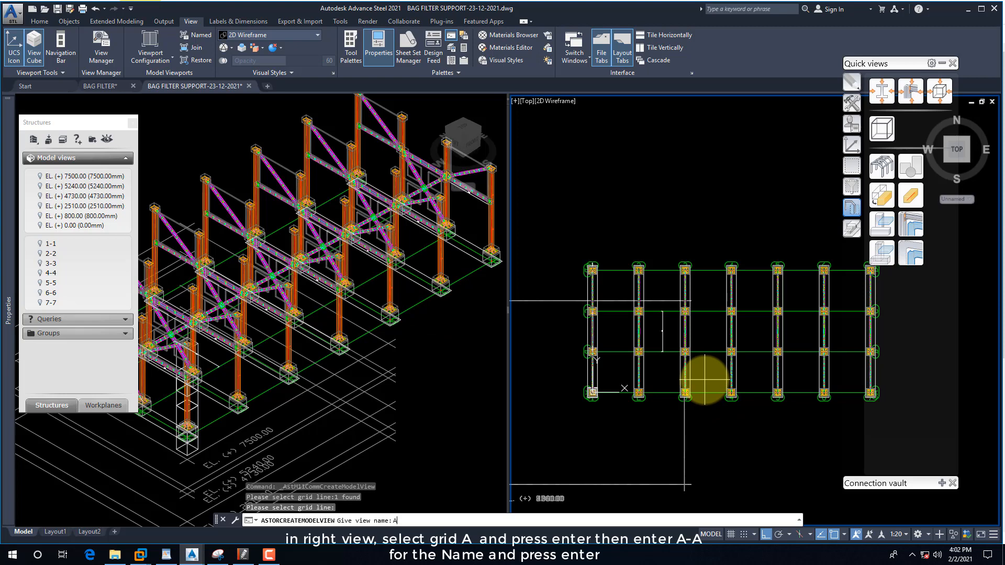
{"action": "key", "text": "Return"}
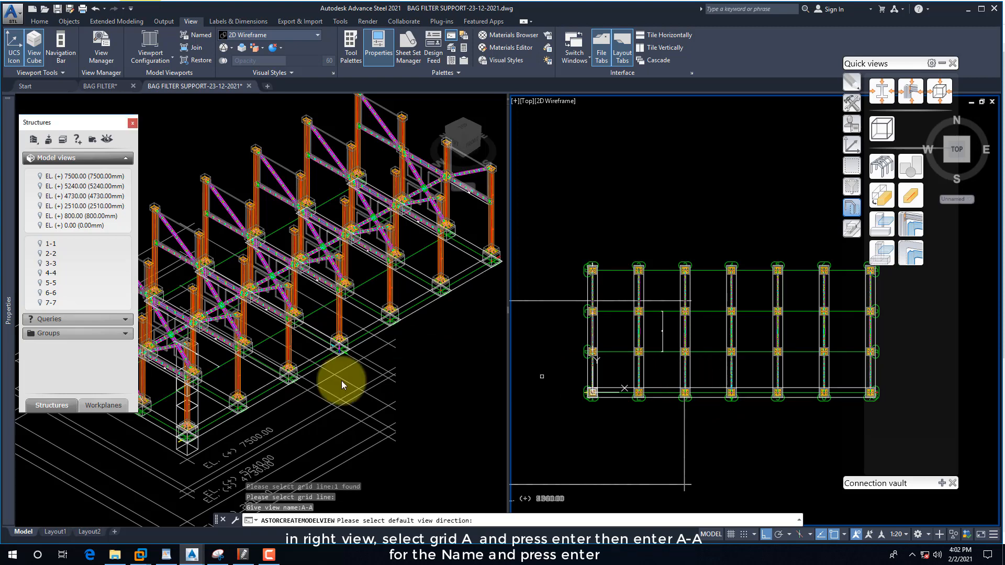
{"action": "left_click", "coordinate": [429, 368]}
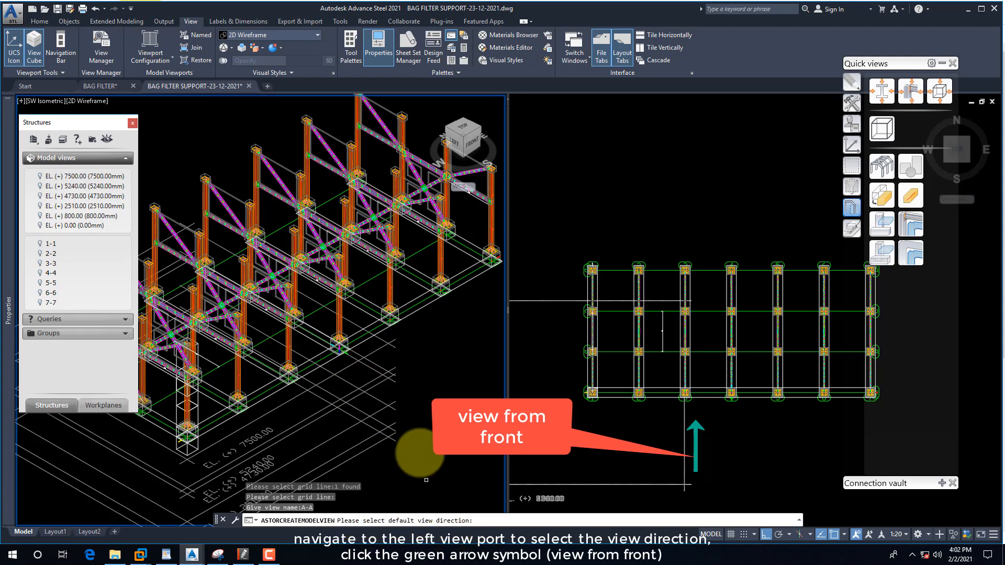
{"action": "scroll", "coordinate": [357, 359], "scroll_direction": "up", "scroll_amount": 10}
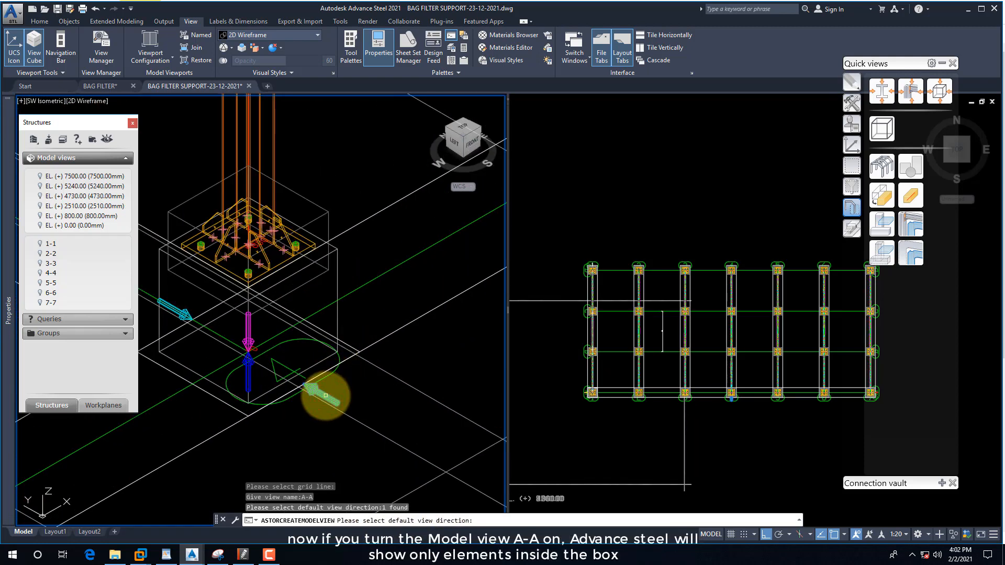
{"action": "left_click", "coordinate": [325, 395]}
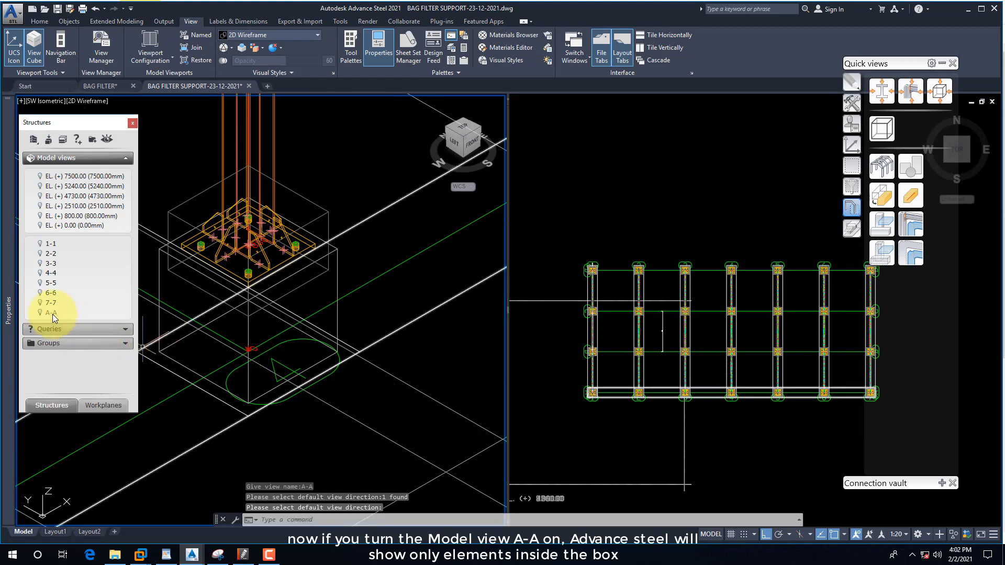
Turn model view A-A on to inspect the elements inside its box, and turn it off again
{"action": "scroll", "coordinate": [346, 346], "scroll_direction": "down", "scroll_amount": 10}
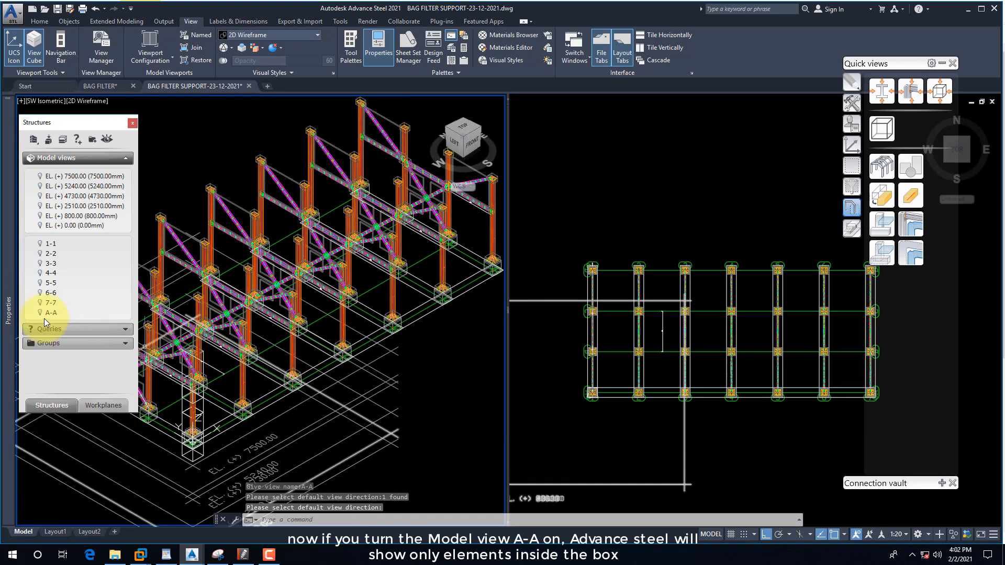
{"action": "left_click", "coordinate": [41, 313]}
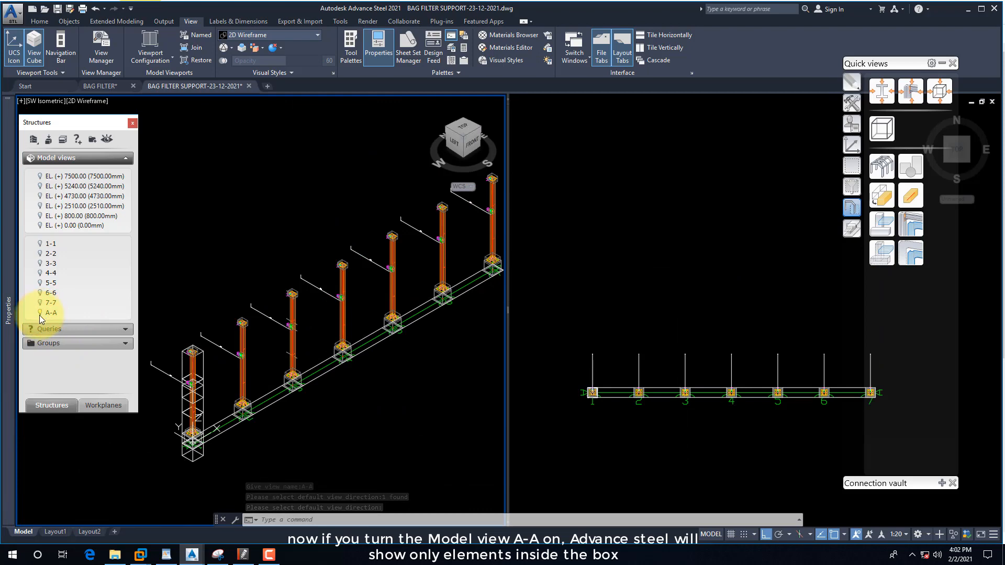
{"action": "left_click", "coordinate": [41, 314]}
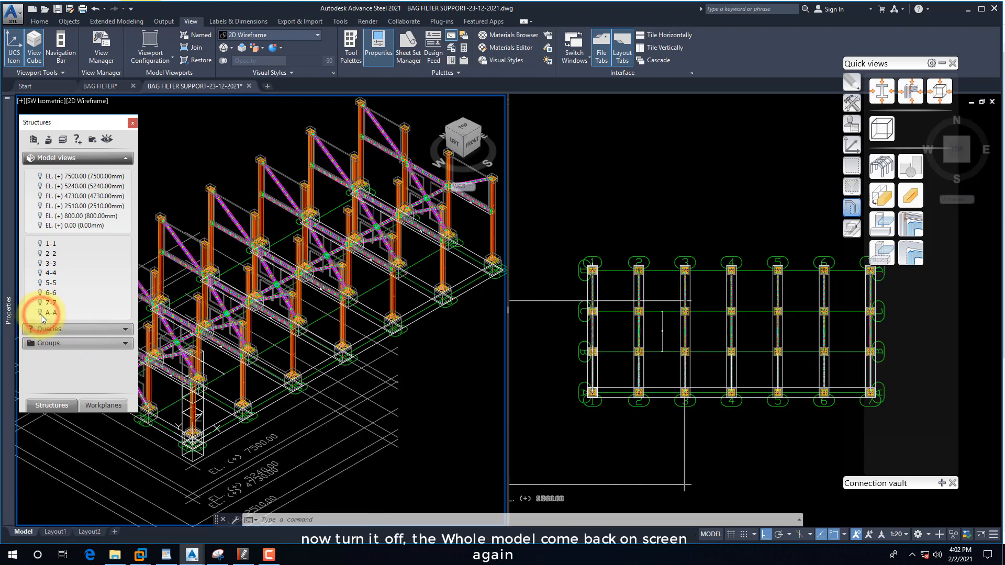
Create a model view named B-B at grid line B, with the front as its default view direction
{"action": "left_click", "coordinate": [606, 420]}
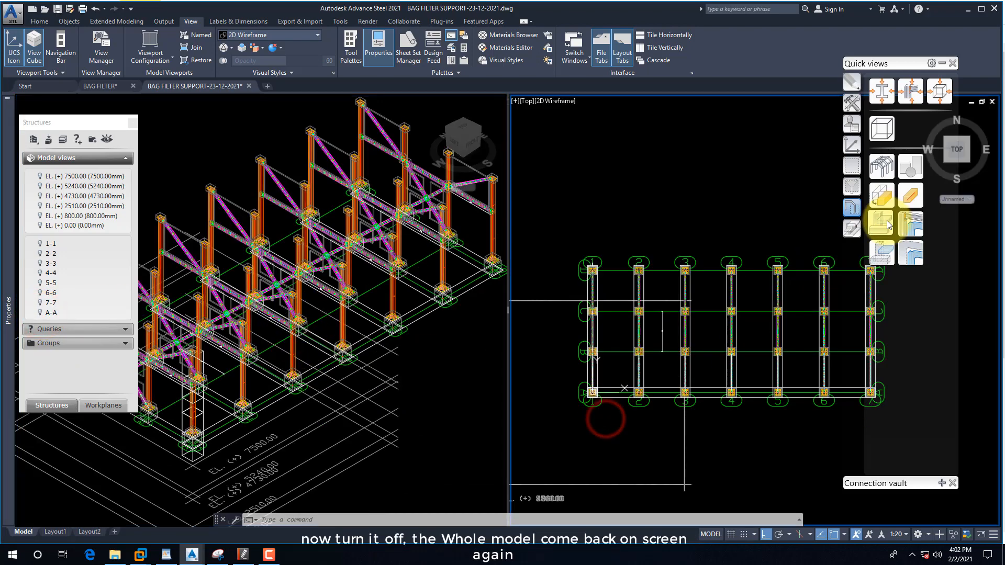
{"action": "left_click", "coordinate": [882, 125]}
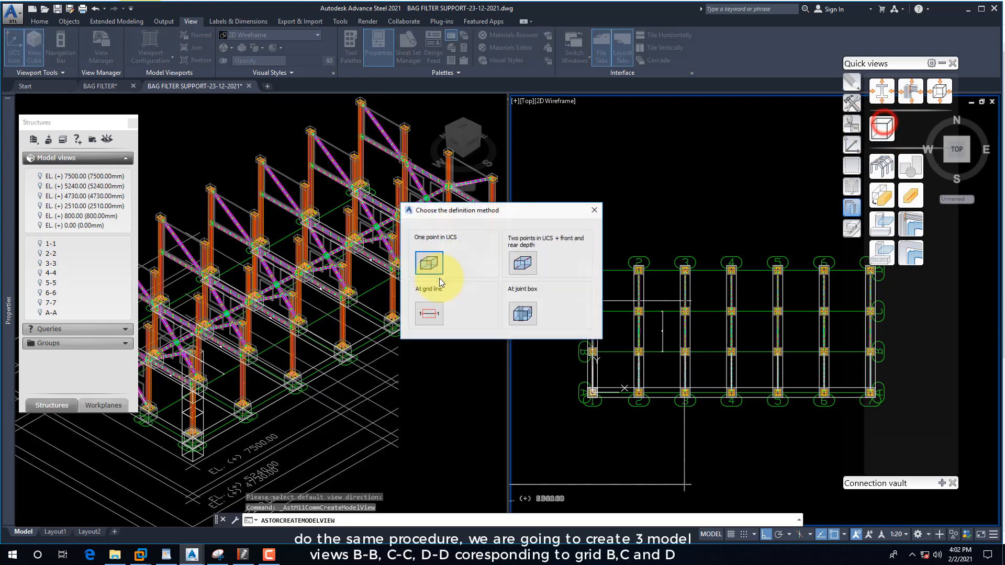
{"action": "left_click", "coordinate": [428, 317]}
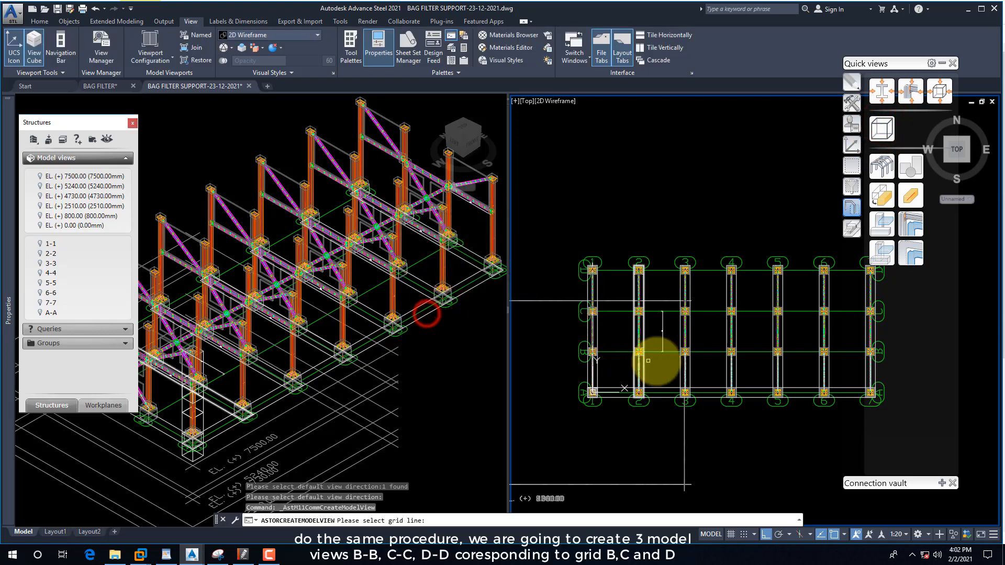
{"action": "left_click", "coordinate": [670, 353]}
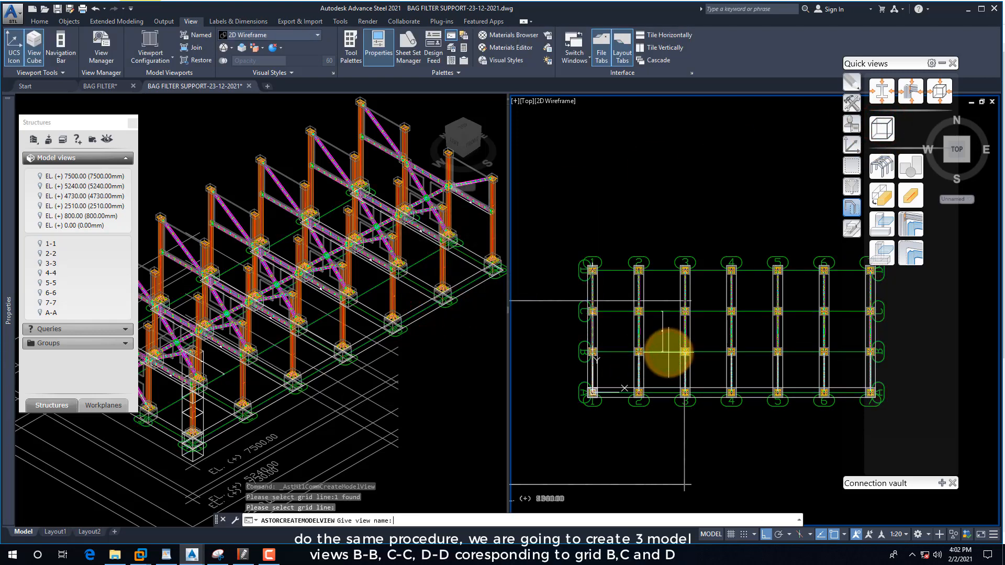
{"action": "left_click", "coordinate": [425, 361]}
{"action": "key", "text": "Return"}
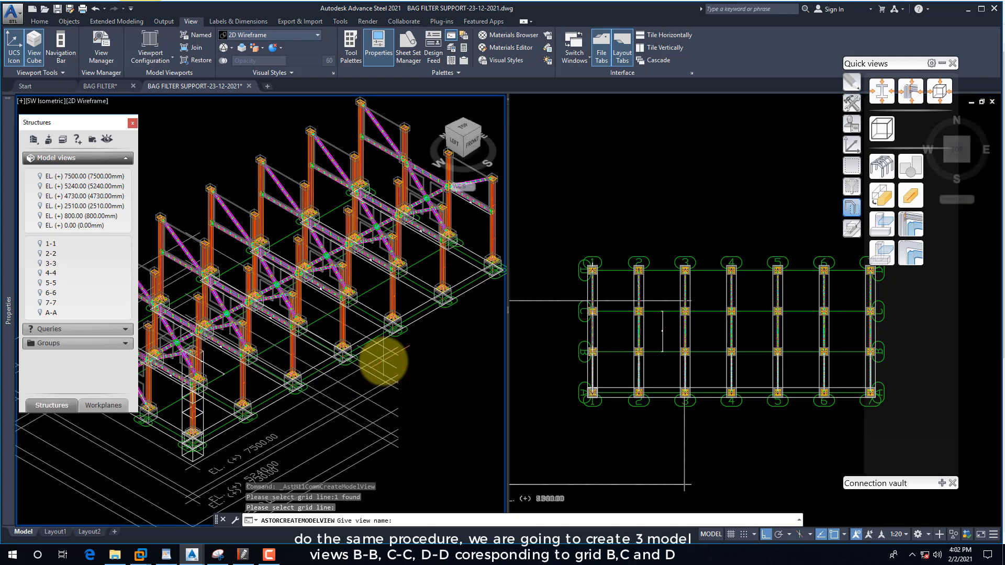
{"action": "left_click", "coordinate": [413, 521]}
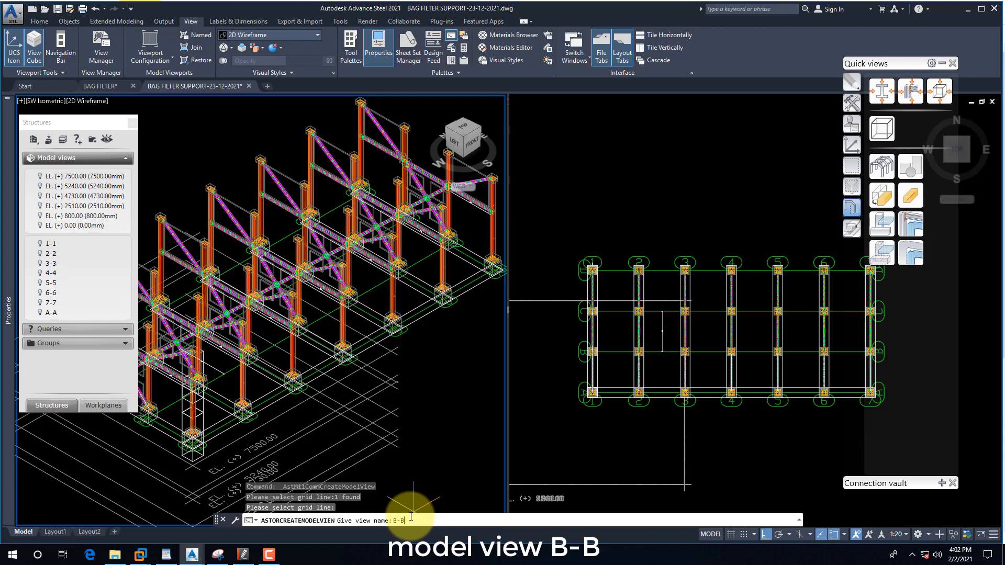
{"action": "key", "text": "Return"}
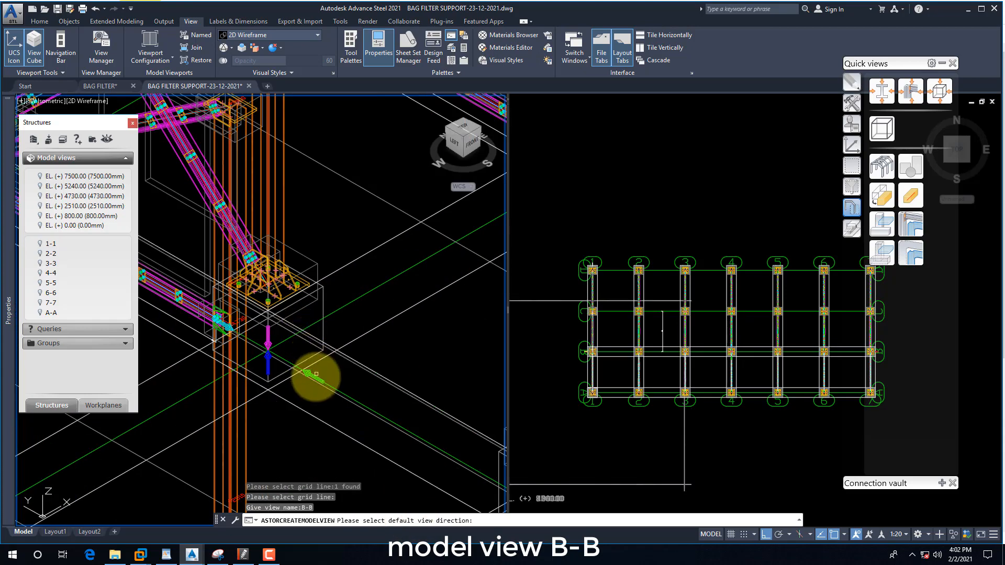
{"action": "key", "text": "Return"}
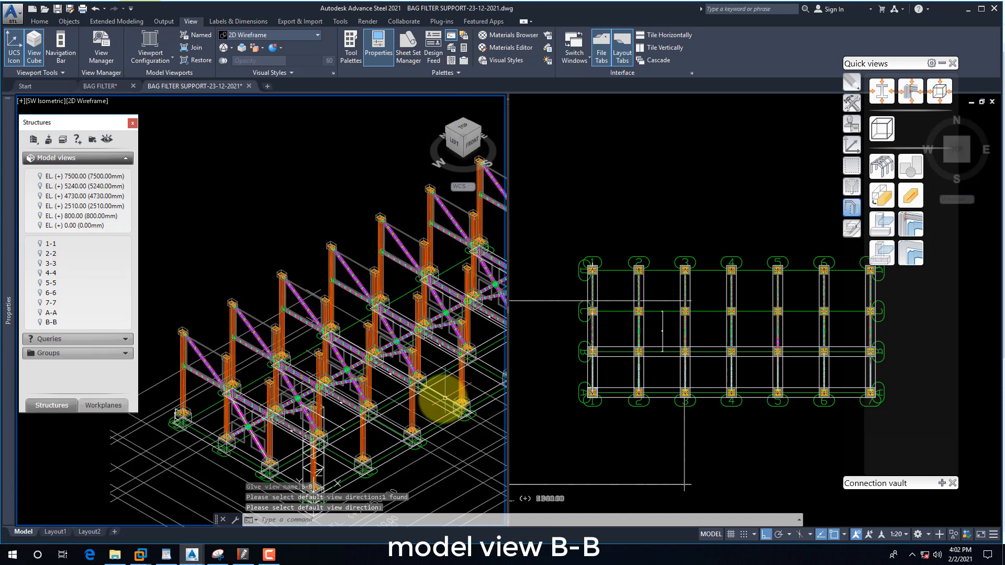
Define a model view at grid line C in the top-view viewport and name it C-C
{"action": "left_click", "coordinate": [630, 418]}
{"action": "key", "text": "Return"}
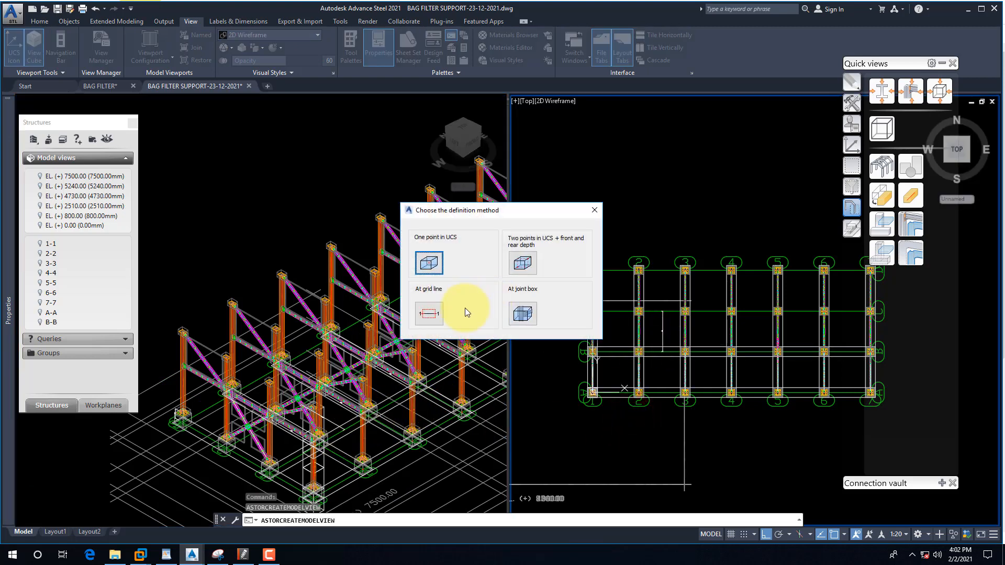
{"action": "left_click", "coordinate": [438, 319]}
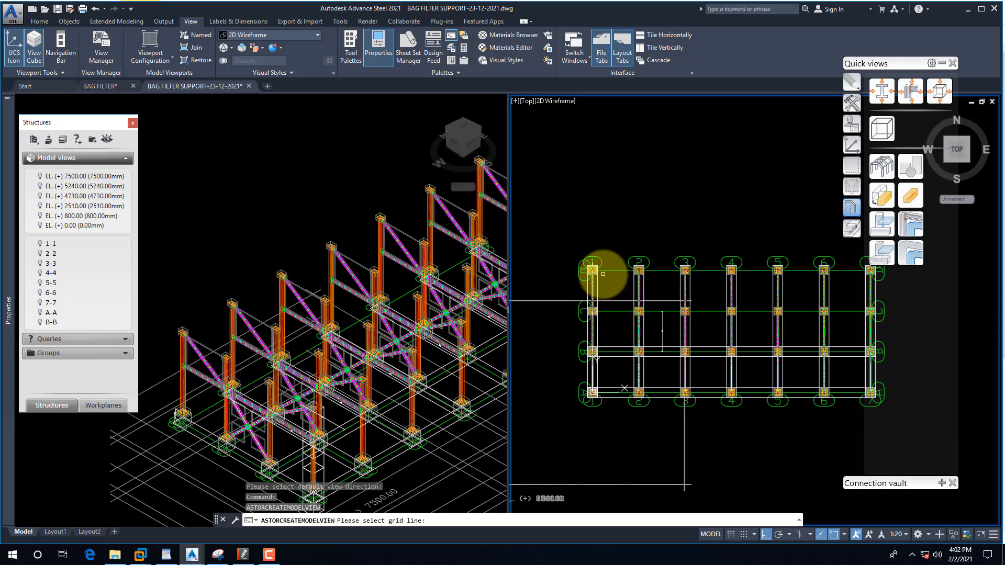
{"action": "left_click", "coordinate": [704, 312]}
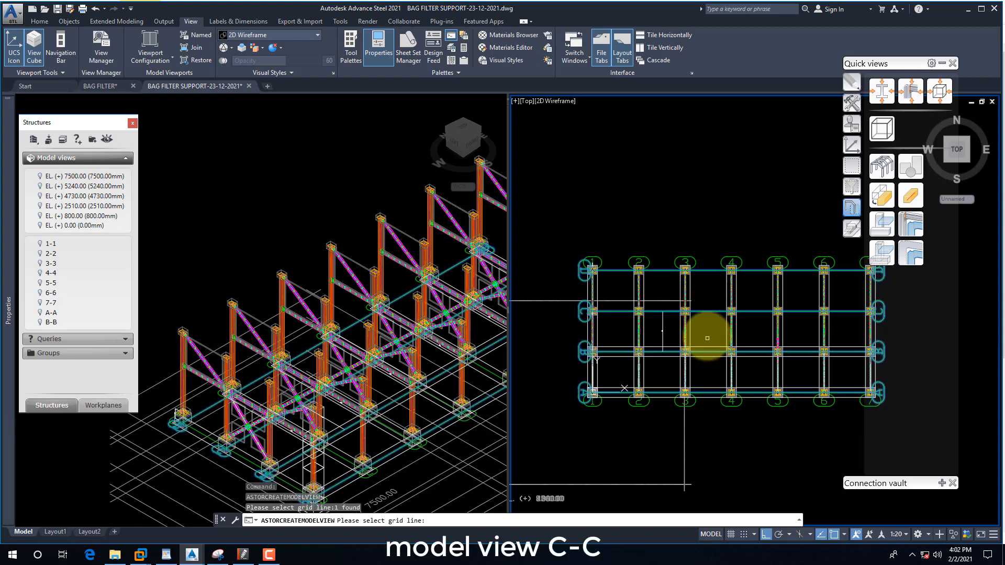
{"action": "key", "text": "Return"}
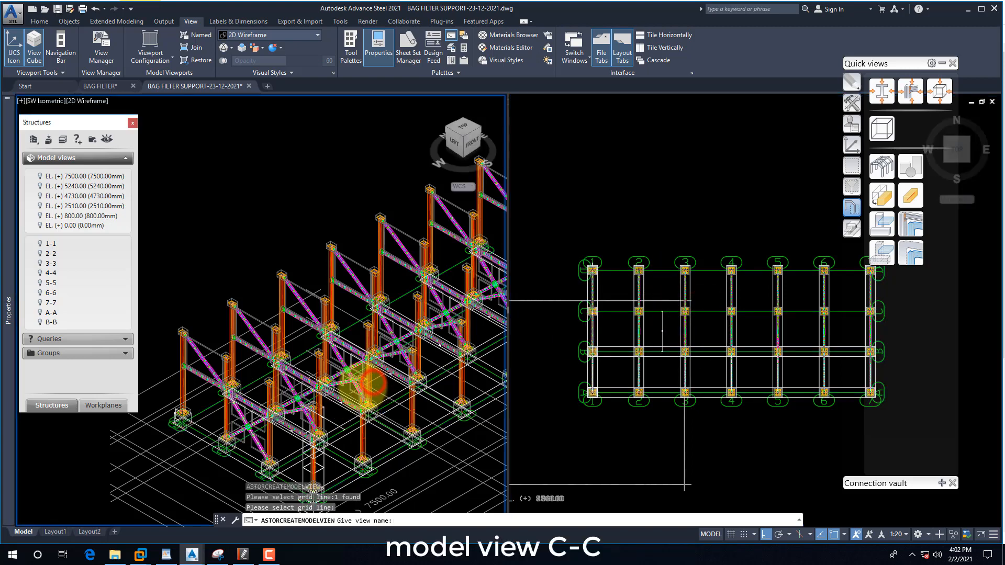
{"action": "scroll", "coordinate": [374, 385], "scroll_direction": "up", "scroll_amount": 5}
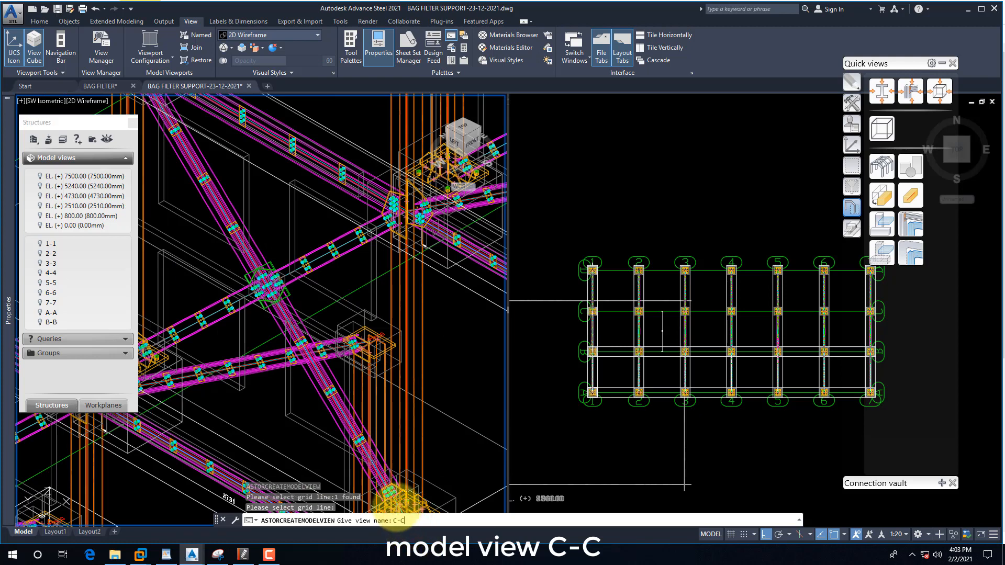
{"action": "type", "text": "C-C"}
{"action": "key", "text": "Return"}
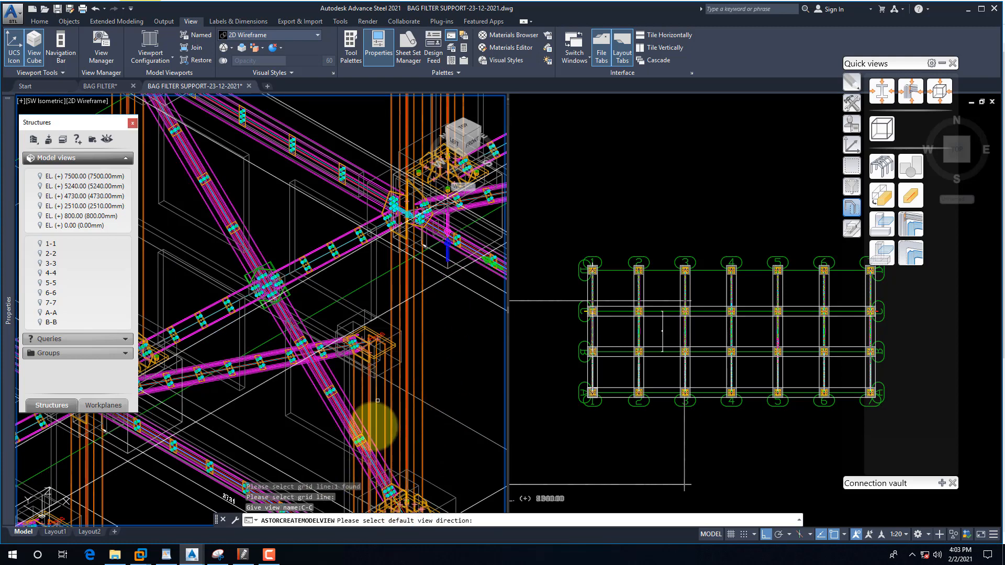
Set the front as the default view direction of model view C-C
{"action": "middle_click_drag", "start_coordinate": [502, 251], "coordinate": [268, 347]}
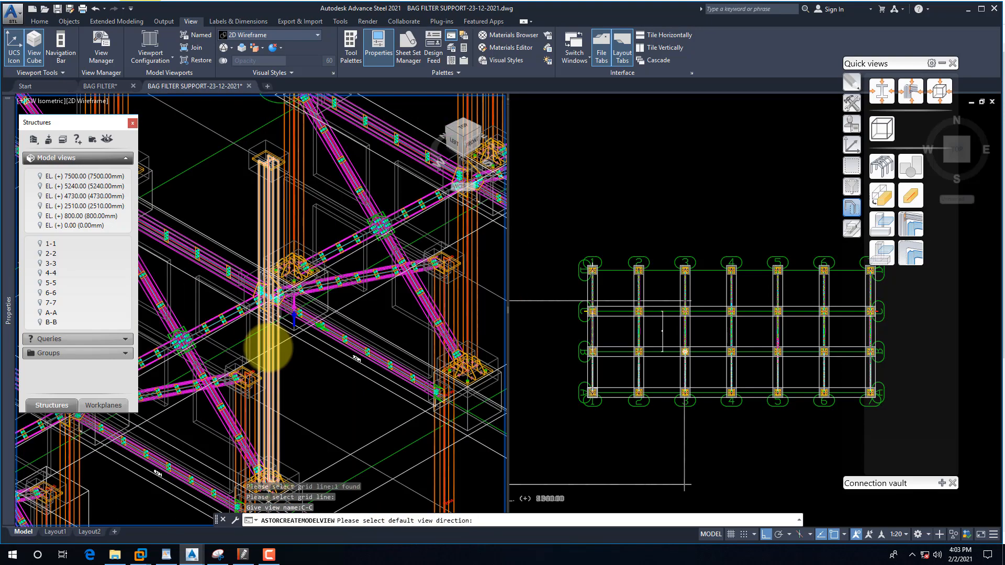
{"action": "scroll", "coordinate": [270, 347], "scroll_direction": "down", "scroll_amount": 1}
{"action": "scroll", "coordinate": [307, 344], "scroll_direction": "up", "scroll_amount": 5}
{"action": "scroll", "coordinate": [415, 376], "scroll_direction": "down", "scroll_amount": 3}
{"action": "scroll", "coordinate": [361, 370], "scroll_direction": "up", "scroll_amount": 2}
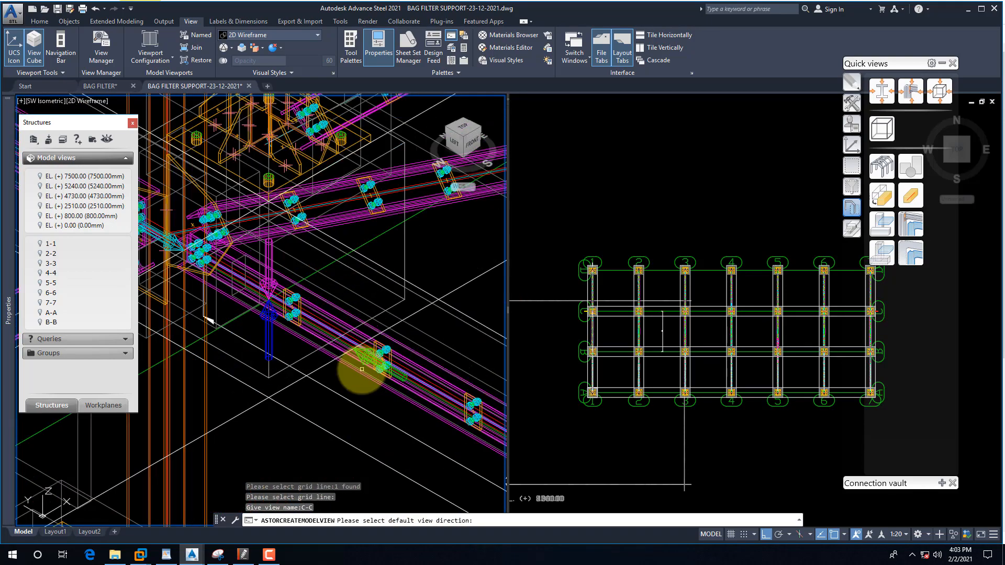
{"action": "left_click", "coordinate": [403, 376]}
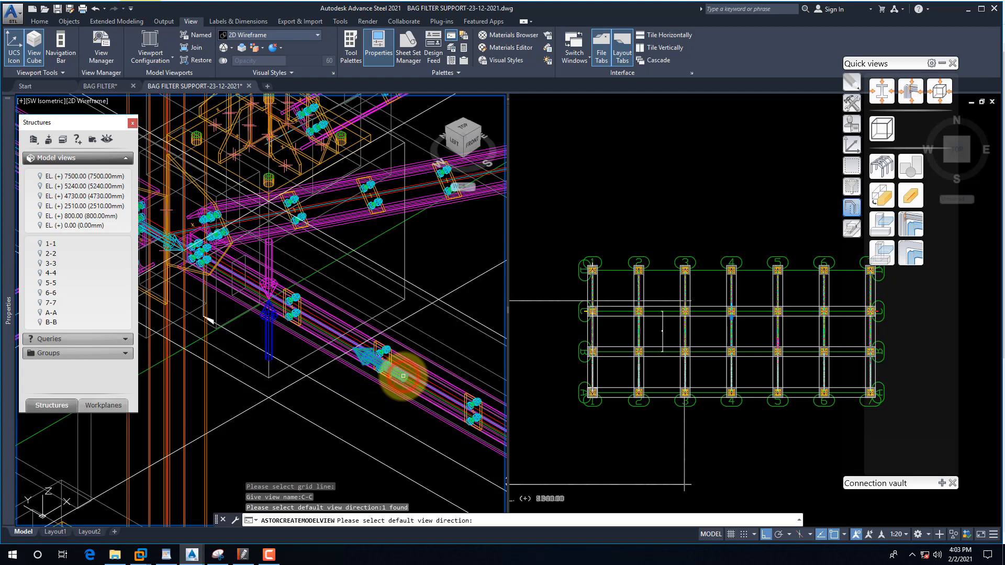
{"action": "key", "text": "Return"}
Turn model view C-C on to inspect the elements inside its box, and turn it off again
{"action": "scroll", "coordinate": [414, 372], "scroll_direction": "down", "scroll_amount": 4}
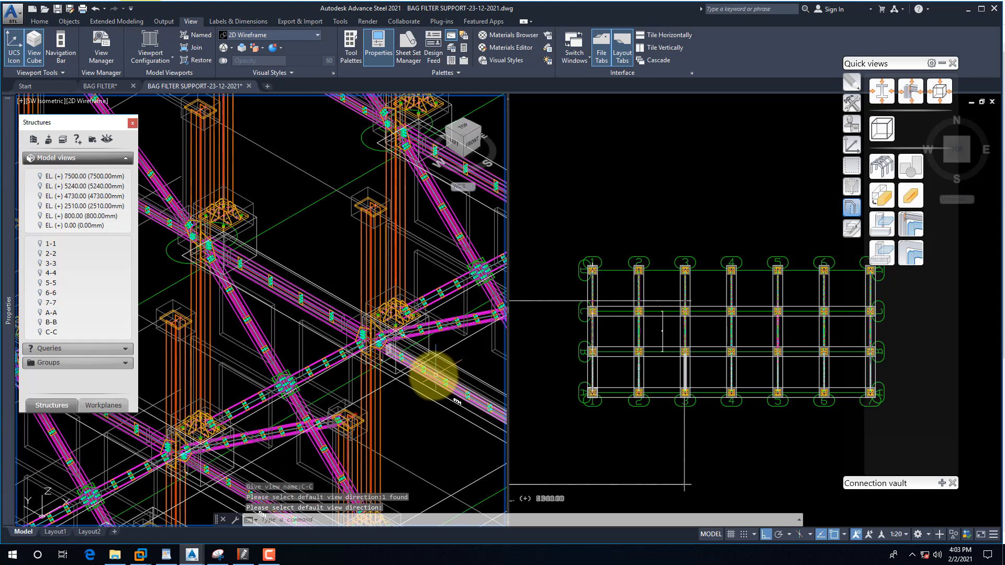
{"action": "left_click", "coordinate": [42, 331]}
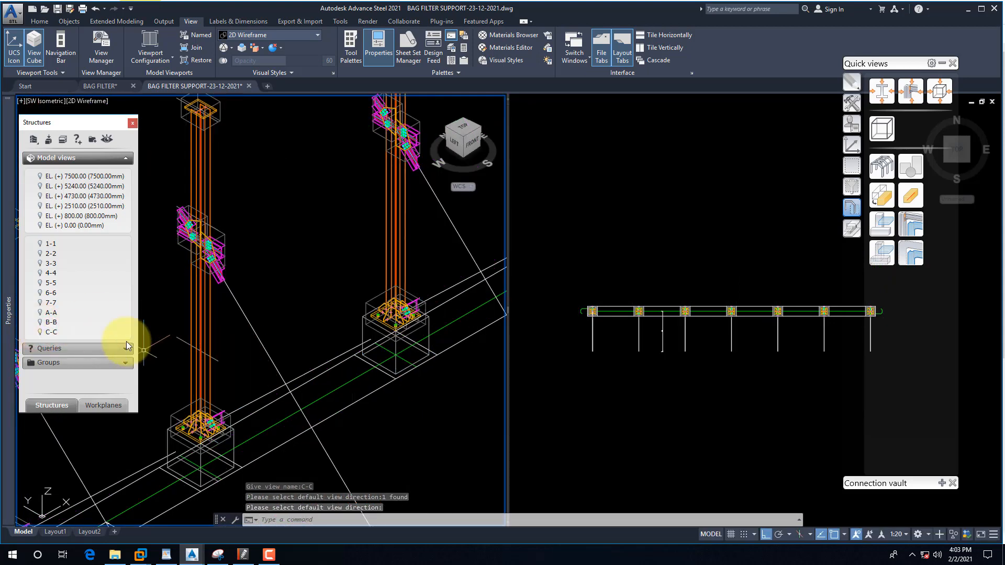
{"action": "left_click", "coordinate": [48, 332]}
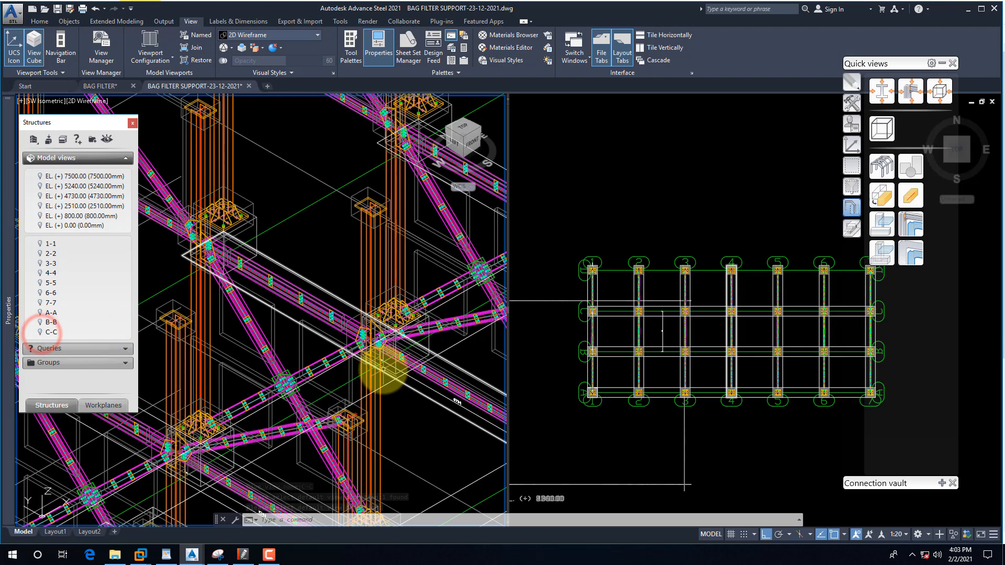
Define a model view at grid line D in the top-view viewport and name it D-D
{"action": "left_click", "coordinate": [581, 408]}
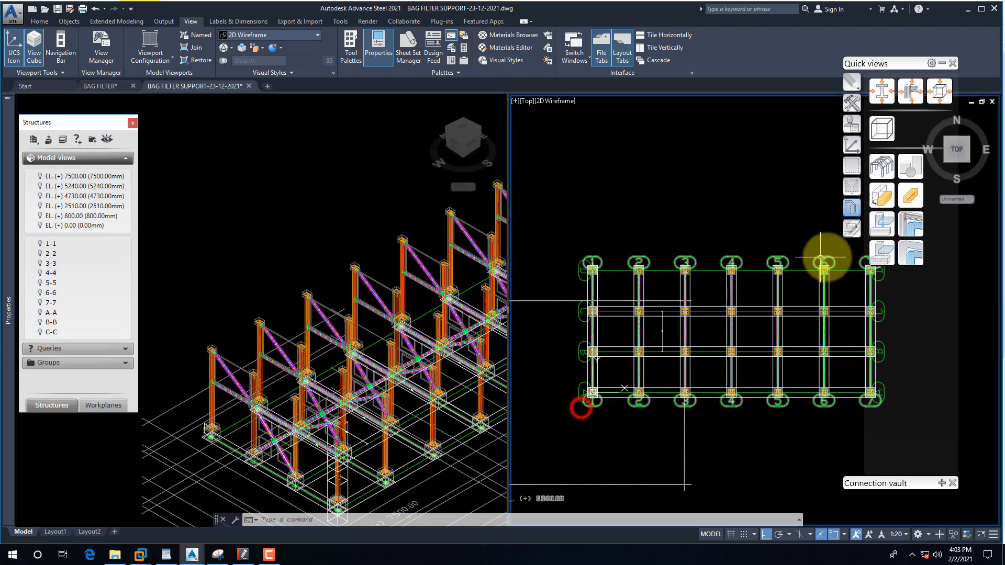
{"action": "left_click", "coordinate": [882, 128]}
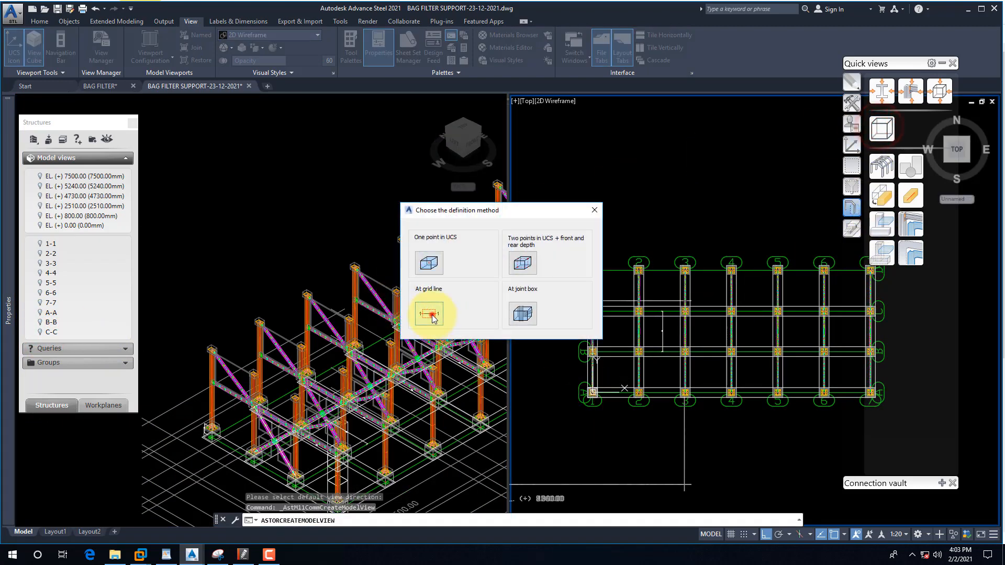
{"action": "left_click", "coordinate": [429, 314]}
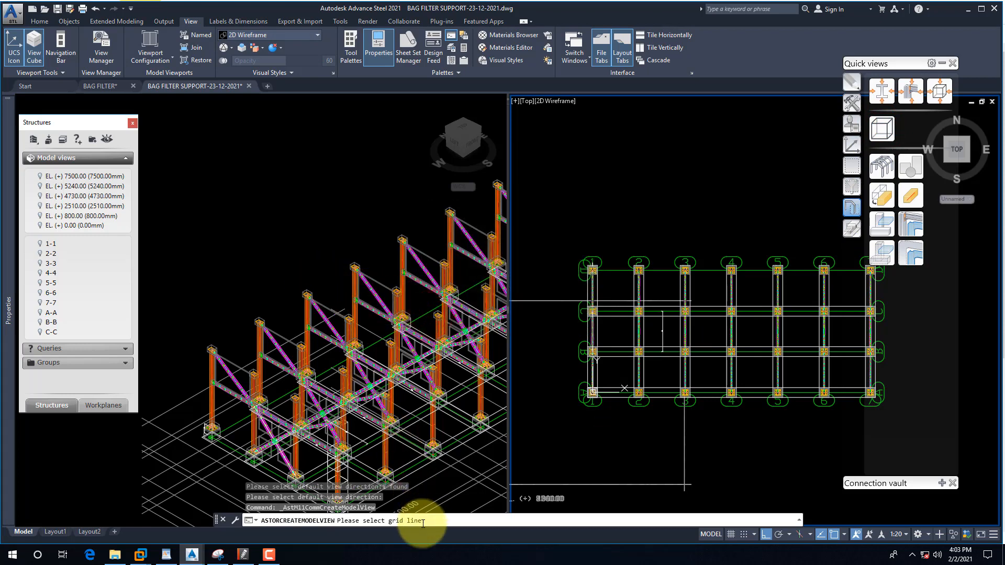
{"action": "left_click", "coordinate": [610, 436]}
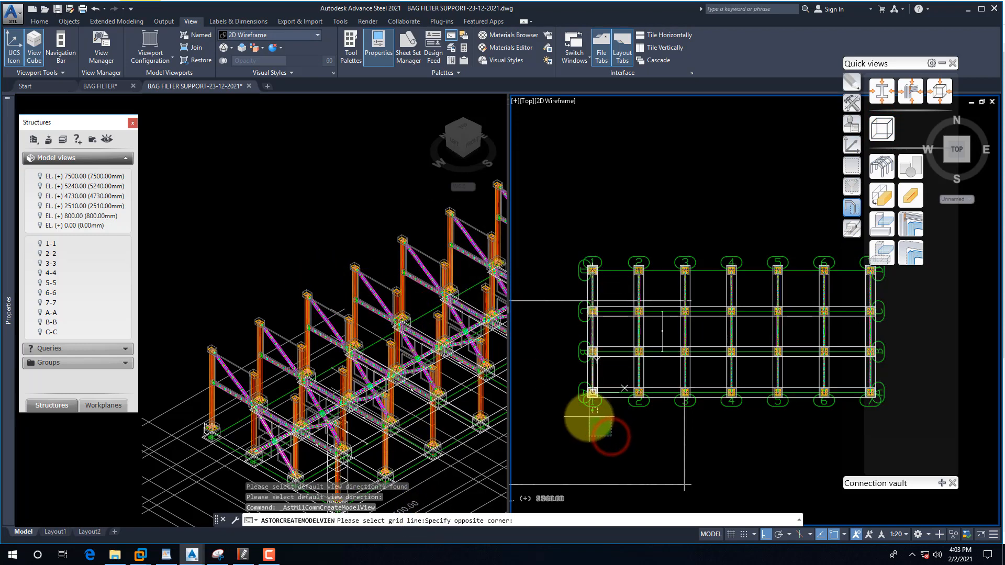
{"action": "left_click", "coordinate": [602, 435]}
{"action": "left_click", "coordinate": [616, 268]}
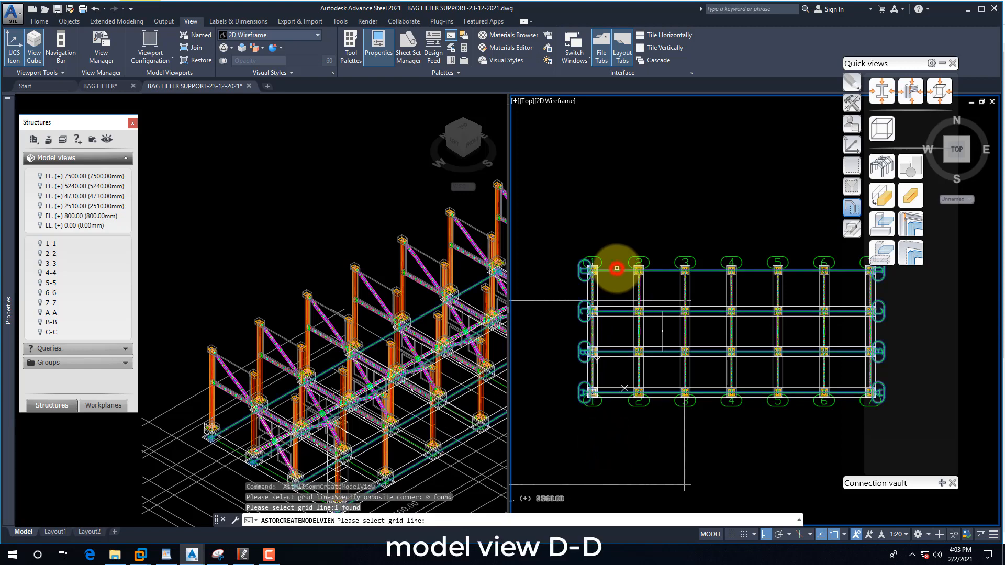
{"action": "right_click", "coordinate": [617, 268]}
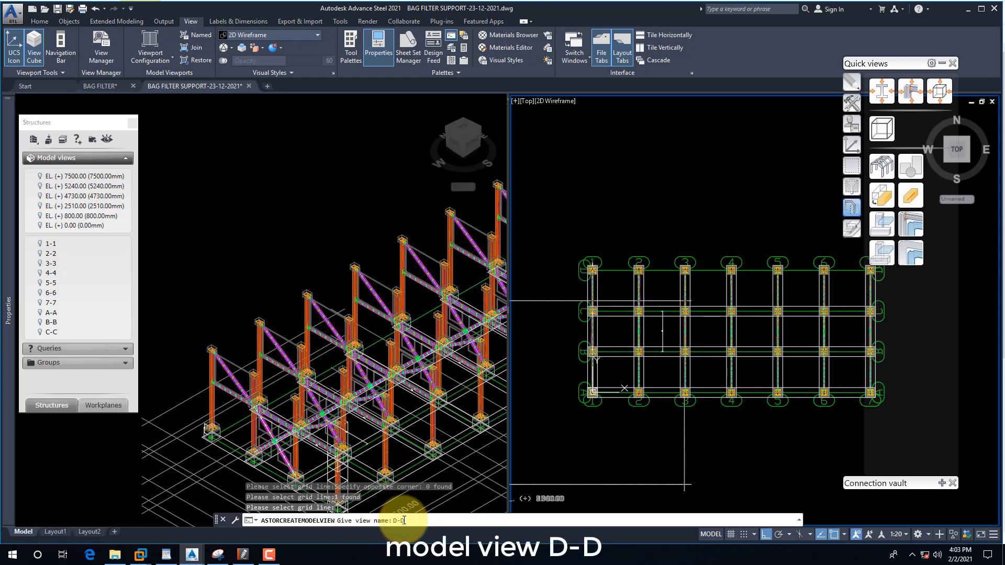
{"action": "key", "text": "Return"}
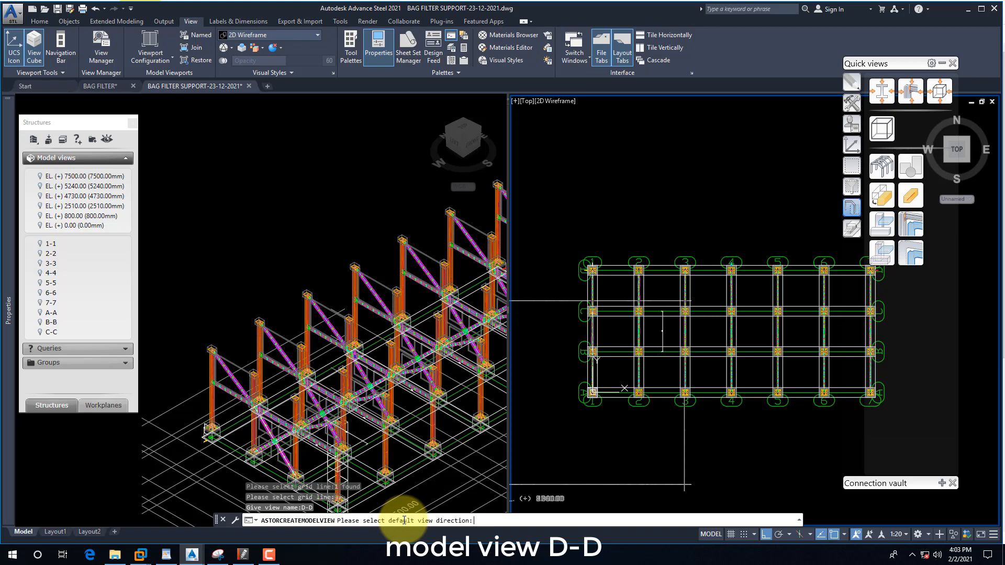
Set the front as the default view direction of model view D-D
{"action": "left_click", "coordinate": [368, 372]}
{"action": "scroll", "coordinate": [368, 372], "scroll_direction": "up", "scroll_amount": 5}
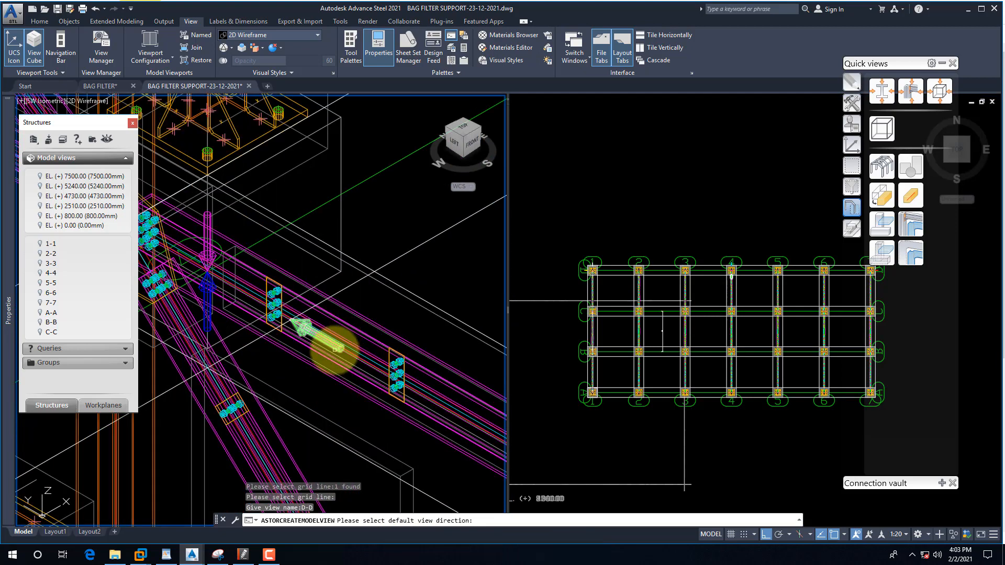
{"action": "key", "text": "Return"}
{"action": "scroll", "coordinate": [335, 349], "scroll_direction": "down", "scroll_amount": 4}
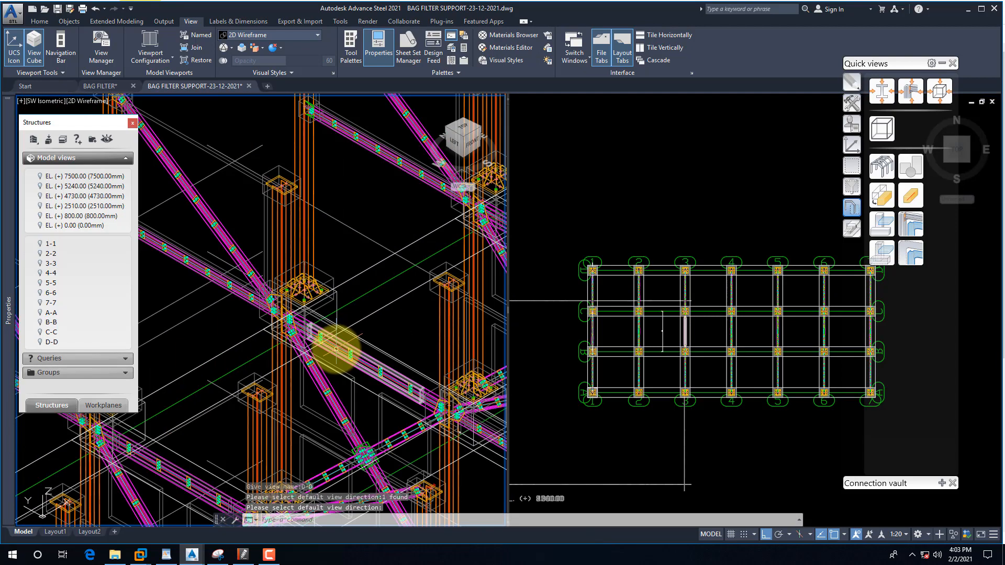
{"action": "scroll", "coordinate": [335, 349], "scroll_direction": "down", "scroll_amount": 6}
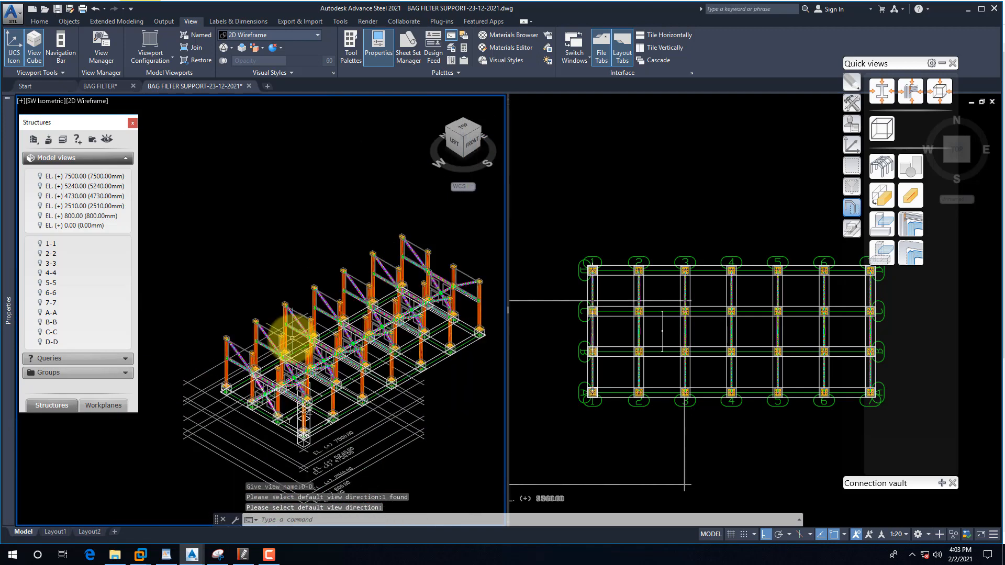
{"action": "scroll", "coordinate": [391, 361], "scroll_direction": "up", "scroll_amount": 3}
Switch to sheet SHT-01 of the BAG FILTER drawing and return to paper space
{"action": "left_click", "coordinate": [604, 438]}
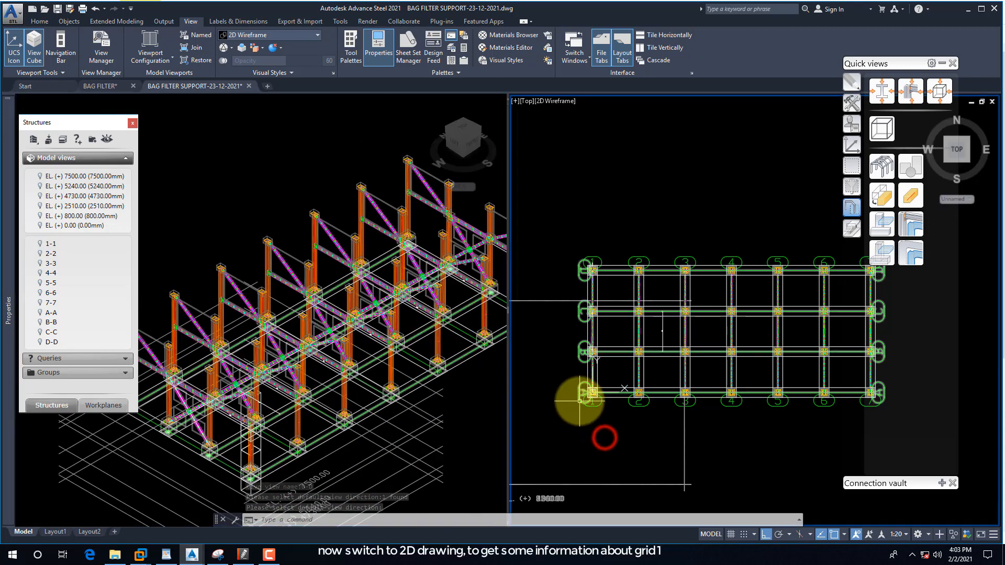
{"action": "left_click", "coordinate": [108, 87]}
{"action": "scroll", "coordinate": [398, 335], "scroll_direction": "down", "scroll_amount": 6}
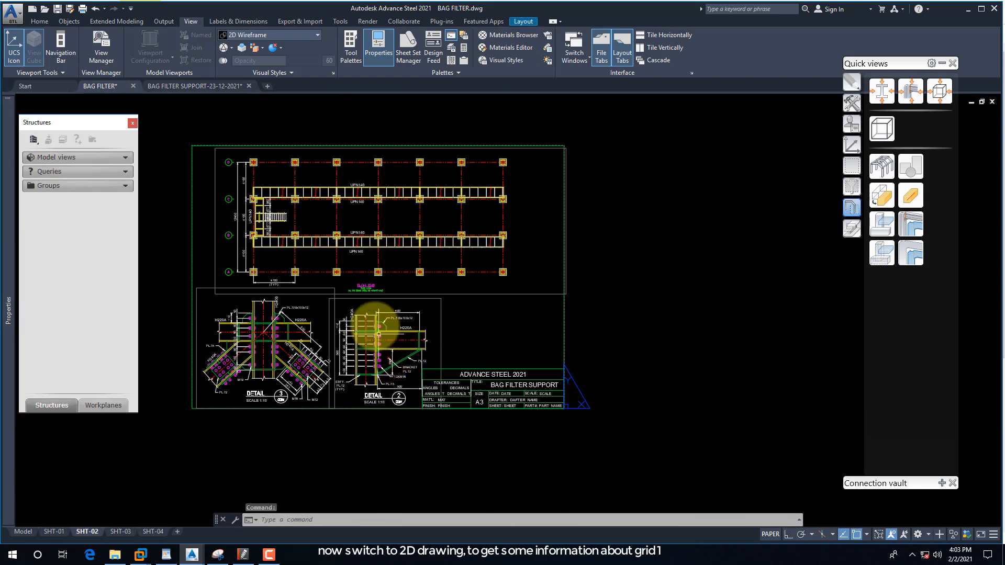
{"action": "left_click", "coordinate": [54, 534]}
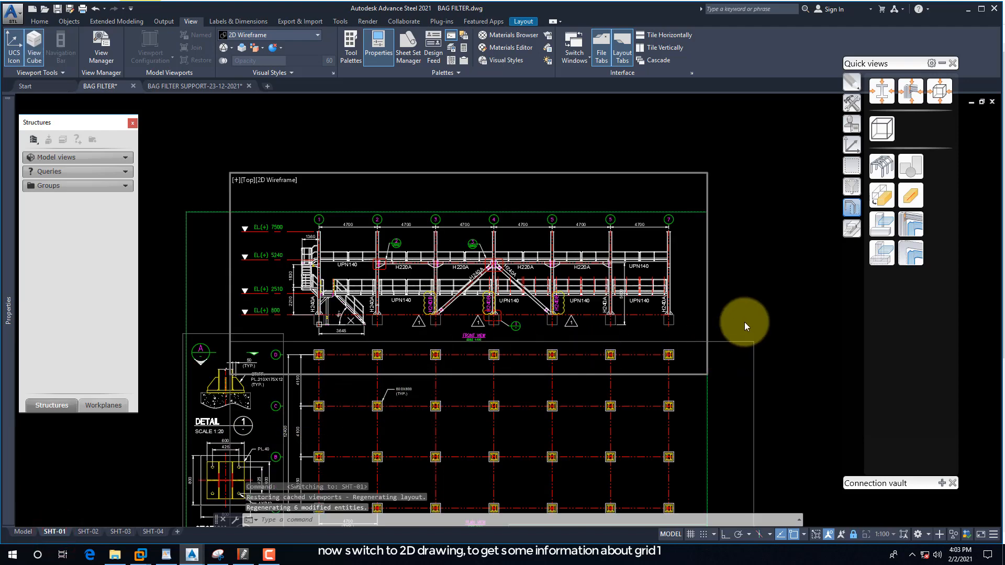
{"action": "double_click", "coordinate": [751, 299]}
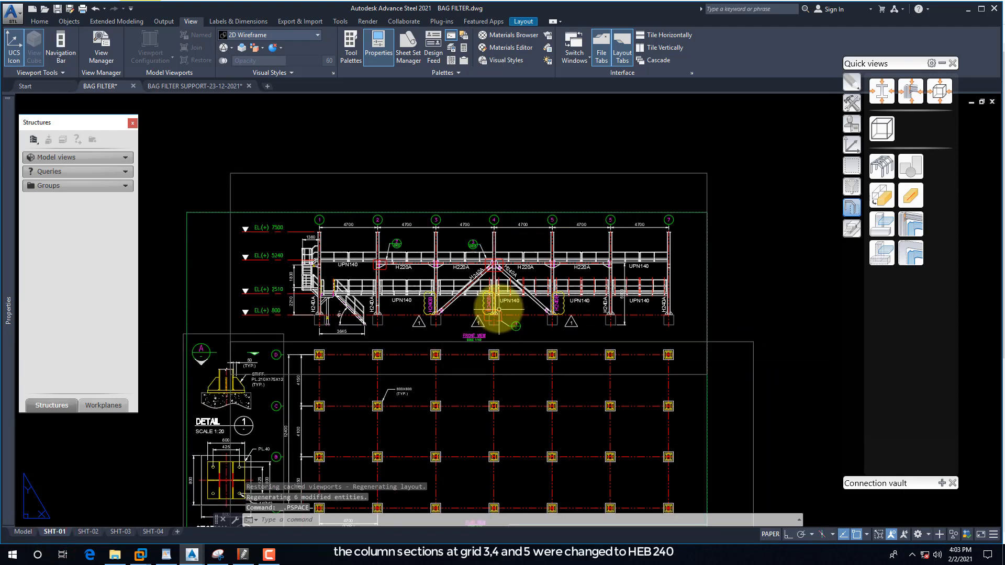
Examine the column section labels at grids 3, 4 and 5 in the front view on sheet SHT-01
{"action": "scroll", "coordinate": [499, 309], "scroll_direction": "up", "scroll_amount": 2}
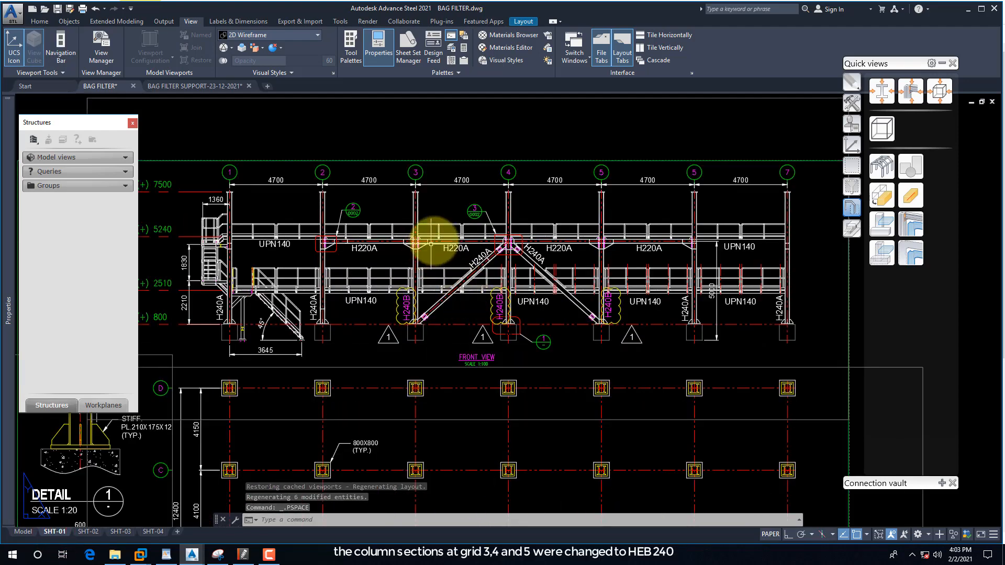
{"action": "scroll", "coordinate": [377, 241], "scroll_direction": "up", "scroll_amount": 2}
{"action": "scroll", "coordinate": [348, 329], "scroll_direction": "down", "scroll_amount": 2}
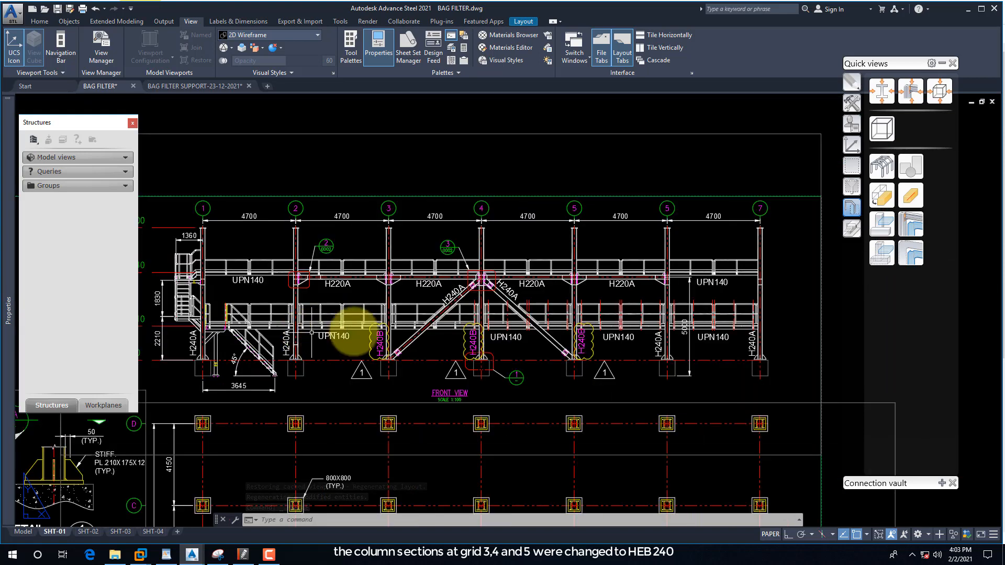
{"action": "scroll", "coordinate": [382, 336], "scroll_direction": "up", "scroll_amount": 2}
{"action": "scroll", "coordinate": [359, 332], "scroll_direction": "down", "scroll_amount": 2}
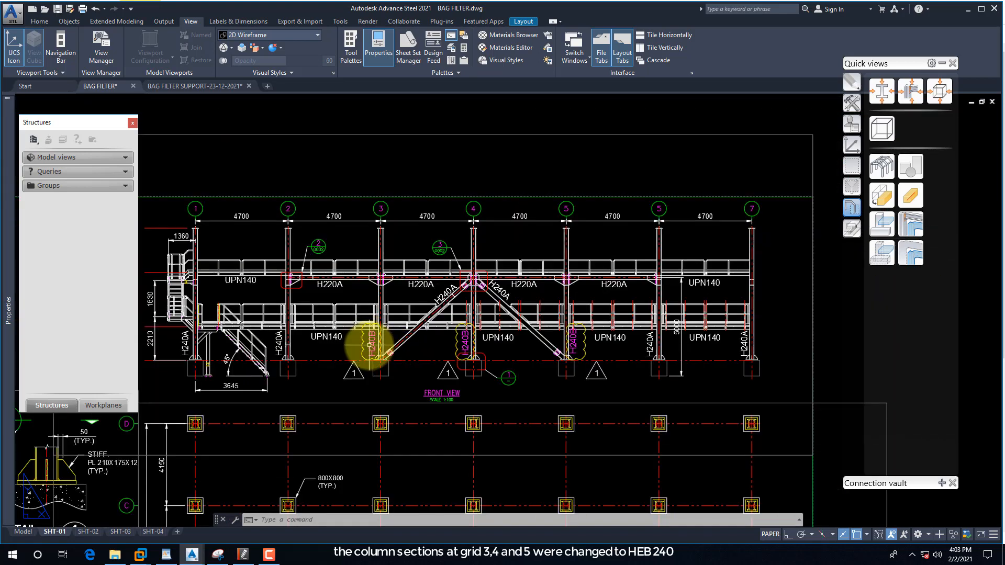
{"action": "scroll", "coordinate": [572, 343], "scroll_direction": "up", "scroll_amount": 2}
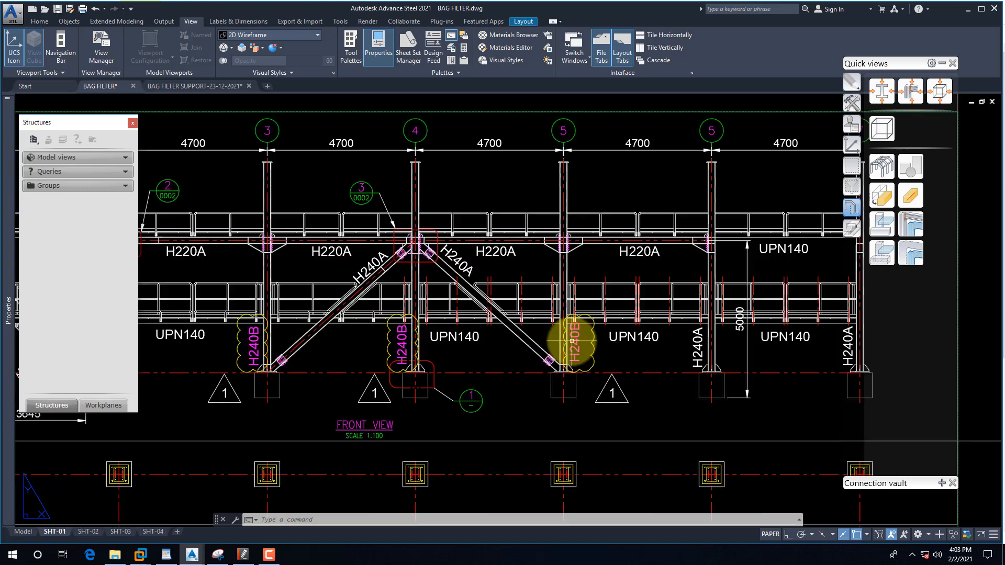
Return to the BAG FILTER SUPPORT-23-12-2021 drawing and turn on model view A-A
{"action": "left_click", "coordinate": [187, 87]}
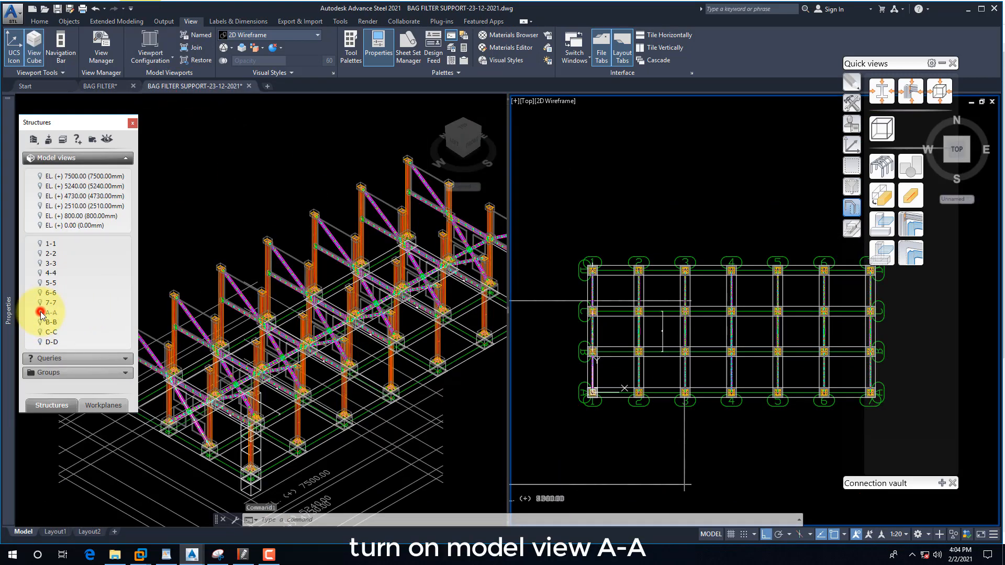
{"action": "left_click", "coordinate": [40, 312]}
{"action": "left_click", "coordinate": [601, 432]}
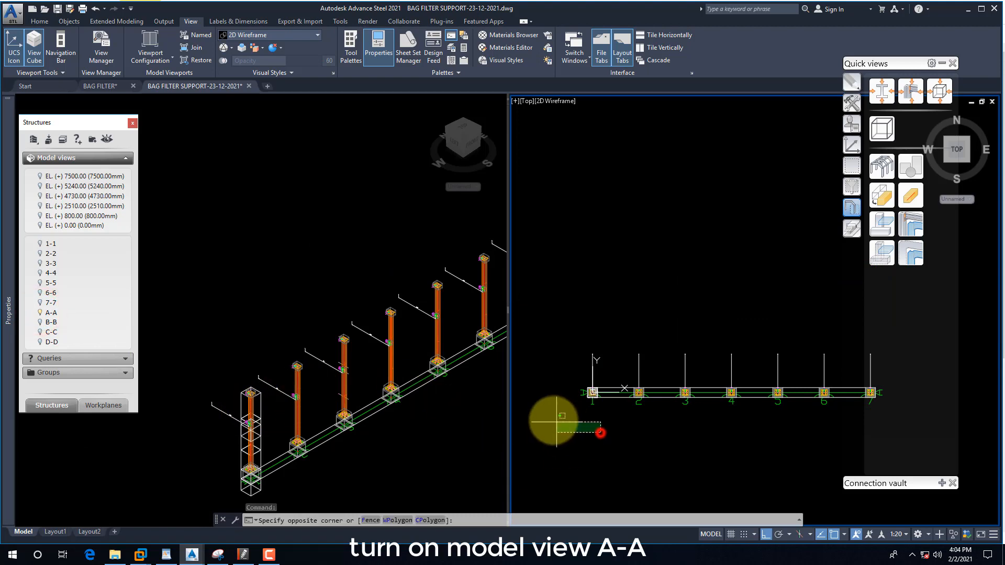
{"action": "left_click", "coordinate": [551, 417]}
Activate the SW isometric viewport and set its visual style to Conceptual
{"action": "left_click", "coordinate": [430, 428]}
{"action": "scroll", "coordinate": [353, 413], "scroll_direction": "down", "scroll_amount": 1}
{"action": "scroll", "coordinate": [403, 408], "scroll_direction": "up", "scroll_amount": 2}
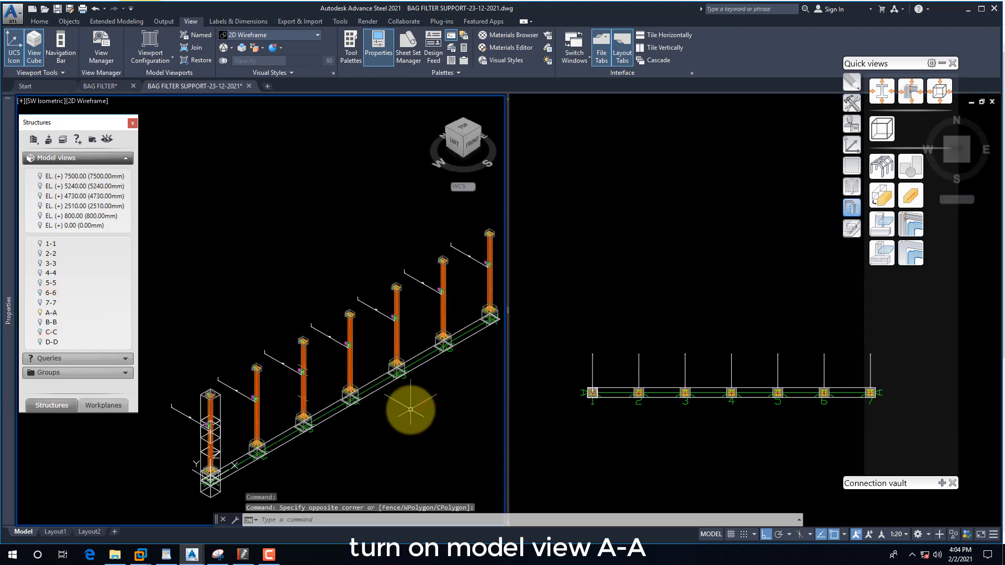
{"action": "left_click", "coordinate": [88, 101]}
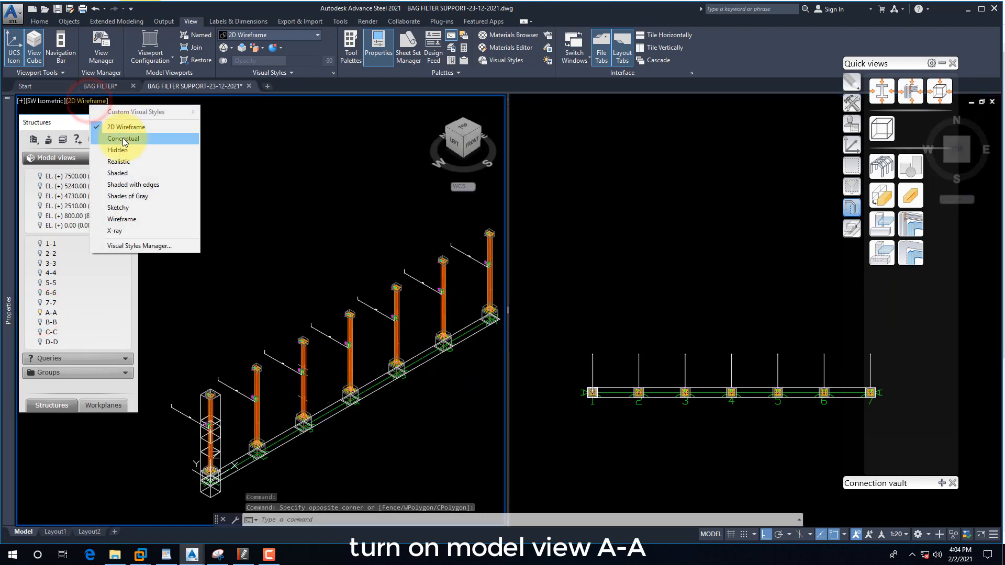
{"action": "left_click", "coordinate": [123, 138]}
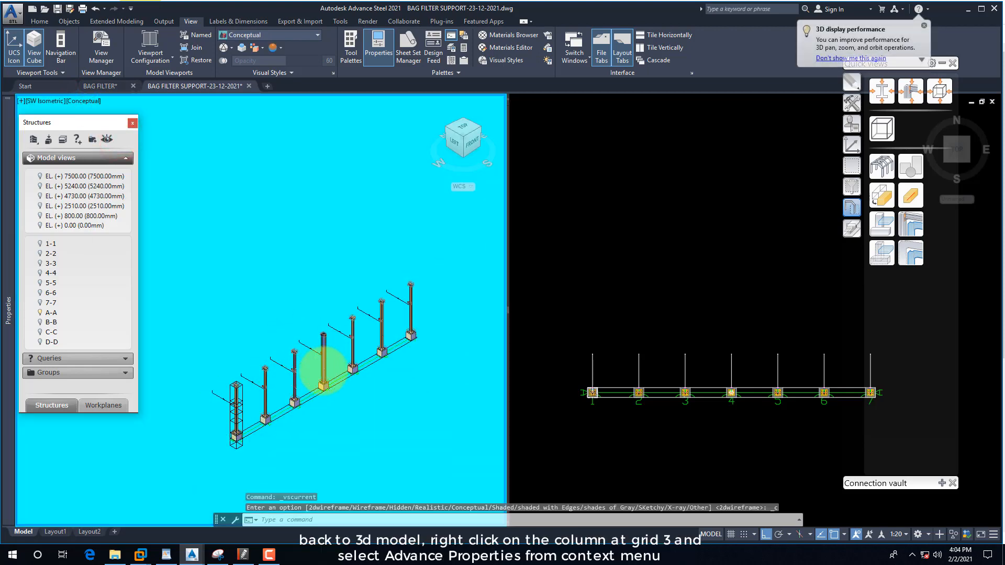
Change the section of the column at grid 3 to HEB DIN 1025-2, size HEB240
{"action": "scroll", "coordinate": [322, 366], "scroll_direction": "up", "scroll_amount": 2}
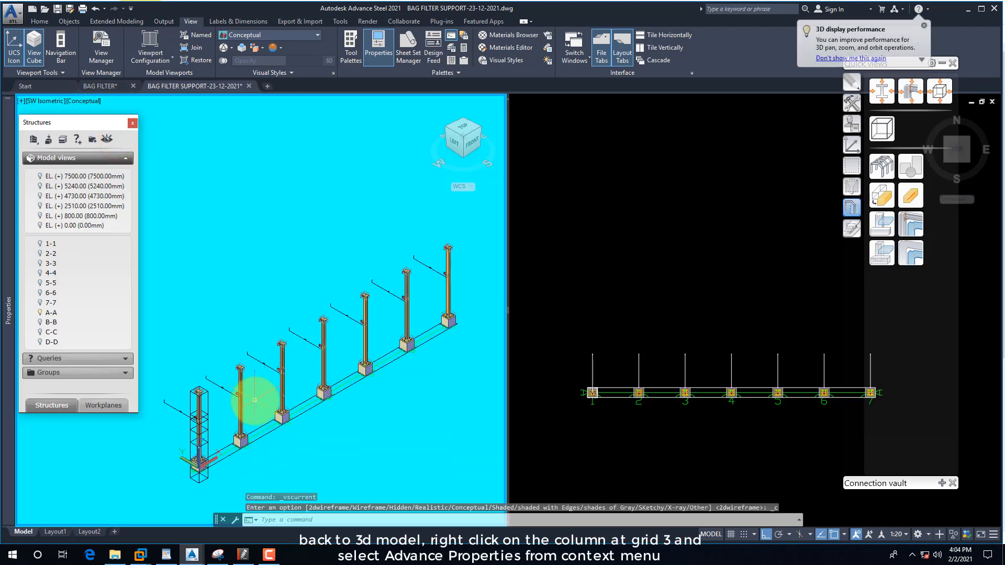
{"action": "right_click", "coordinate": [282, 386]}
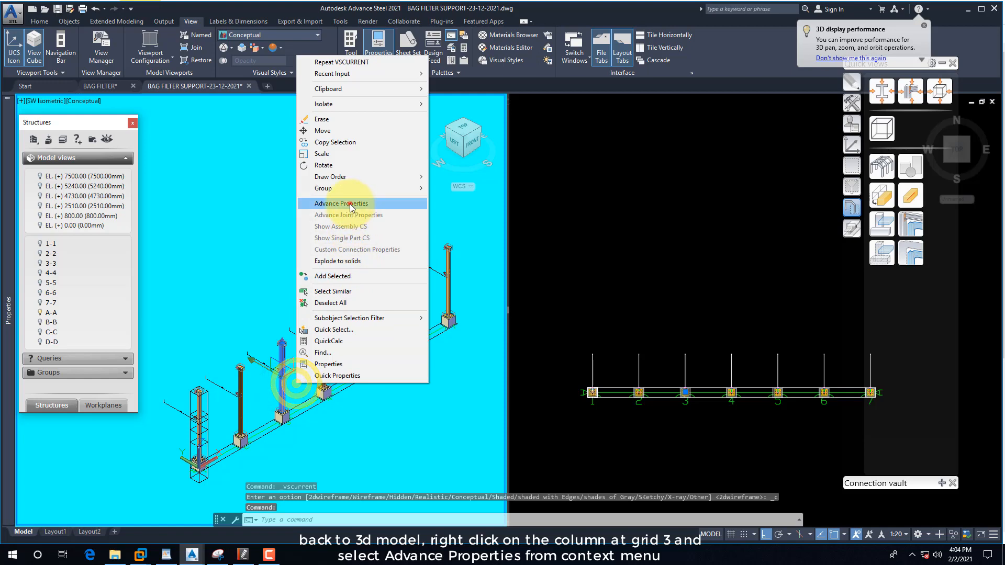
{"action": "left_click", "coordinate": [350, 204]}
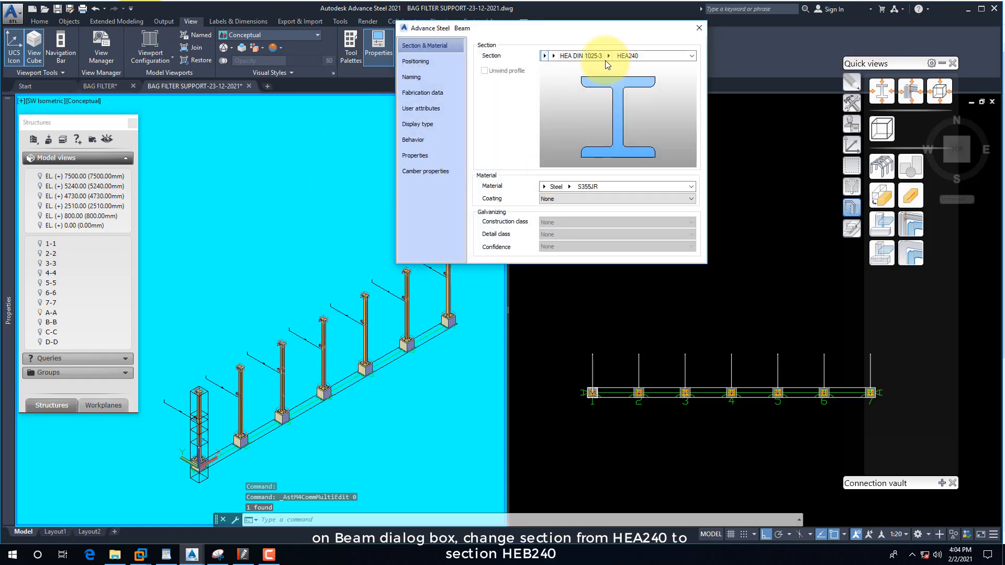
{"action": "left_click", "coordinate": [553, 56]}
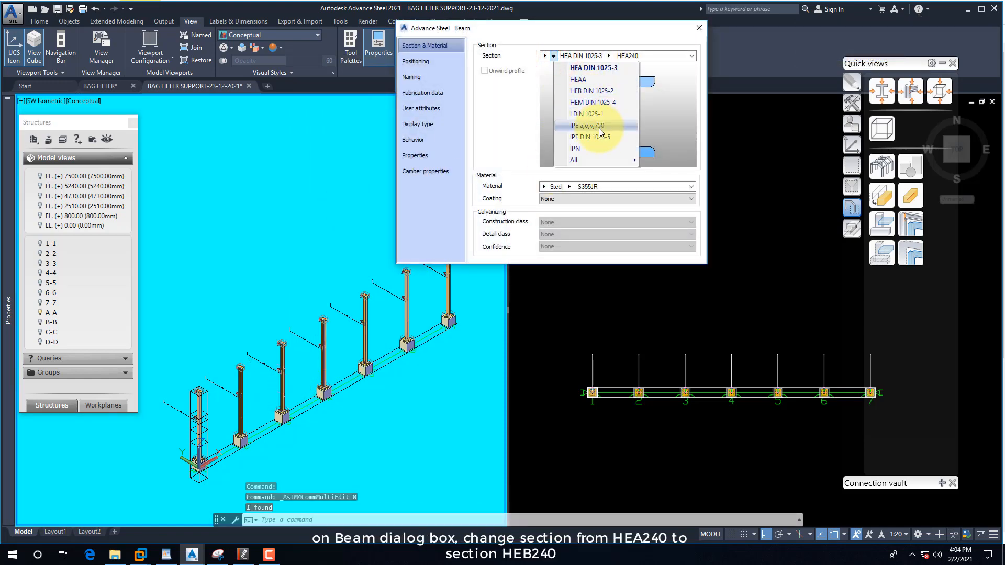
{"action": "left_click", "coordinate": [600, 92]}
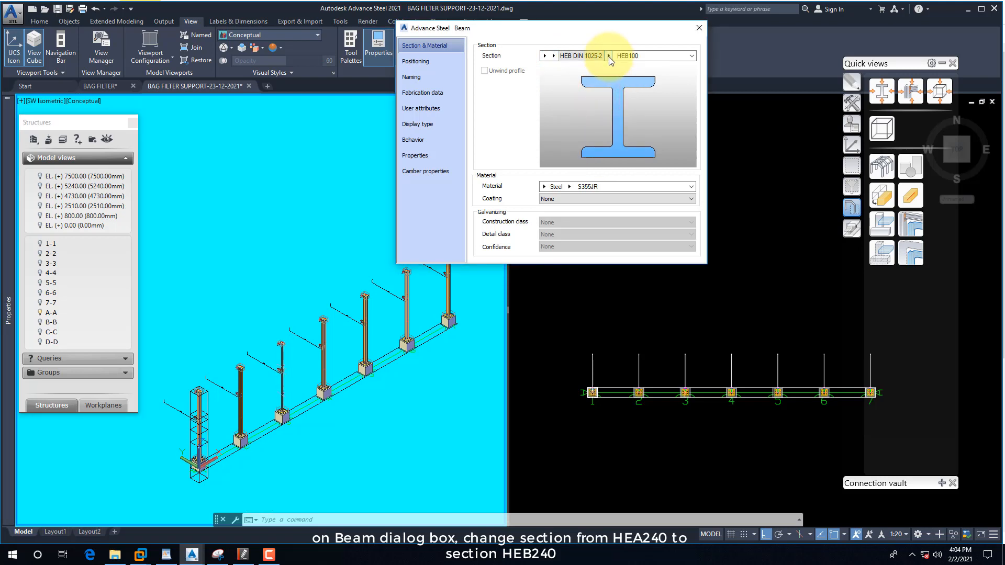
{"action": "left_click", "coordinate": [608, 56]}
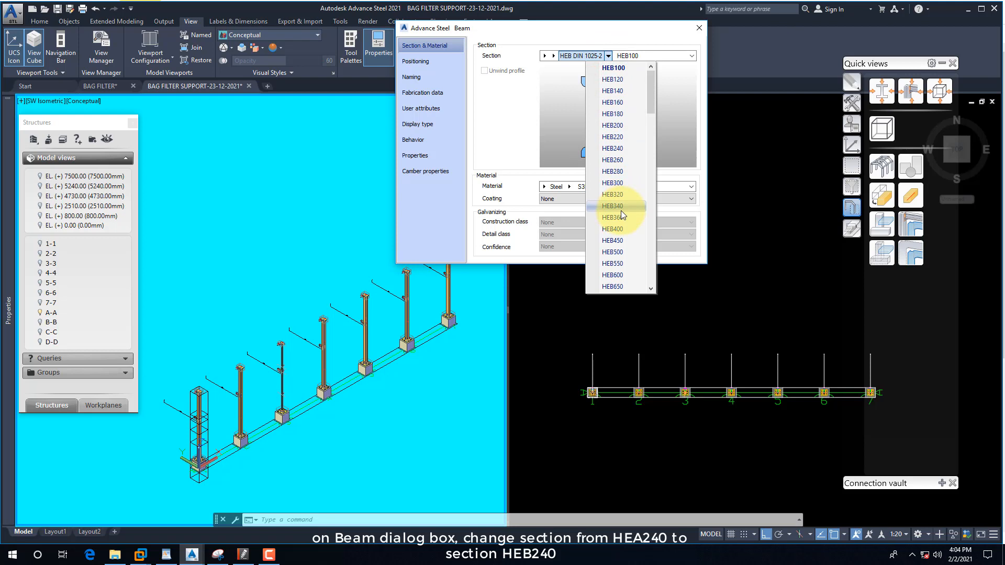
{"action": "left_click", "coordinate": [618, 149]}
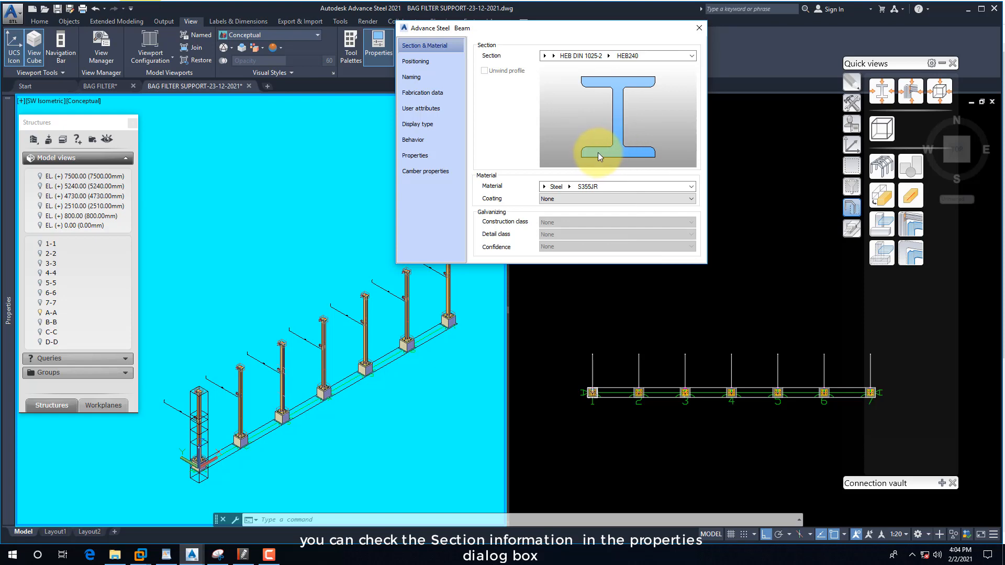
{"action": "left_click", "coordinate": [698, 33]}
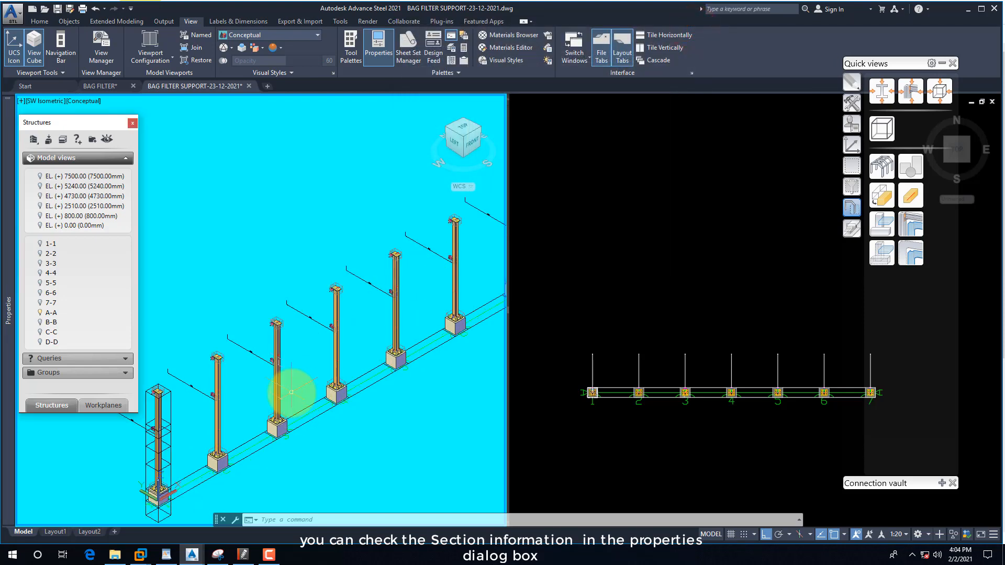
Check the section class and profile of the columns at grids 3 and 2 in their object properties
{"action": "left_click", "coordinate": [271, 387]}
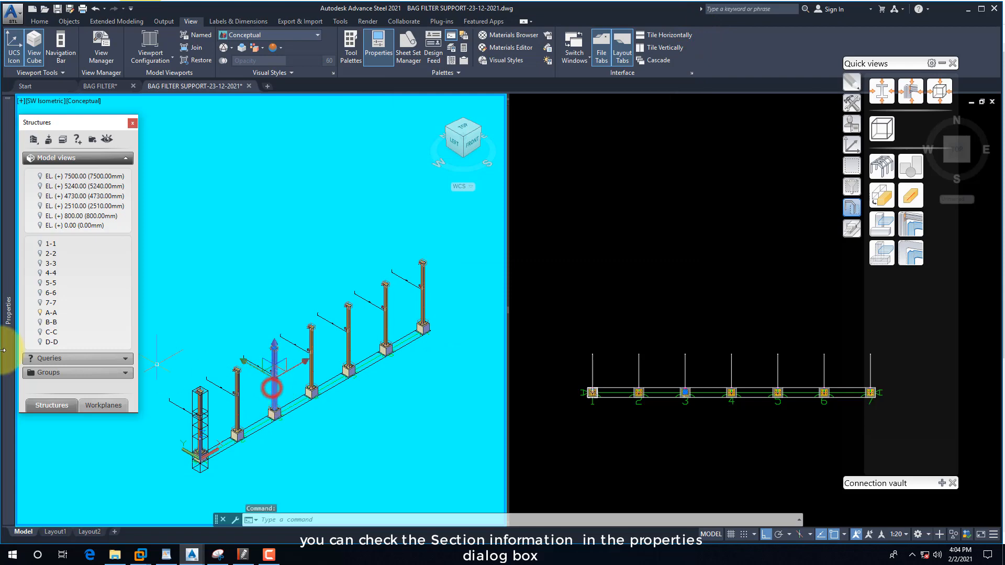
{"action": "mouse_move", "coordinate": [8, 353]}
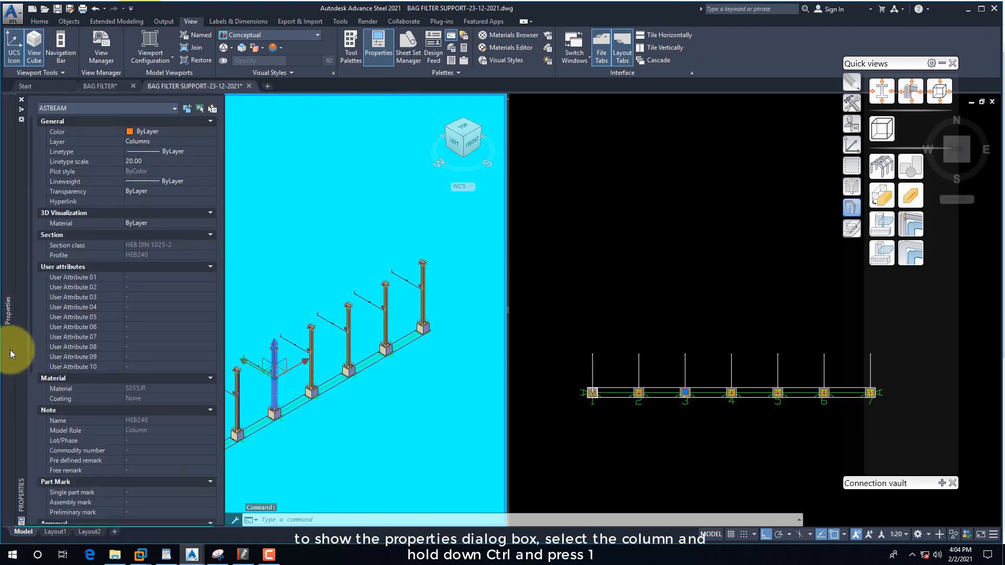
{"action": "key", "text": "Escape"}
{"action": "left_click", "coordinate": [238, 409]}
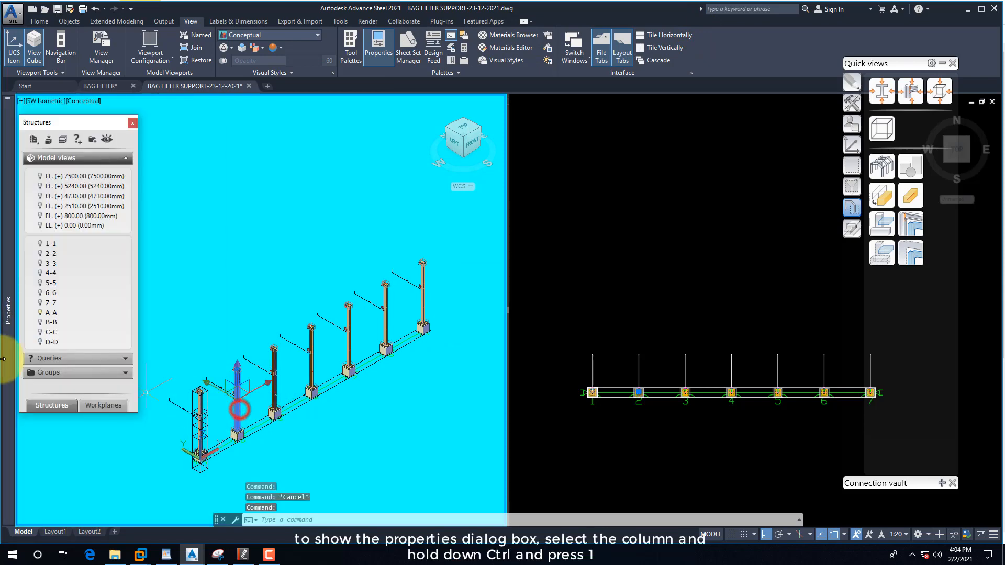
{"action": "mouse_move", "coordinate": [13, 348]}
{"action": "key", "text": "Escape"}
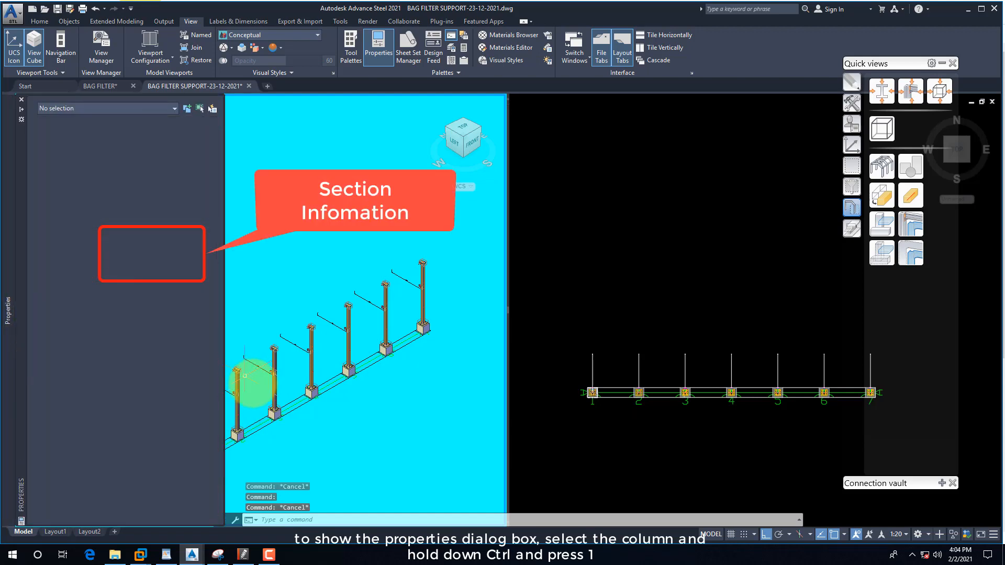
{"action": "left_click", "coordinate": [273, 379]}
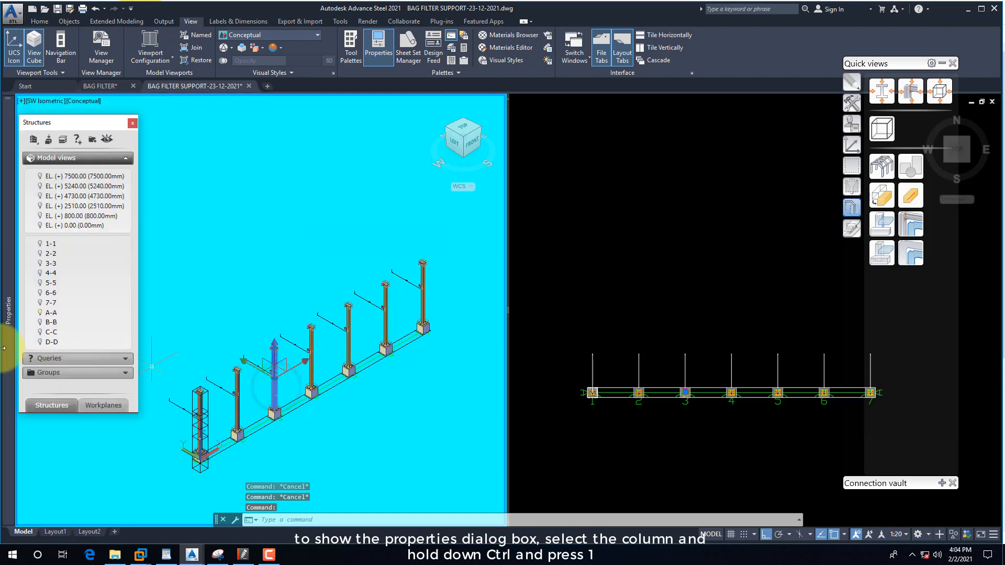
{"action": "mouse_move", "coordinate": [3, 348]}
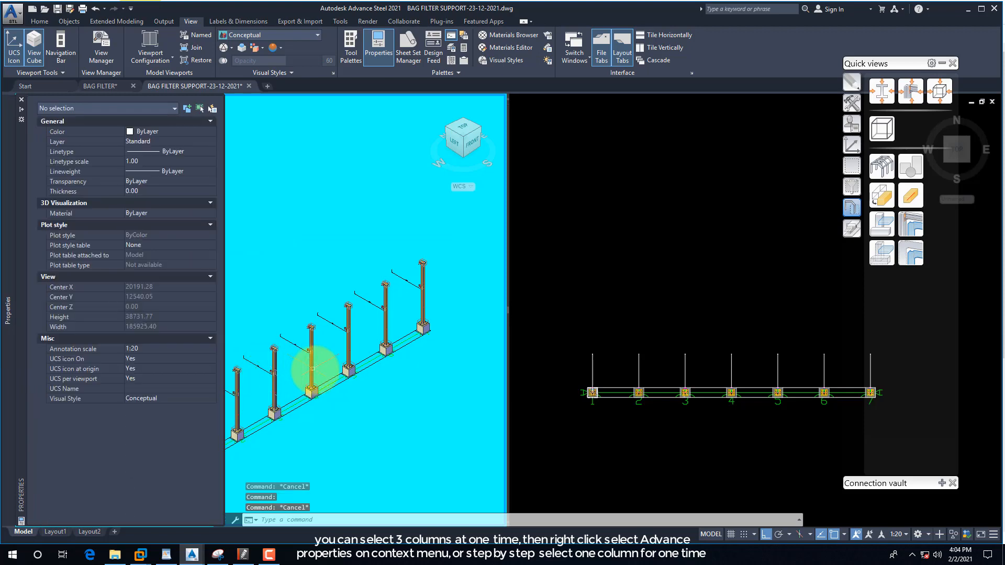
Change the section of the column at grid 4 to HEB DIN 1025-2, size HEB240
{"action": "left_click", "coordinate": [313, 366]}
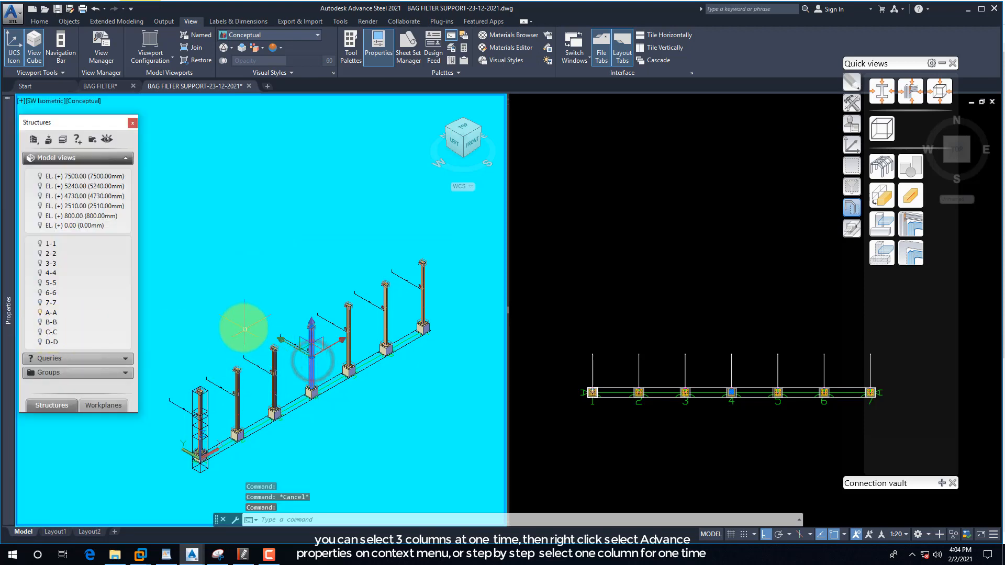
{"action": "right_click", "coordinate": [238, 306]}
{"action": "left_click", "coordinate": [271, 366]}
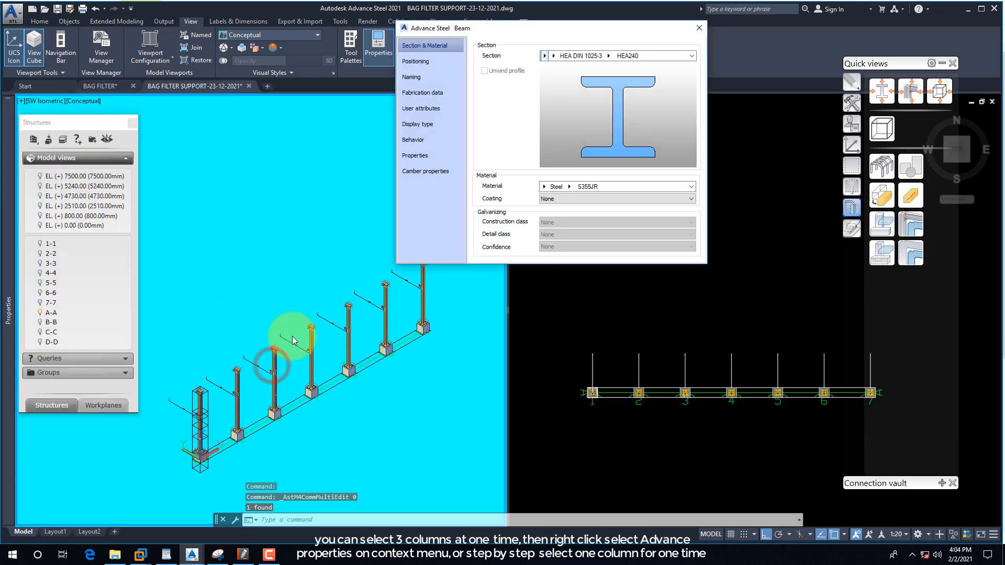
{"action": "left_click", "coordinate": [554, 59]}
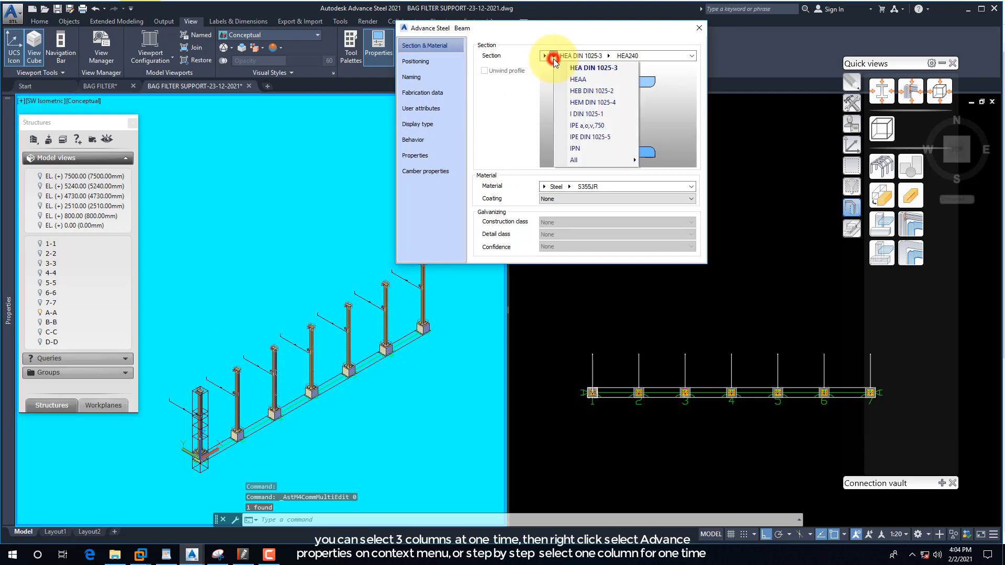
{"action": "left_click", "coordinate": [605, 93]}
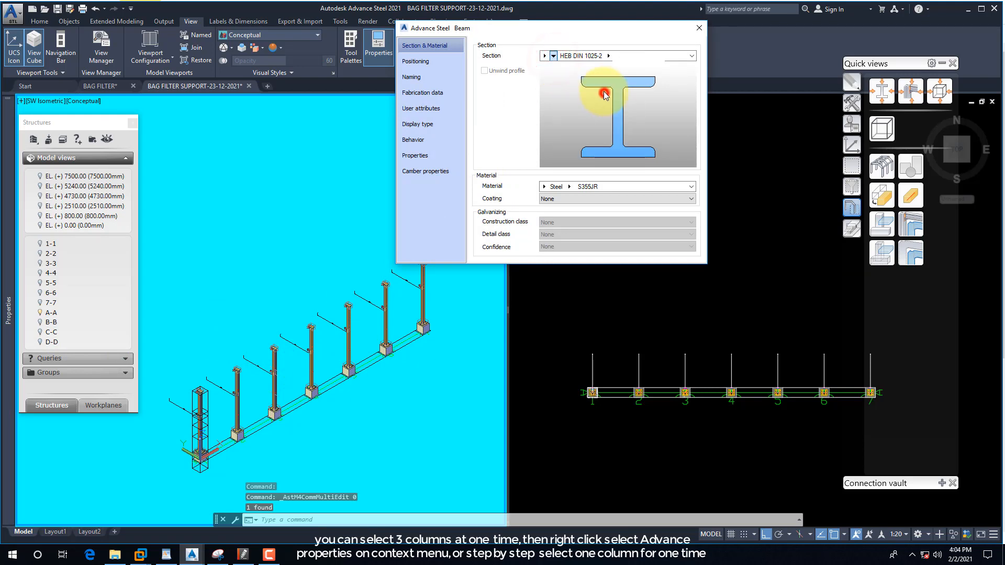
{"action": "left_click", "coordinate": [609, 57]}
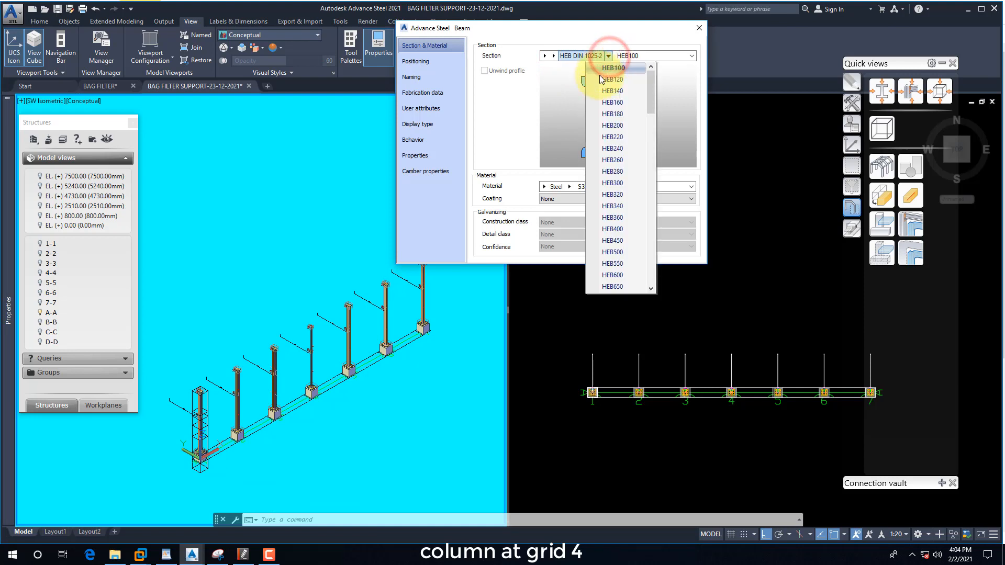
{"action": "left_click", "coordinate": [610, 149]}
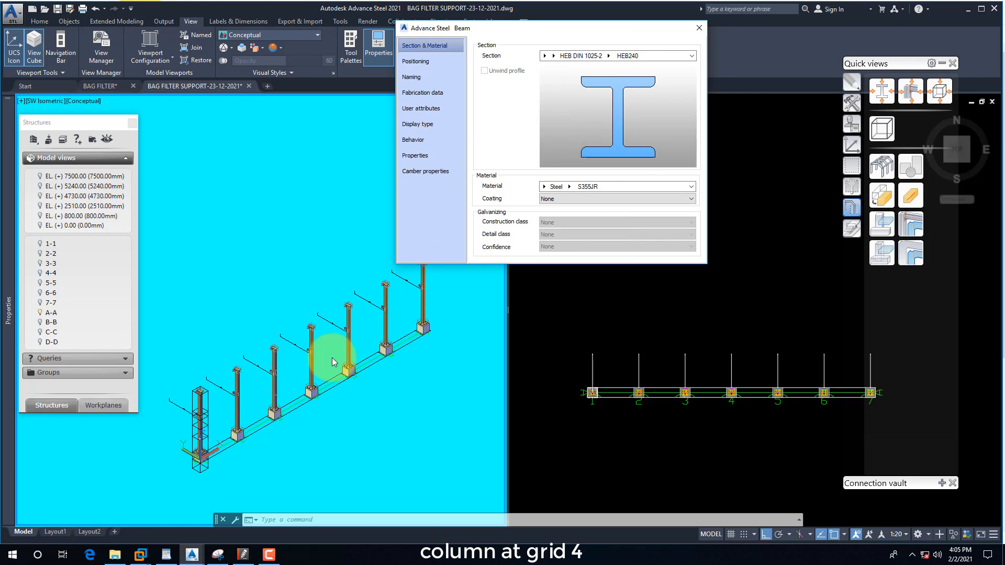
{"action": "left_click", "coordinate": [698, 28]}
Change the section of the column at grid 5 to HEB DIN 1025-2, size HEB240
{"action": "scroll", "coordinate": [335, 356], "scroll_direction": "up", "scroll_amount": 8}
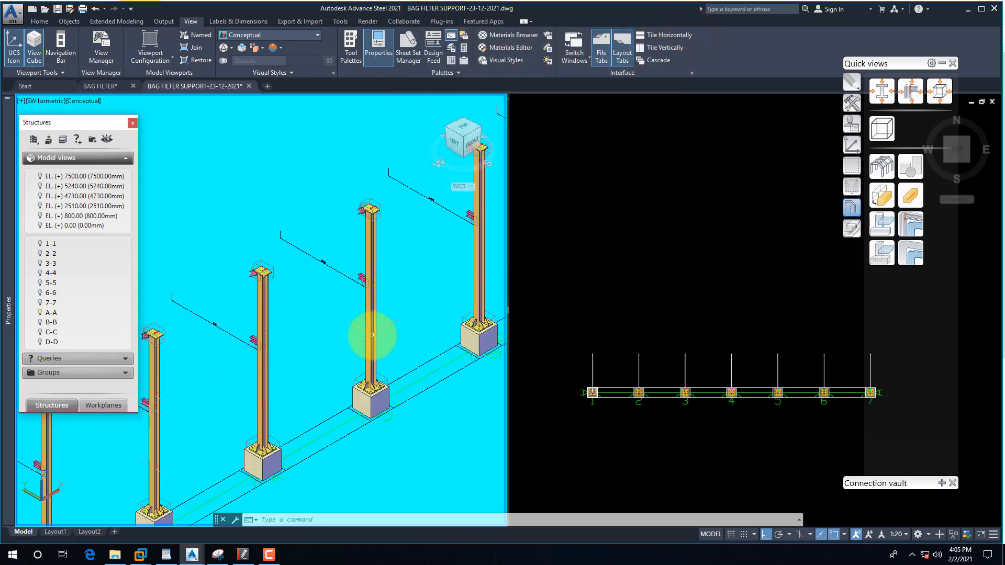
{"action": "left_click", "coordinate": [371, 335]}
{"action": "right_click", "coordinate": [369, 332]}
{"action": "left_click", "coordinate": [422, 152]}
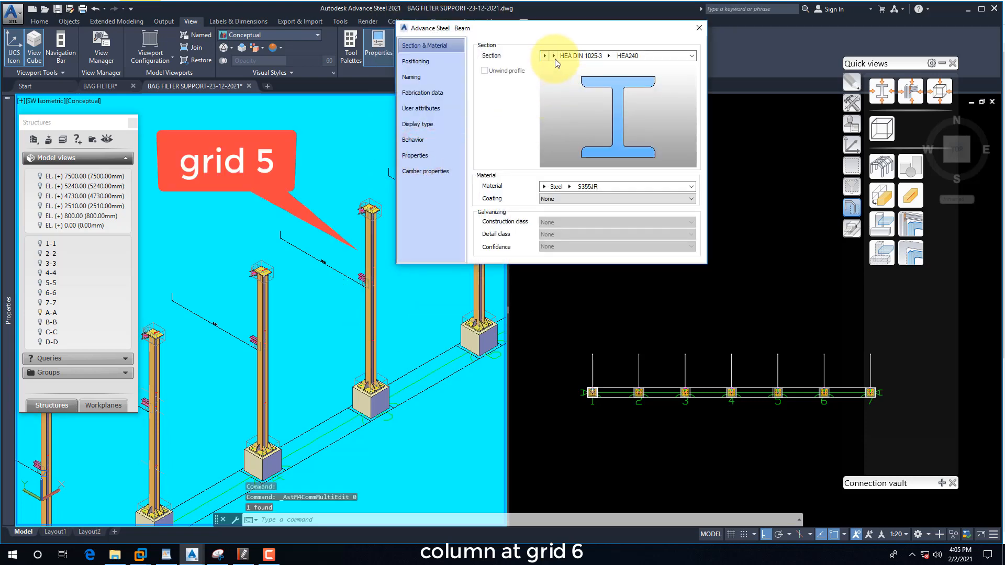
{"action": "left_click", "coordinate": [556, 55]}
{"action": "left_click", "coordinate": [559, 58]}
{"action": "left_click", "coordinate": [553, 55]}
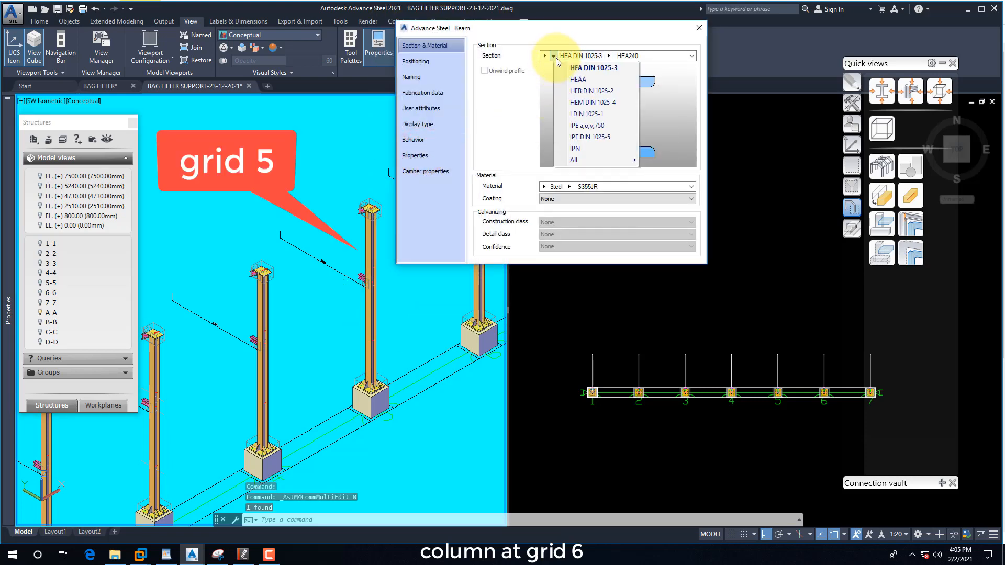
{"action": "left_click", "coordinate": [558, 57]}
{"action": "left_click", "coordinate": [555, 56]}
{"action": "left_click", "coordinate": [577, 91]}
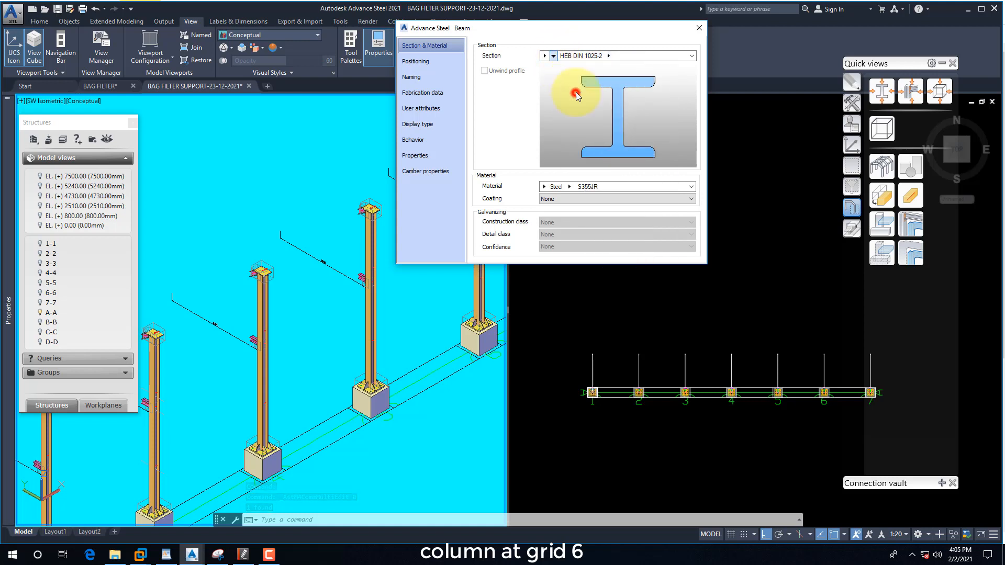
{"action": "left_click", "coordinate": [608, 57]}
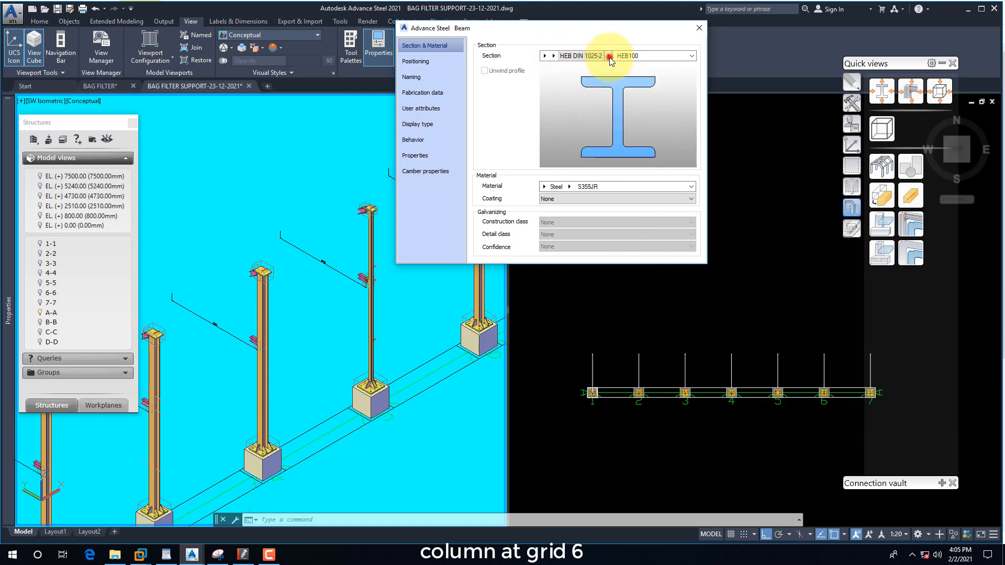
{"action": "left_click", "coordinate": [609, 56]}
{"action": "left_click", "coordinate": [609, 149]}
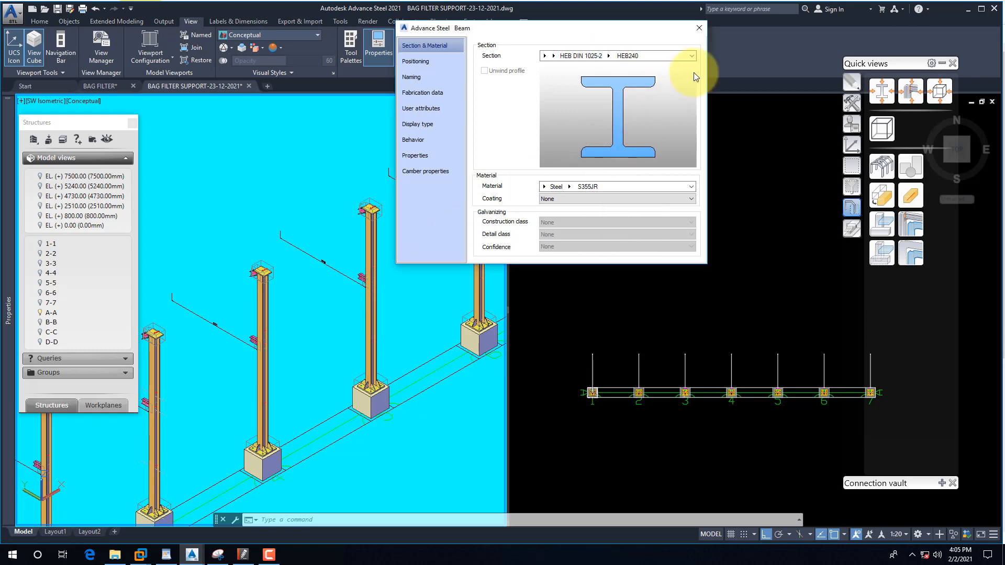
{"action": "left_click", "coordinate": [699, 29]}
Inspect the base plate and stiffeners at the foot of the column at grid 5
{"action": "scroll", "coordinate": [370, 393], "scroll_direction": "up", "scroll_amount": 6}
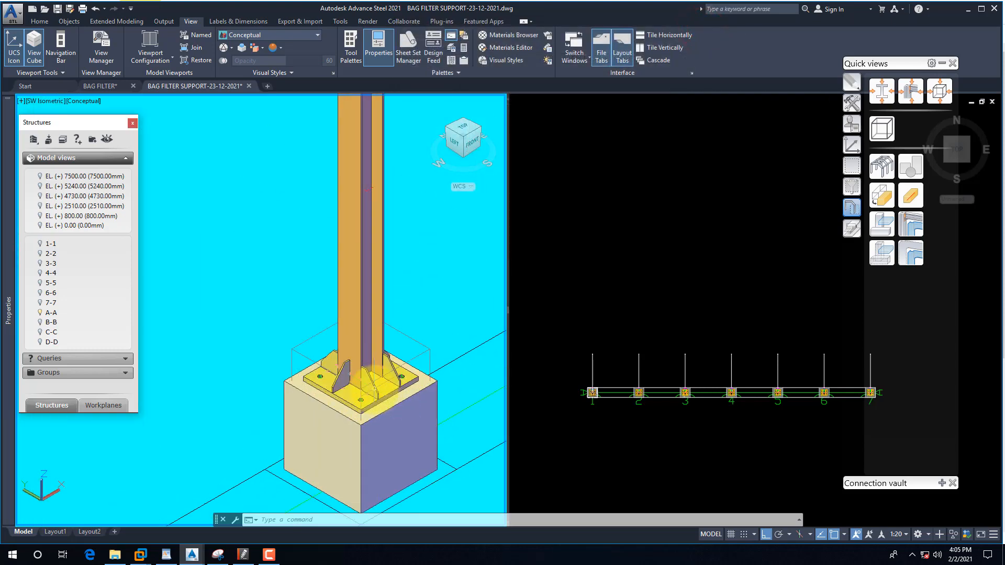
{"action": "scroll", "coordinate": [374, 390], "scroll_direction": "down", "scroll_amount": 5}
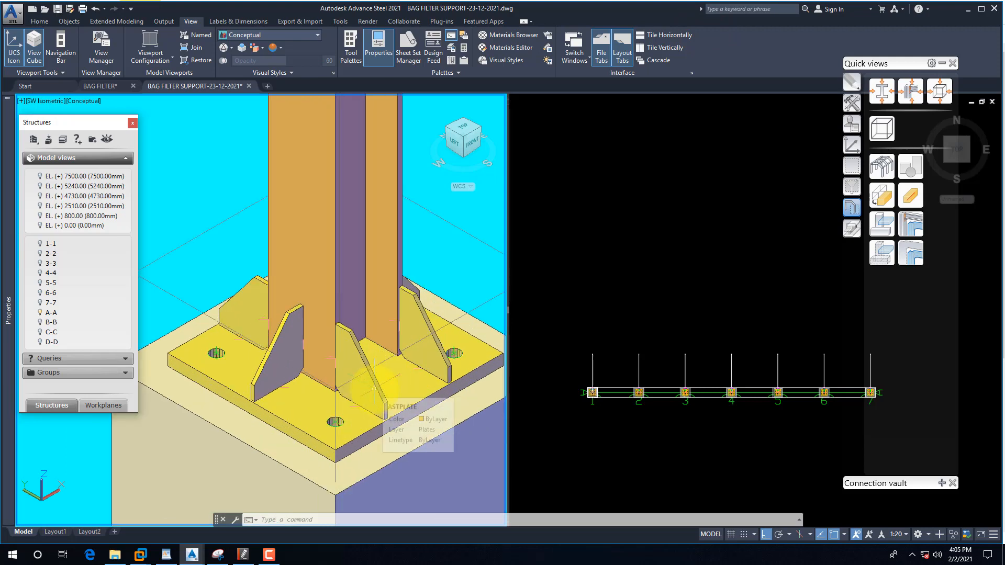
{"action": "scroll", "coordinate": [369, 395], "scroll_direction": "down", "scroll_amount": 5}
{"action": "scroll", "coordinate": [370, 403], "scroll_direction": "up", "scroll_amount": 2}
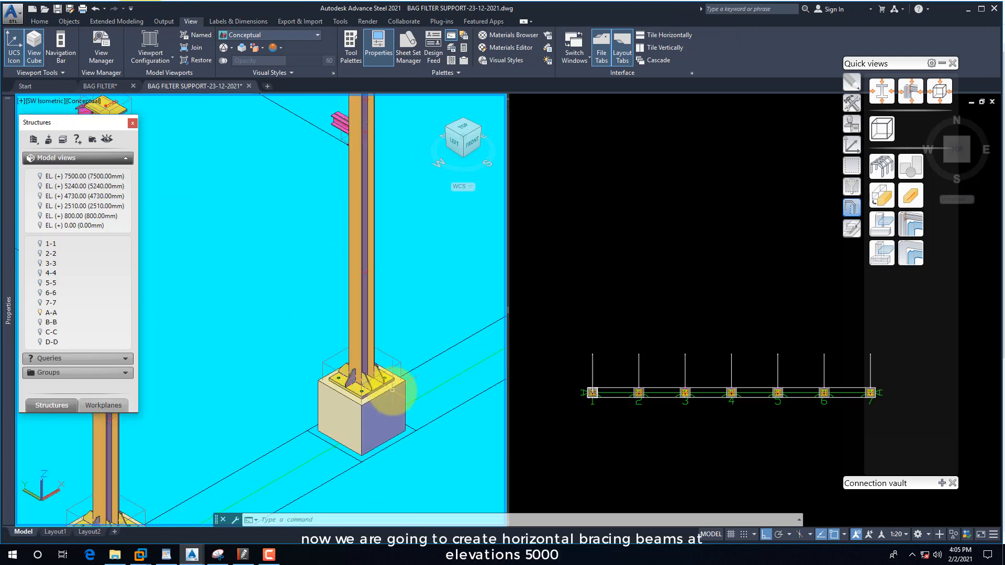
{"action": "scroll", "coordinate": [386, 399], "scroll_direction": "down", "scroll_amount": 2}
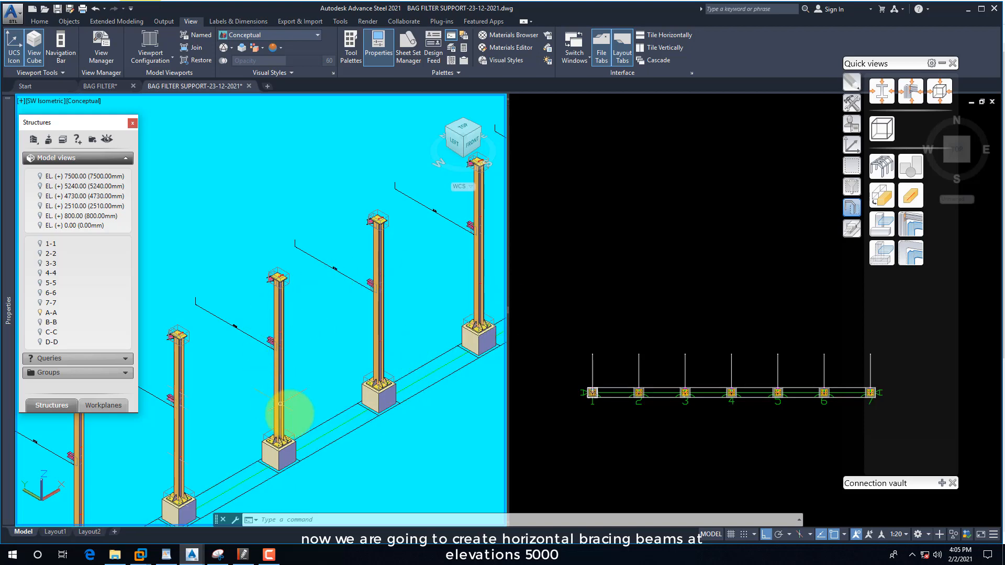
Switch to the BAG FILTER drawing and examine the upper horizontal beams and their elevation dimension in the front view
{"action": "left_click", "coordinate": [97, 88]}
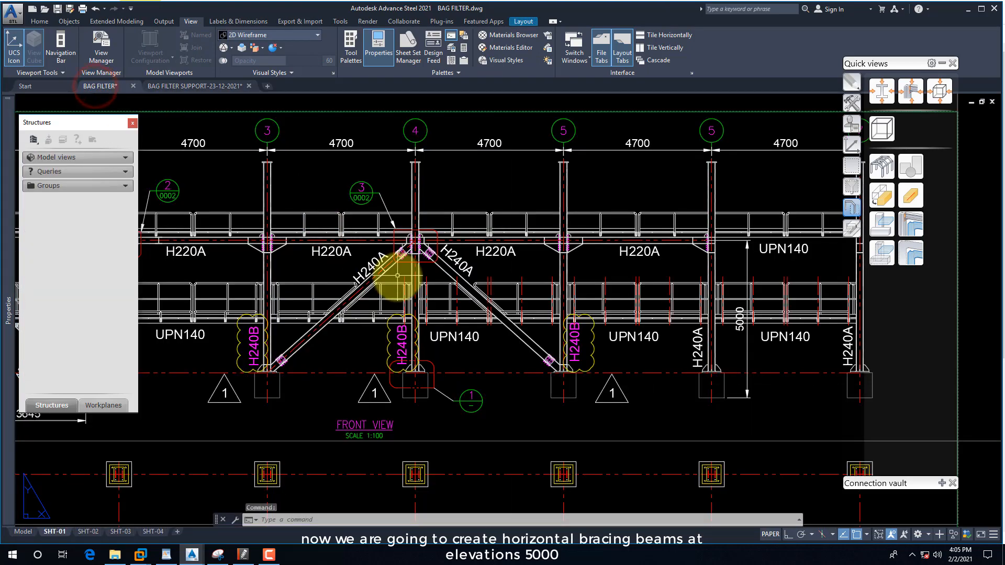
{"action": "scroll", "coordinate": [314, 272], "scroll_direction": "down", "scroll_amount": 3}
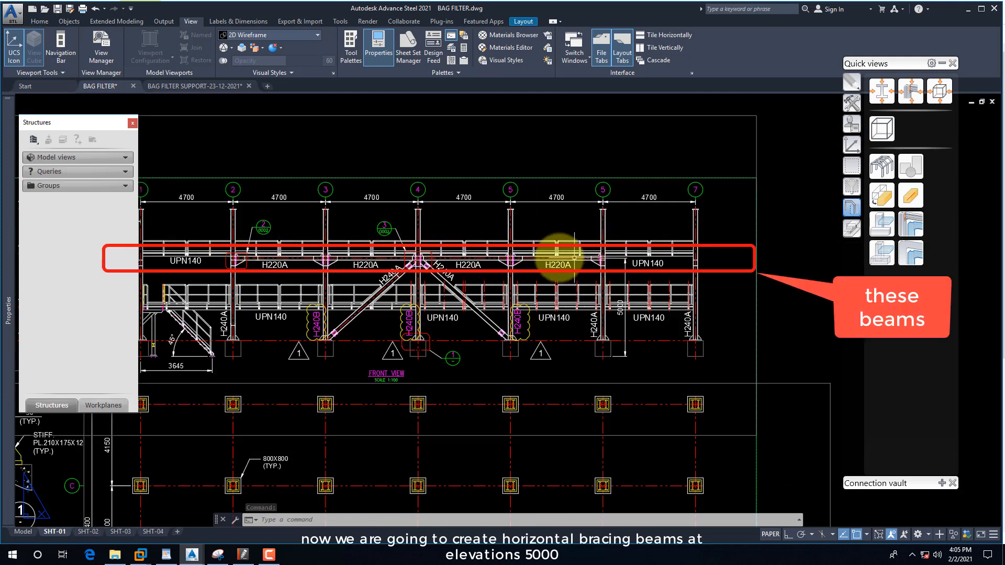
{"action": "scroll", "coordinate": [623, 294], "scroll_direction": "up", "scroll_amount": 4}
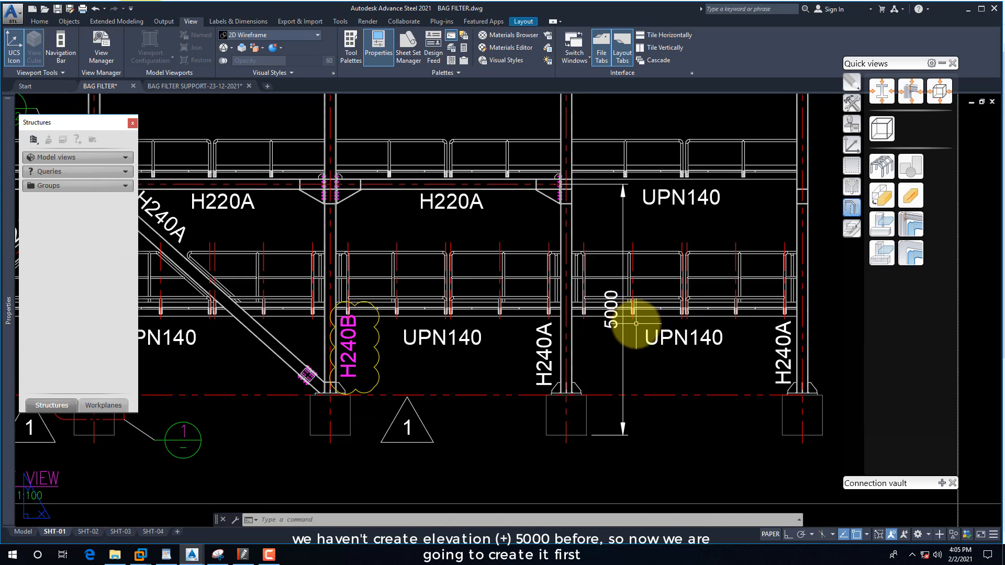
{"action": "scroll", "coordinate": [636, 323], "scroll_direction": "down", "scroll_amount": 5}
Switch to the BAG FILTER SUPPORT-23-12-2021 model and set the 2D Wireframe viewport to the Front view
{"action": "left_click", "coordinate": [198, 87]}
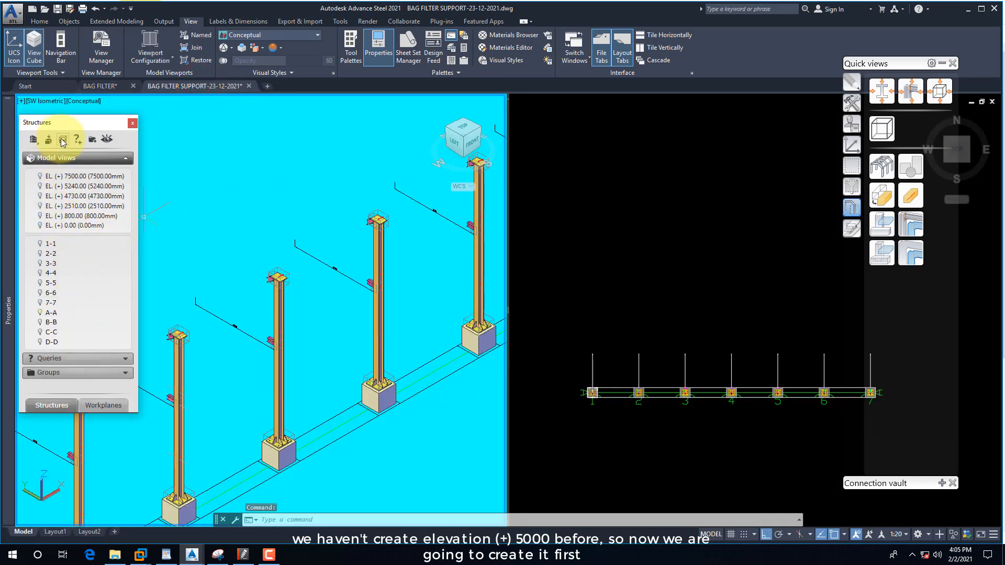
{"action": "left_click", "coordinate": [557, 265]}
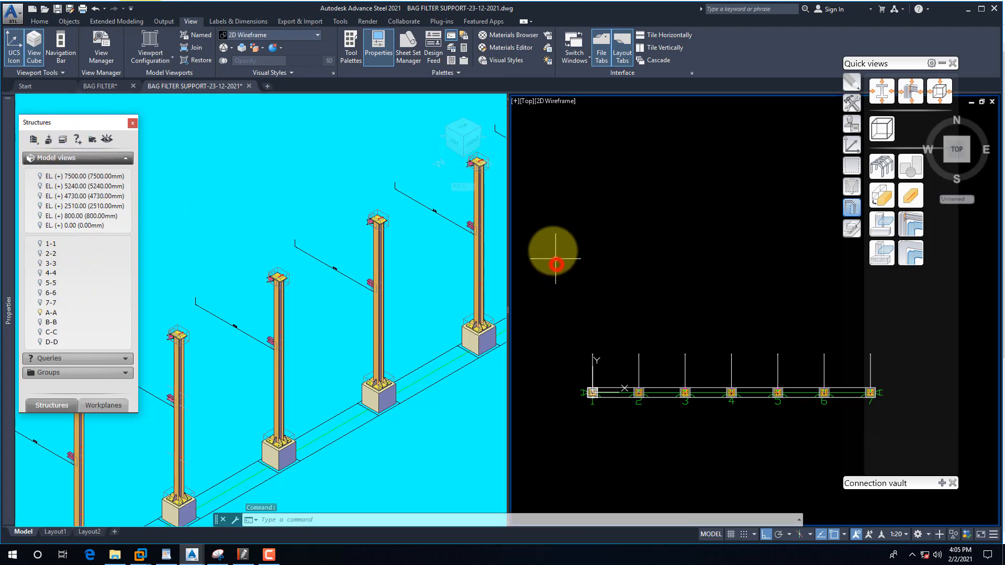
{"action": "left_click", "coordinate": [531, 103]}
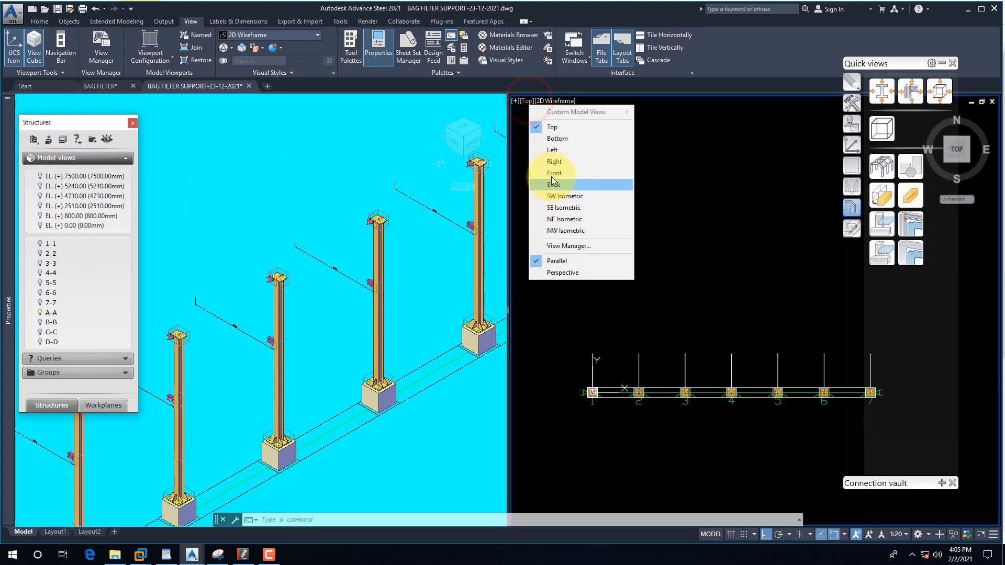
{"action": "left_click", "coordinate": [551, 174]}
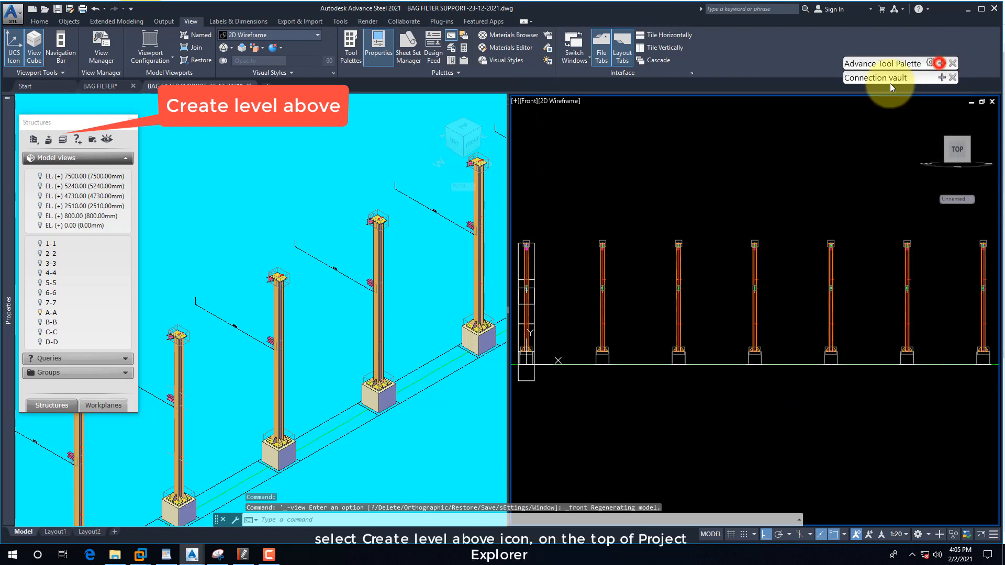
{"action": "scroll", "coordinate": [732, 313], "scroll_direction": "down", "scroll_amount": 2}
{"action": "scroll", "coordinate": [732, 312], "scroll_direction": "up", "scroll_amount": 2}
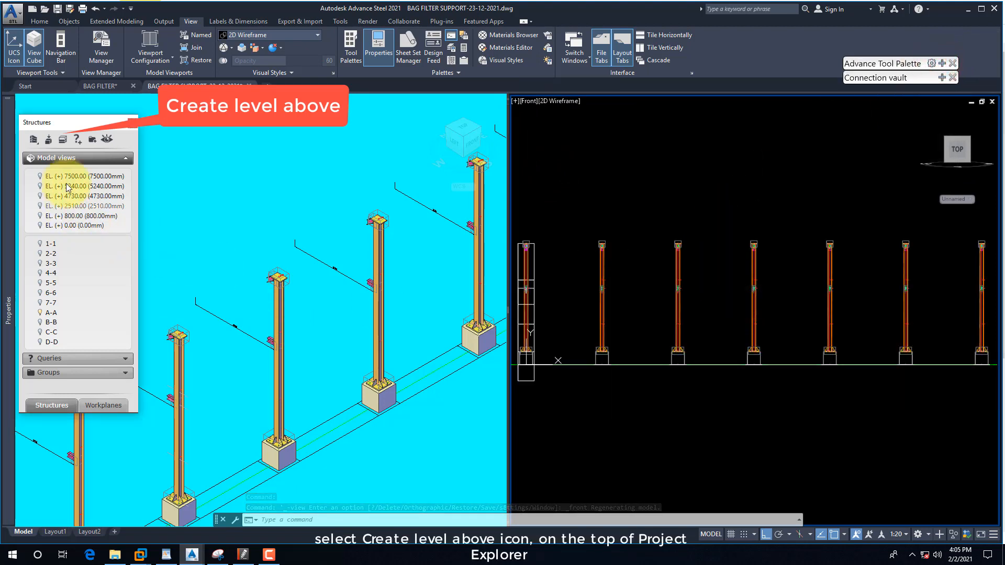
Create a level above the building named EL. (+) 5000 with altitude 5000 and EL. (+) 4730.00 as its base level
{"action": "left_click", "coordinate": [63, 140]}
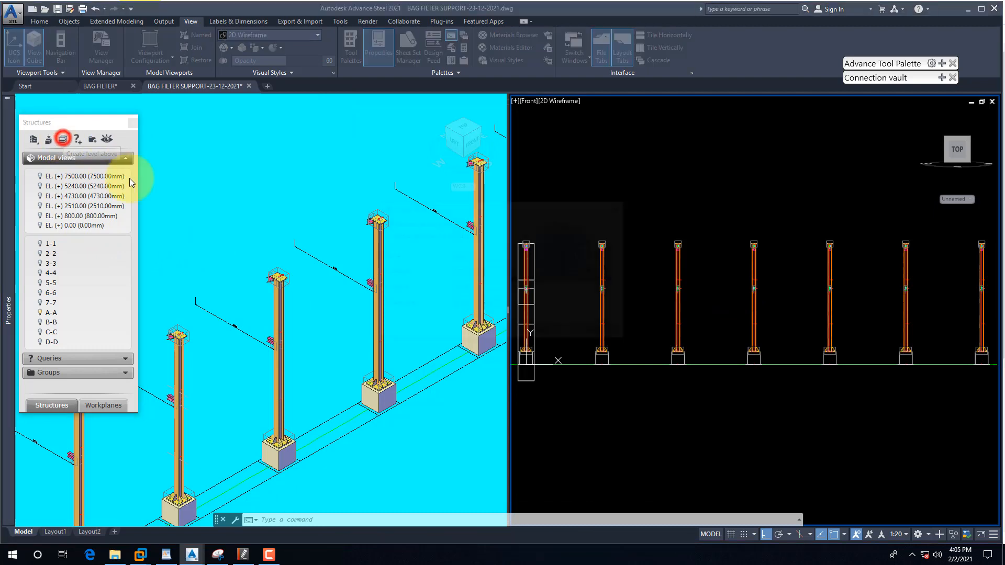
{"action": "left_click", "coordinate": [468, 304]}
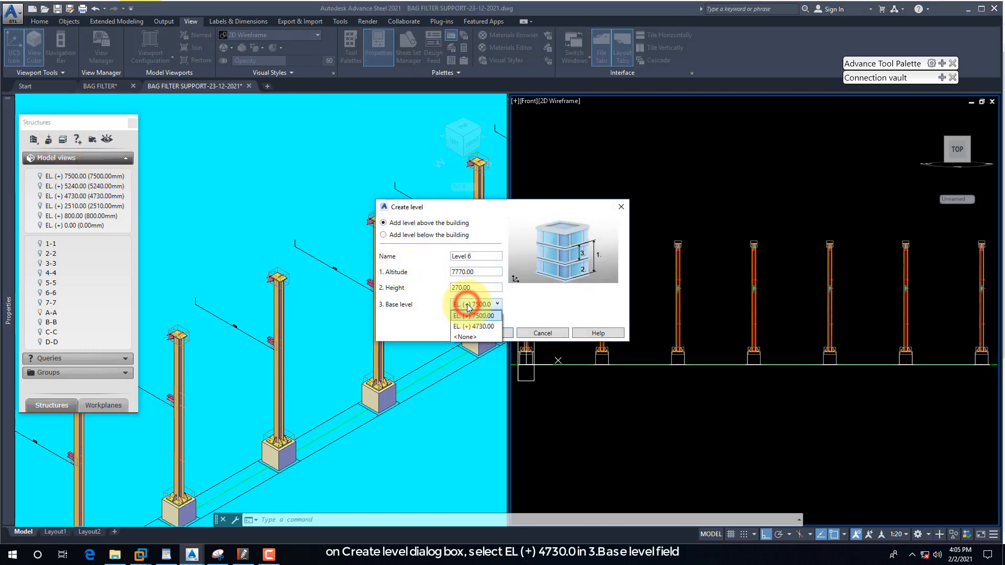
{"action": "left_click", "coordinate": [473, 325]}
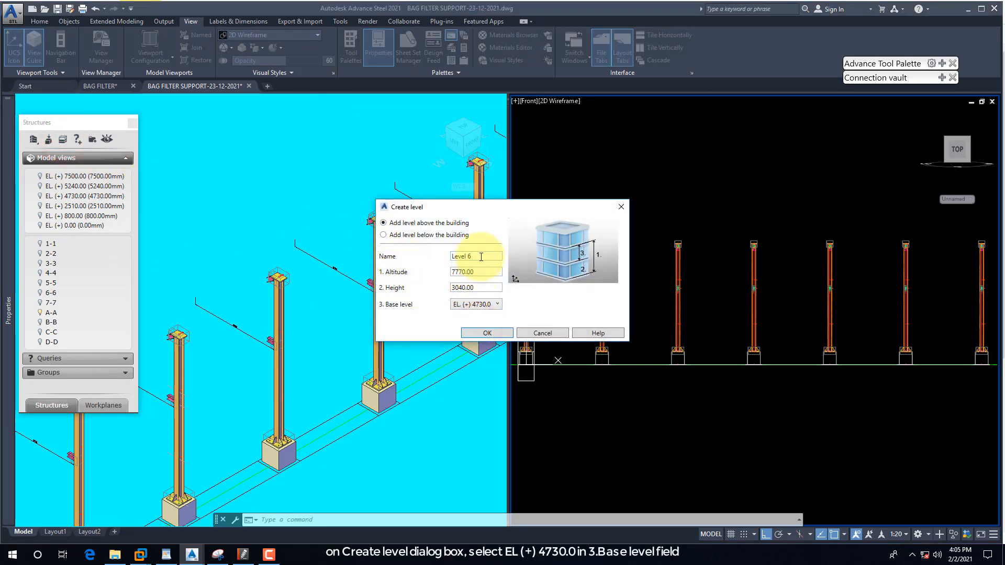
{"action": "left_click_drag", "start_coordinate": [479, 256], "coordinate": [448, 263]}
{"action": "type", "text": "EL. (+"}
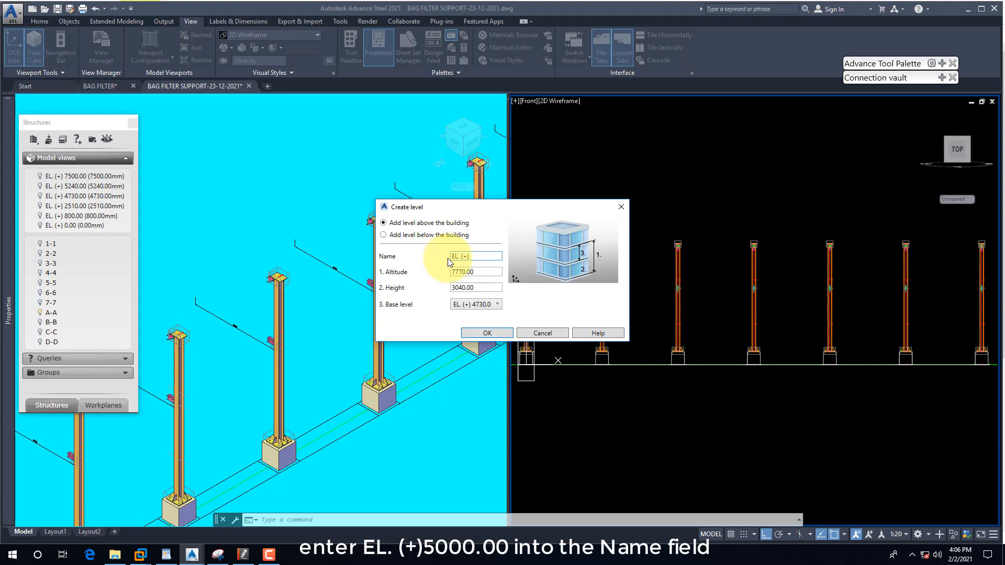
{"action": "type", "text": ") 5000"}
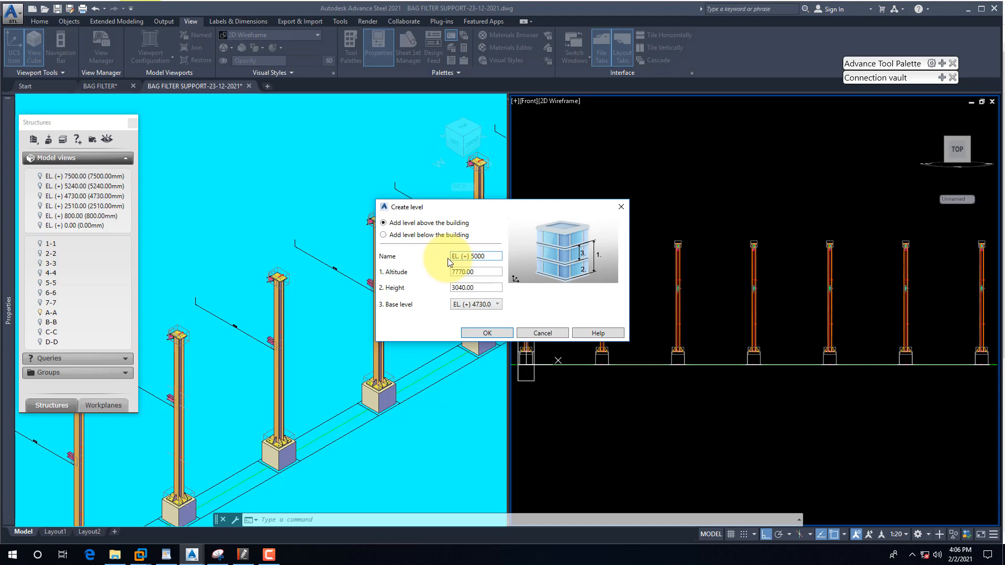
{"action": "double_click", "coordinate": [470, 272]}
{"action": "type", "text": "500"}
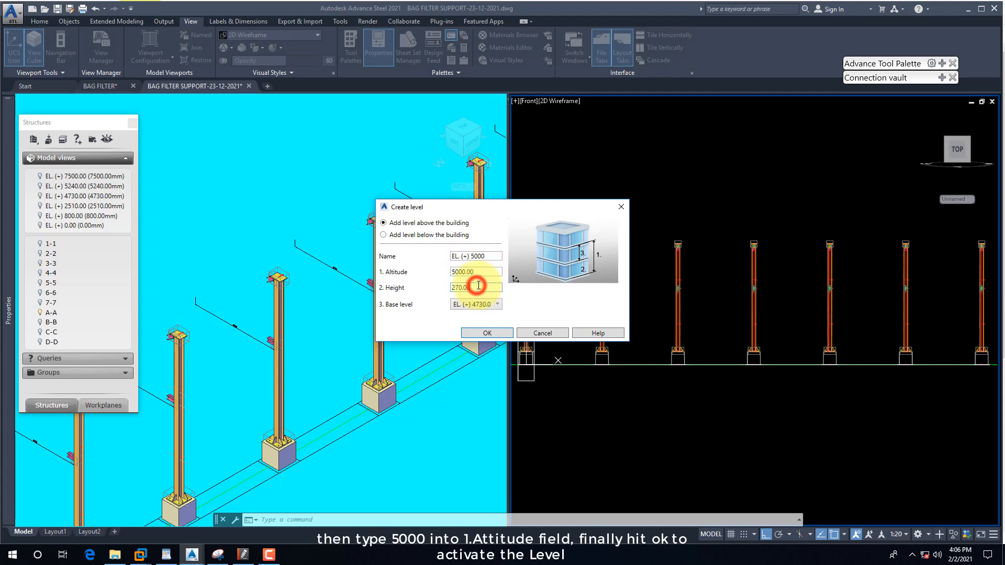
{"action": "left_click", "coordinate": [497, 286]}
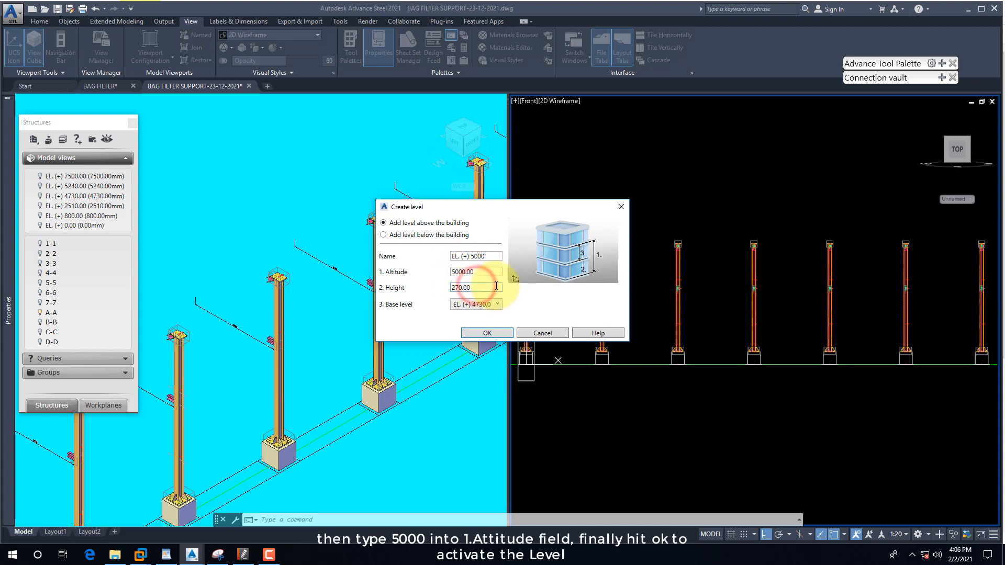
{"action": "left_click", "coordinate": [495, 336]}
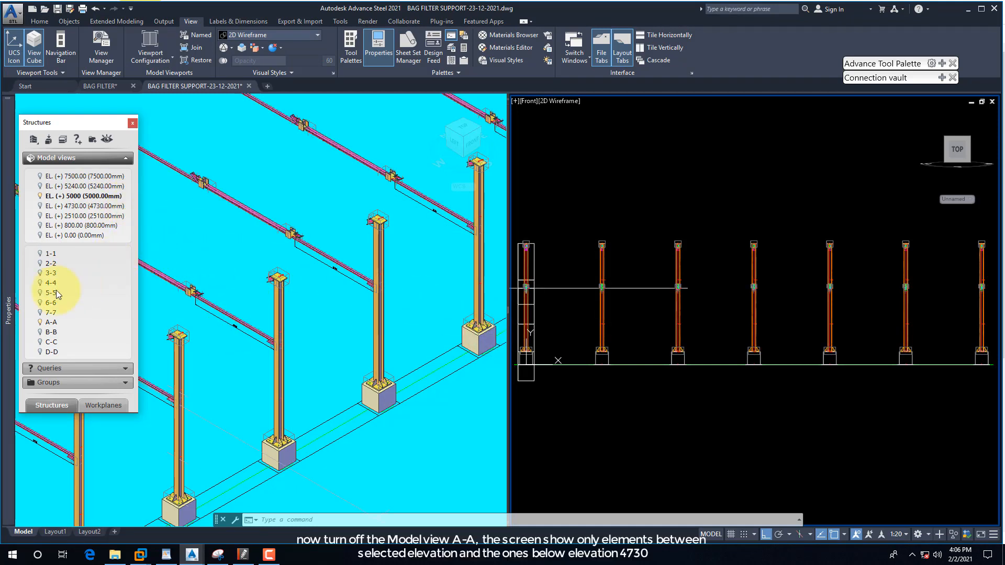
Turn off model view A-A and set the 2D Wireframe viewport to the Top view
{"action": "left_click", "coordinate": [42, 321]}
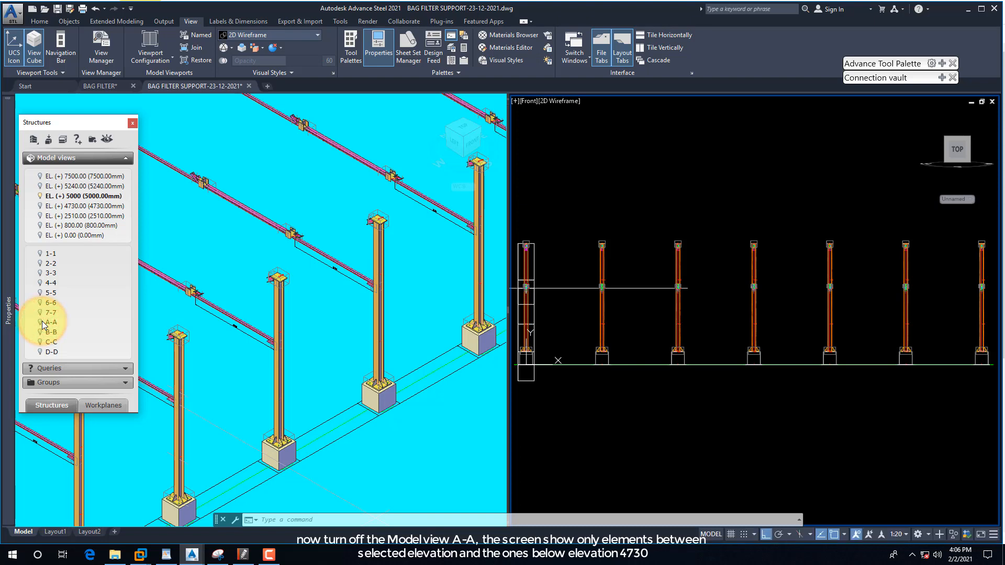
{"action": "left_click", "coordinate": [576, 160]}
{"action": "left_click", "coordinate": [606, 182]}
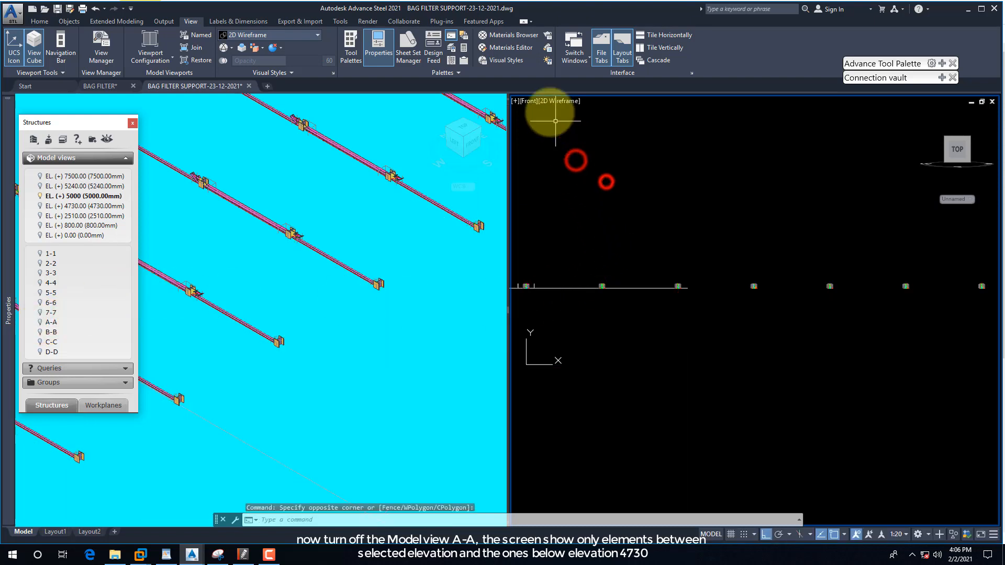
{"action": "left_click", "coordinate": [529, 100]}
{"action": "left_click", "coordinate": [549, 126]}
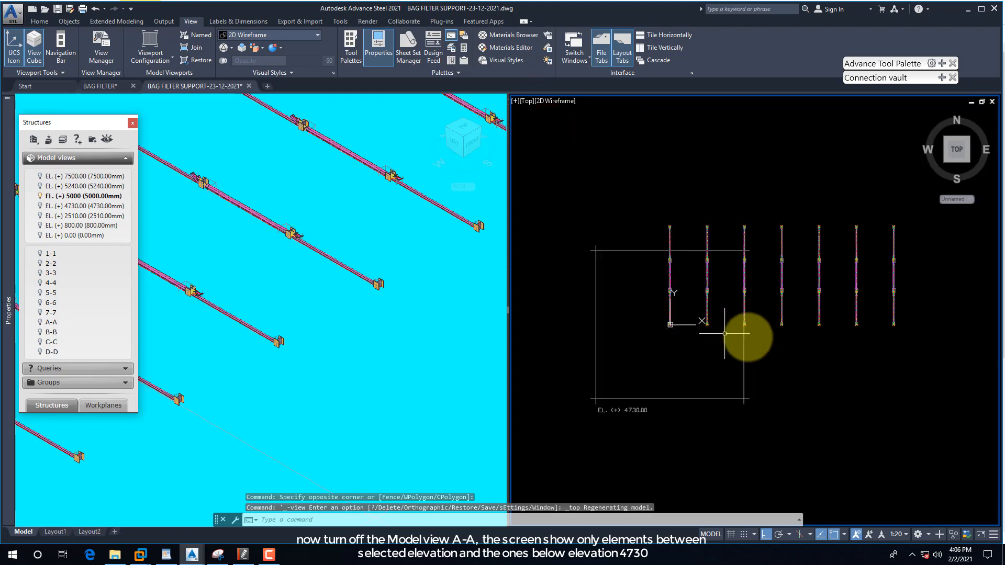
{"action": "scroll", "coordinate": [848, 330], "scroll_direction": "up", "scroll_amount": 2}
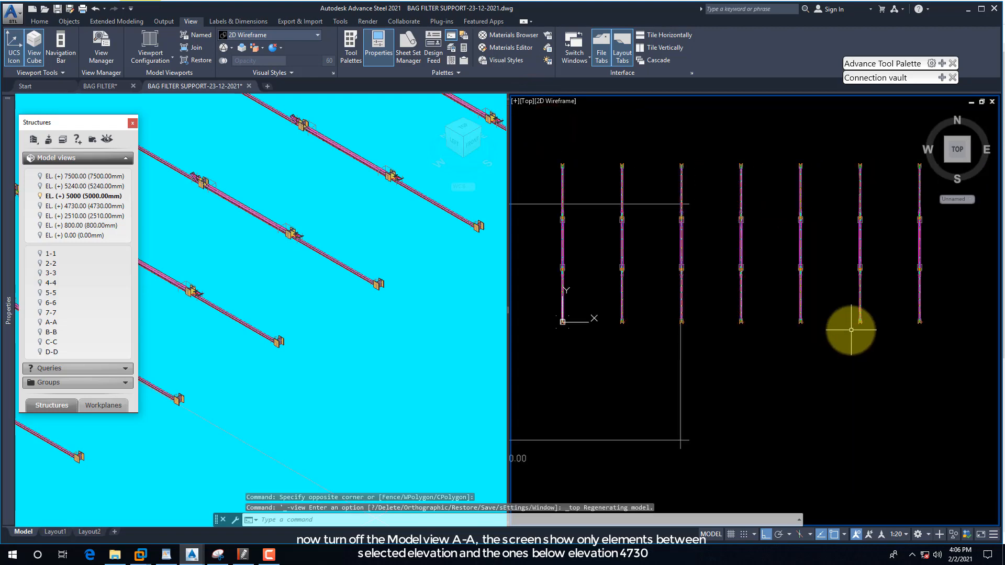
Check the H220A beams between the grids in the BAG FILTER drawing's front view, and return to the support model
{"action": "left_click", "coordinate": [123, 90]}
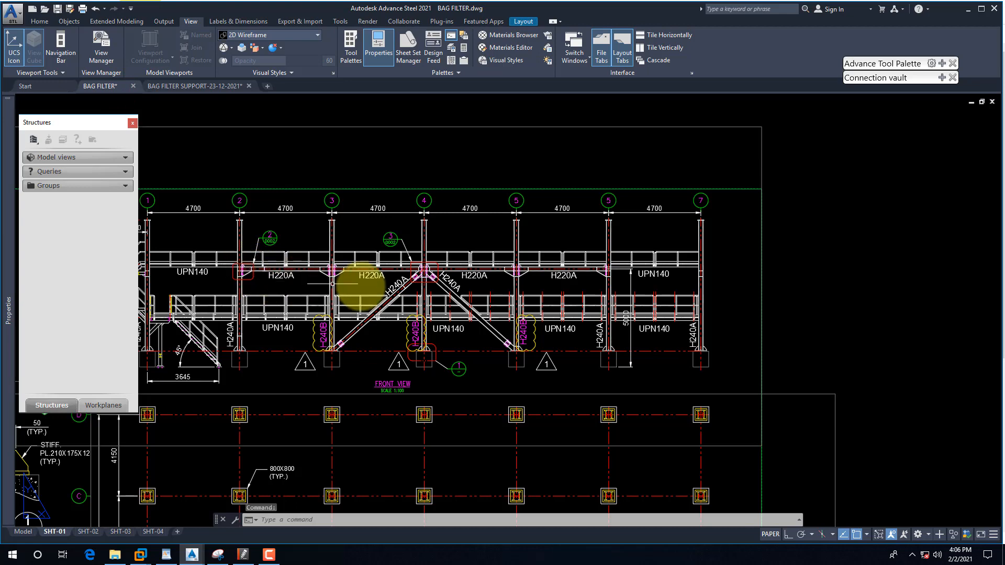
{"action": "scroll", "coordinate": [377, 289], "scroll_direction": "down", "scroll_amount": 2}
{"action": "scroll", "coordinate": [367, 287], "scroll_direction": "up", "scroll_amount": 2}
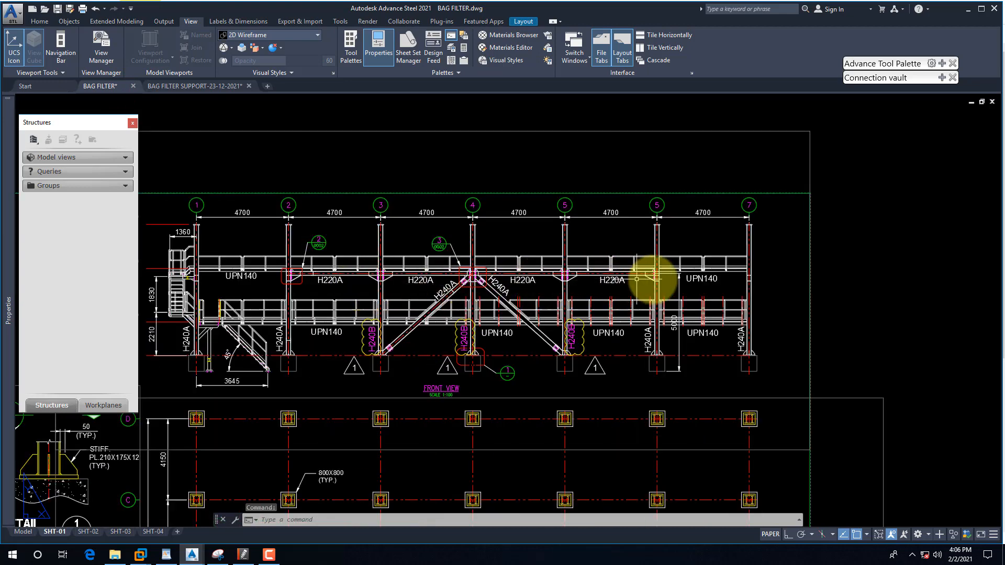
{"action": "left_click", "coordinate": [156, 89]}
{"action": "left_click", "coordinate": [592, 356]}
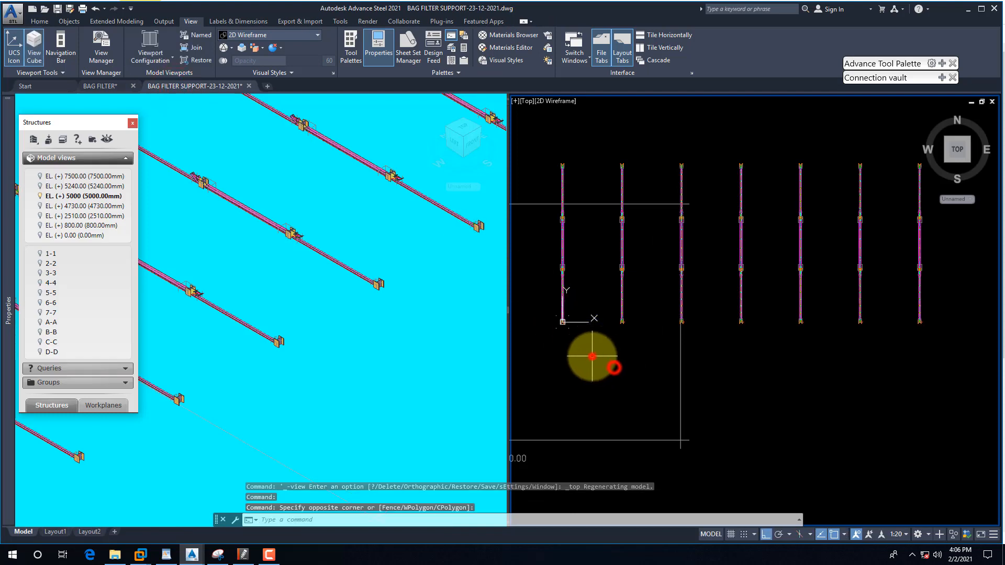
{"action": "scroll", "coordinate": [640, 320], "scroll_direction": "up", "scroll_amount": 2}
{"action": "scroll", "coordinate": [639, 319], "scroll_direction": "down", "scroll_amount": 2}
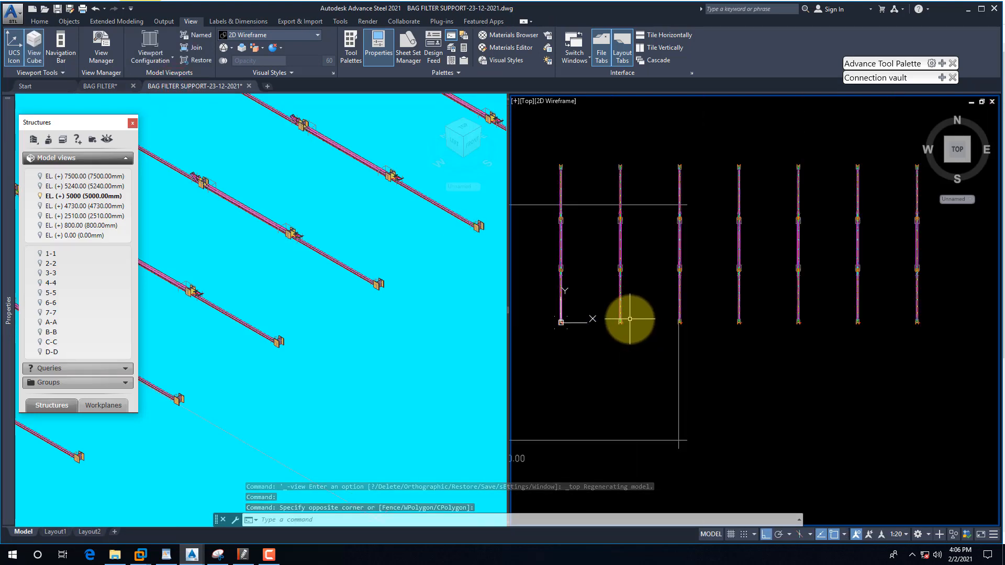
Save the model under the new file name BAG FILTER SUPPORT-02-02-2021.dwg
{"action": "key", "text": "ctrl+shift+s"}
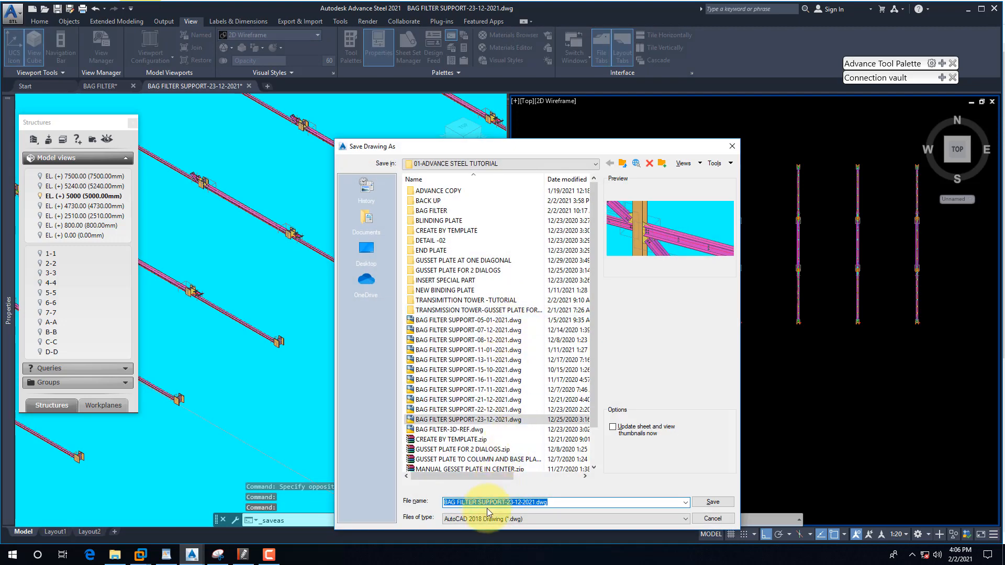
{"action": "left_click", "coordinate": [515, 502]}
{"action": "key", "text": "BackSpace"}
{"action": "key", "text": "BackSpace"}
{"action": "key", "text": "BackSpace"}
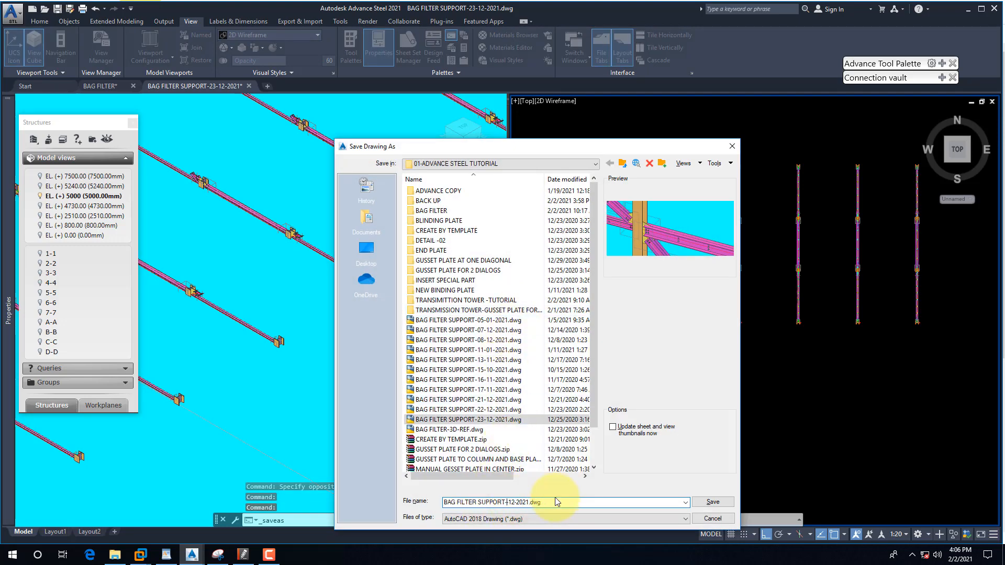
{"action": "type", "text": "01-"}
{"action": "left_click", "coordinate": [522, 501]}
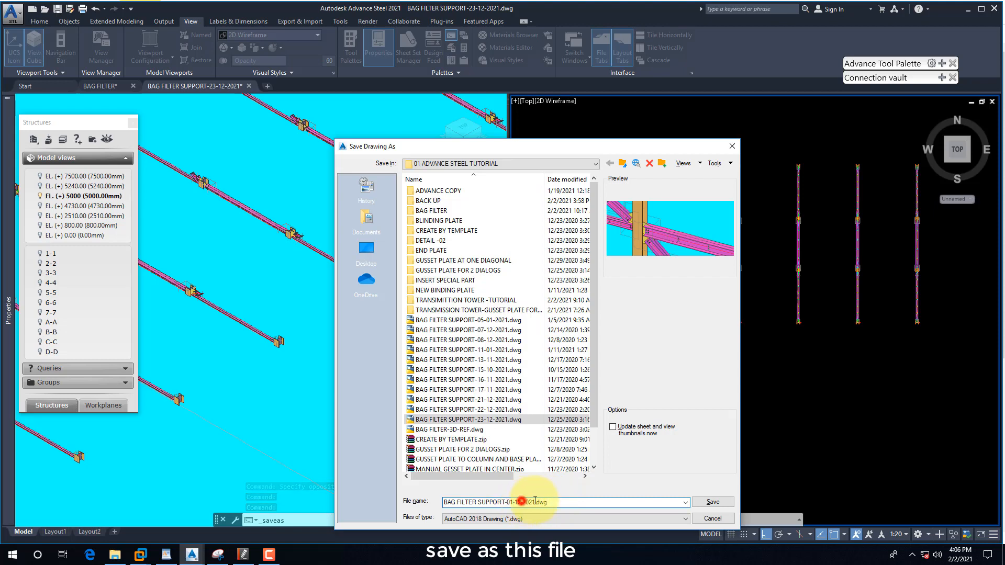
{"action": "key", "text": "BackSpace"}
{"action": "key", "text": "BackSpace"}
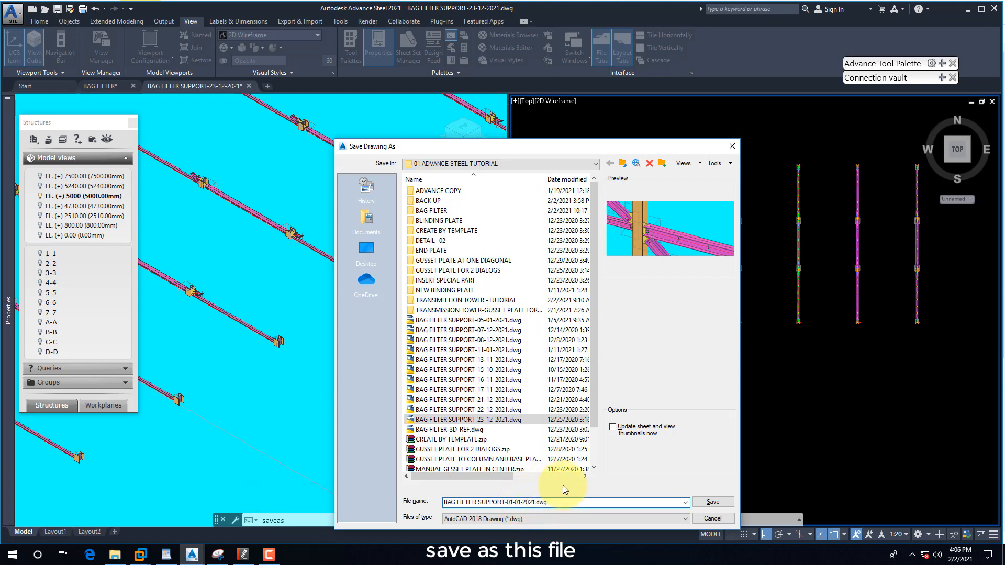
{"action": "type", "text": "01"}
{"action": "key", "text": "BackSpace"}
{"action": "key", "text": "BackSpace"}
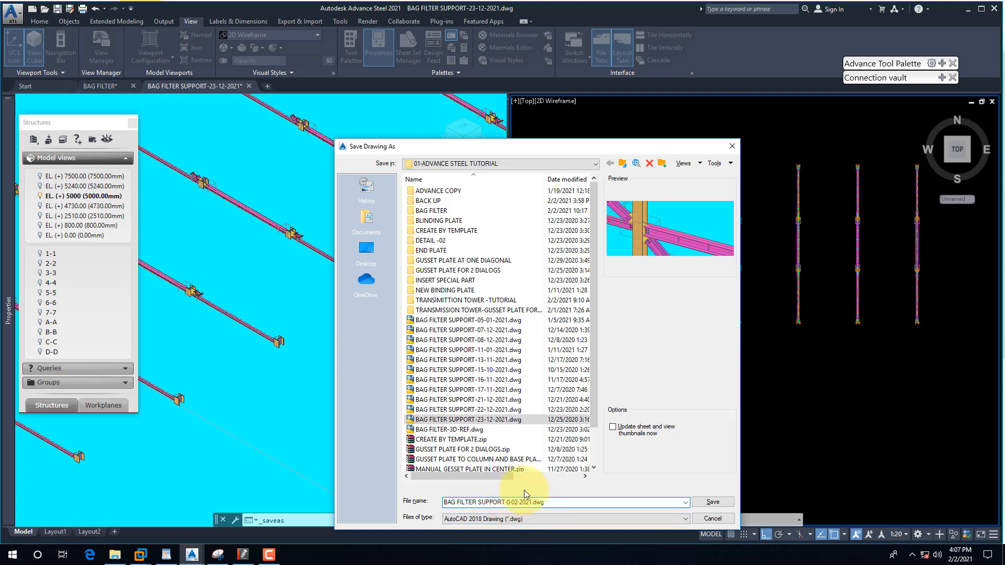
{"action": "key", "text": "Return"}
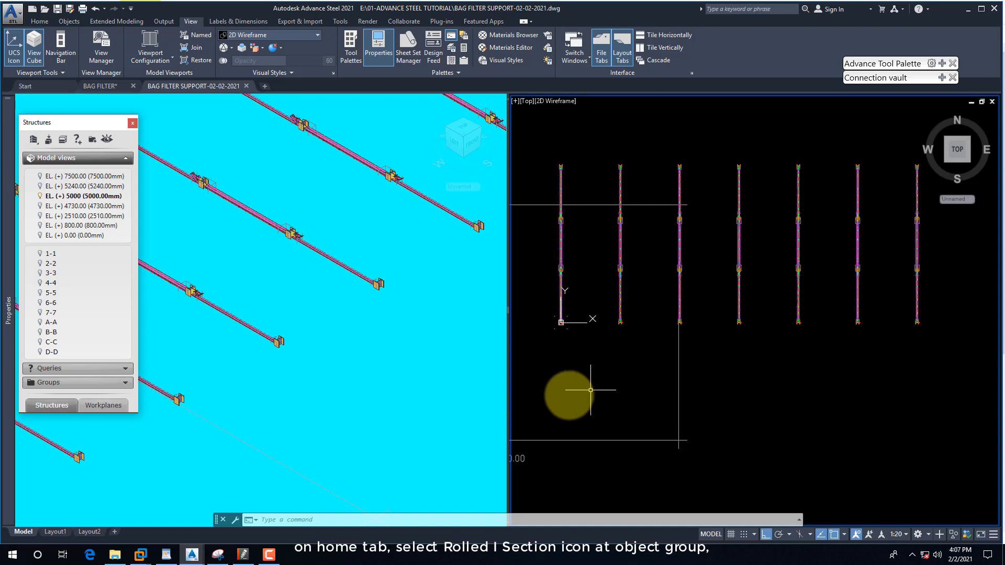
Create a rolled I section beam from the column node at grid 2 to the column node at grid 3 in row A, using Node snaps
{"action": "left_click", "coordinate": [40, 21]}
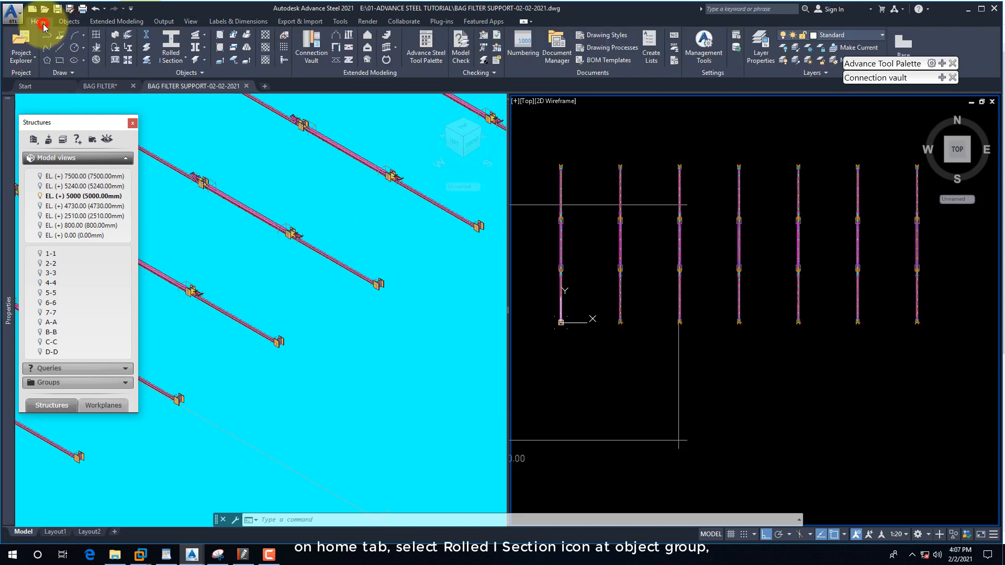
{"action": "left_click", "coordinate": [170, 41]}
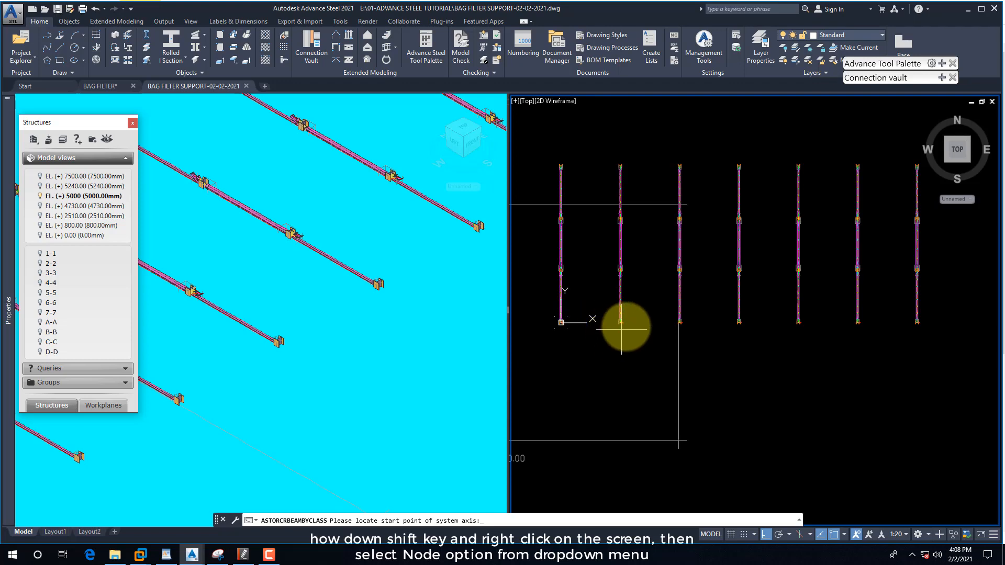
{"action": "scroll", "coordinate": [625, 323], "scroll_direction": "up", "scroll_amount": 5}
{"action": "right_click", "coordinate": [626, 306], "text": "shift"}
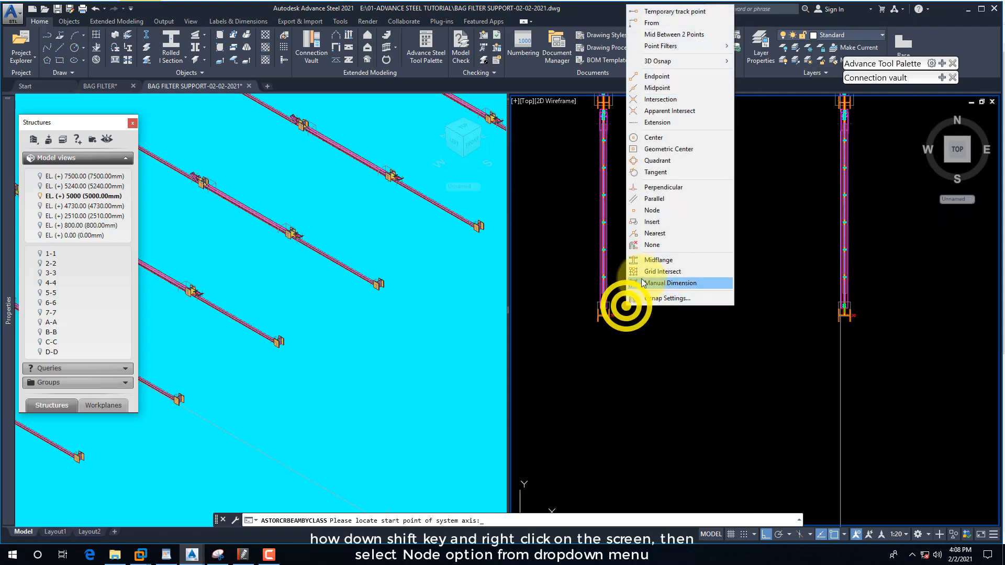
{"action": "left_click", "coordinate": [649, 212]}
{"action": "scroll", "coordinate": [619, 300], "scroll_direction": "up", "scroll_amount": 3}
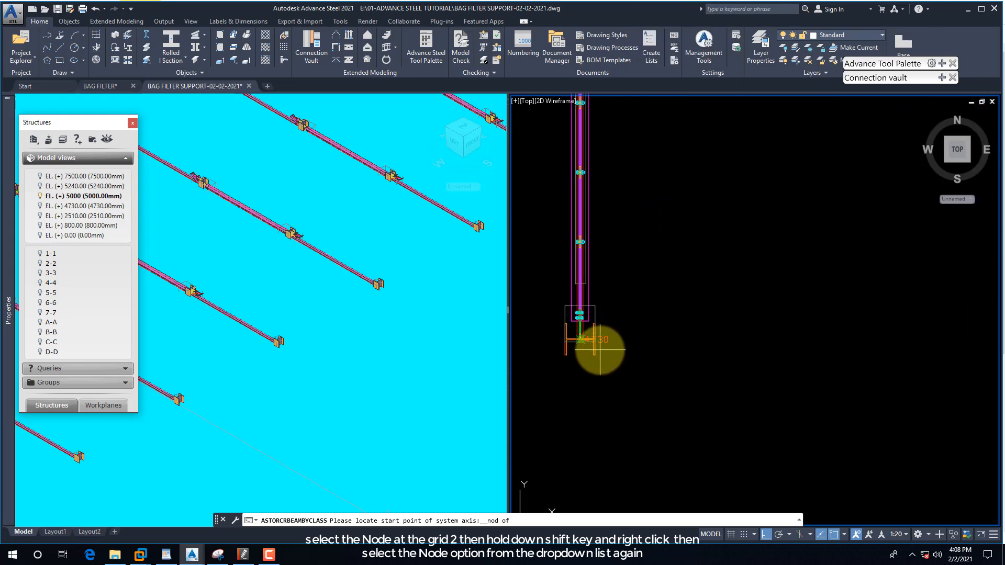
{"action": "left_click", "coordinate": [600, 349]}
{"action": "scroll", "coordinate": [571, 359], "scroll_direction": "down", "scroll_amount": 3}
{"action": "scroll", "coordinate": [628, 372], "scroll_direction": "down", "scroll_amount": 3}
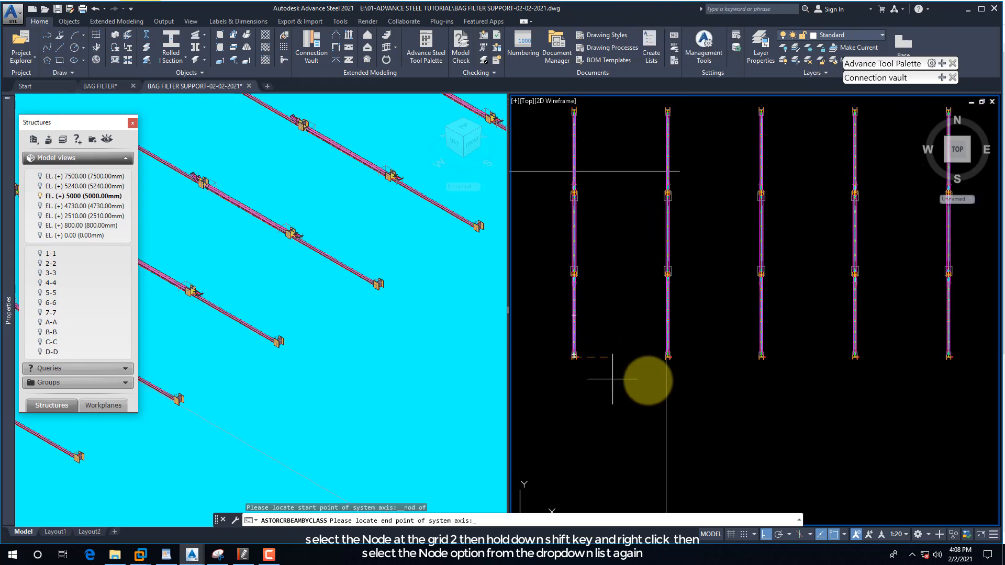
{"action": "scroll", "coordinate": [649, 371], "scroll_direction": "up", "scroll_amount": 8}
{"action": "right_click", "coordinate": [657, 369], "text": "shift"}
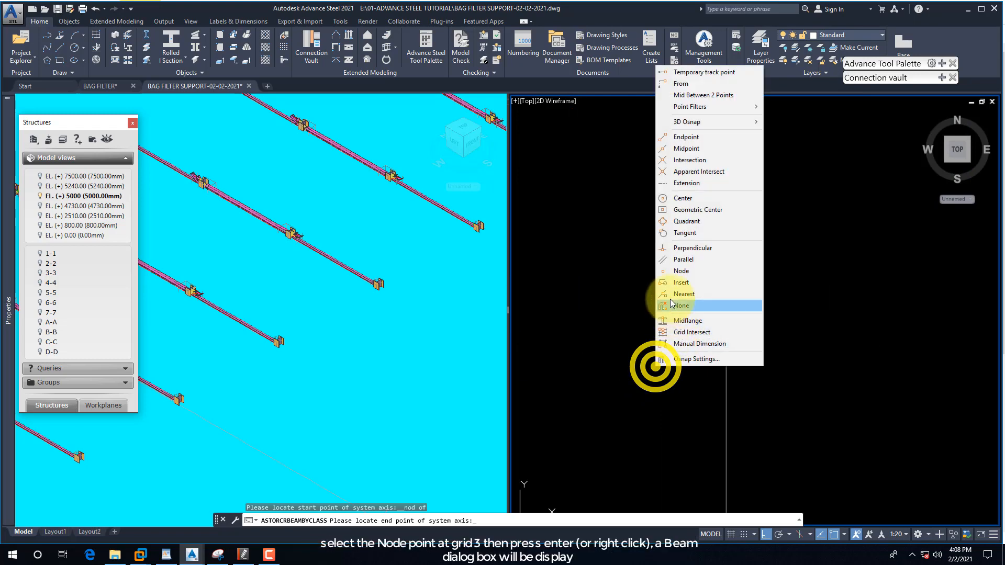
{"action": "left_click", "coordinate": [678, 271]}
{"action": "left_click", "coordinate": [724, 318]}
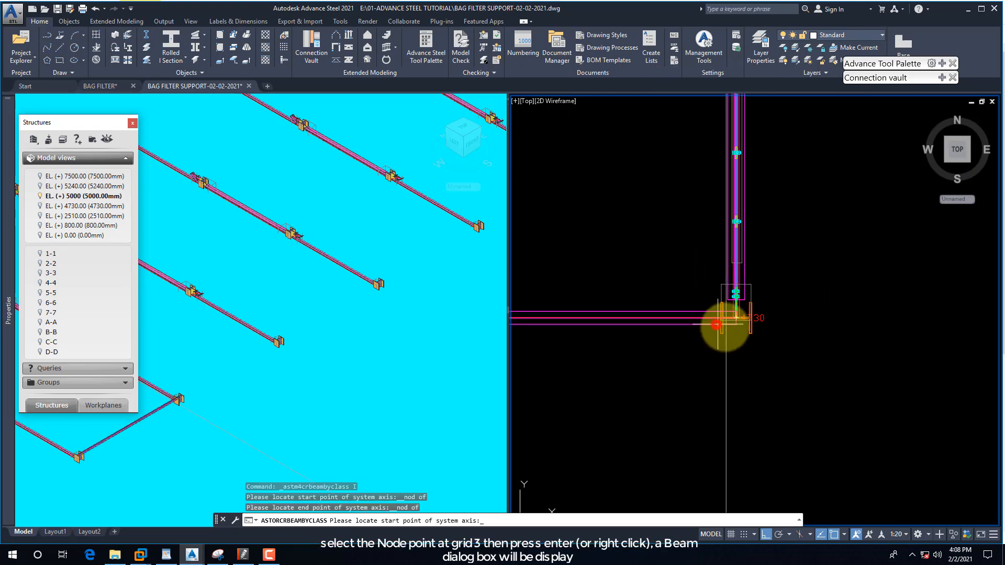
{"action": "scroll", "coordinate": [730, 324], "scroll_direction": "down", "scroll_amount": 3}
{"action": "right_click", "coordinate": [690, 355]}
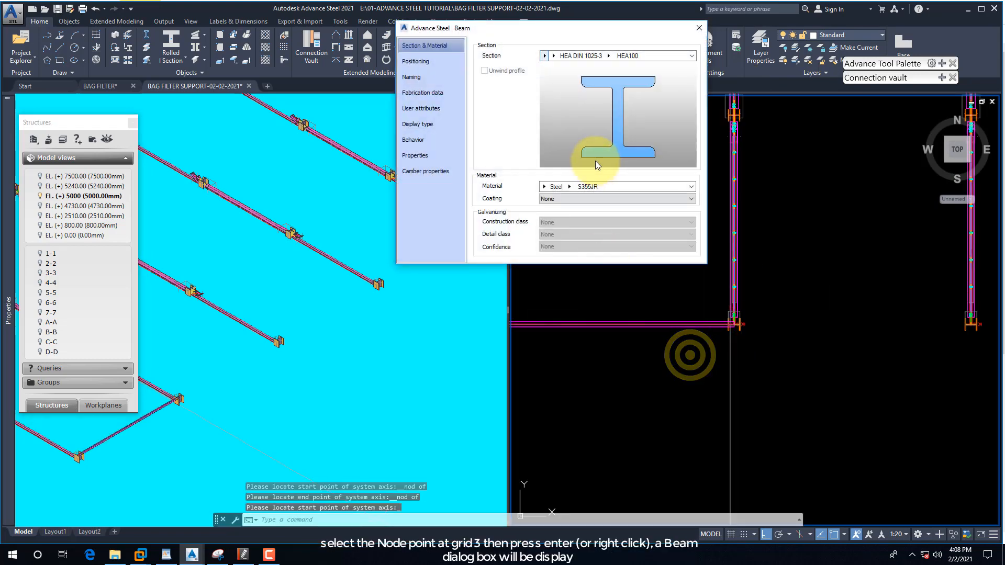
Set the new beam's section to HEA220 from HEA DIN 1025-3, review its positioning settings and close the beam properties
{"action": "left_click", "coordinate": [608, 55]}
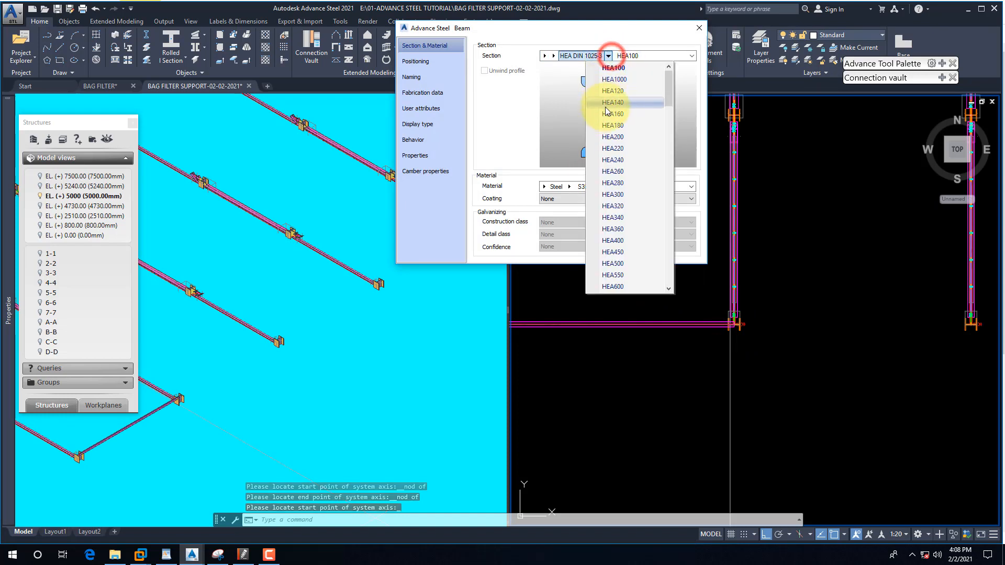
{"action": "left_click", "coordinate": [622, 149]}
{"action": "left_click", "coordinate": [428, 63]}
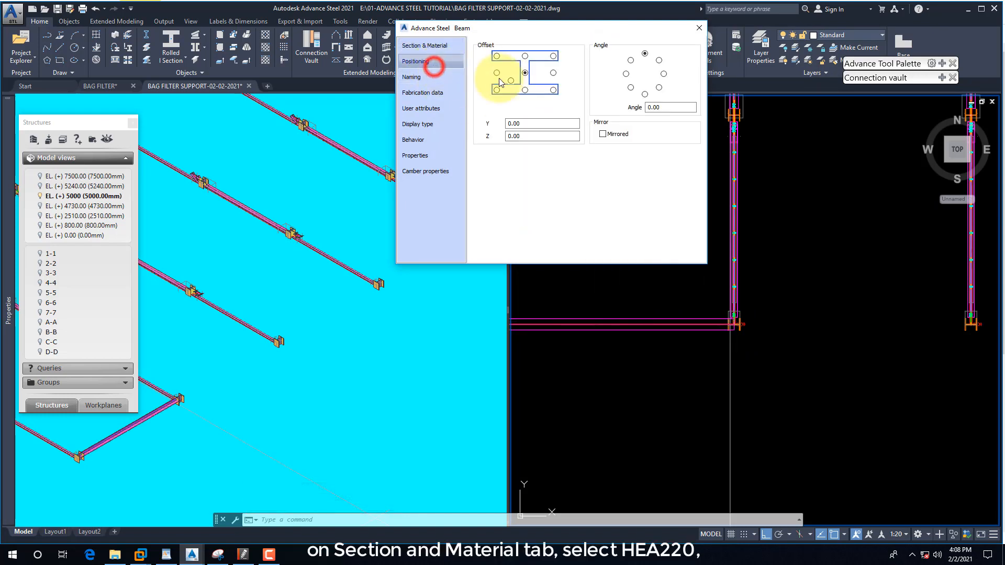
{"action": "left_click", "coordinate": [692, 29]}
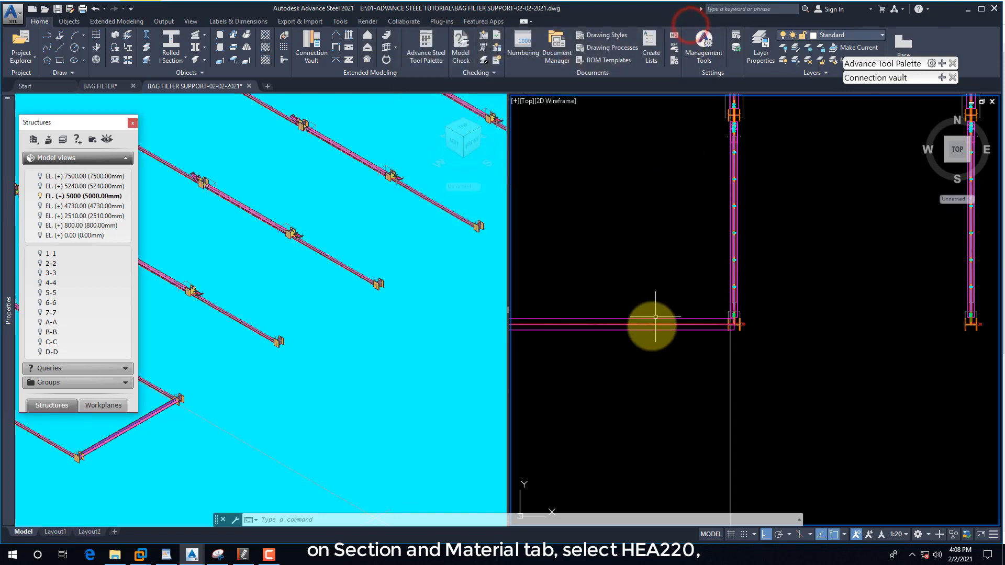
Create a rolled I section beam from the column node at grid 3 to the column node at grid 4 in row A, using Node snaps
{"action": "scroll", "coordinate": [618, 376], "scroll_direction": "down", "scroll_amount": 4}
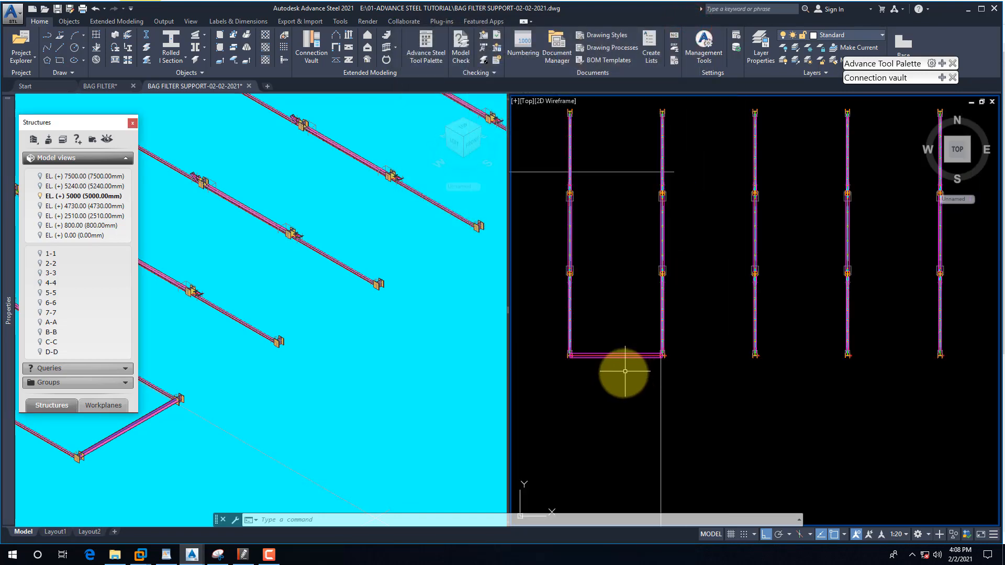
{"action": "scroll", "coordinate": [621, 372], "scroll_direction": "down", "scroll_amount": 2}
{"action": "scroll", "coordinate": [628, 372], "scroll_direction": "up", "scroll_amount": 4}
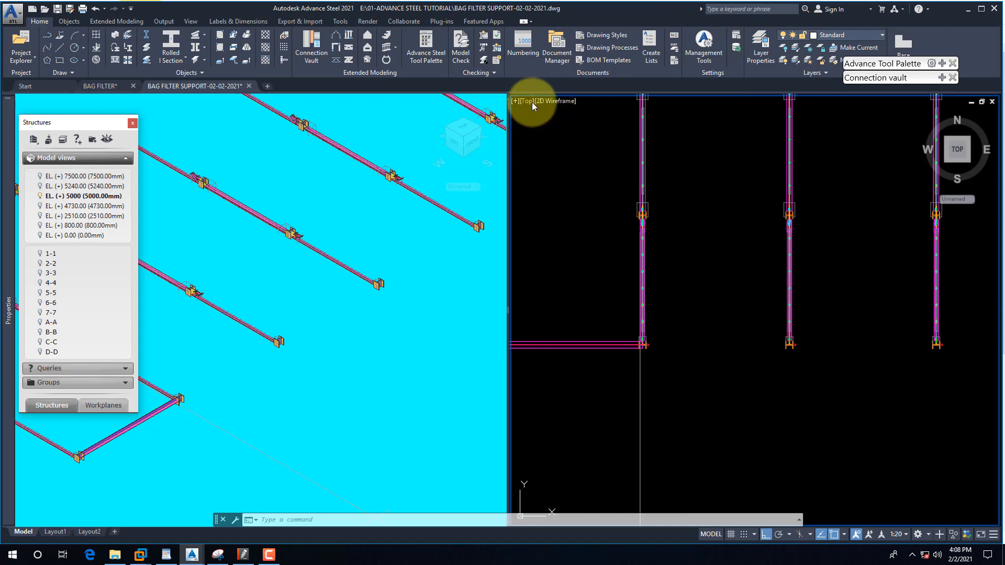
{"action": "scroll", "coordinate": [689, 360], "scroll_direction": "up", "scroll_amount": 2}
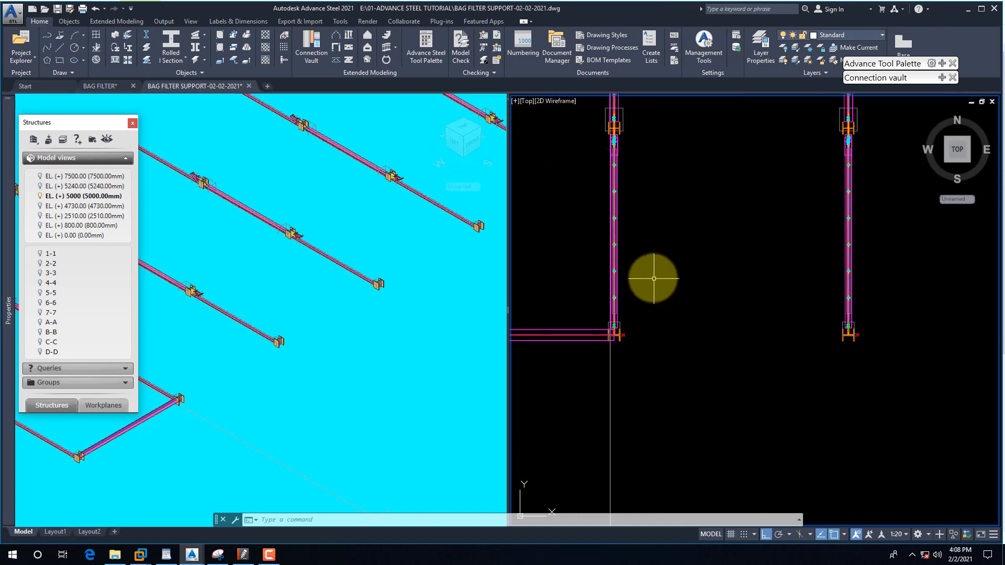
{"action": "left_click", "coordinate": [171, 42]}
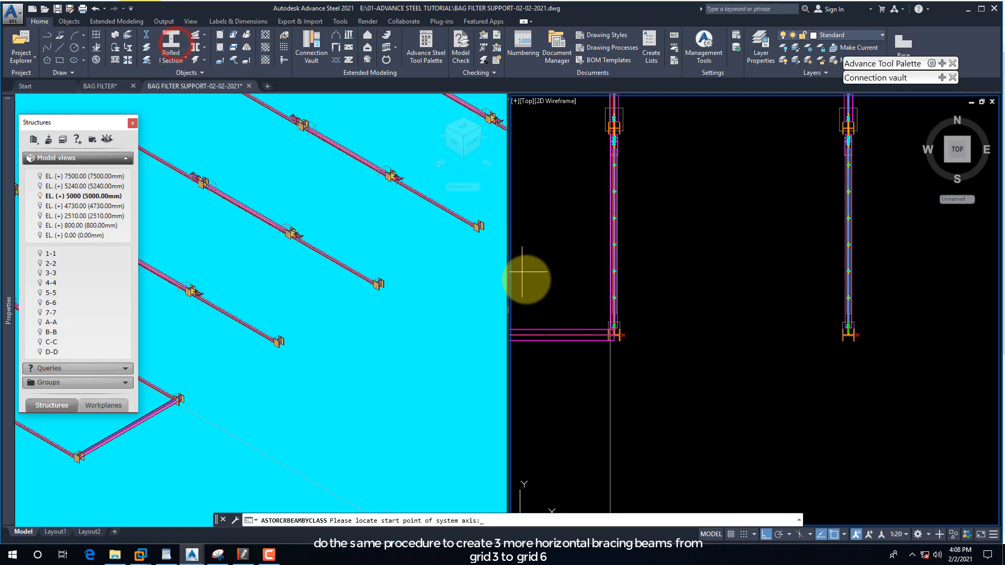
{"action": "right_click", "coordinate": [544, 251], "text": "shift"}
{"action": "left_click", "coordinate": [583, 450]}
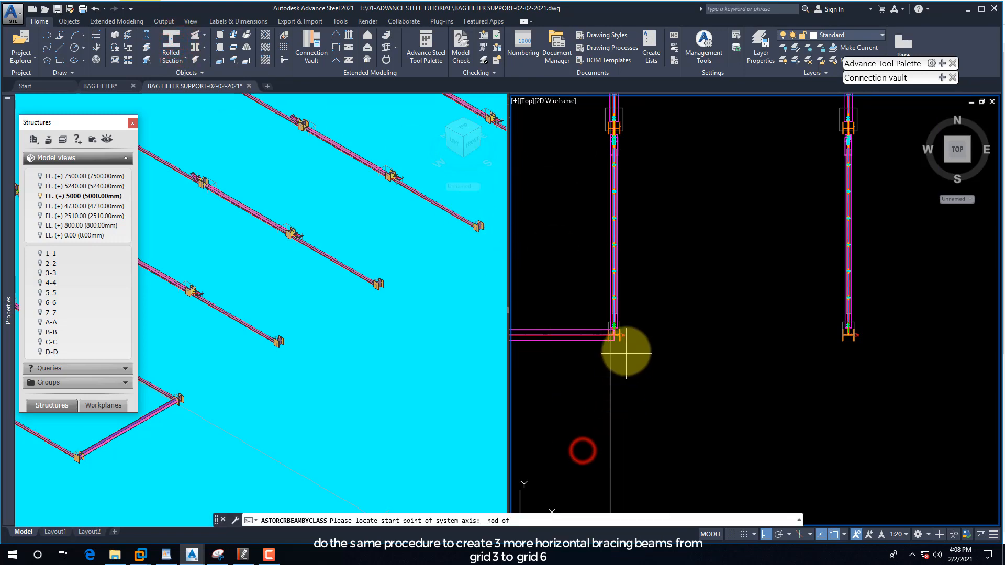
{"action": "left_click", "coordinate": [620, 339]}
{"action": "right_click", "coordinate": [805, 365], "text": "shift"}
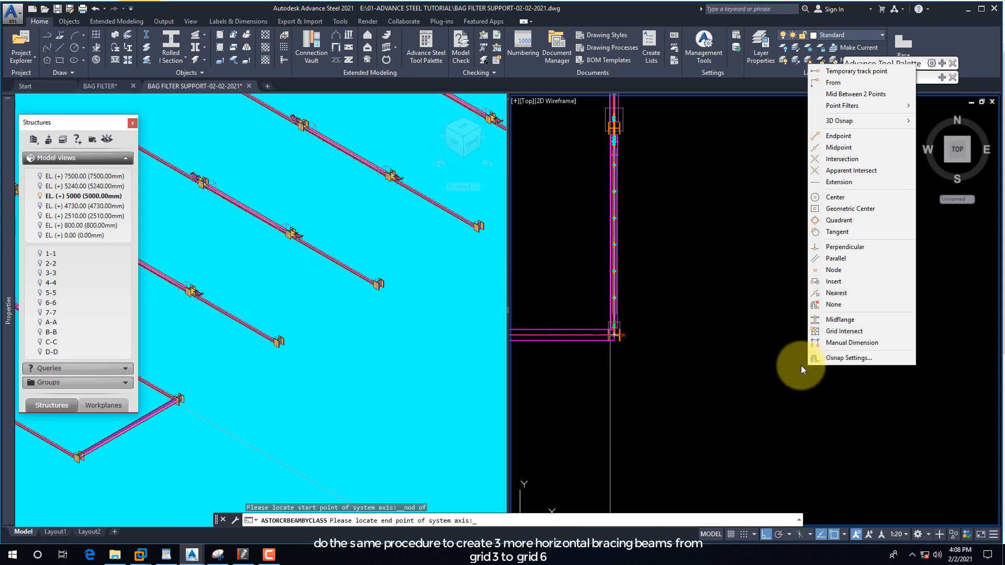
{"action": "left_click", "coordinate": [821, 270]}
{"action": "left_click", "coordinate": [848, 338]}
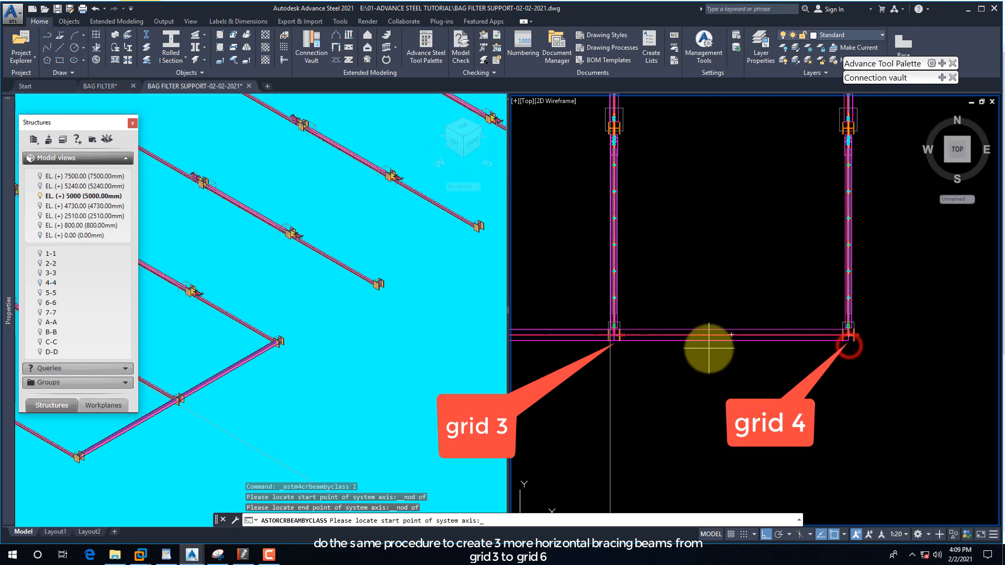
Continue with a beam from the column node at grid 4 to the column node at grid 5 in row A, using Node snaps
{"action": "scroll", "coordinate": [796, 358], "scroll_direction": "down", "scroll_amount": 3}
{"action": "scroll", "coordinate": [774, 356], "scroll_direction": "up", "scroll_amount": 3}
{"action": "right_click", "coordinate": [746, 350], "text": "shift"}
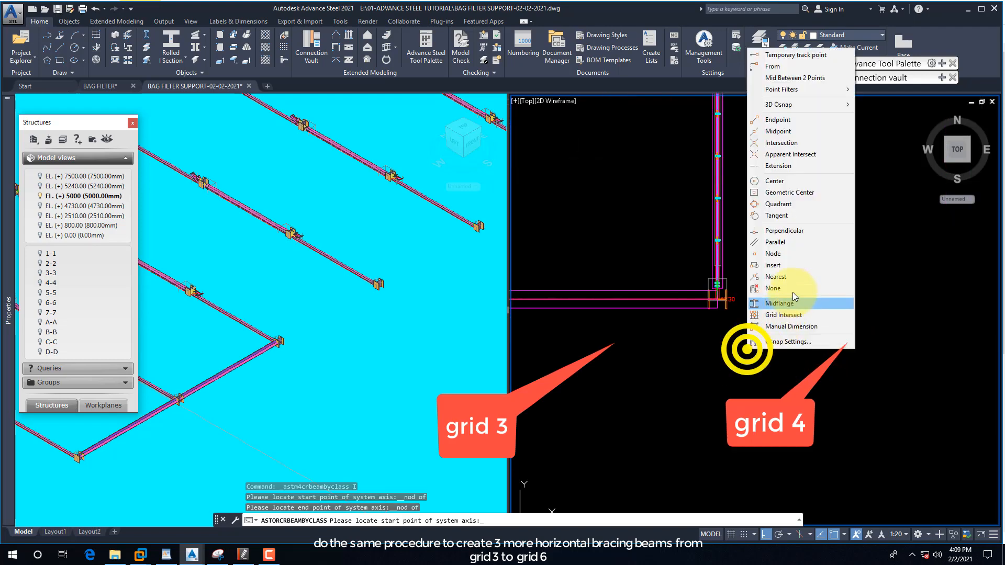
{"action": "left_click", "coordinate": [776, 251]}
{"action": "left_click", "coordinate": [728, 308]}
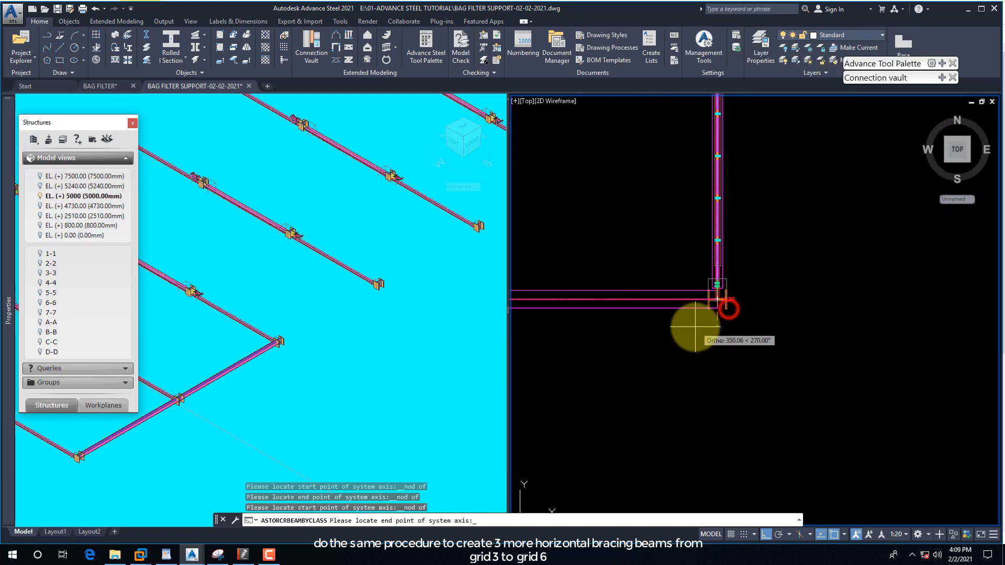
{"action": "scroll", "coordinate": [696, 335], "scroll_direction": "down", "scroll_amount": 3}
{"action": "right_click", "coordinate": [747, 346], "text": "shift"}
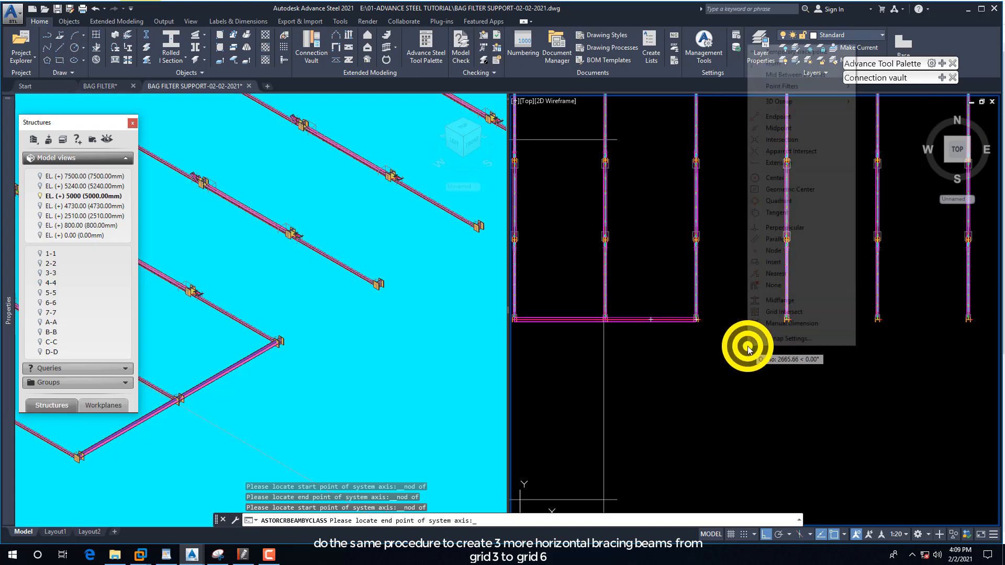
{"action": "left_click", "coordinate": [775, 251]}
{"action": "left_click", "coordinate": [787, 319]}
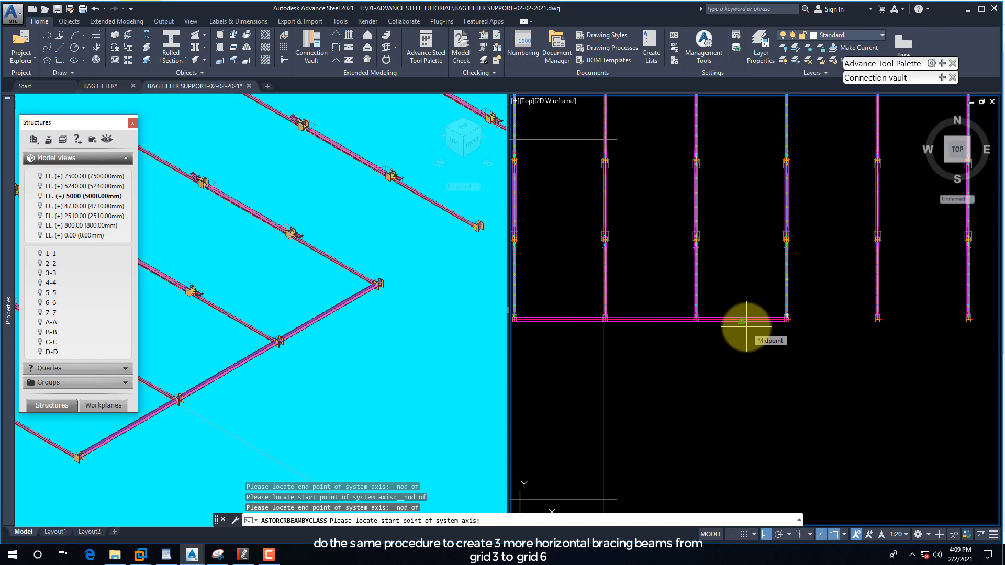
Add the beam from the grid 5 column node to the grid 6 column node in row A, finish the command and close the beam properties
{"action": "scroll", "coordinate": [751, 319], "scroll_direction": "up", "scroll_amount": 3}
{"action": "right_click", "coordinate": [753, 294], "text": "shift"}
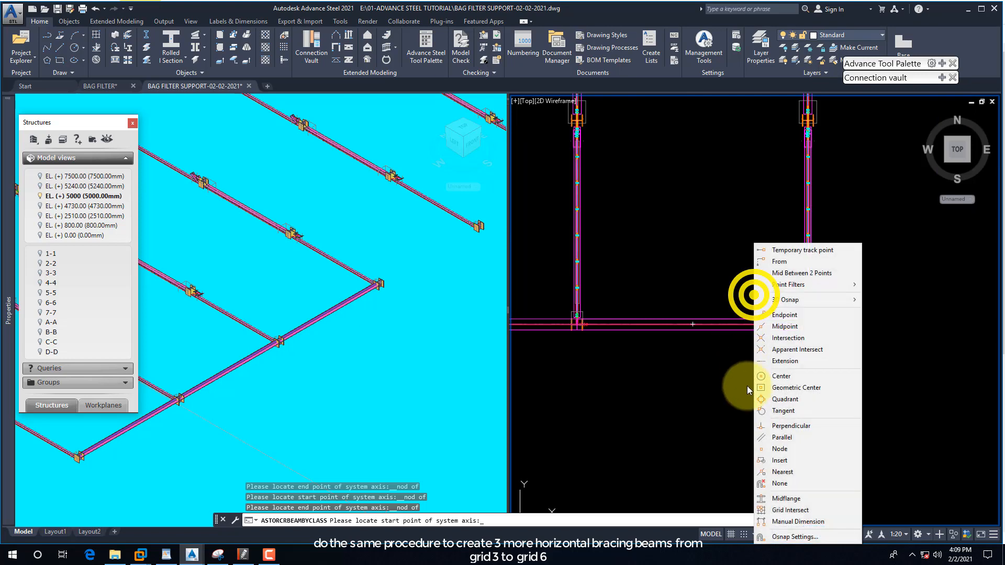
{"action": "left_click", "coordinate": [773, 448]}
{"action": "key", "text": "F8"}
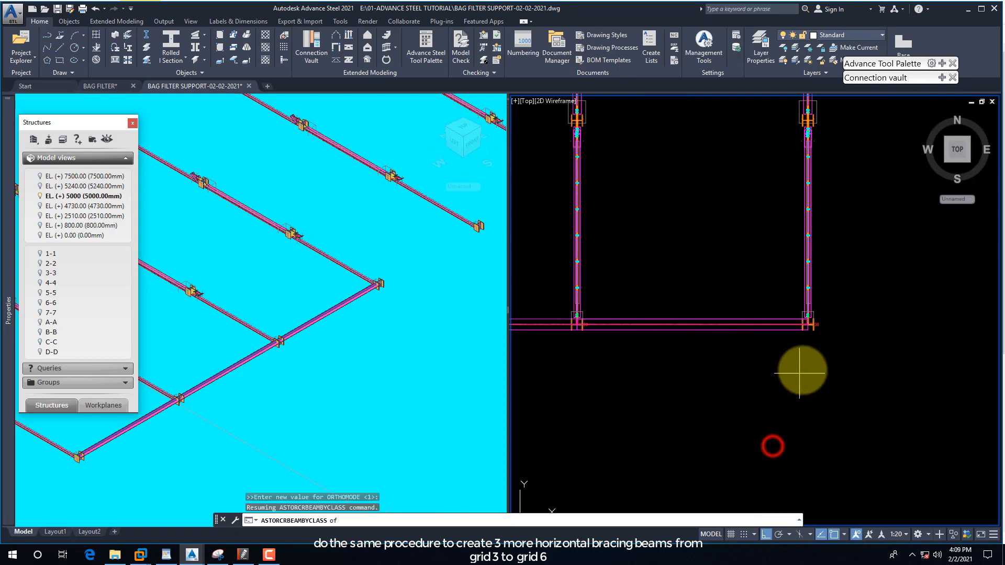
{"action": "left_click", "coordinate": [811, 332]}
{"action": "scroll", "coordinate": [740, 348], "scroll_direction": "down", "scroll_amount": 3}
{"action": "scroll", "coordinate": [892, 336], "scroll_direction": "up", "scroll_amount": 4}
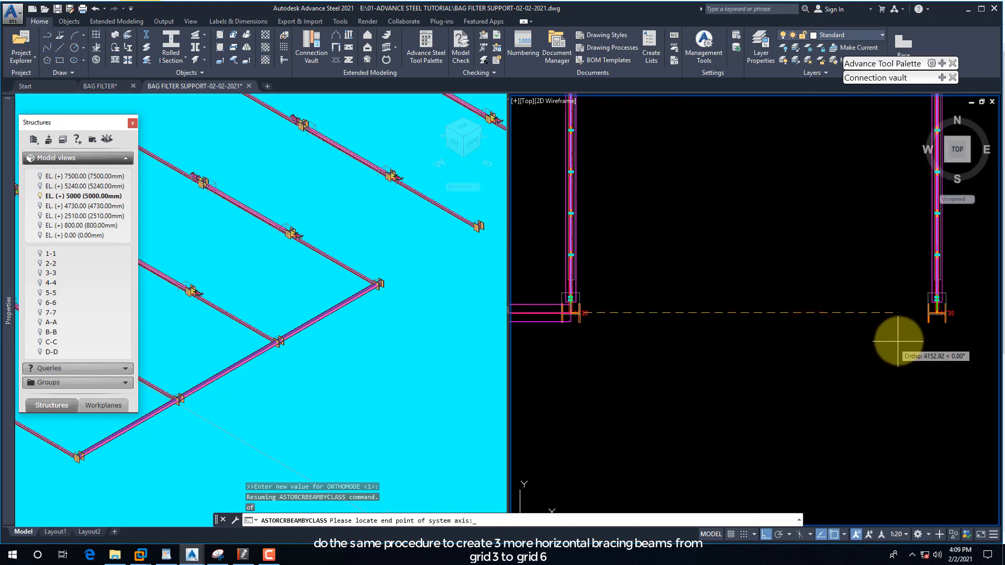
{"action": "right_click", "coordinate": [896, 343], "text": "shift"}
{"action": "left_click", "coordinate": [909, 245]}
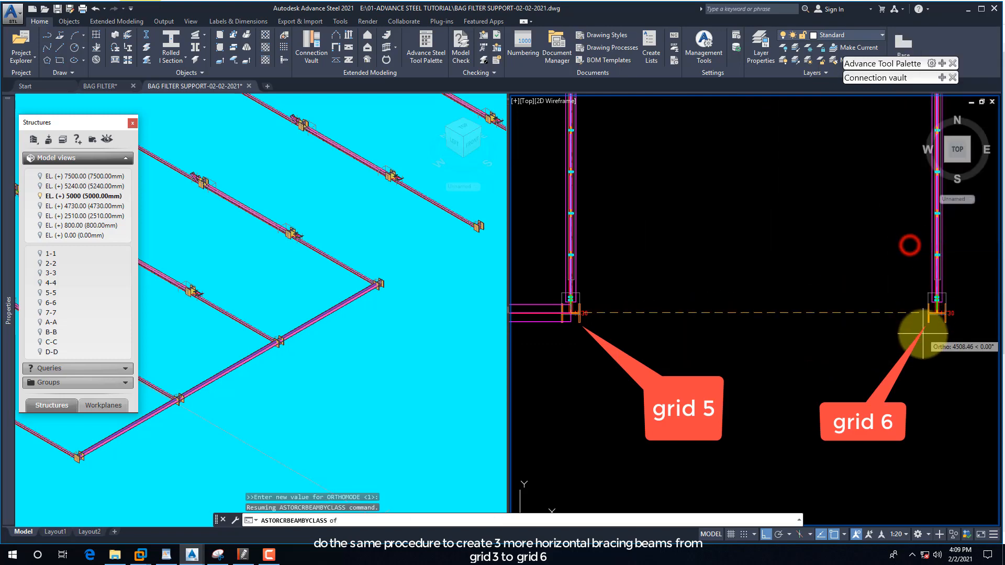
{"action": "left_click", "coordinate": [935, 313]}
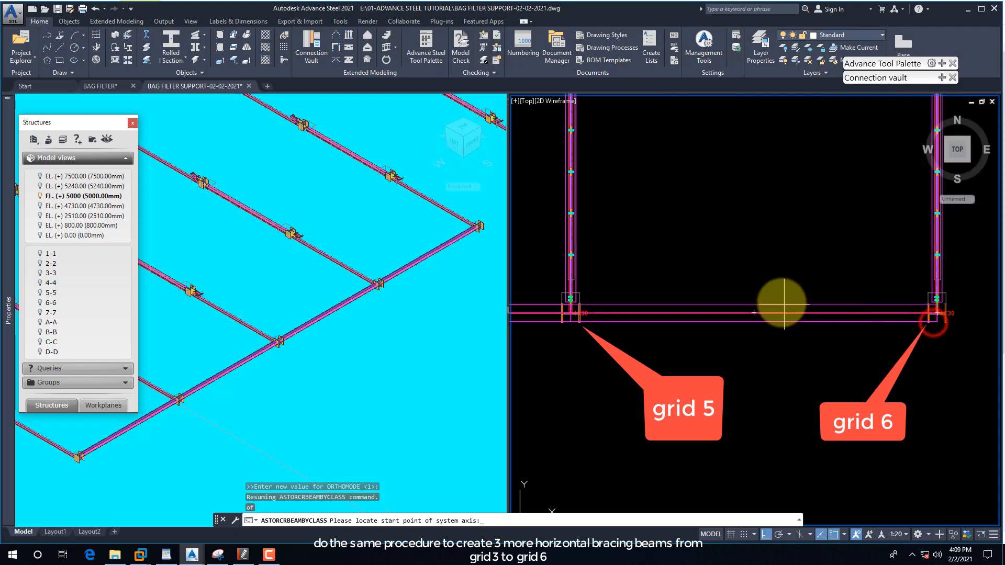
{"action": "right_click", "coordinate": [762, 273]}
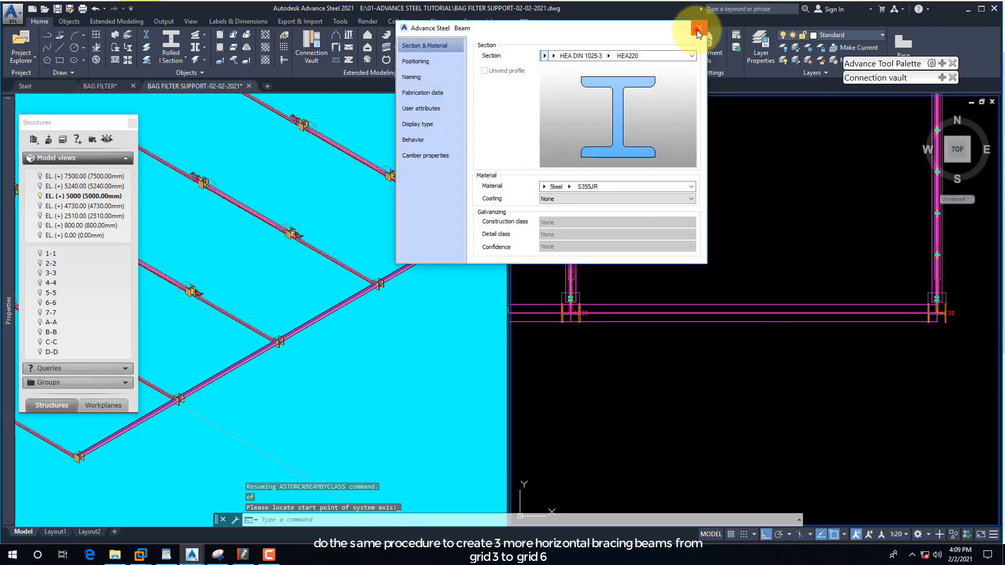
{"action": "left_click", "coordinate": [698, 33]}
Make all objects of the model visible using the Advance Tool Palette's quick views
{"action": "scroll", "coordinate": [807, 332], "scroll_direction": "down", "scroll_amount": 5}
{"action": "scroll", "coordinate": [780, 288], "scroll_direction": "up", "scroll_amount": 2}
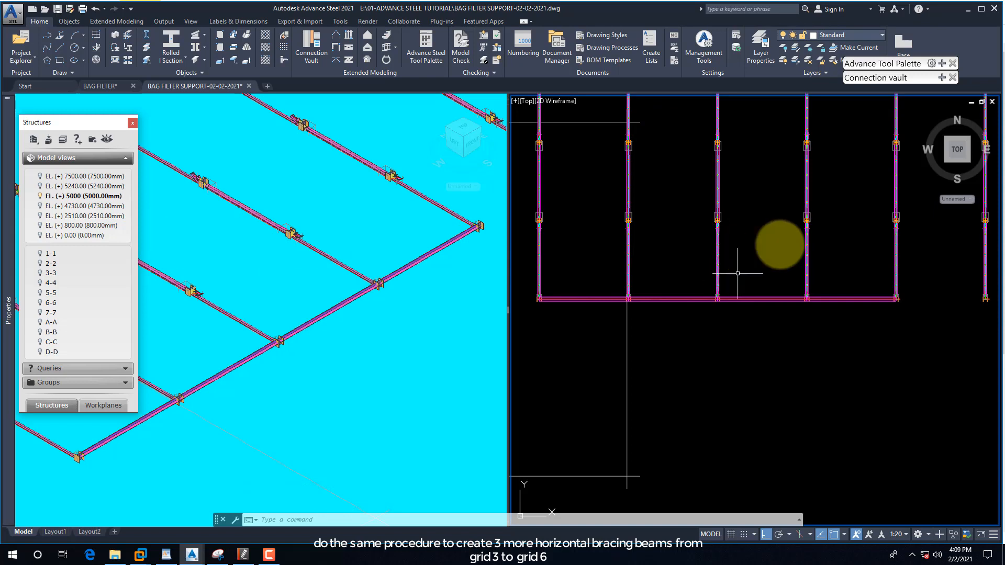
{"action": "left_click", "coordinate": [942, 63]}
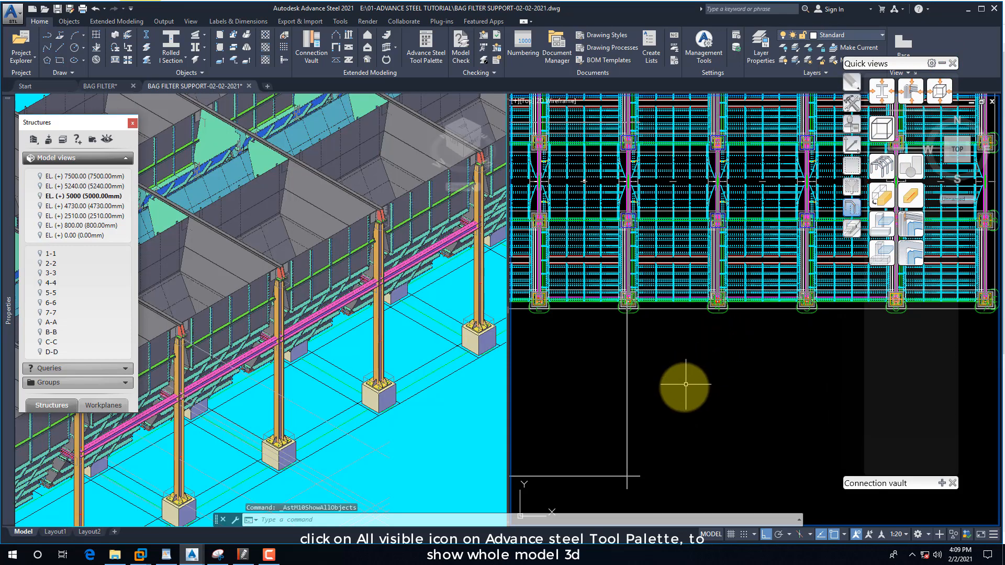
{"action": "scroll", "coordinate": [683, 387], "scroll_direction": "down", "scroll_amount": 5}
{"action": "scroll", "coordinate": [712, 365], "scroll_direction": "up", "scroll_amount": 3}
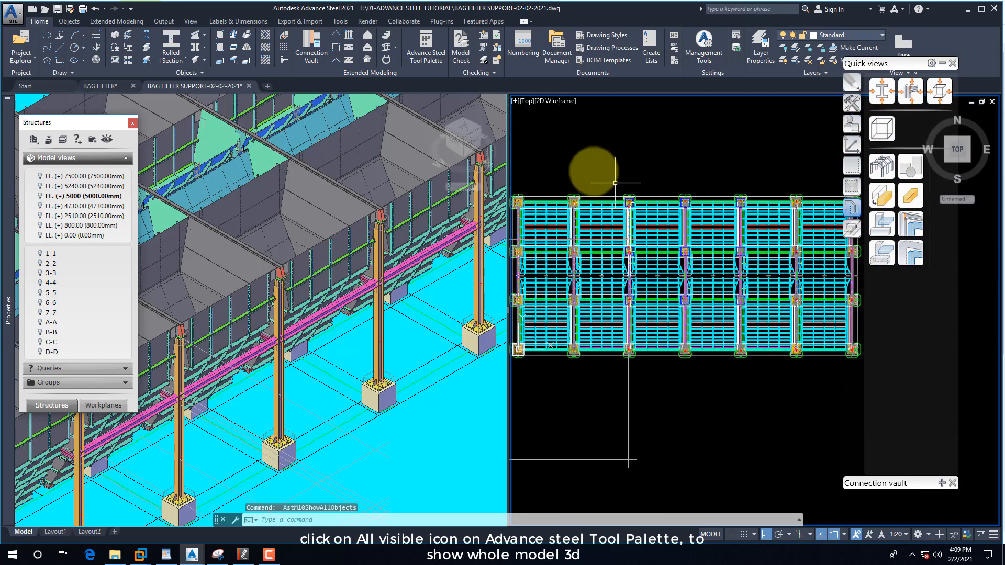
Select the bag filter in the isometric view and turn off its visibility so the support structure remains
{"action": "left_click", "coordinate": [412, 352]}
{"action": "scroll", "coordinate": [264, 342], "scroll_direction": "down", "scroll_amount": 5}
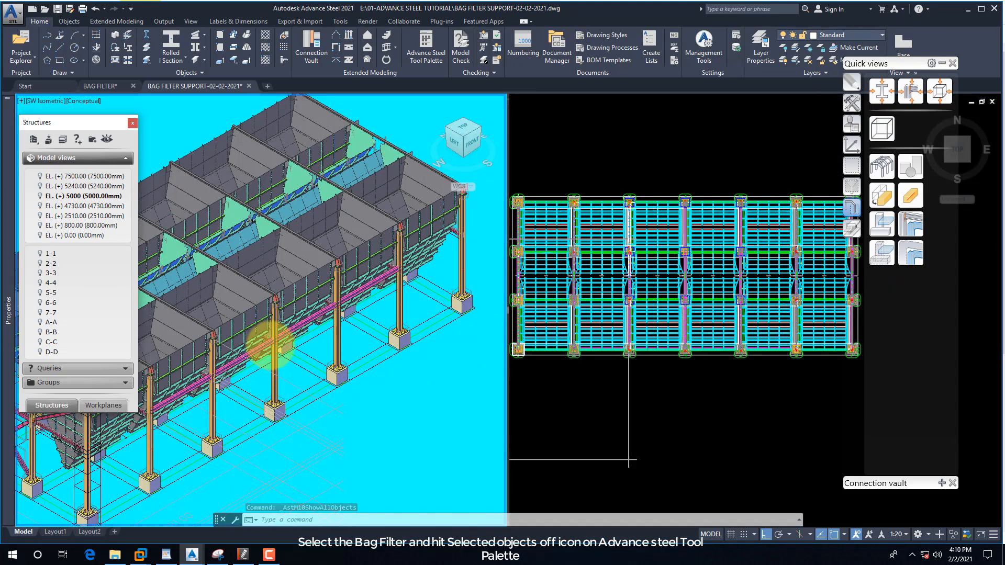
{"action": "scroll", "coordinate": [288, 298], "scroll_direction": "up", "scroll_amount": 3}
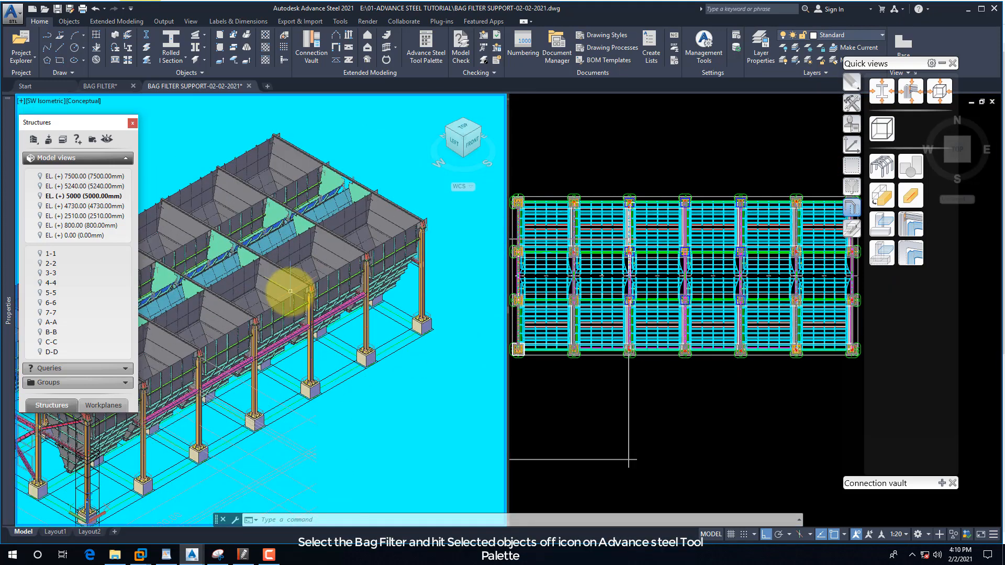
{"action": "left_click", "coordinate": [290, 292]}
{"action": "left_click", "coordinate": [882, 225]}
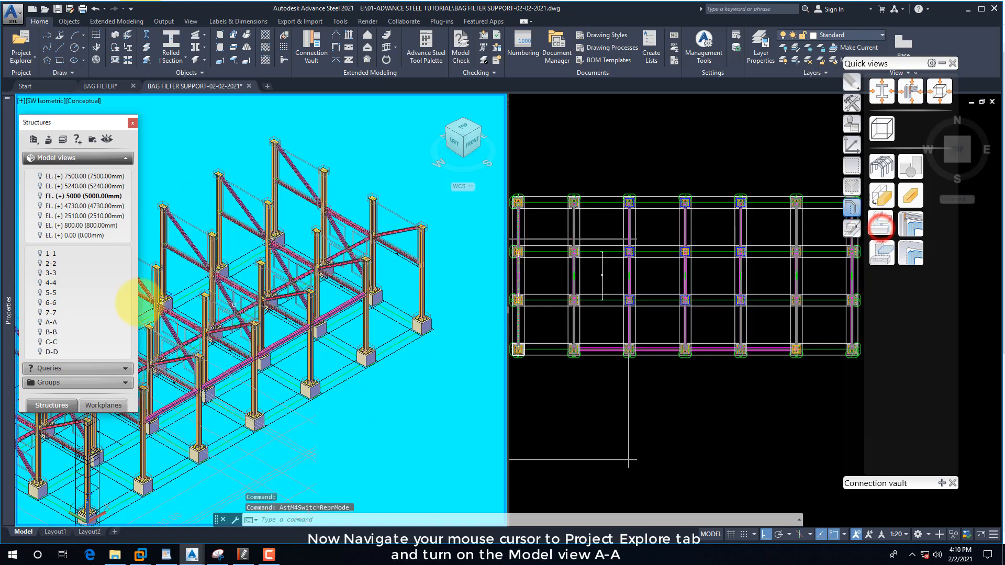
Turn on model view A-A and set the 2D Wireframe viewport to the Front view
{"action": "left_click", "coordinate": [40, 322]}
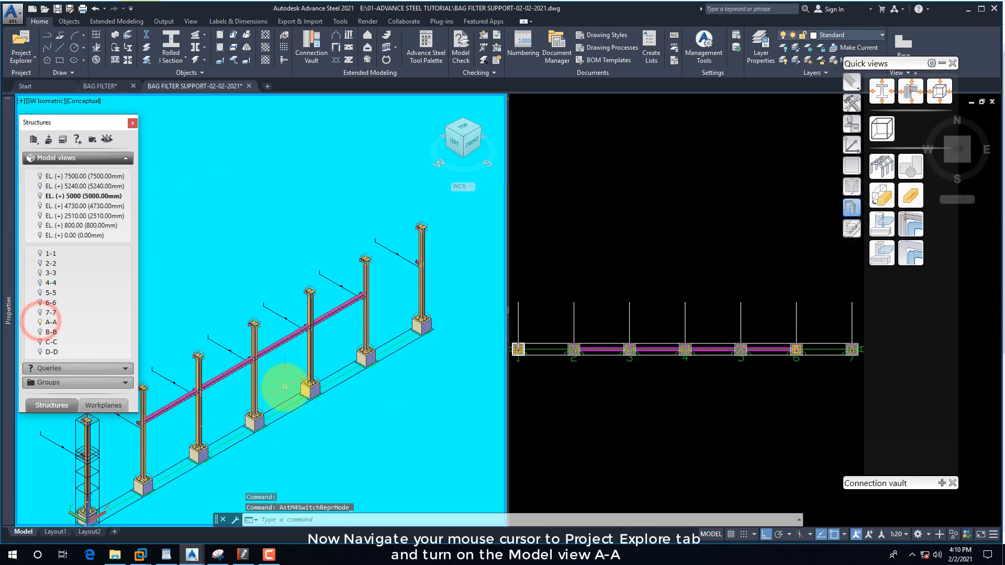
{"action": "scroll", "coordinate": [165, 434], "scroll_direction": "up", "scroll_amount": 3}
{"action": "left_click", "coordinate": [653, 400]}
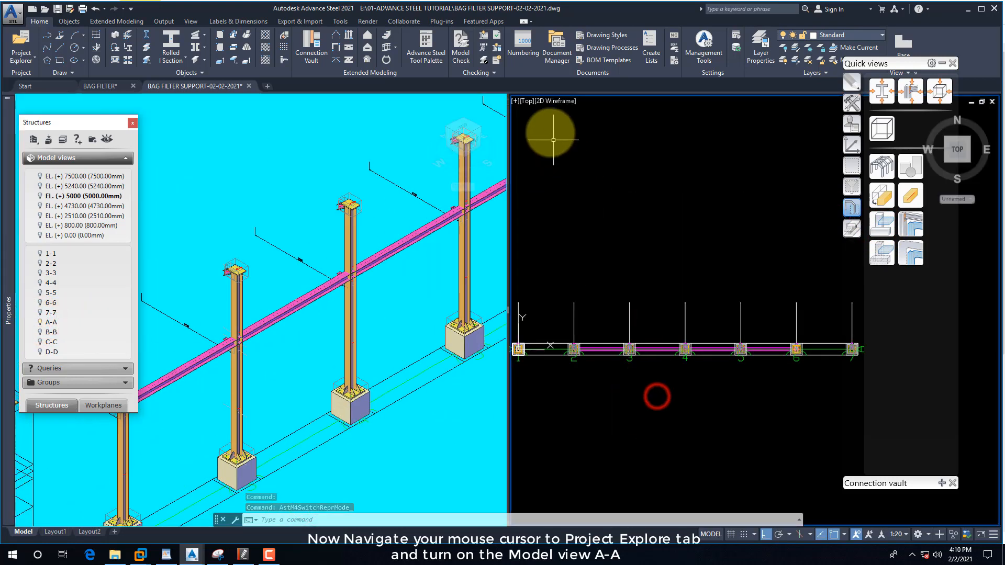
{"action": "left_click", "coordinate": [529, 101]}
{"action": "left_click", "coordinate": [555, 172]}
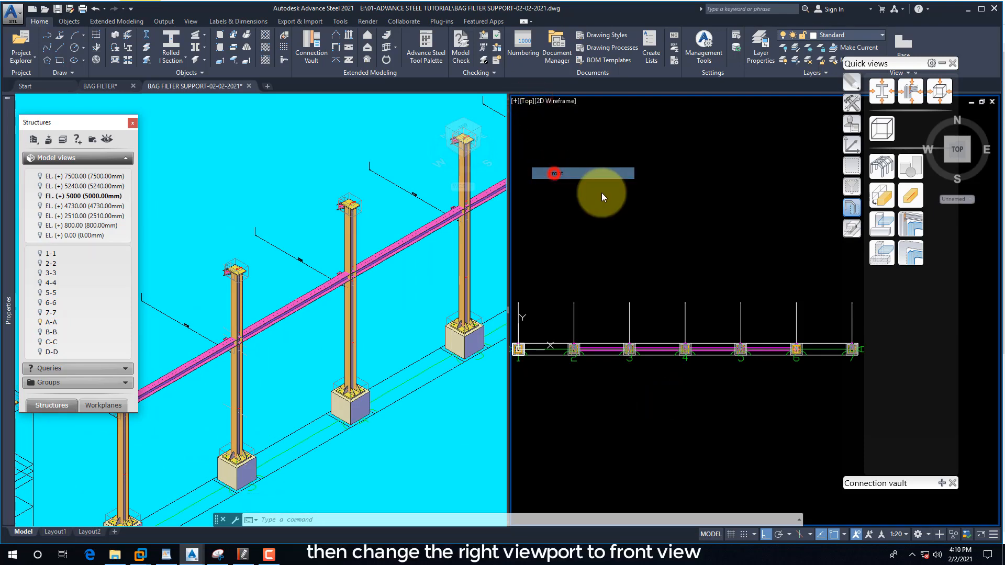
{"action": "scroll", "coordinate": [714, 312], "scroll_direction": "up", "scroll_amount": 5}
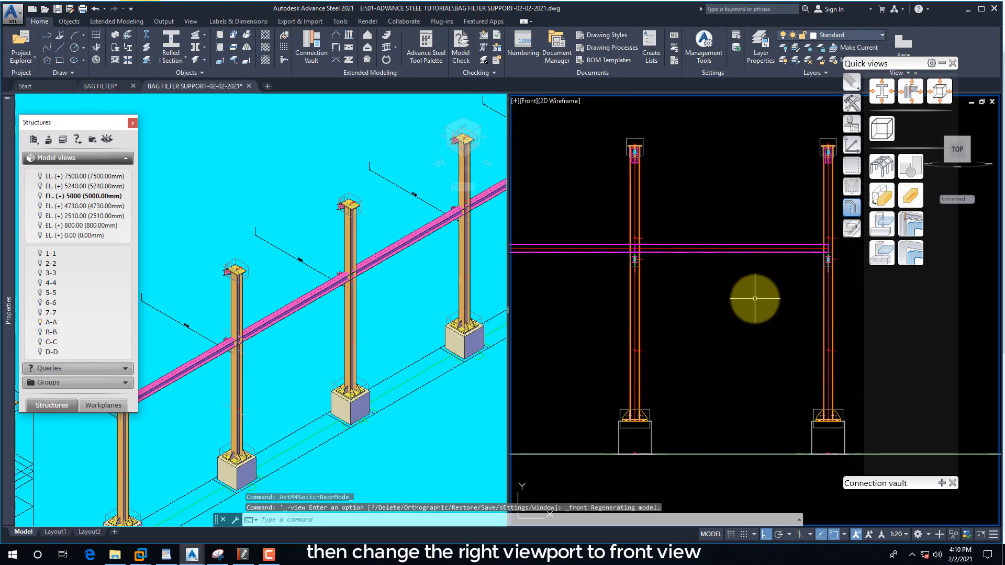
Add a vertical linear dimension between the H220A beam's axis at the grid 6 column and the ground line
{"action": "scroll", "coordinate": [650, 293], "scroll_direction": "down", "scroll_amount": 2}
{"action": "scroll", "coordinate": [734, 309], "scroll_direction": "up", "scroll_amount": 2}
{"action": "type", "text": "D"}
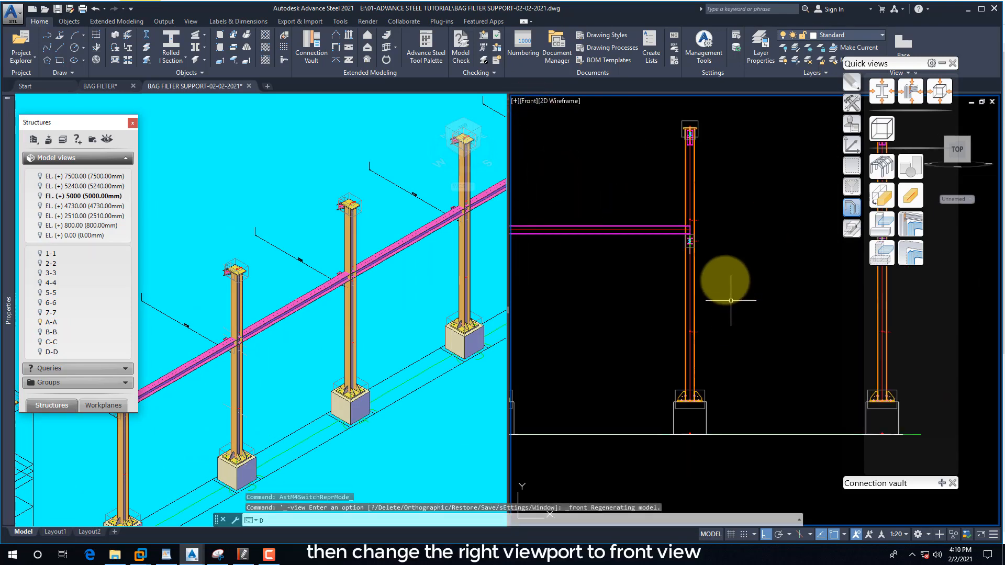
{"action": "type", "text": "LI"}
{"action": "key", "text": "Return"}
{"action": "scroll", "coordinate": [682, 226], "scroll_direction": "up", "scroll_amount": 2}
{"action": "scroll", "coordinate": [673, 231], "scroll_direction": "down", "scroll_amount": 2}
{"action": "left_click", "coordinate": [672, 232]}
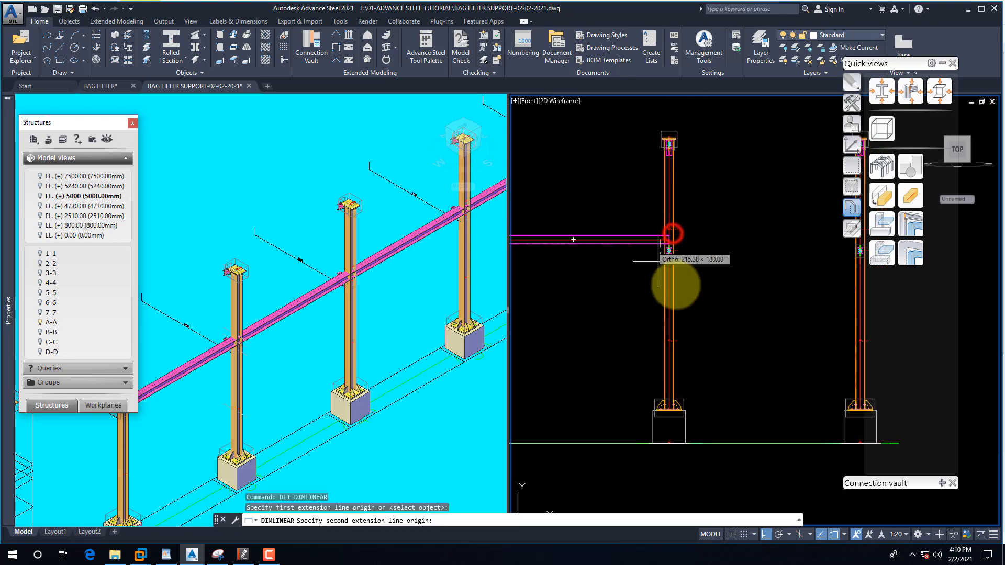
{"action": "left_click", "coordinate": [725, 435]}
{"action": "left_click", "coordinate": [736, 417]}
{"action": "scroll", "coordinate": [732, 345], "scroll_direction": "up", "scroll_amount": 2}
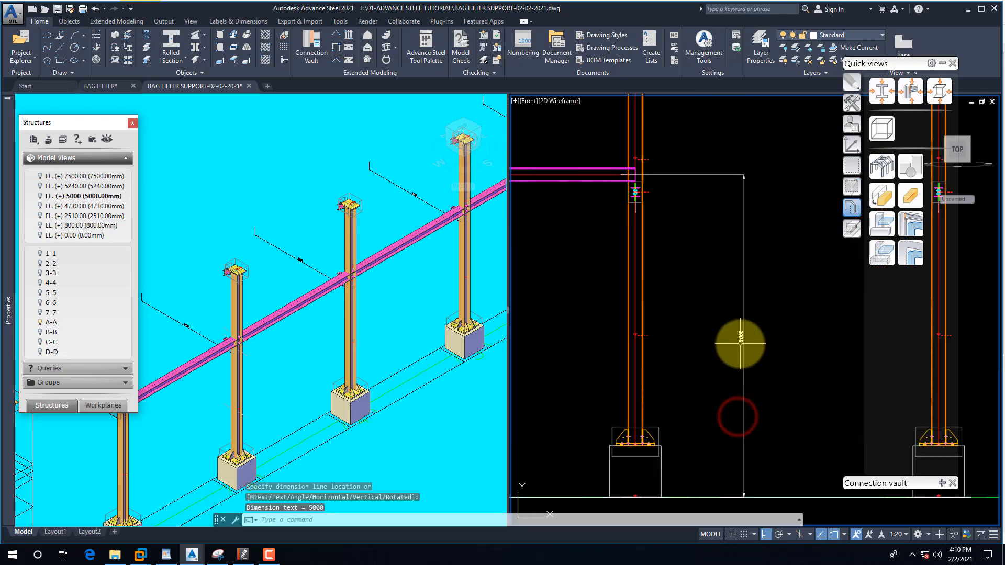
Examine Detail 2 of the H220A beam to column connection on sheet SHT-02 of the BAG FILTER drawing
{"action": "scroll", "coordinate": [741, 344], "scroll_direction": "down", "scroll_amount": 4}
{"action": "scroll", "coordinate": [785, 342], "scroll_direction": "down", "scroll_amount": 2}
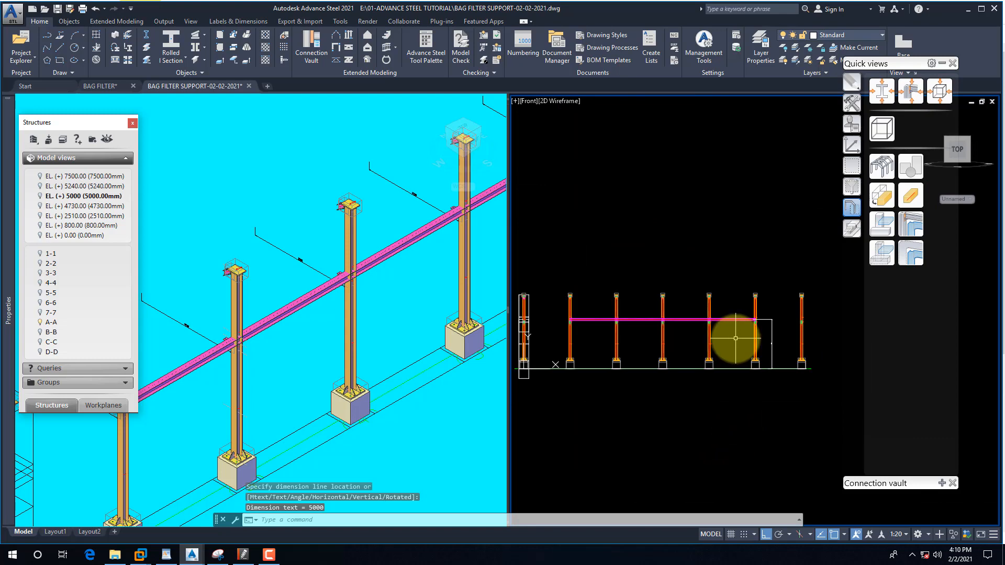
{"action": "scroll", "coordinate": [548, 321], "scroll_direction": "up", "scroll_amount": 5}
{"action": "scroll", "coordinate": [610, 300], "scroll_direction": "up", "scroll_amount": 2}
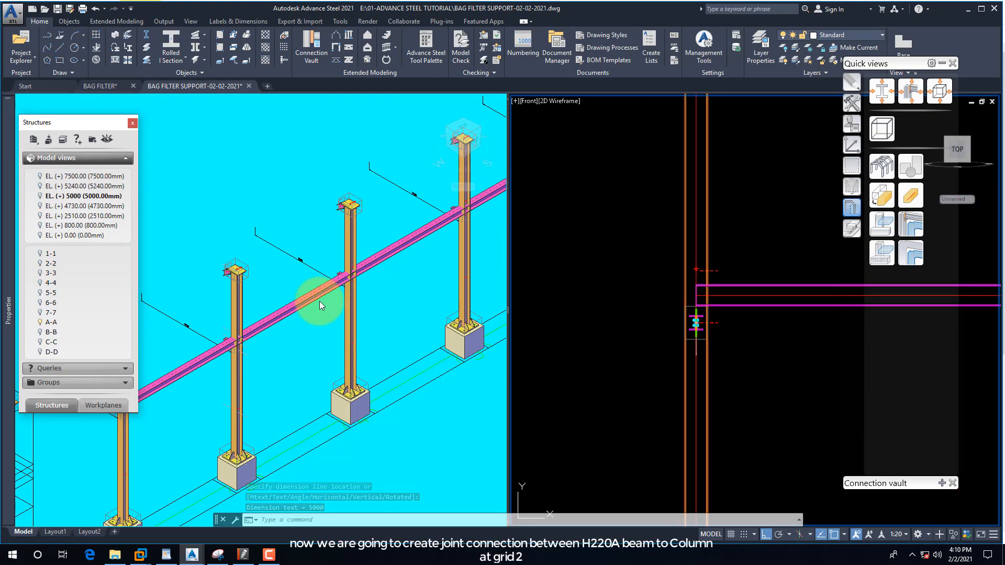
{"action": "left_click", "coordinate": [106, 88]}
{"action": "scroll", "coordinate": [282, 262], "scroll_direction": "up", "scroll_amount": 6}
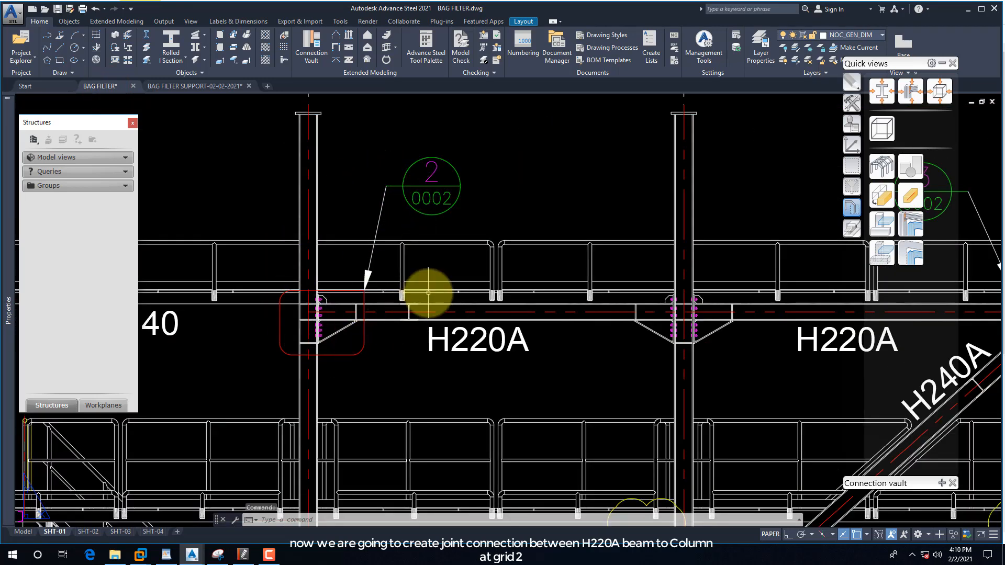
{"action": "left_click", "coordinate": [88, 531]}
{"action": "scroll", "coordinate": [393, 359], "scroll_direction": "up", "scroll_amount": 5}
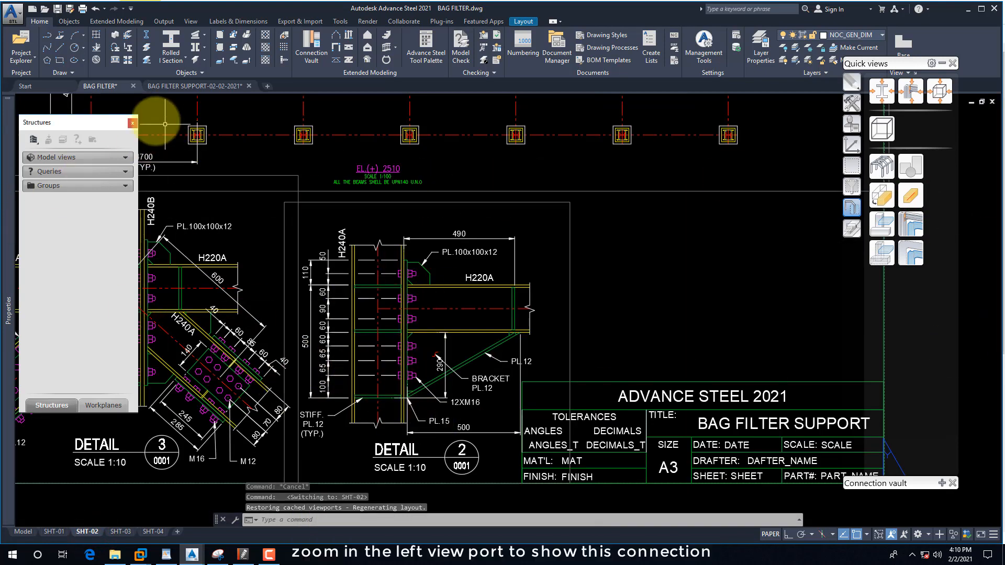
Return to the BAG FILTER SUPPORT-02-02-2021 drawing at the grid 2 column joint and save it
{"action": "left_click", "coordinate": [168, 87]}
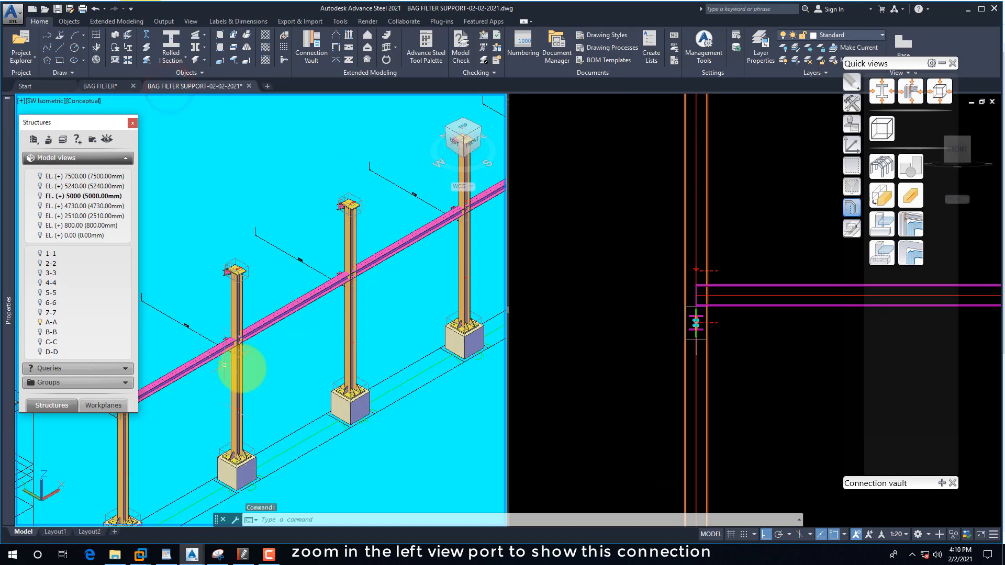
{"action": "scroll", "coordinate": [230, 393], "scroll_direction": "up", "scroll_amount": 6}
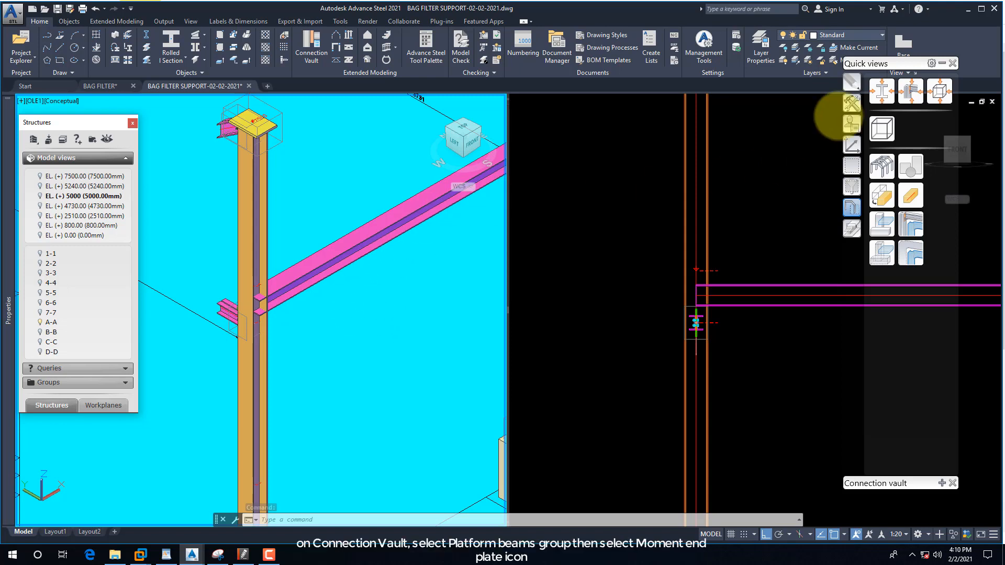
{"action": "key", "text": "ctrl+s"}
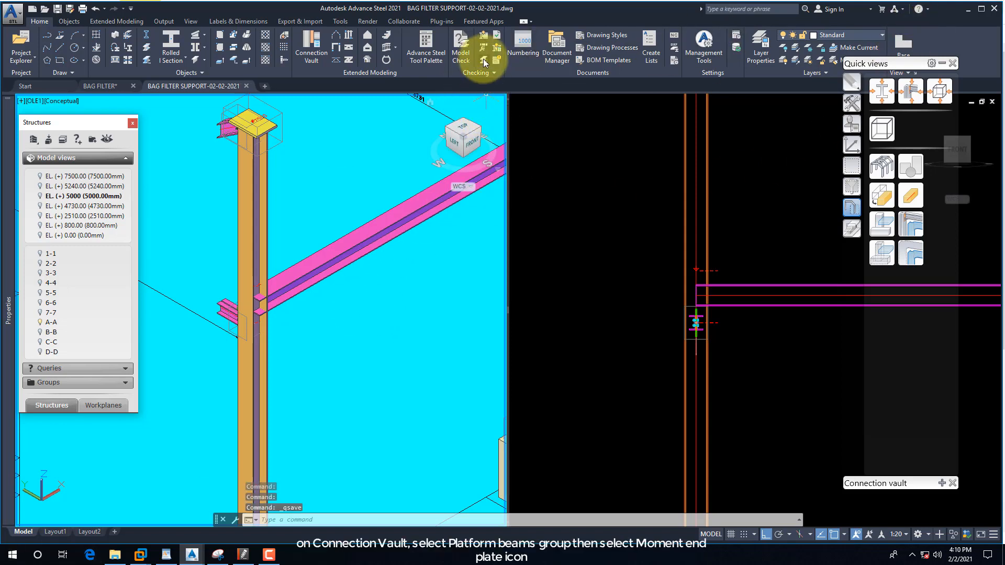
Create a Moment end plate connection with the grid 2 column as main beam and the H220A beam as secondary beam
{"action": "left_click", "coordinate": [942, 62]}
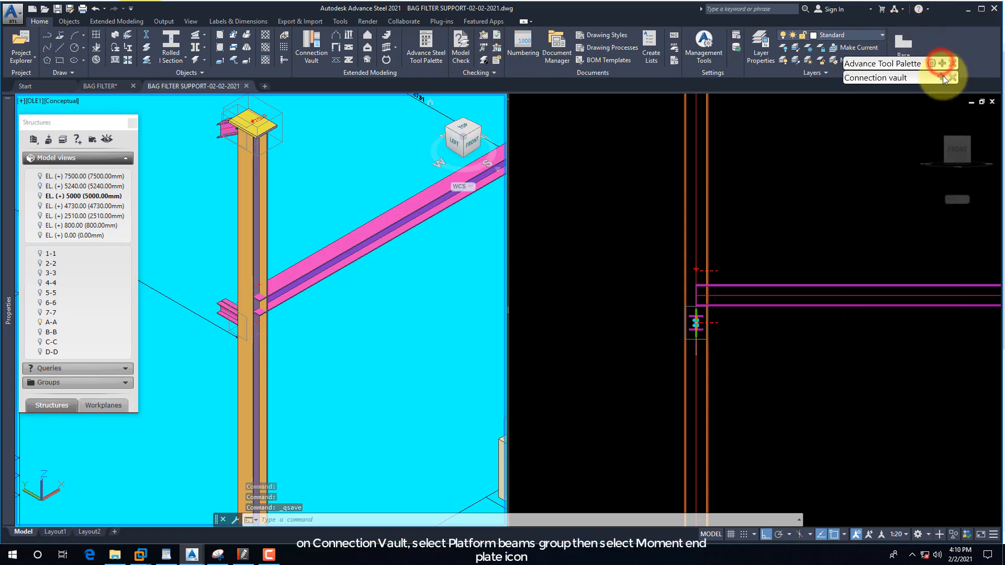
{"action": "left_click", "coordinate": [942, 77]}
{"action": "left_click_drag", "start_coordinate": [890, 61], "coordinate": [757, 66]}
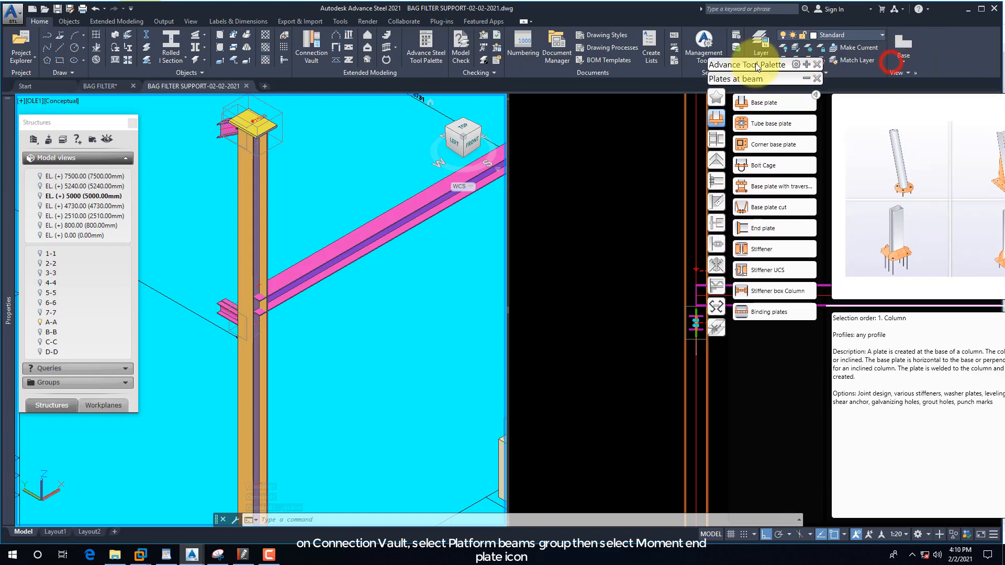
{"action": "left_click", "coordinate": [718, 183]}
{"action": "mouse_move", "coordinate": [769, 209]}
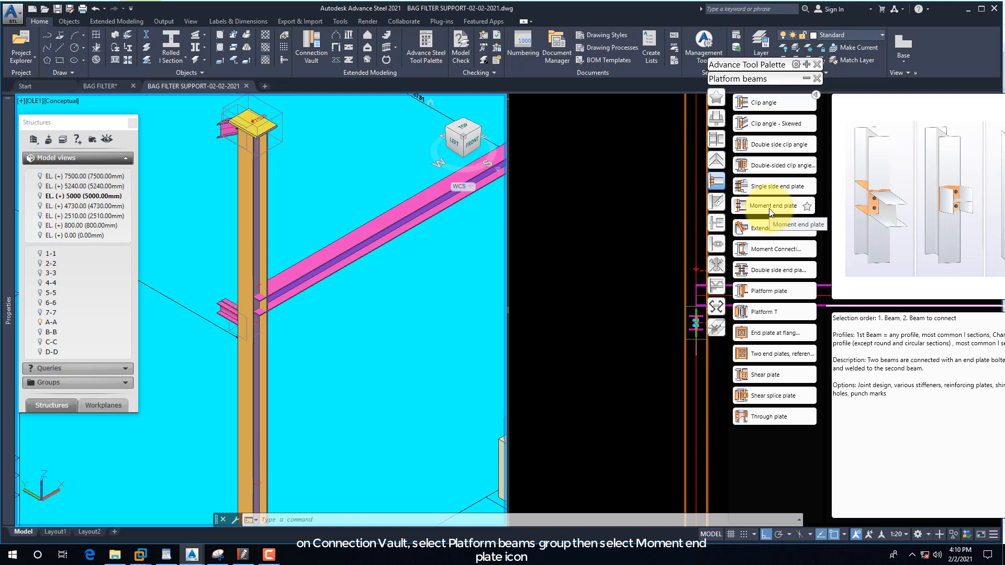
{"action": "left_click", "coordinate": [769, 209]}
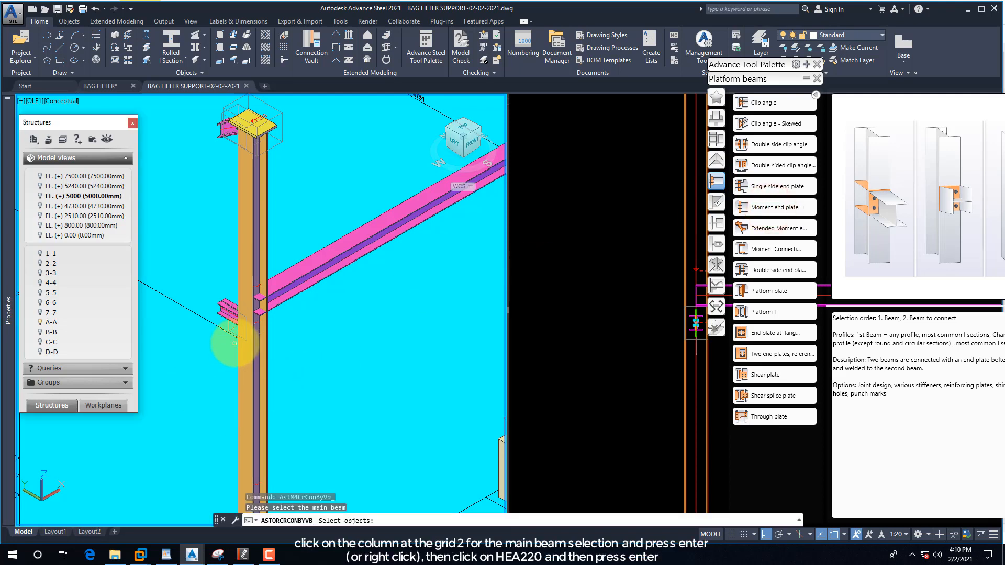
{"action": "left_click", "coordinate": [267, 252]}
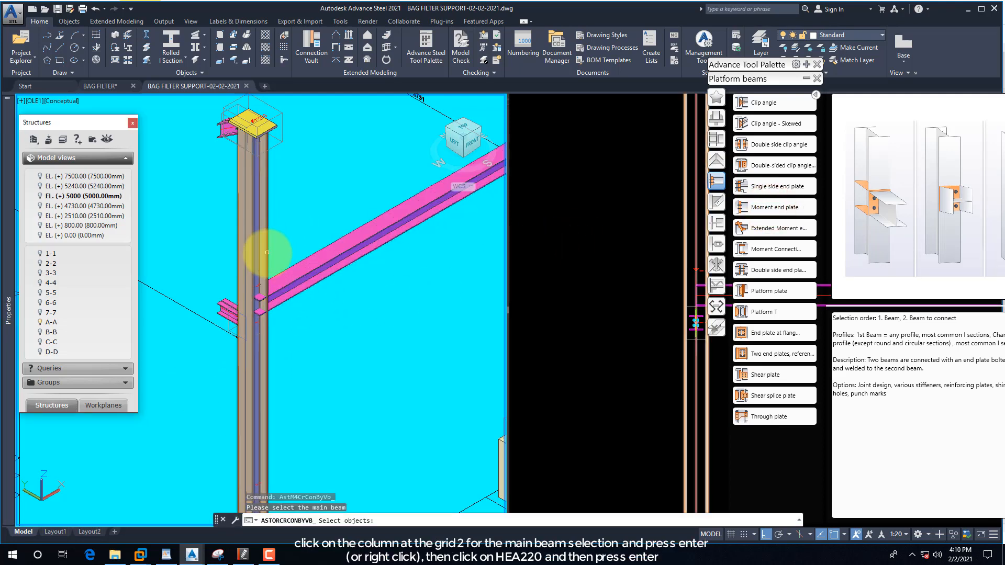
{"action": "right_click", "coordinate": [266, 256]}
{"action": "left_click", "coordinate": [280, 290]}
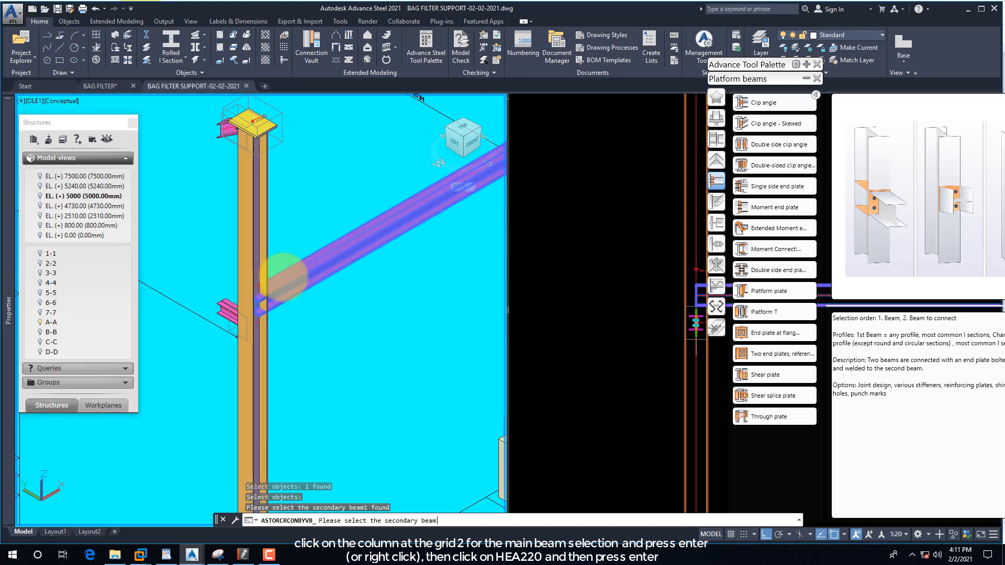
{"action": "right_click", "coordinate": [283, 277]}
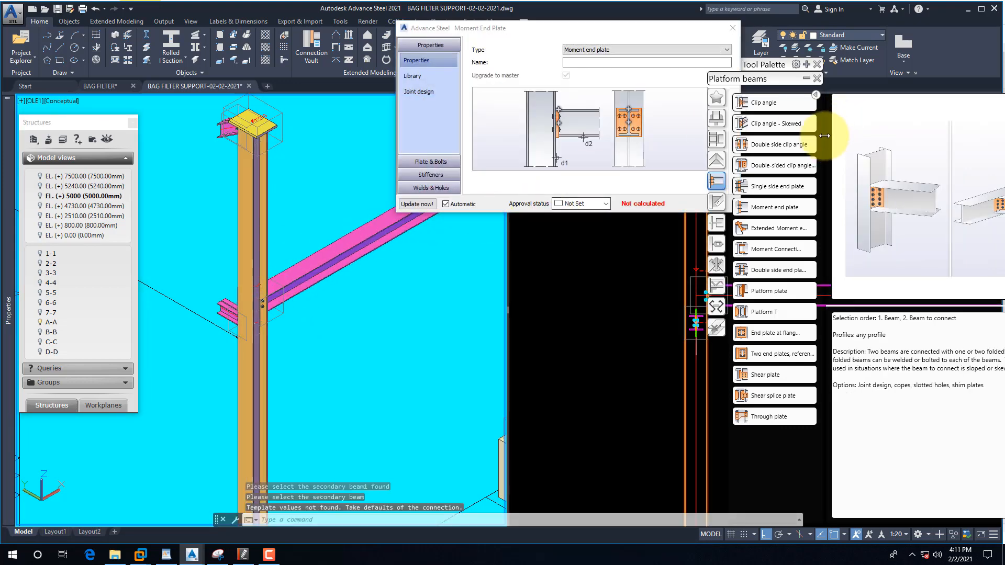
Collapse the connection vault, move the palettes clear of the joint and inspect the end plate in the front view
{"action": "left_click", "coordinate": [808, 78]}
{"action": "left_click_drag", "start_coordinate": [749, 64], "coordinate": [874, 135]}
{"action": "left_click", "coordinate": [740, 268]}
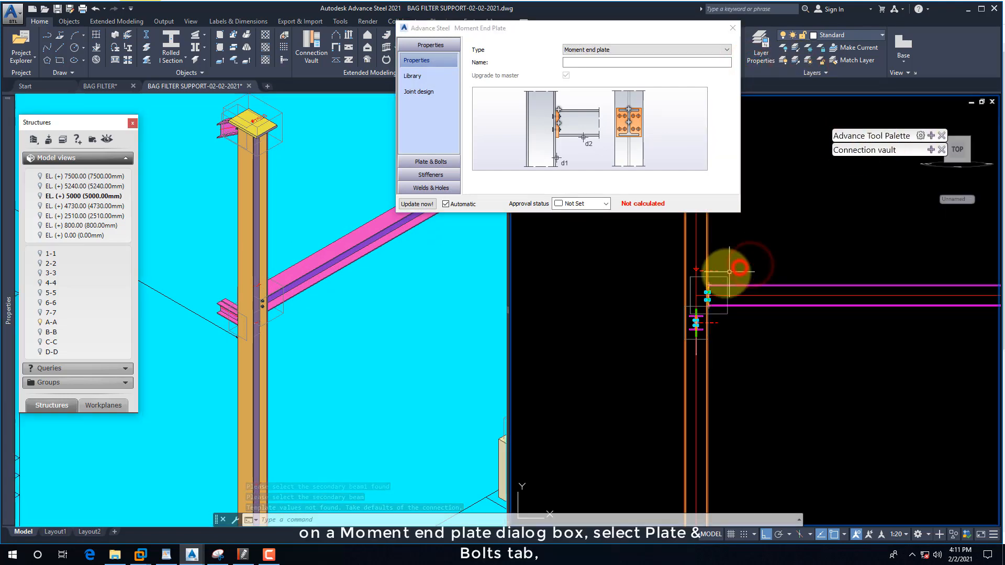
{"action": "scroll", "coordinate": [709, 285], "scroll_direction": "up", "scroll_amount": 4}
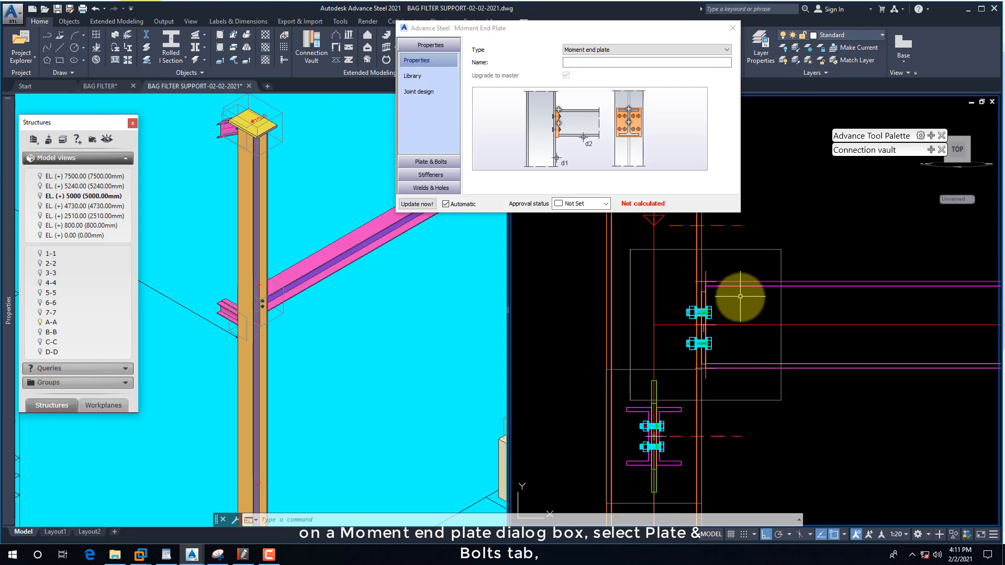
{"action": "scroll", "coordinate": [740, 313], "scroll_direction": "down", "scroll_amount": 4}
{"action": "scroll", "coordinate": [739, 316], "scroll_direction": "up", "scroll_amount": 4}
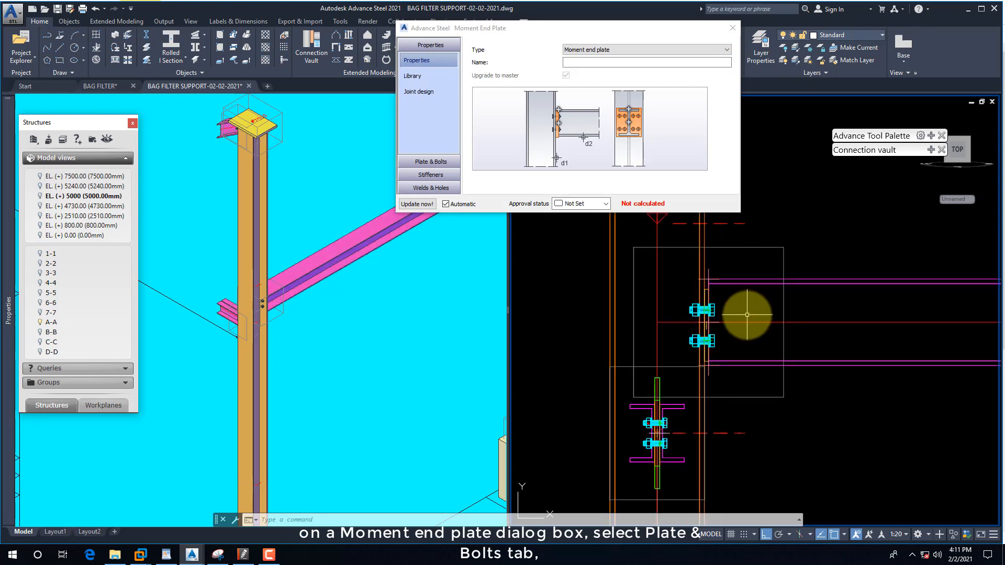
{"action": "scroll", "coordinate": [747, 315], "scroll_direction": "down", "scroll_amount": 2}
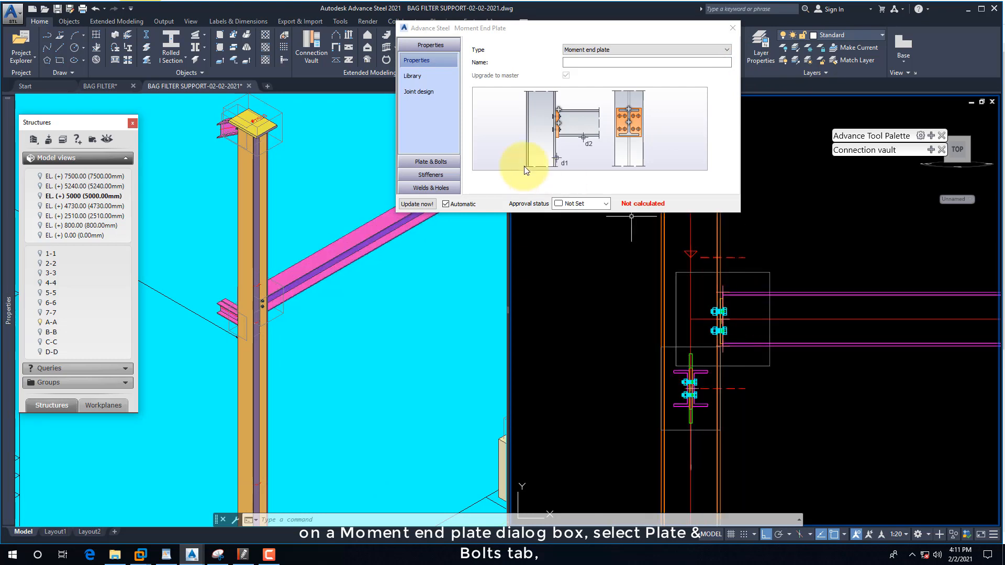
Check the end plate callout of Detail 2 in the PDF drawing and set the moment end plate's thickness to 15 mm
{"action": "left_click", "coordinate": [570, 53]}
{"action": "left_click", "coordinate": [594, 32]}
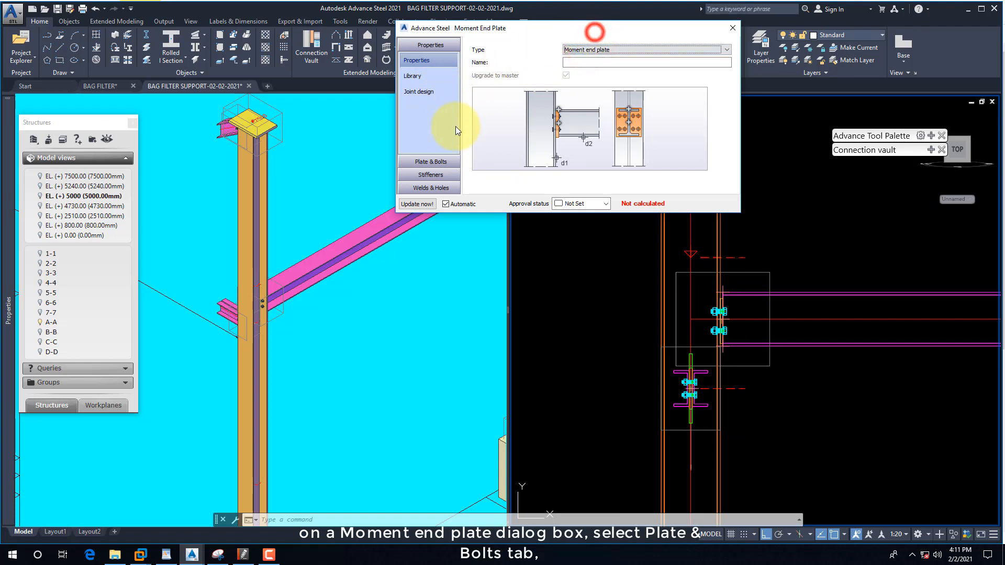
{"action": "left_click", "coordinate": [441, 163]}
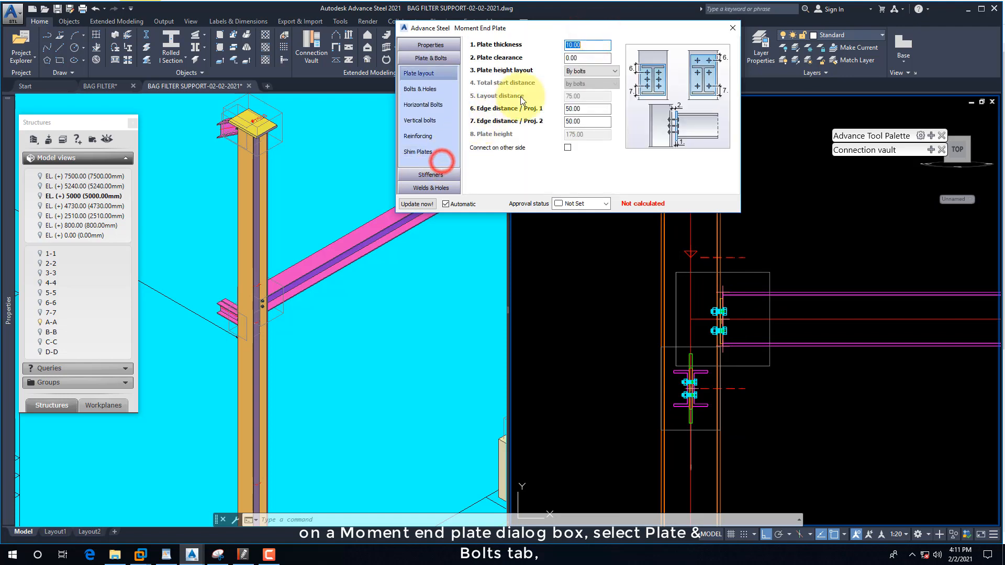
{"action": "double_click", "coordinate": [583, 46]}
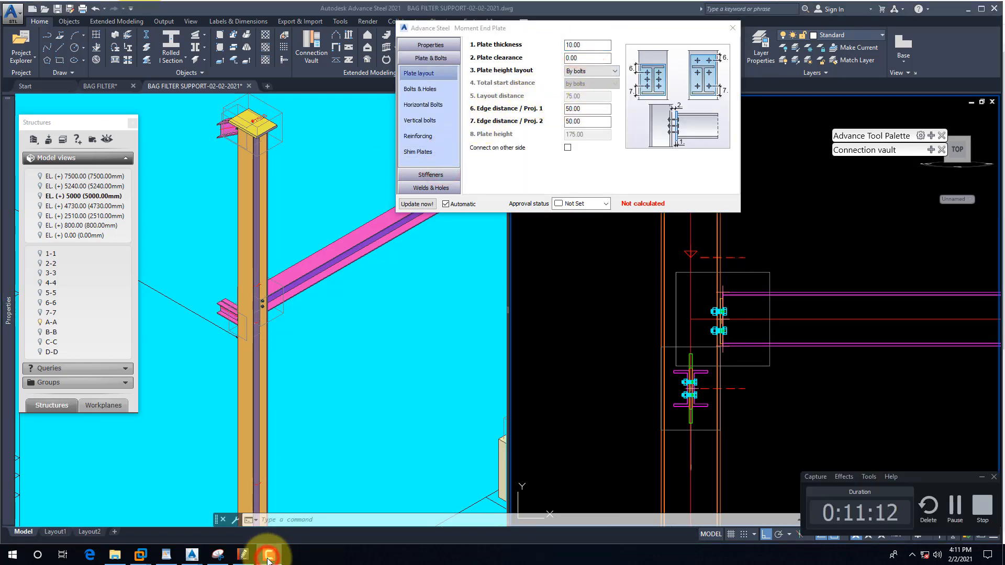
{"action": "left_click", "coordinate": [243, 556]}
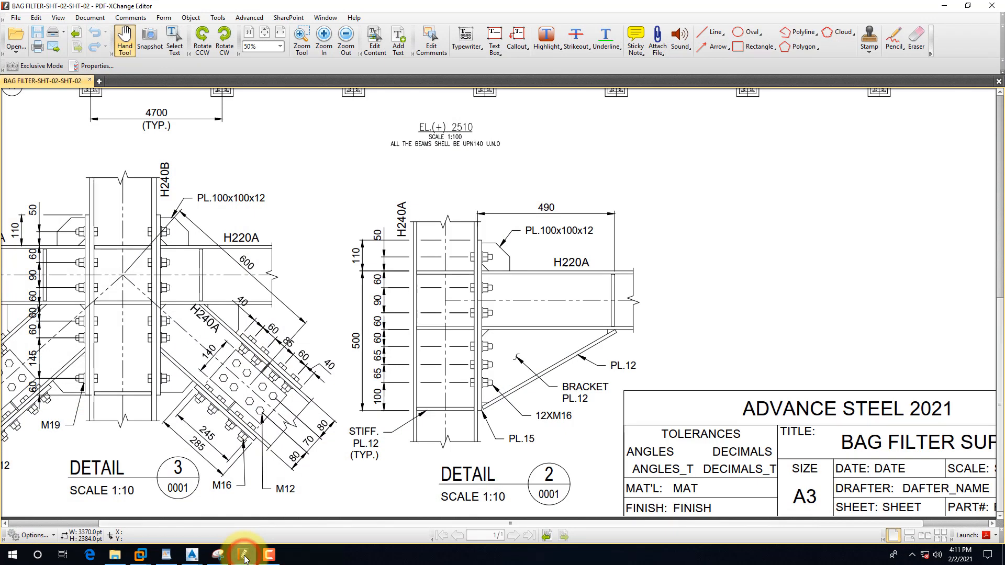
{"action": "left_click", "coordinate": [442, 332]}
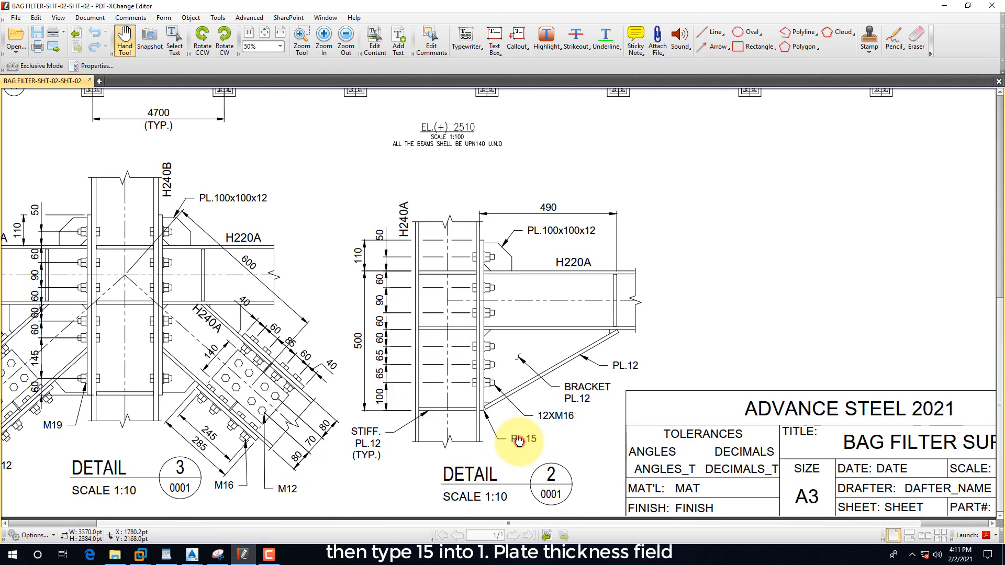
{"action": "left_click", "coordinate": [937, 8]}
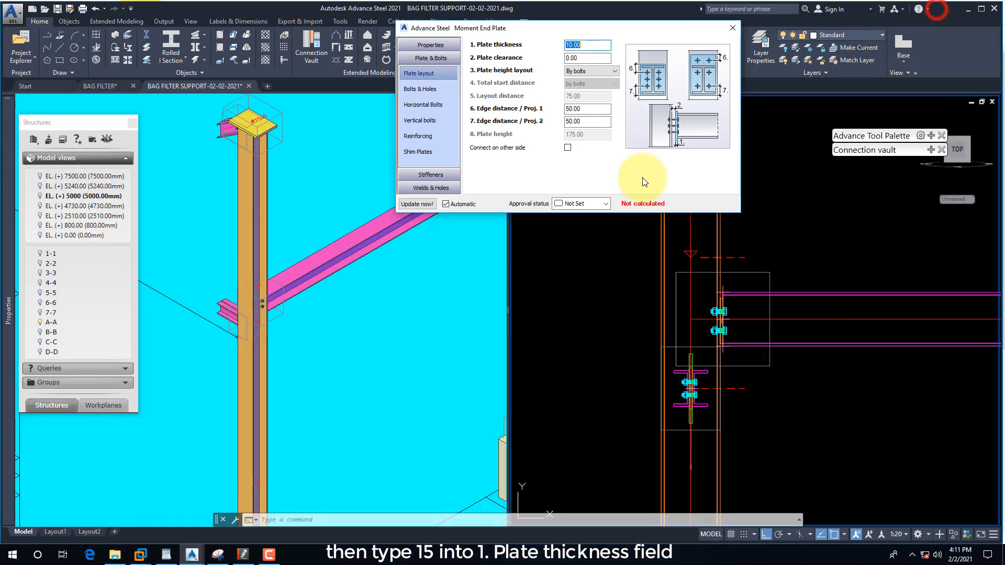
{"action": "left_click_drag", "start_coordinate": [586, 44], "coordinate": [569, 46]}
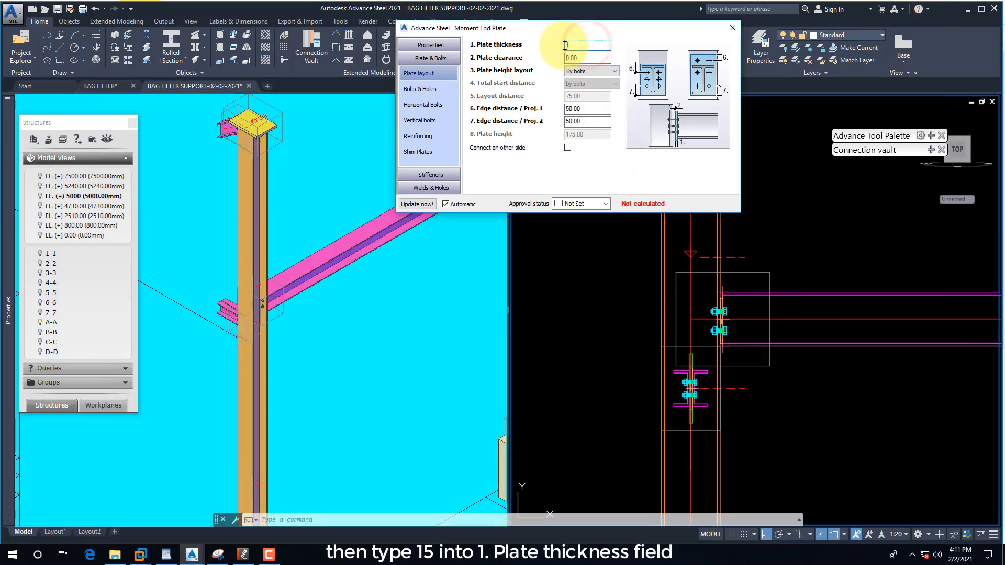
{"action": "key", "text": "Return"}
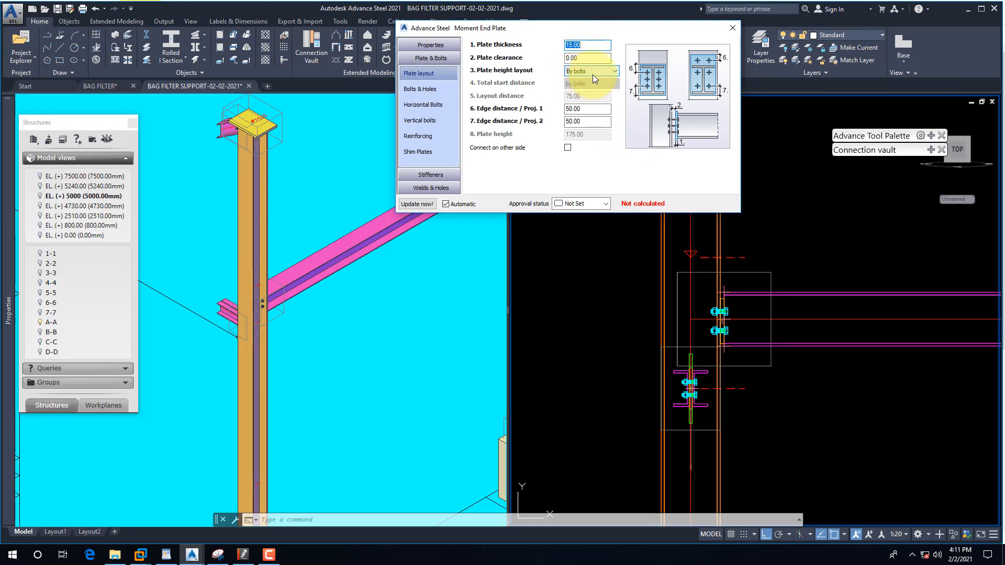
Set the moment end plate's plate height layout to Projections
{"action": "double_click", "coordinate": [578, 120]}
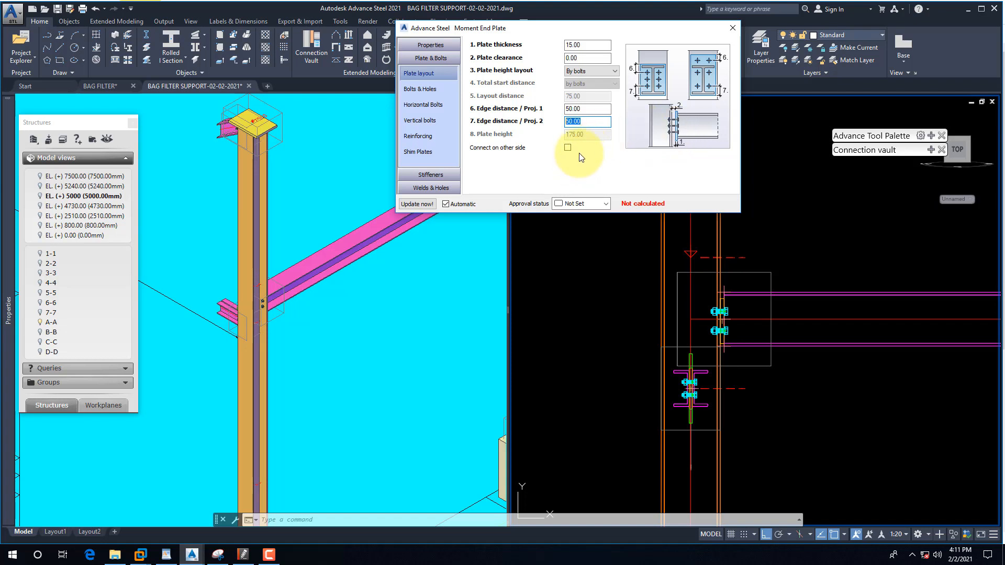
{"action": "left_click", "coordinate": [584, 75]}
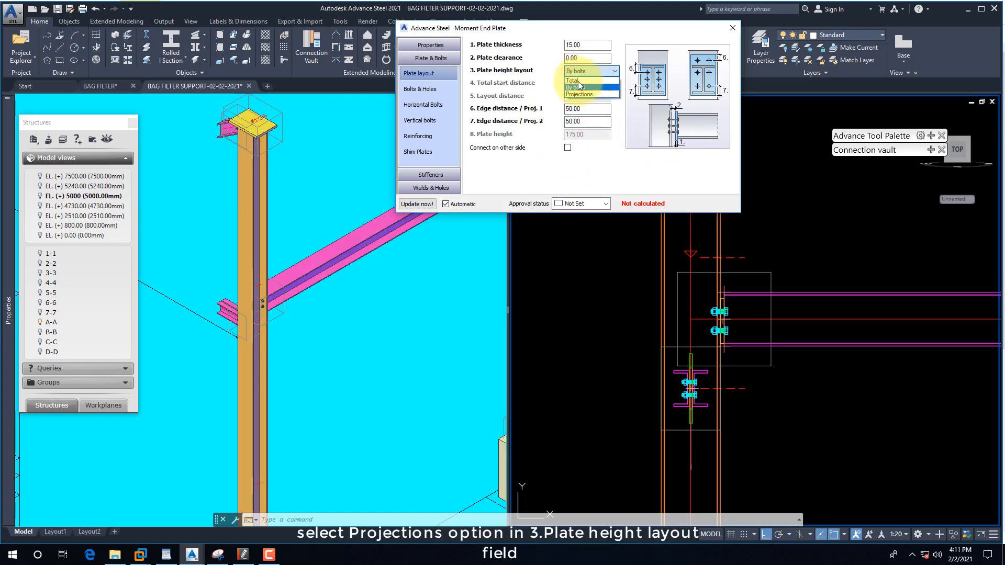
{"action": "left_click", "coordinate": [582, 95]}
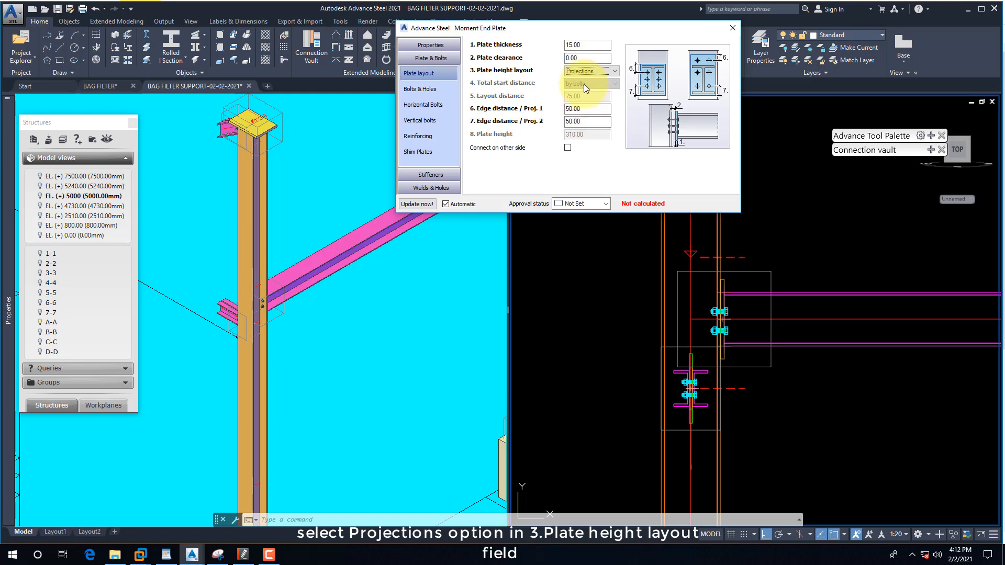
Try the Total and By bolts plate height layouts on the end plate, and return to Projections
{"action": "left_click", "coordinate": [576, 81]}
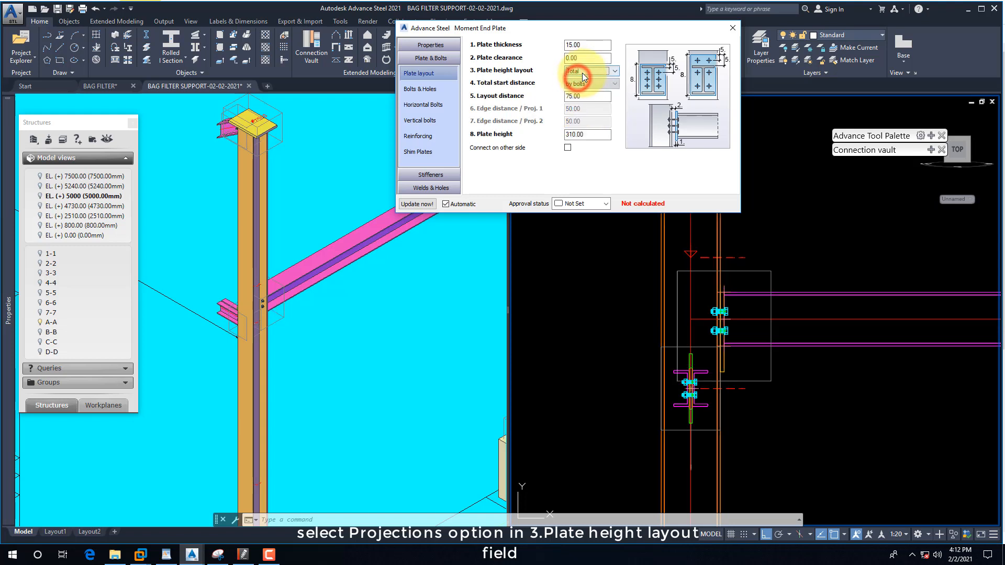
{"action": "left_click", "coordinate": [582, 72]}
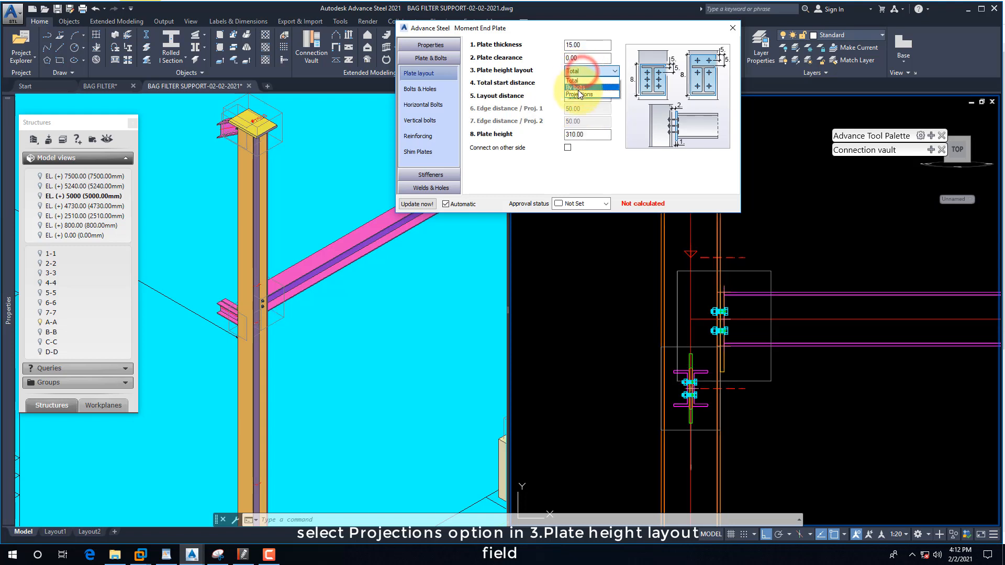
{"action": "left_click", "coordinate": [580, 94]}
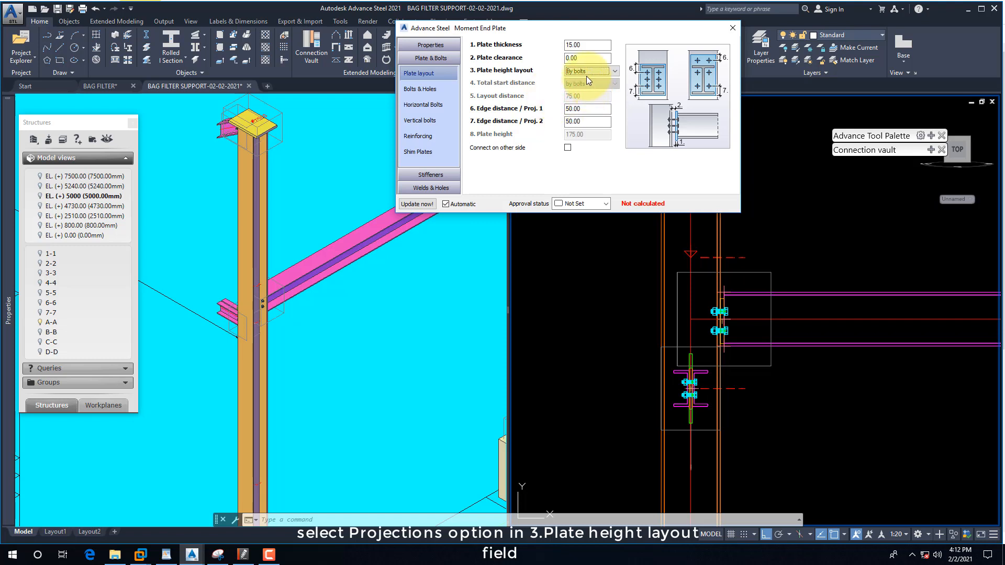
{"action": "left_click", "coordinate": [586, 76]}
{"action": "left_click", "coordinate": [583, 80]}
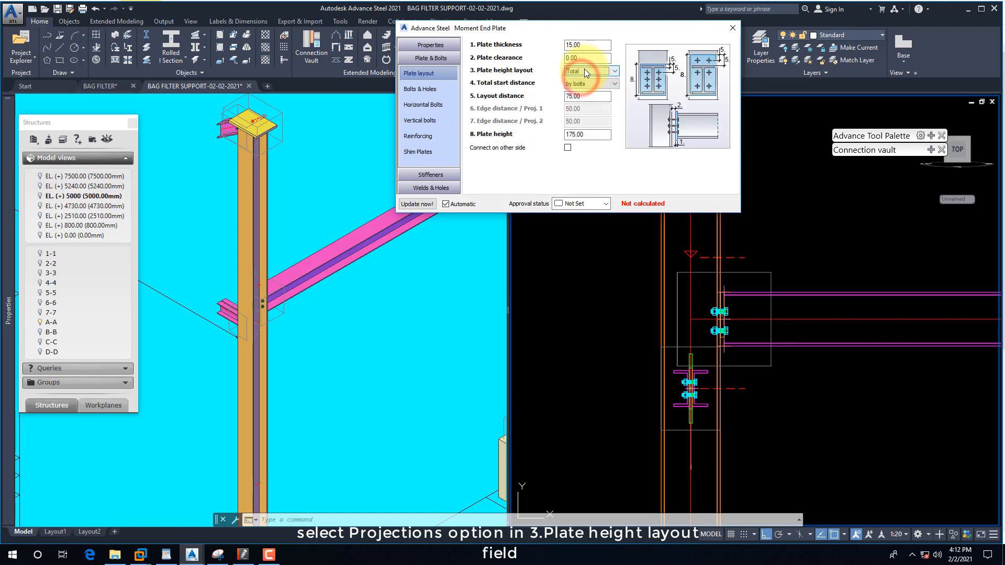
{"action": "left_click", "coordinate": [587, 72]}
{"action": "left_click", "coordinate": [579, 95]}
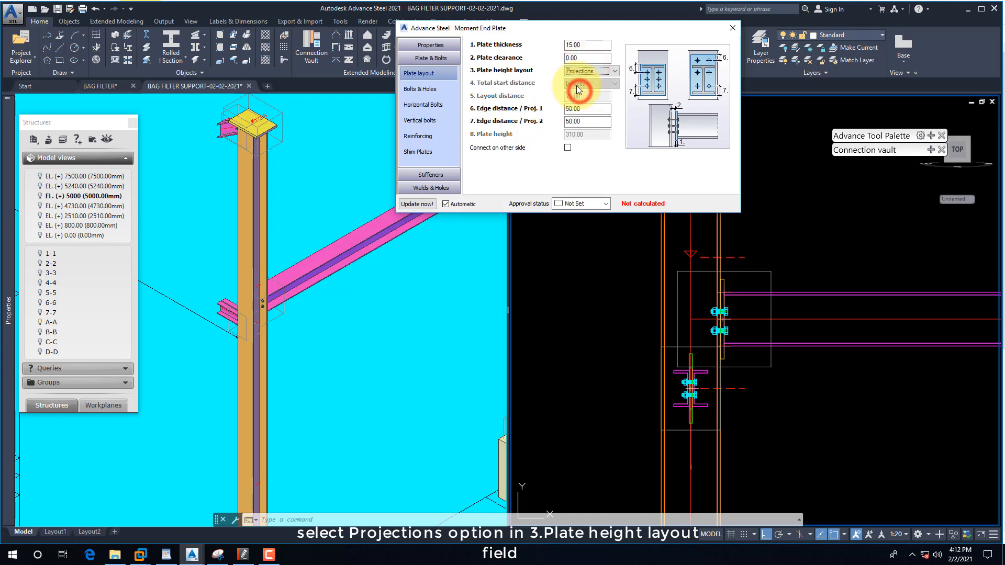
Look over the moment end plate's bolt and hole settings, inspect its bolts in both model views and close the connection's properties
{"action": "left_click", "coordinate": [438, 93]}
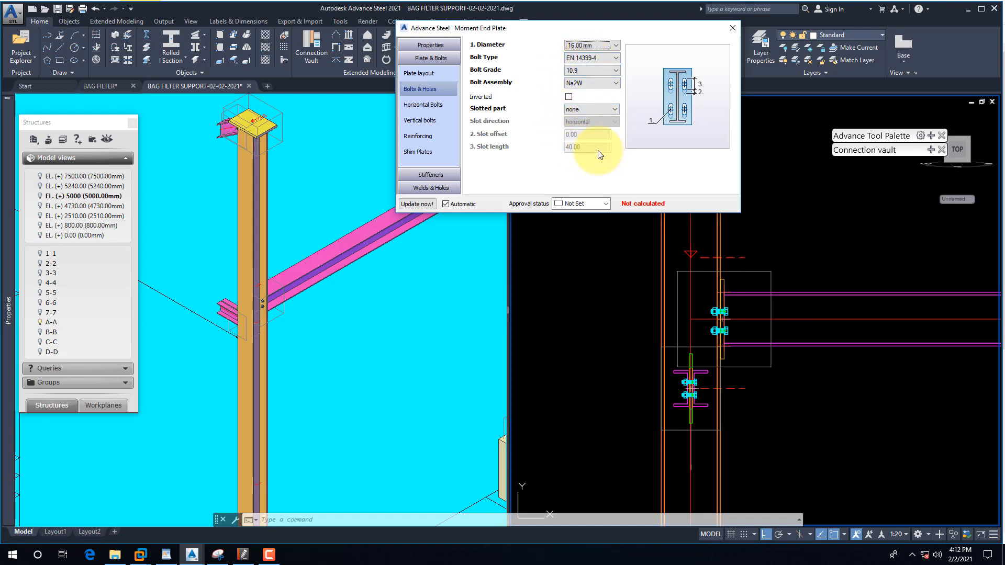
{"action": "left_click", "coordinate": [610, 264]}
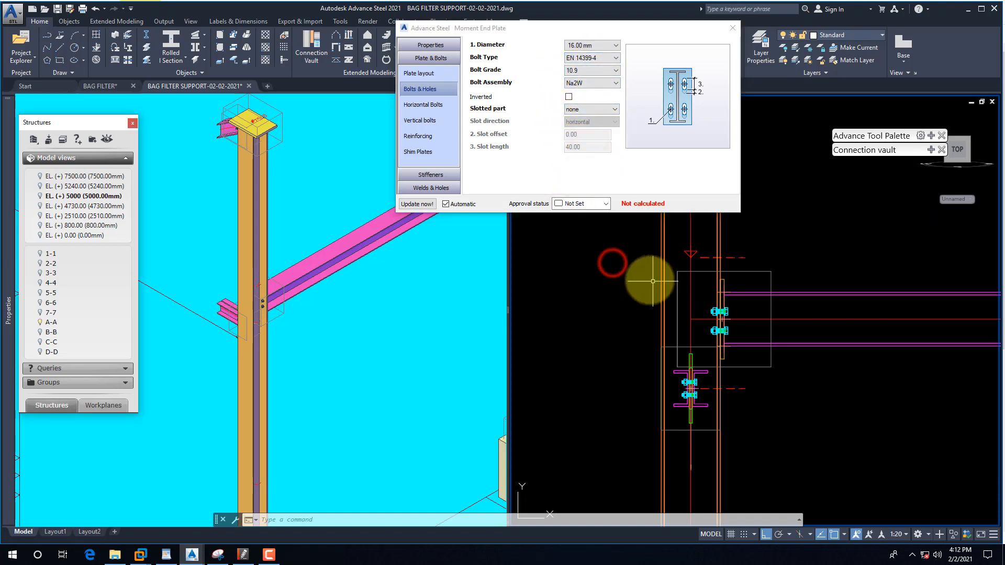
{"action": "scroll", "coordinate": [727, 276], "scroll_direction": "up", "scroll_amount": 4}
{"action": "scroll", "coordinate": [267, 309], "scroll_direction": "up", "scroll_amount": 5}
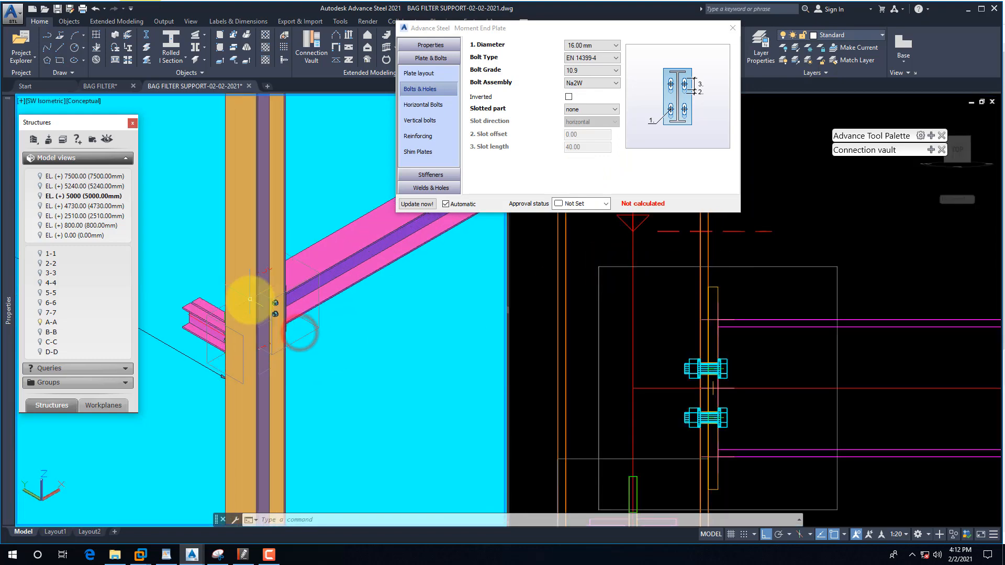
{"action": "left_click", "coordinate": [649, 340]}
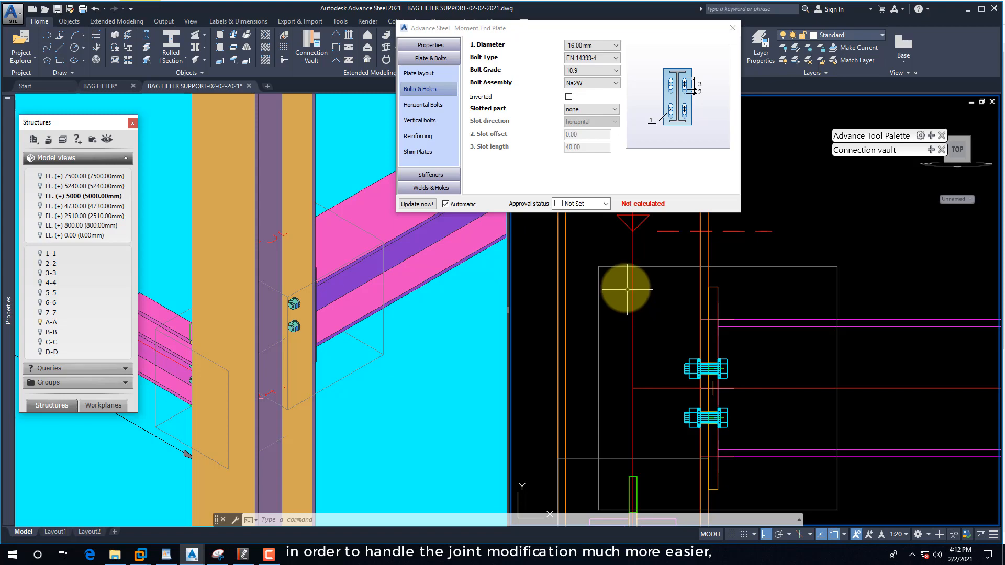
{"action": "left_click_drag", "start_coordinate": [555, 27], "coordinate": [475, 43]}
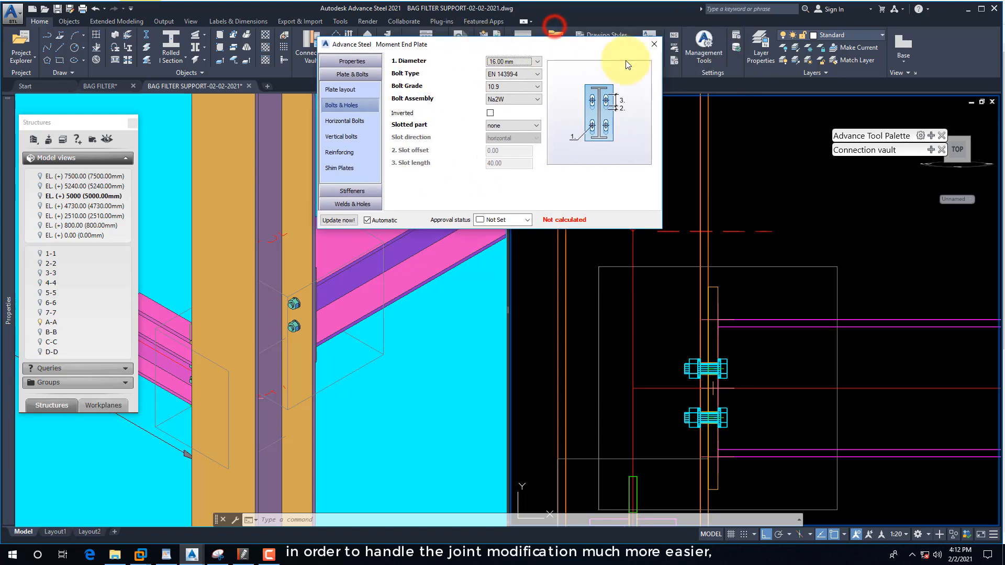
{"action": "left_click", "coordinate": [654, 44]}
Start a quick view on the joint, identifying the moment end plate as the object and picking the front view arrow as its direction
{"action": "scroll", "coordinate": [668, 191], "scroll_direction": "down", "scroll_amount": 4}
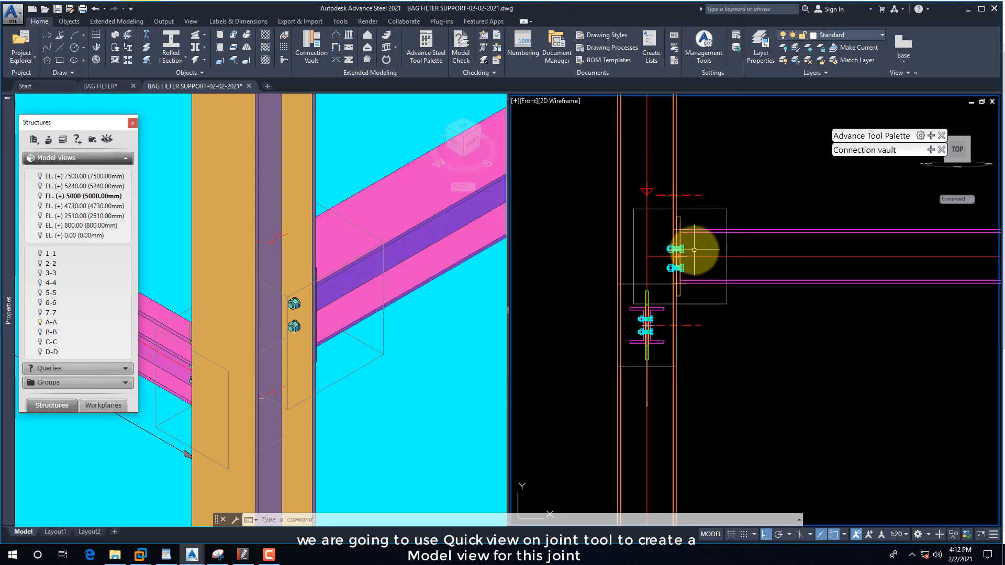
{"action": "left_click", "coordinate": [934, 134]}
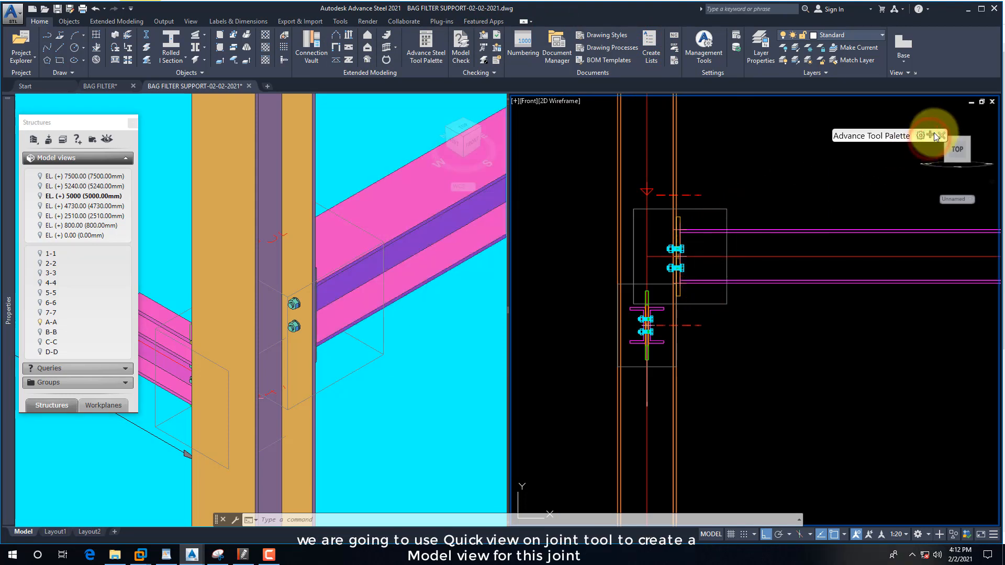
{"action": "left_click_drag", "start_coordinate": [890, 136], "coordinate": [845, 81]}
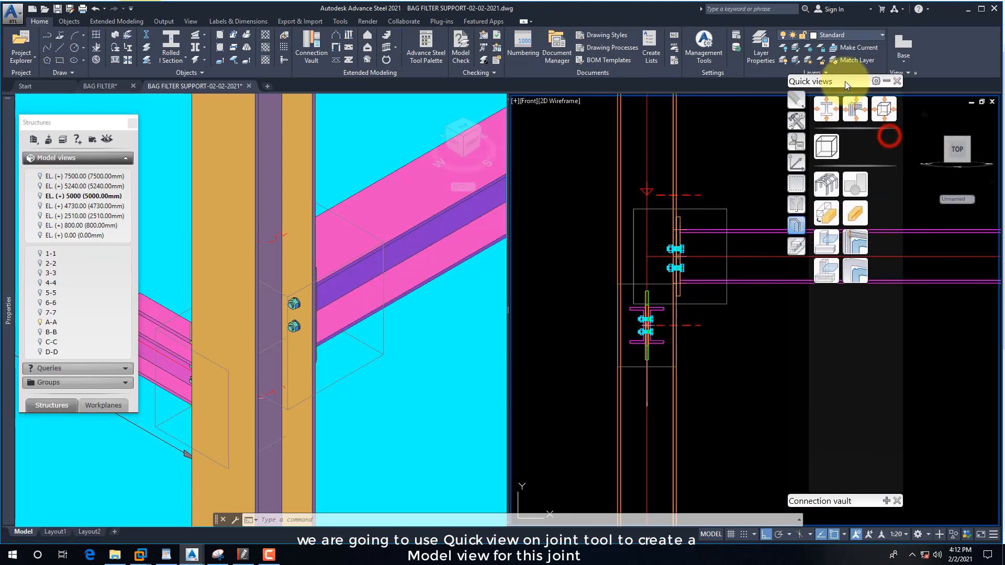
{"action": "left_click", "coordinate": [882, 108]}
{"action": "left_click", "coordinate": [679, 222]}
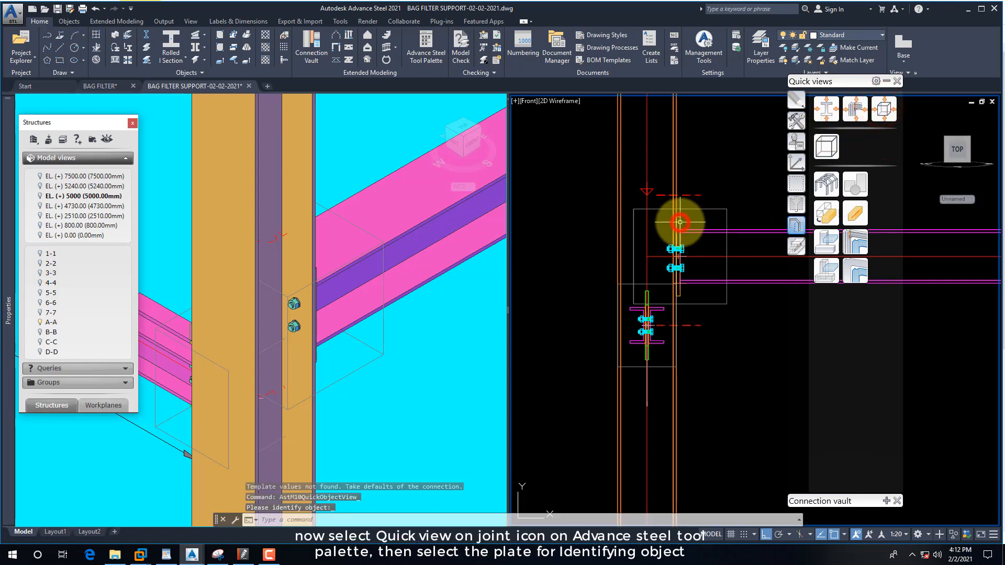
{"action": "left_click", "coordinate": [883, 108]}
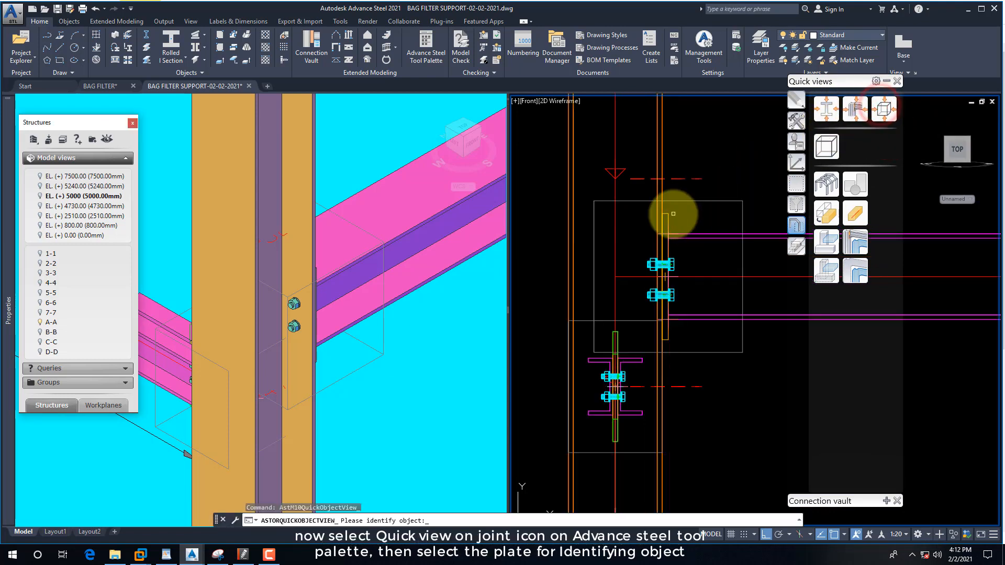
{"action": "left_click", "coordinate": [669, 213]}
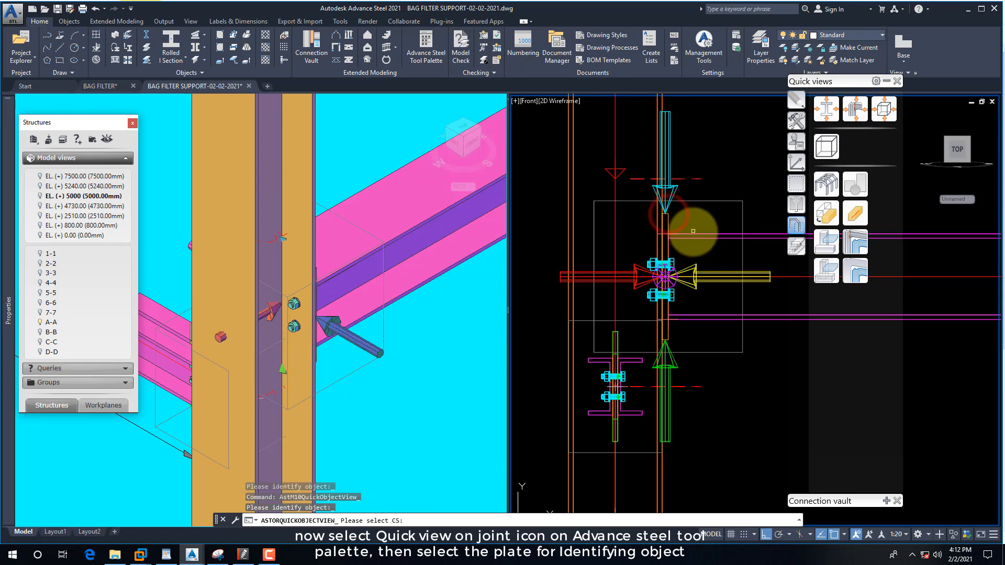
{"action": "left_click", "coordinate": [337, 386]}
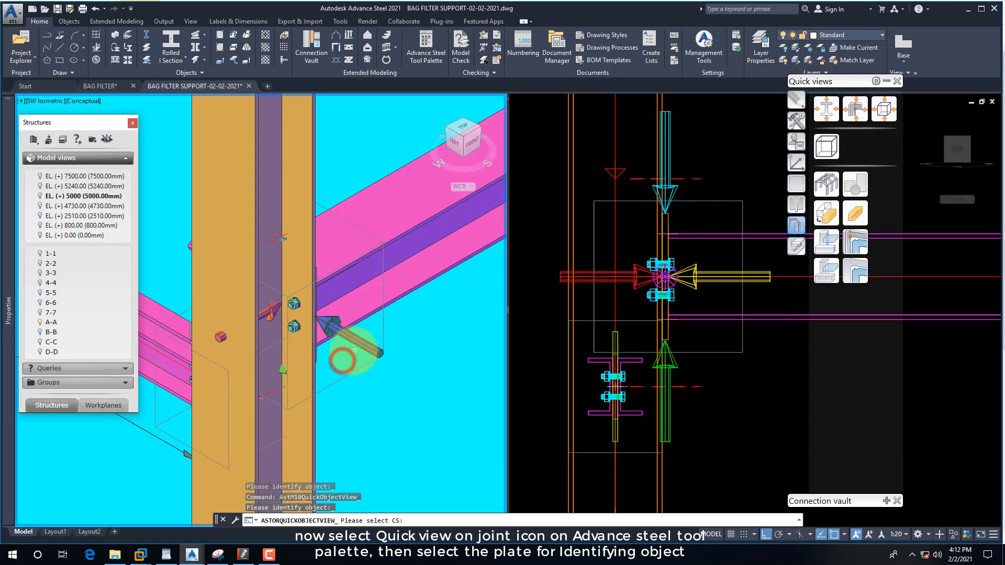
{"action": "left_click", "coordinate": [365, 343]}
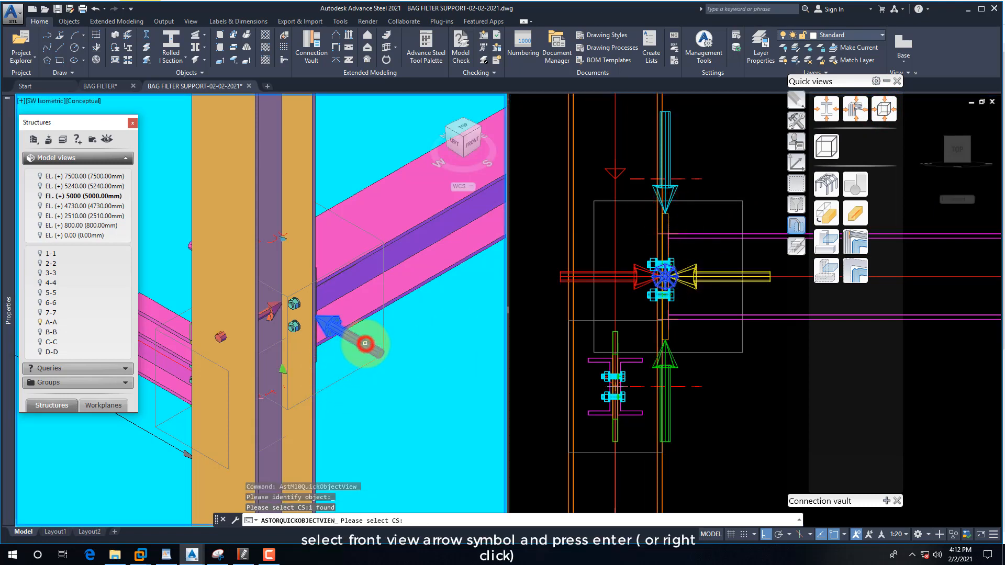
{"action": "key", "text": "Return"}
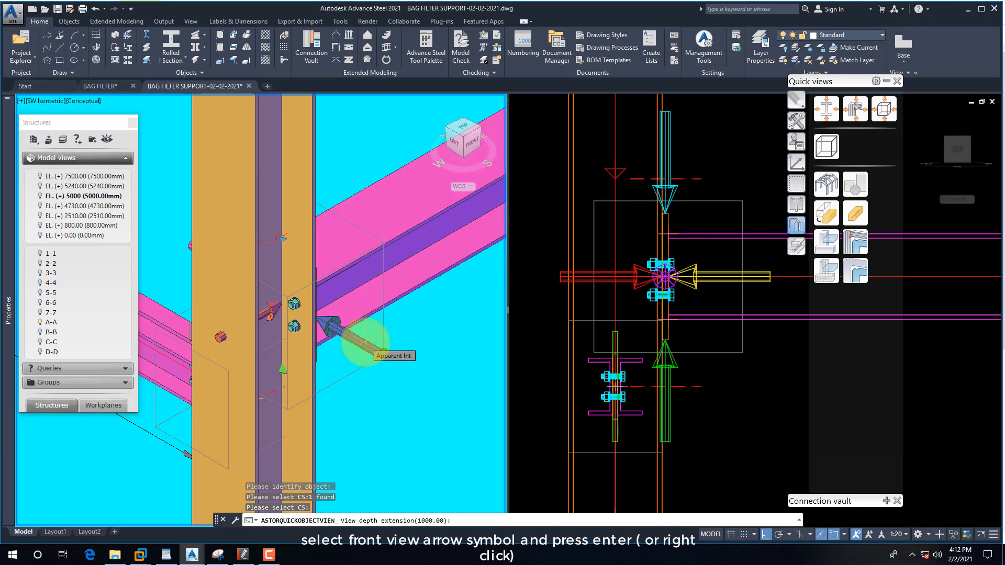
Create the quick view with depth, X and Y extensions of 1500
{"action": "type", "text": "1500"}
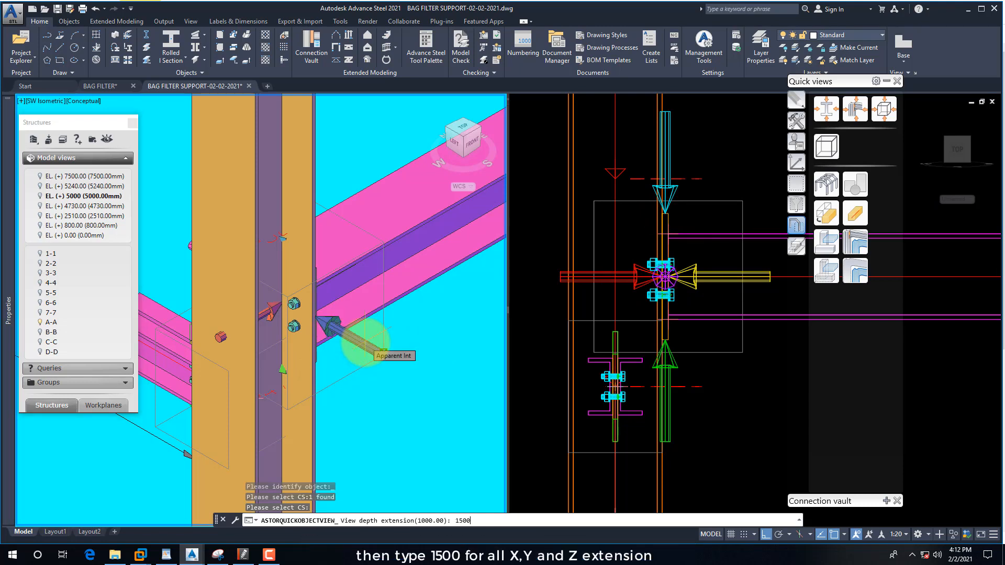
{"action": "key", "text": "Return"}
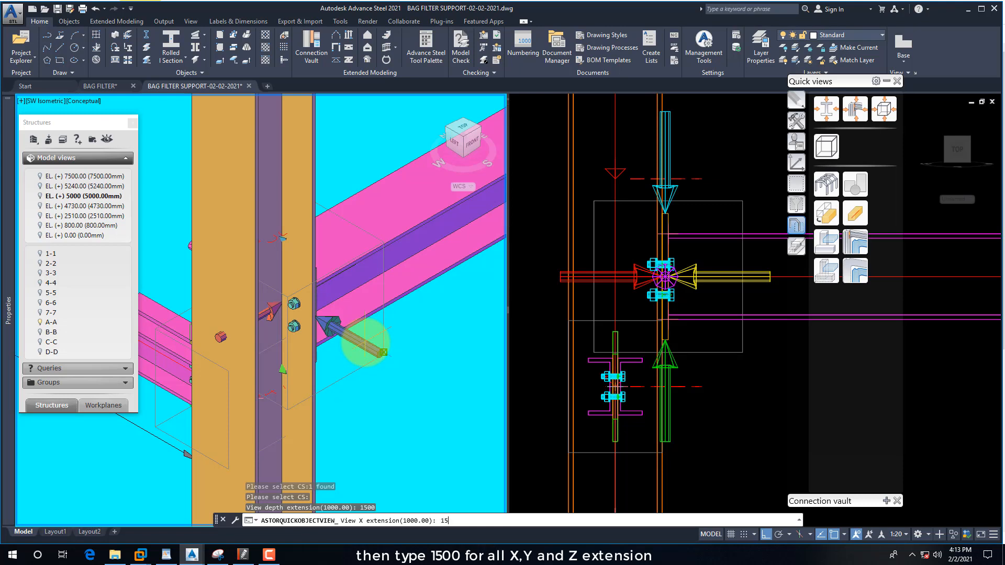
{"action": "type", "text": "1500"}
{"action": "key", "text": "Return"}
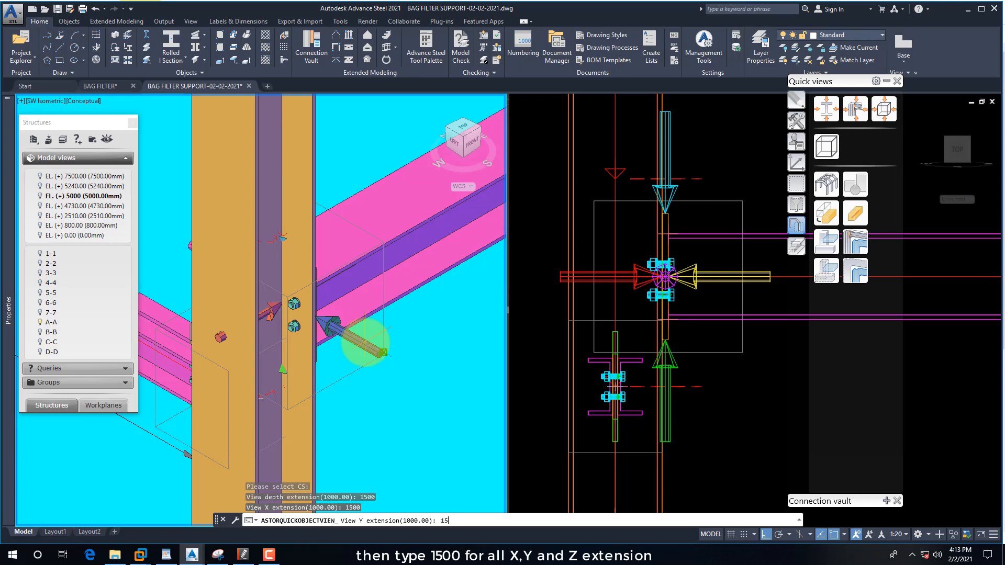
{"action": "key", "text": "Return"}
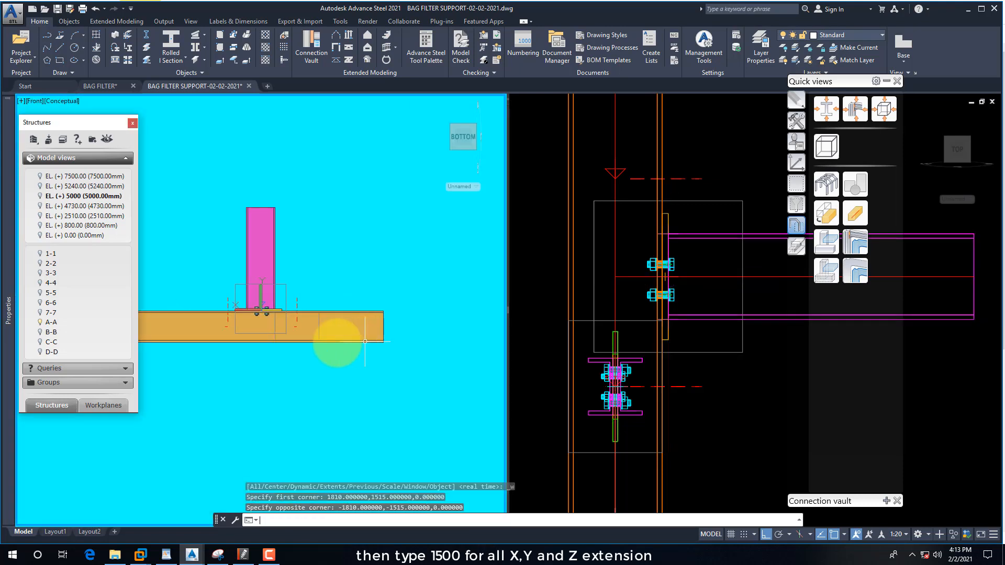
Compare the clipped joint in both viewports and set the conceptual viewport's visual style to 2D Wireframe
{"action": "scroll", "coordinate": [260, 311], "scroll_direction": "up", "scroll_amount": 3}
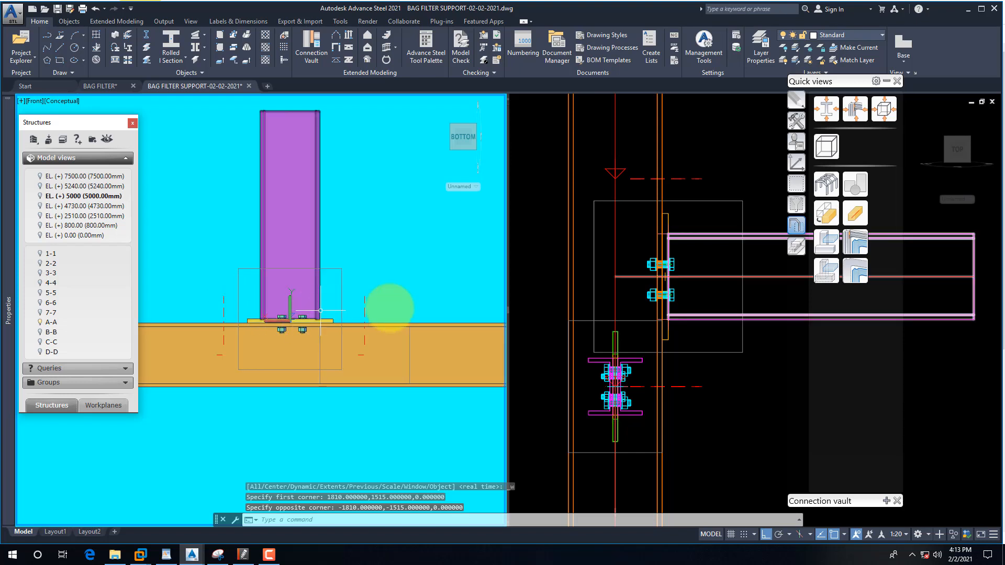
{"action": "left_click", "coordinate": [759, 375]}
{"action": "scroll", "coordinate": [606, 314], "scroll_direction": "down", "scroll_amount": 3}
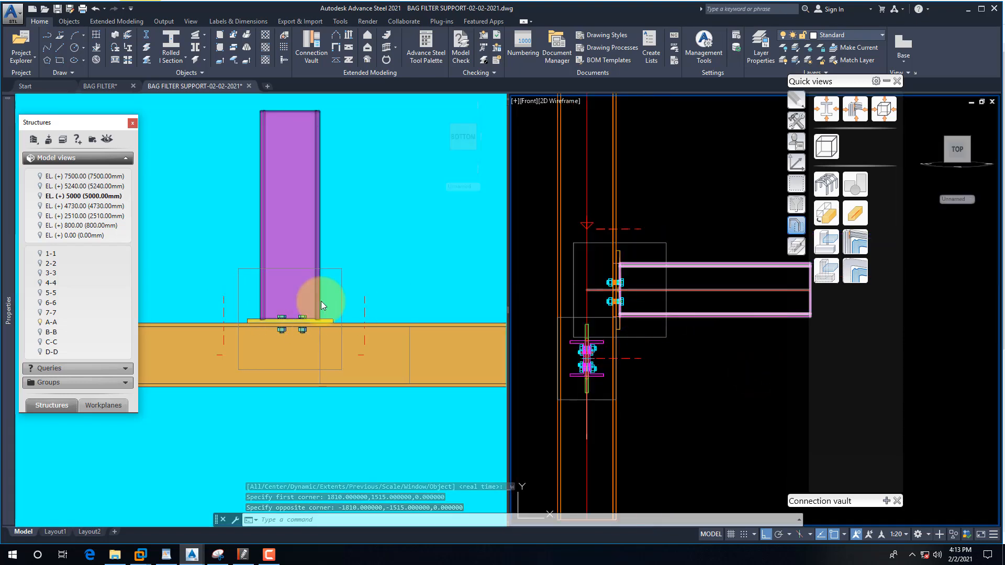
{"action": "left_click", "coordinate": [379, 242]}
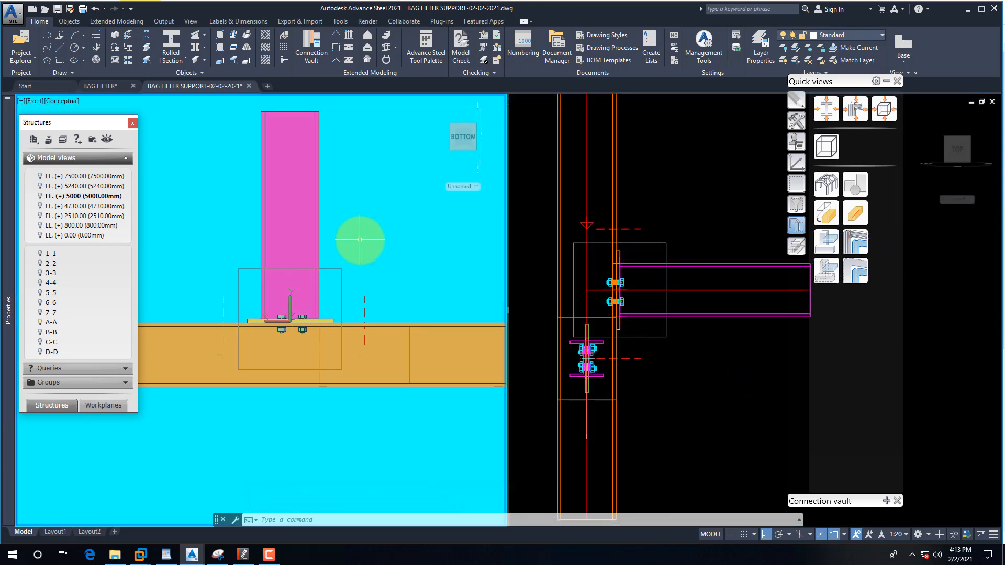
{"action": "left_click", "coordinate": [61, 100]}
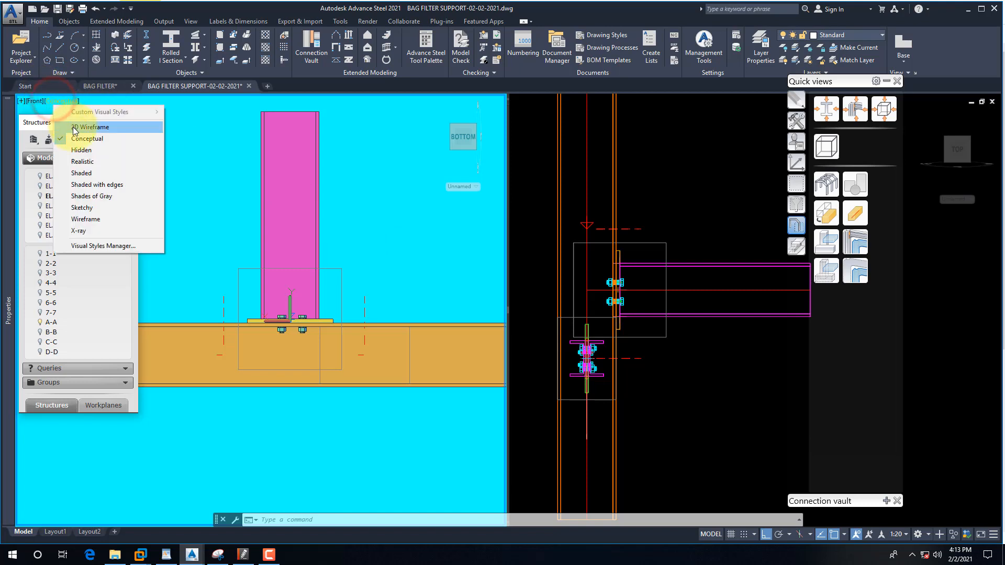
{"action": "left_click", "coordinate": [74, 130]}
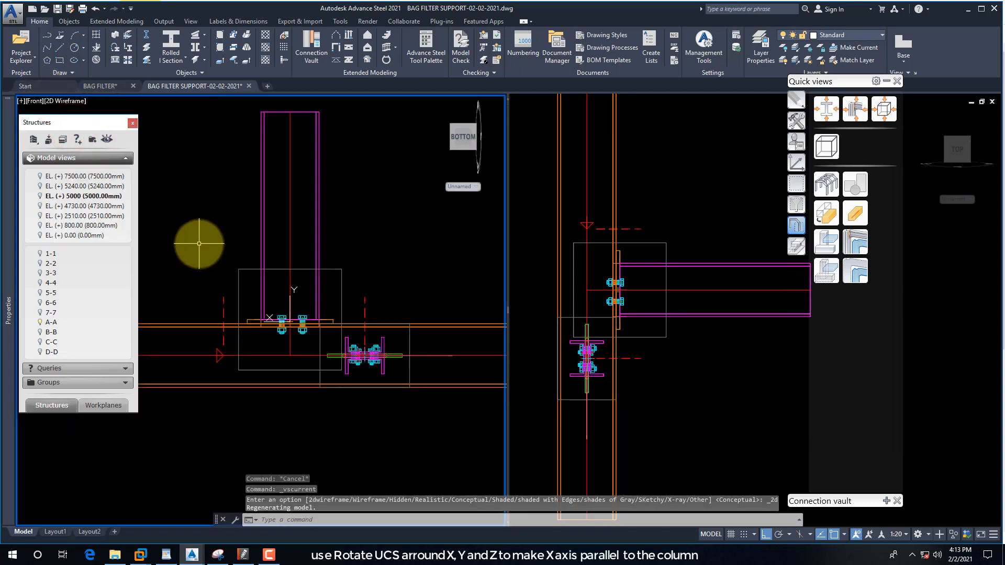
Rotate the UCS around Z and X so that its X axis runs along the beam
{"action": "left_click", "coordinate": [796, 161]}
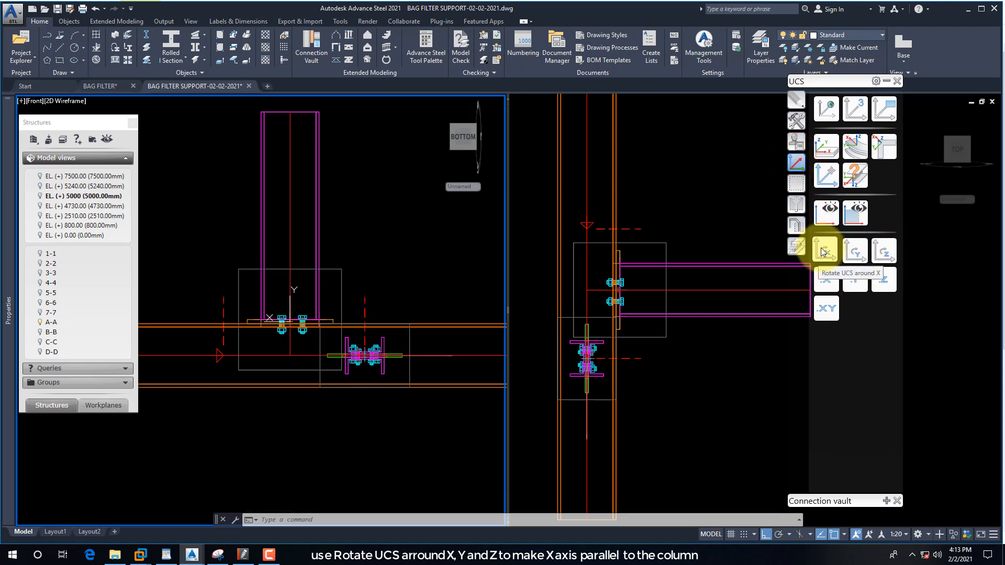
{"action": "left_click", "coordinate": [884, 251]}
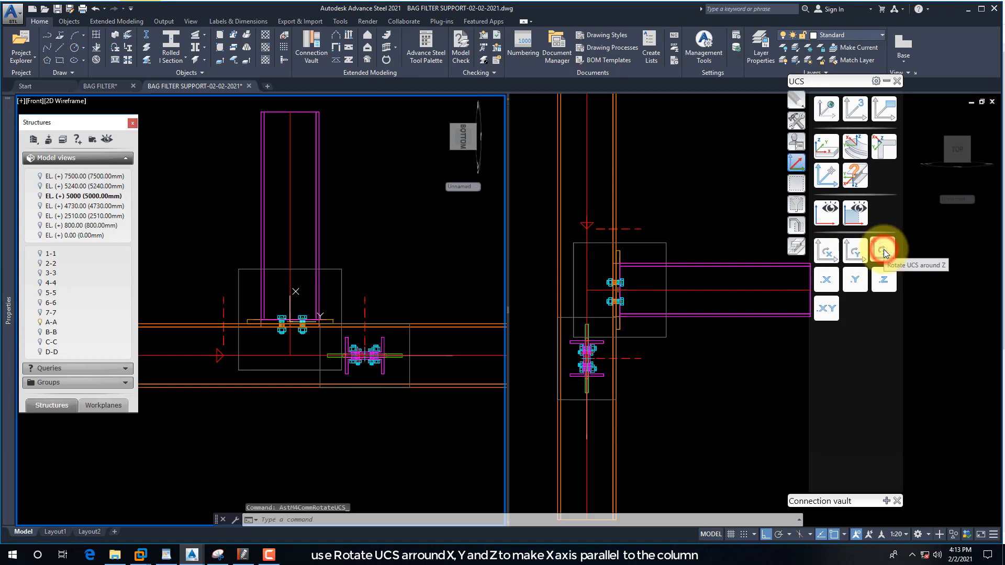
{"action": "left_click", "coordinate": [825, 253]}
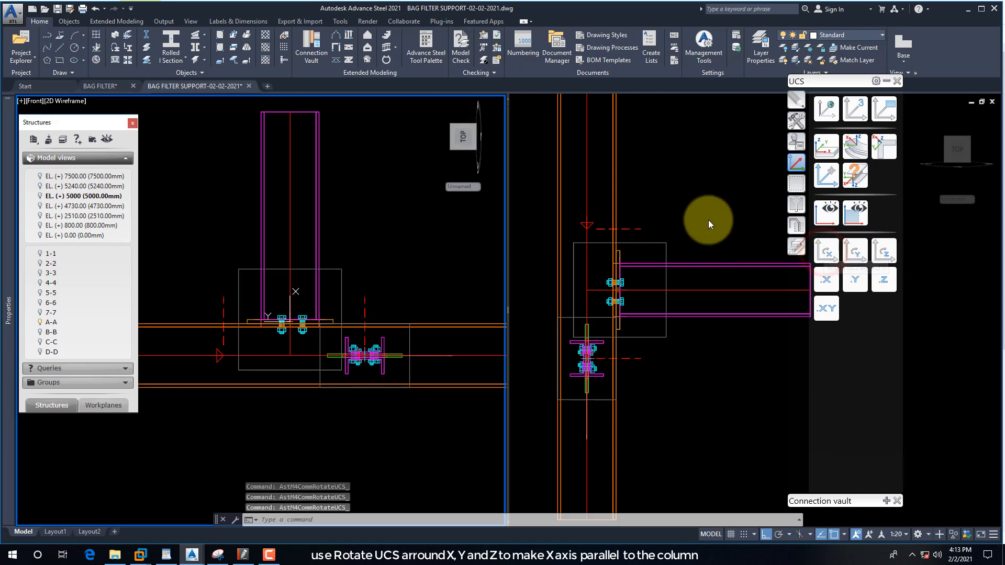
Show the rotated viewport in plan of the current UCS, centred on the UCS origin at a height of 1500
{"action": "left_click", "coordinate": [826, 212]}
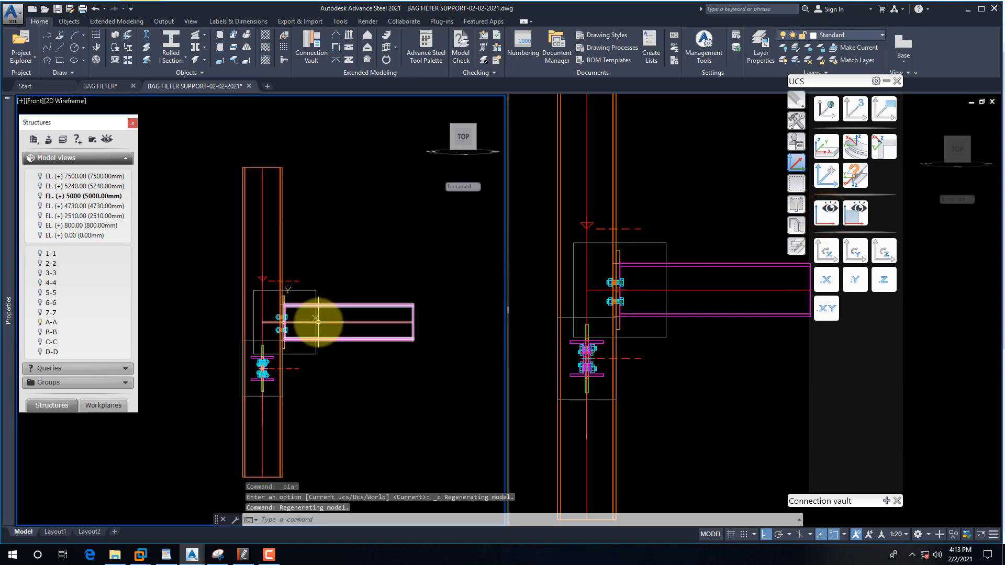
{"action": "scroll", "coordinate": [264, 348], "scroll_direction": "up", "scroll_amount": 2}
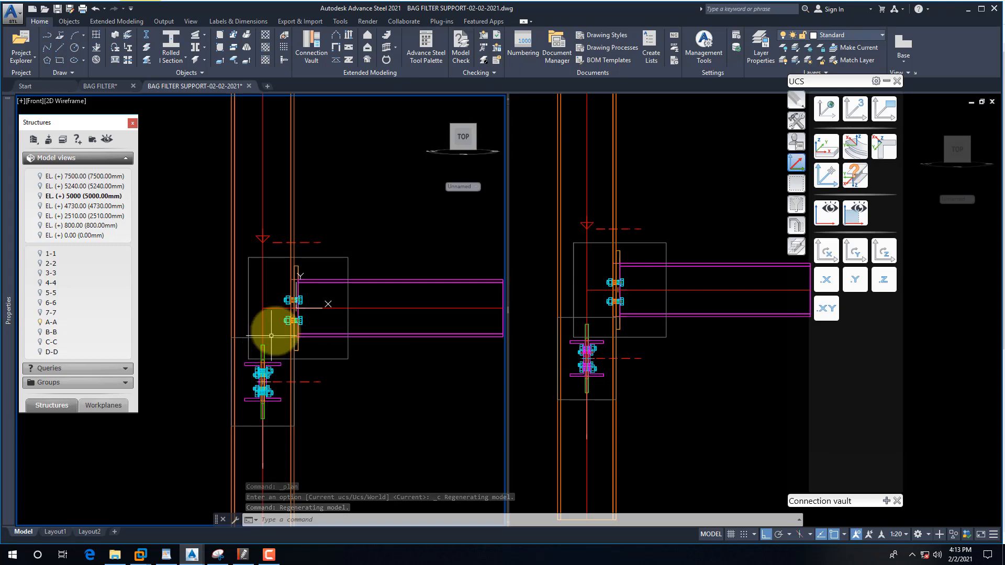
{"action": "left_click", "coordinate": [853, 218]}
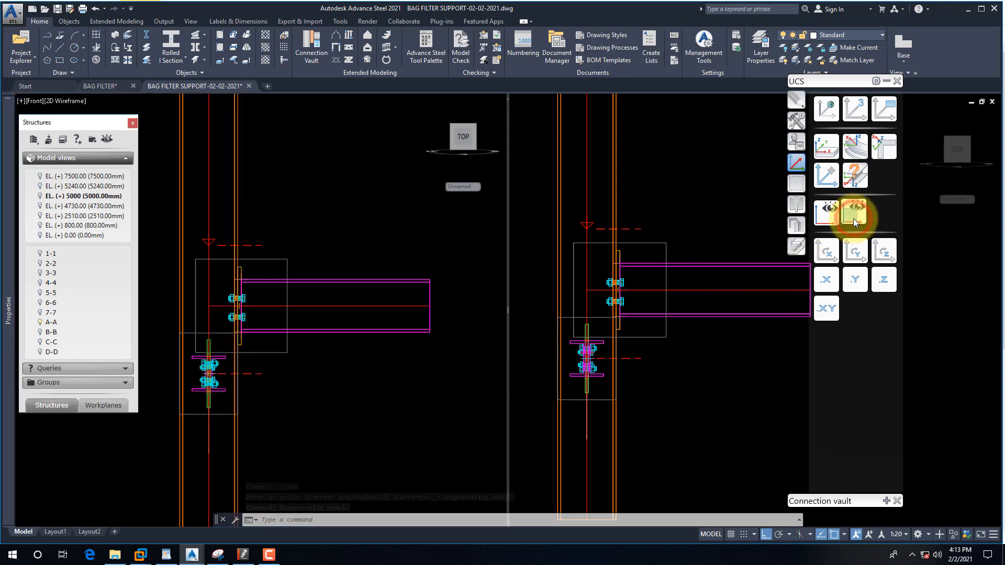
{"action": "scroll", "coordinate": [352, 287], "scroll_direction": "up", "scroll_amount": 4}
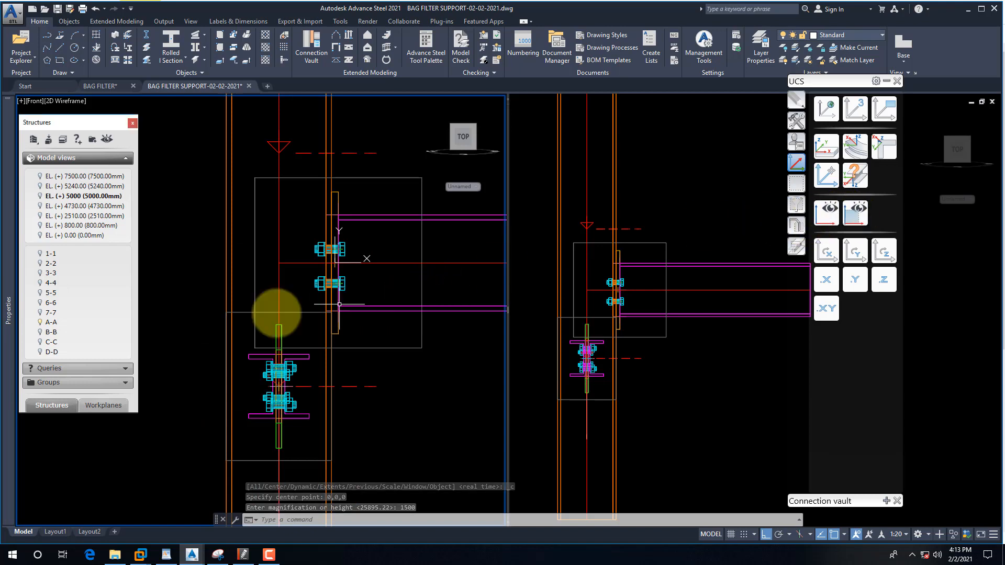
{"action": "mouse_move", "coordinate": [276, 314]}
{"action": "middle_mouse_down"}
{"action": "mouse_move", "coordinate": [248, 319]}
{"action": "mouse_move", "coordinate": [259, 307]}
{"action": "middle_mouse_up"}
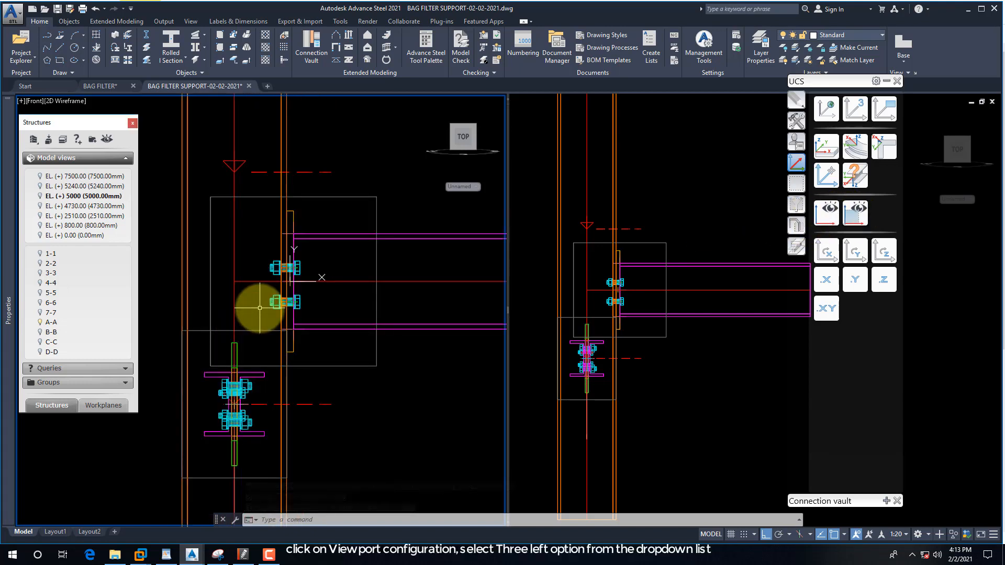
Collapse the tool palette and change the viewport configuration to Three: Left
{"action": "left_click", "coordinate": [678, 356]}
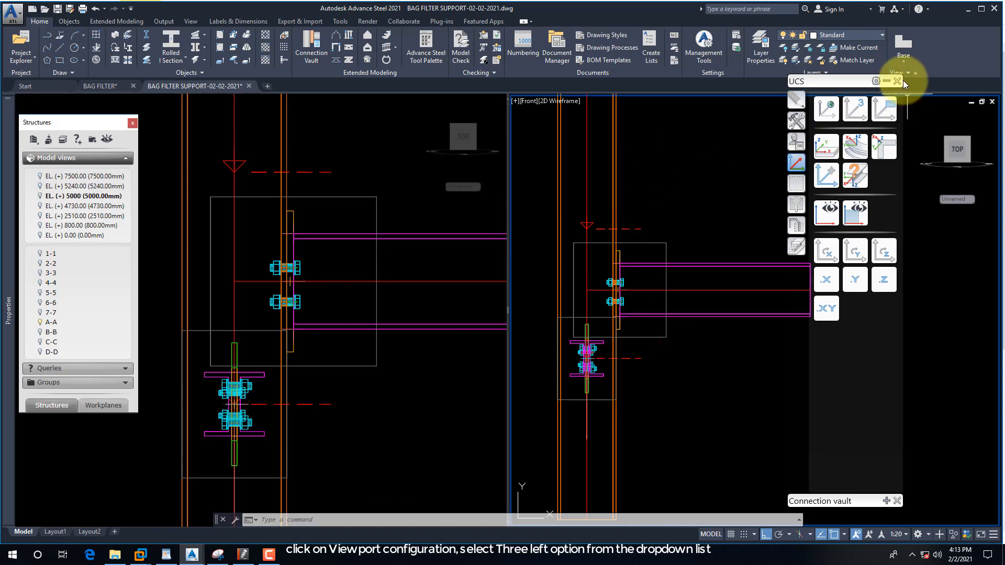
{"action": "left_click", "coordinate": [884, 80]}
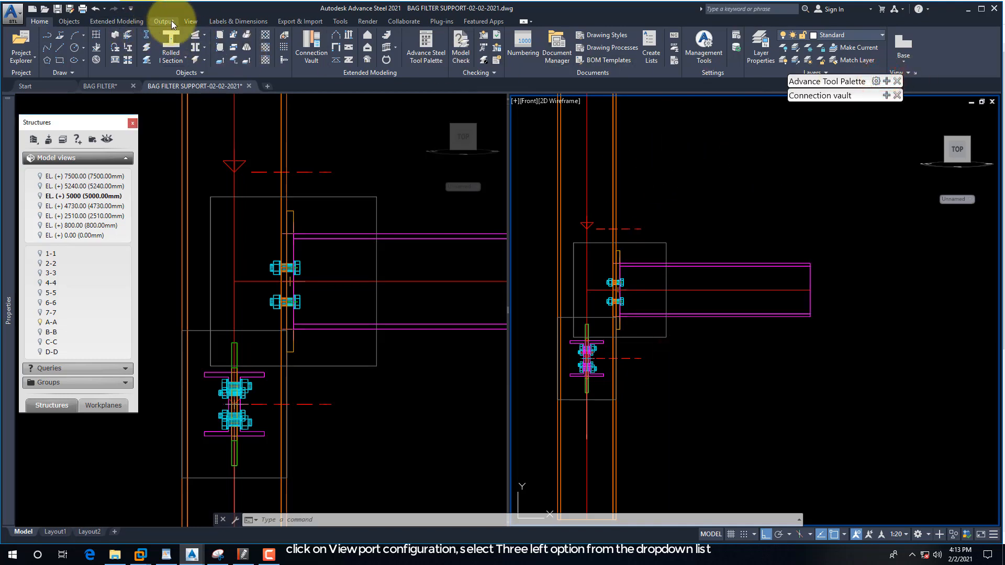
{"action": "left_click", "coordinate": [191, 21]}
{"action": "left_click", "coordinate": [151, 58]}
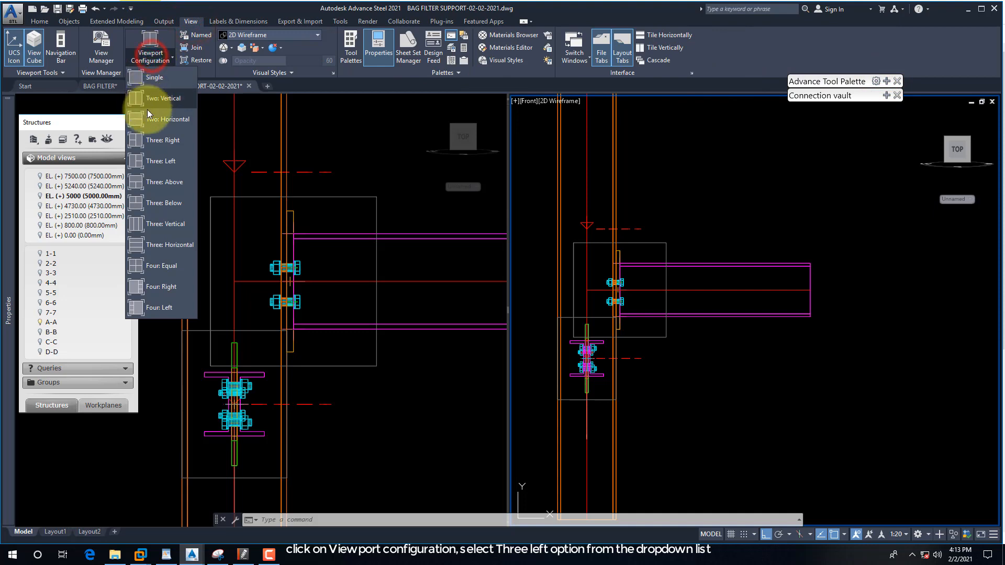
{"action": "left_click", "coordinate": [151, 167]}
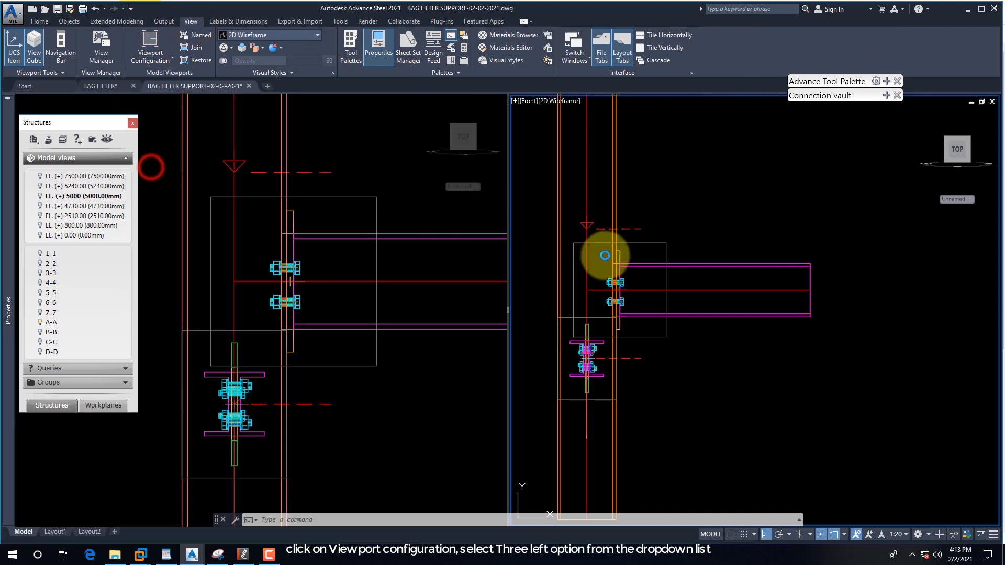
Activate the lower small viewport and change it from the Front view to the Left view, framed on the beam-to-column joint
{"action": "left_click", "coordinate": [602, 247]}
{"action": "left_click", "coordinate": [394, 286]}
{"action": "scroll", "coordinate": [347, 314], "scroll_direction": "up", "scroll_amount": 5}
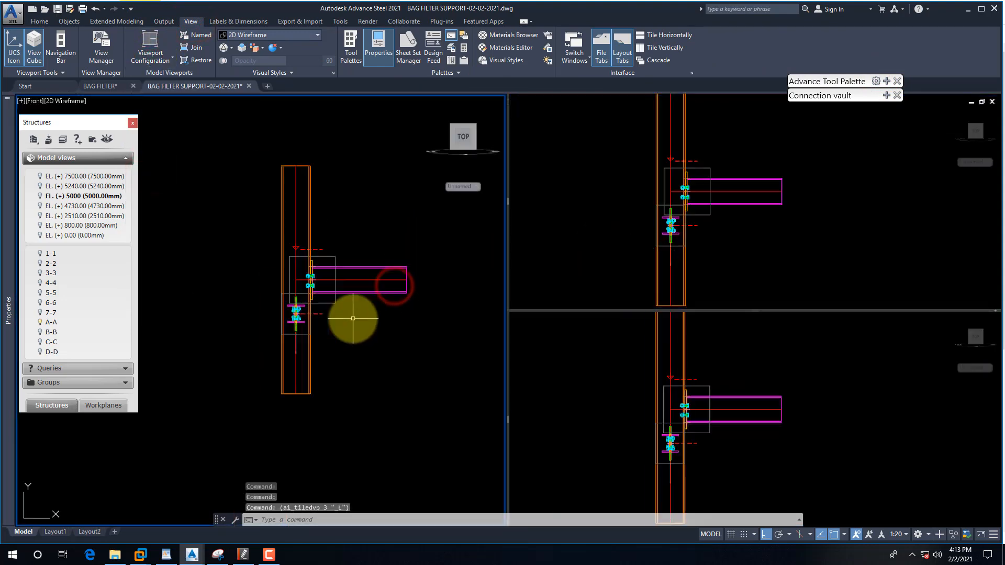
{"action": "left_click", "coordinate": [605, 370]}
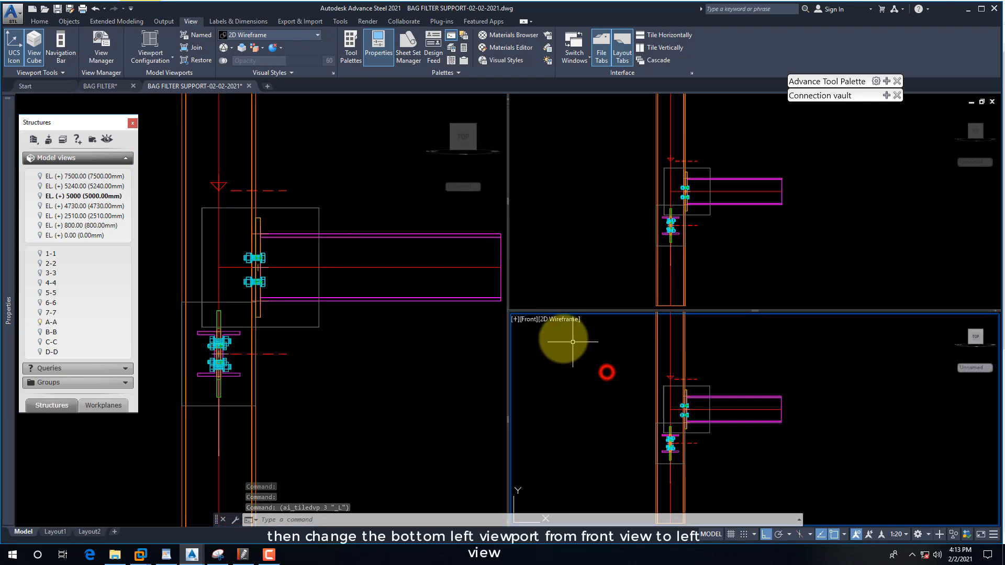
{"action": "left_click", "coordinate": [529, 320]}
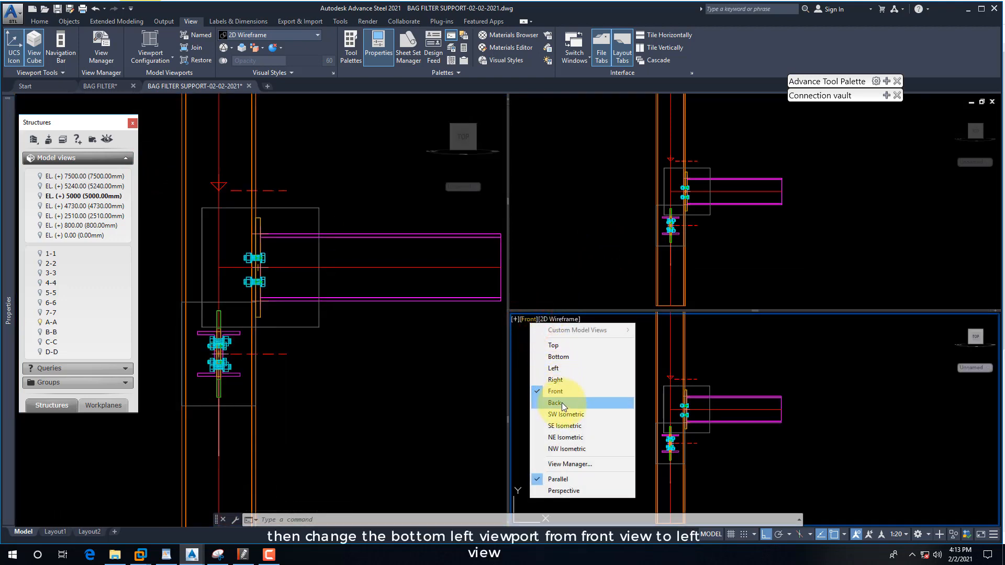
{"action": "left_click", "coordinate": [558, 369]}
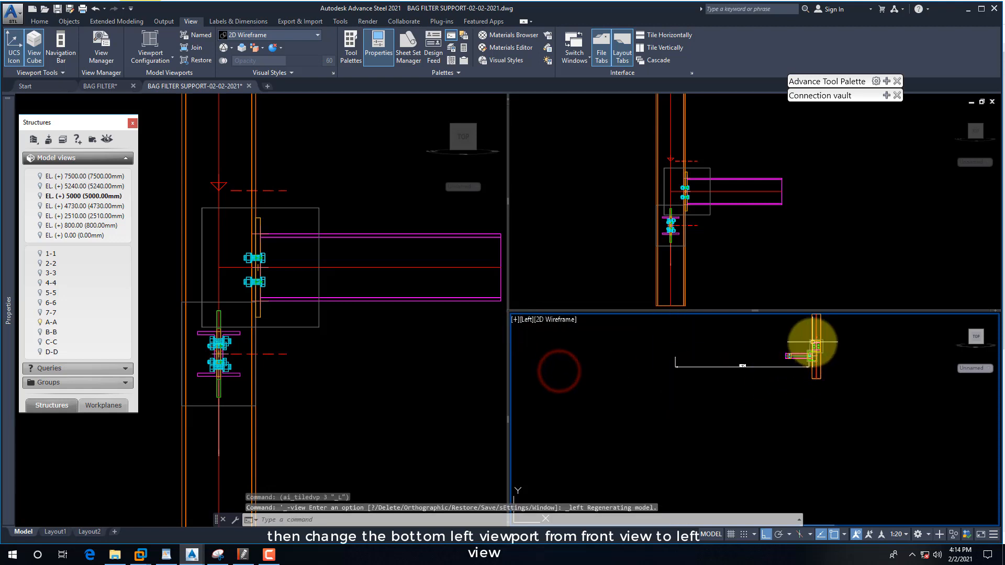
{"action": "scroll", "coordinate": [813, 343], "scroll_direction": "up", "scroll_amount": 5}
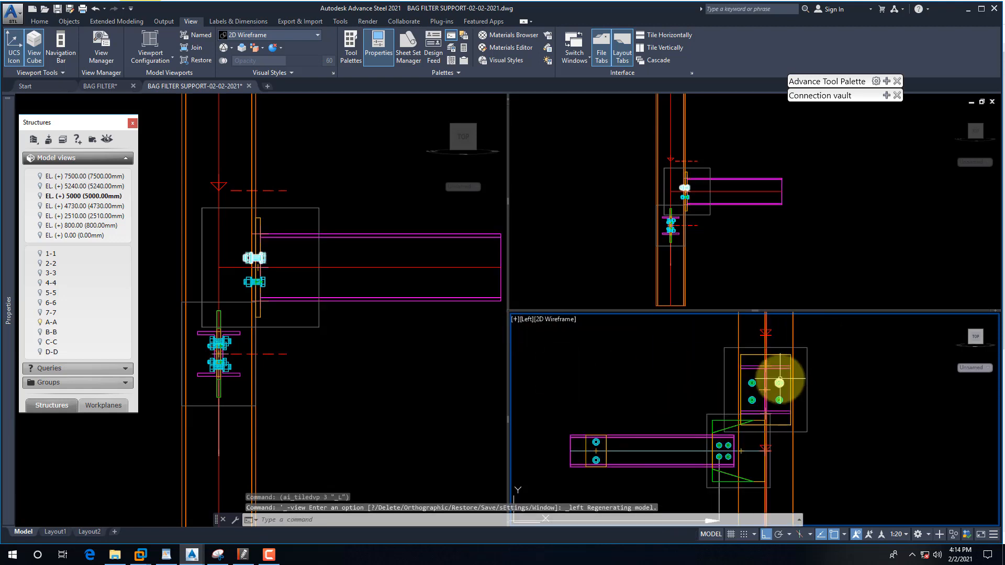
Change the upper small viewport to the SE Isometric view and give it the Conceptual visual style
{"action": "left_click", "coordinate": [735, 257]}
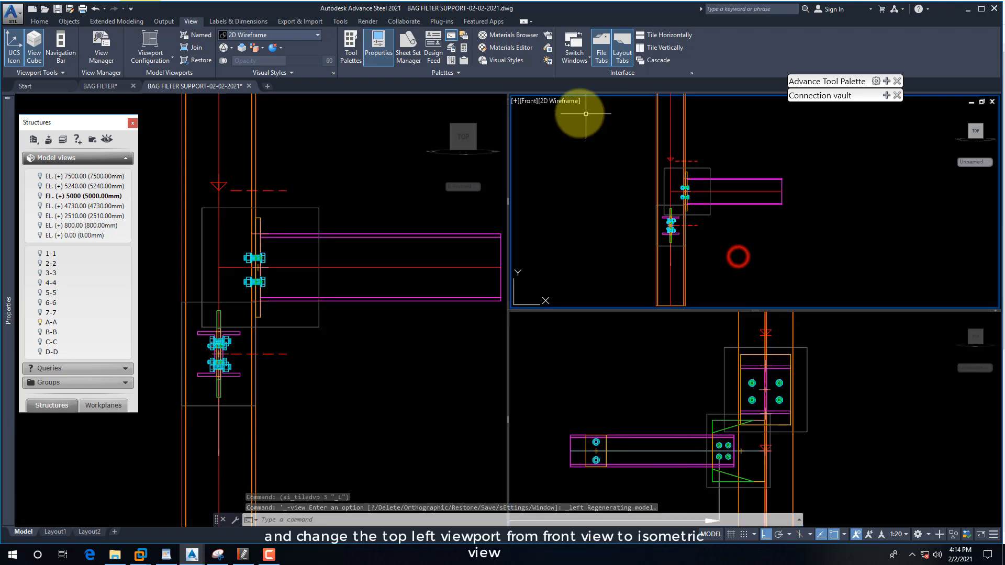
{"action": "left_click", "coordinate": [529, 100]}
{"action": "left_click", "coordinate": [557, 197]}
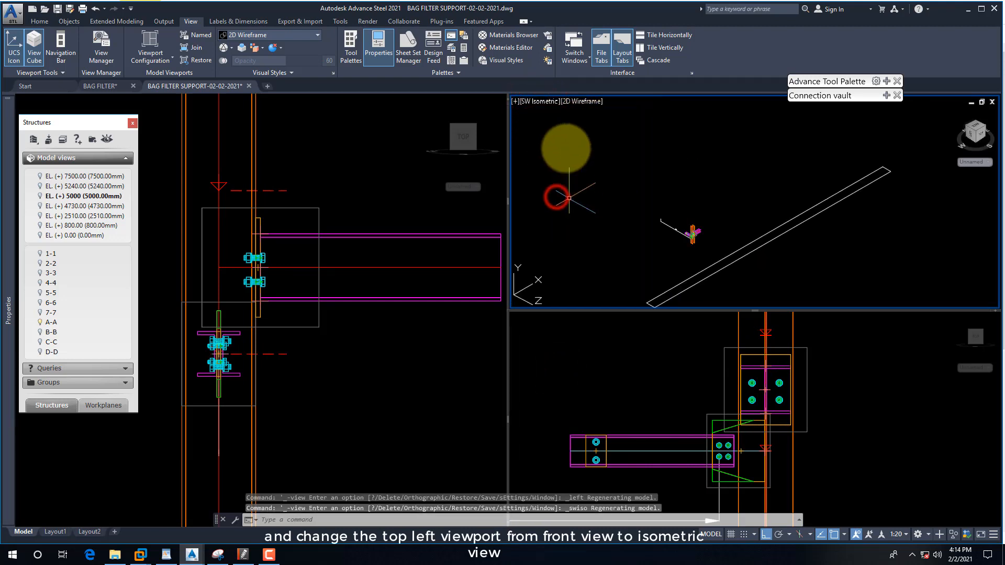
{"action": "scroll", "coordinate": [680, 230], "scroll_direction": "up", "scroll_amount": 4}
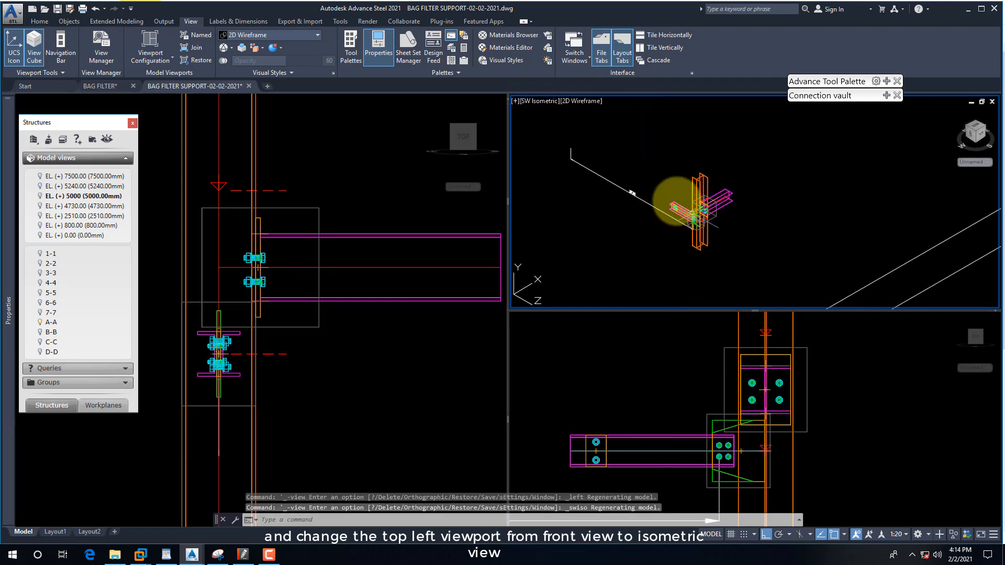
{"action": "left_click", "coordinate": [541, 101]}
{"action": "left_click", "coordinate": [577, 208]}
{"action": "scroll", "coordinate": [699, 144], "scroll_direction": "up", "scroll_amount": 3}
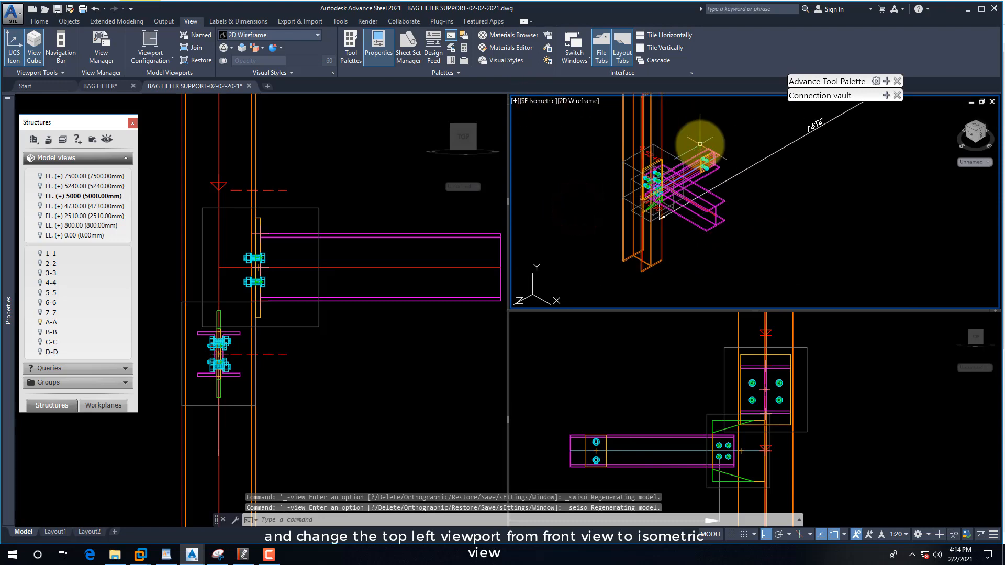
{"action": "scroll", "coordinate": [566, 137], "scroll_direction": "up", "scroll_amount": 2}
{"action": "left_click", "coordinate": [576, 100]}
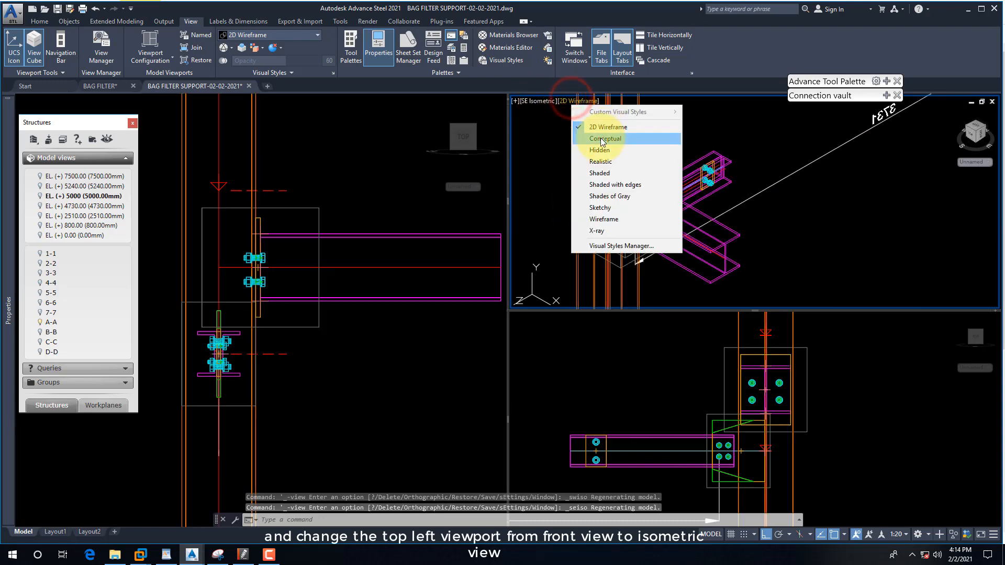
{"action": "left_click", "coordinate": [602, 139]}
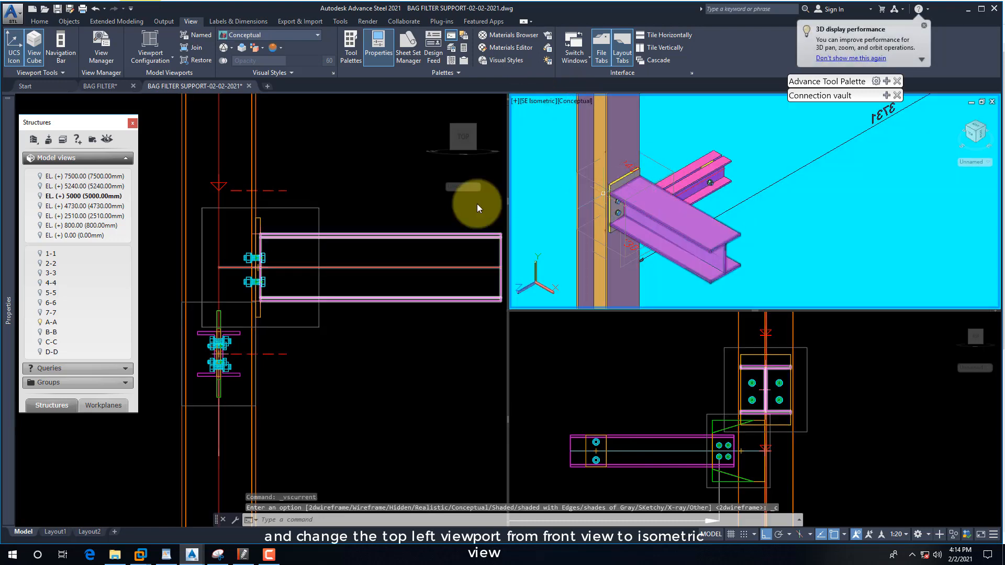
Open the Advance joint properties of the moment end plate from the front view and move the dialog clear of the joint
{"action": "left_click", "coordinate": [384, 198]}
{"action": "left_click", "coordinate": [610, 359]}
{"action": "scroll", "coordinate": [622, 362], "scroll_direction": "down", "scroll_amount": 2}
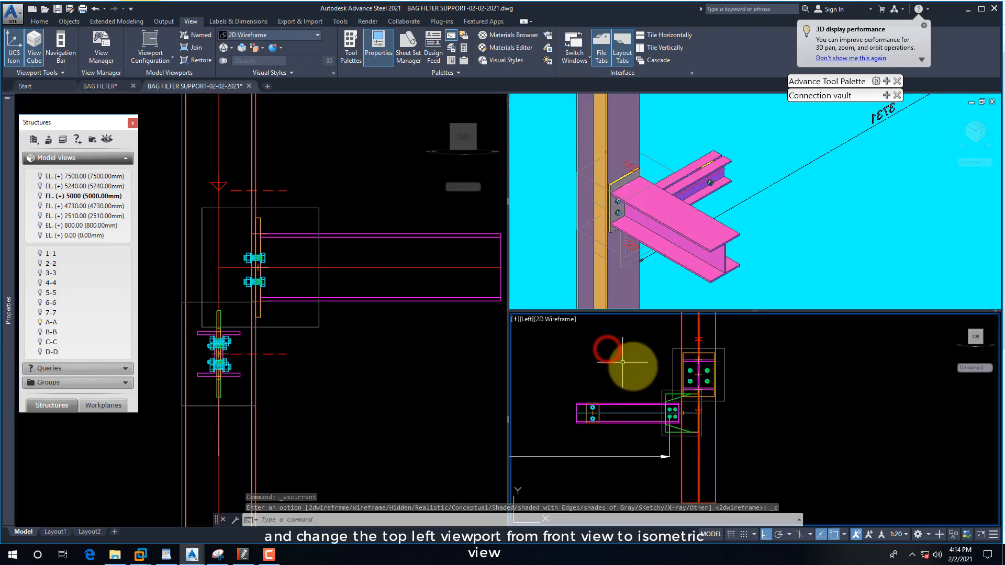
{"action": "scroll", "coordinate": [701, 369], "scroll_direction": "up", "scroll_amount": 2}
{"action": "left_click", "coordinate": [351, 352]}
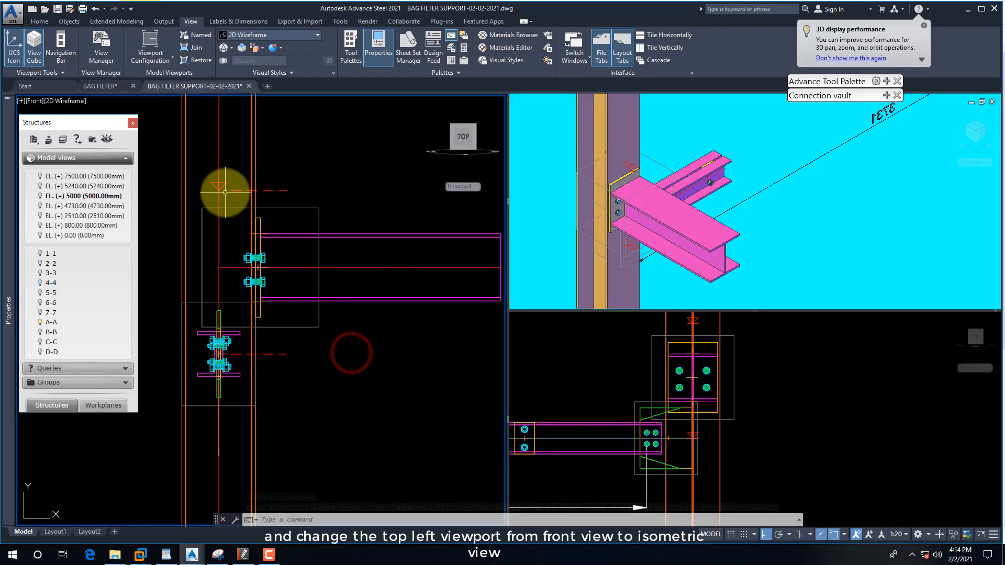
{"action": "left_click", "coordinate": [138, 123]}
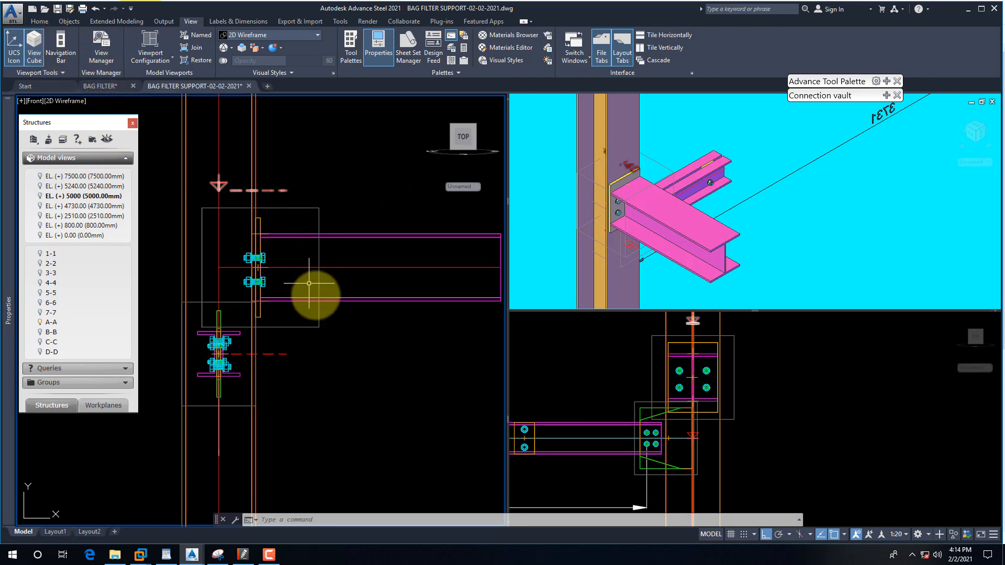
{"action": "mouse_move", "coordinate": [309, 294]}
{"action": "middle_mouse_down"}
{"action": "mouse_move", "coordinate": [303, 274]}
{"action": "mouse_move", "coordinate": [393, 298]}
{"action": "middle_mouse_up"}
{"action": "scroll", "coordinate": [399, 297], "scroll_direction": "up", "scroll_amount": 3}
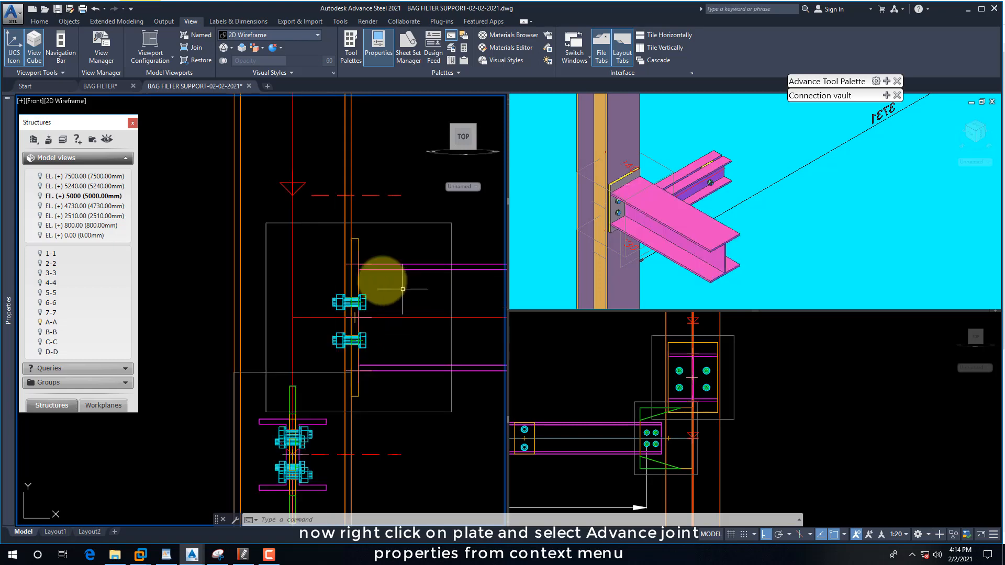
{"action": "right_click", "coordinate": [360, 248]}
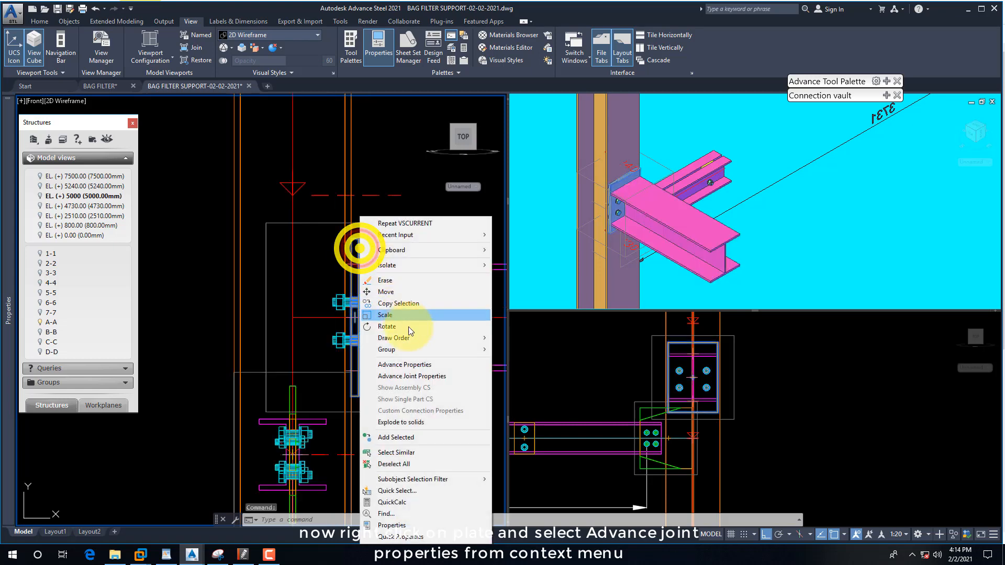
{"action": "left_click", "coordinate": [420, 372]}
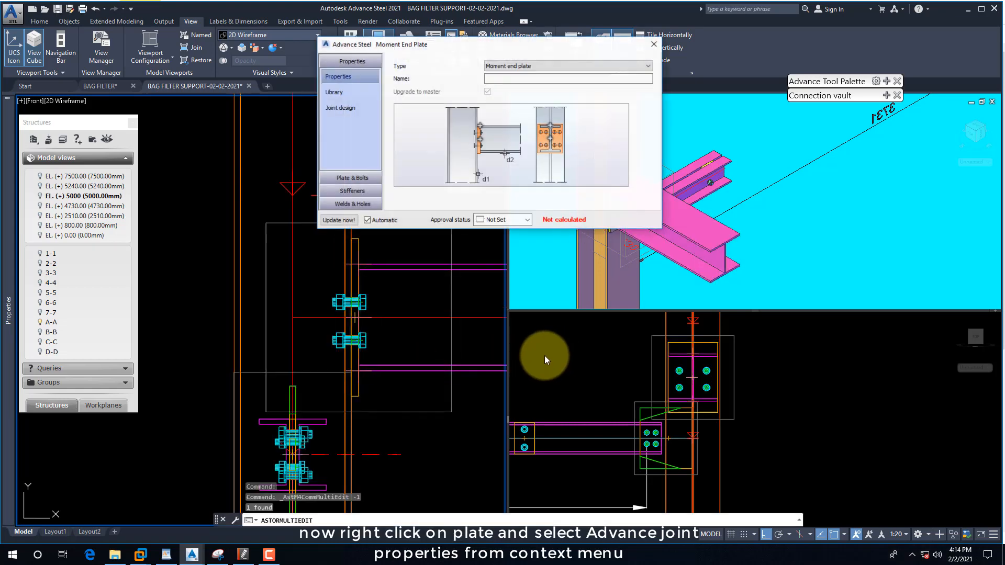
{"action": "left_click_drag", "start_coordinate": [436, 39], "coordinate": [596, 110]}
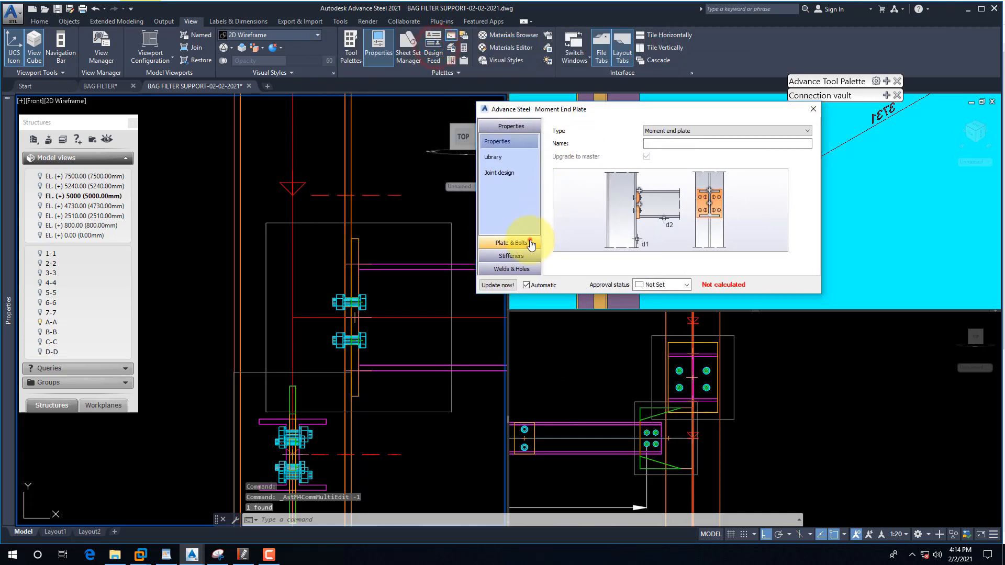
Set the plate layout of the moment end plate's horizontal bolts to Projection
{"action": "left_click", "coordinate": [512, 242]}
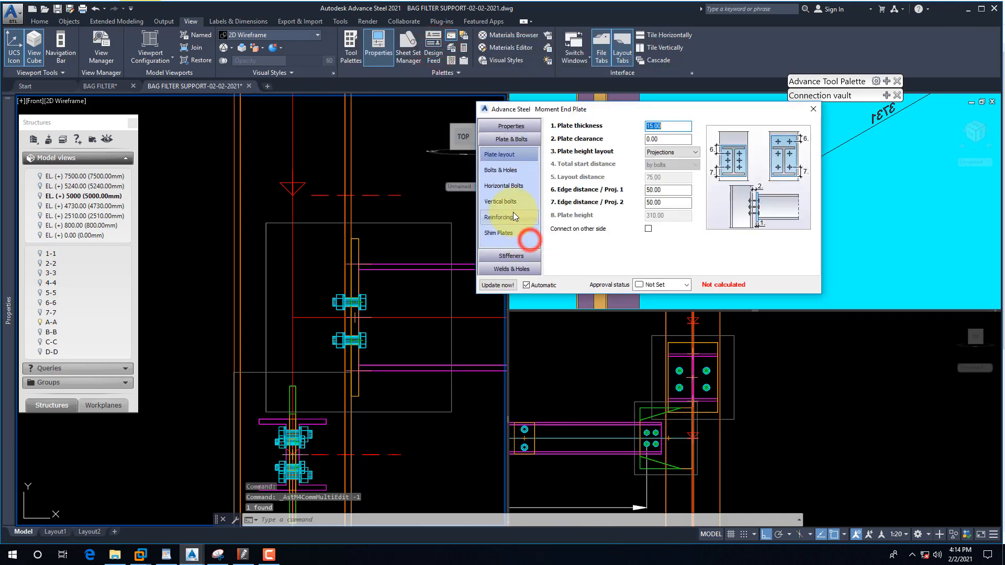
{"action": "left_click", "coordinate": [506, 173]}
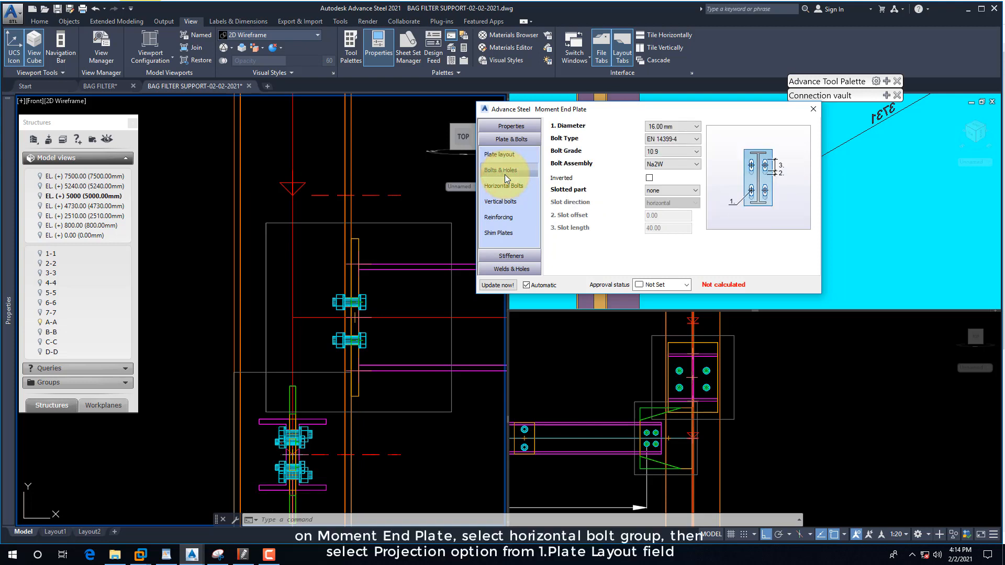
{"action": "left_click", "coordinate": [503, 185]}
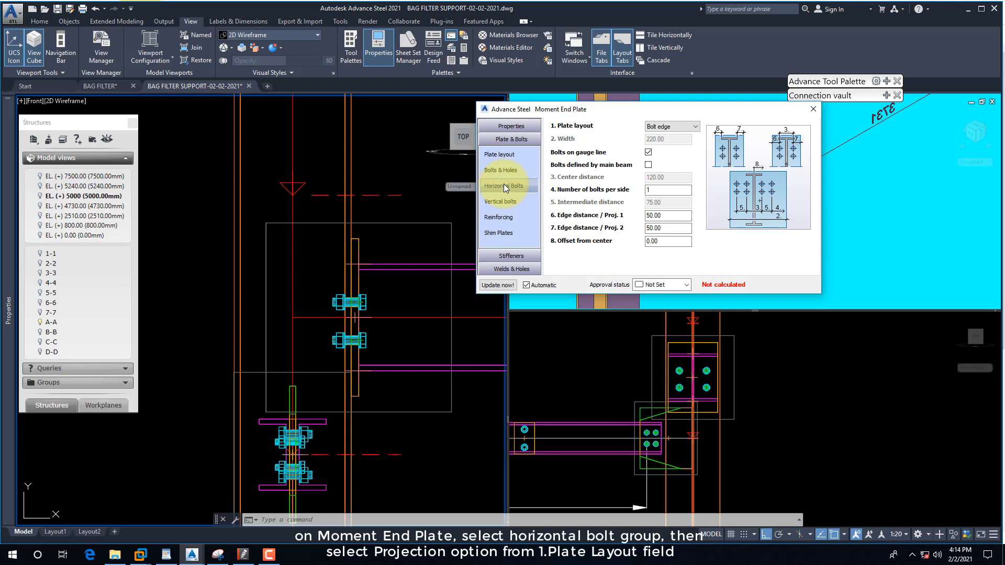
{"action": "left_click", "coordinate": [647, 128]}
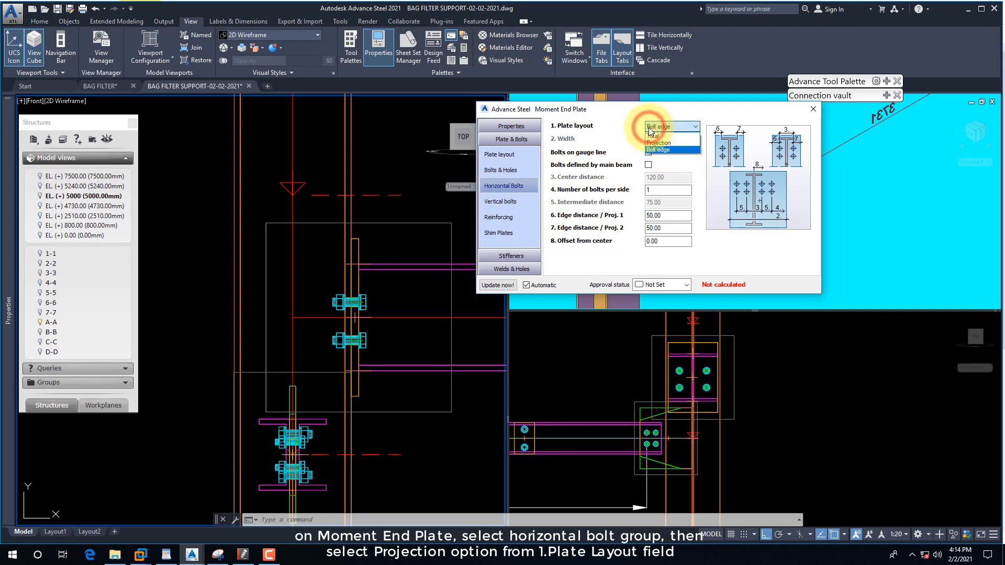
{"action": "left_click", "coordinate": [657, 142]}
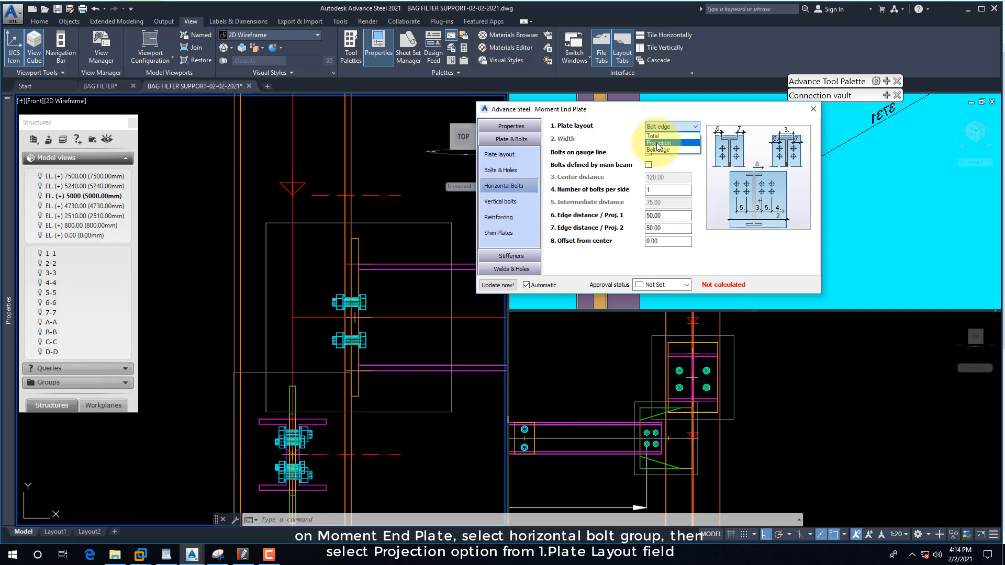
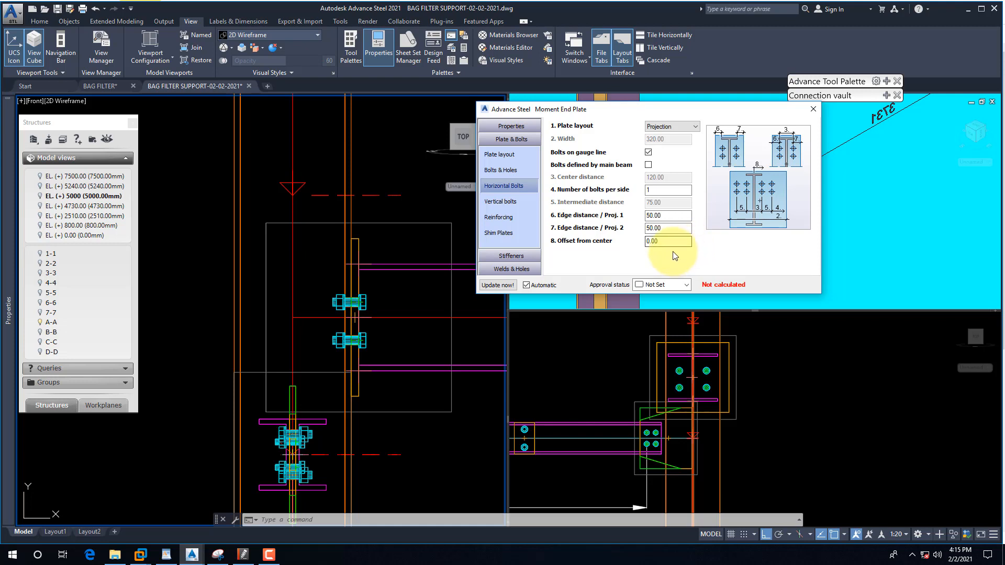
Set Edge distance / Proj. 2 of the horizontal bolts to 0
{"action": "double_click", "coordinate": [672, 218]}
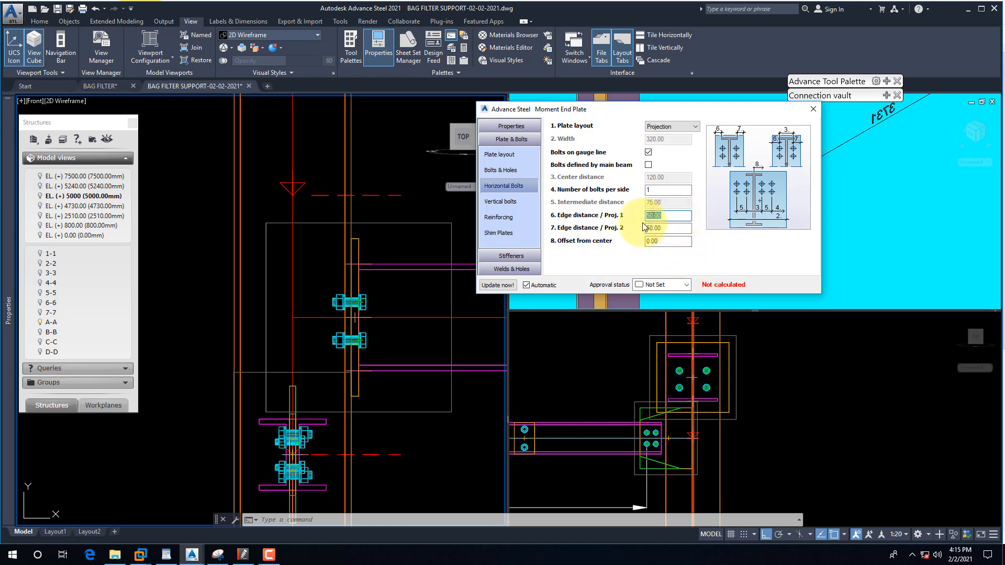
{"action": "double_click", "coordinate": [661, 228]}
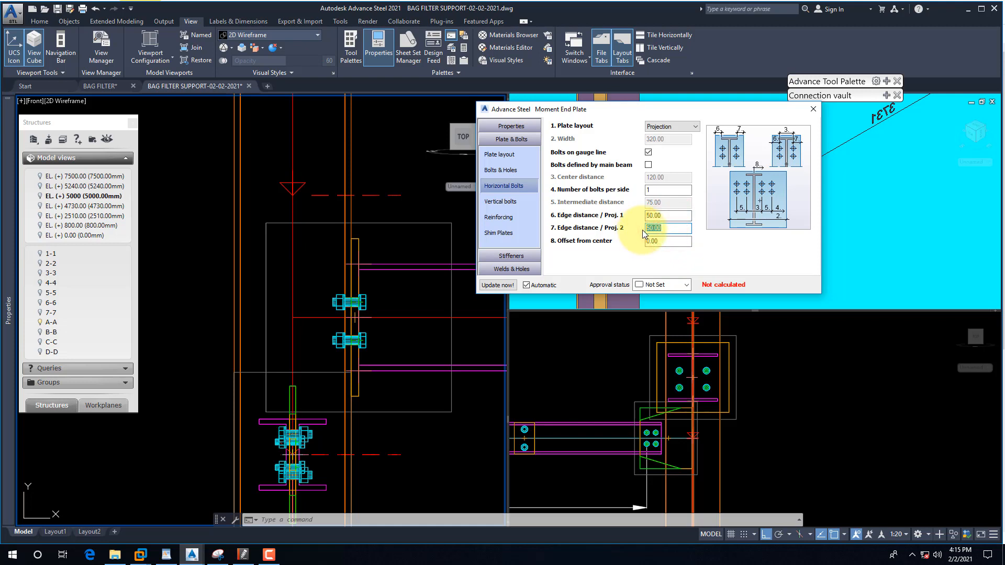
{"action": "double_click", "coordinate": [659, 215]}
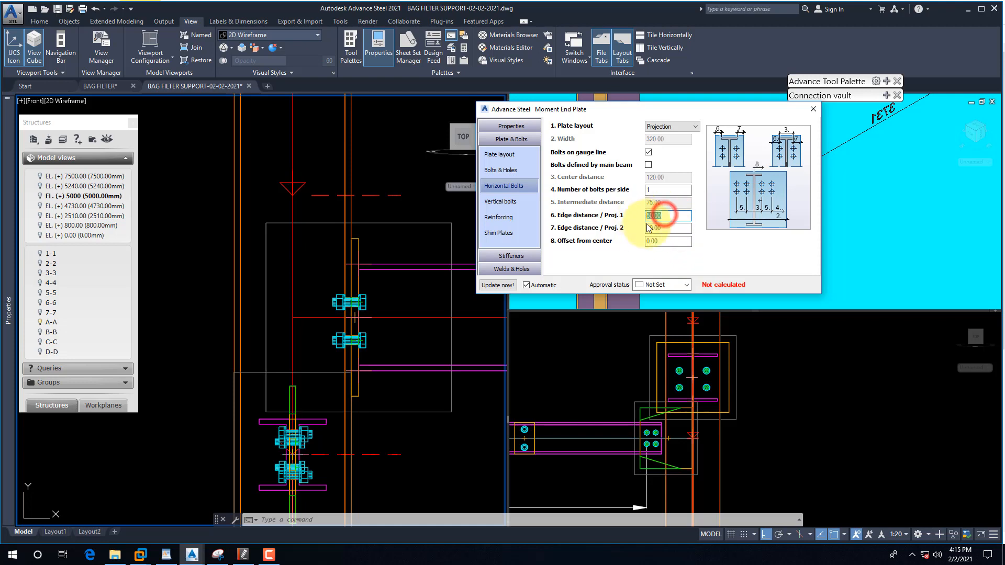
{"action": "double_click", "coordinate": [663, 228]}
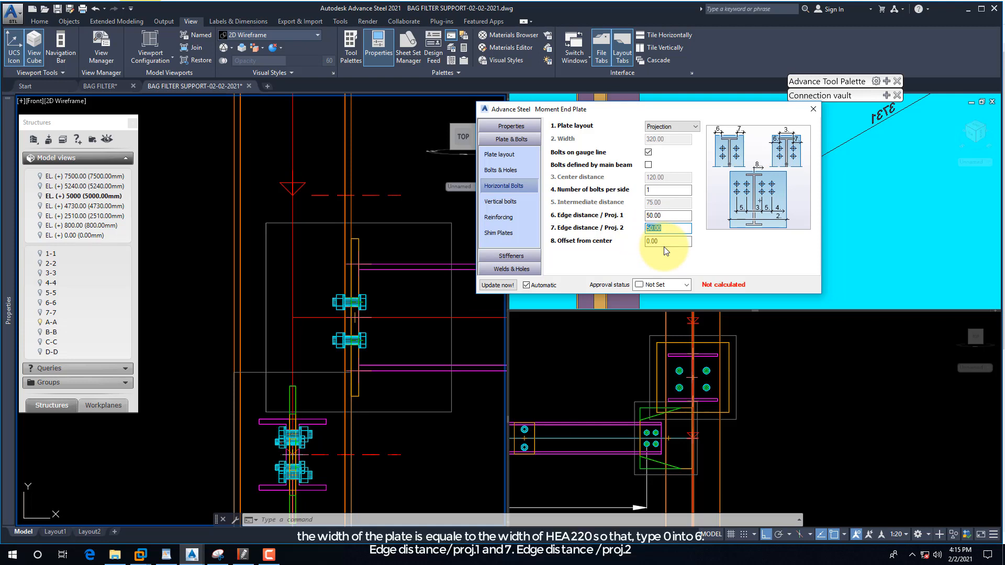
{"action": "type", "text": "0"}
{"action": "key", "text": "Return"}
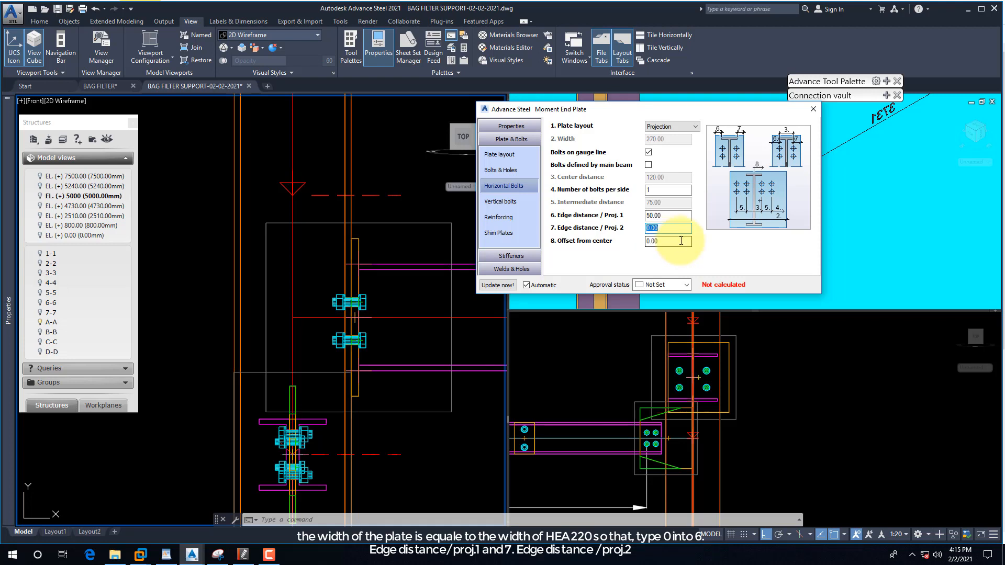
Set Edge distance / Proj. 1 of the horizontal bolts to 0 and check the plate outline in the Left view
{"action": "left_click", "coordinate": [680, 354]}
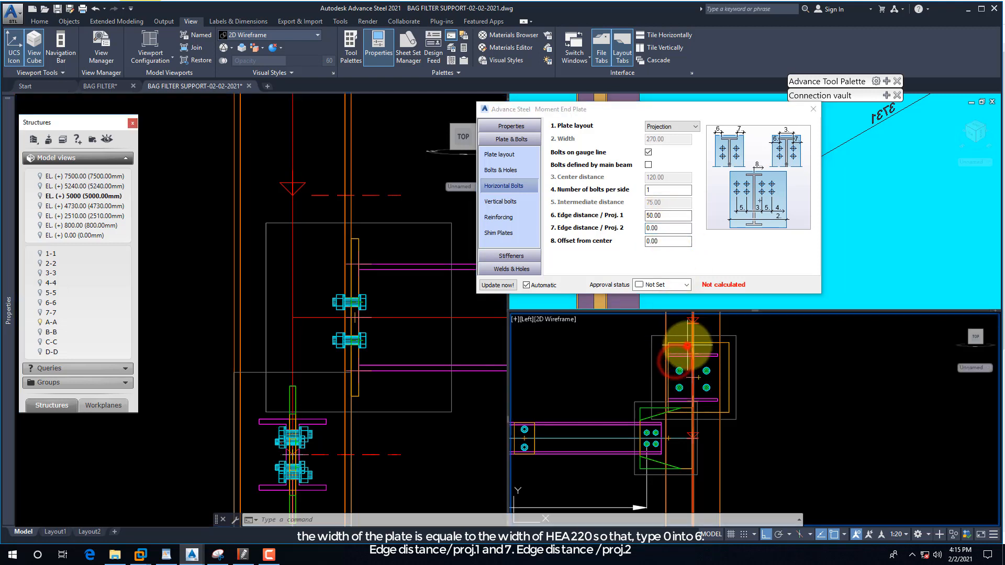
{"action": "scroll", "coordinate": [690, 348], "scroll_direction": "up", "scroll_amount": 2}
{"action": "scroll", "coordinate": [690, 348], "scroll_direction": "up", "scroll_amount": 3}
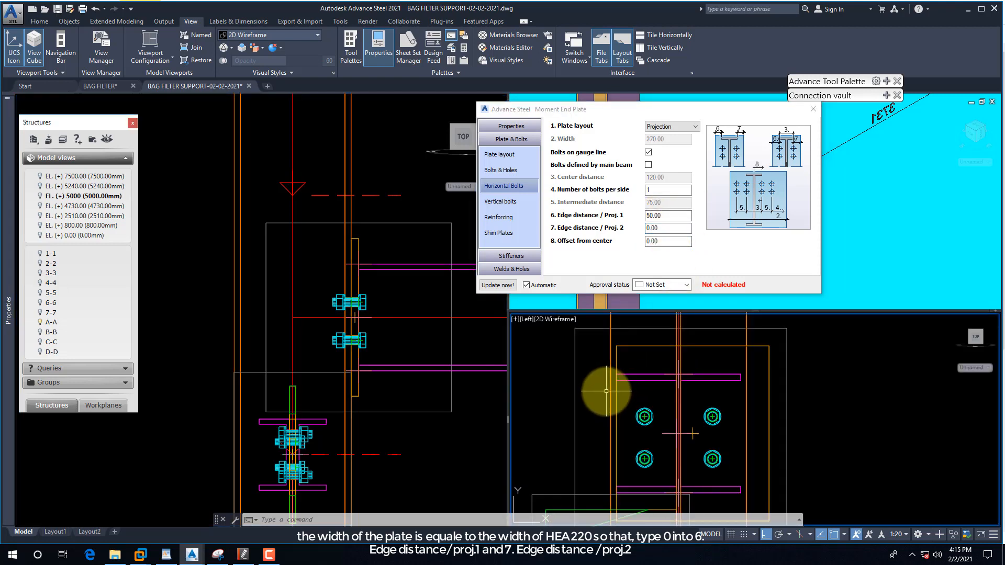
{"action": "left_click", "coordinate": [658, 216]}
{"action": "type", "text": "0"}
{"action": "key", "text": "Return"}
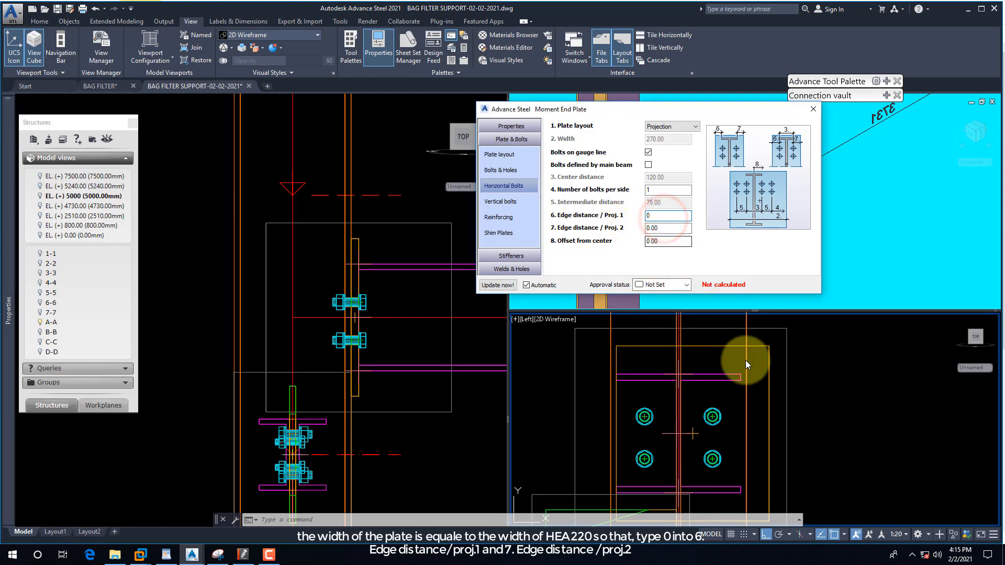
{"action": "scroll", "coordinate": [676, 359], "scroll_direction": "down", "scroll_amount": 2}
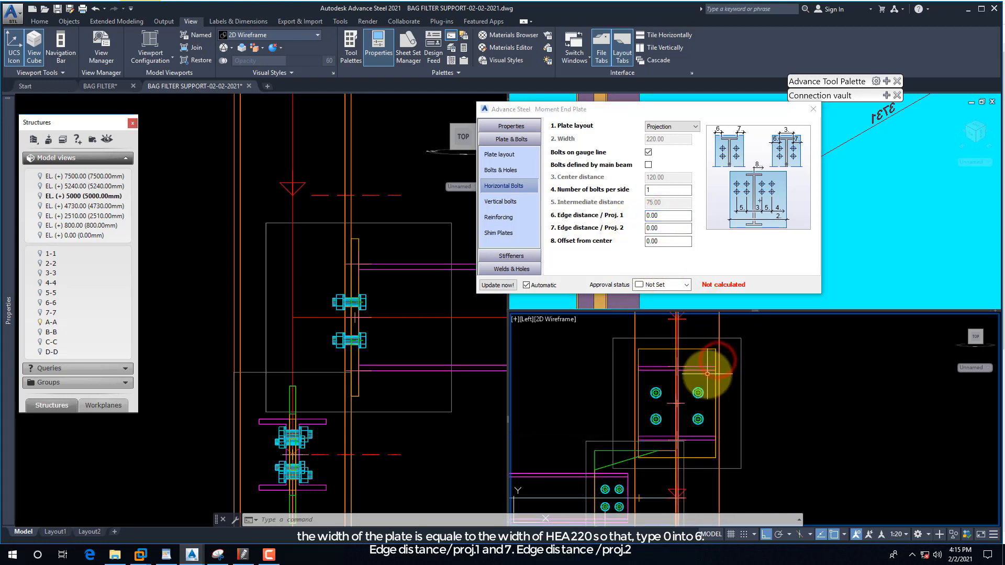
Set the main bolt layout of the moment end plate's vertical bolts to Centered
{"action": "left_click", "coordinate": [514, 203]}
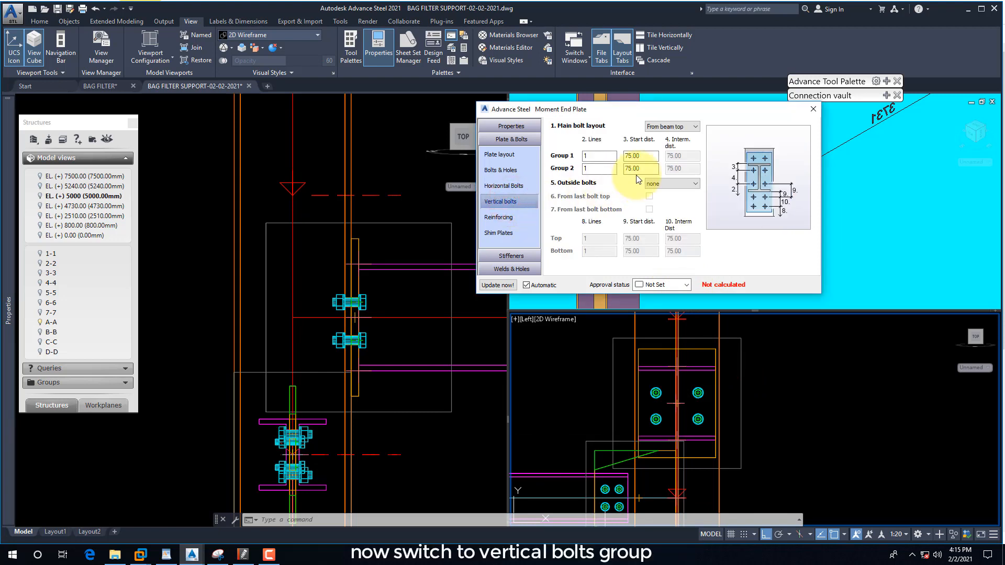
{"action": "left_click", "coordinate": [660, 127]}
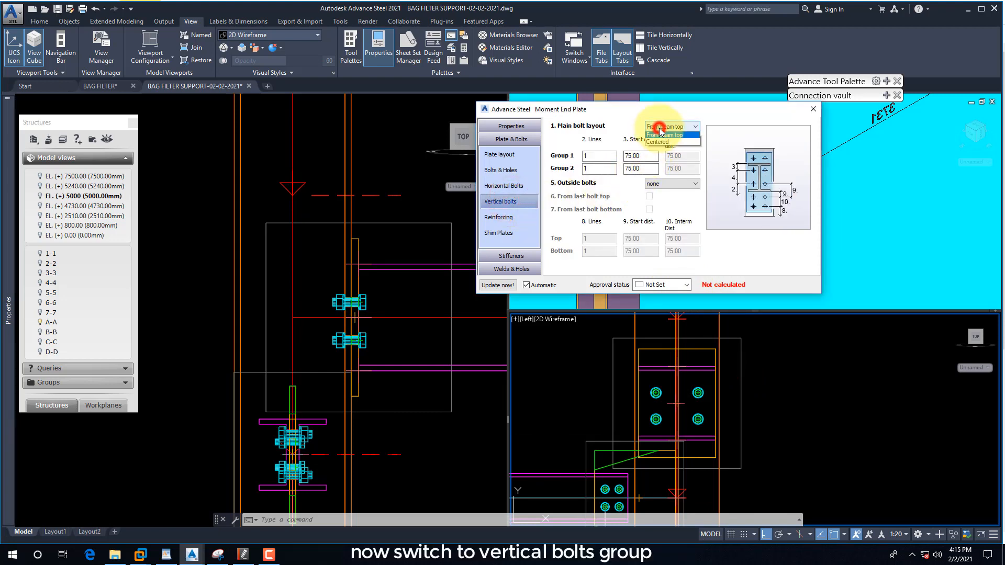
{"action": "left_click", "coordinate": [658, 144]}
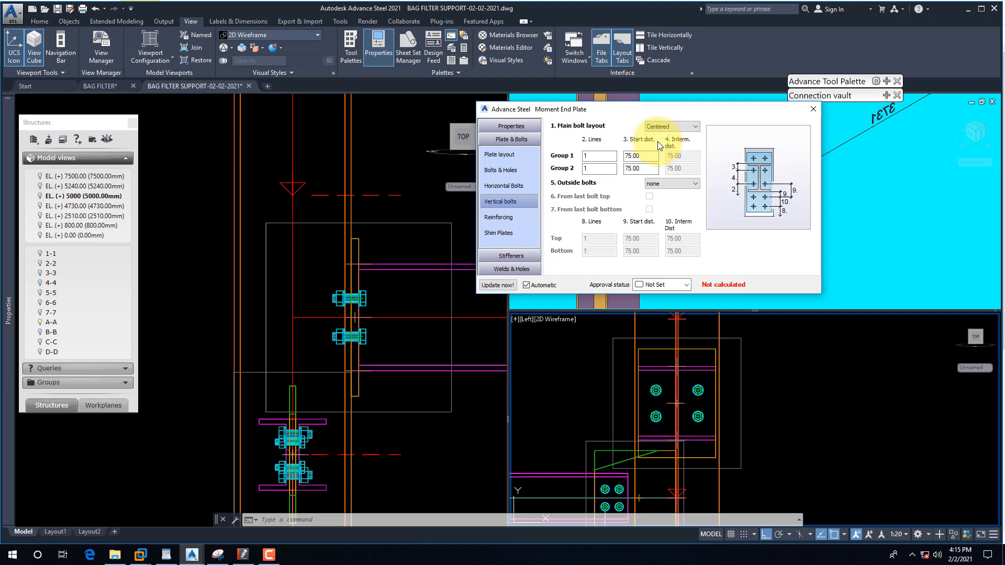
Switch the main bolt layout to From beam top and back to Centered to compare the bolt positions
{"action": "left_click_drag", "start_coordinate": [649, 155], "coordinate": [619, 157]}
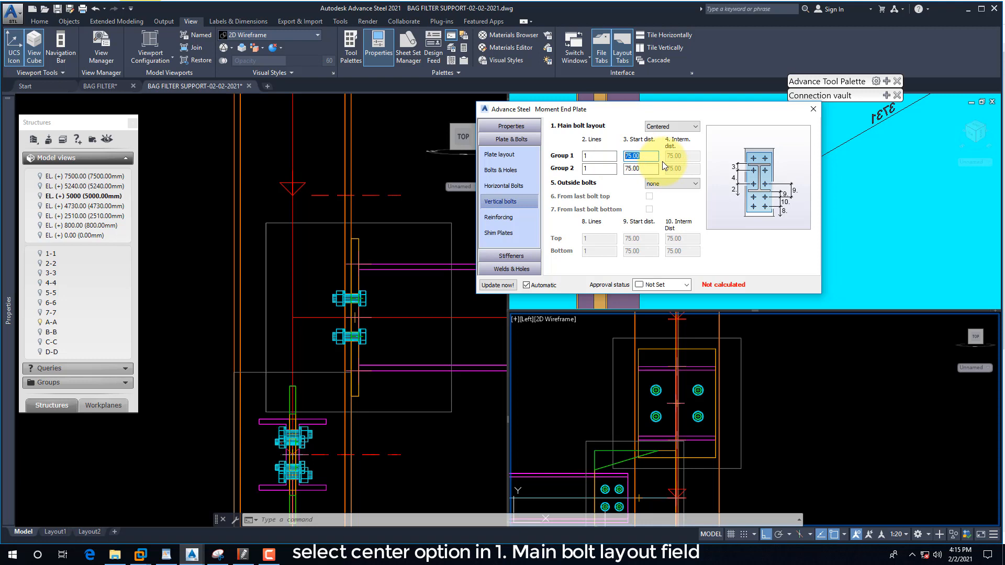
{"action": "left_click", "coordinate": [658, 126]}
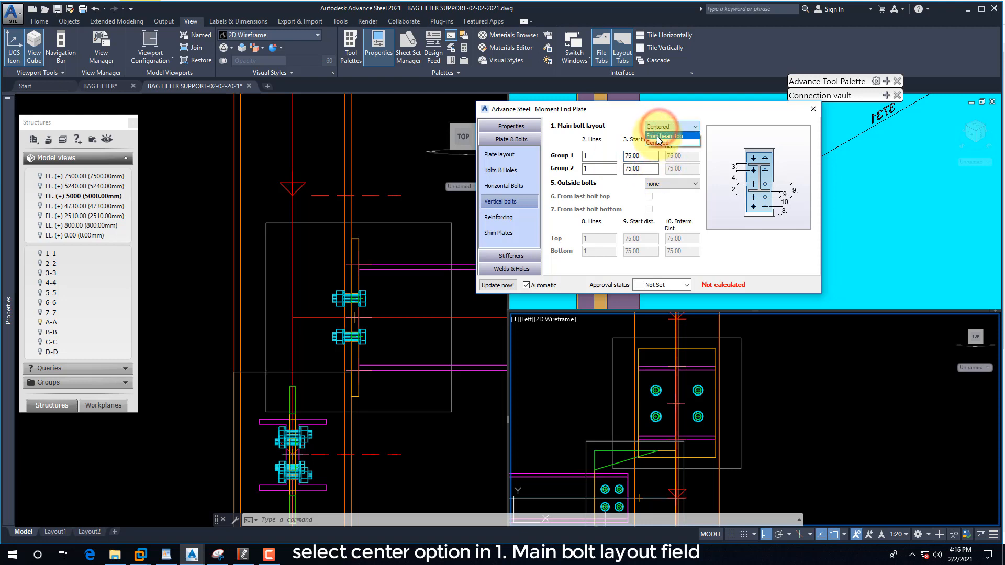
{"action": "left_click", "coordinate": [661, 136]}
{"action": "left_click", "coordinate": [660, 126]}
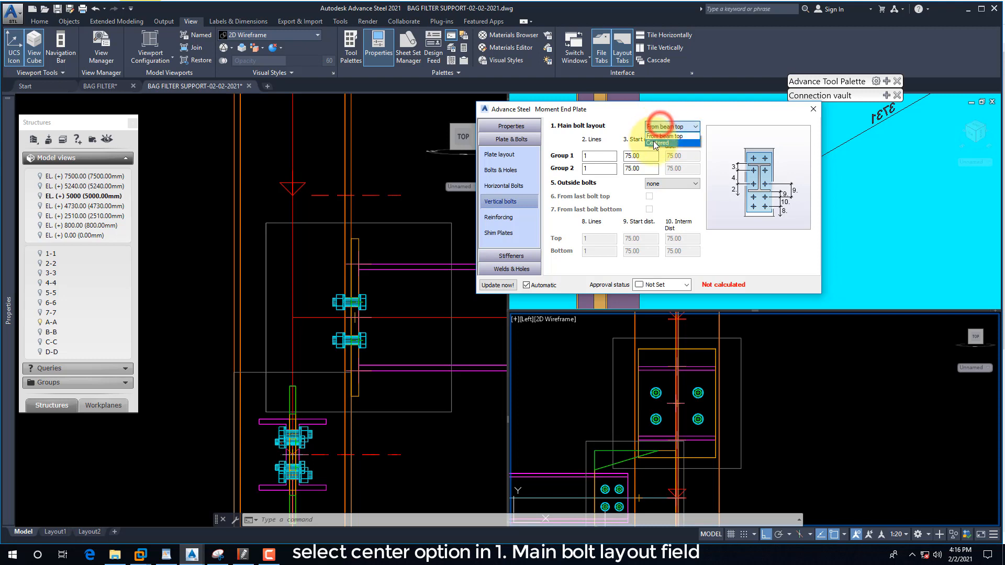
{"action": "left_click", "coordinate": [654, 144]}
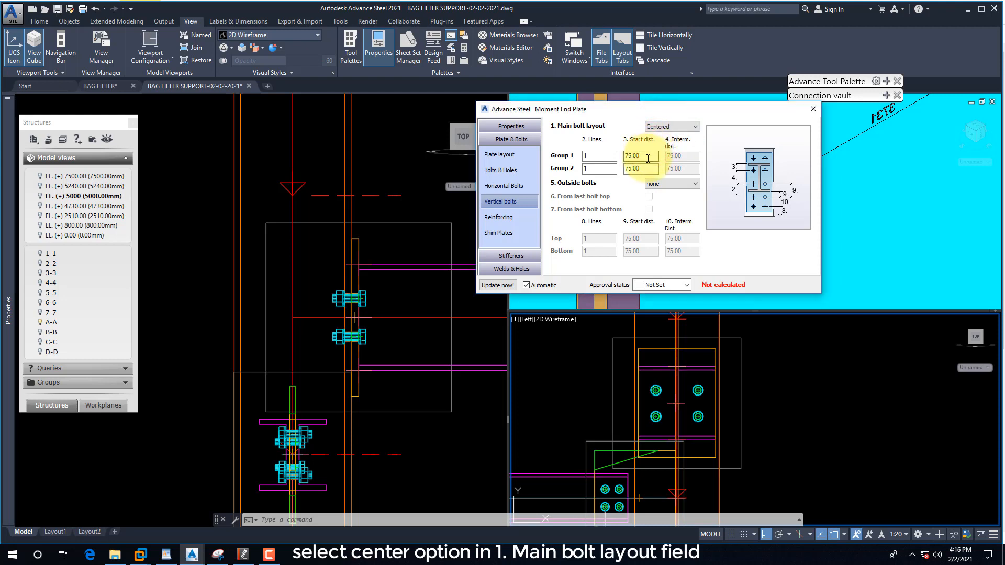
Set the start distance of vertical bolt Group 1 to 0 and of Group 2 to 50
{"action": "left_click_drag", "start_coordinate": [647, 155], "coordinate": [624, 157]}
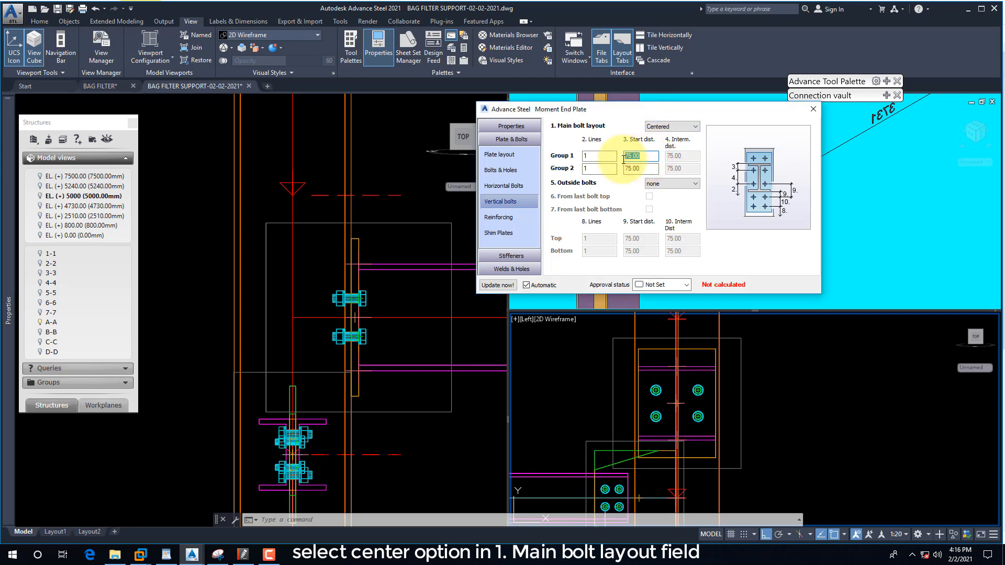
{"action": "type", "text": "1"}
{"action": "double_click", "coordinate": [625, 156]}
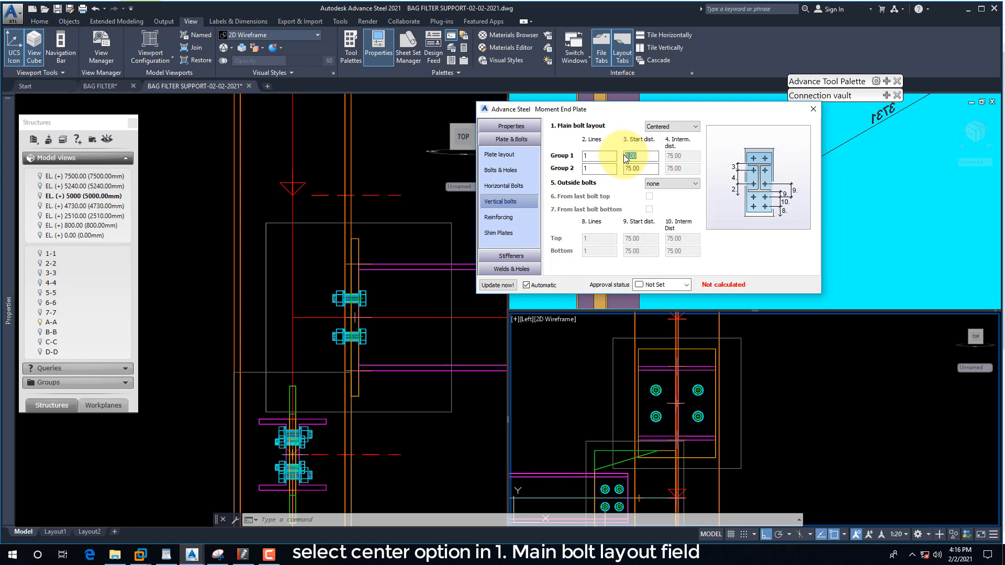
{"action": "left_click_drag", "start_coordinate": [645, 169], "coordinate": [619, 169]}
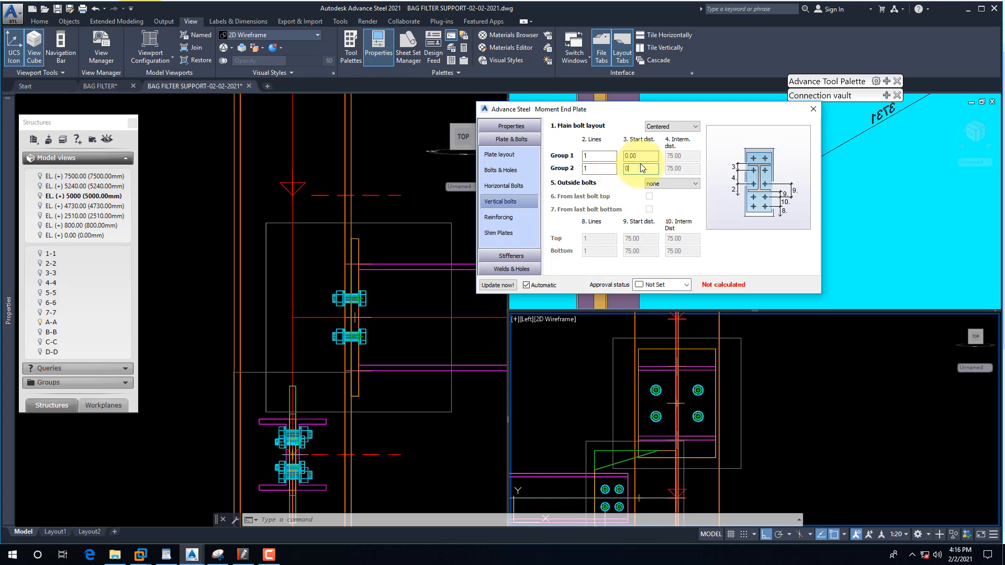
{"action": "type", "text": "0"}
{"action": "key", "text": "Return"}
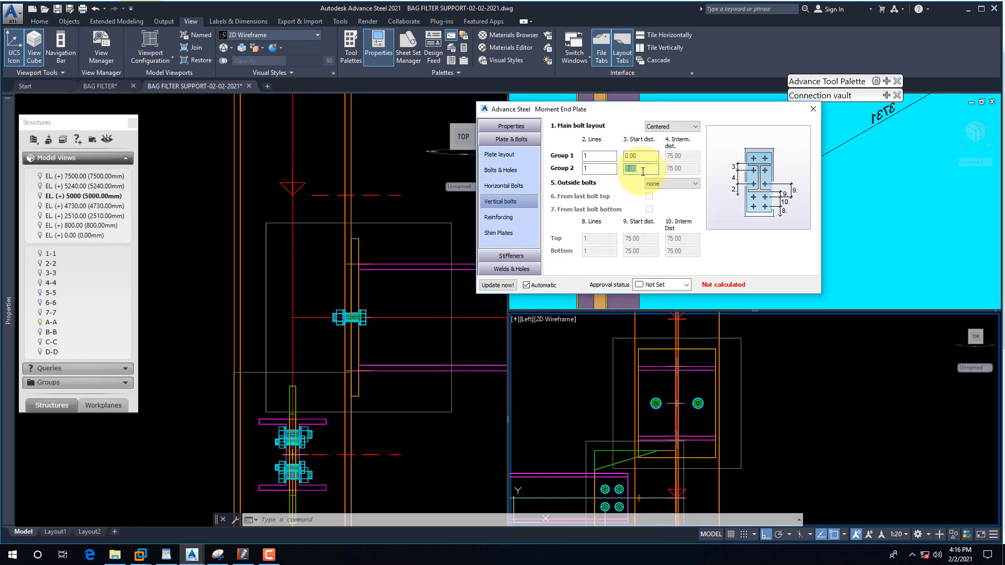
{"action": "left_click", "coordinate": [637, 155]}
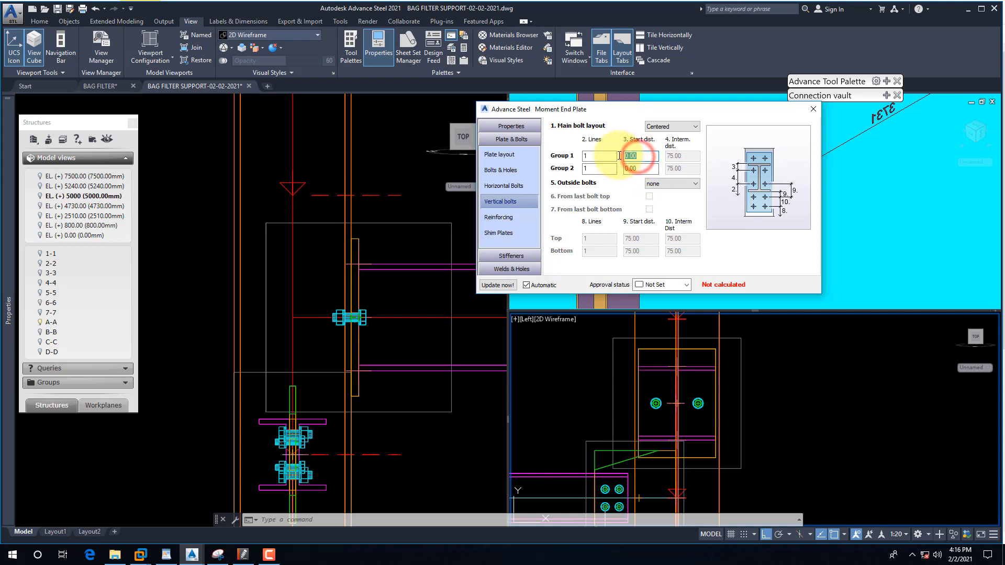
{"action": "left_click", "coordinate": [638, 169]}
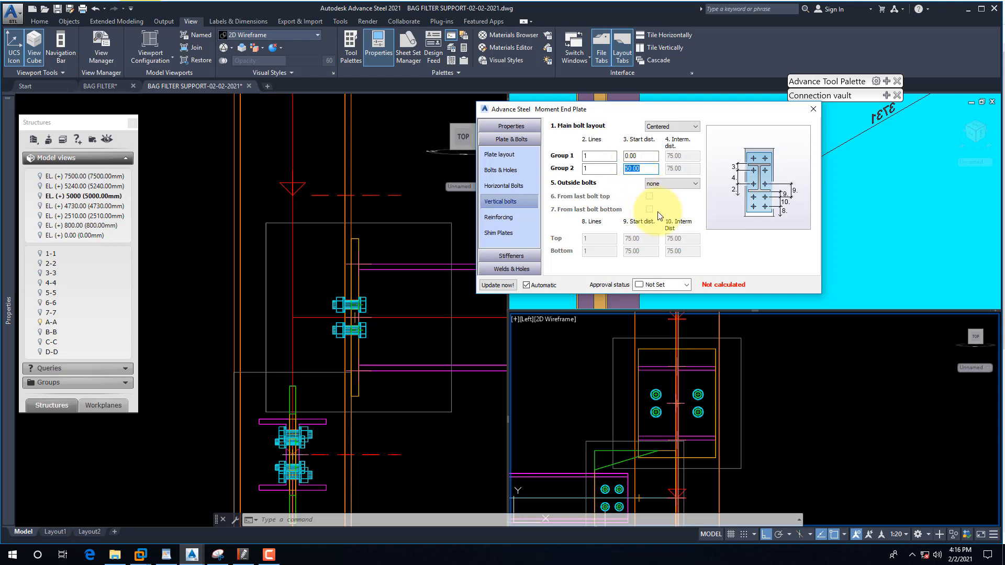
Check the bolt spacing of detail 2 in the BAG FILTER-SHT-02-SHT-02 PDF and set the Group 2 start distance to 90
{"action": "mouse_move", "coordinate": [242, 555]}
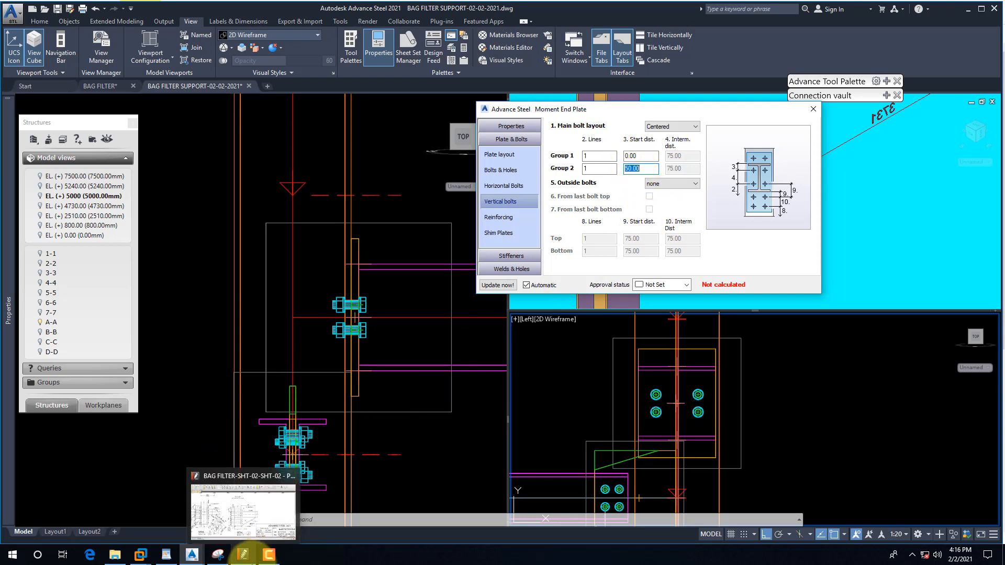
{"action": "left_click", "coordinate": [268, 555]}
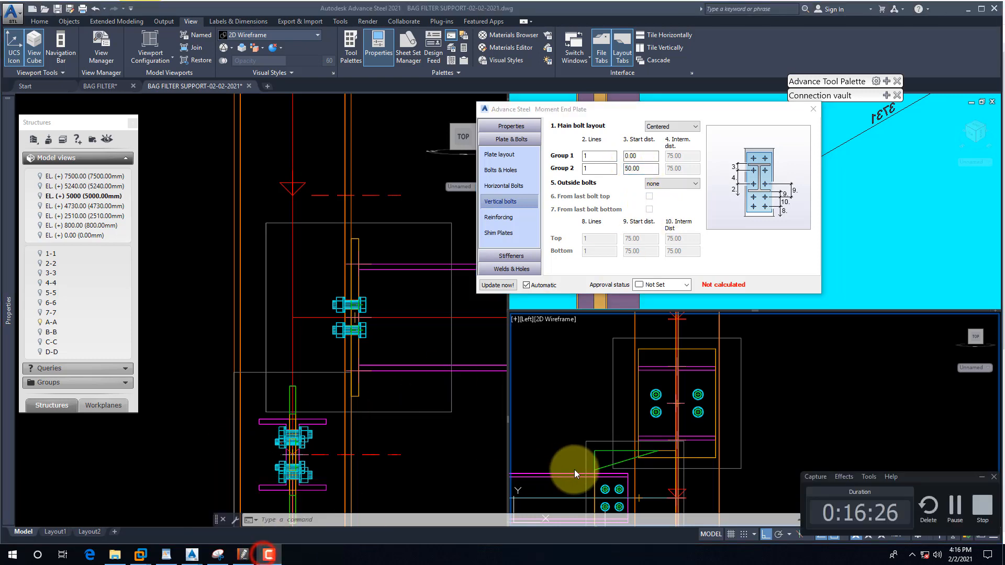
{"action": "left_click", "coordinate": [980, 476]}
{"action": "left_click", "coordinate": [243, 555]}
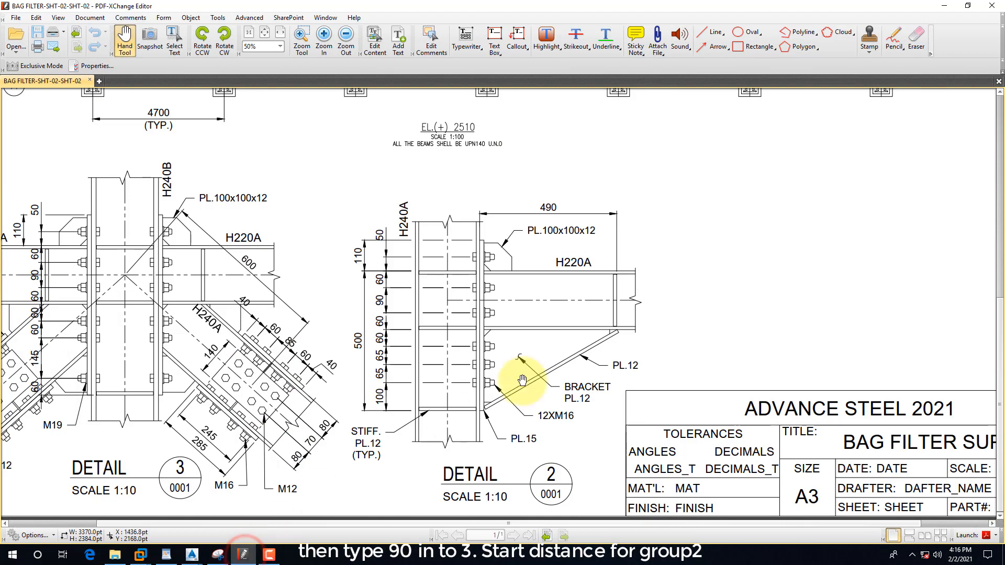
{"action": "left_click", "coordinate": [937, 4]}
{"action": "double_click", "coordinate": [641, 168]}
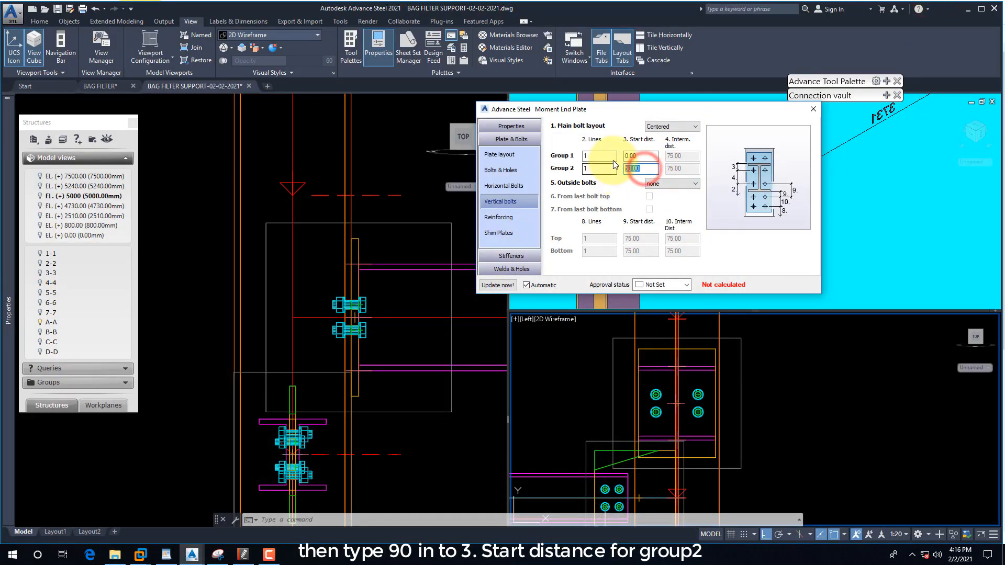
{"action": "type", "text": "90"}
{"action": "key", "text": "Return"}
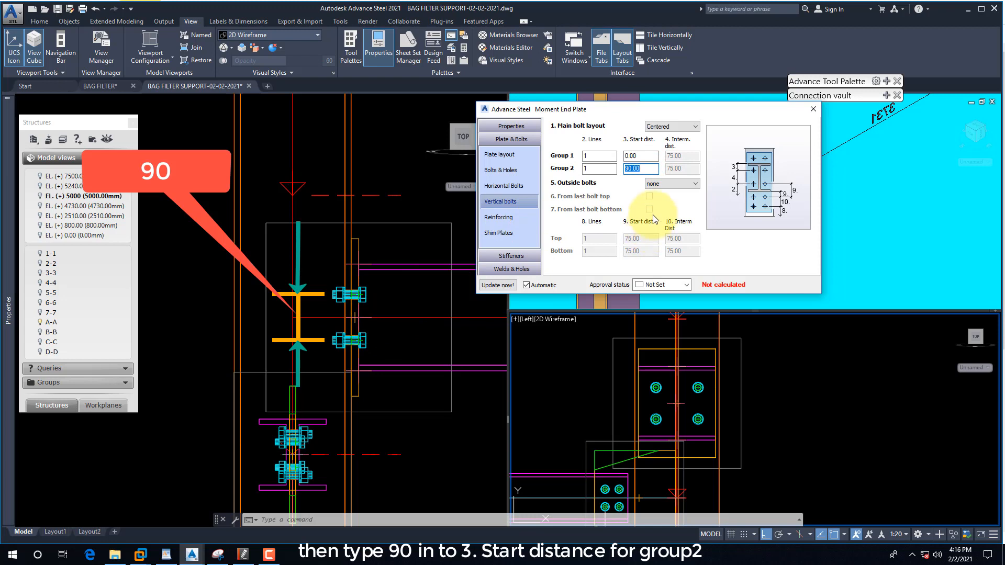
Try the Top option and the Bottom option for the end plate's outside bolts
{"action": "left_click", "coordinate": [662, 185]}
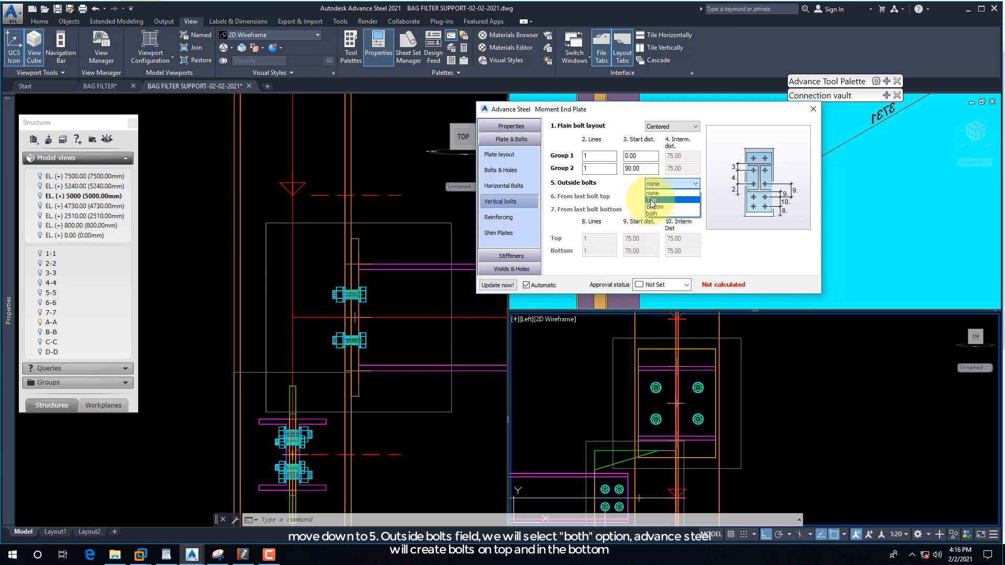
{"action": "left_click", "coordinate": [652, 201]}
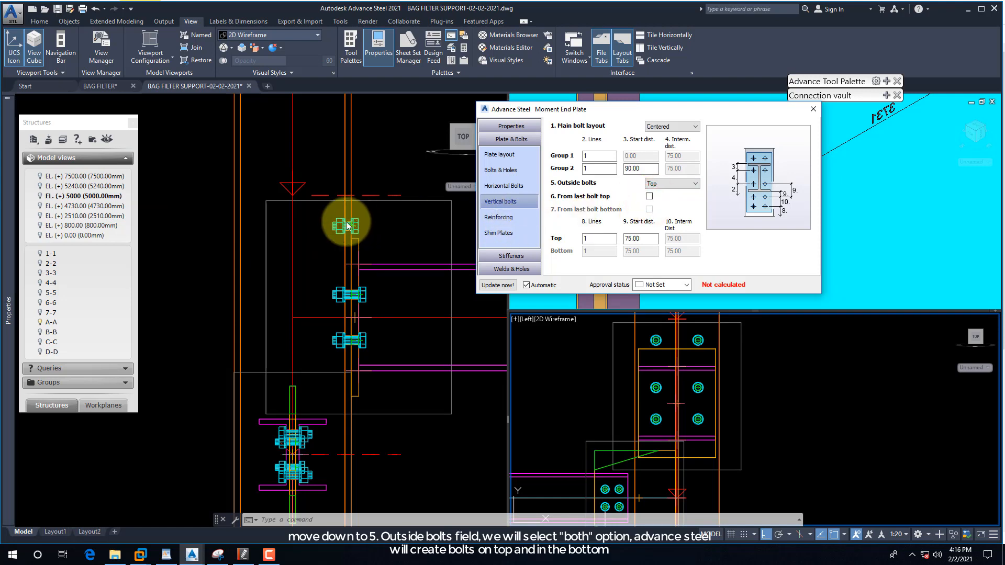
{"action": "left_click", "coordinate": [658, 183]}
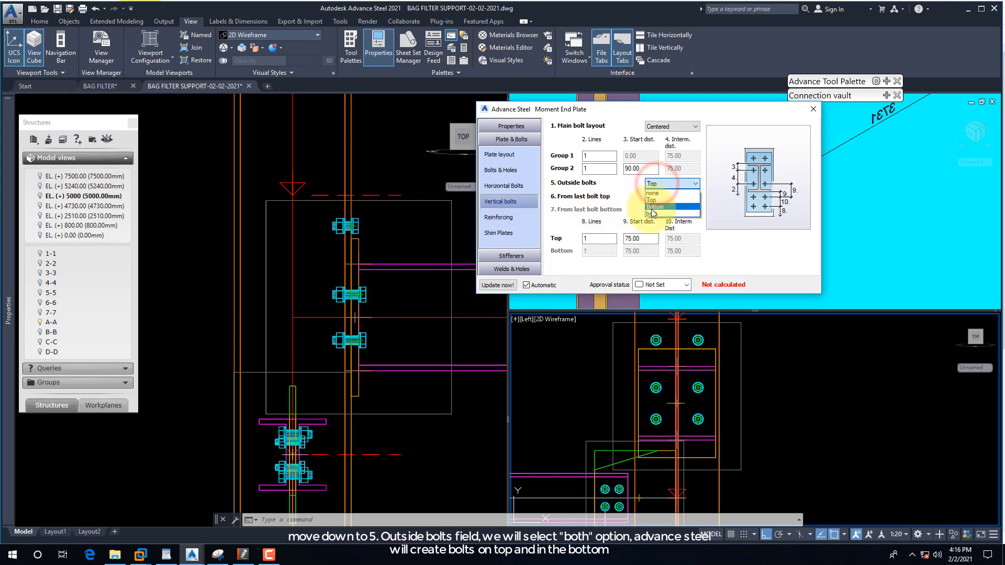
{"action": "left_click", "coordinate": [654, 207]}
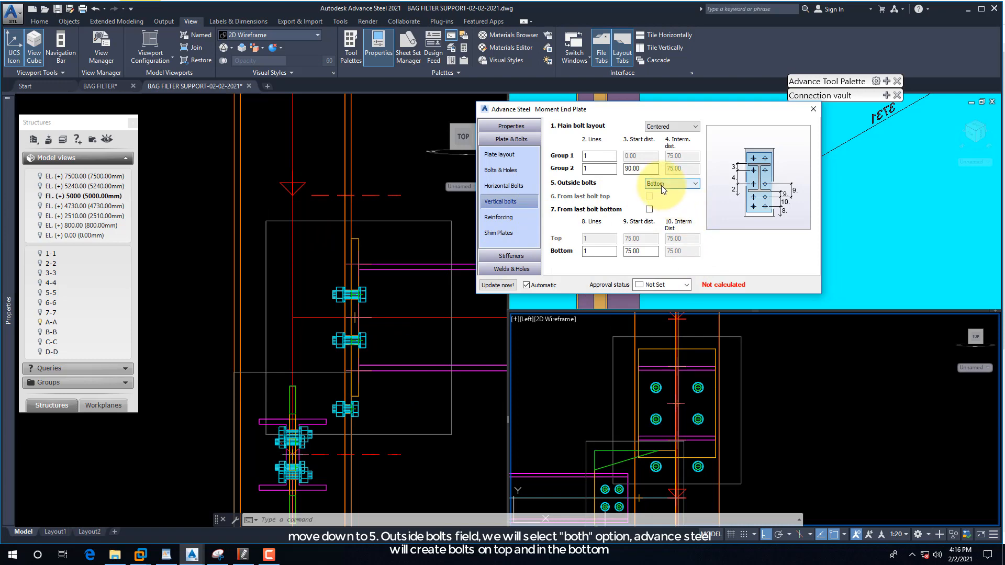
Examine the bottom outside bolts of the end plate from the side in the 3D view
{"action": "left_click_drag", "start_coordinate": [643, 109], "coordinate": [550, 329]}
{"action": "left_click", "coordinate": [732, 196]}
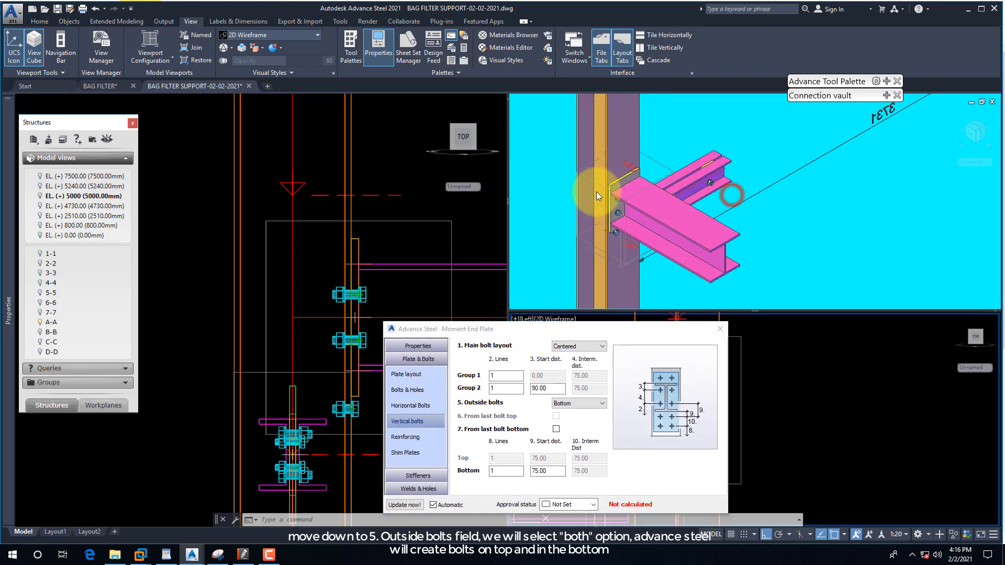
{"action": "scroll", "coordinate": [596, 191], "scroll_direction": "up", "scroll_amount": 4}
{"action": "middle_click_drag", "start_coordinate": [616, 193], "coordinate": [568, 166], "text": "shift"}
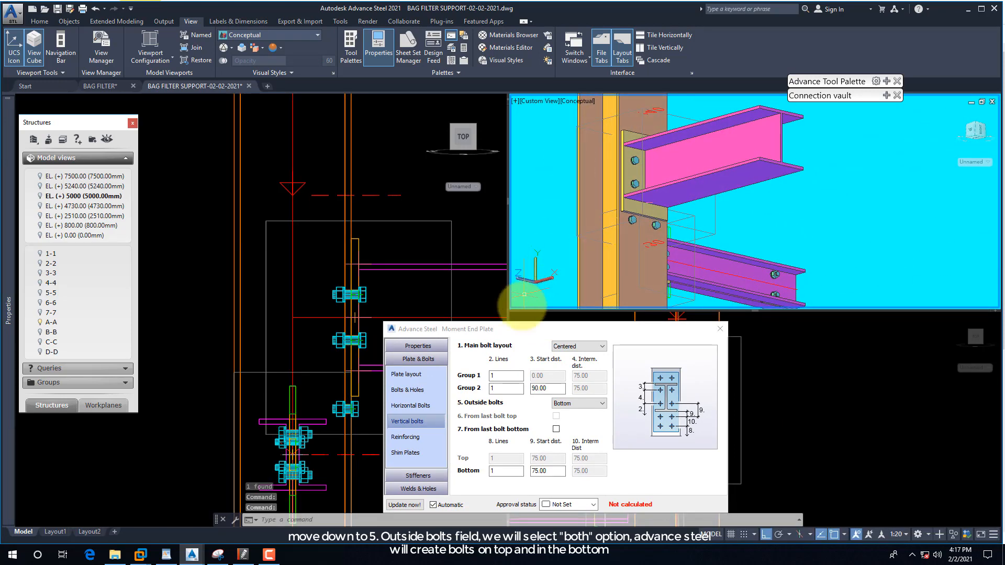
{"action": "left_click_drag", "start_coordinate": [520, 333], "coordinate": [178, 34]}
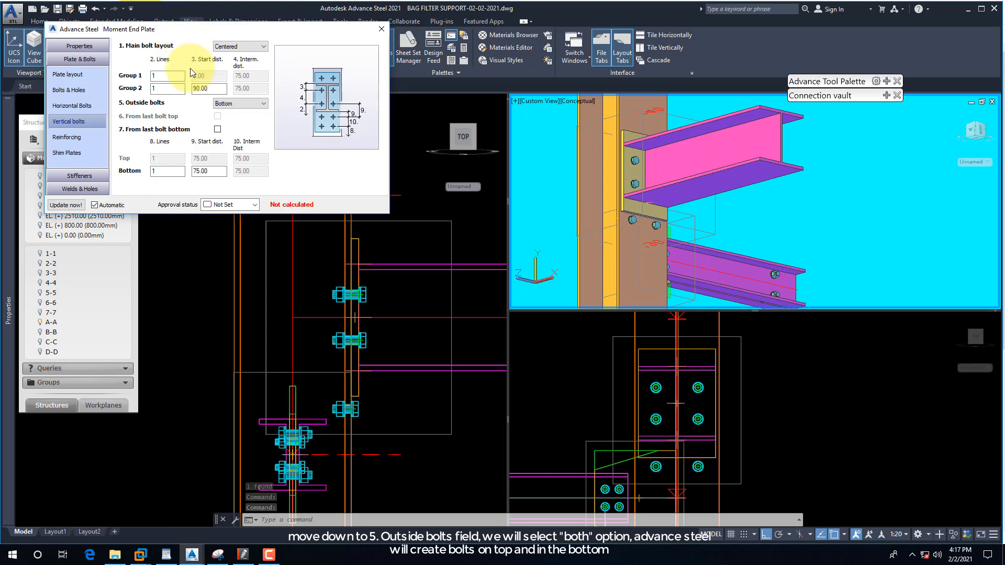
Set the outside bolts to both and check the top and bottom rows in the front view
{"action": "left_click", "coordinate": [232, 103]}
{"action": "left_click", "coordinate": [225, 132]}
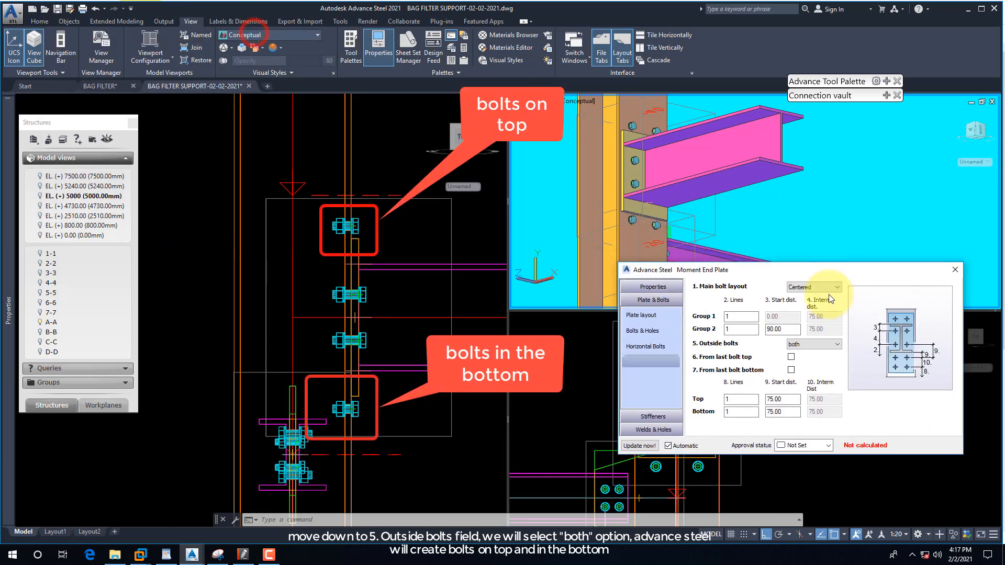
{"action": "left_click_drag", "start_coordinate": [828, 272], "coordinate": [262, 20]}
{"action": "left_click", "coordinate": [396, 230]}
{"action": "scroll", "coordinate": [325, 339], "scroll_direction": "down", "scroll_amount": 3}
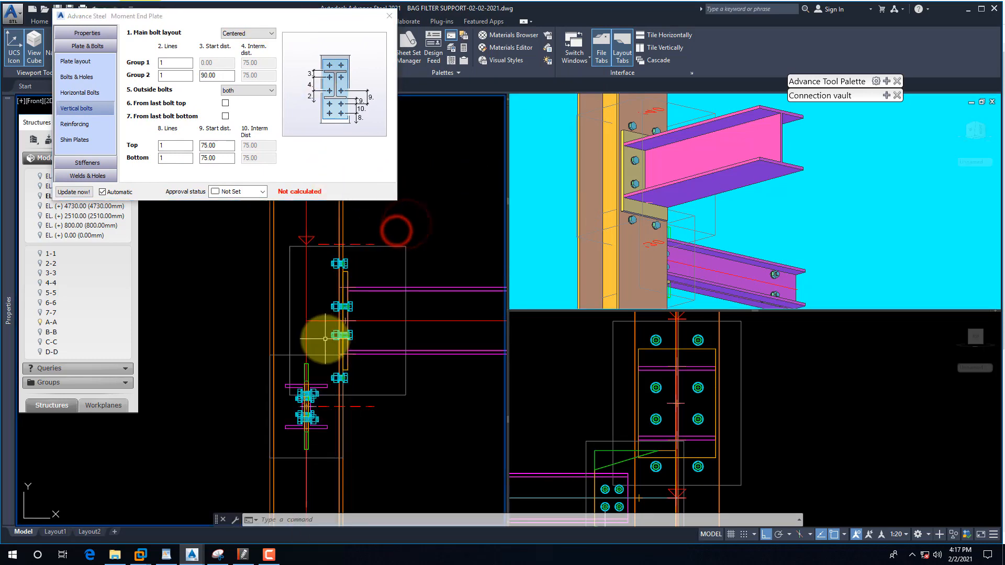
{"action": "scroll", "coordinate": [386, 318], "scroll_direction": "up", "scroll_amount": 1}
{"action": "scroll", "coordinate": [366, 377], "scroll_direction": "up", "scroll_amount": 1}
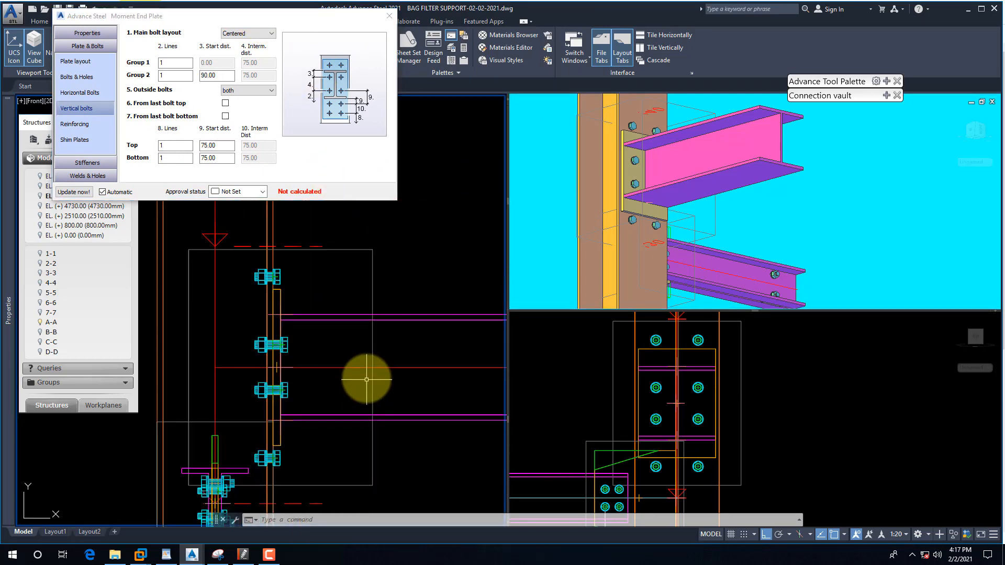
Check detail 2's bolt spacing in the BAG FILTER-SHT-02-SHT-02 PDF and set the top outside bolts' start distance to 50
{"action": "left_click", "coordinate": [611, 379]}
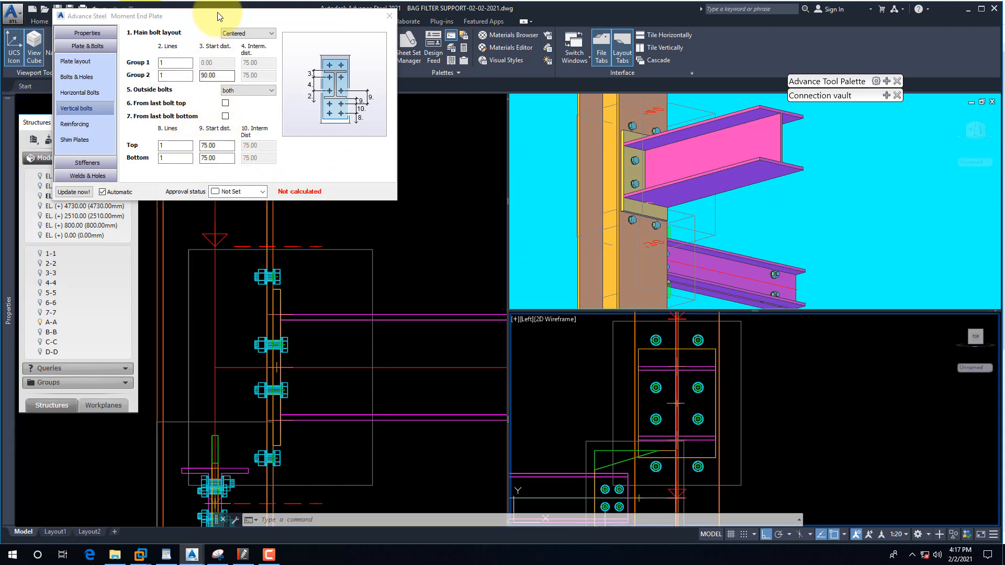
{"action": "left_click_drag", "start_coordinate": [218, 13], "coordinate": [339, 48]}
{"action": "left_click", "coordinate": [345, 111]}
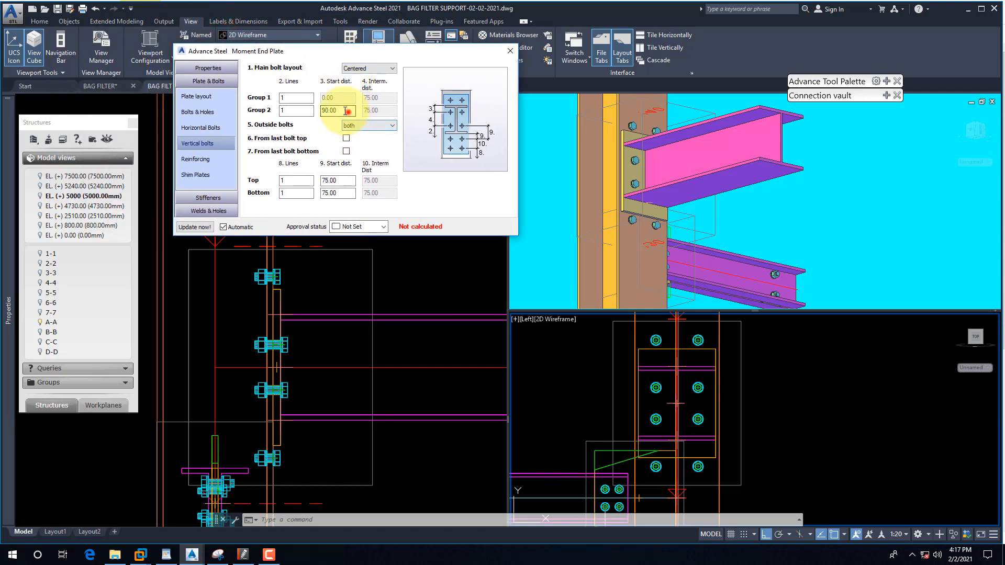
{"action": "double_click", "coordinate": [345, 111]}
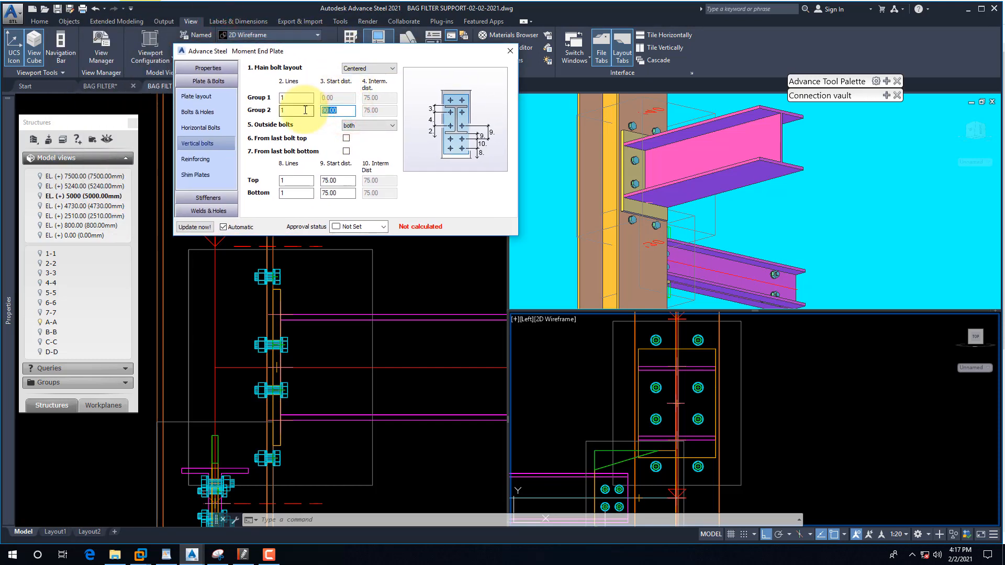
{"action": "left_click", "coordinate": [295, 182]}
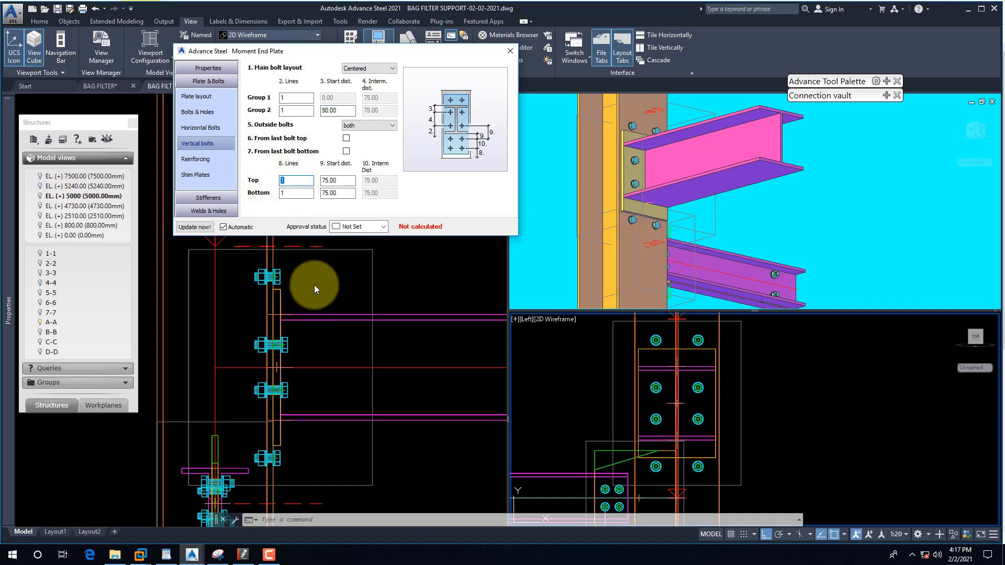
{"action": "double_click", "coordinate": [337, 180]}
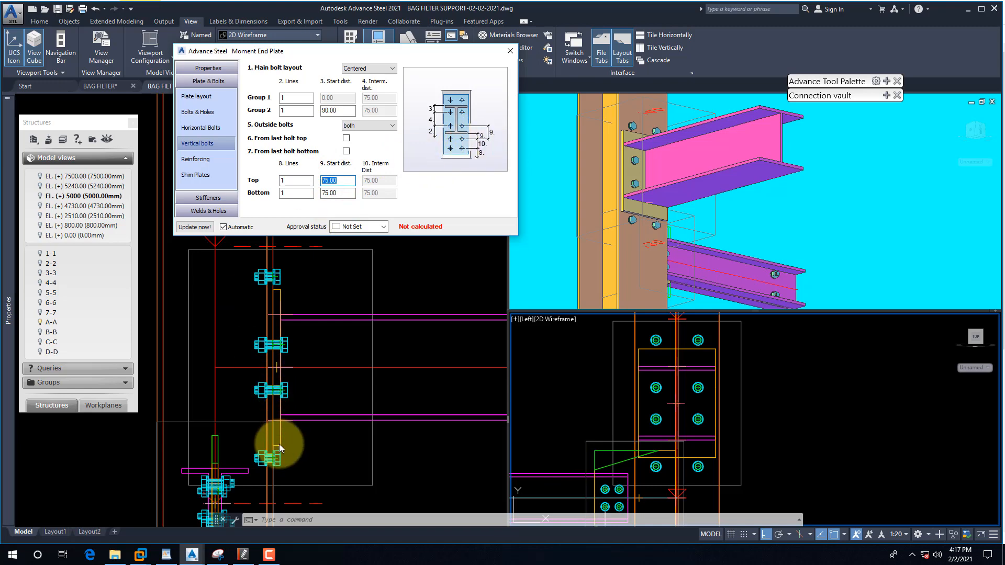
{"action": "left_click", "coordinate": [243, 556]}
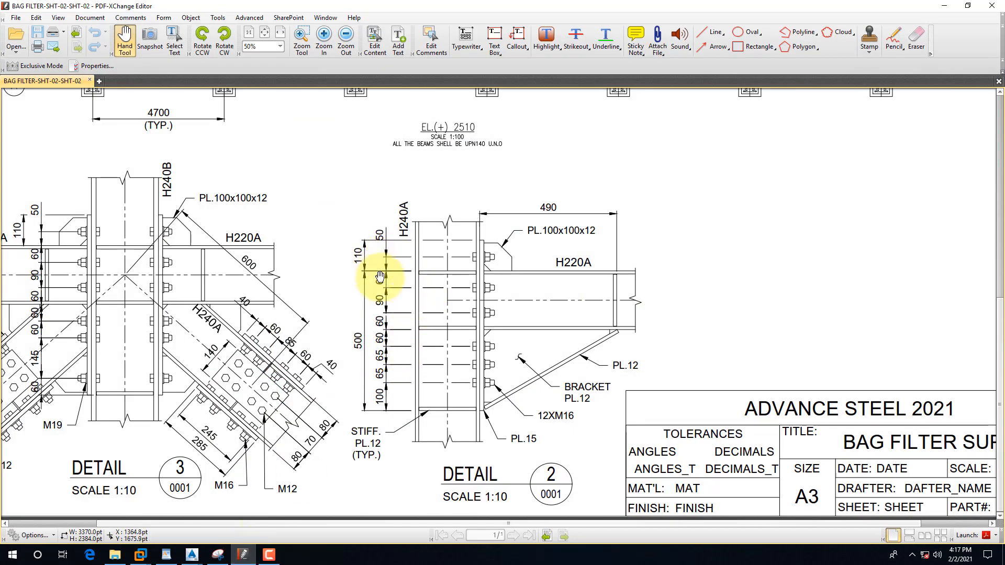
{"action": "left_click", "coordinate": [935, 7]}
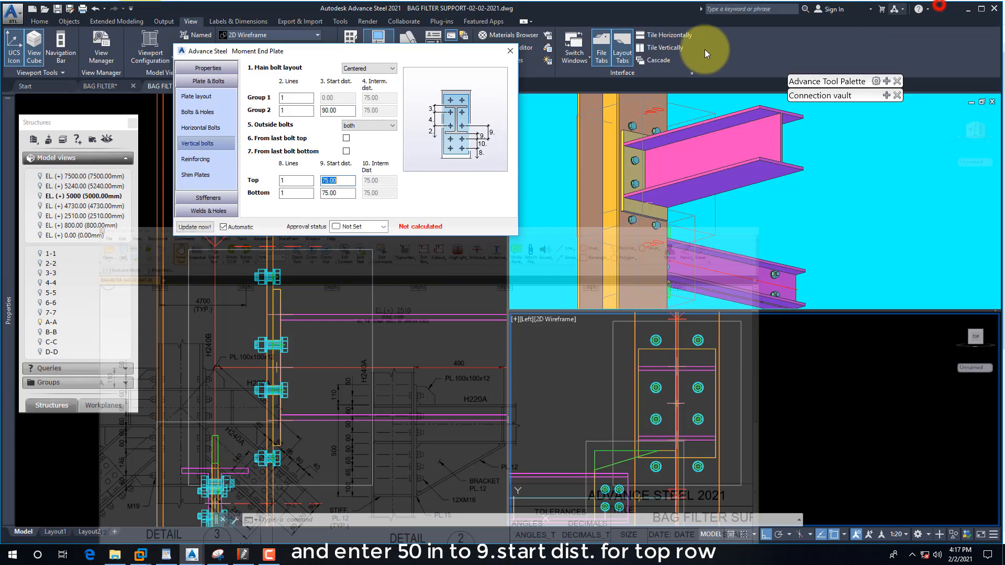
{"action": "double_click", "coordinate": [339, 179]}
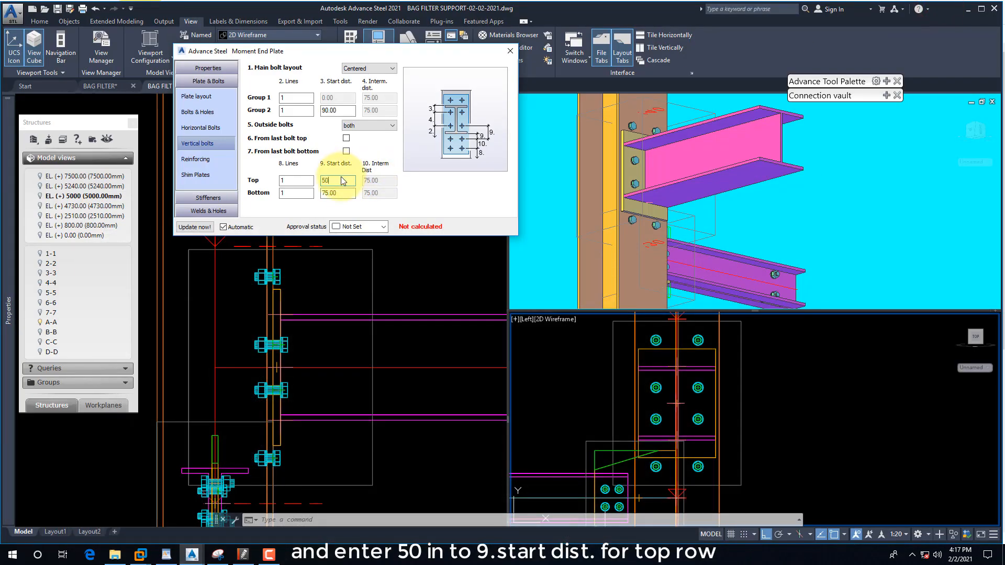
{"action": "type", "text": "50"}
{"action": "key", "text": "Return"}
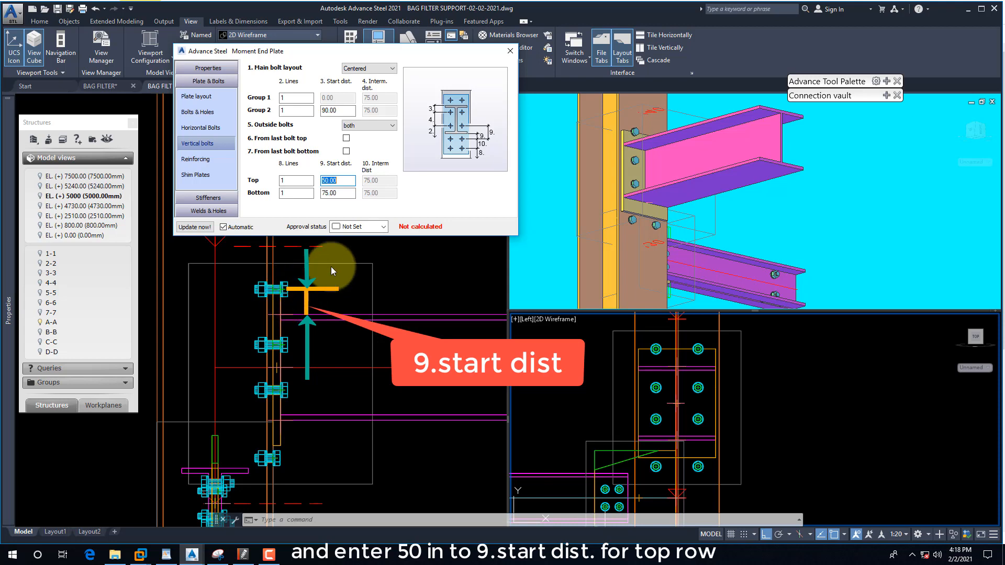
Set the bottom outside bolts to 3 lines and check the added rows in the front view
{"action": "double_click", "coordinate": [292, 193]}
{"action": "type", "text": "3"}
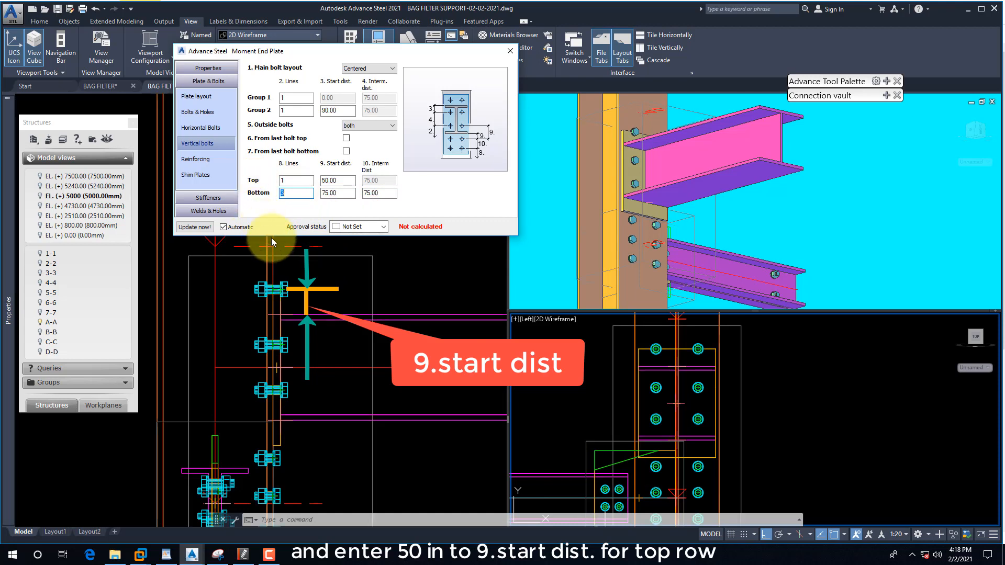
{"action": "left_click", "coordinate": [331, 345]}
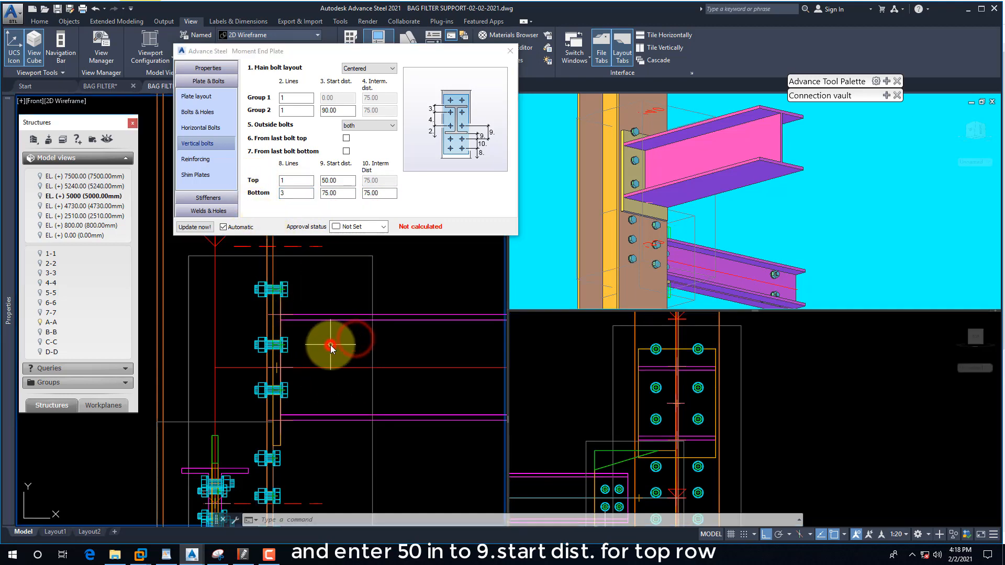
{"action": "scroll", "coordinate": [331, 346], "scroll_direction": "down", "scroll_amount": 2}
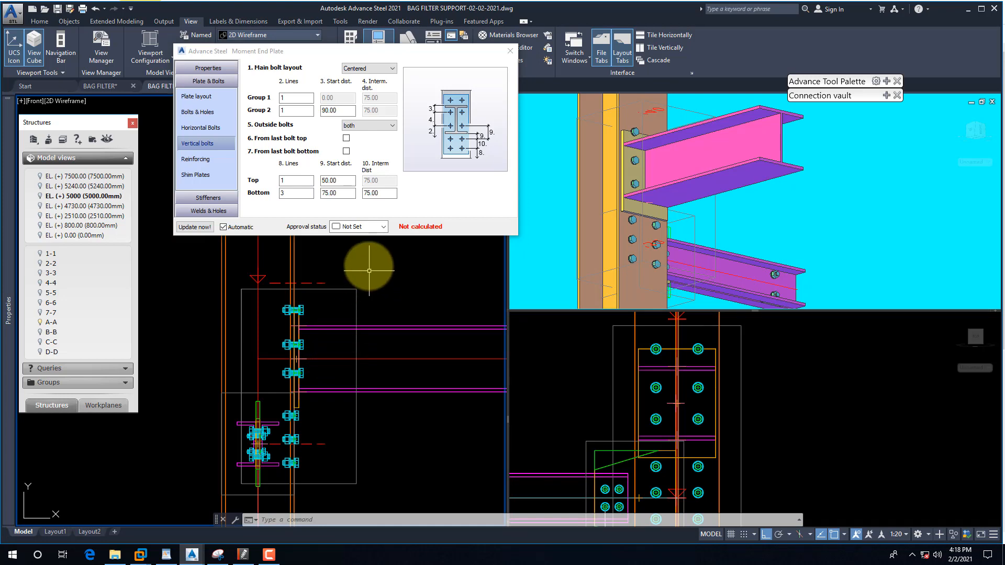
Try the Total option for the end plate's height layout, then set it to By bolts
{"action": "left_click_drag", "start_coordinate": [339, 194], "coordinate": [314, 193]}
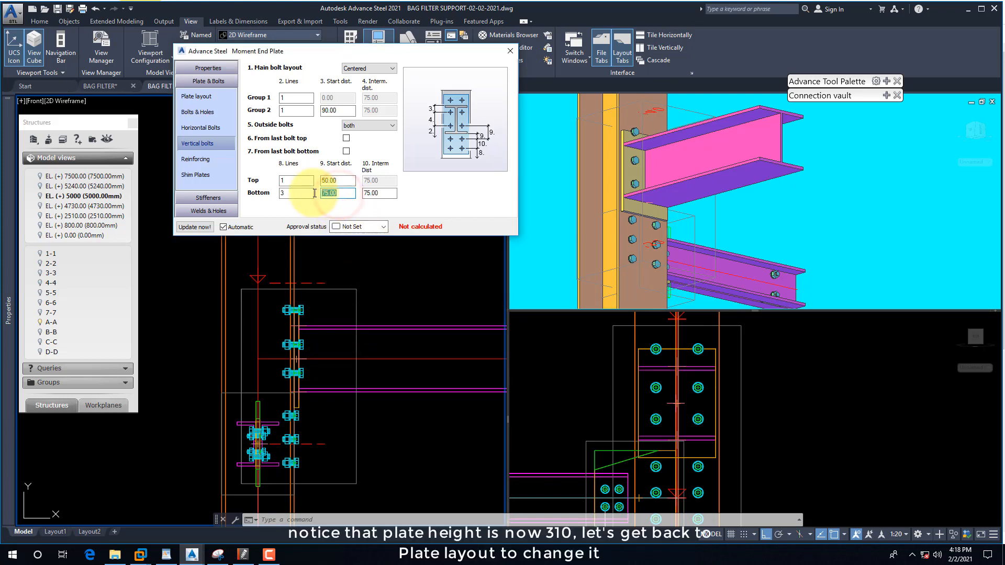
{"action": "left_click", "coordinate": [203, 97]}
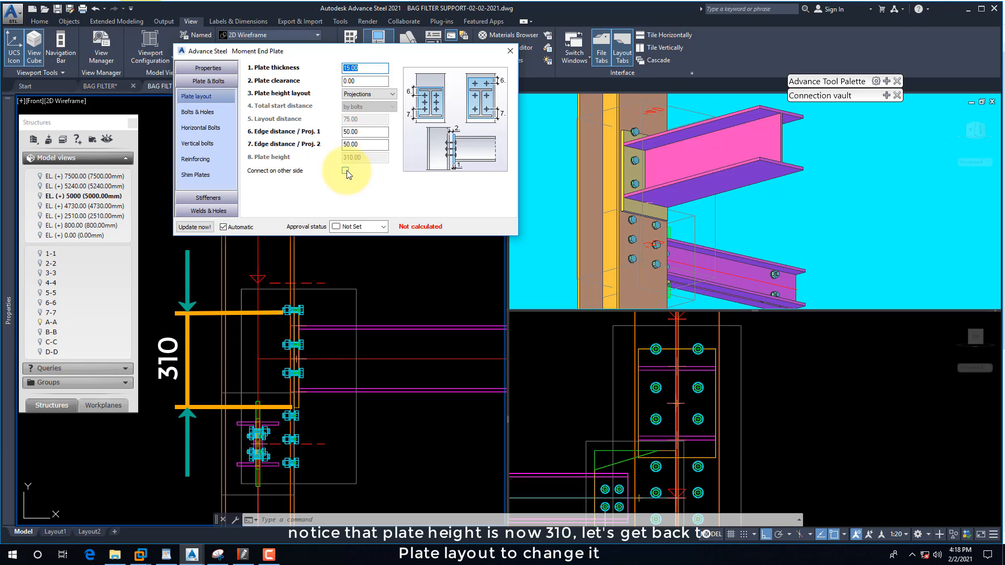
{"action": "left_click", "coordinate": [363, 97]}
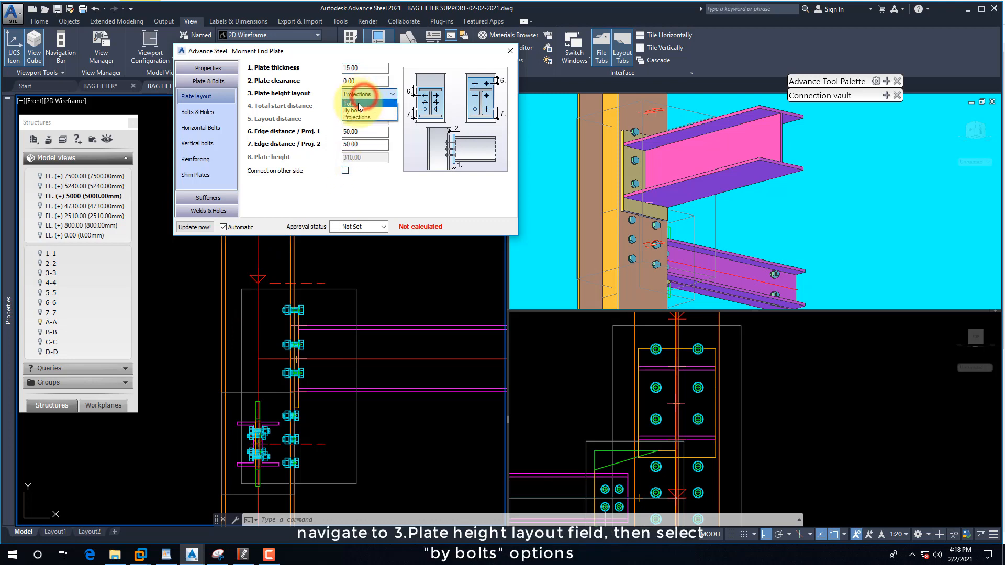
{"action": "left_click", "coordinate": [357, 103]}
{"action": "left_click", "coordinate": [358, 95]}
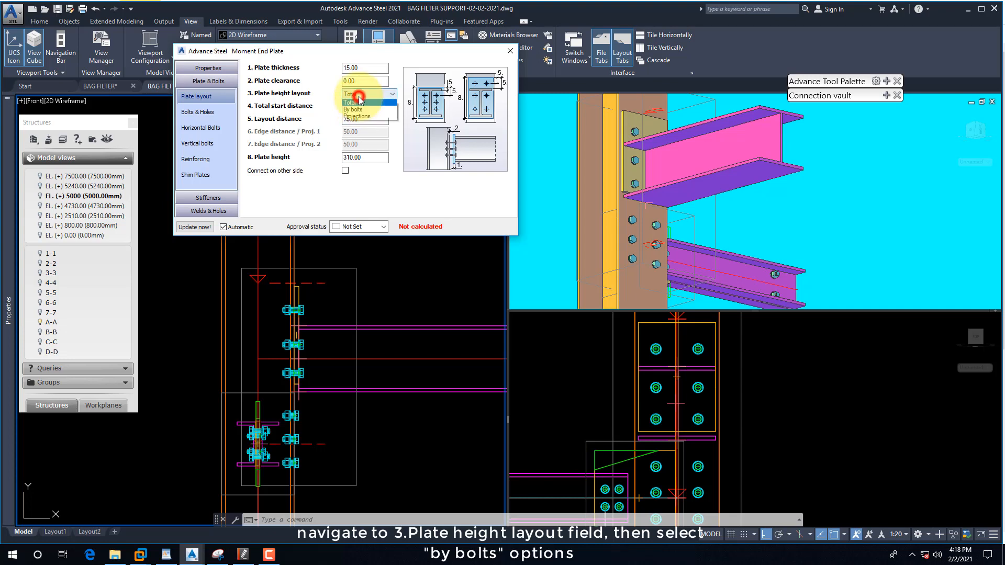
{"action": "left_click", "coordinate": [356, 111]}
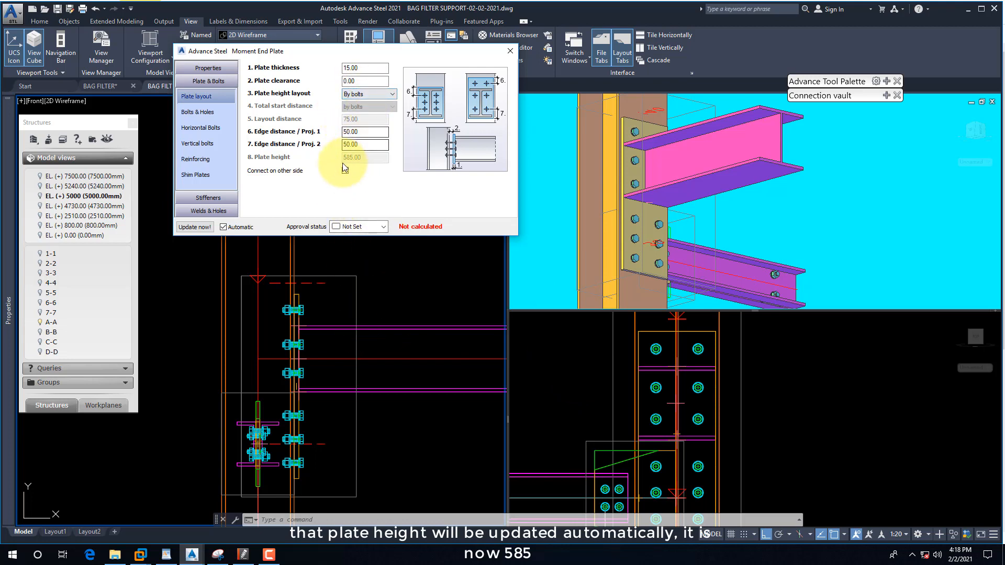
{"action": "left_click", "coordinate": [309, 311]}
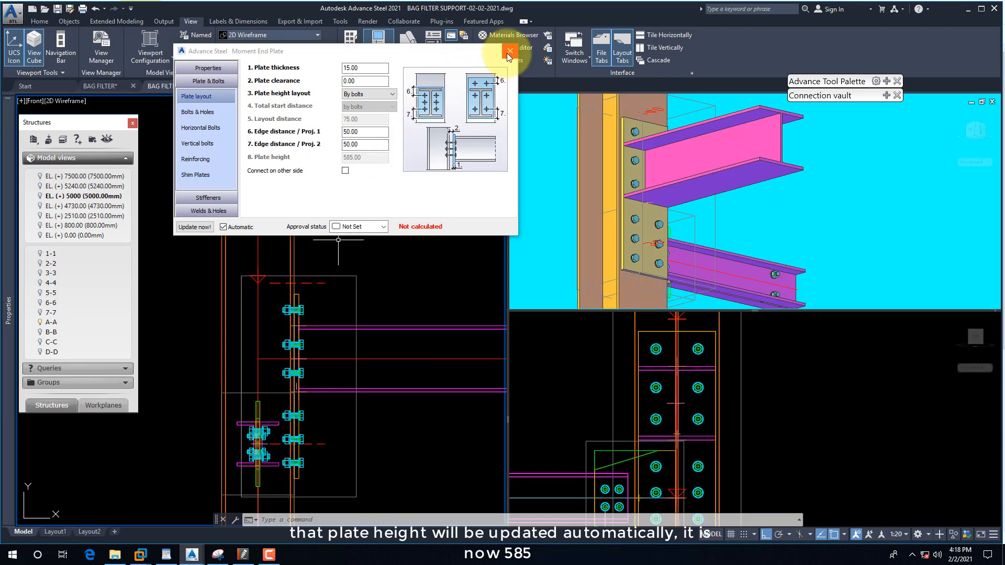
Check the bottom bolt spacing of detail 2 in the PDF and set the bottom outside bolts' start distance to 60
{"action": "left_click", "coordinate": [203, 140]}
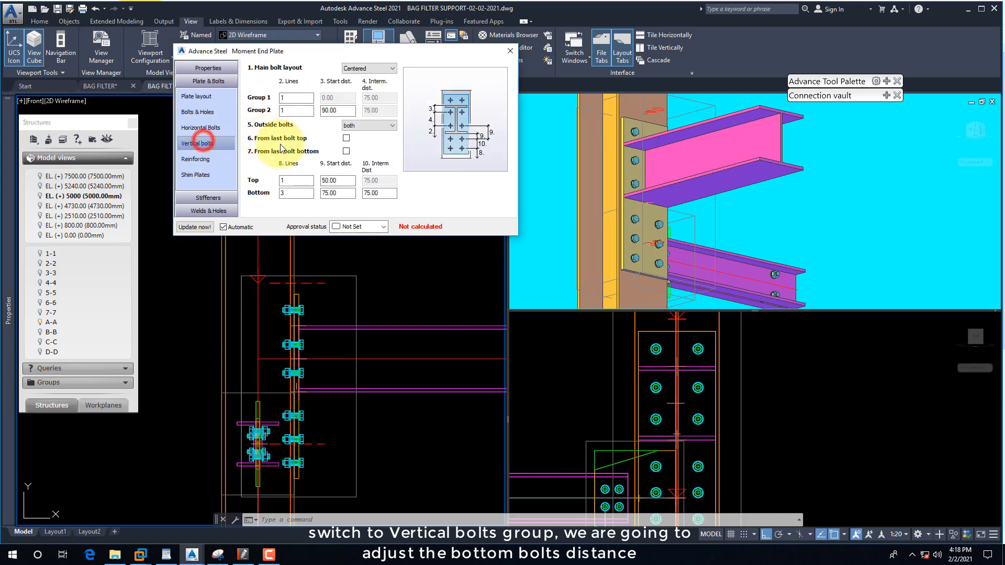
{"action": "double_click", "coordinate": [337, 194]}
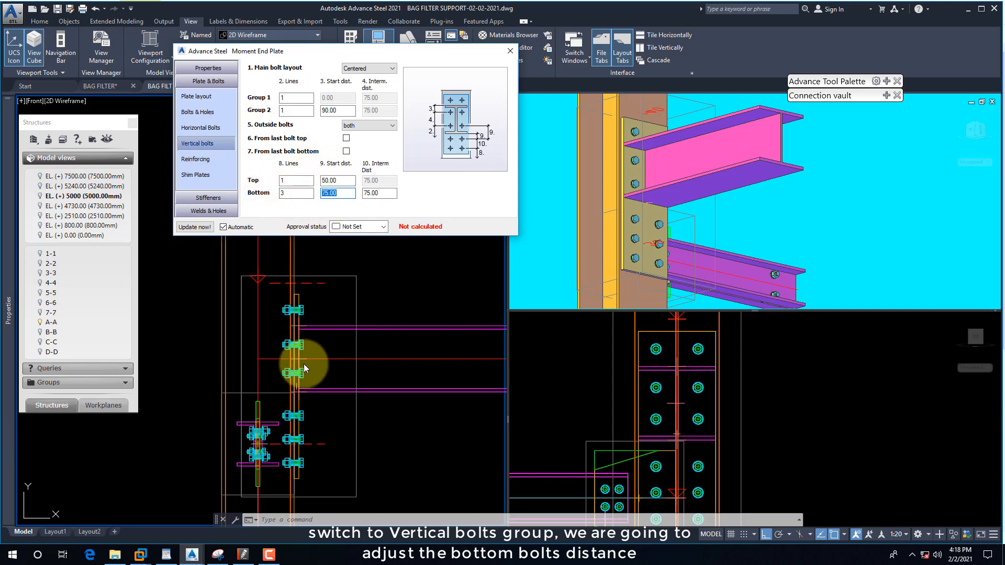
{"action": "left_click", "coordinate": [243, 555]}
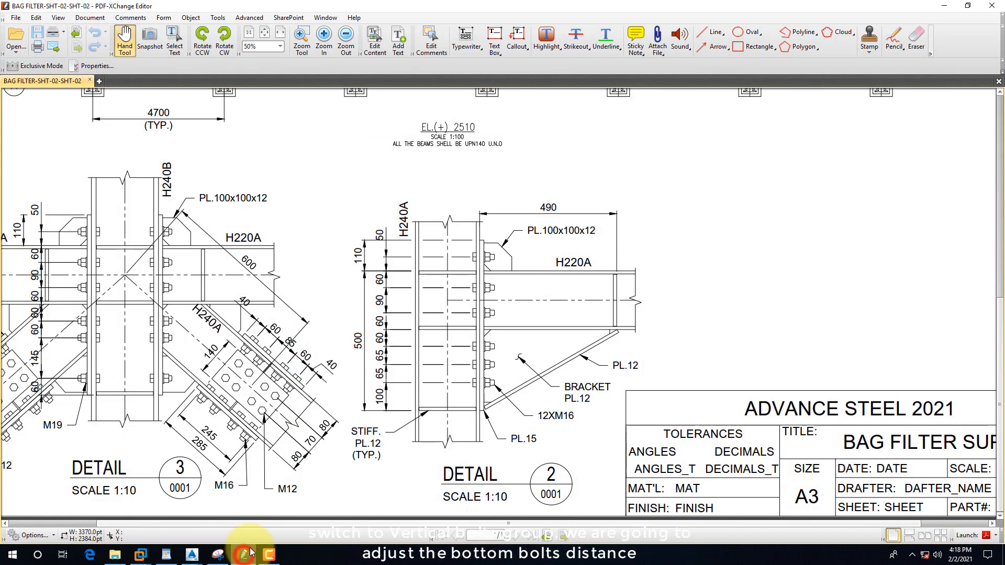
{"action": "left_click", "coordinate": [941, 5]}
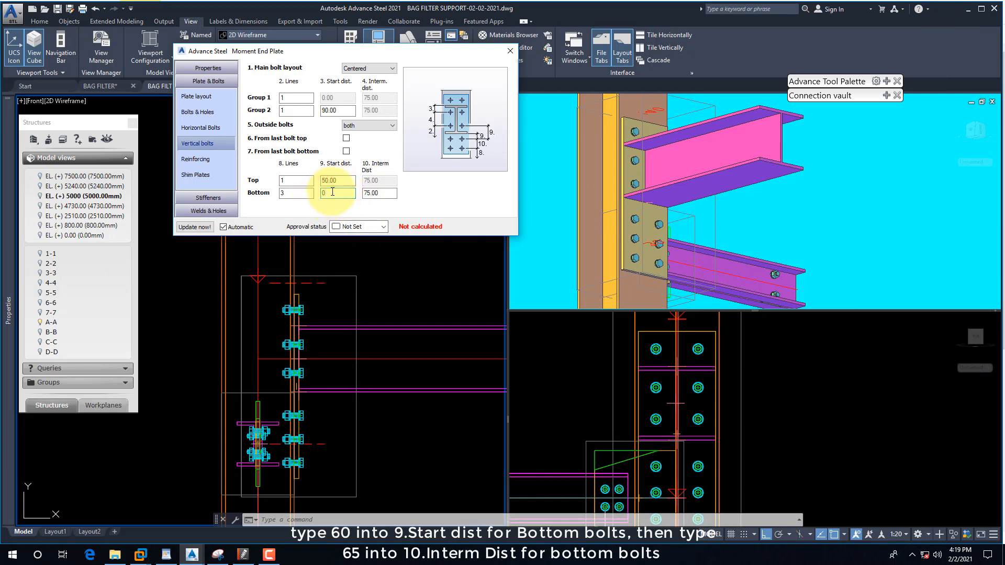
{"action": "key", "text": "Return"}
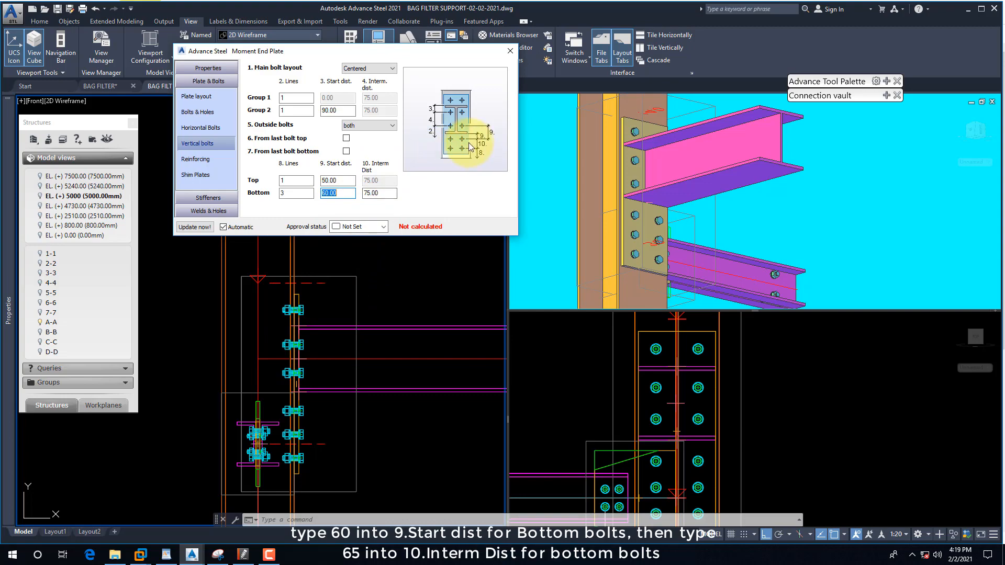
Recheck detail 2 in the PDF, set the bottom outside bolts' intermediate distance to 65 and close the Moment End Plate settings
{"action": "left_click", "coordinate": [243, 554]}
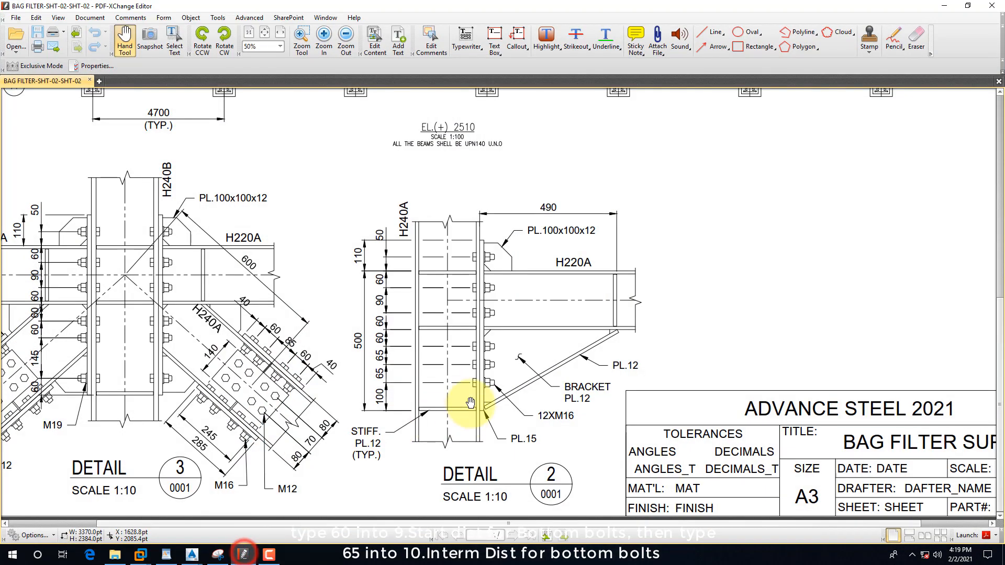
{"action": "left_click", "coordinate": [943, 5]}
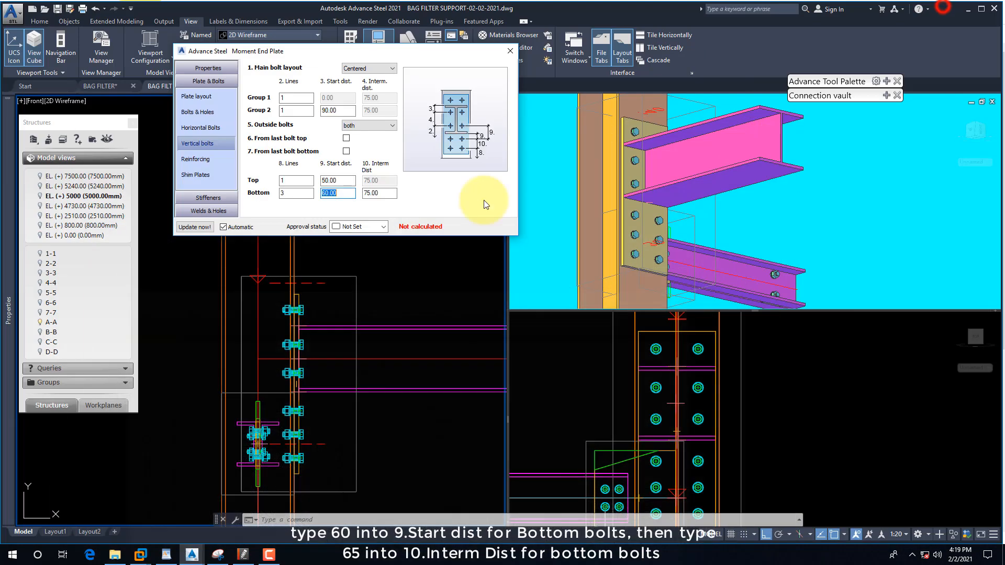
{"action": "double_click", "coordinate": [379, 193]}
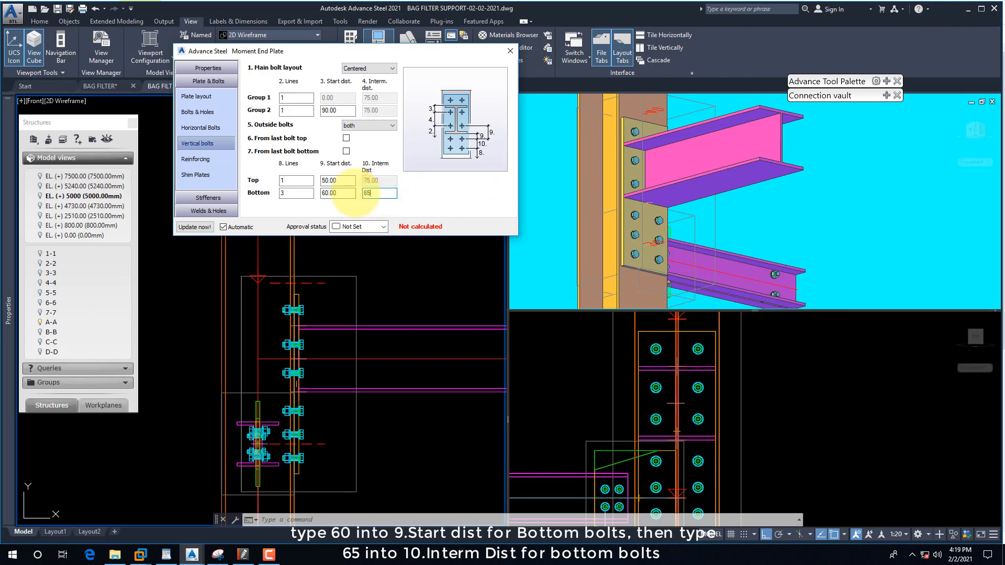
{"action": "type", "text": "65"}
{"action": "key", "text": "Return"}
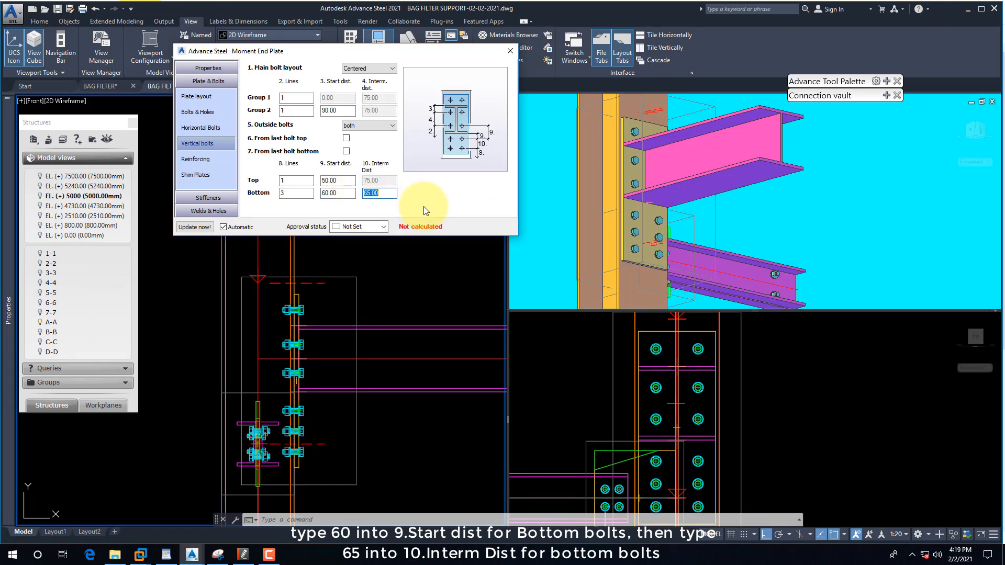
{"action": "left_click", "coordinate": [510, 51]}
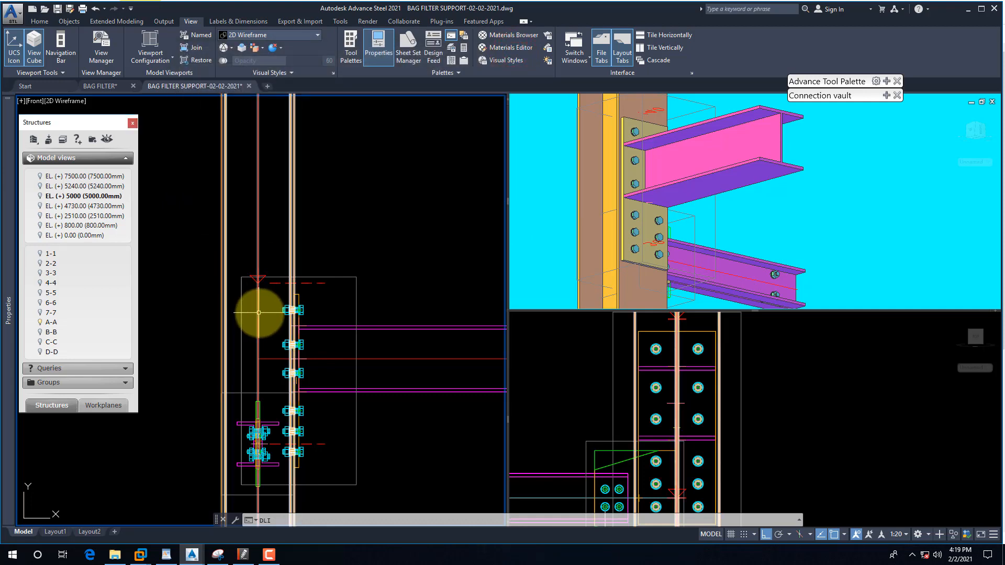
{"action": "type", "text": "dli"}
{"action": "key", "text": "Return"}
{"action": "scroll", "coordinate": [267, 309], "scroll_direction": "up", "scroll_amount": 2}
{"action": "scroll", "coordinate": [293, 308], "scroll_direction": "up", "scroll_amount": 2}
{"action": "scroll", "coordinate": [296, 308], "scroll_direction": "up", "scroll_amount": 2}
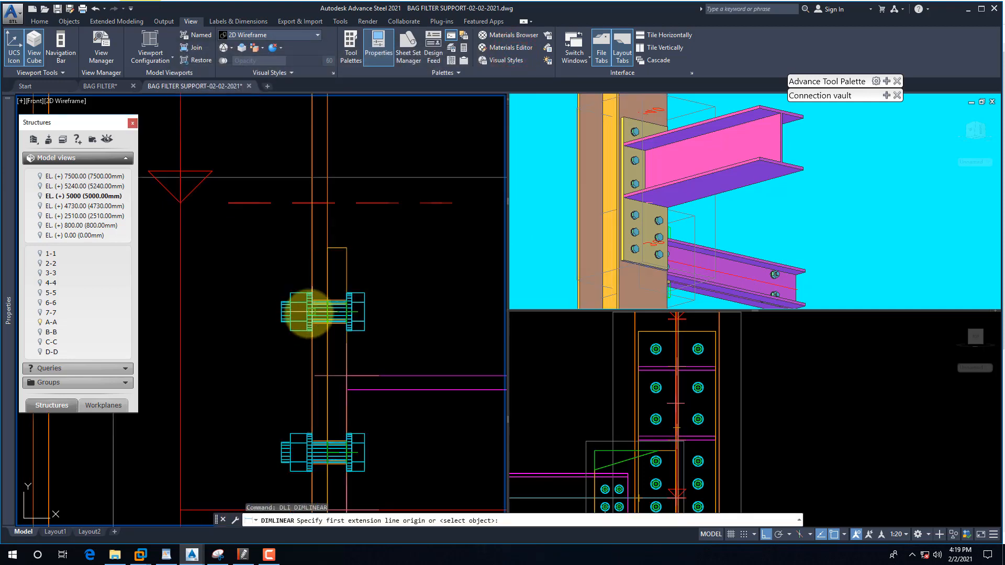
{"action": "left_click", "coordinate": [308, 313]}
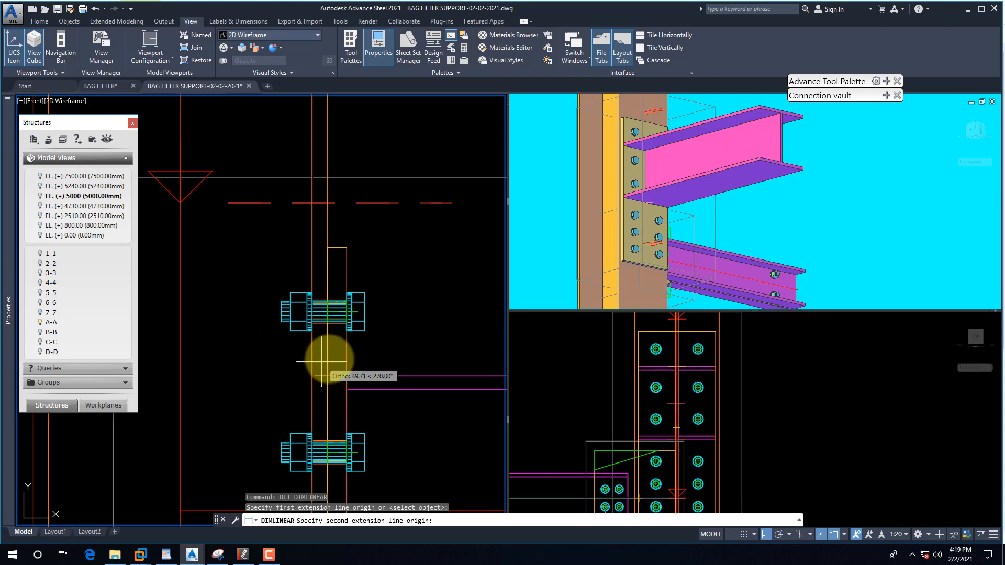
{"action": "key", "text": "Escape"}
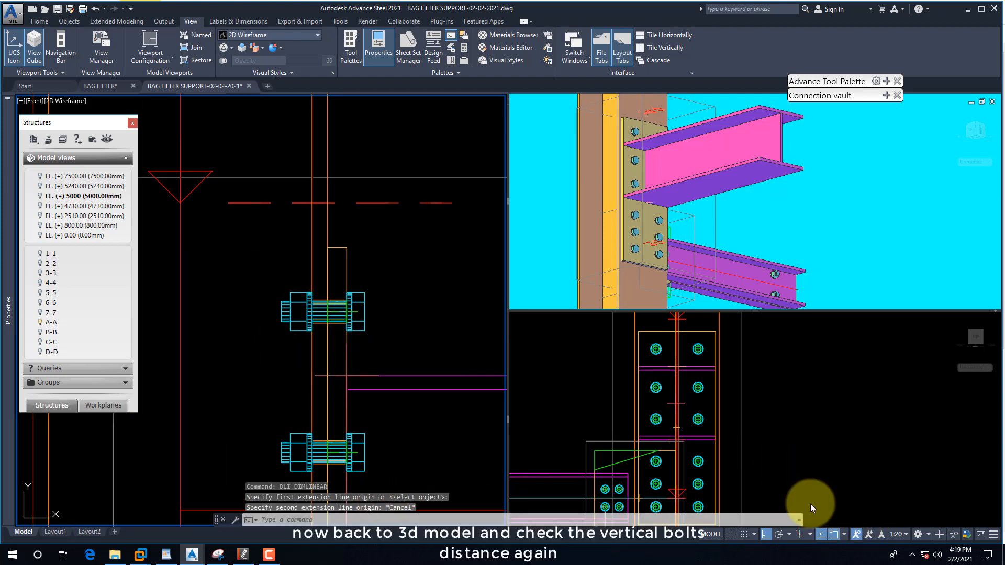
{"action": "left_click", "coordinate": [898, 534]}
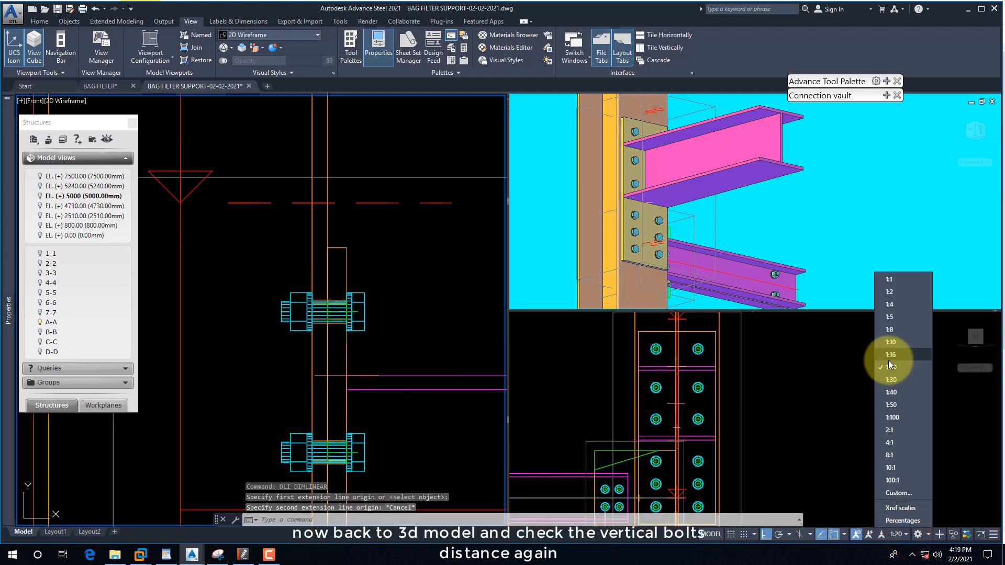
{"action": "left_click", "coordinate": [378, 341]}
{"action": "left_click", "coordinate": [378, 341]}
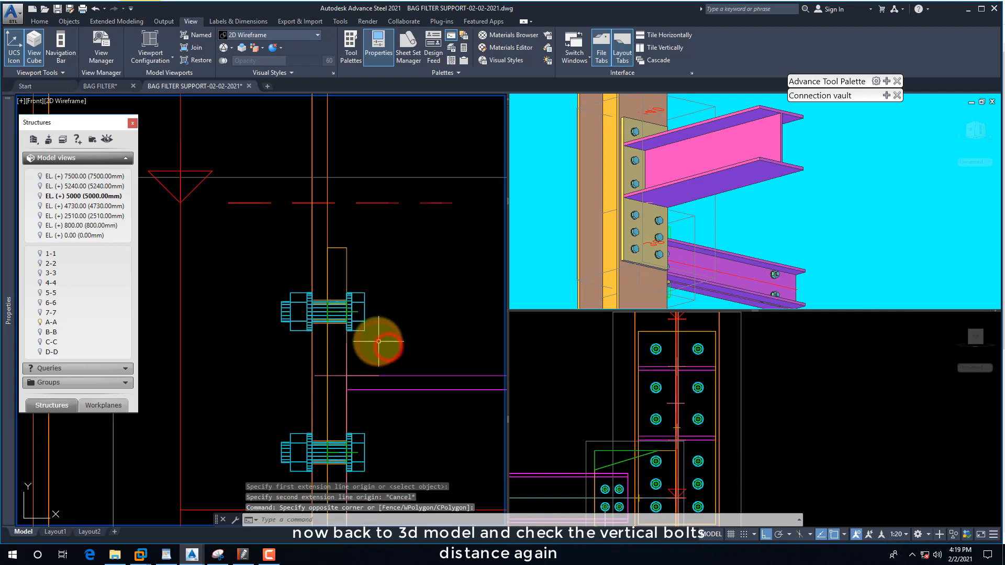
Add a vertical linear dimension from the end plate's top bolt row to the beam's top flange, placed on the far side of the column
{"action": "type", "text": "dli"}
{"action": "key", "text": "Return"}
{"action": "left_click", "coordinate": [358, 313]}
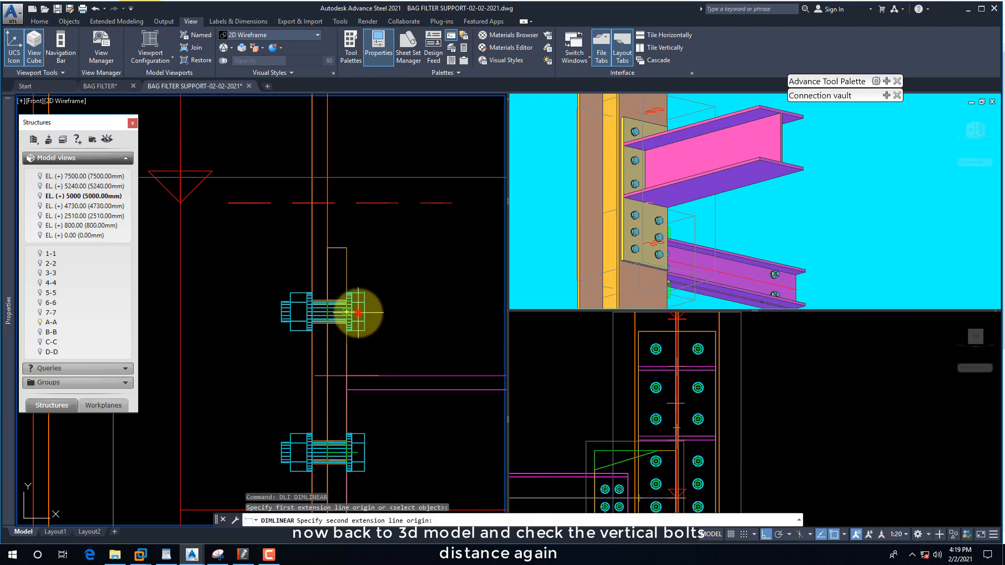
{"action": "left_click", "coordinate": [351, 376]}
{"action": "scroll", "coordinate": [400, 320], "scroll_direction": "down", "scroll_amount": 3}
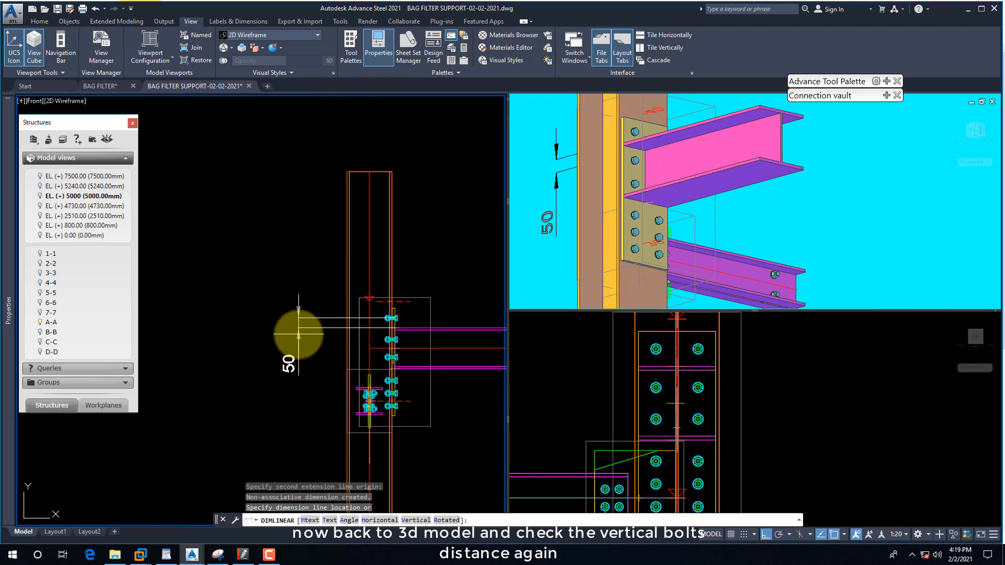
{"action": "left_click", "coordinate": [293, 332]}
Continue the vertical dimension chain down through the second and third bolt rows, the beam's bottom flange and the fourth bolt row
{"action": "scroll", "coordinate": [321, 336], "scroll_direction": "up", "scroll_amount": 2}
{"action": "type", "text": "dco"}
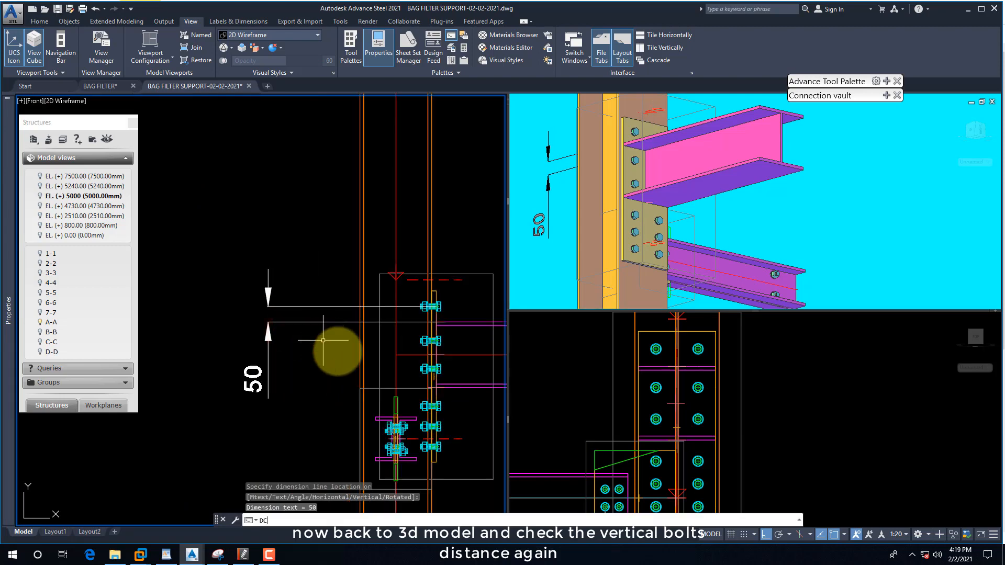
{"action": "key", "text": "Return"}
{"action": "scroll", "coordinate": [425, 343], "scroll_direction": "up", "scroll_amount": 2}
{"action": "left_click", "coordinate": [422, 344]}
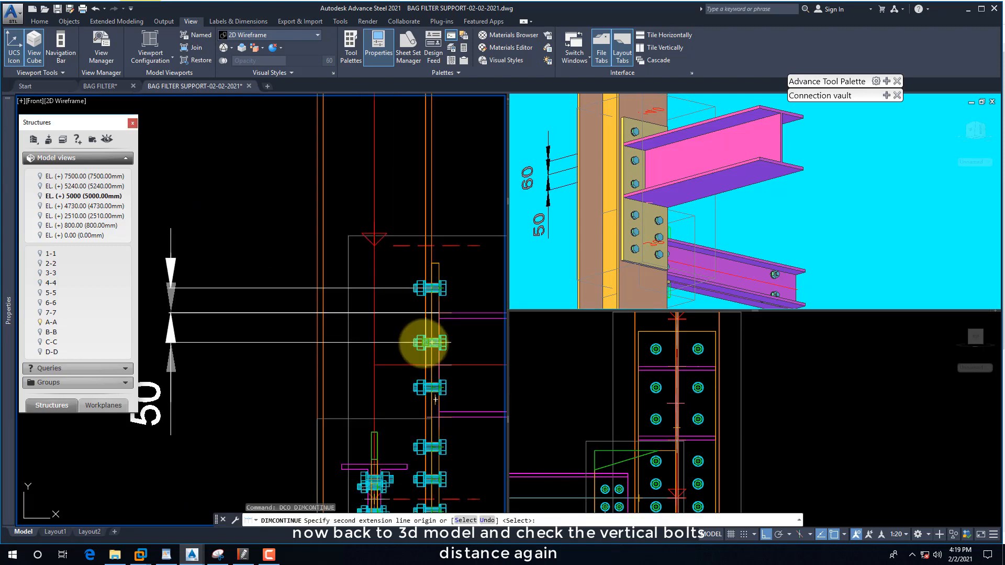
{"action": "scroll", "coordinate": [406, 347], "scroll_direction": "down", "scroll_amount": 2}
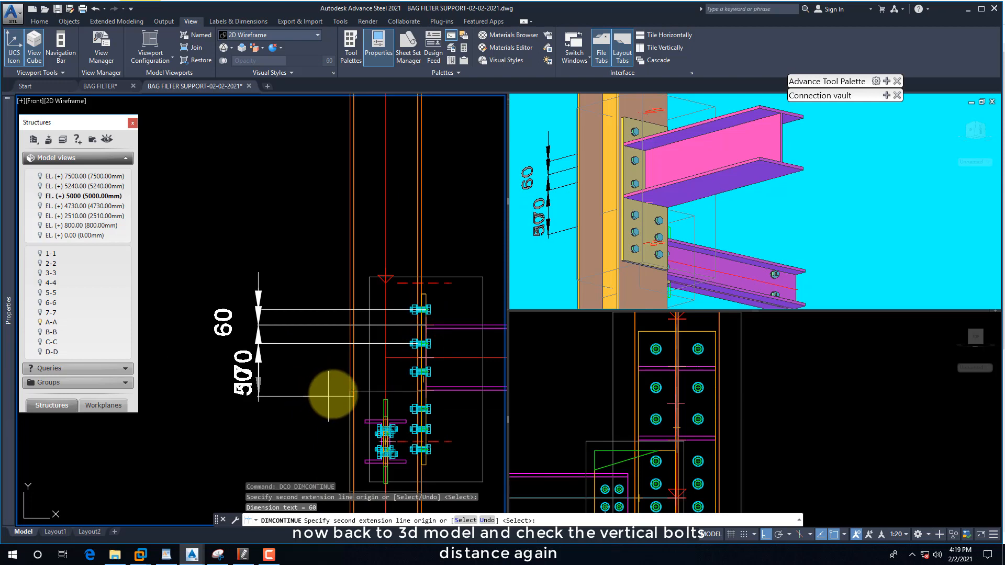
{"action": "scroll", "coordinate": [410, 370], "scroll_direction": "up", "scroll_amount": 3}
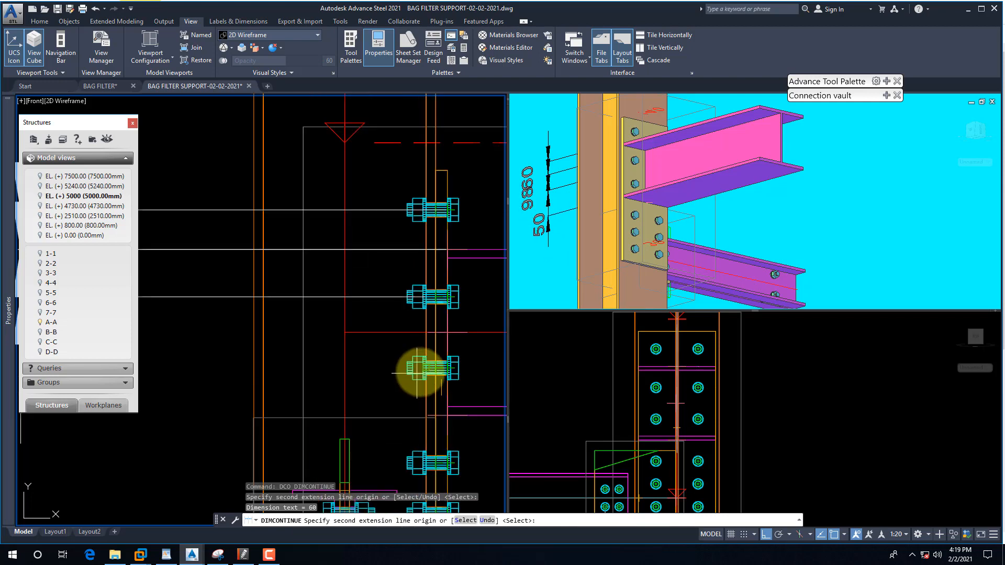
{"action": "left_click", "coordinate": [449, 414]}
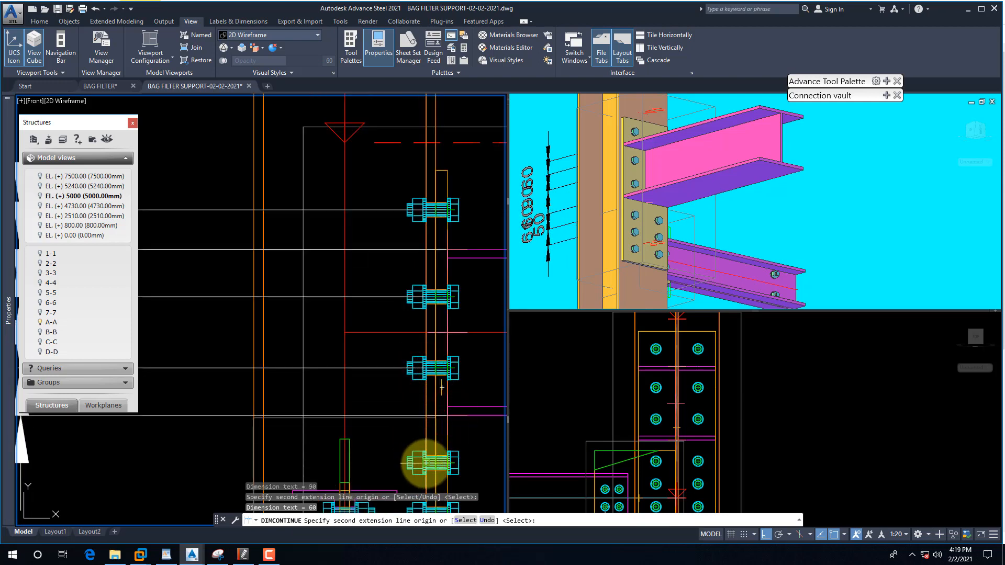
{"action": "left_click", "coordinate": [423, 463]}
Extend the dimension chain through the fifth and sixth bolt rows to the plate's bottom edge and finish it
{"action": "scroll", "coordinate": [422, 410], "scroll_direction": "down", "scroll_amount": 2}
{"action": "scroll", "coordinate": [422, 410], "scroll_direction": "up", "scroll_amount": 4}
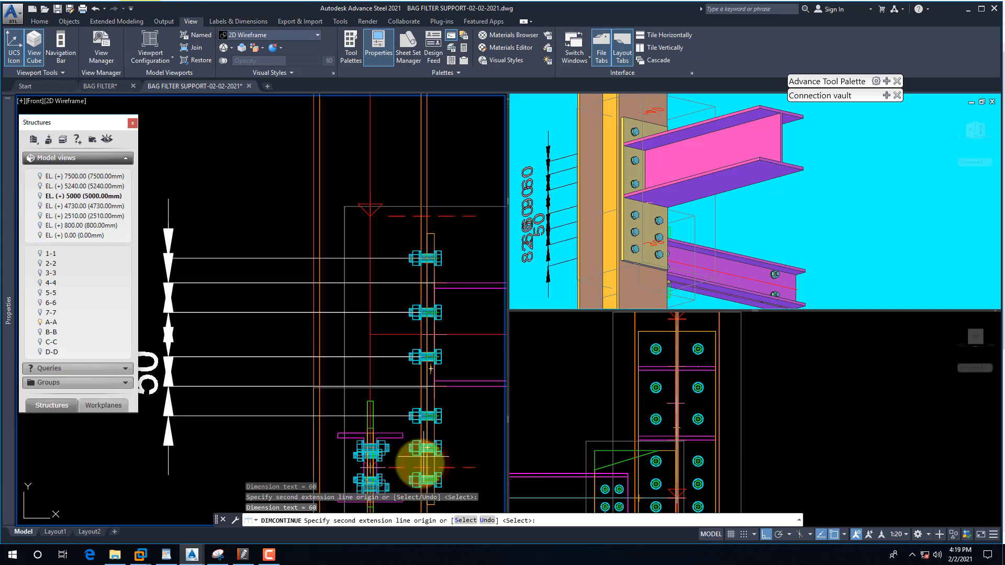
{"action": "scroll", "coordinate": [419, 441], "scroll_direction": "down", "scroll_amount": 3}
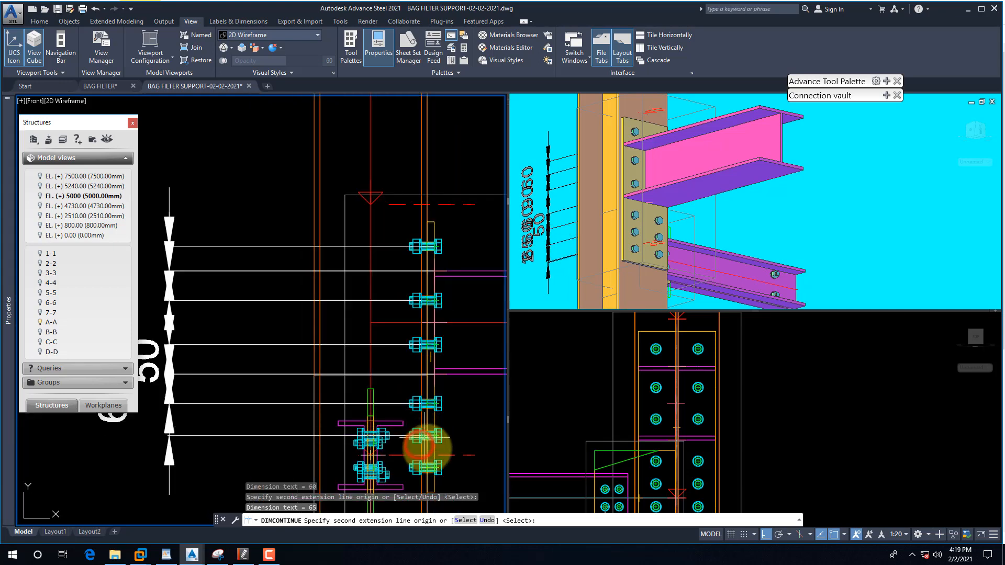
{"action": "left_click", "coordinate": [419, 478]}
{"action": "scroll", "coordinate": [423, 471], "scroll_direction": "up", "scroll_amount": 3}
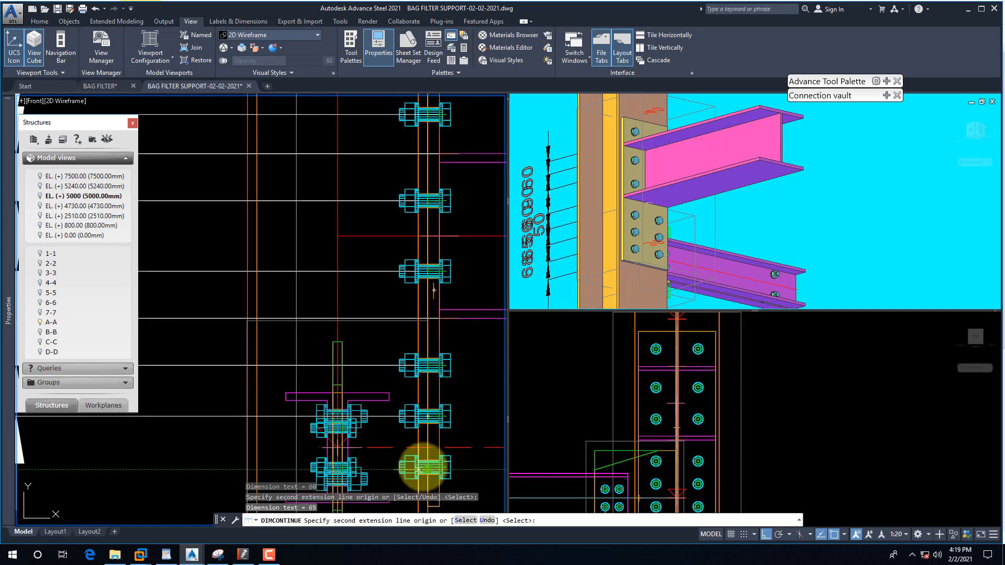
{"action": "scroll", "coordinate": [416, 469], "scroll_direction": "up", "scroll_amount": 2}
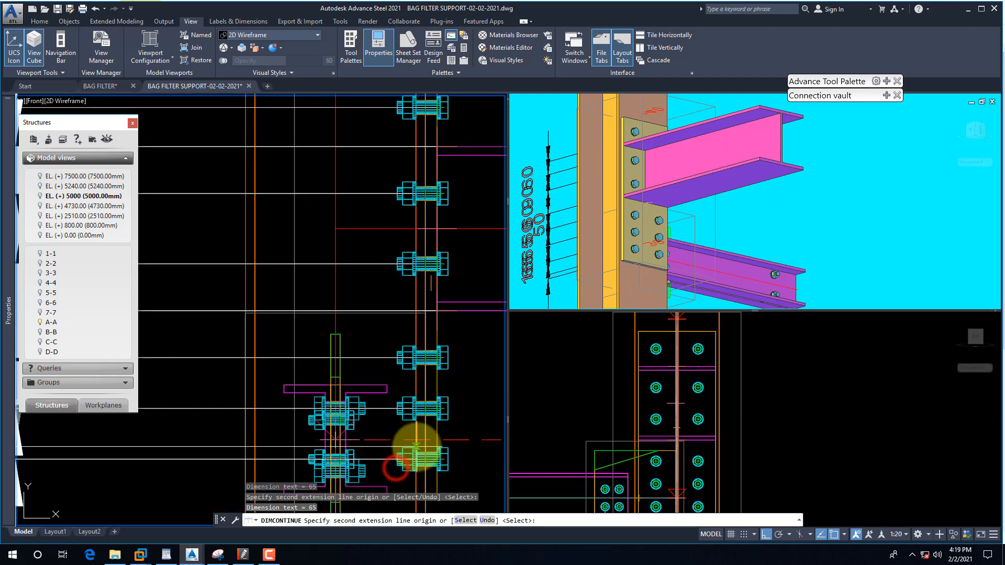
{"action": "scroll", "coordinate": [415, 448], "scroll_direction": "down", "scroll_amount": 3}
{"action": "left_click", "coordinate": [447, 466]}
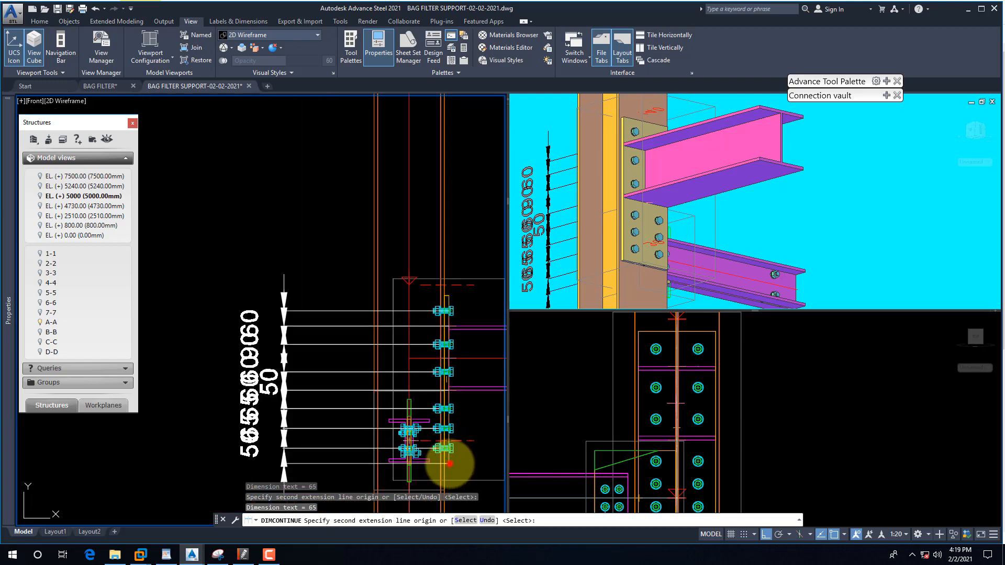
{"action": "key", "text": "Escape"}
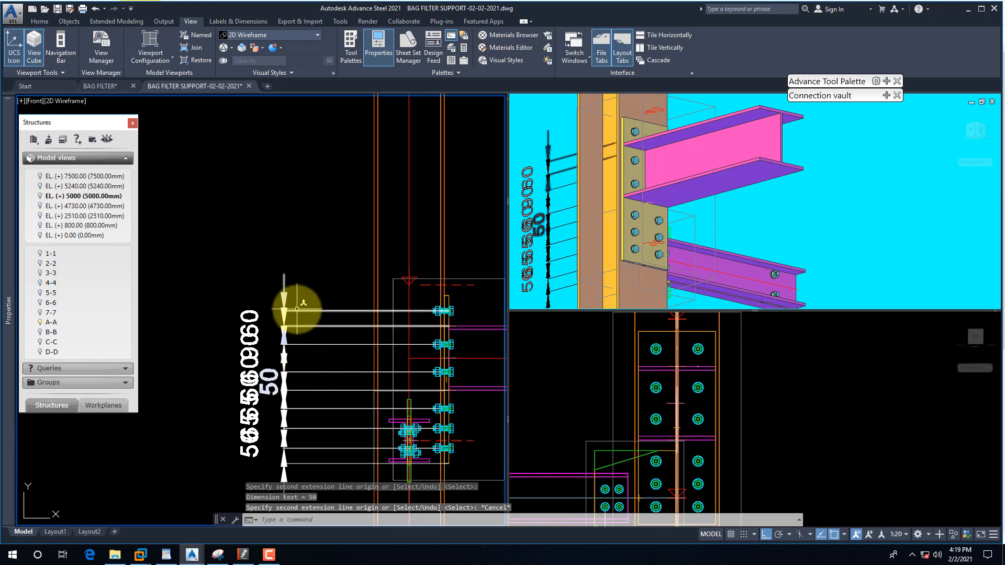
Replace the 1:20 annotative scale of all the chain dimensions with 1:5
{"action": "scroll", "coordinate": [314, 366], "scroll_direction": "down", "scroll_amount": 2}
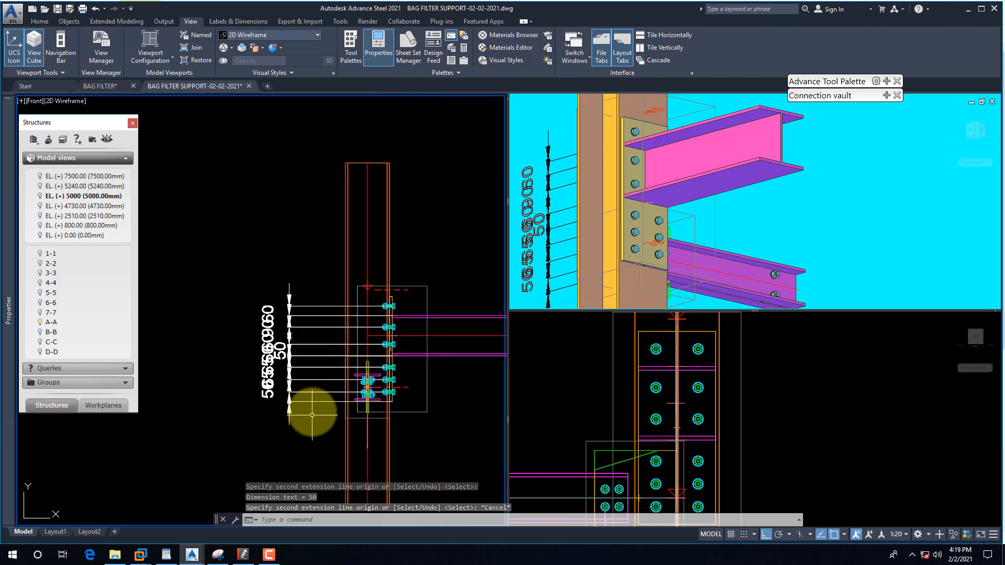
{"action": "left_click", "coordinate": [310, 407]}
{"action": "left_click", "coordinate": [249, 298]}
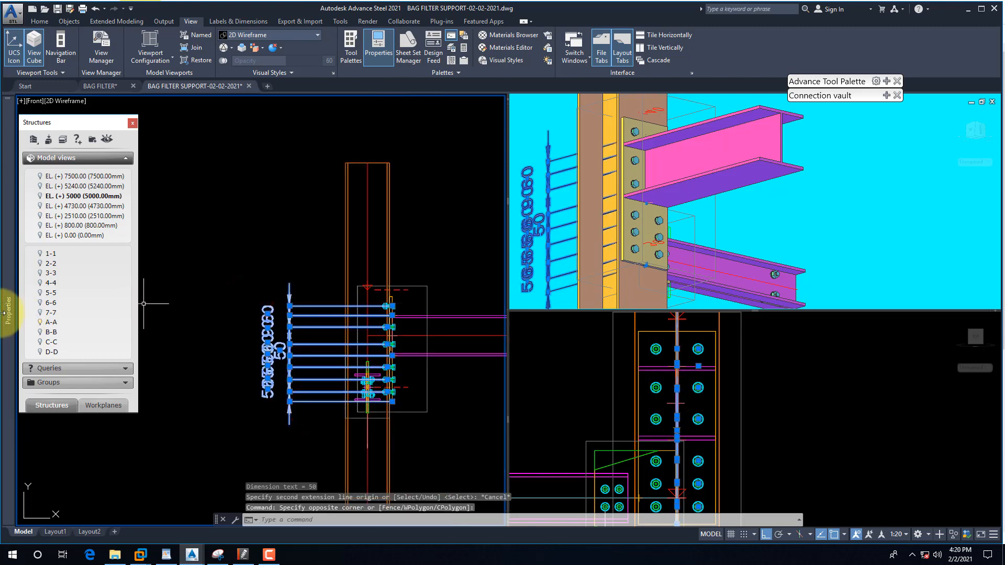
{"action": "mouse_move", "coordinate": [8, 306]}
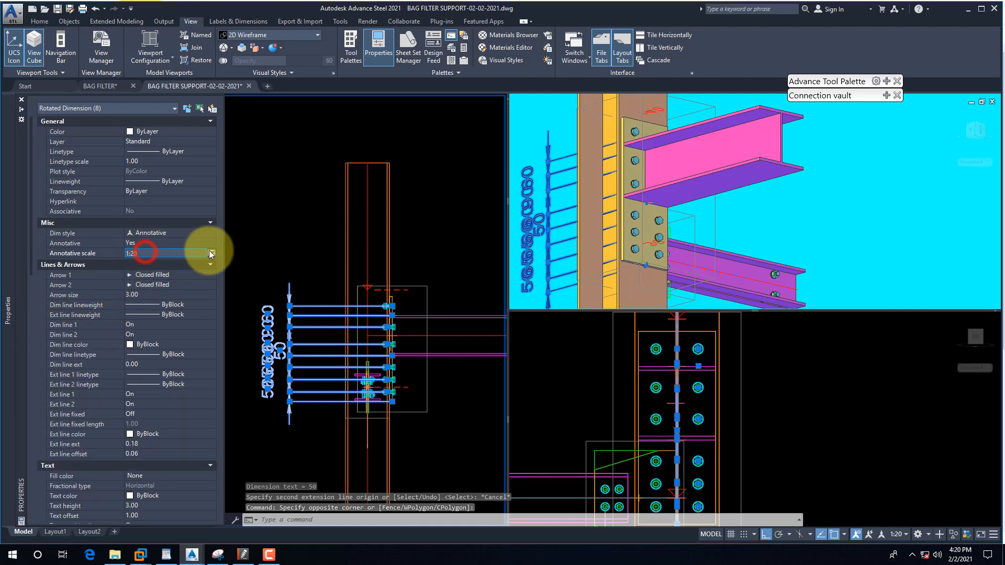
{"action": "left_click", "coordinate": [211, 253]}
{"action": "left_click", "coordinate": [167, 266]}
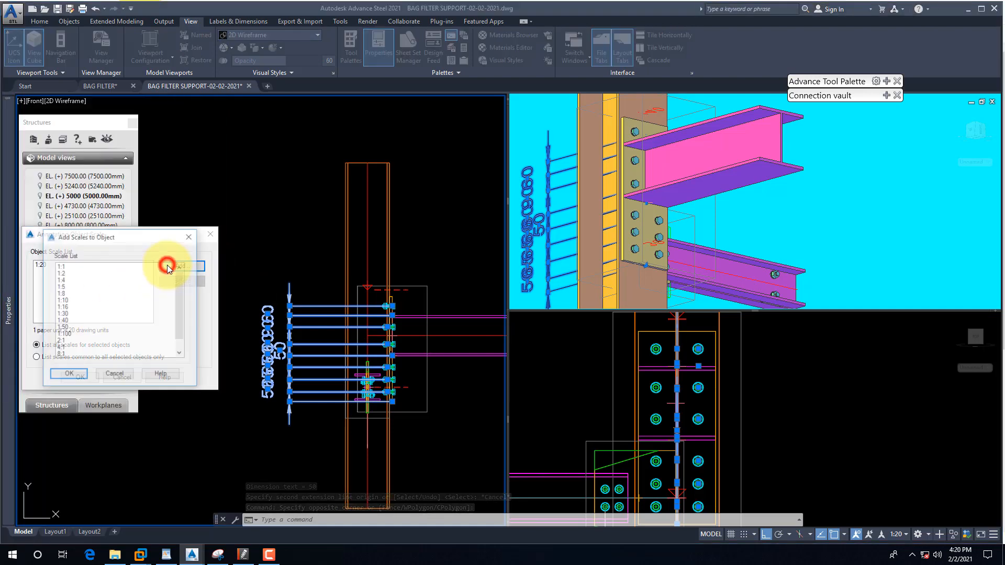
{"action": "left_click", "coordinate": [67, 374]}
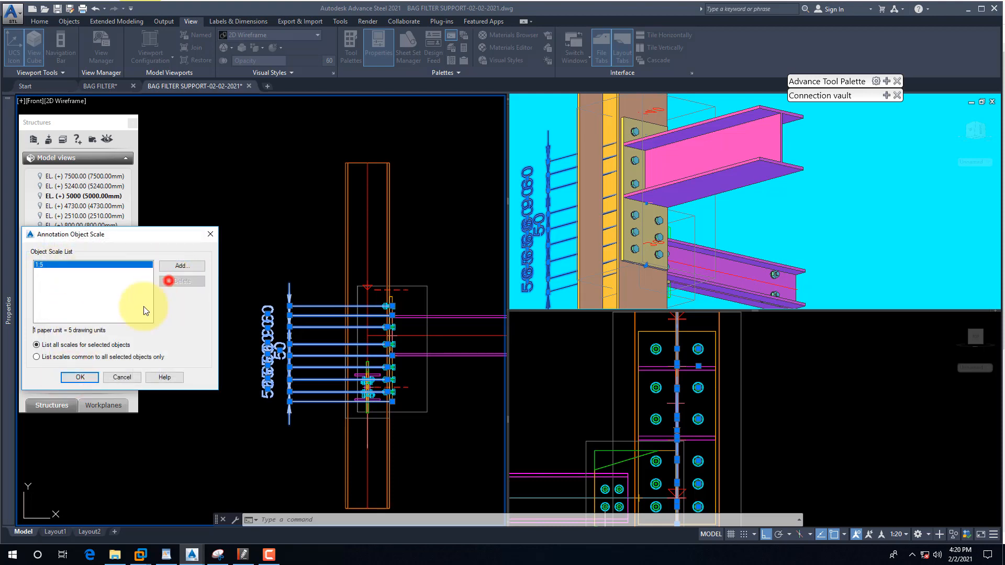
{"action": "left_click", "coordinate": [79, 377]}
{"action": "key", "text": "Escape"}
Examine the vertical bolt spacings in the dimension chain beside the column
{"action": "scroll", "coordinate": [300, 357], "scroll_direction": "up", "scroll_amount": 2}
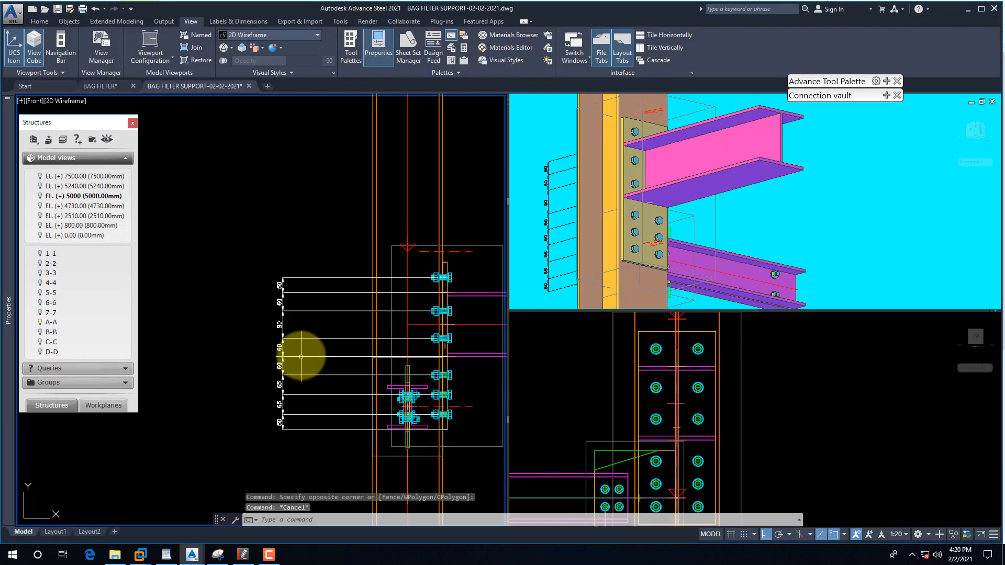
{"action": "scroll", "coordinate": [300, 345], "scroll_direction": "up", "scroll_amount": 2}
{"action": "scroll", "coordinate": [272, 308], "scroll_direction": "down", "scroll_amount": 1}
{"action": "scroll", "coordinate": [352, 347], "scroll_direction": "up", "scroll_amount": 2}
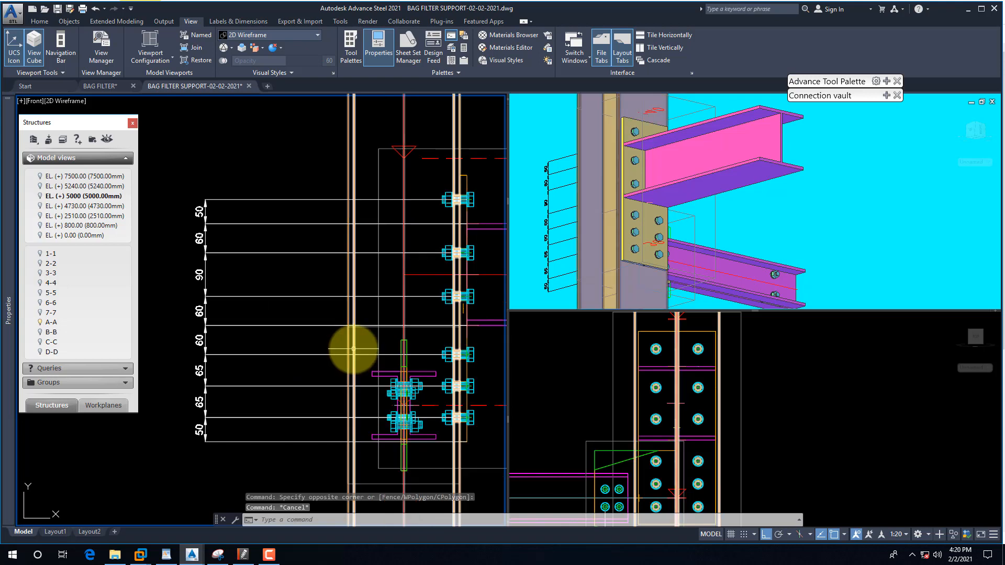
{"action": "left_click", "coordinate": [207, 215]}
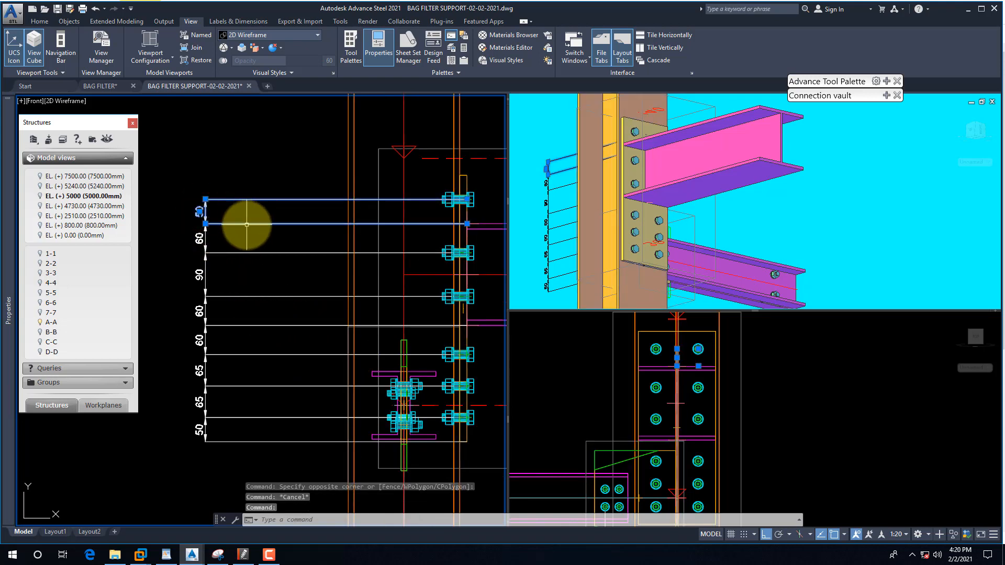
{"action": "key", "text": "Escape"}
{"action": "scroll", "coordinate": [245, 224], "scroll_direction": "down", "scroll_amount": 2}
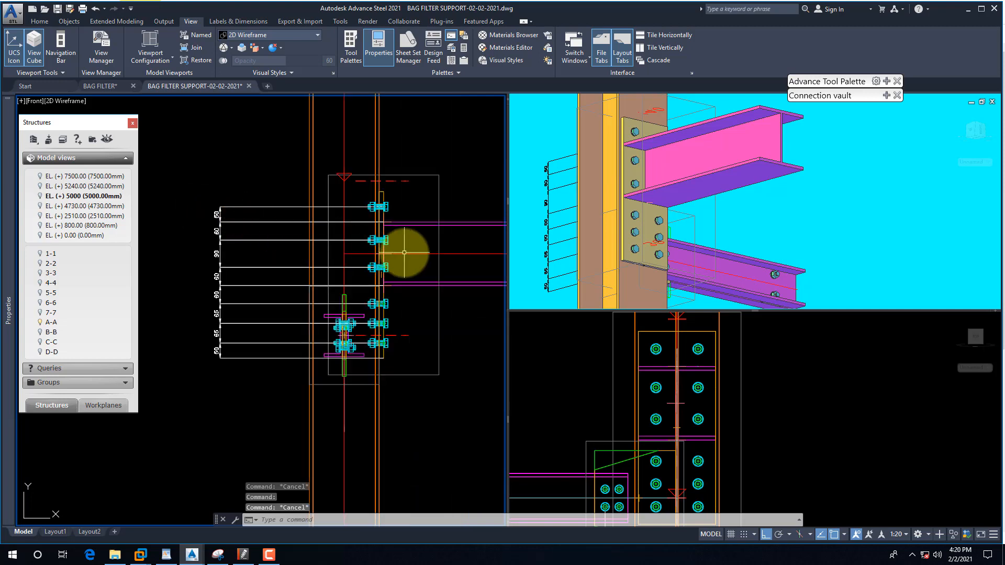
{"action": "scroll", "coordinate": [404, 252], "scroll_direction": "up", "scroll_amount": 3}
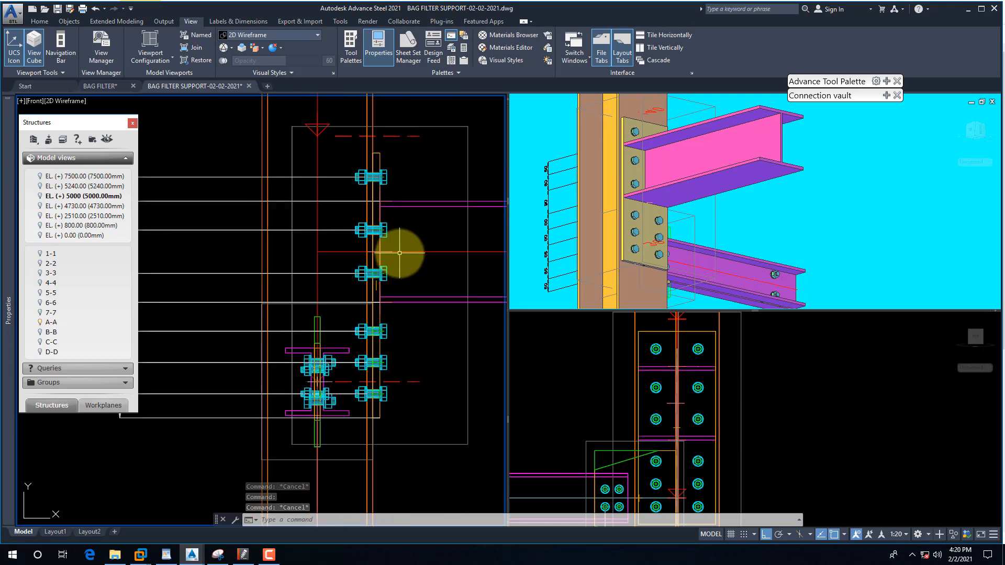
Set the current annotation scale to 1:10
{"action": "left_click", "coordinate": [901, 535]}
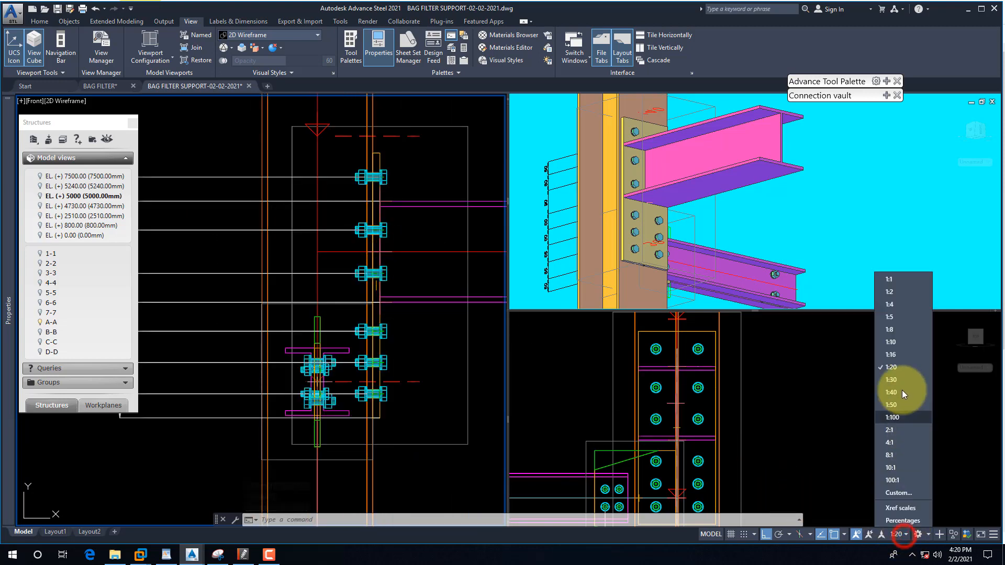
{"action": "left_click", "coordinate": [889, 342]}
{"action": "scroll", "coordinate": [445, 366], "scroll_direction": "down", "scroll_amount": 2}
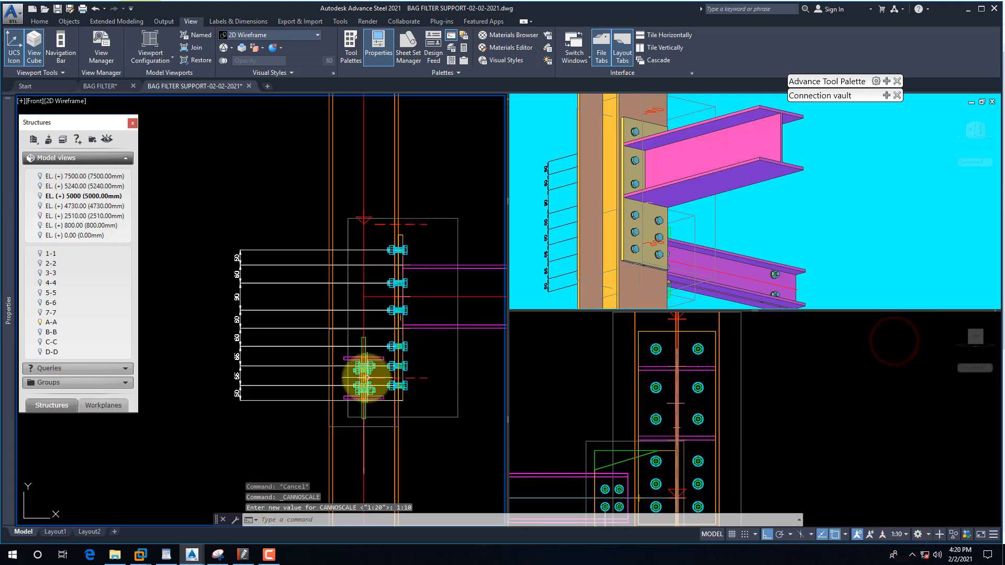
{"action": "scroll", "coordinate": [415, 374], "scroll_direction": "up", "scroll_amount": 2}
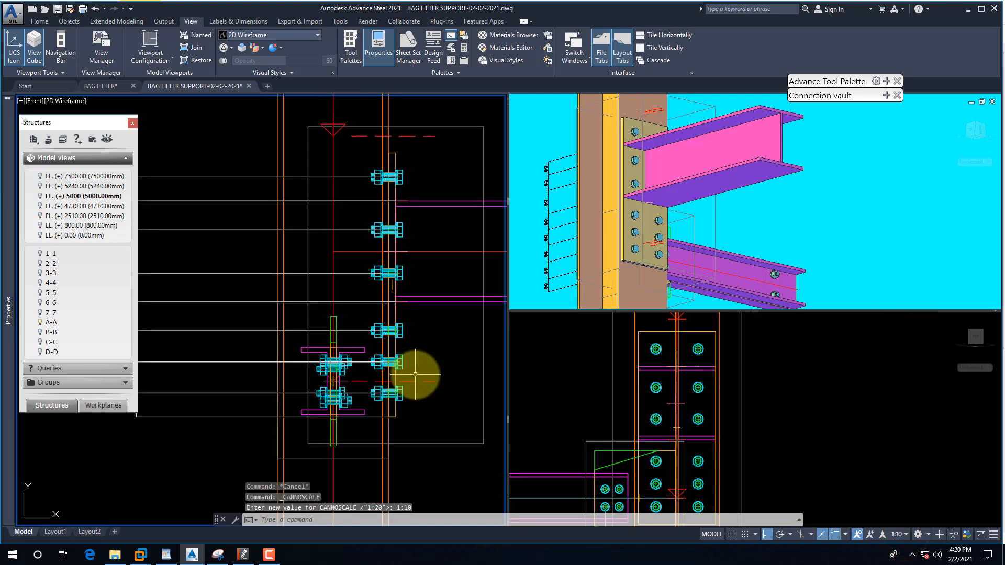
{"action": "scroll", "coordinate": [415, 374], "scroll_direction": "down", "scroll_amount": 1}
{"action": "scroll", "coordinate": [244, 317], "scroll_direction": "up", "scroll_amount": 1}
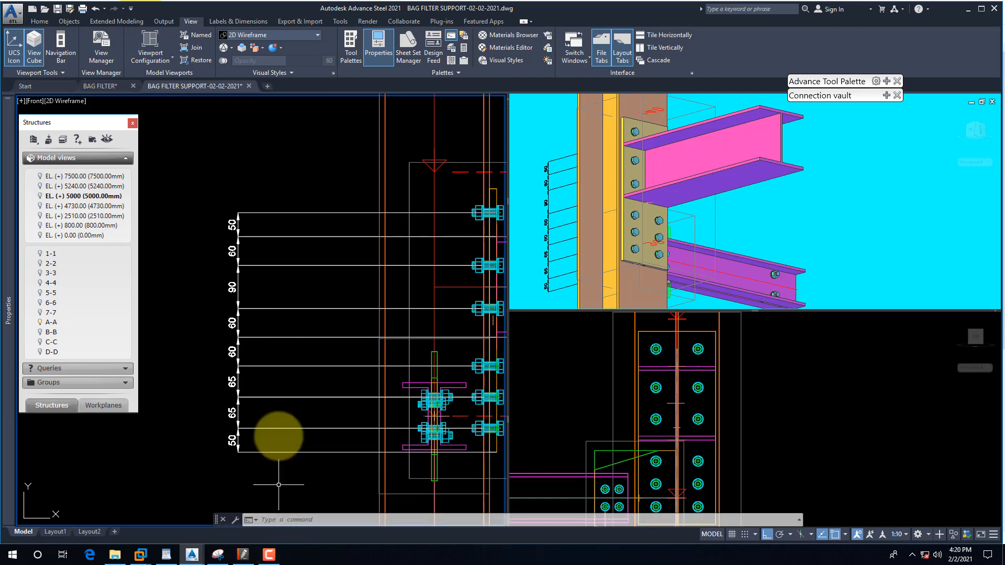
Add a vertical linear dimension from the top bolt row to the end plate's top edge
{"action": "scroll", "coordinate": [248, 232], "scroll_direction": "down", "scroll_amount": 1}
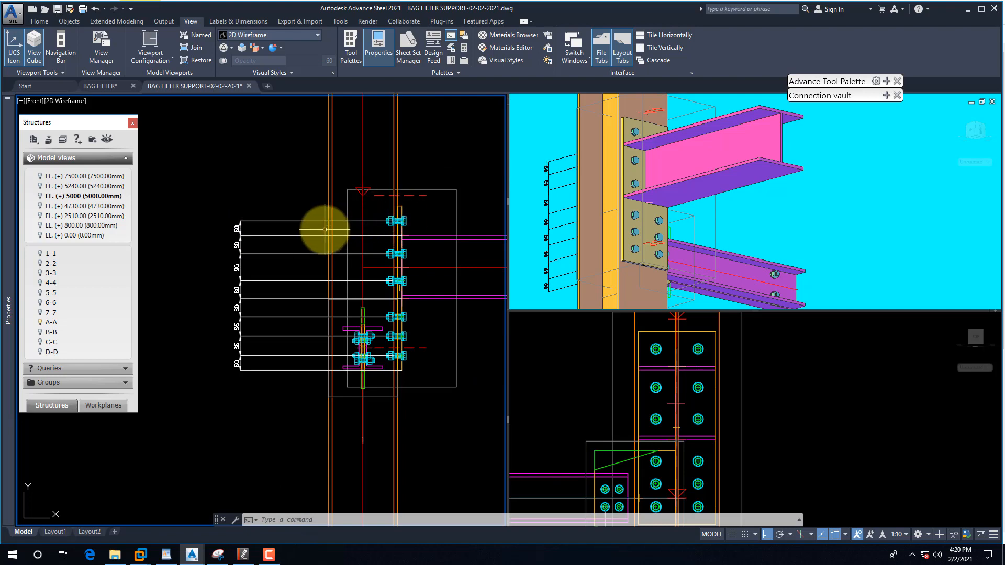
{"action": "type", "text": "DIMLI"}
{"action": "key", "text": "Return"}
{"action": "scroll", "coordinate": [403, 224], "scroll_direction": "up", "scroll_amount": 2}
{"action": "left_click", "coordinate": [349, 224]}
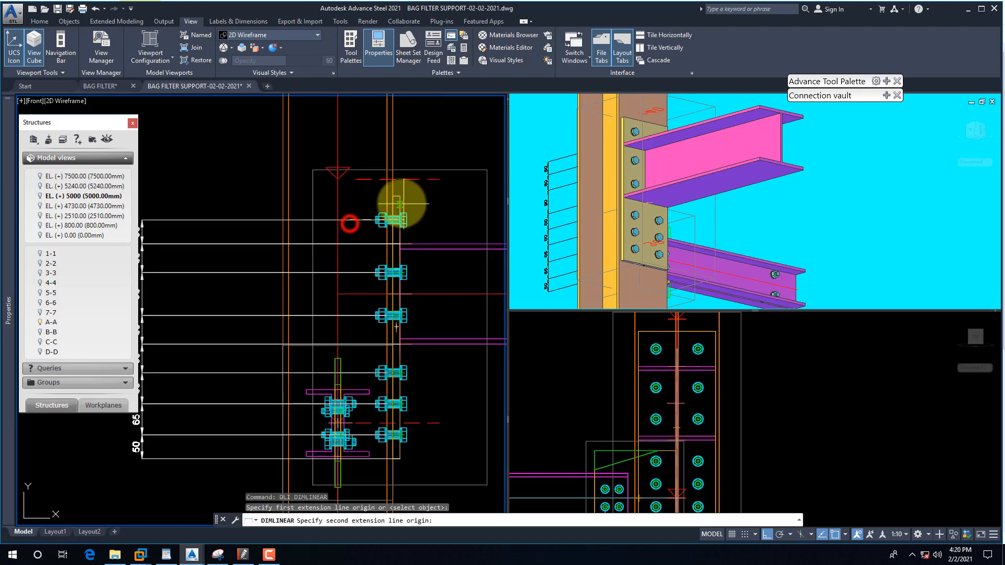
{"action": "left_click", "coordinate": [399, 198]}
{"action": "left_click", "coordinate": [233, 220]}
{"action": "scroll", "coordinate": [287, 219], "scroll_direction": "down", "scroll_amount": 2}
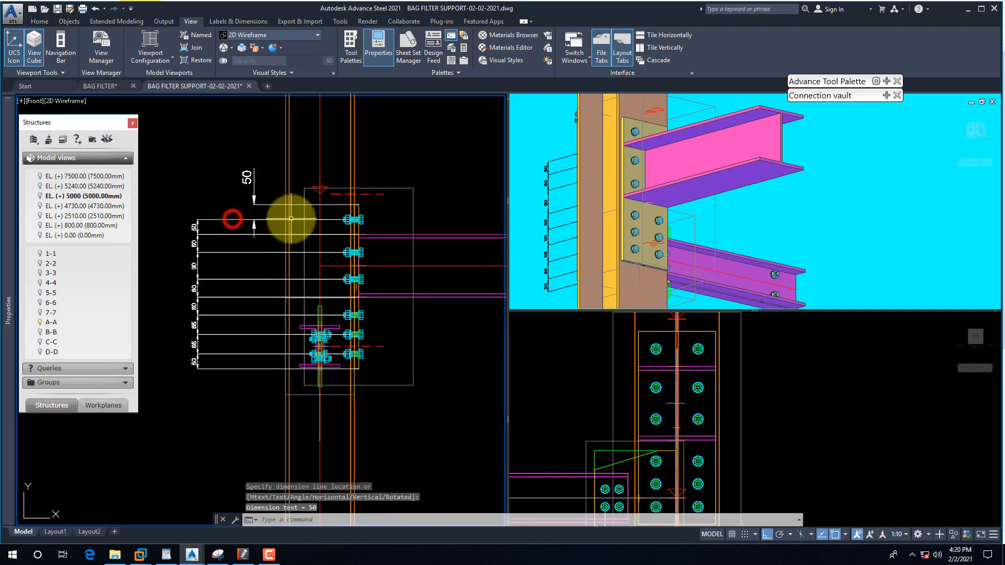
{"action": "left_click", "coordinate": [213, 377]}
{"action": "left_click", "coordinate": [176, 215]}
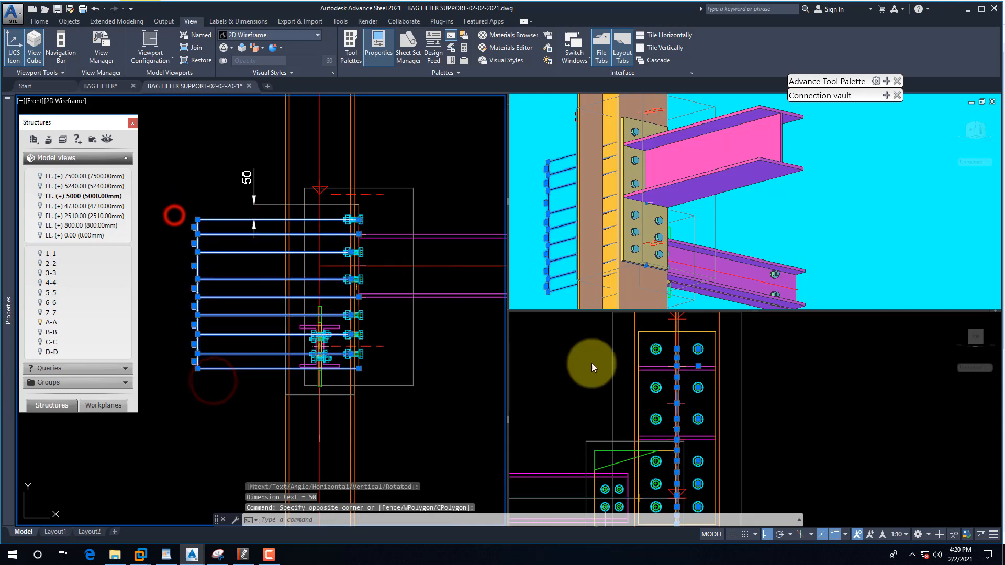
{"action": "key", "text": "Escape"}
Set the current annotation scale to 1:5
{"action": "left_click", "coordinate": [906, 534]}
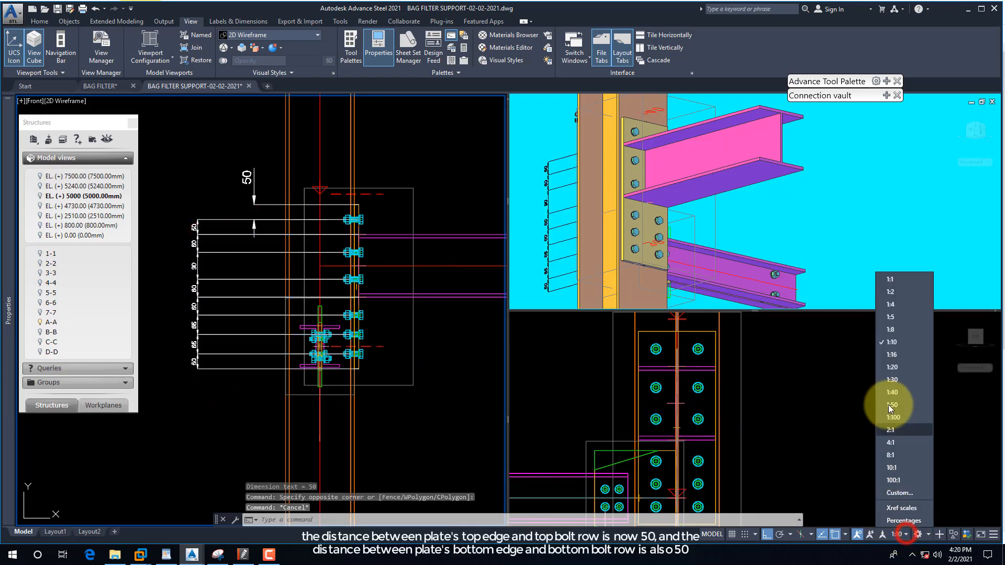
{"action": "left_click", "coordinate": [889, 313]}
{"action": "left_click", "coordinate": [256, 207]}
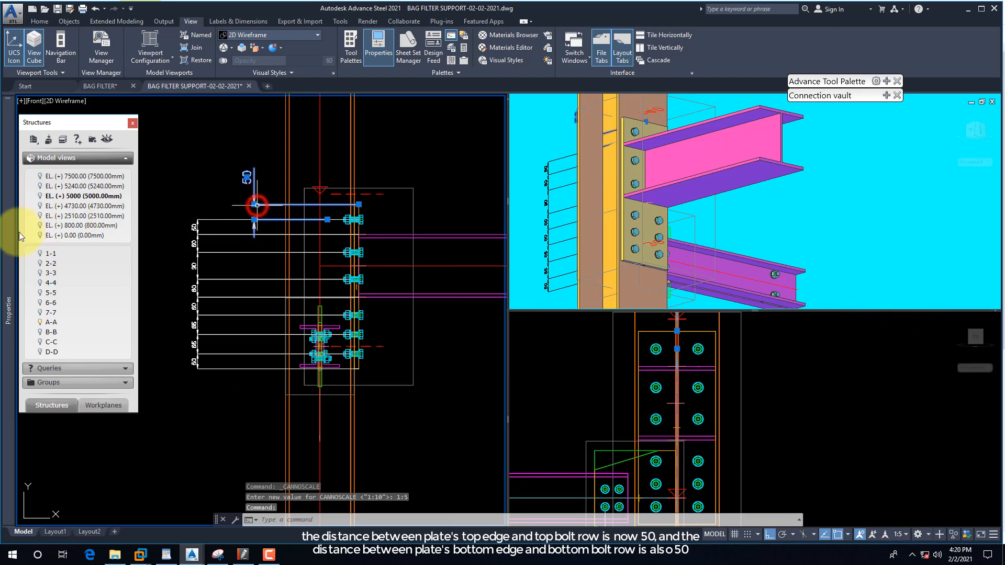
{"action": "key", "text": "Escape"}
Match the properties of the dimension at the plate's top edge to those of the bolt spacing chain dimensions
{"action": "type", "text": "ma"}
{"action": "key", "text": "Return"}
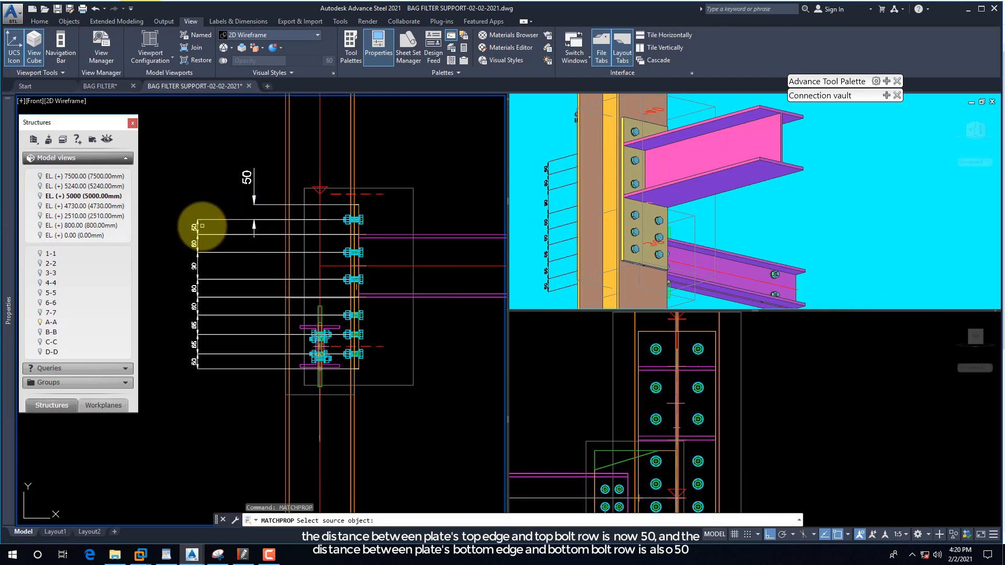
{"action": "left_click", "coordinate": [204, 222]}
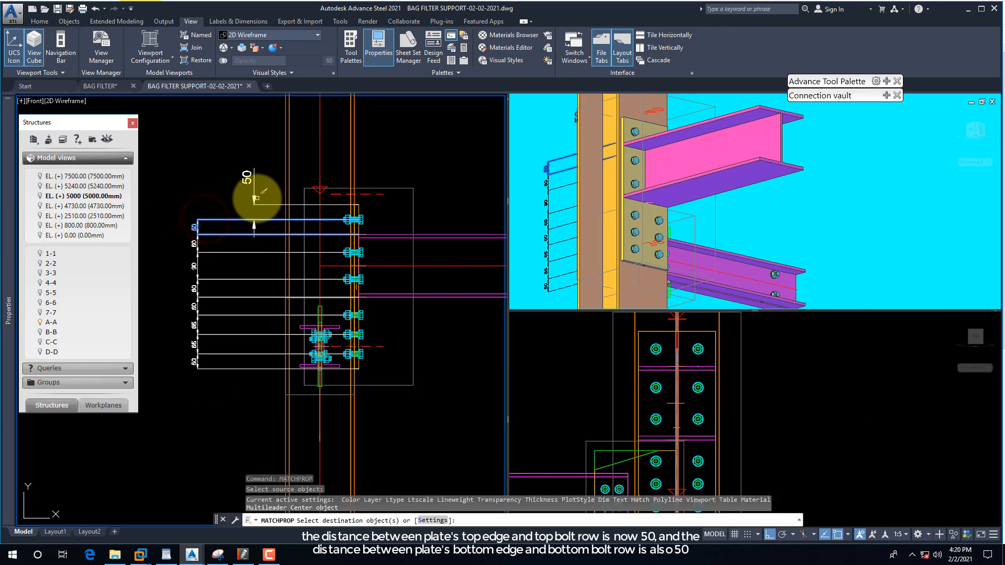
{"action": "left_click", "coordinate": [259, 203]}
{"action": "key", "text": "Return"}
{"action": "scroll", "coordinate": [265, 212], "scroll_direction": "up", "scroll_amount": 2}
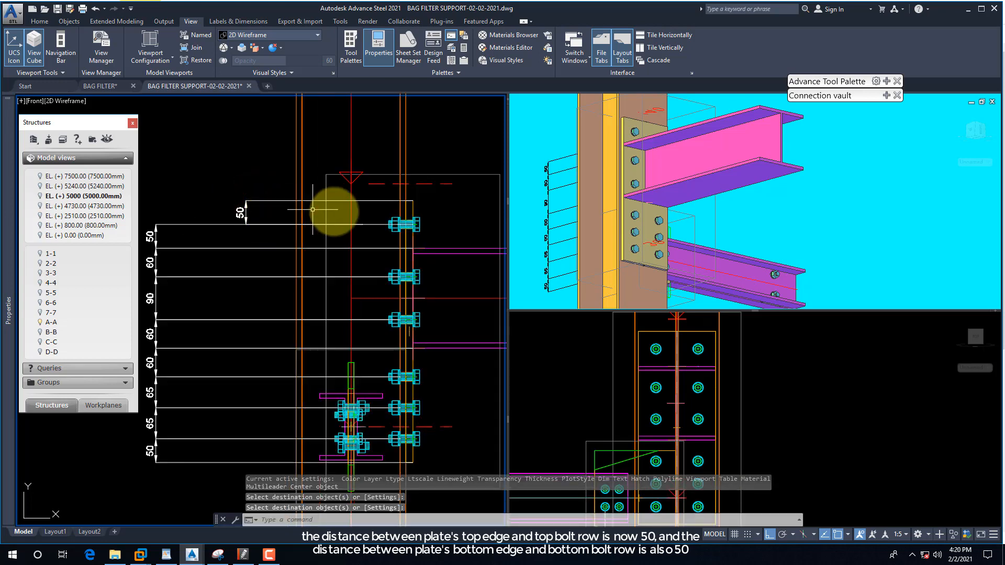
Switch to the drawing in PDF-XChange Editor, examine the end plate's upper and lower edge distances in Detail 2, and return to the model
{"action": "left_click", "coordinate": [242, 555]}
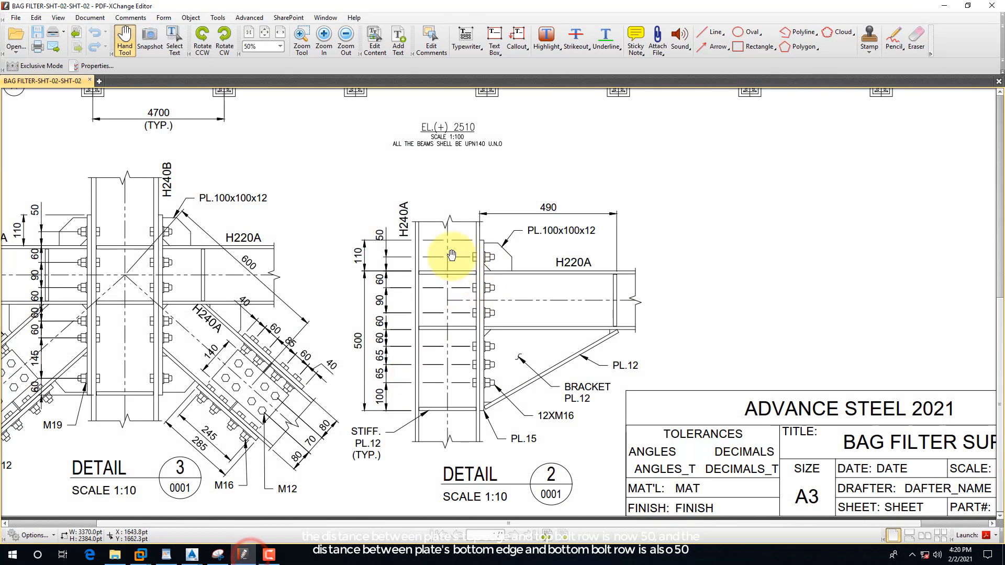
{"action": "left_click", "coordinate": [947, 7]}
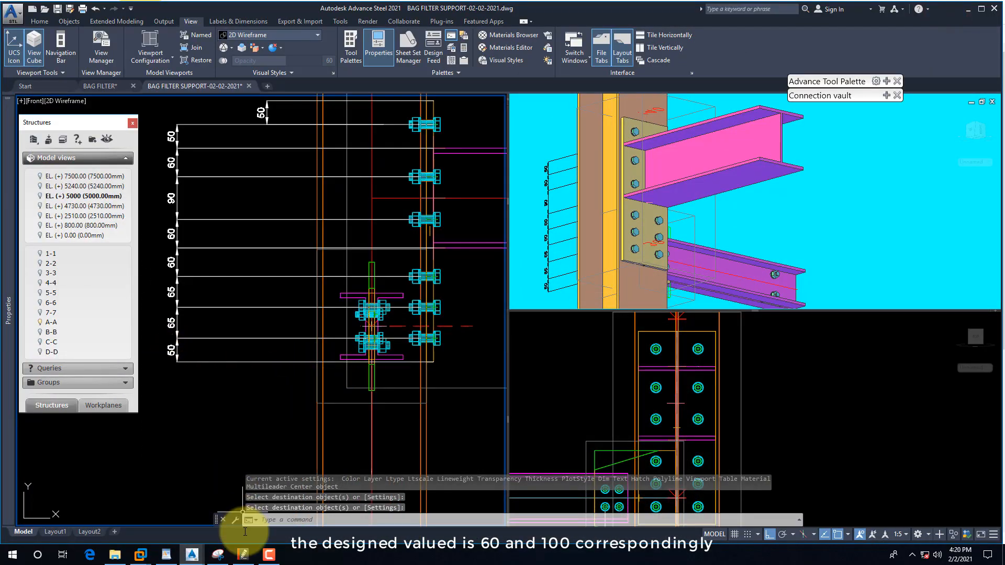
{"action": "left_click", "coordinate": [243, 554]}
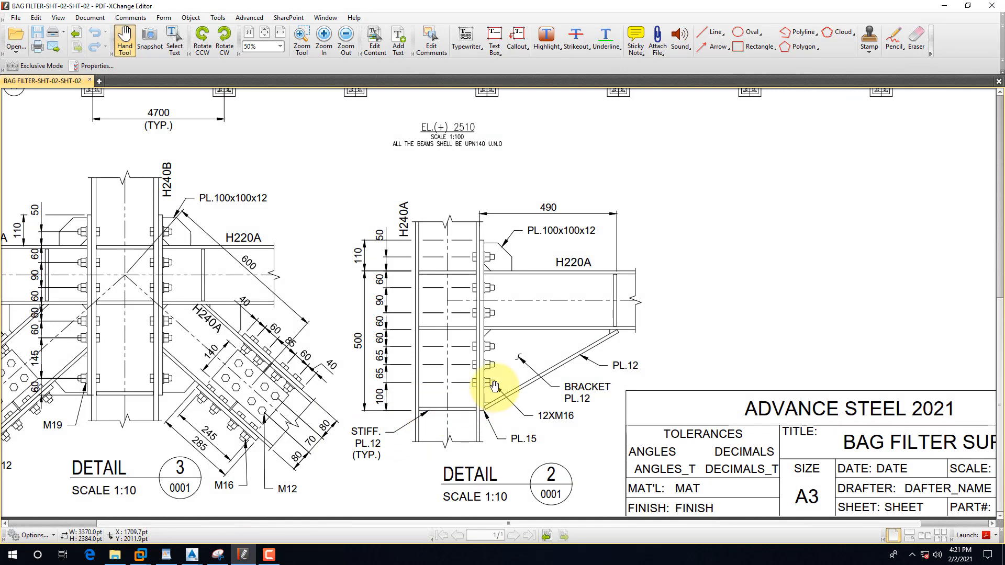
{"action": "left_click", "coordinate": [944, 7]}
Open the Advance joint properties of the moment end plate through its top bolt and show the plate layout settings
{"action": "scroll", "coordinate": [259, 293], "scroll_direction": "down", "scroll_amount": 2}
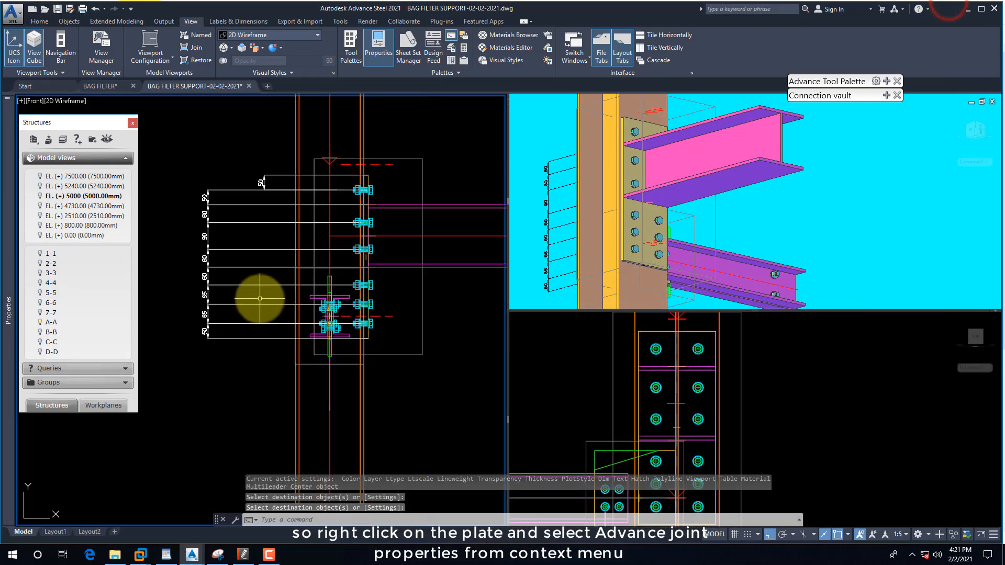
{"action": "key", "text": "Escape"}
{"action": "left_click", "coordinate": [373, 189]}
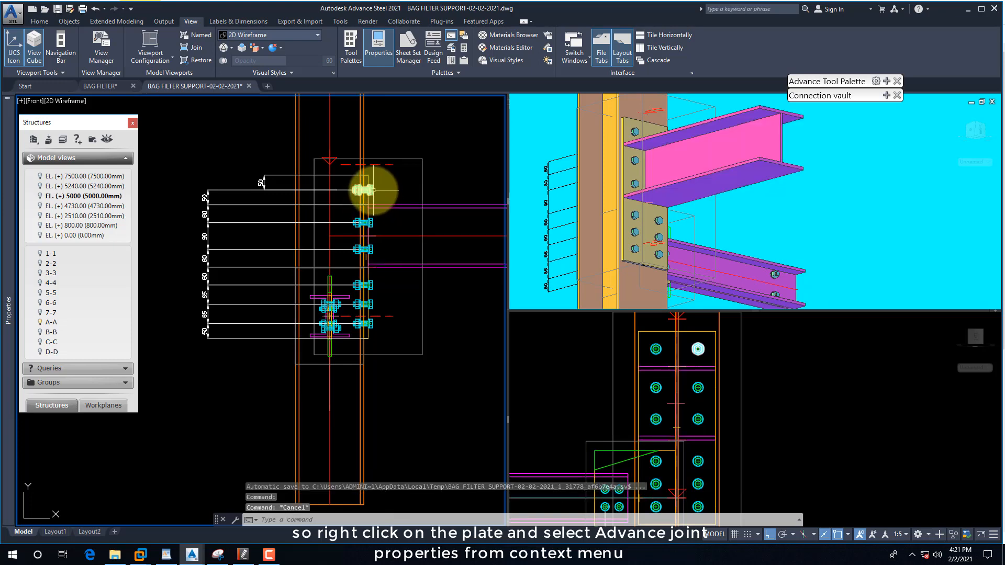
{"action": "right_click", "coordinate": [373, 190]}
{"action": "left_click", "coordinate": [417, 348]}
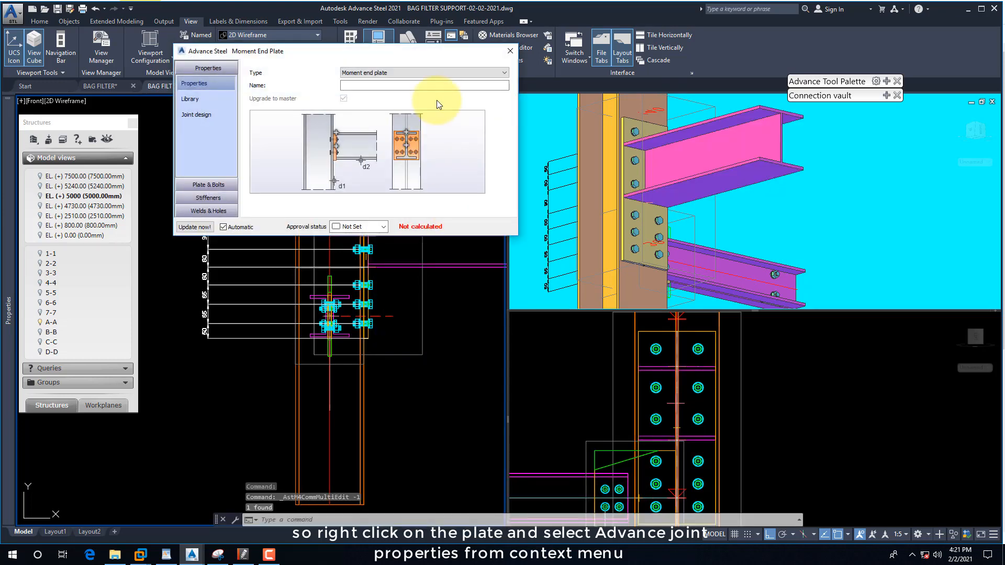
{"action": "left_click_drag", "start_coordinate": [321, 51], "coordinate": [699, 110]}
{"action": "left_click", "coordinate": [587, 244]}
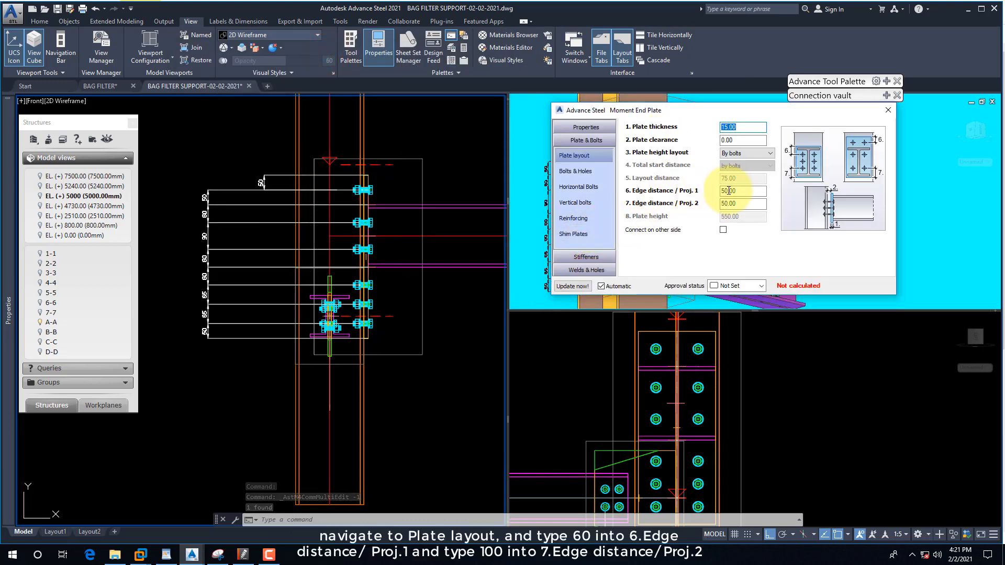
Set the plate's Edge distance / Proj. 1 to 60 and Edge distance / Proj. 2 to 100
{"action": "left_click_drag", "start_coordinate": [735, 190], "coordinate": [712, 187]}
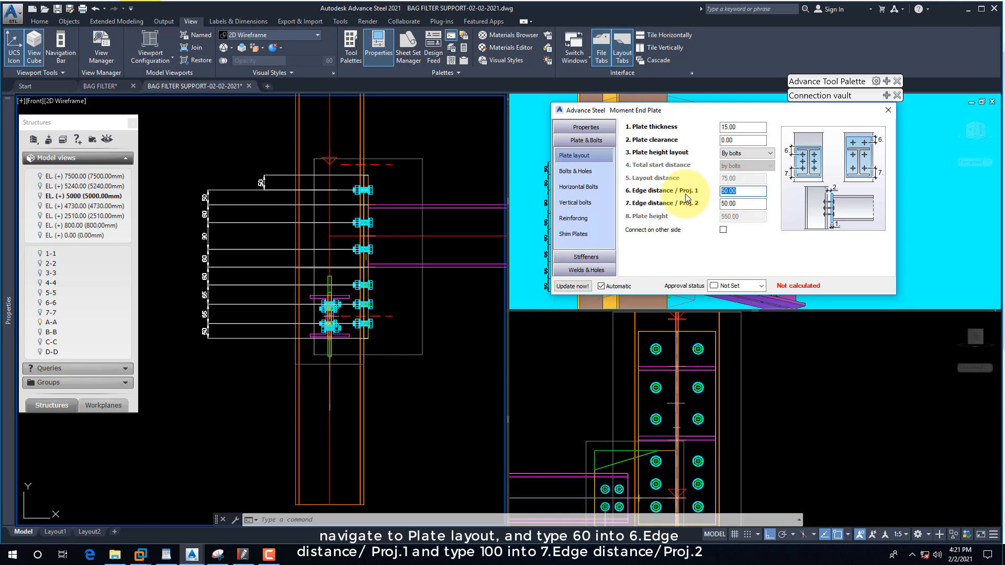
{"action": "left_click", "coordinate": [383, 180]}
{"action": "left_click_drag", "start_coordinate": [744, 189], "coordinate": [704, 190]}
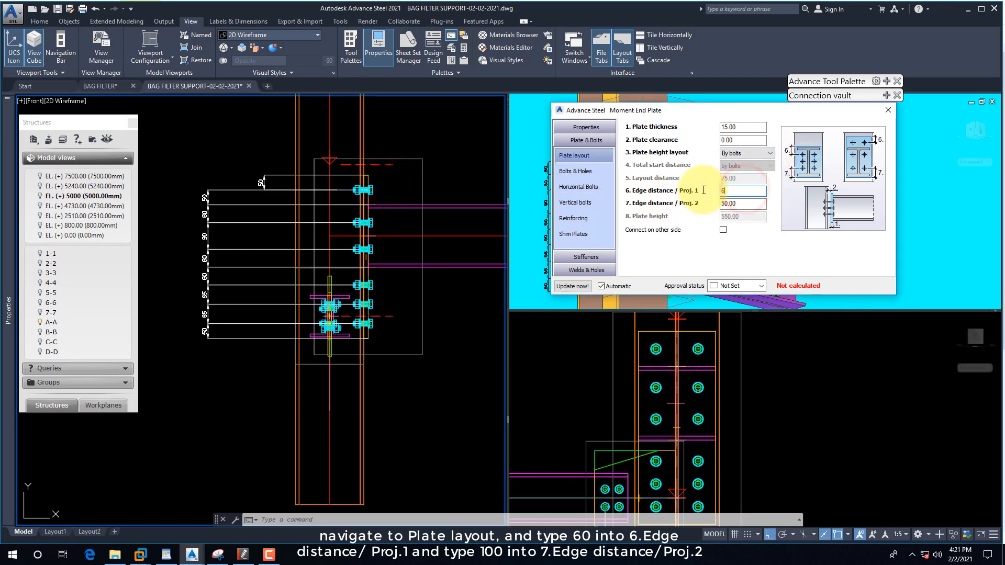
{"action": "scroll", "coordinate": [369, 170], "scroll_direction": "up", "scroll_amount": 4}
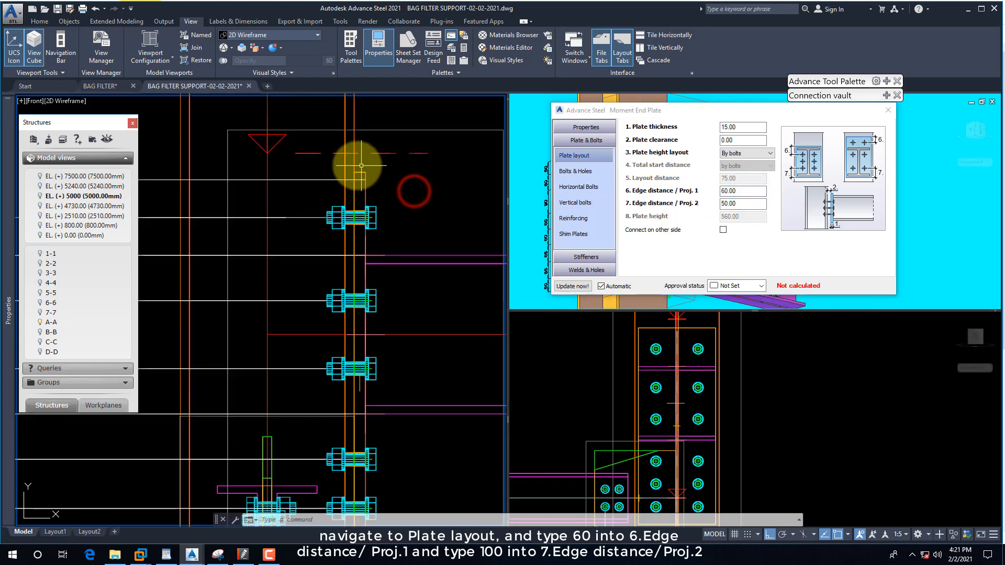
{"action": "scroll", "coordinate": [398, 191], "scroll_direction": "down", "scroll_amount": 3}
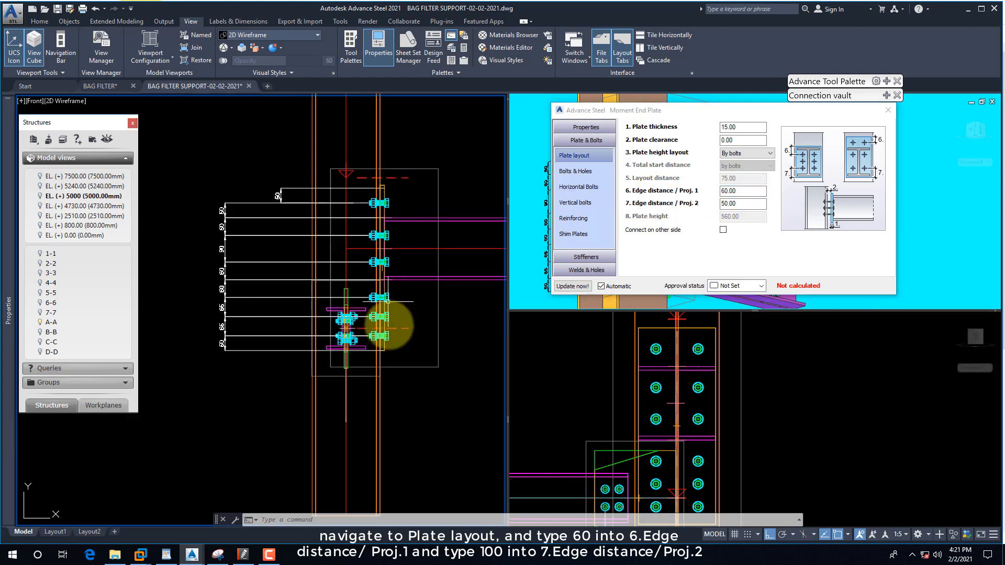
{"action": "scroll", "coordinate": [345, 355], "scroll_direction": "up", "scroll_amount": 2}
{"action": "middle_click_drag", "start_coordinate": [346, 356], "coordinate": [376, 355]}
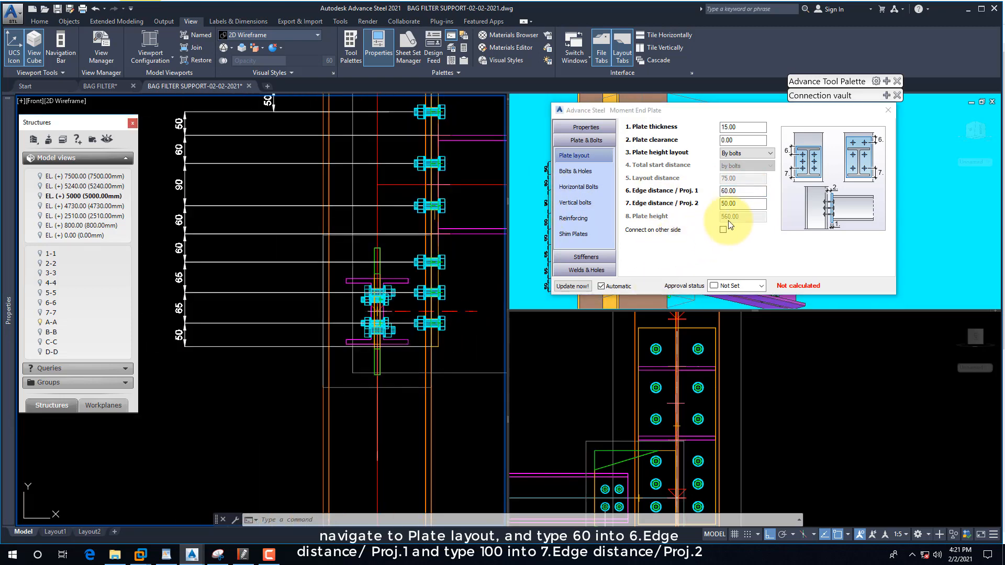
{"action": "left_click_drag", "start_coordinate": [736, 204], "coordinate": [711, 205]}
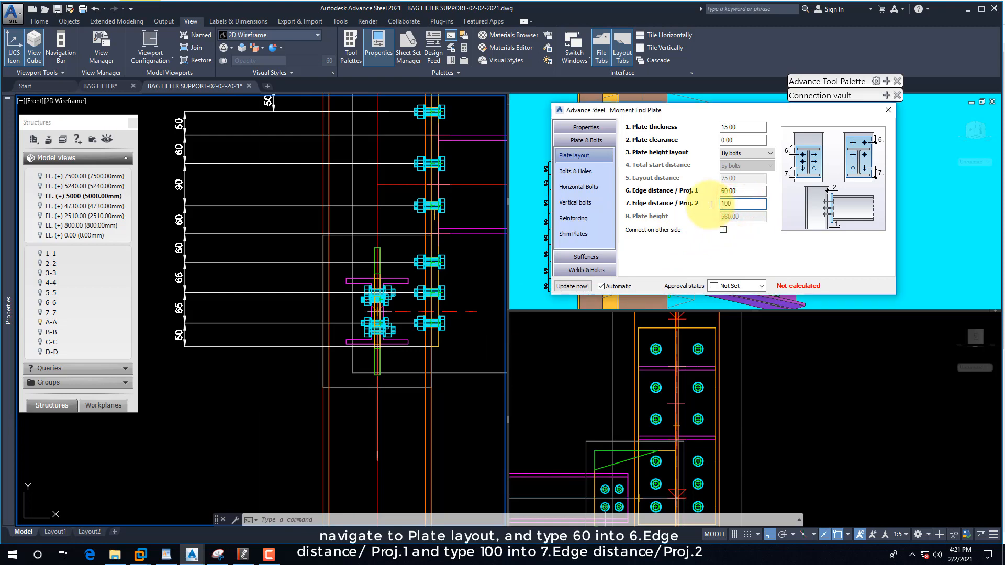
Stretch the lowest dimension of the chain to the end plate's new bottom edge
{"action": "left_click", "coordinate": [265, 341]}
{"action": "left_click", "coordinate": [272, 351]}
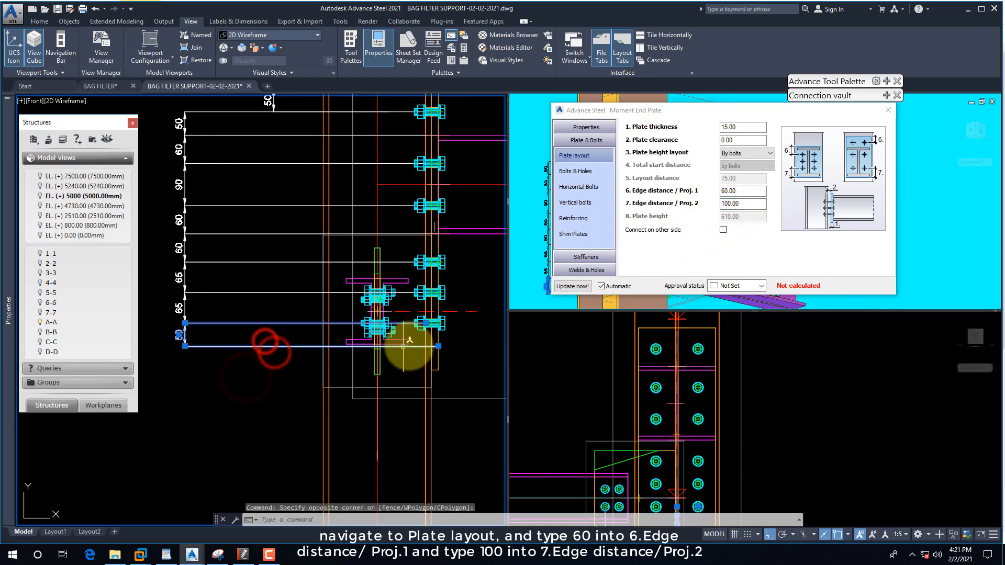
{"action": "left_click", "coordinate": [438, 346]}
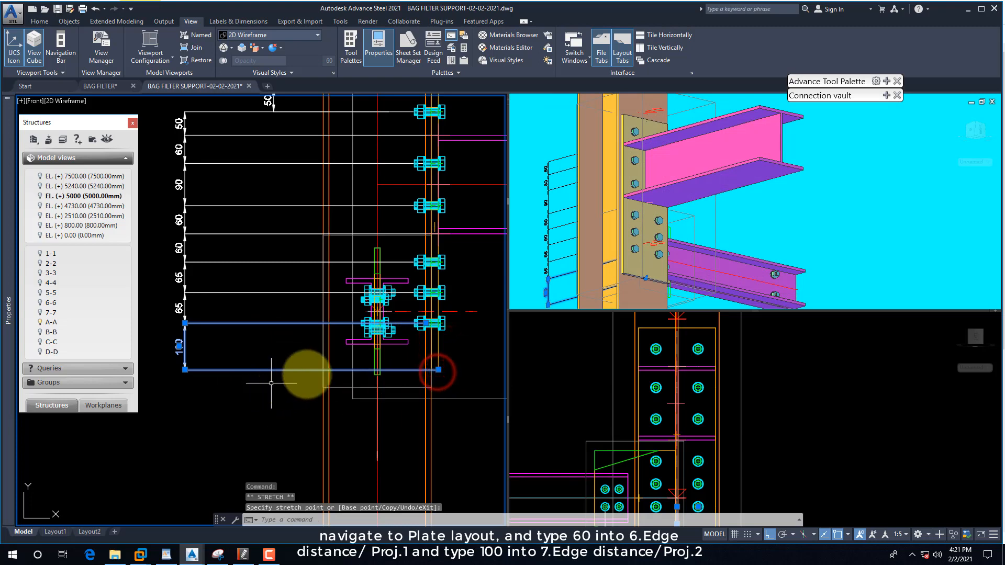
{"action": "key", "text": "Escape"}
Add a vertical linear dimension from the top bolt row to the plate's new top edge, aligned with the existing dimension chain
{"action": "scroll", "coordinate": [348, 207], "scroll_direction": "up", "scroll_amount": 3}
{"action": "left_click", "coordinate": [298, 181]}
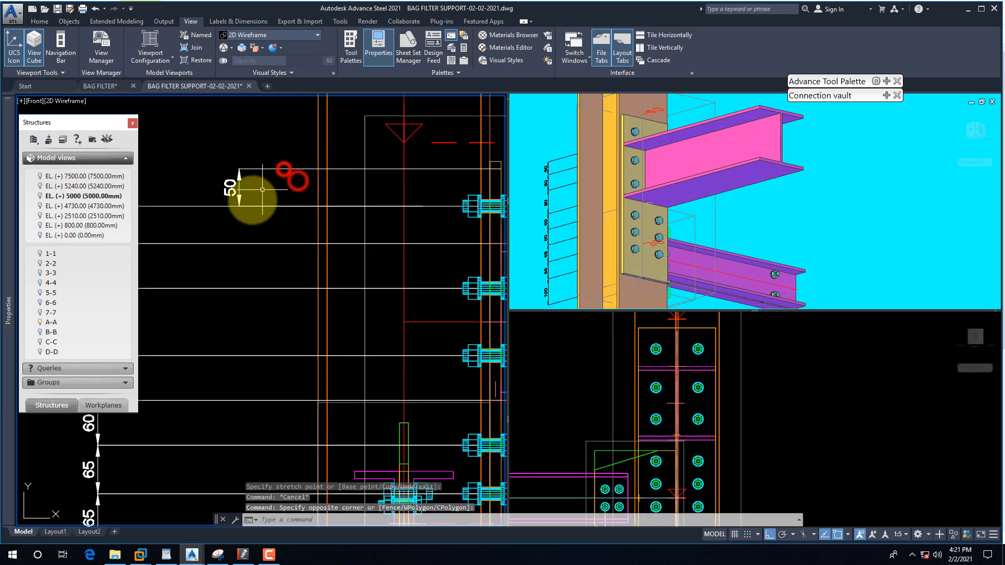
{"action": "scroll", "coordinate": [262, 190], "scroll_direction": "down", "scroll_amount": 3}
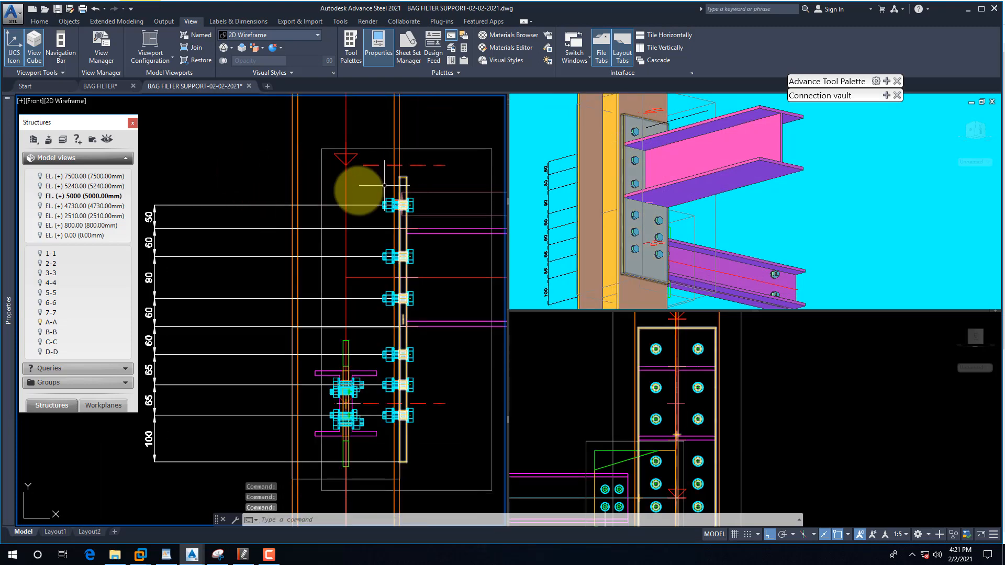
{"action": "type", "text": "dli"}
{"action": "key", "text": "Return"}
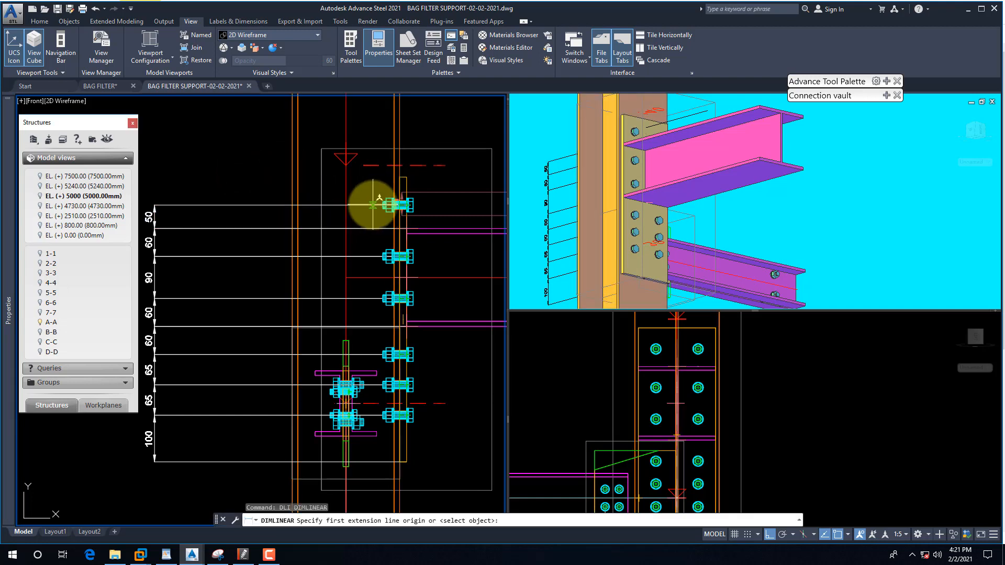
{"action": "left_click", "coordinate": [373, 204]}
{"action": "left_click", "coordinate": [404, 178]}
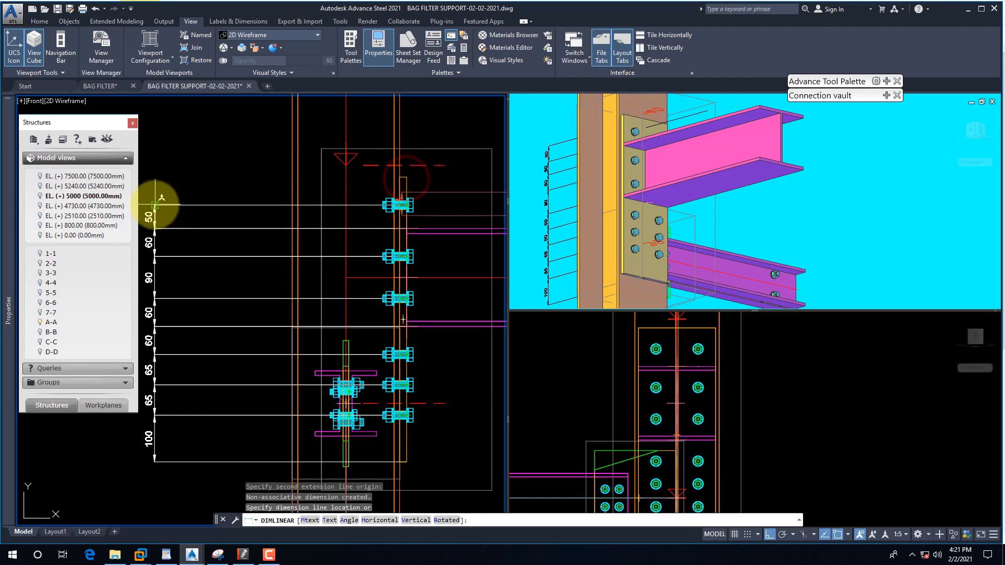
{"action": "left_click", "coordinate": [154, 204]}
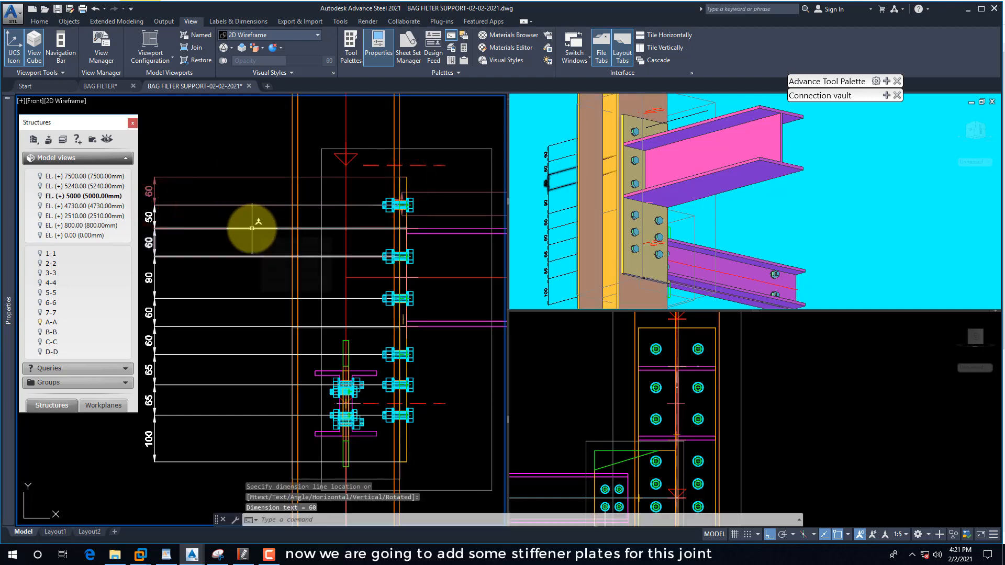
Delete the outdated 50 dimension floating above the beam beside the end plate
{"action": "scroll", "coordinate": [254, 227], "scroll_direction": "down", "scroll_amount": 2}
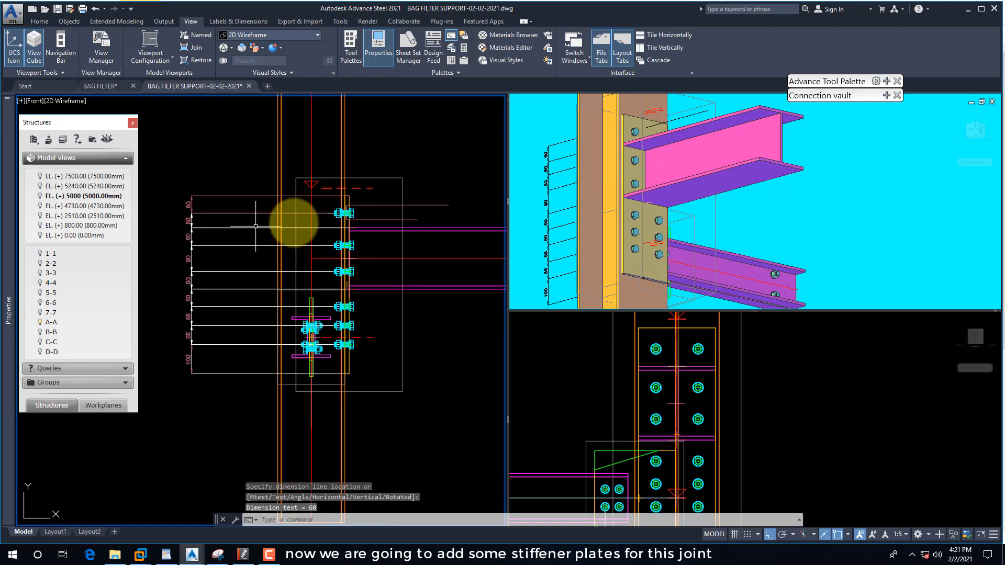
{"action": "left_click", "coordinate": [369, 220]}
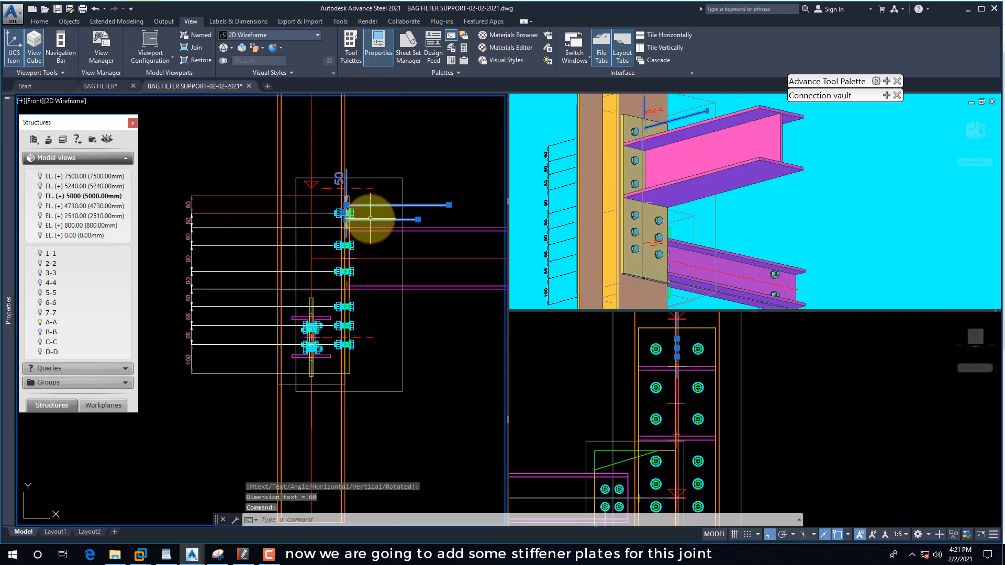
{"action": "key", "text": "Delete"}
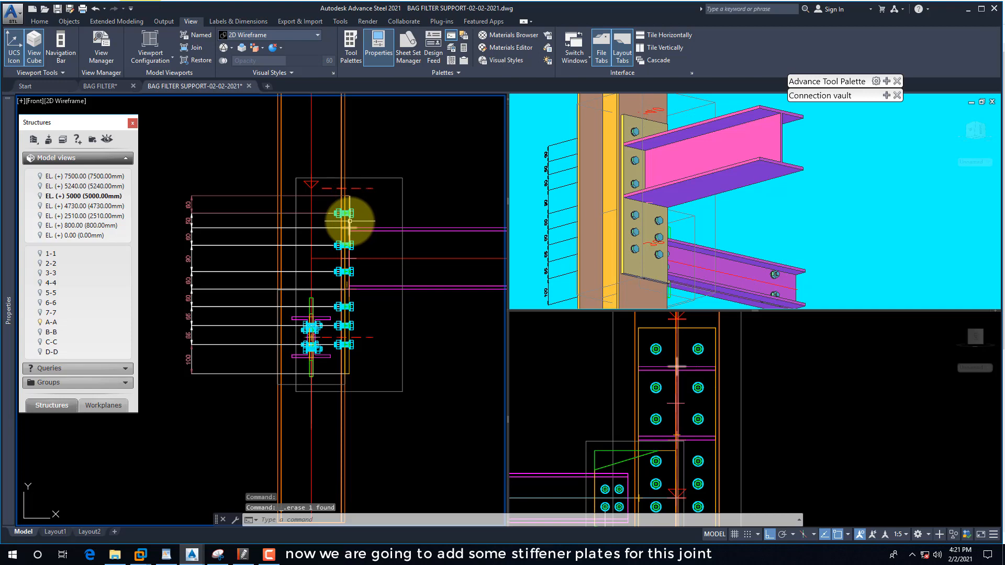
Examine the stiffener plate callouts in Detail 2 of the drawing in PDF-XChange Editor, and return to the model
{"action": "scroll", "coordinate": [321, 231], "scroll_direction": "up", "scroll_amount": 2}
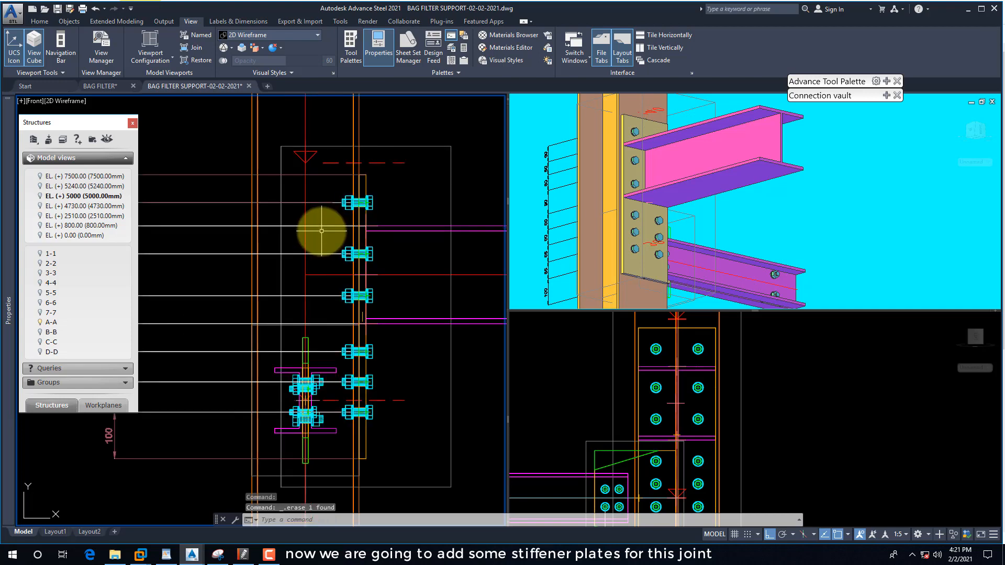
{"action": "scroll", "coordinate": [321, 231], "scroll_direction": "down", "scroll_amount": 2}
{"action": "scroll", "coordinate": [404, 222], "scroll_direction": "up", "scroll_amount": 2}
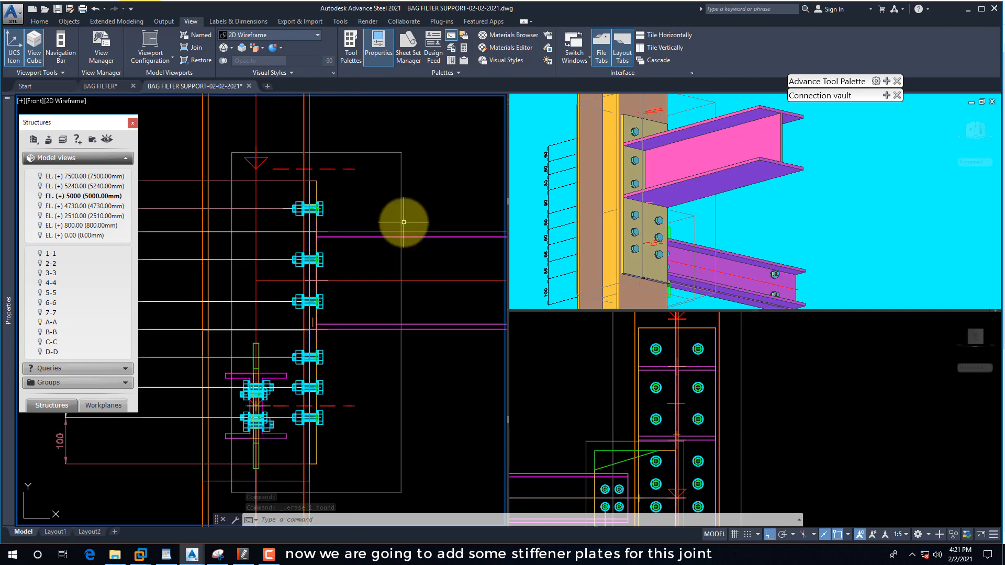
{"action": "left_click", "coordinate": [243, 554]}
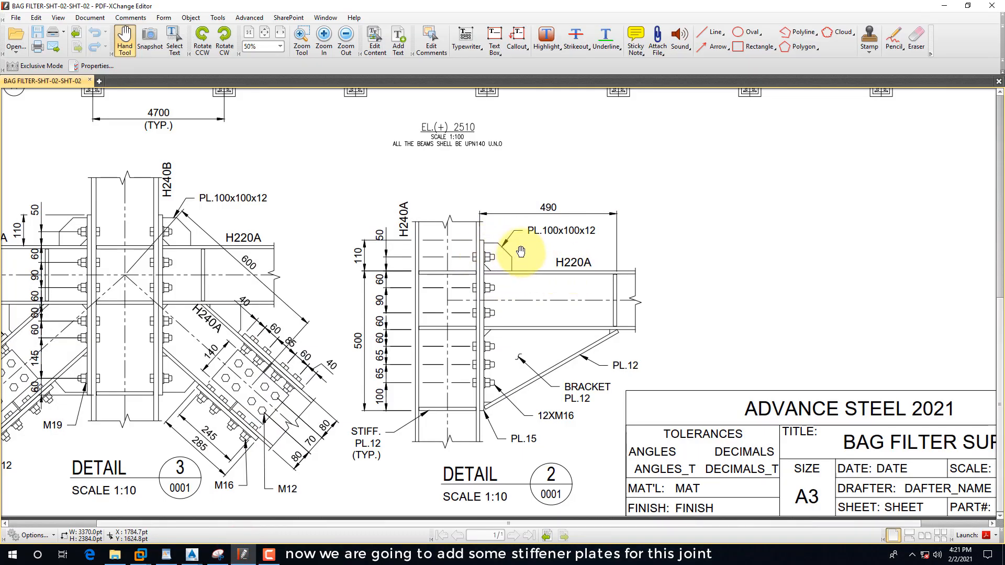
{"action": "left_click", "coordinate": [940, 7]}
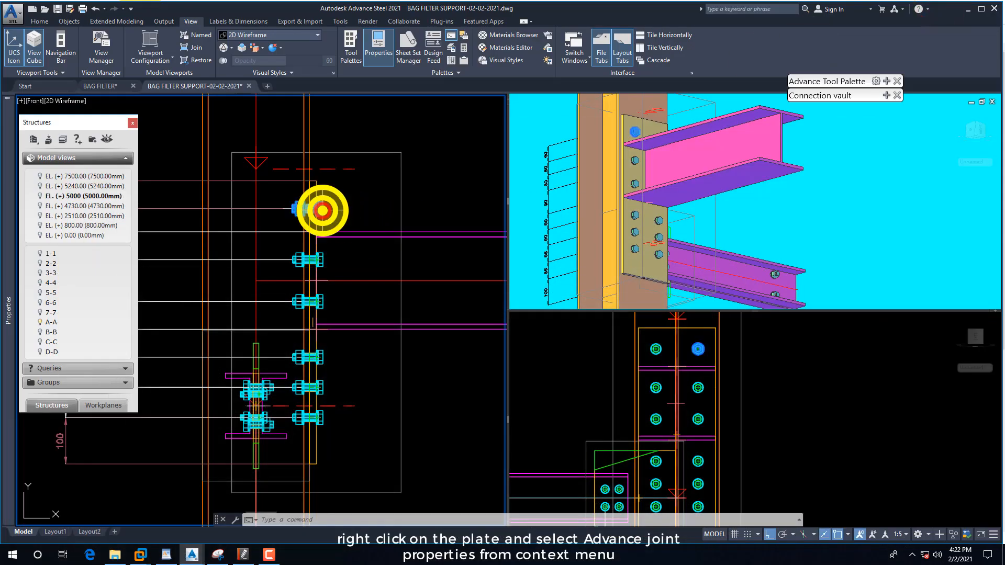
Open the joint properties of the moment end plate connection and bring up its column stiffener settings
{"action": "right_click", "coordinate": [322, 210]}
{"action": "left_click", "coordinate": [389, 364]}
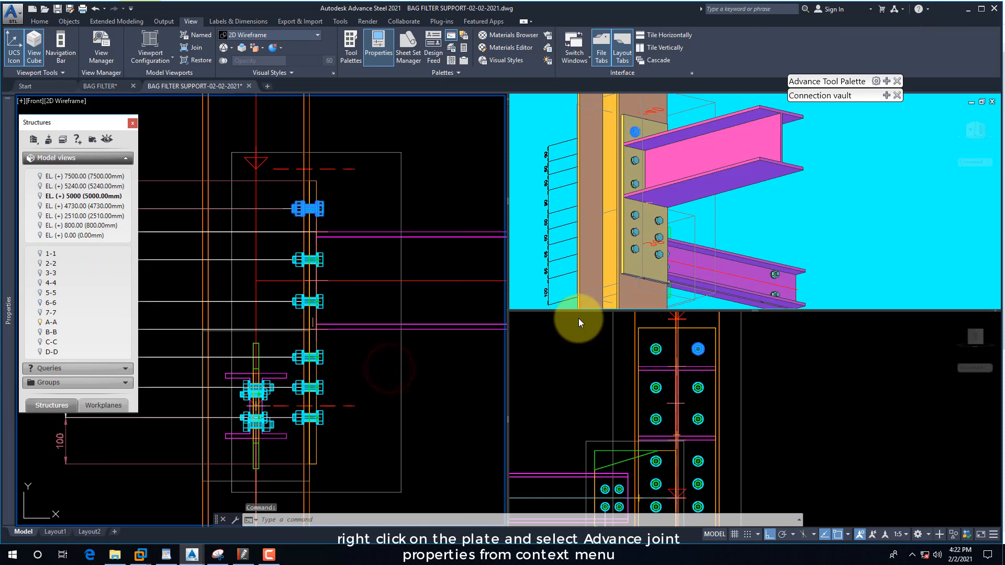
{"action": "left_click", "coordinate": [588, 245]}
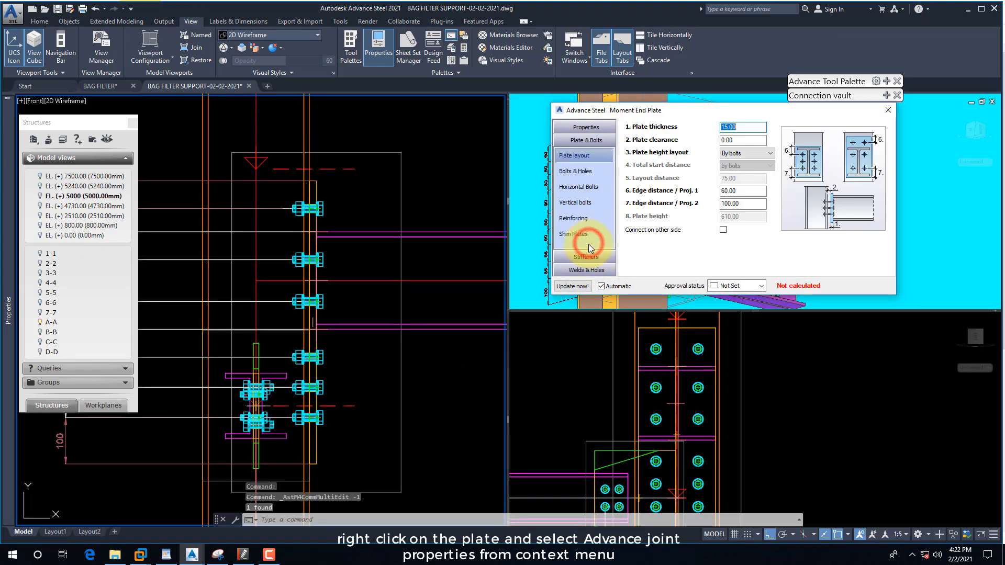
{"action": "left_click", "coordinate": [579, 189]}
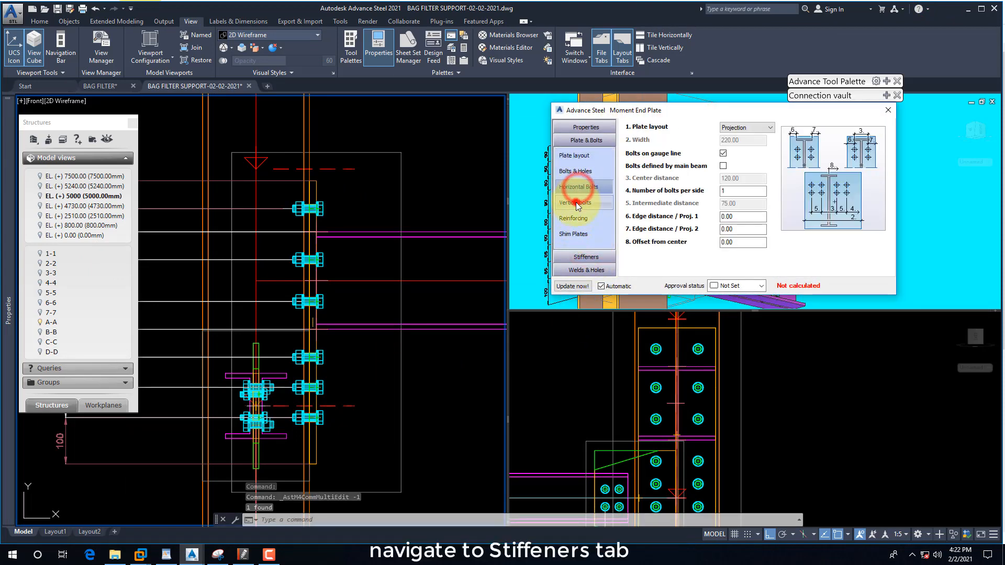
{"action": "left_click", "coordinate": [577, 203]}
{"action": "left_click", "coordinate": [578, 218]}
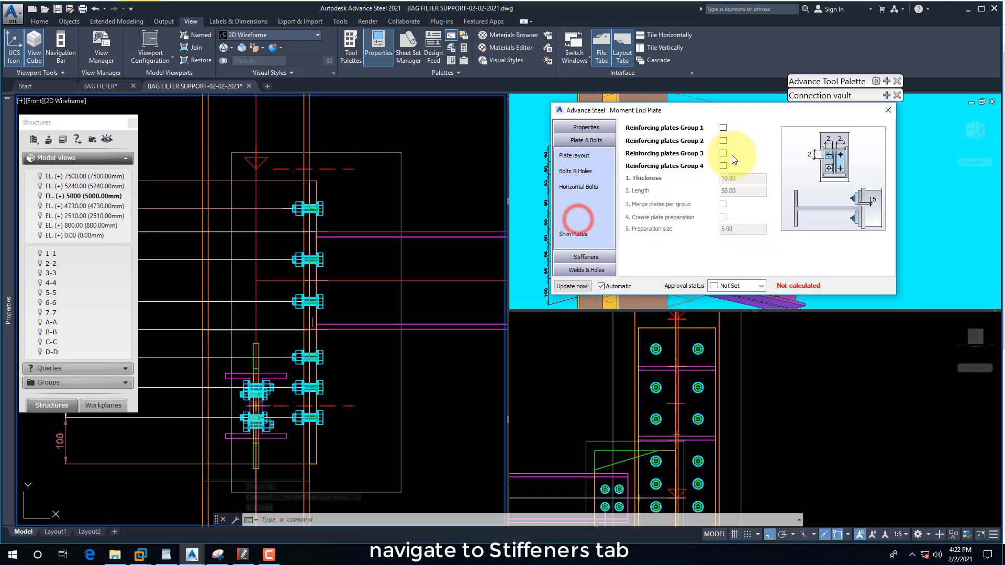
{"action": "left_click", "coordinate": [586, 234]}
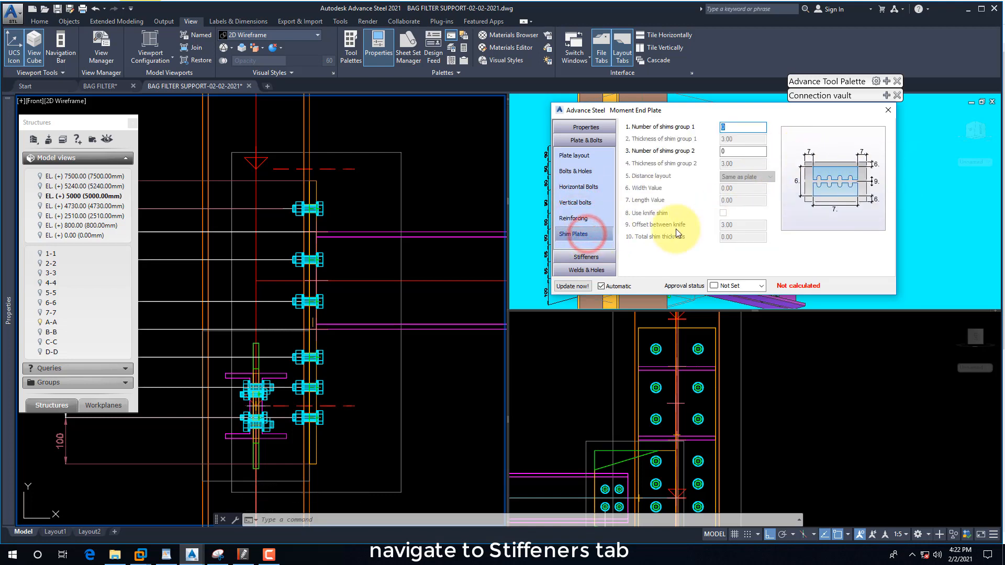
{"action": "left_click", "coordinate": [599, 261]}
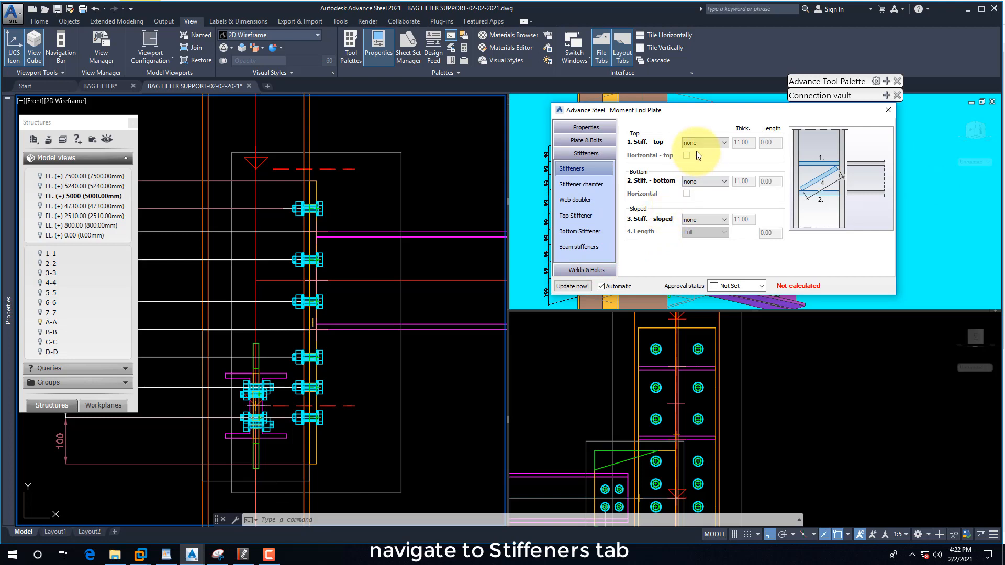
Add a full top stiffener to the column with a thickness of 12 mm
{"action": "left_click", "coordinate": [344, 257]}
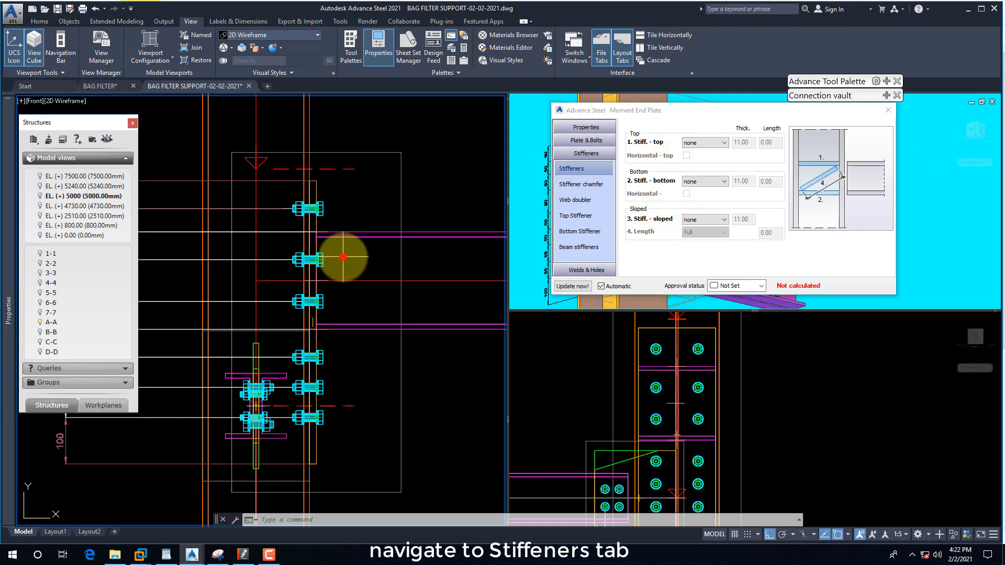
{"action": "scroll", "coordinate": [346, 256], "scroll_direction": "down", "scroll_amount": 1}
{"action": "scroll", "coordinate": [312, 249], "scroll_direction": "up", "scroll_amount": 1}
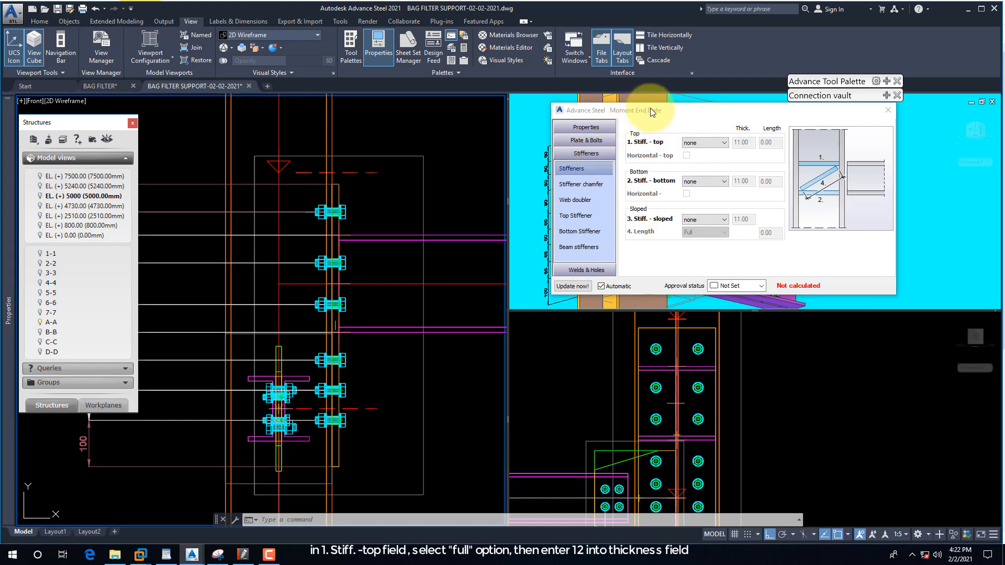
{"action": "left_click_drag", "start_coordinate": [650, 108], "coordinate": [211, 12]}
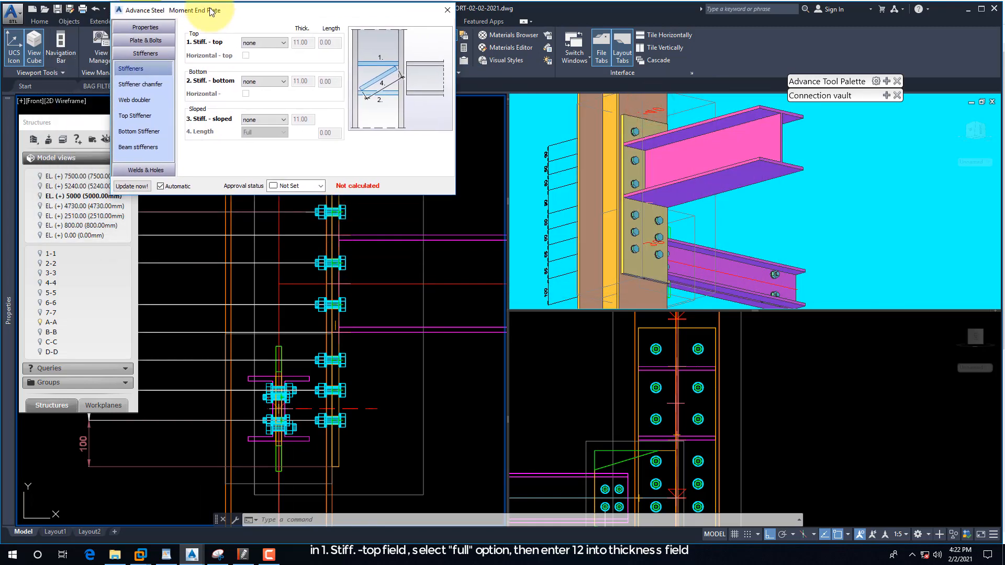
{"action": "left_click", "coordinate": [776, 225]}
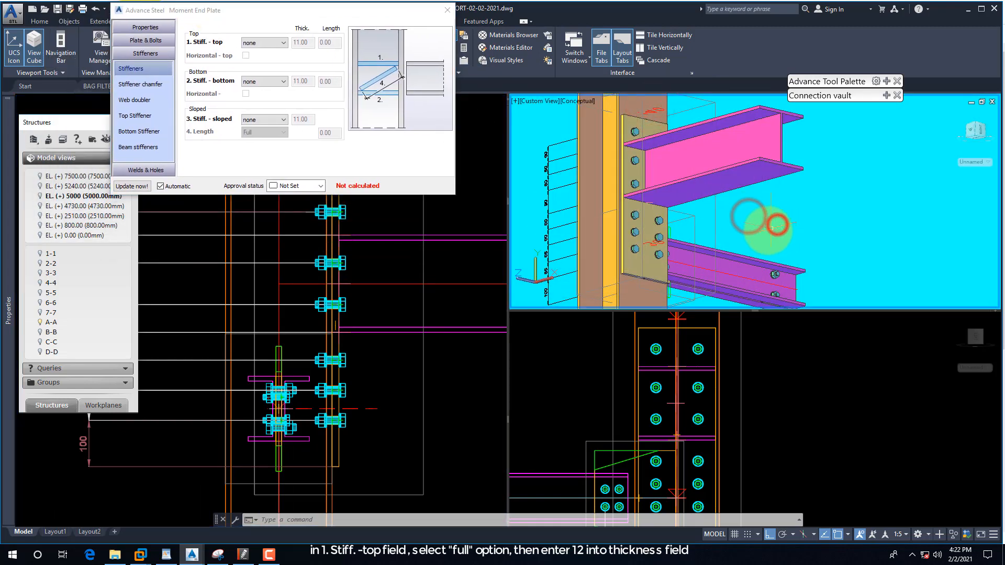
{"action": "mouse_move", "coordinate": [742, 214]}
{"action": "middle_mouse_down", "text": "shift"}
{"action": "mouse_move", "coordinate": [758, 226]}
{"action": "mouse_move", "coordinate": [753, 215]}
{"action": "middle_mouse_up", "text": "shift"}
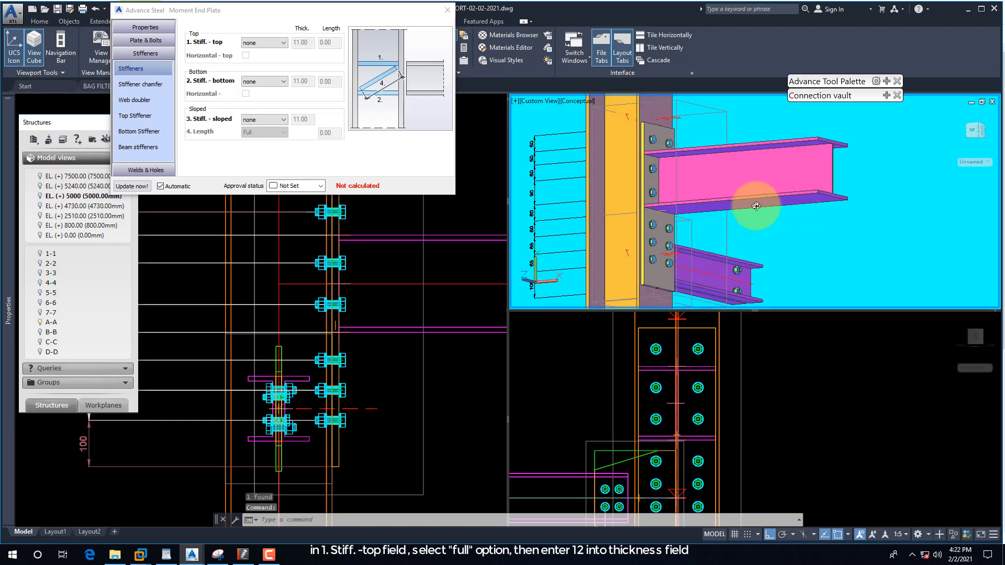
{"action": "left_click", "coordinate": [265, 43]}
{"action": "left_click", "coordinate": [253, 56]}
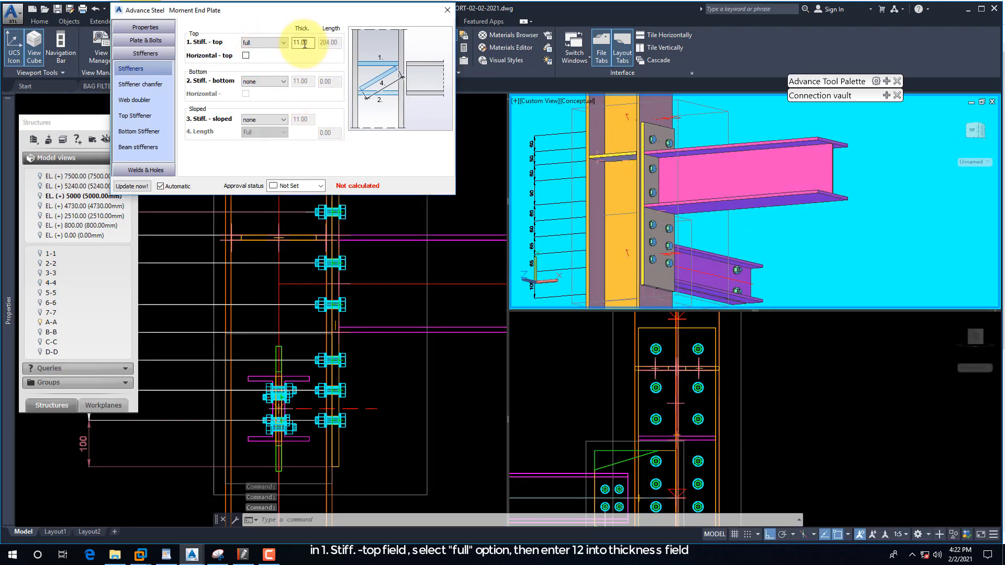
{"action": "double_click", "coordinate": [307, 43]}
{"action": "type", "text": "1"}
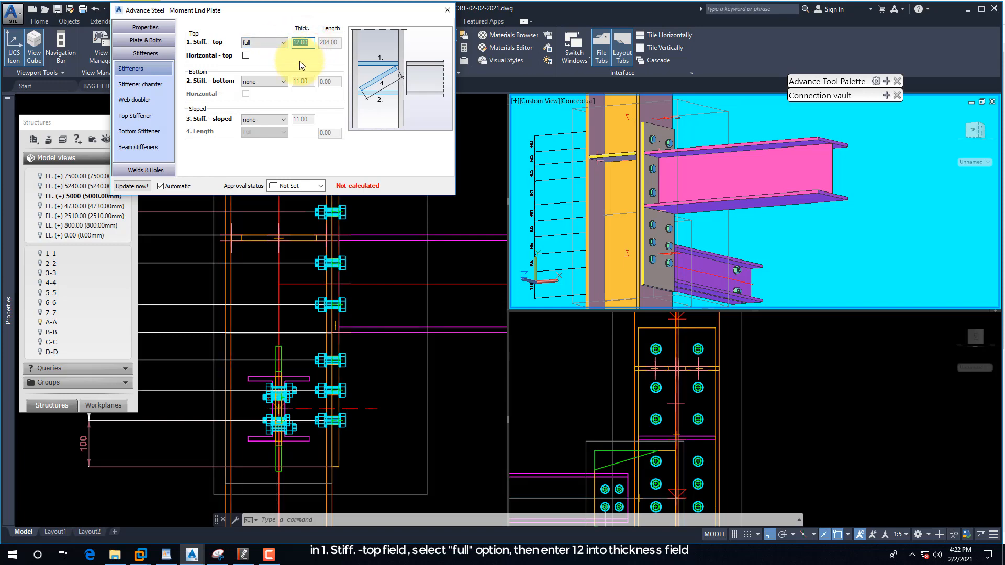
Add a full bottom stiffener to the column with a thickness of 12 mm
{"action": "left_click", "coordinate": [696, 128]}
{"action": "scroll", "coordinate": [666, 177], "scroll_direction": "up", "scroll_amount": 2}
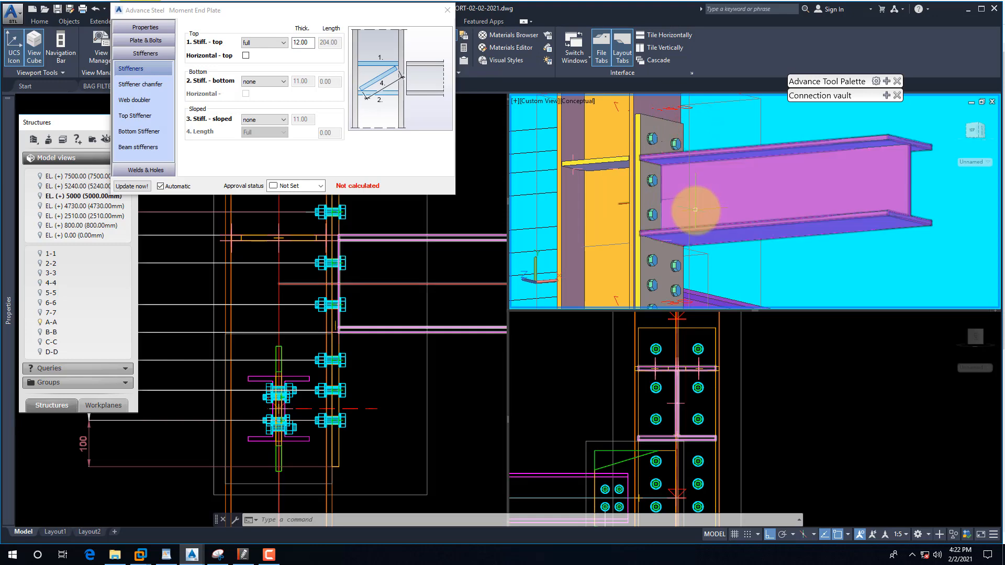
{"action": "middle_click_drag", "start_coordinate": [680, 204], "coordinate": [516, 166], "text": "shift"}
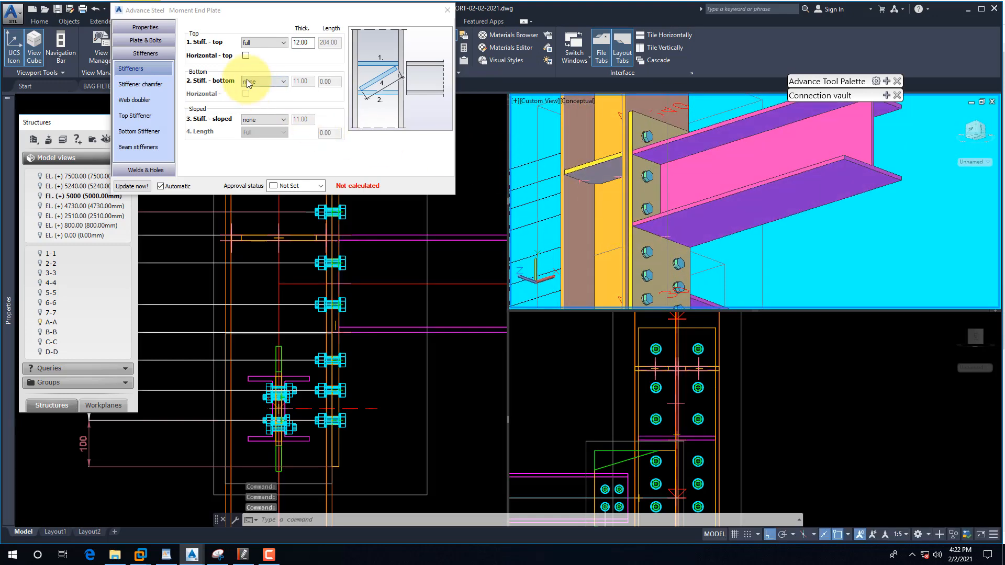
{"action": "left_click", "coordinate": [248, 81]}
{"action": "left_click", "coordinate": [247, 98]}
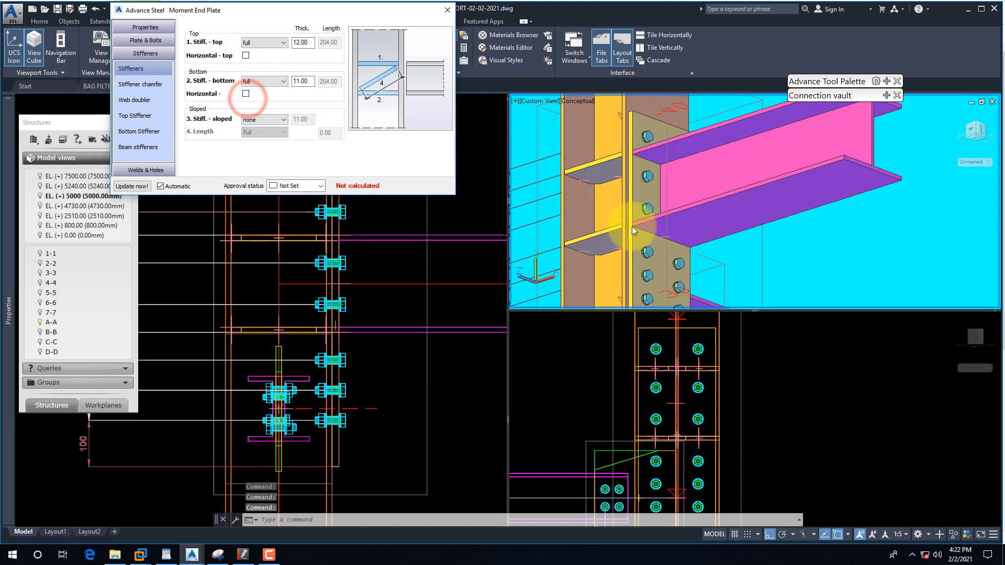
{"action": "left_click", "coordinate": [756, 238]}
{"action": "double_click", "coordinate": [311, 82]}
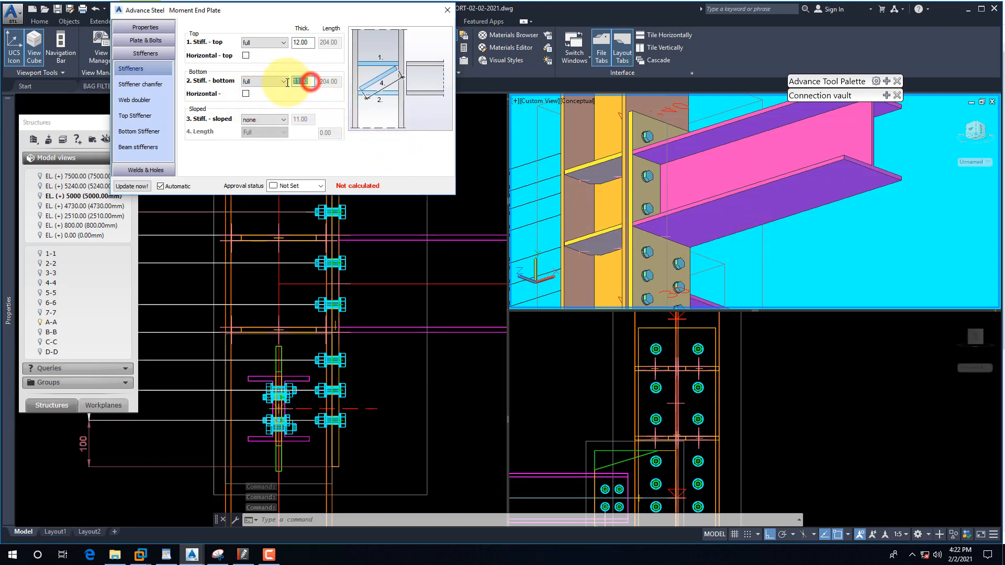
{"action": "type", "text": "12"}
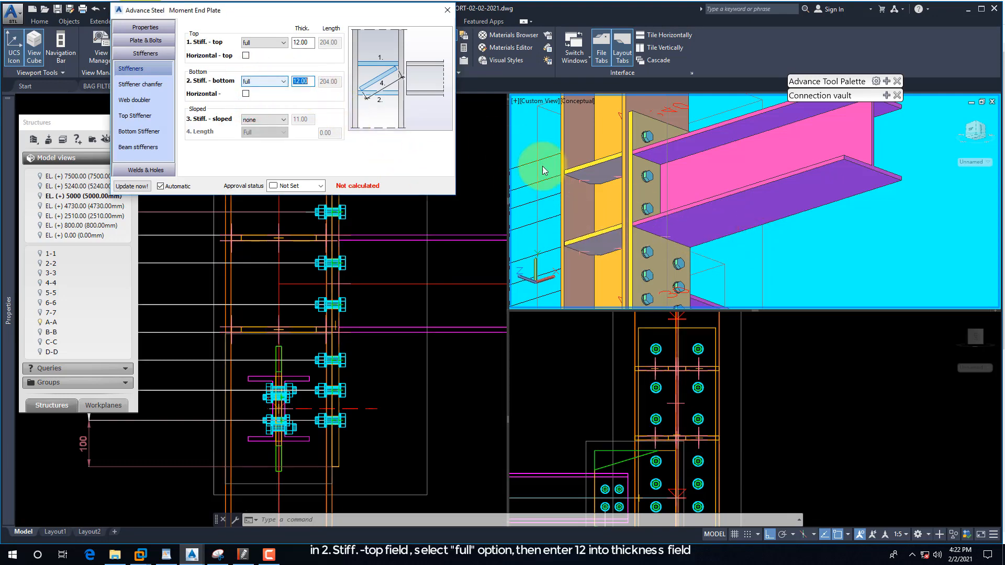
Try the Front - Back option for the sloped stiffener, and set it back to none
{"action": "left_click", "coordinate": [774, 258]}
{"action": "scroll", "coordinate": [775, 259], "scroll_direction": "down", "scroll_amount": 3}
{"action": "middle_click_drag", "start_coordinate": [775, 251], "coordinate": [699, 253], "text": "shift"}
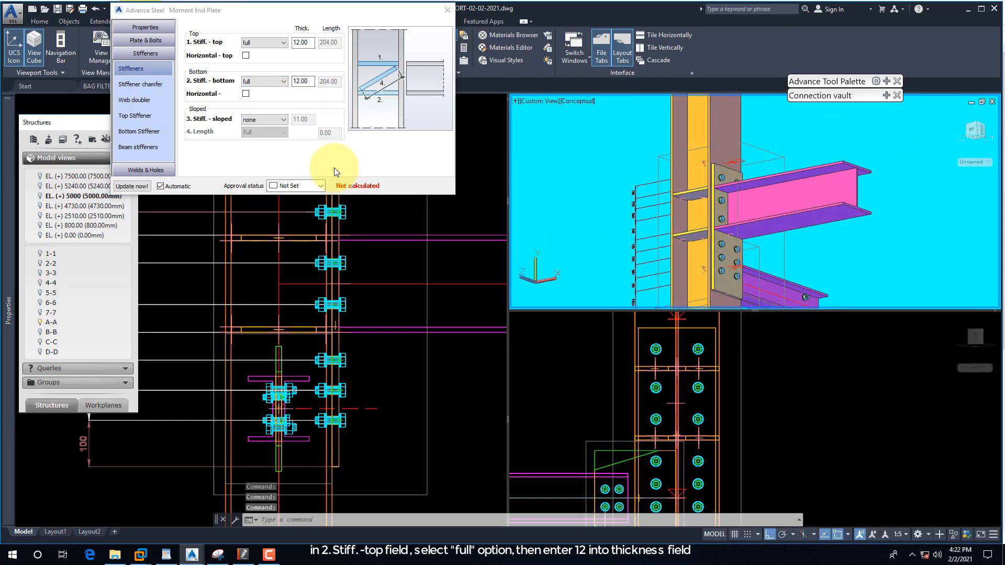
{"action": "left_click", "coordinate": [262, 118]}
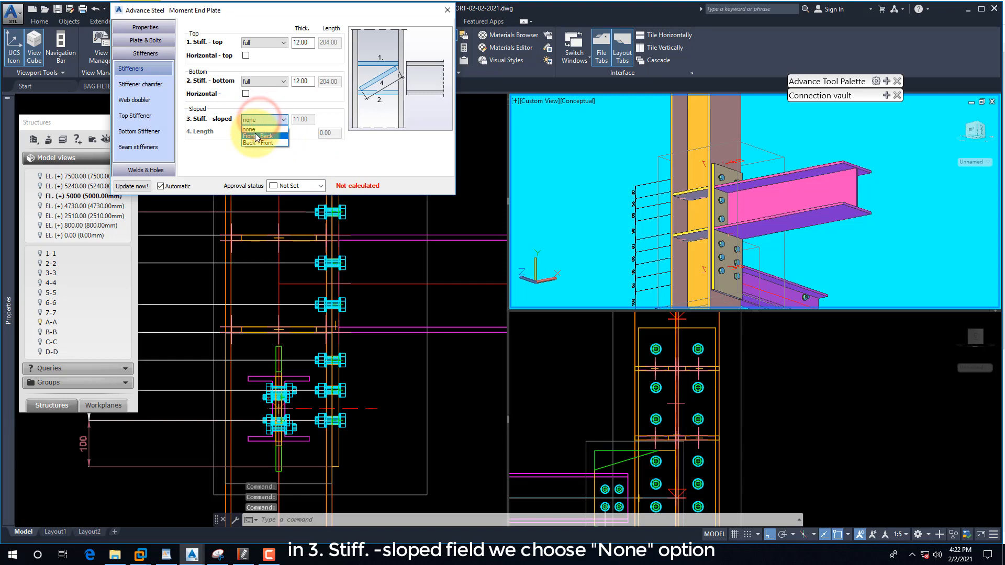
{"action": "left_click", "coordinate": [254, 136]}
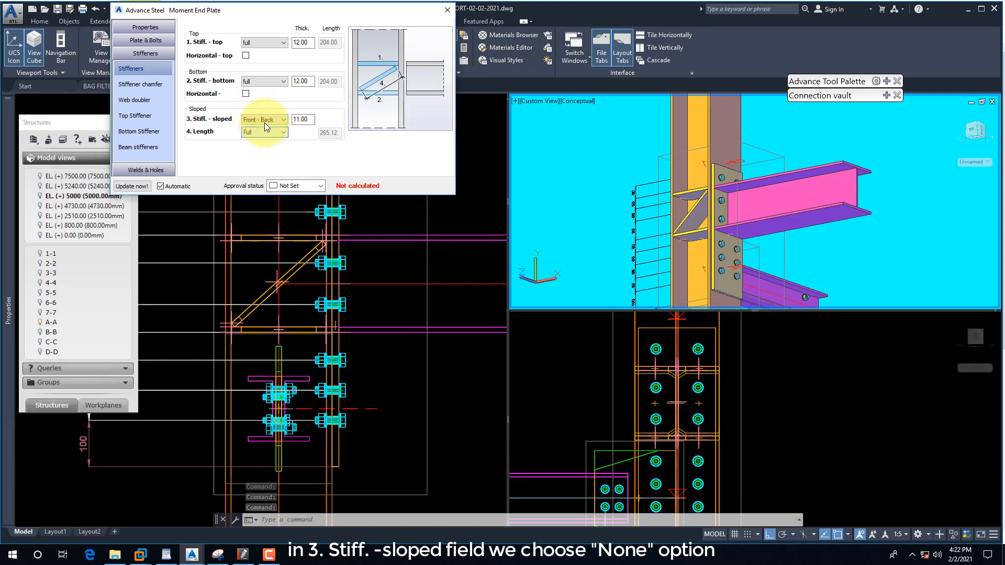
{"action": "left_click", "coordinate": [265, 123]}
{"action": "left_click", "coordinate": [264, 128]}
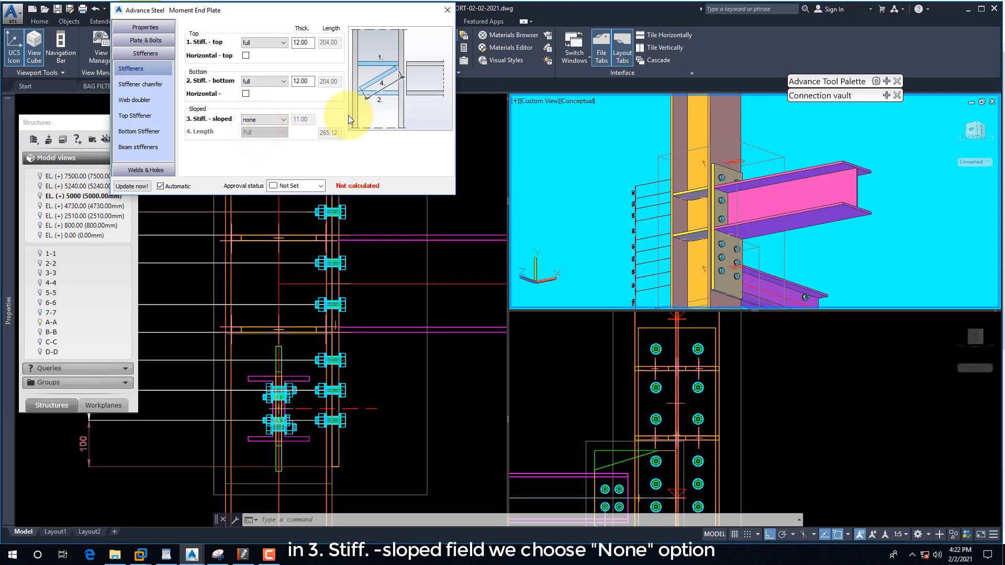
Bring up the joint's top stiffener settings, check the plate above the beam in Detail 2 in PDF-XChange Editor, and return to the model
{"action": "left_click", "coordinate": [145, 89]}
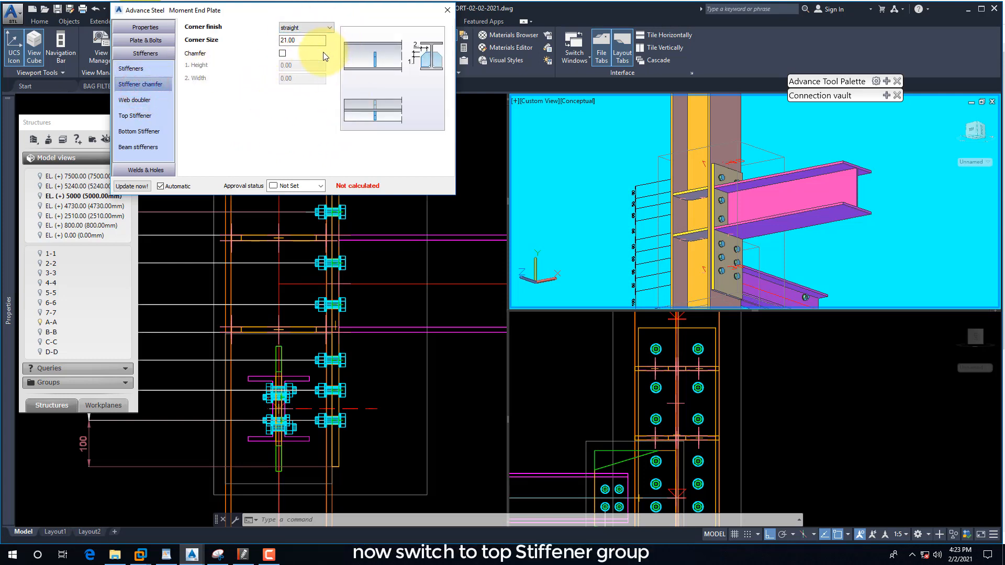
{"action": "left_click", "coordinate": [133, 101]}
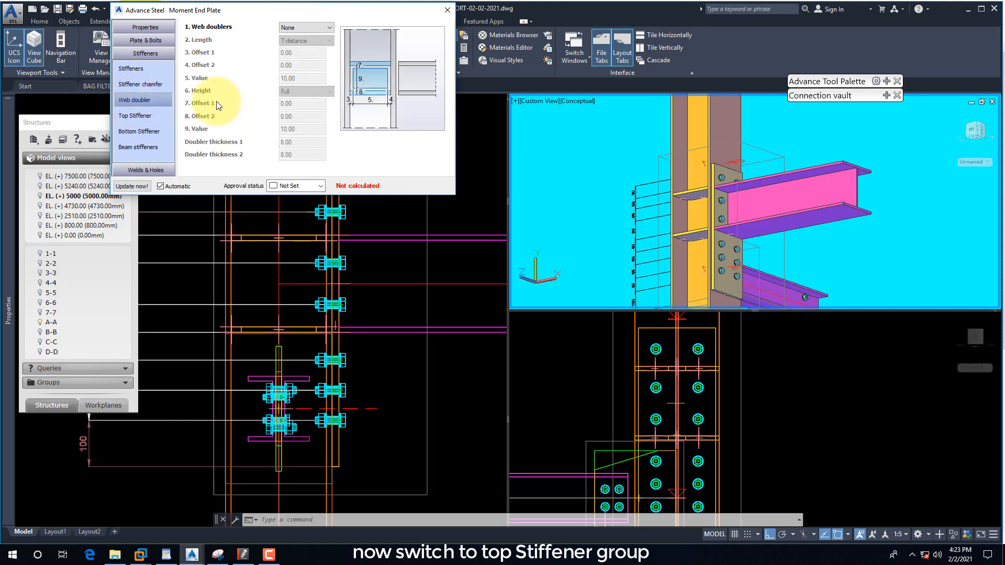
{"action": "left_click", "coordinate": [146, 116]}
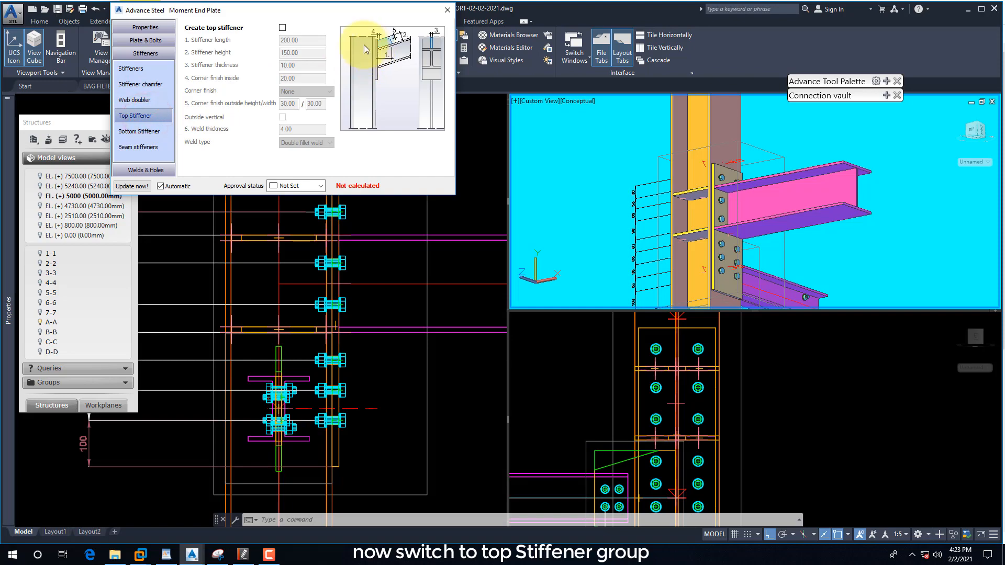
{"action": "left_click_drag", "start_coordinate": [288, 10], "coordinate": [607, 170]}
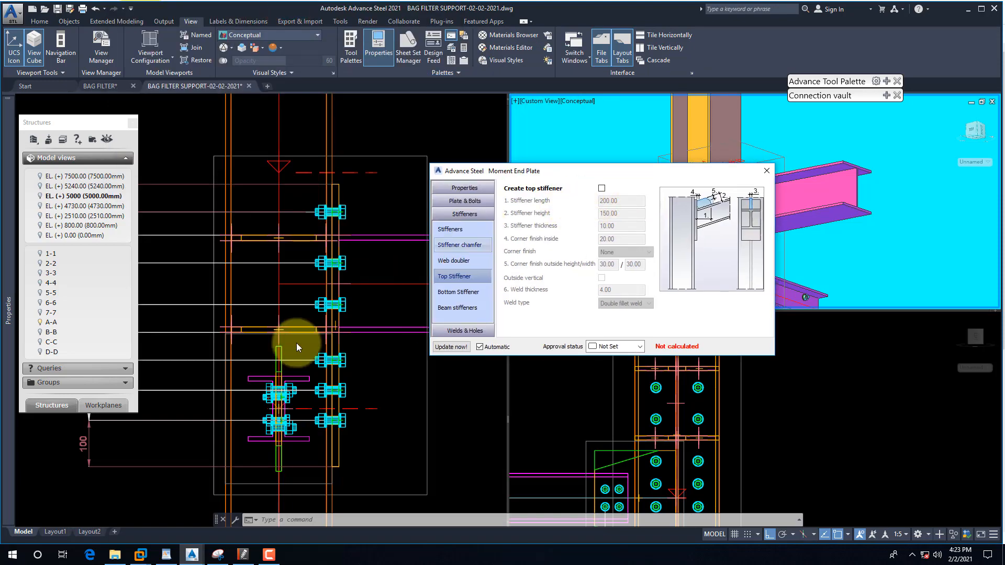
{"action": "left_click", "coordinate": [241, 554]}
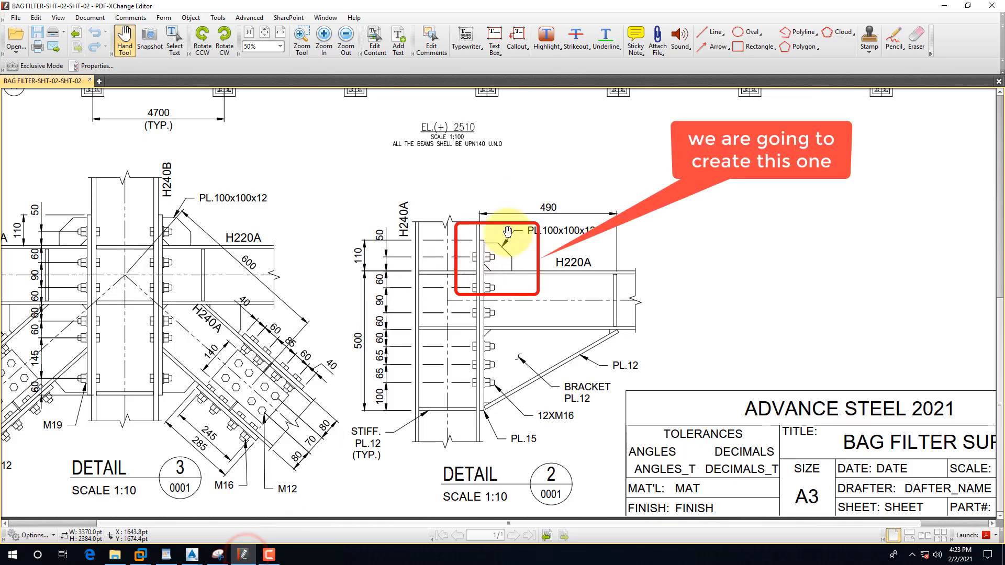
{"action": "left_click", "coordinate": [935, 10]}
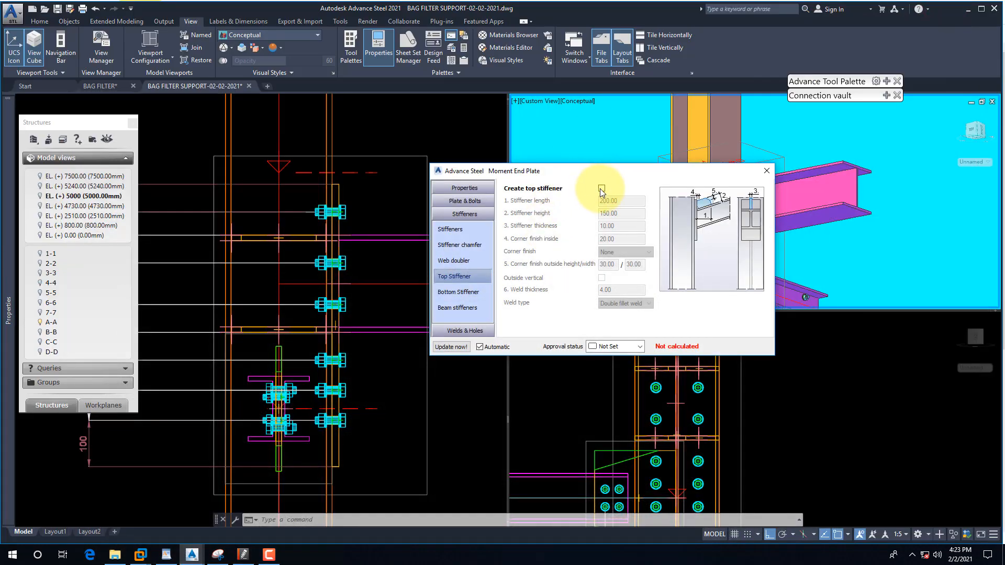
Create the top stiffener above the beam with length 100, height 100 and thickness 12 mm
{"action": "left_click", "coordinate": [602, 188]}
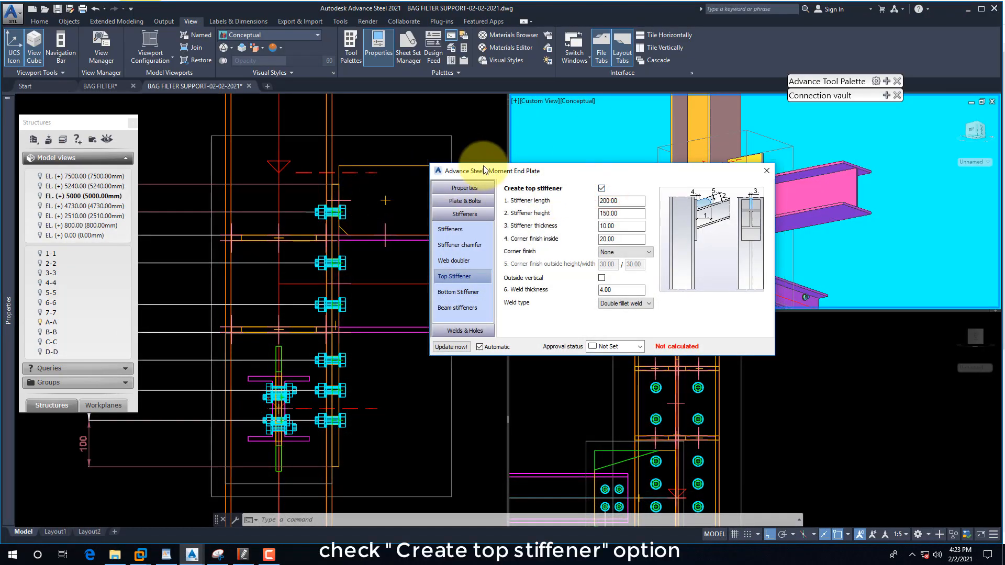
{"action": "left_click_drag", "start_coordinate": [489, 170], "coordinate": [548, 213]}
{"action": "left_click_drag", "start_coordinate": [700, 215], "coordinate": [777, 326]}
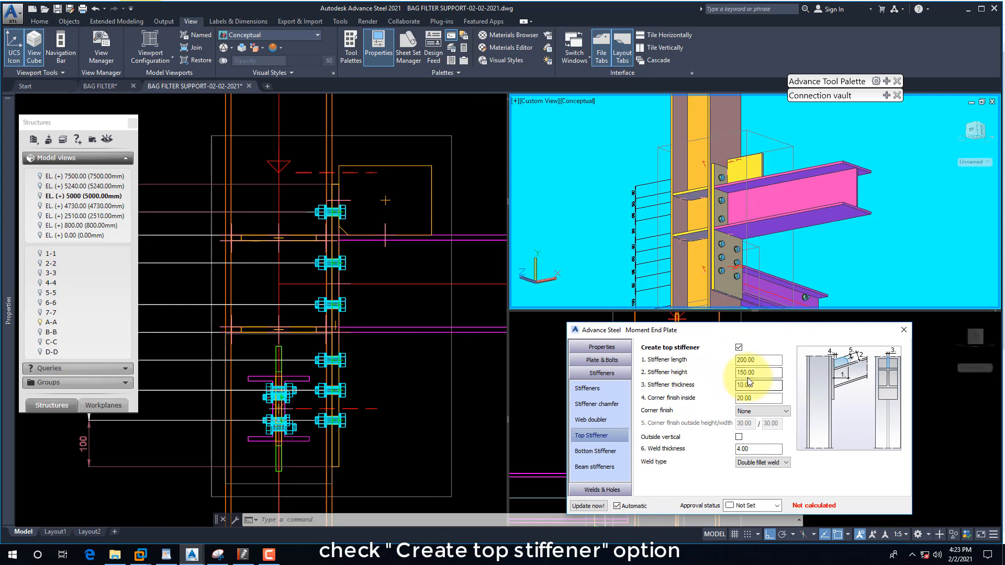
{"action": "left_click_drag", "start_coordinate": [759, 361], "coordinate": [727, 363]}
{"action": "type", "text": "11"}
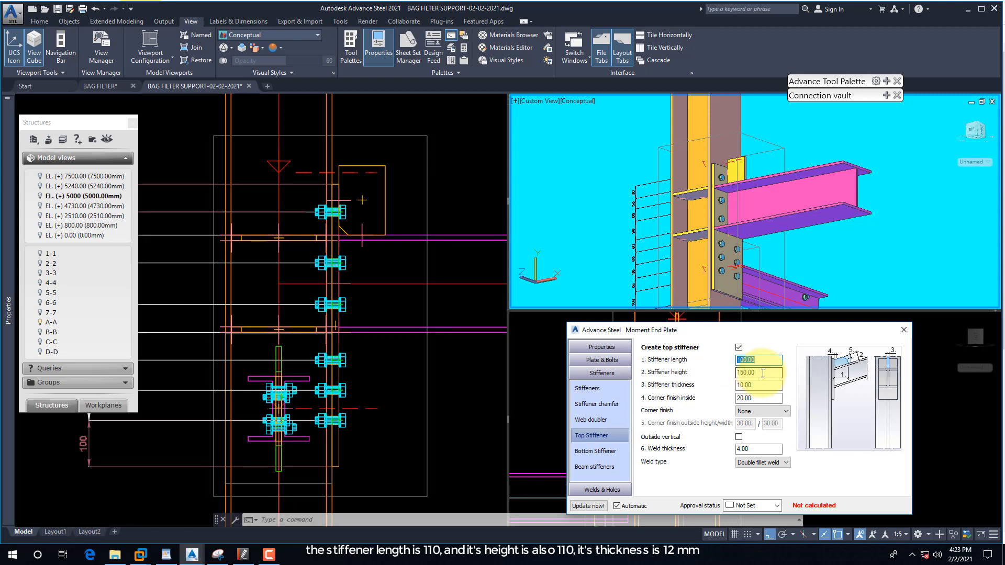
{"action": "left_click_drag", "start_coordinate": [762, 373], "coordinate": [730, 374]}
{"action": "type", "text": "100"}
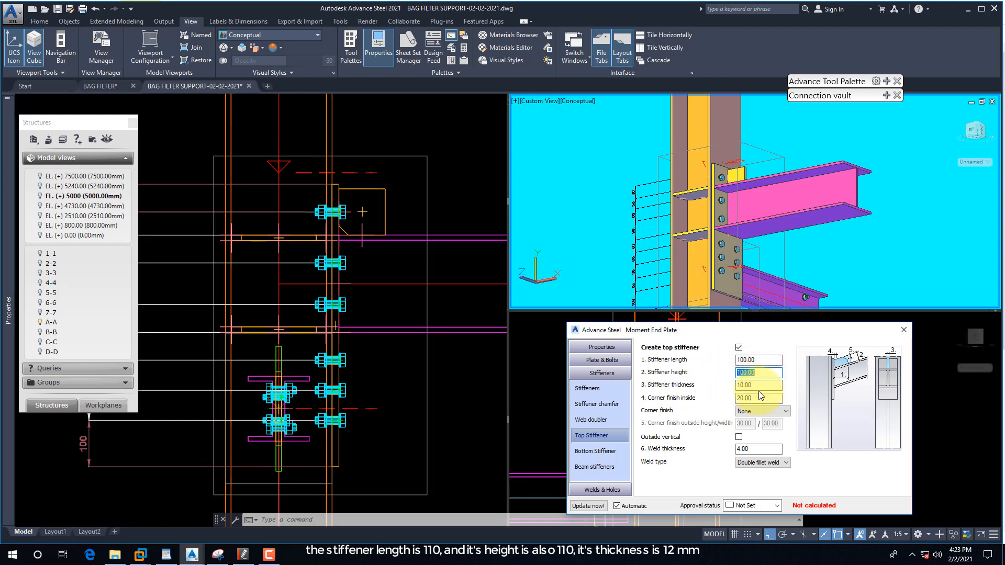
{"action": "double_click", "coordinate": [758, 388]}
{"action": "type", "text": "12"}
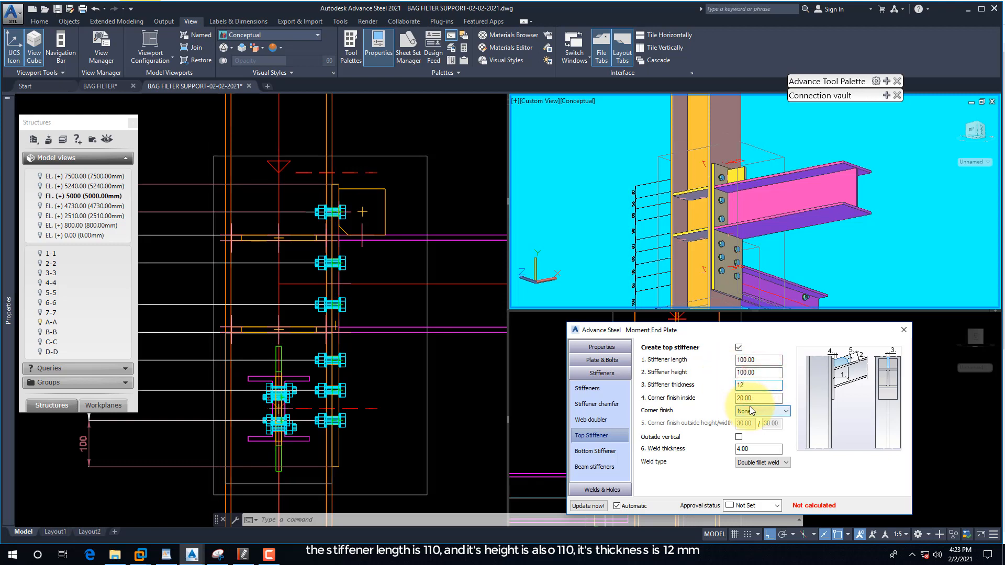
{"action": "key", "text": "Return"}
{"action": "key", "text": "Tab"}
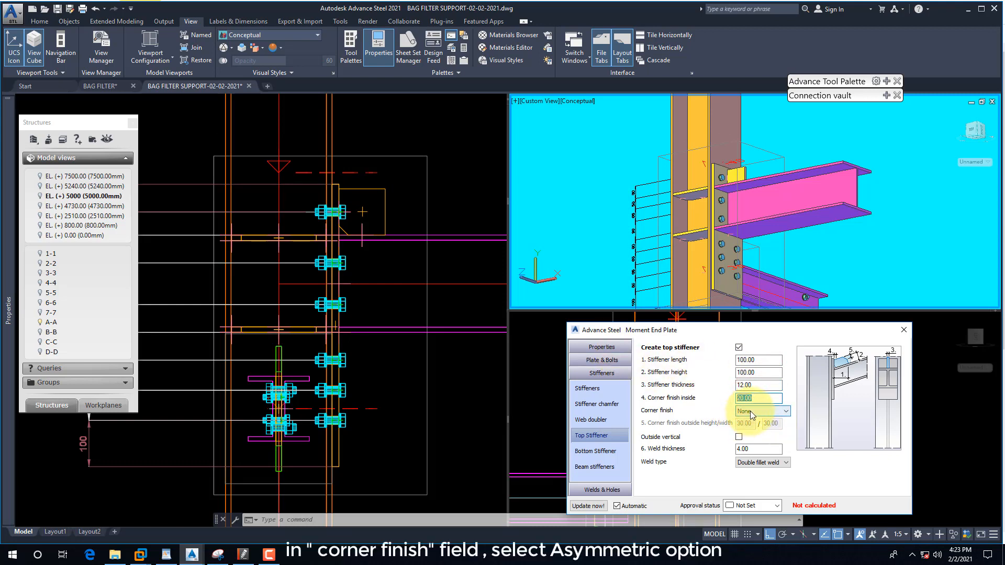
Give the top stiffener an Asymmetric corner finish with outside height and width of 50 and 50 mm
{"action": "left_click", "coordinate": [749, 410]}
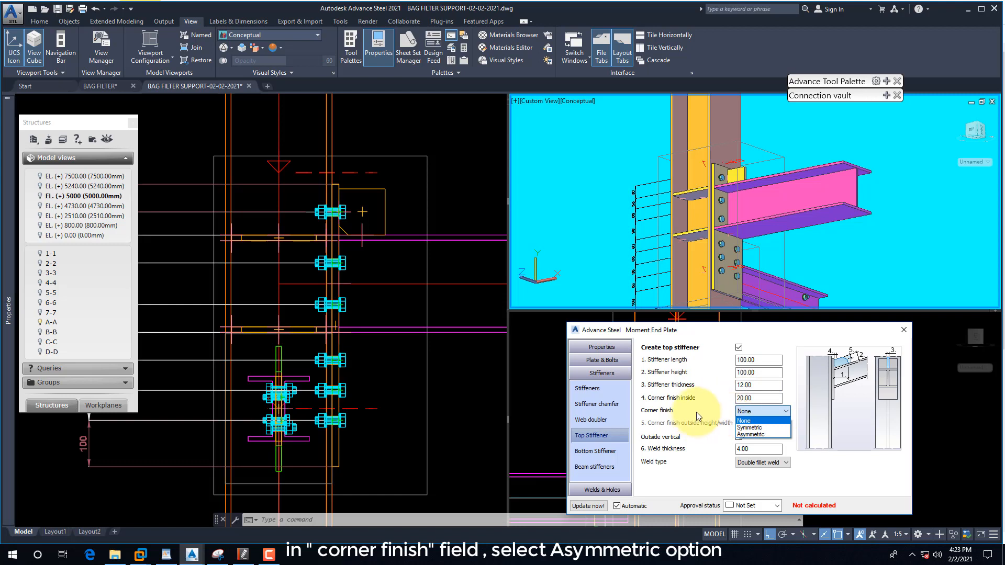
{"action": "left_click", "coordinate": [753, 411]}
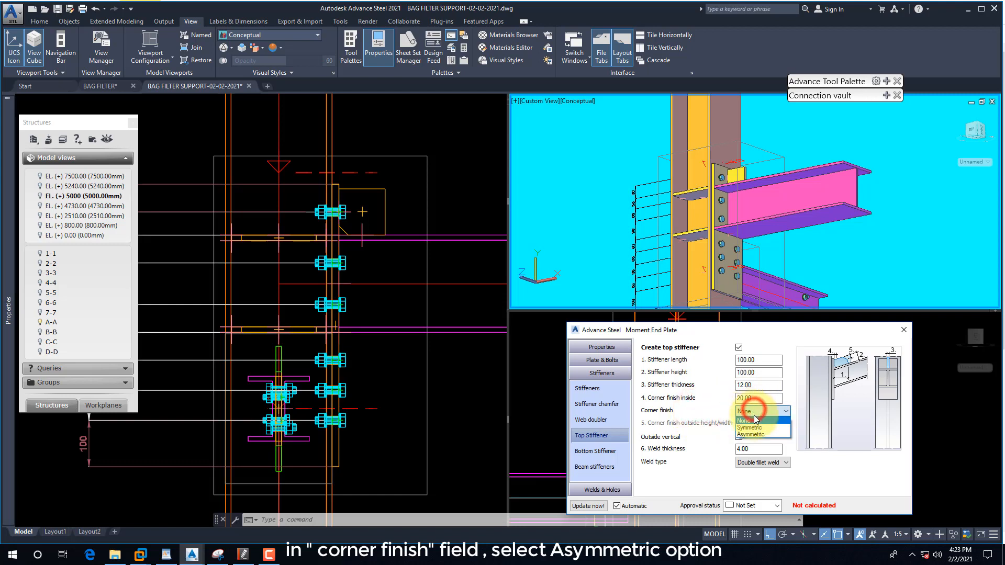
{"action": "left_click", "coordinate": [752, 434]}
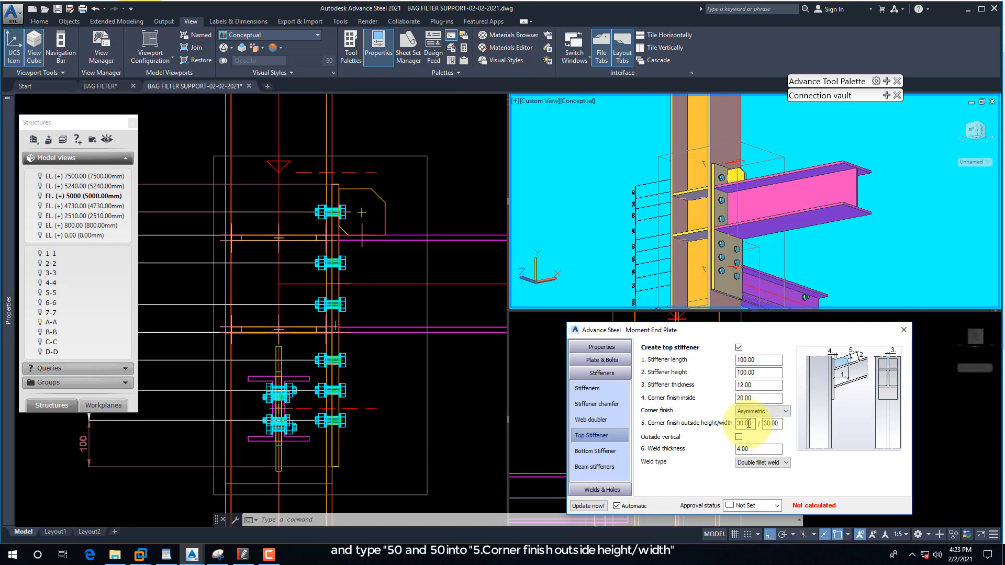
{"action": "double_click", "coordinate": [781, 424]}
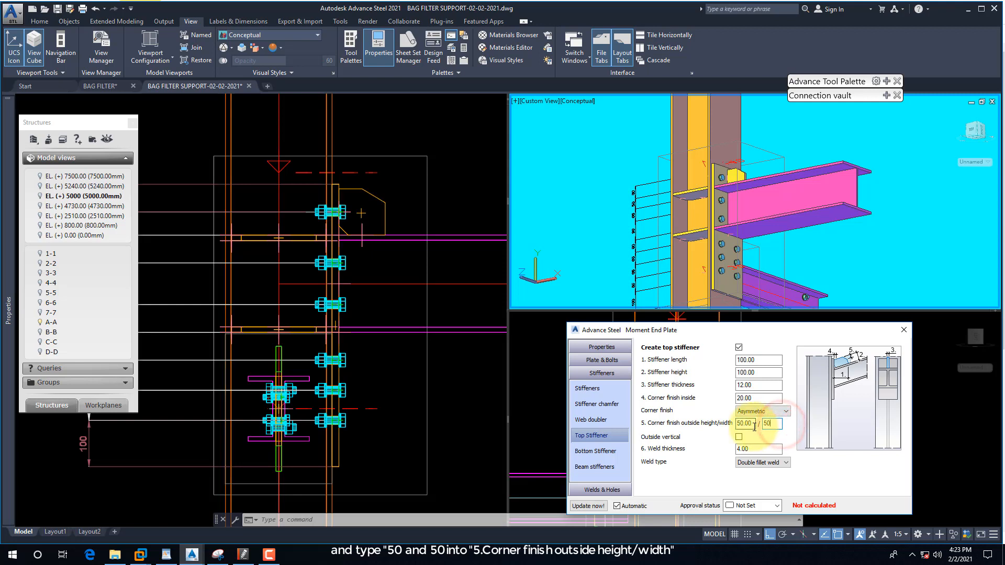
{"action": "key", "text": "Return"}
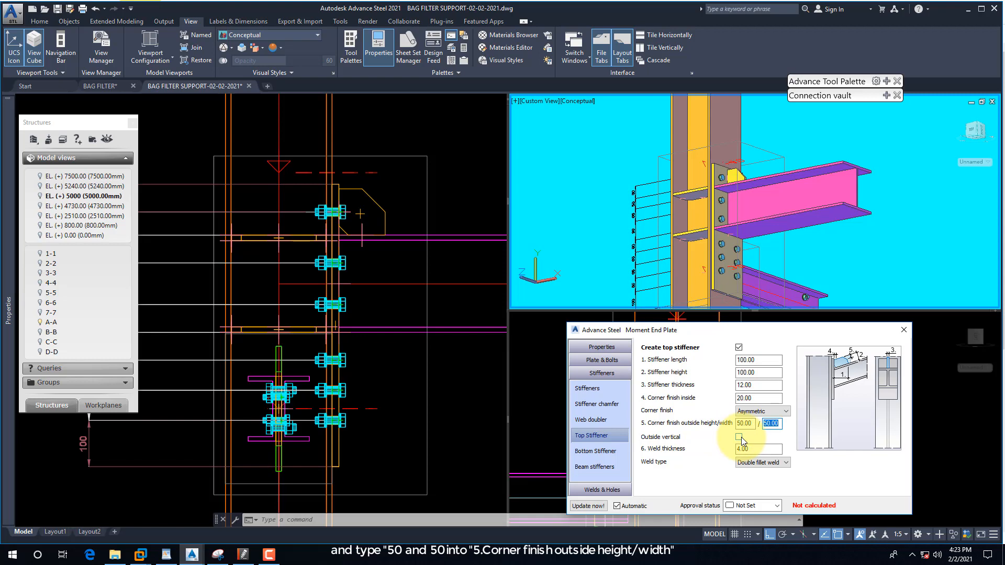
Bring up the joint's bottom stiffener settings, check the bracket in Detail 2 in PDF-XChange Editor, and return to the model
{"action": "left_click", "coordinate": [596, 451]}
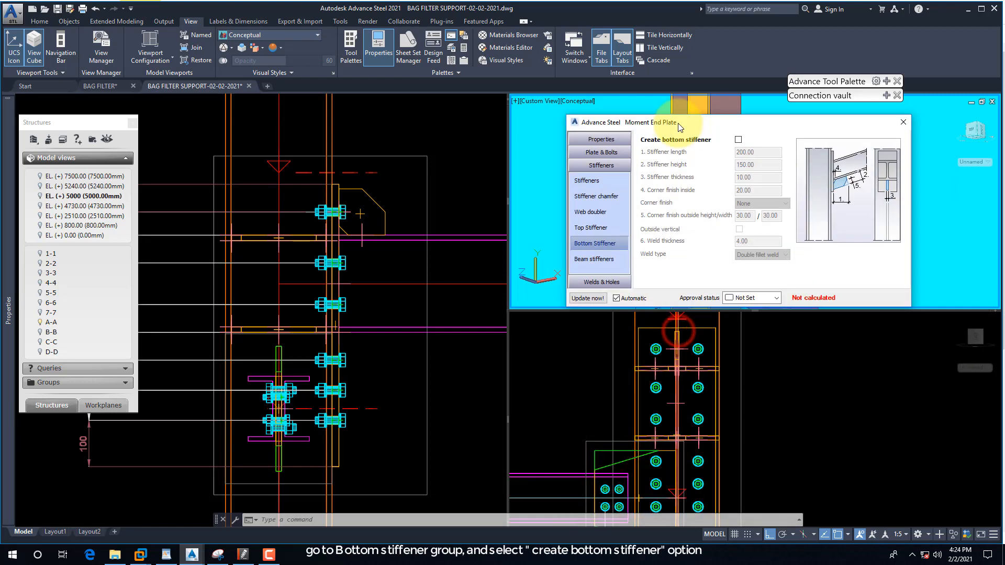
{"action": "left_click", "coordinate": [378, 306]}
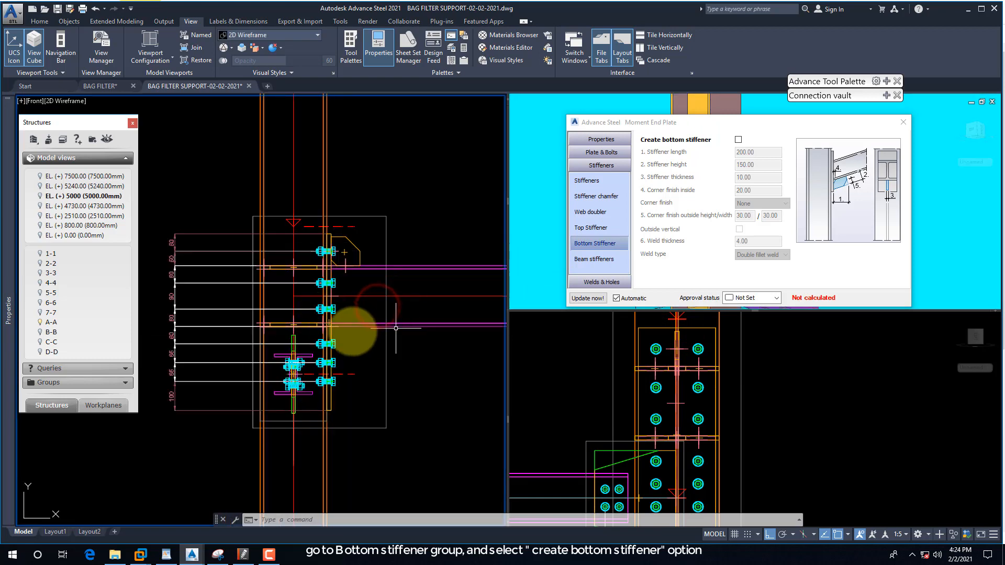
{"action": "scroll", "coordinate": [320, 339], "scroll_direction": "down", "scroll_amount": 1}
{"action": "scroll", "coordinate": [387, 341], "scroll_direction": "up", "scroll_amount": 1}
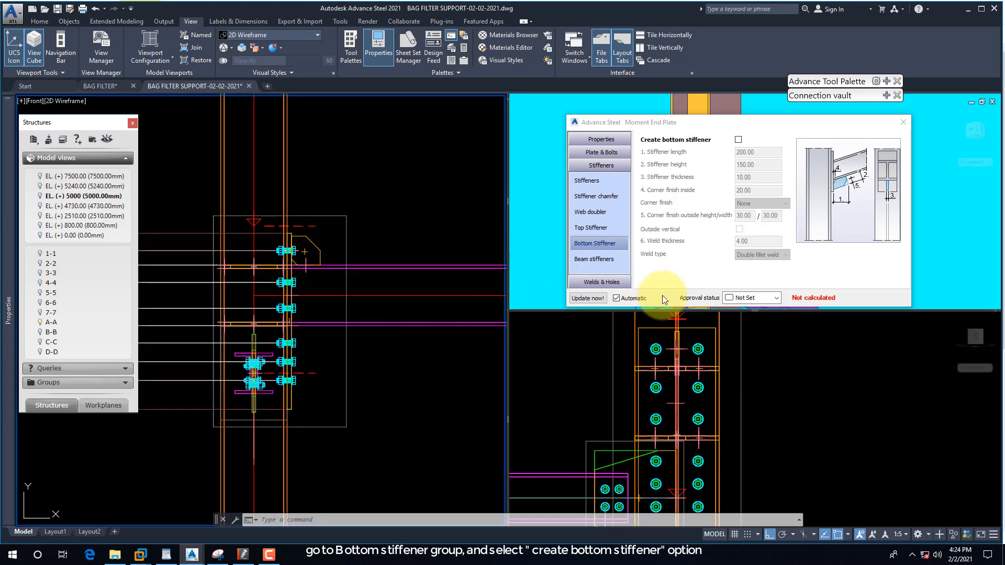
{"action": "left_click", "coordinate": [243, 555]}
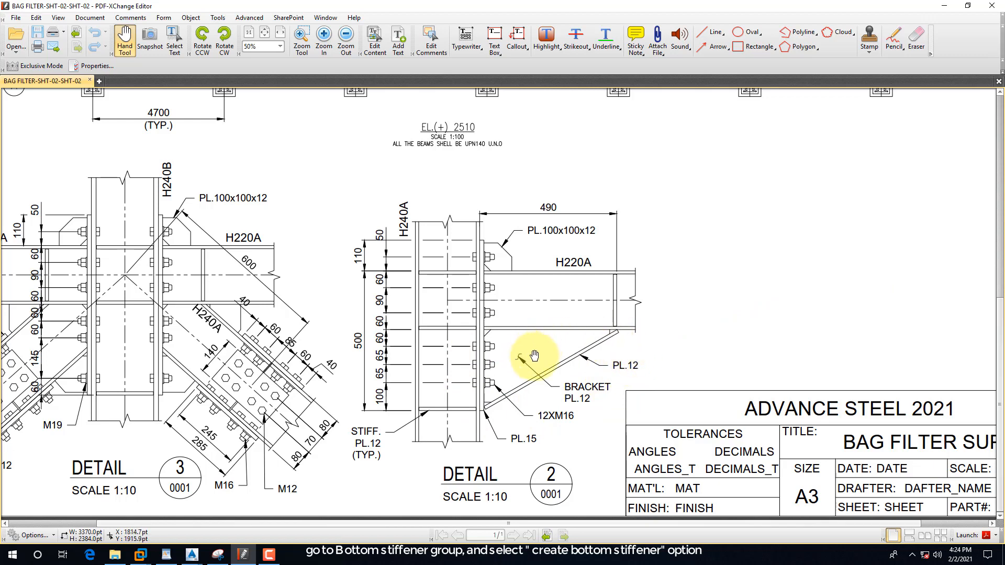
{"action": "left_click", "coordinate": [943, 5]}
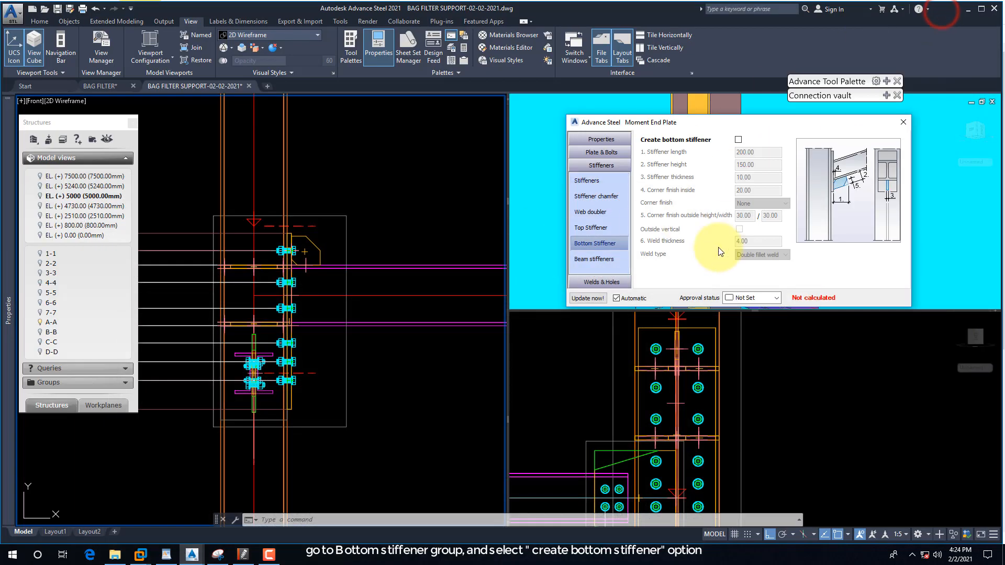
Create the bottom stiffener below the beam with length 490 mm and height 275 mm
{"action": "left_click", "coordinate": [739, 141]}
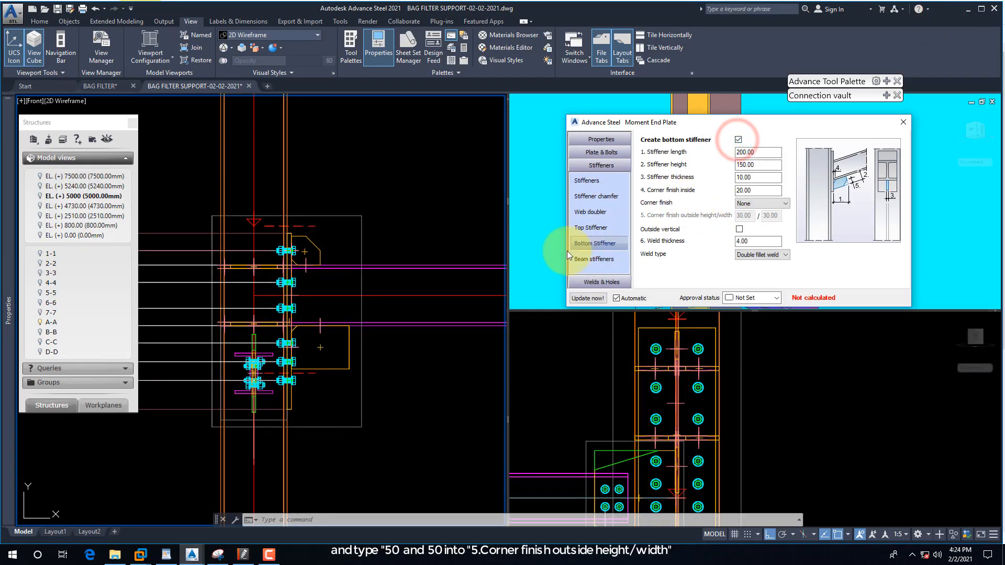
{"action": "scroll", "coordinate": [308, 355], "scroll_direction": "up", "scroll_amount": 1}
{"action": "scroll", "coordinate": [399, 369], "scroll_direction": "down", "scroll_amount": 1}
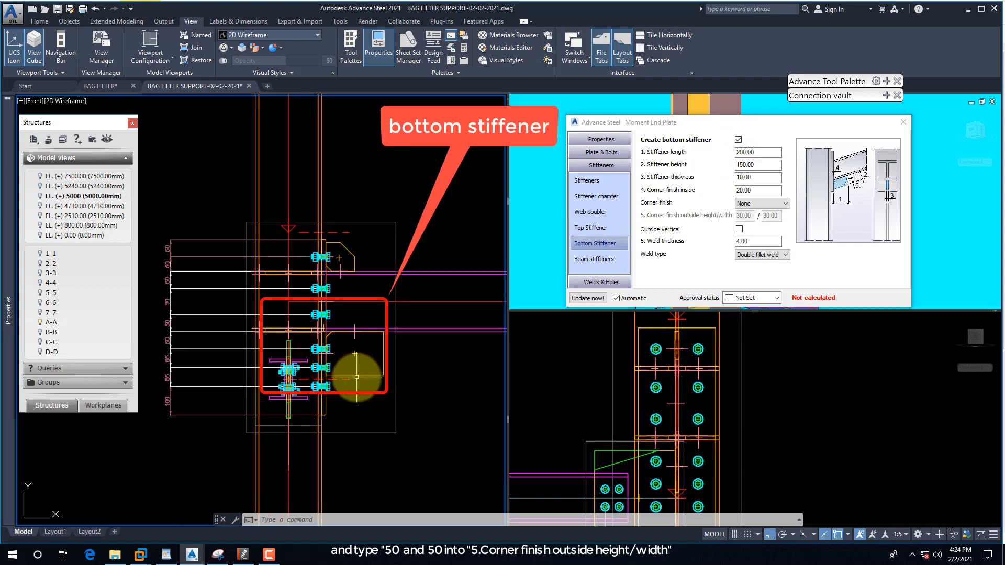
{"action": "double_click", "coordinate": [758, 152]}
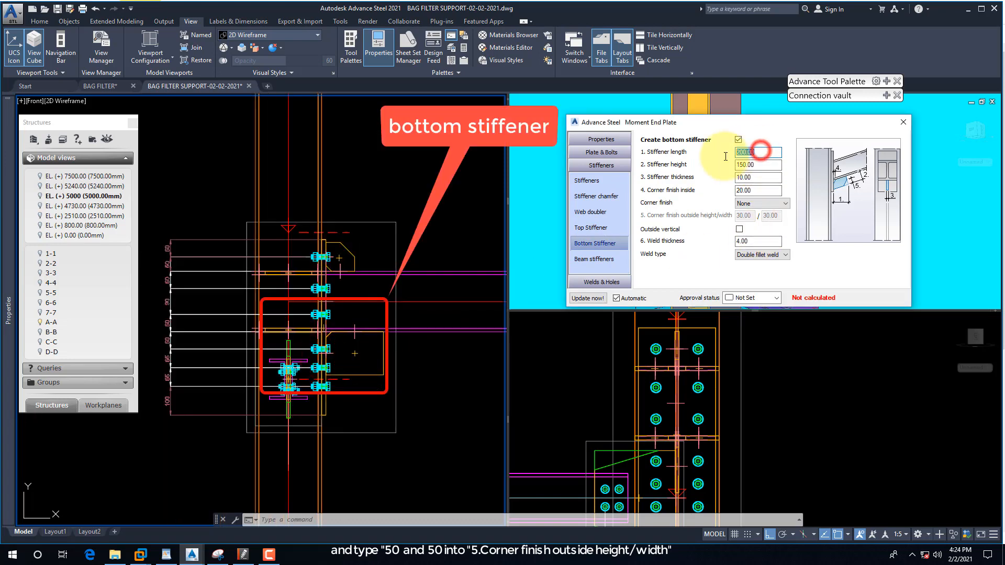
{"action": "type", "text": "490"}
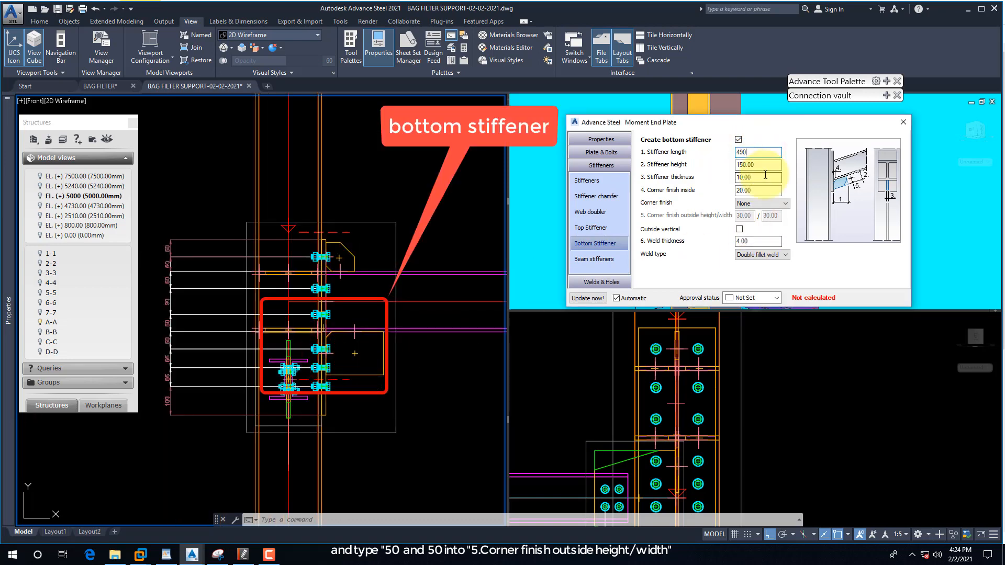
{"action": "key", "text": "Return"}
{"action": "left_click", "coordinate": [434, 357]}
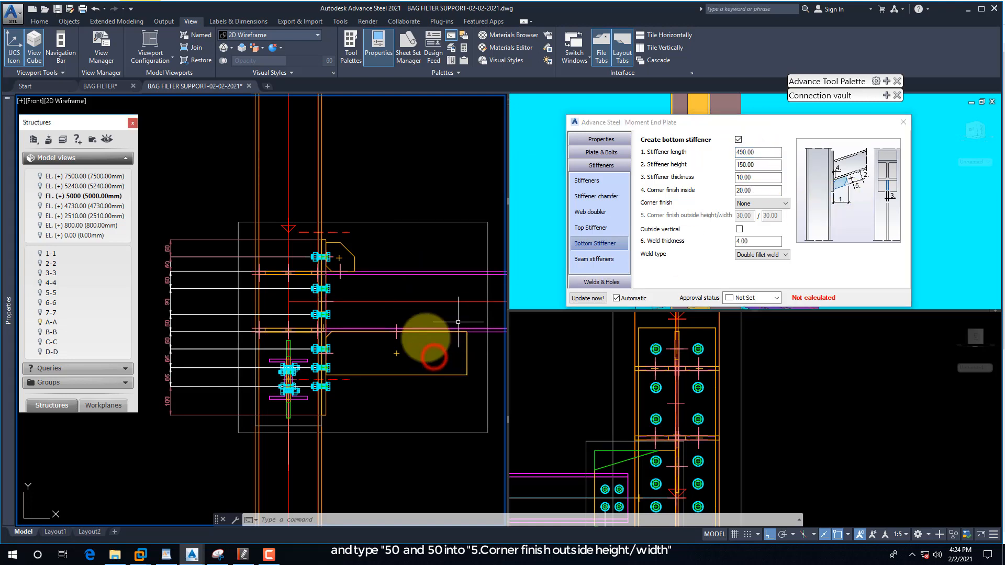
{"action": "double_click", "coordinate": [756, 165]}
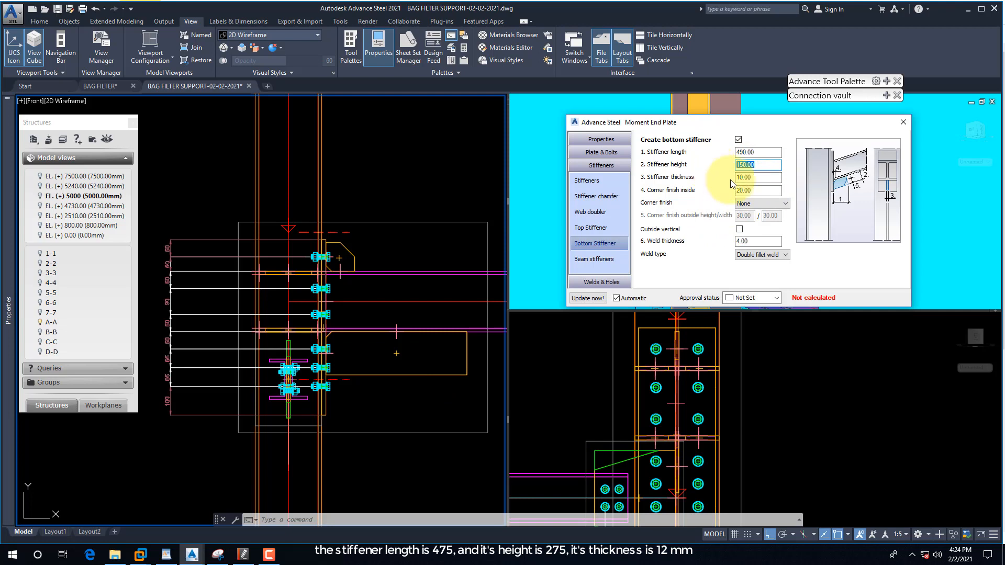
{"action": "key", "text": "Return"}
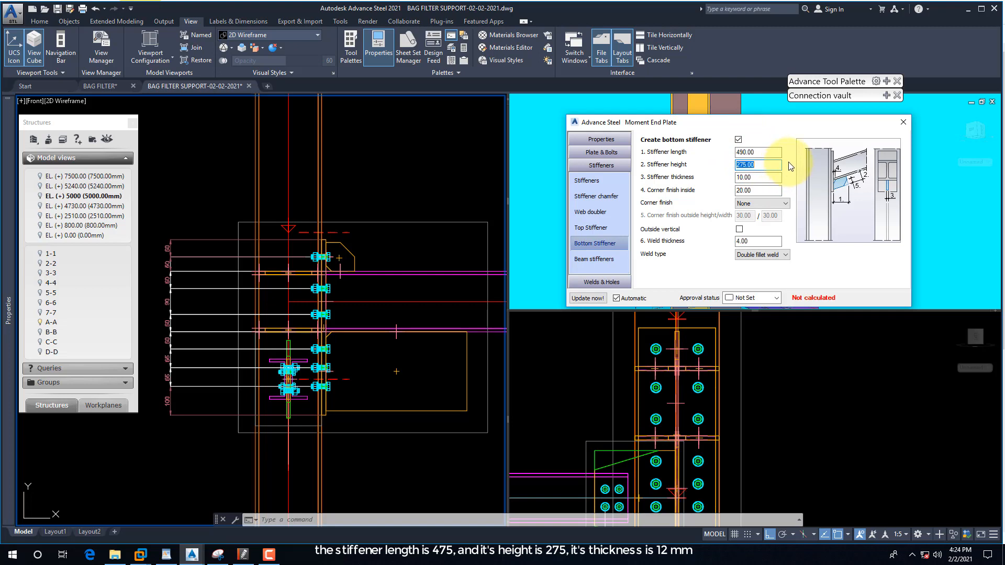
Close the joint settings, switch to the BAG FILTER drawing, and add a vertical linear dimension for the bracket plate's height in Detail 2
{"action": "left_click", "coordinate": [903, 122]}
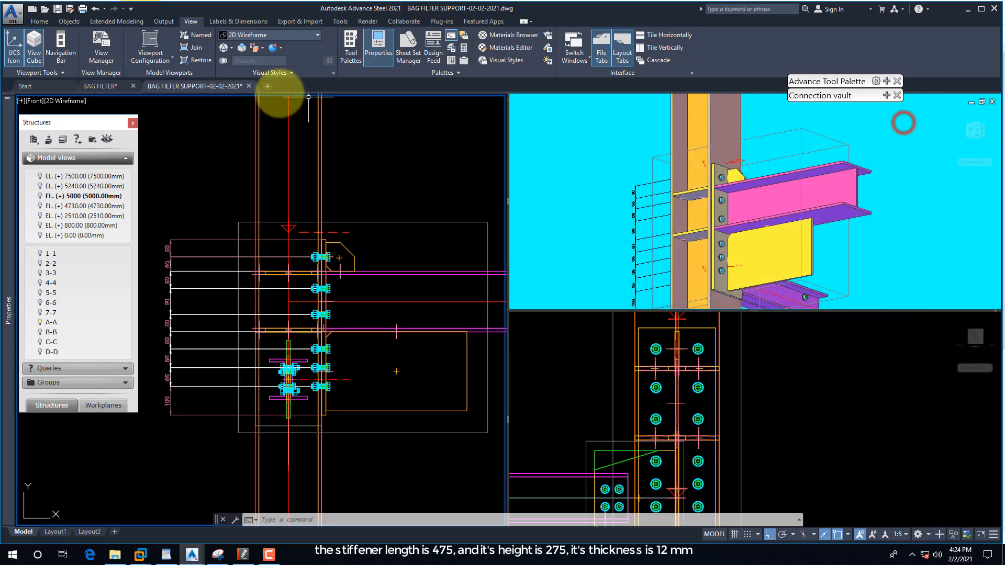
{"action": "left_click", "coordinate": [94, 87]}
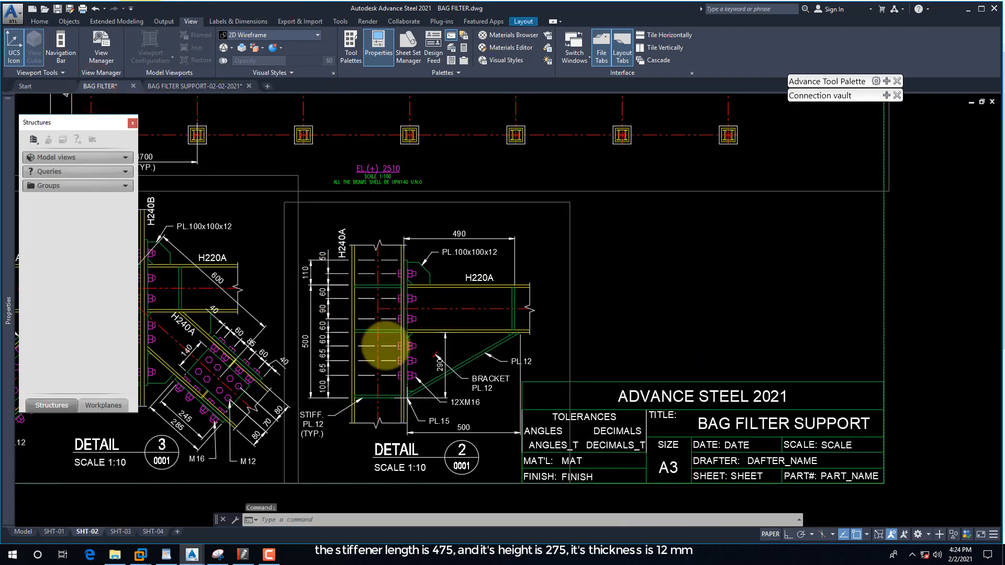
{"action": "scroll", "coordinate": [385, 343], "scroll_direction": "up", "scroll_amount": 3}
{"action": "double_click", "coordinate": [447, 346]}
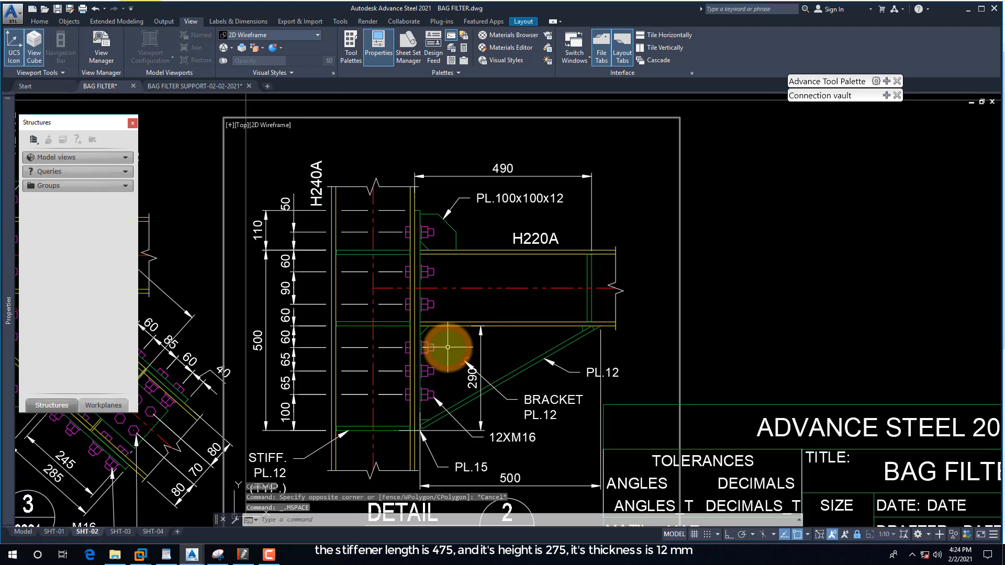
{"action": "type", "text": "DLI"}
{"action": "key", "text": "Return"}
{"action": "left_click", "coordinate": [452, 324]}
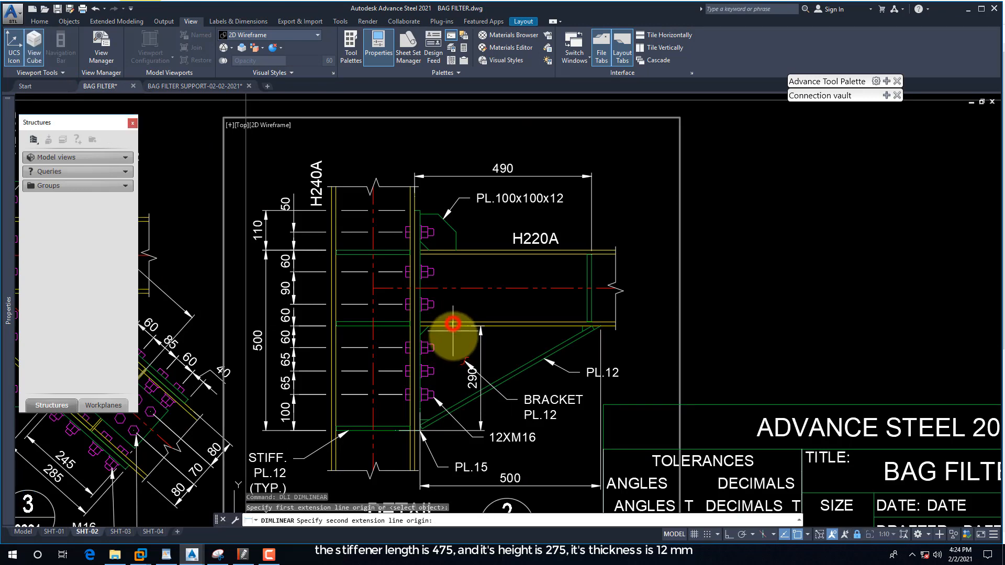
{"action": "scroll", "coordinate": [429, 405], "scroll_direction": "up", "scroll_amount": 2}
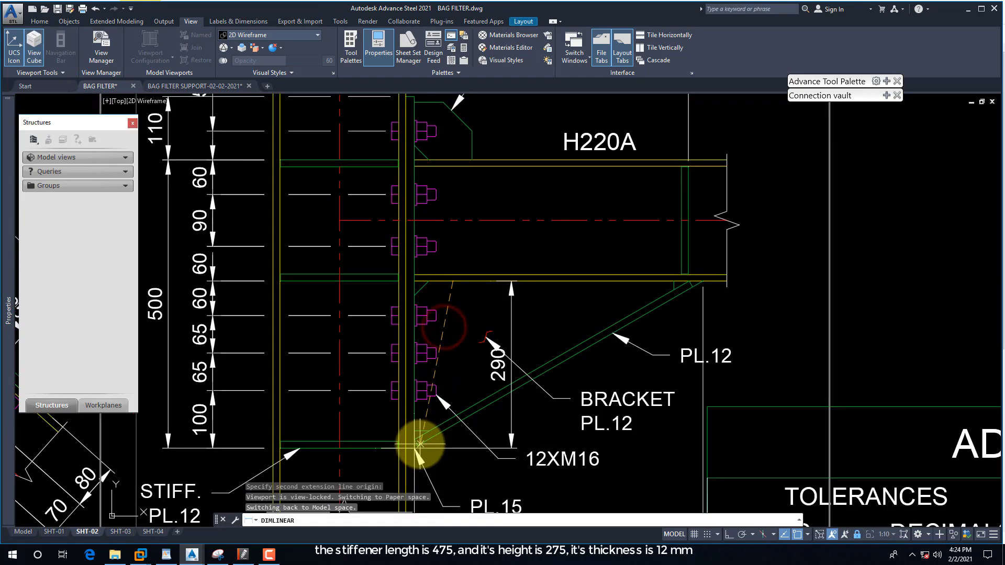
{"action": "left_click", "coordinate": [416, 439]}
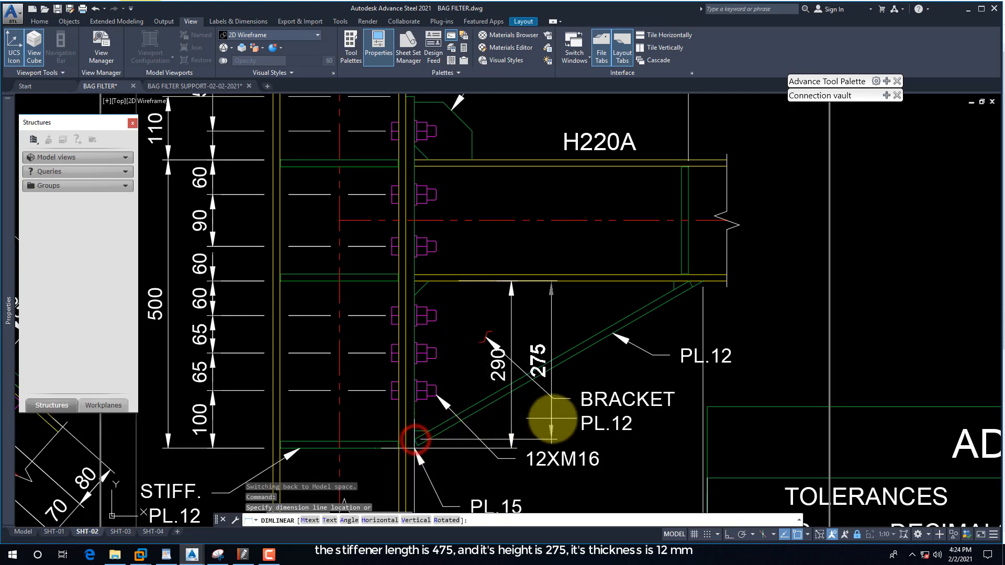
{"action": "left_click", "coordinate": [555, 421]}
Add a horizontal linear dimension for the bracket plate's length along the beam's underside in Detail 2
{"action": "key", "text": "Return"}
{"action": "left_click", "coordinate": [414, 280]}
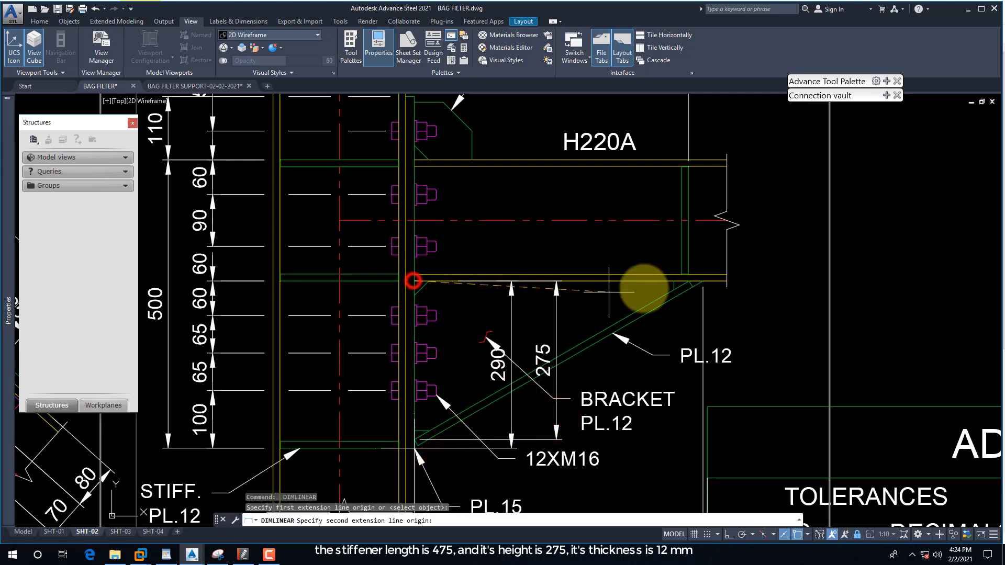
{"action": "left_click", "coordinate": [689, 281]}
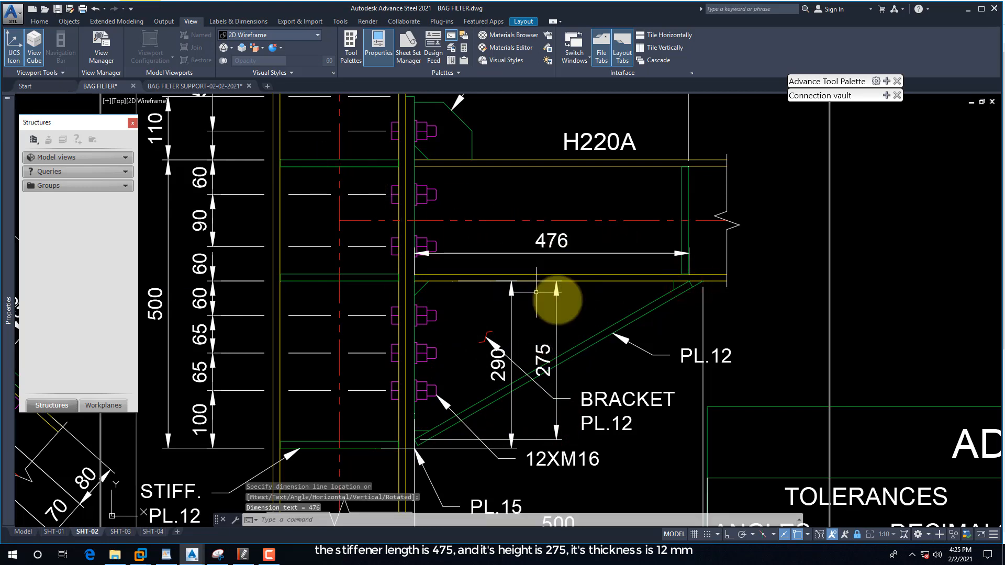
Return to the BAG FILTER SUPPORT-02-02-2021 model and set the joint's bottom stiffener length to 475 mm
{"action": "left_click", "coordinate": [159, 86]}
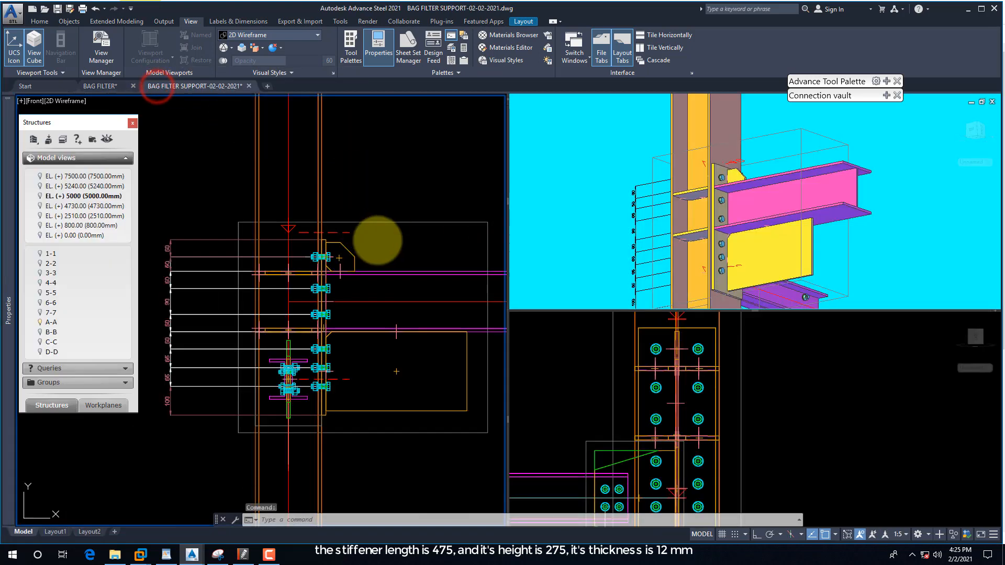
{"action": "left_click", "coordinate": [469, 363]}
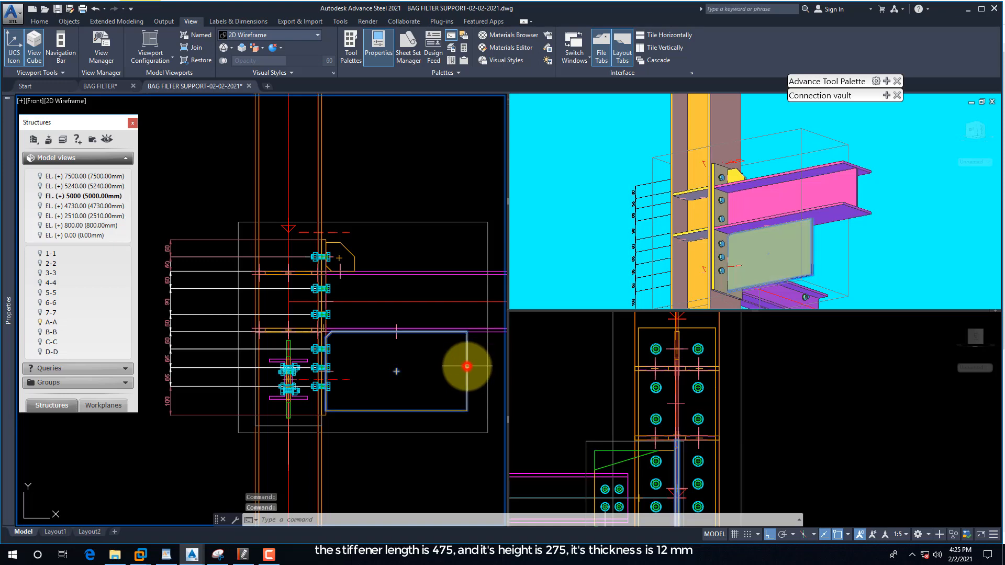
{"action": "right_click", "coordinate": [463, 361]}
{"action": "left_click", "coordinate": [529, 199]}
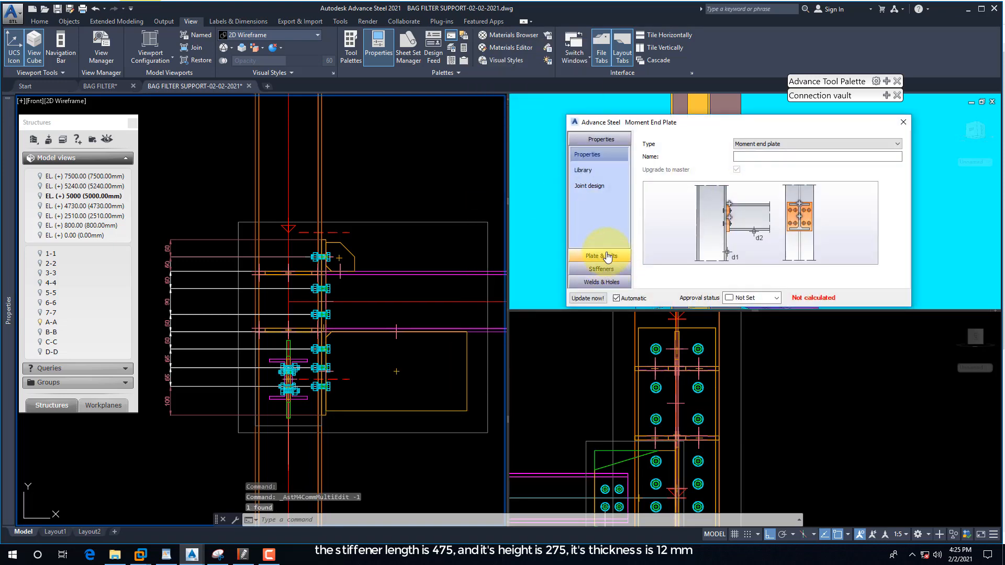
{"action": "left_click", "coordinate": [607, 256]}
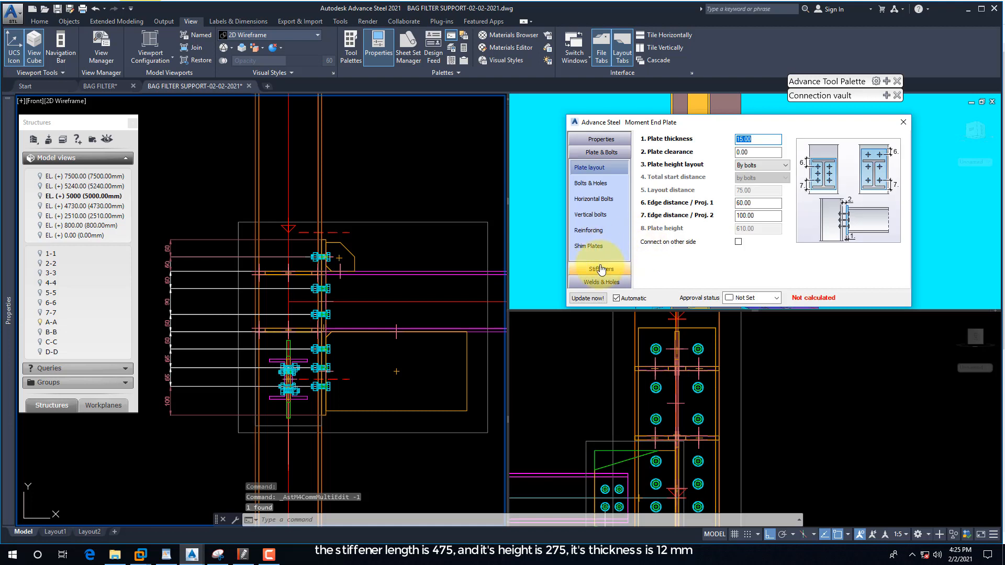
{"action": "left_click", "coordinate": [601, 269]}
{"action": "left_click", "coordinate": [601, 247]}
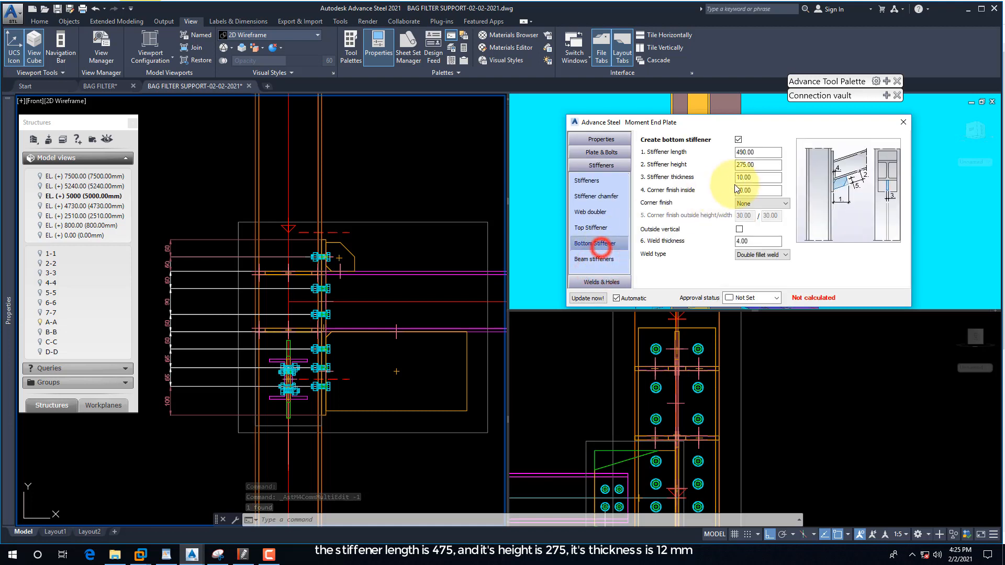
{"action": "double_click", "coordinate": [758, 152]}
{"action": "type", "text": "47"}
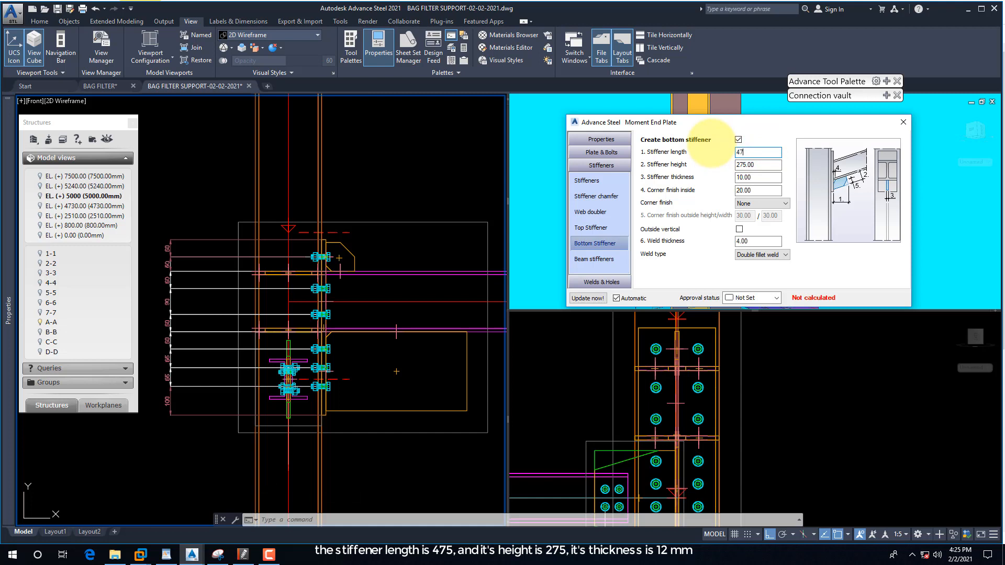
{"action": "type", "text": "5"}
{"action": "key", "text": "Return"}
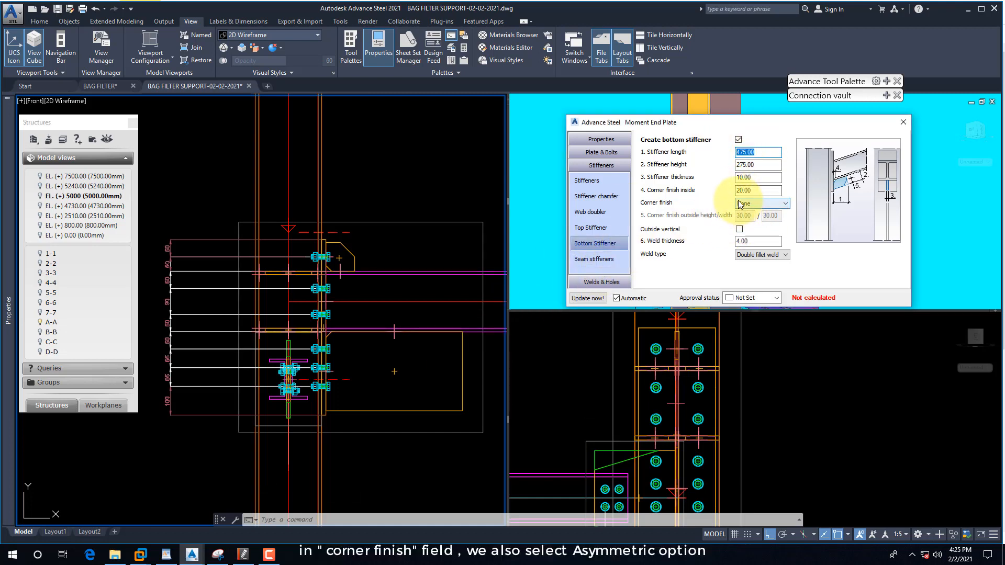
Give the bottom stiffener an Asymmetric corner finish with outside height and width of 475 and 275 mm
{"action": "left_click_drag", "start_coordinate": [748, 191], "coordinate": [743, 191]}
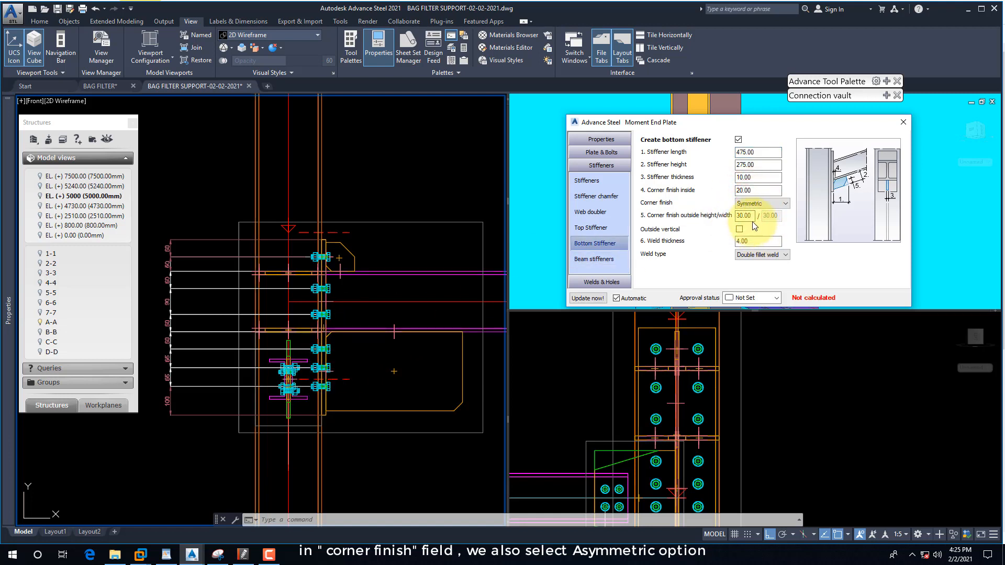
{"action": "left_click", "coordinate": [753, 204]}
{"action": "left_click", "coordinate": [751, 227]}
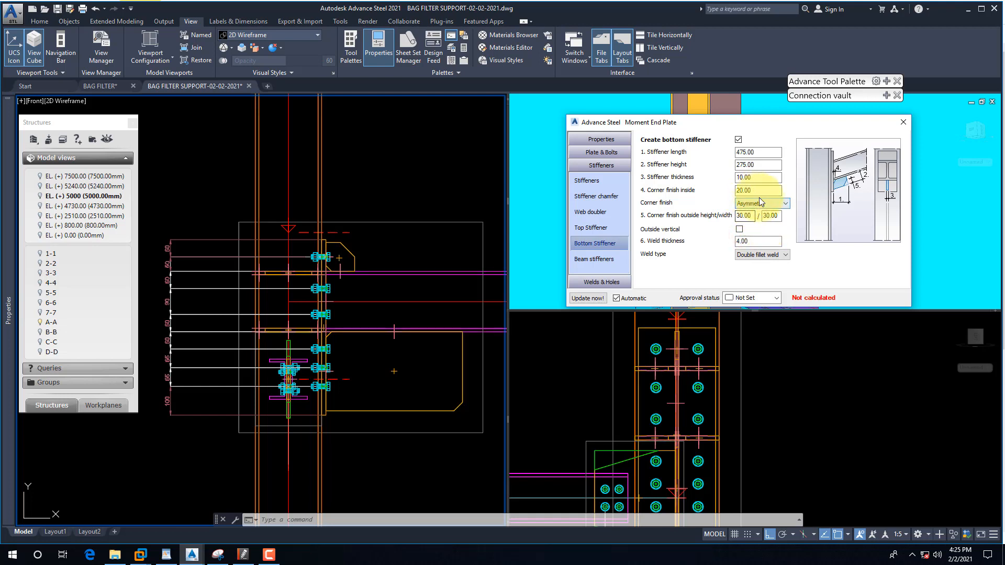
{"action": "double_click", "coordinate": [749, 216]}
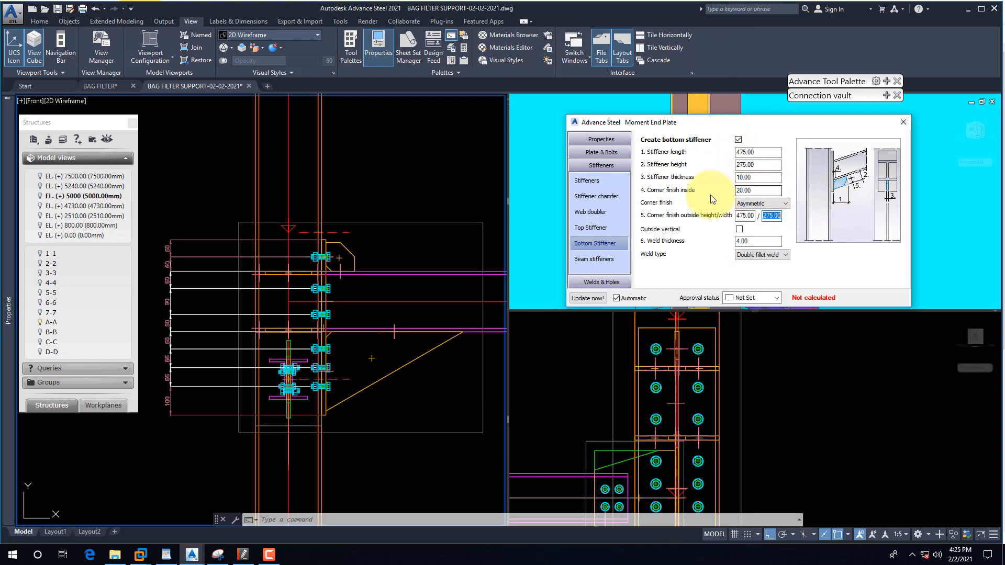
Set the bottom stiffener's thickness to 12 mm and close the joint settings
{"action": "left_click", "coordinate": [593, 265]}
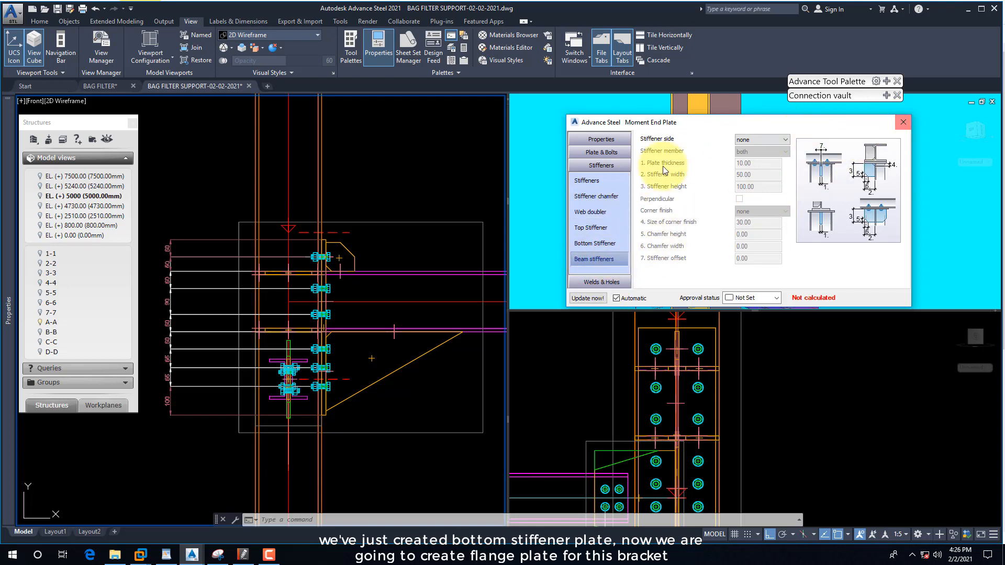
{"action": "left_click", "coordinate": [590, 249]}
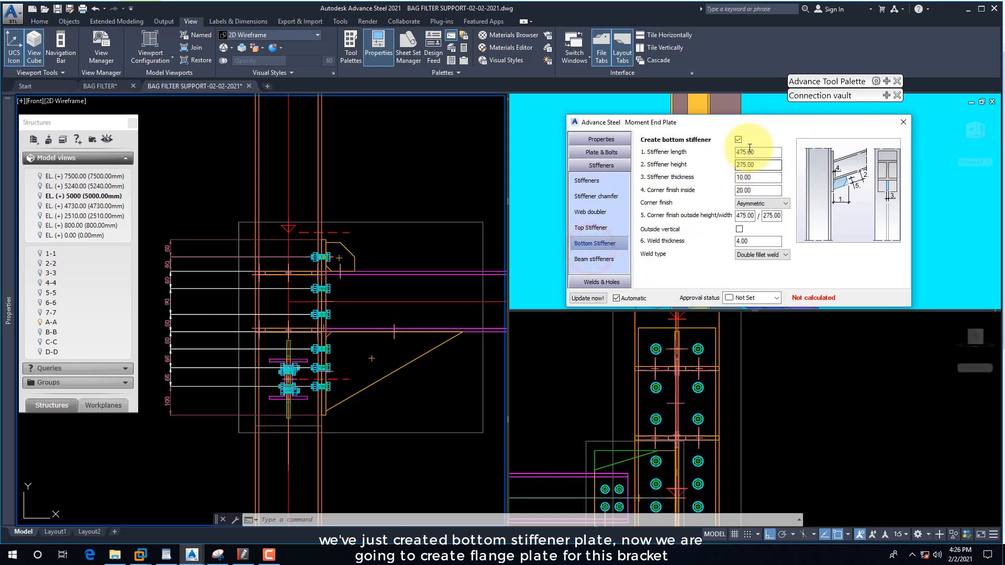
{"action": "double_click", "coordinate": [759, 177]}
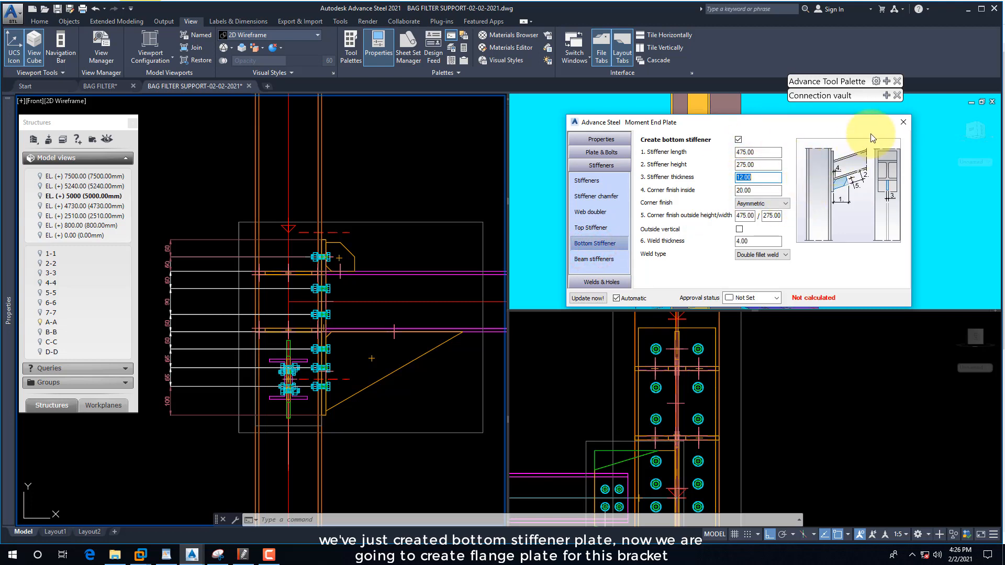
{"action": "left_click", "coordinate": [901, 123]}
Examine the triangular bracket plate below the beam in the 3D view and the front view
{"action": "left_click", "coordinate": [616, 190]}
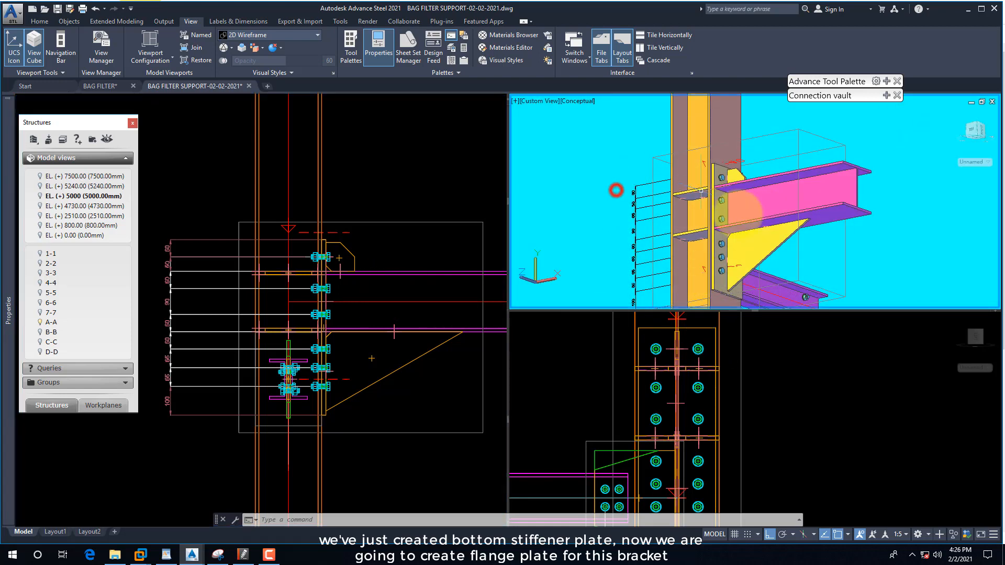
{"action": "scroll", "coordinate": [786, 267], "scroll_direction": "up", "scroll_amount": 2}
{"action": "type", "text": "3do"}
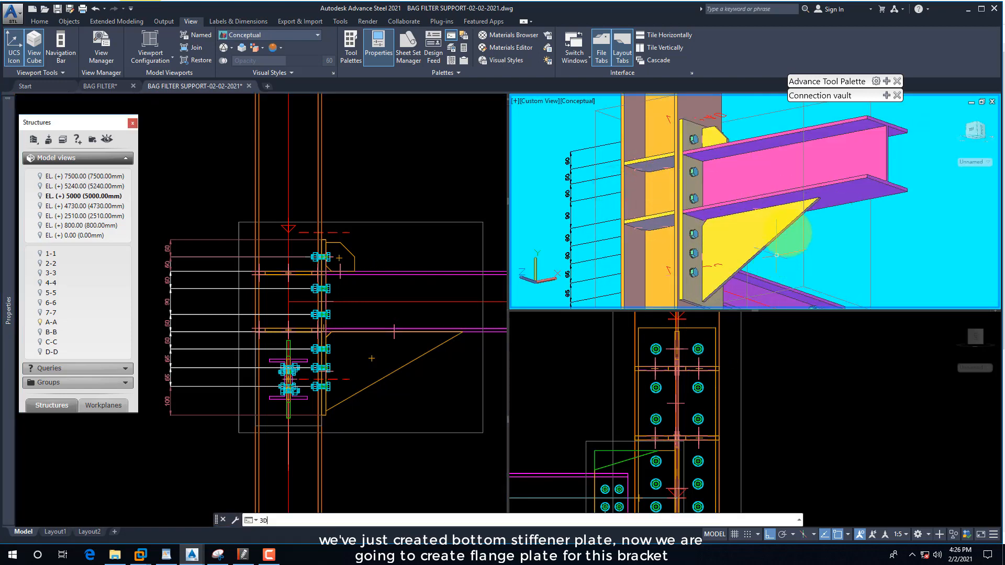
{"action": "key", "text": "Return"}
{"action": "mouse_move", "coordinate": [747, 223]}
{"action": "left_mouse_down"}
{"action": "mouse_move", "coordinate": [634, 192]}
{"action": "mouse_move", "coordinate": [683, 242]}
{"action": "mouse_move", "coordinate": [673, 134]}
{"action": "mouse_move", "coordinate": [696, 165]}
{"action": "mouse_move", "coordinate": [709, 213]}
{"action": "mouse_move", "coordinate": [753, 177]}
{"action": "mouse_move", "coordinate": [716, 181]}
{"action": "mouse_move", "coordinate": [751, 216]}
{"action": "left_mouse_up"}
{"action": "right_click", "coordinate": [591, 139]}
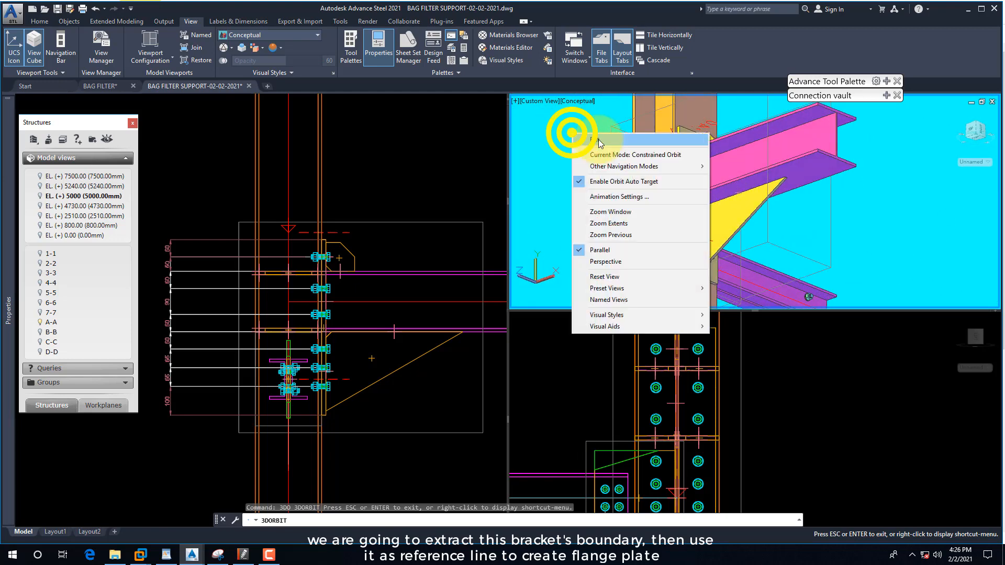
{"action": "left_click", "coordinate": [595, 140]}
{"action": "left_click", "coordinate": [389, 357]}
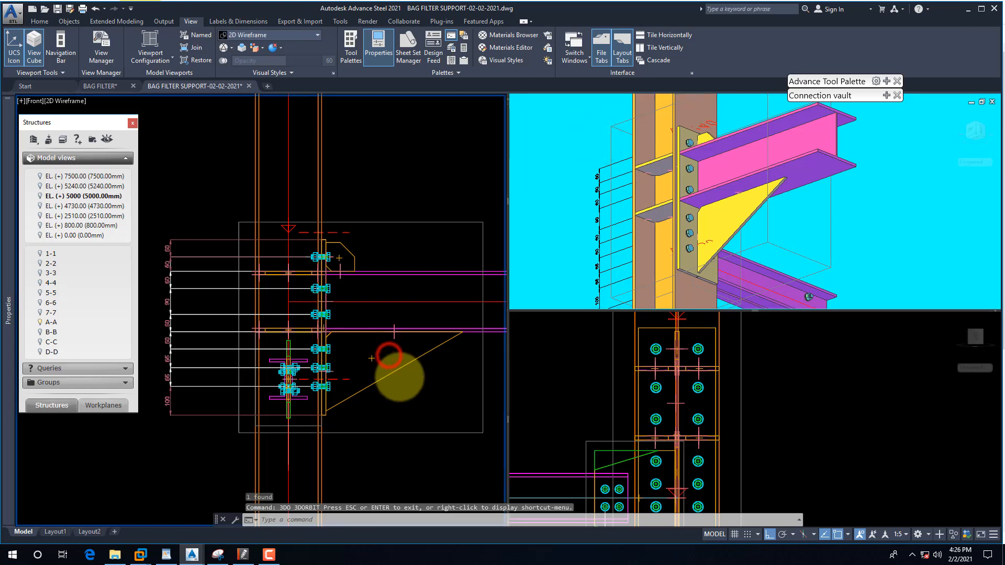
{"action": "scroll", "coordinate": [389, 357], "scroll_direction": "up", "scroll_amount": 2}
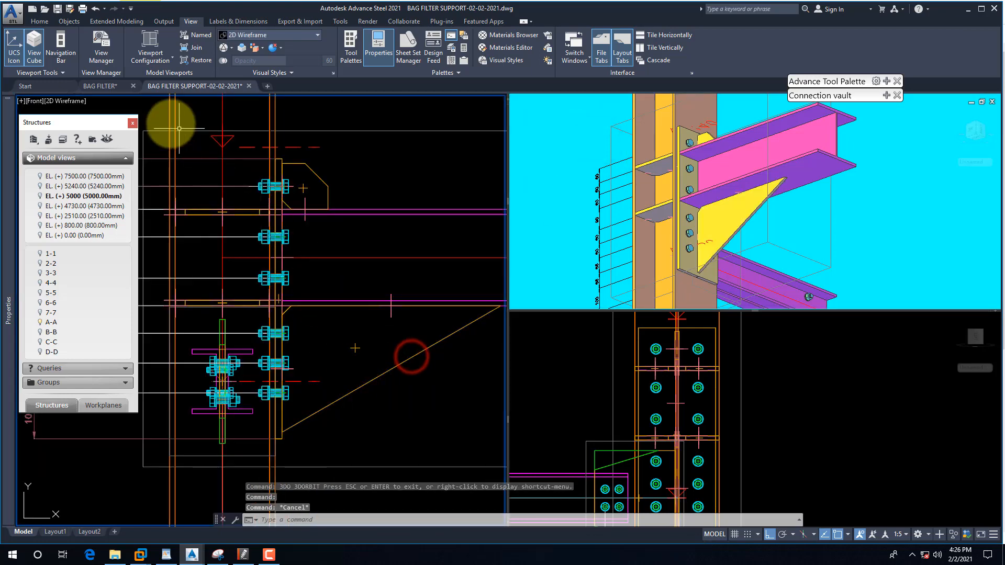
Switch to the BAG FILTER drawing and examine the PL.12 flange plate along the bracket's sloping edge in Detail 2
{"action": "left_click", "coordinate": [100, 87]}
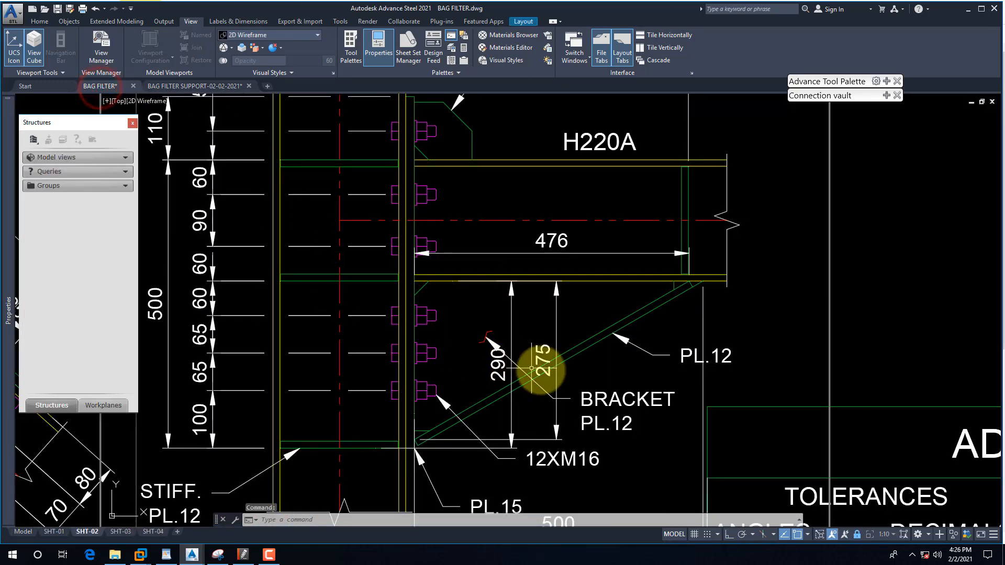
{"action": "scroll", "coordinate": [628, 326], "scroll_direction": "up", "scroll_amount": 2}
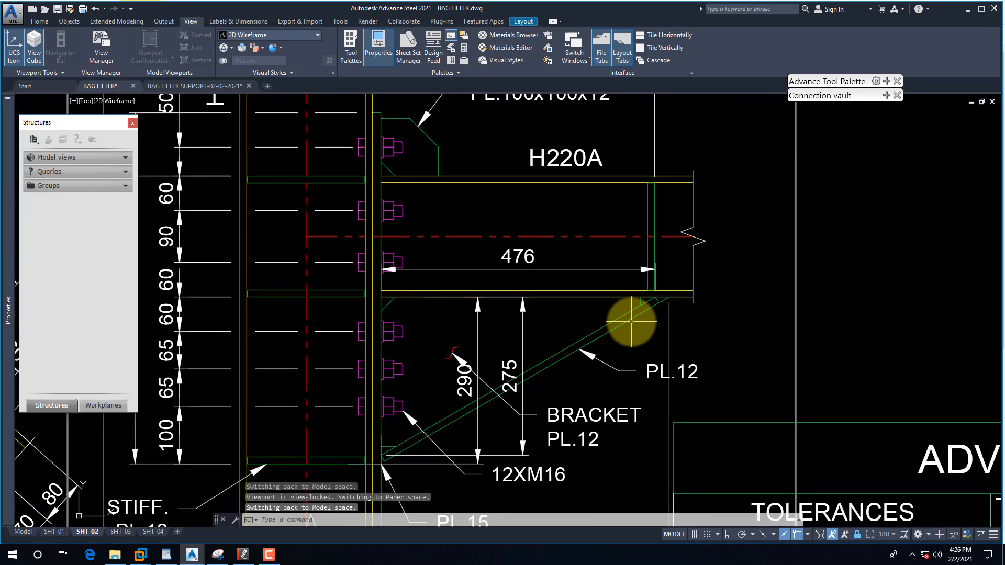
{"action": "left_click", "coordinate": [632, 321]}
{"action": "key", "text": "Escape"}
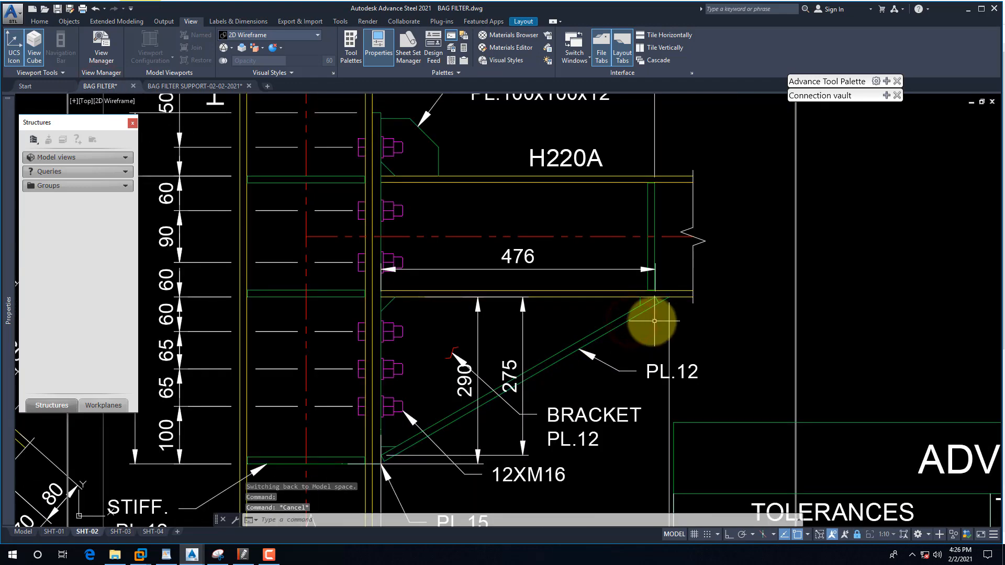
{"action": "scroll", "coordinate": [636, 321], "scroll_direction": "down", "scroll_amount": 2}
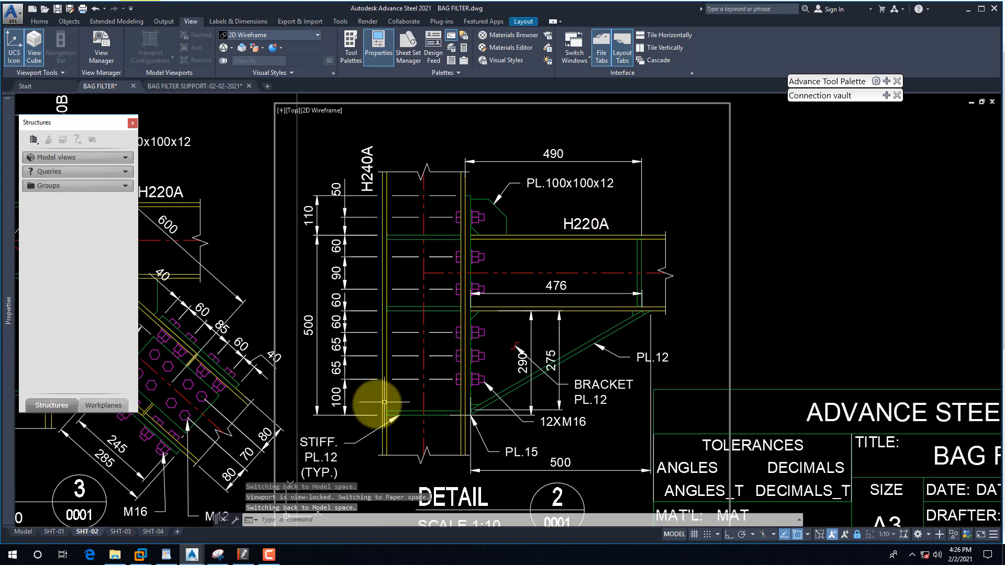
Return to the BAG FILTER SUPPORT-02-02-2021 model and extract the bracket plate's boundary with Plate to Polyline, keeping the plate
{"action": "left_click", "coordinate": [195, 86]}
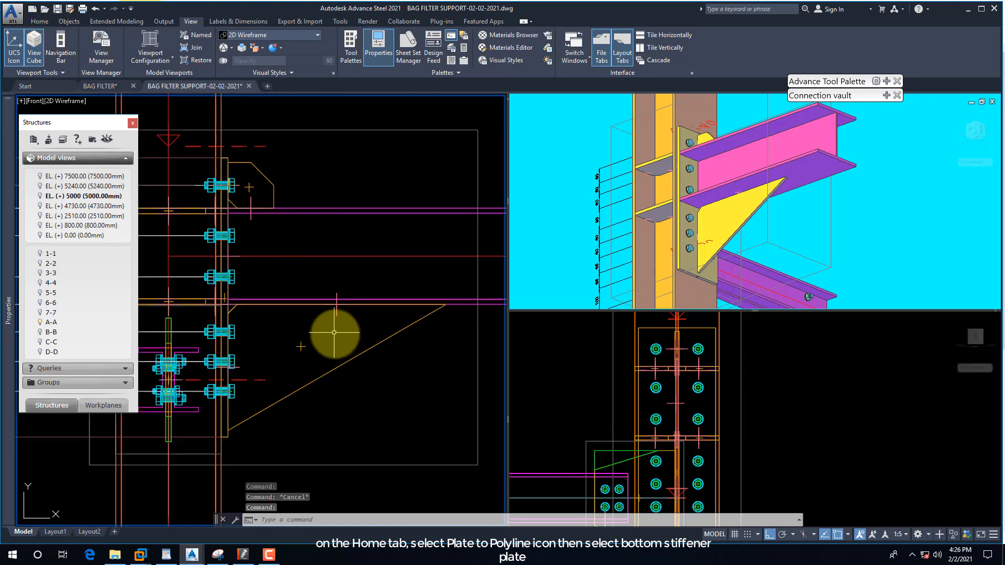
{"action": "left_click", "coordinate": [39, 21]}
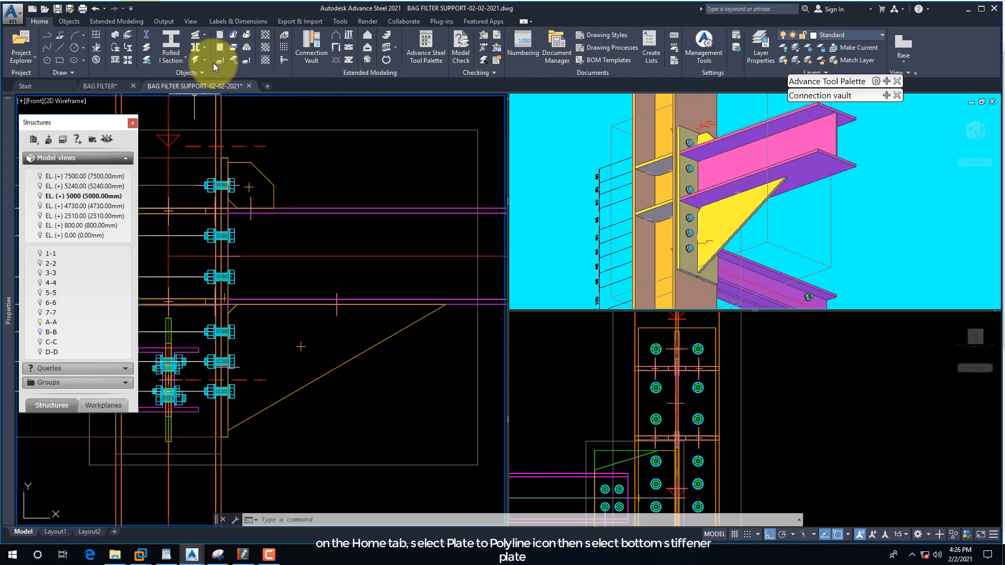
{"action": "left_click", "coordinate": [244, 61]}
{"action": "left_click", "coordinate": [394, 333]}
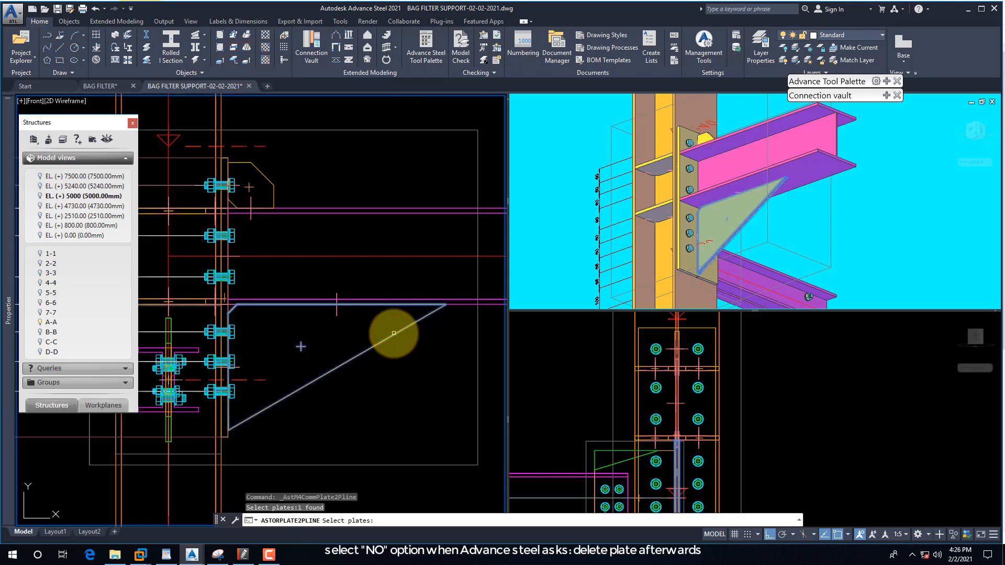
{"action": "key", "text": "Return"}
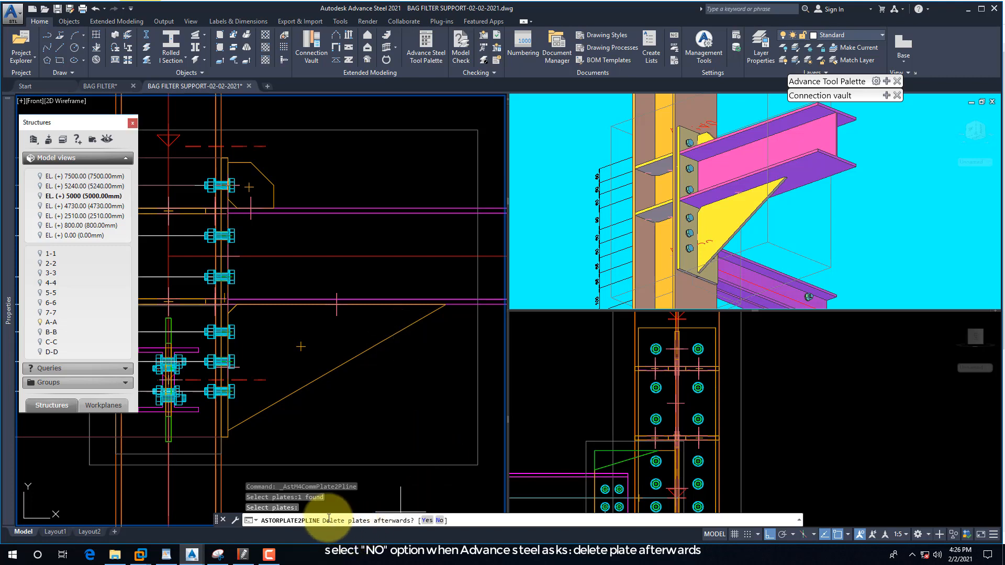
{"action": "left_click", "coordinate": [441, 520]}
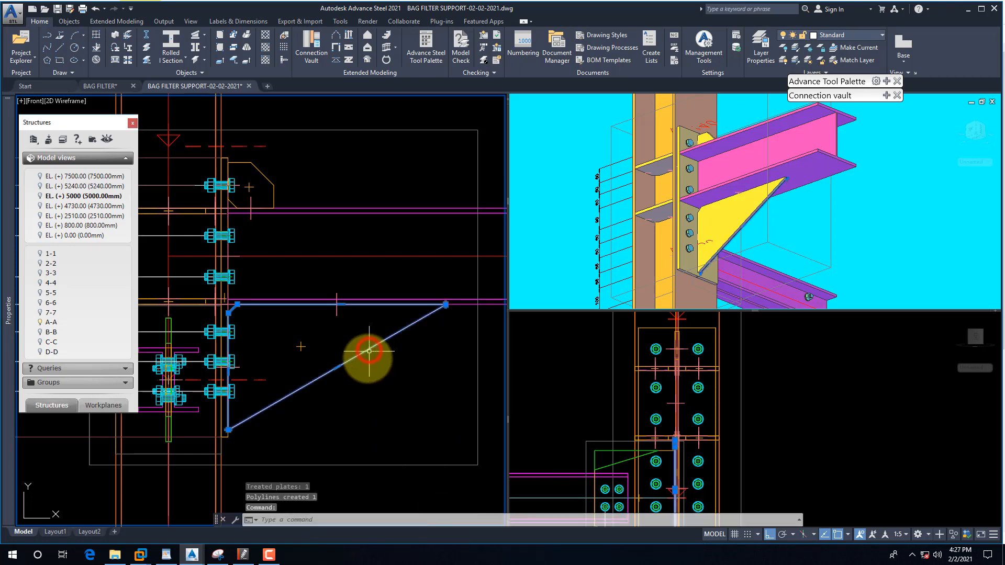
Change the Left view viewport to the Top view, focused on the bracket plate under the beam
{"action": "left_click", "coordinate": [581, 416]}
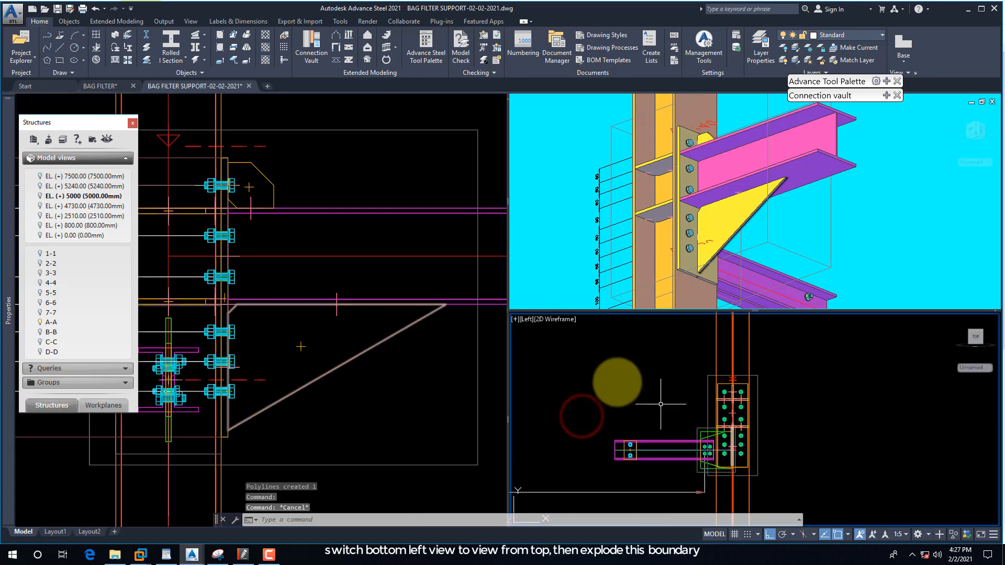
{"action": "left_click", "coordinate": [525, 318]}
{"action": "left_click", "coordinate": [561, 347]}
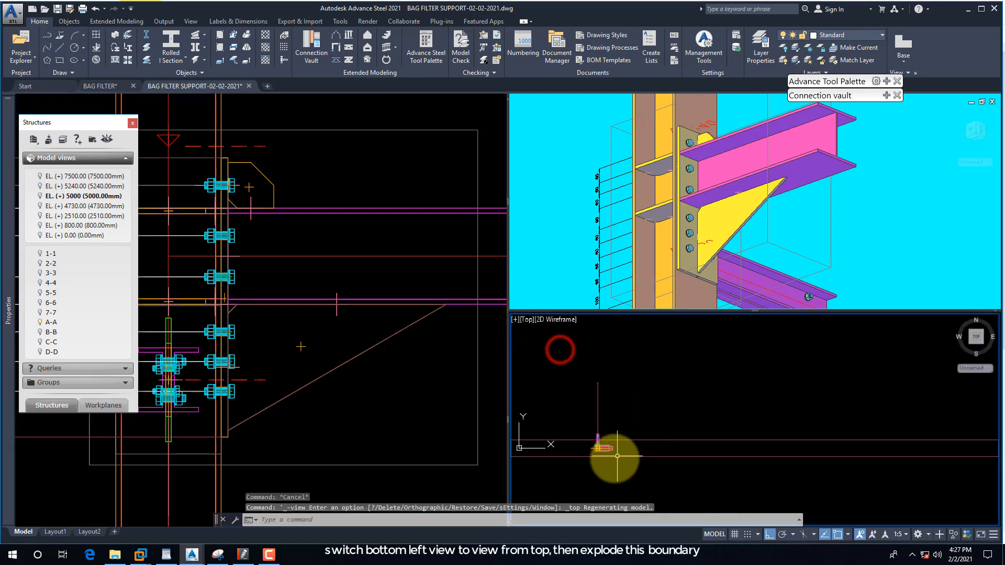
{"action": "scroll", "coordinate": [710, 380], "scroll_direction": "up", "scroll_amount": 4}
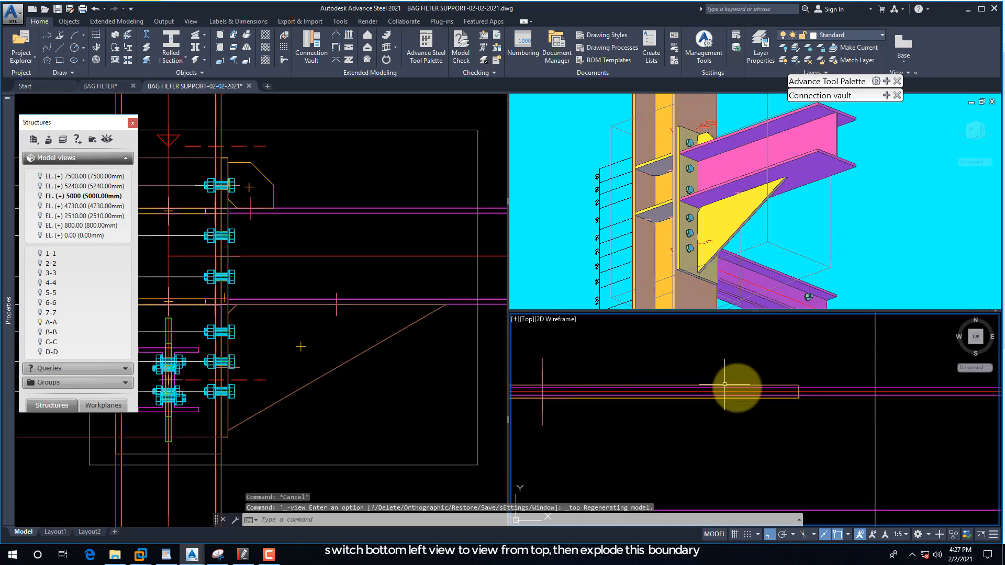
Explode the bracket's boundary polyline into separate lines
{"action": "left_click", "coordinate": [382, 359]}
{"action": "left_click", "coordinate": [379, 342]}
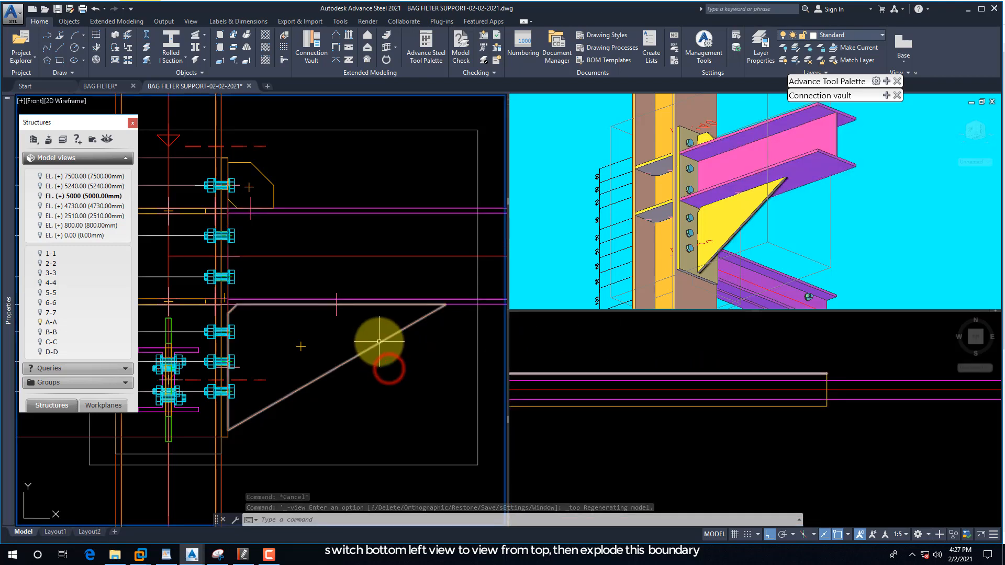
{"action": "type", "text": "x"}
{"action": "key", "text": "Return"}
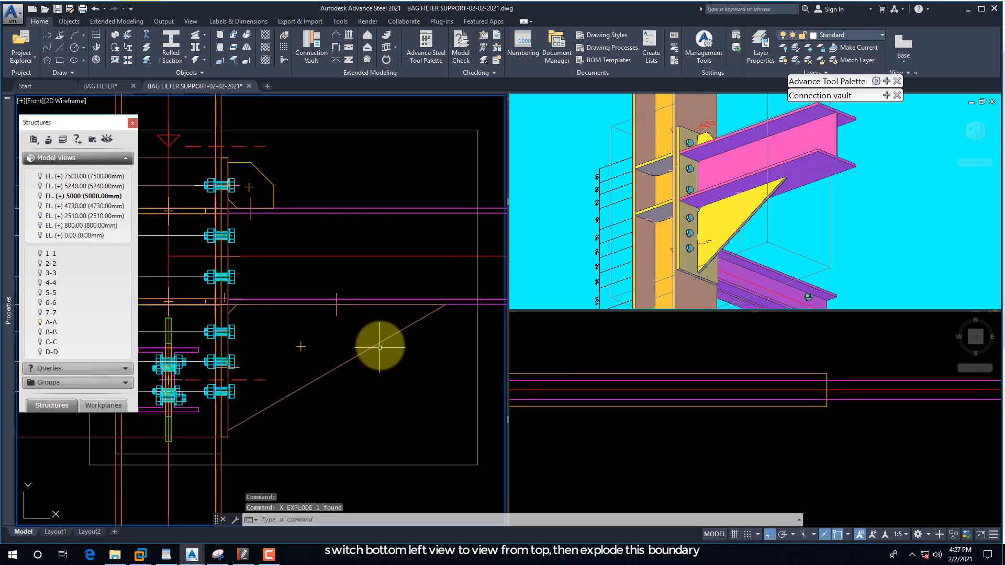
Move the bracket's sloping bottom edge line 6 mm in the Top view onto the beam's centreline
{"action": "left_click", "coordinate": [380, 345]}
{"action": "left_click", "coordinate": [690, 352]}
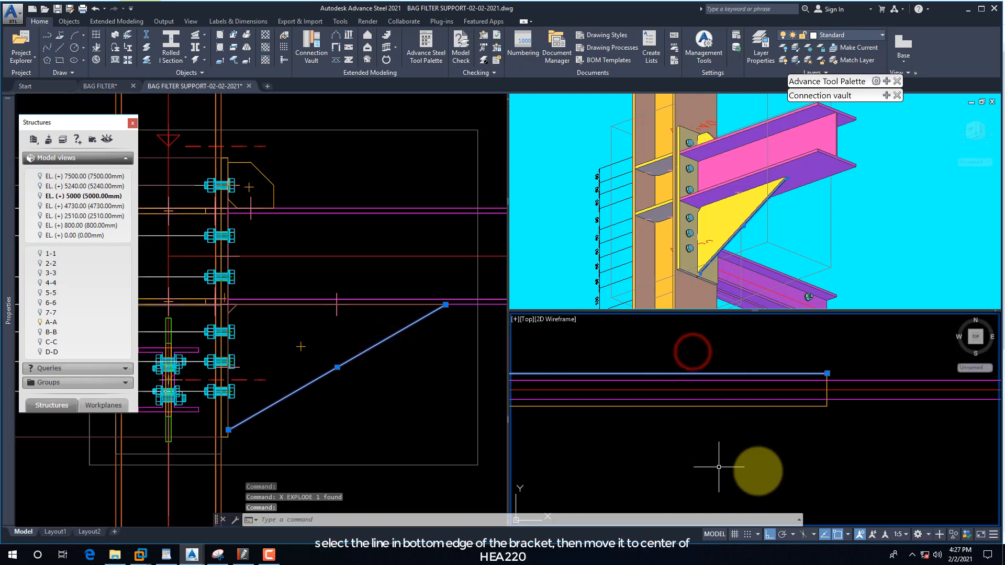
{"action": "type", "text": "m"}
{"action": "key", "text": "Return"}
{"action": "left_click", "coordinate": [839, 426]}
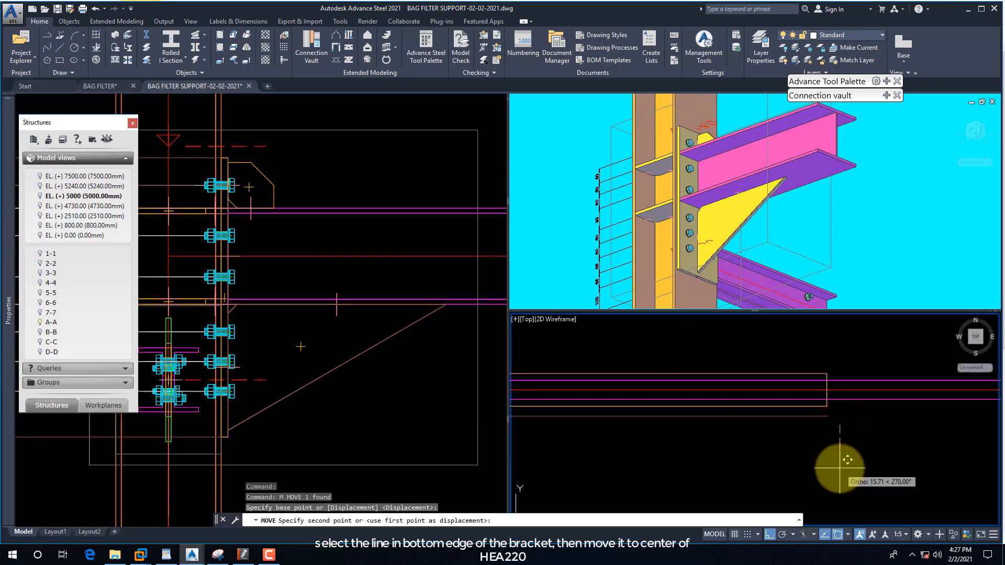
{"action": "type", "text": "6"}
{"action": "key", "text": "Return"}
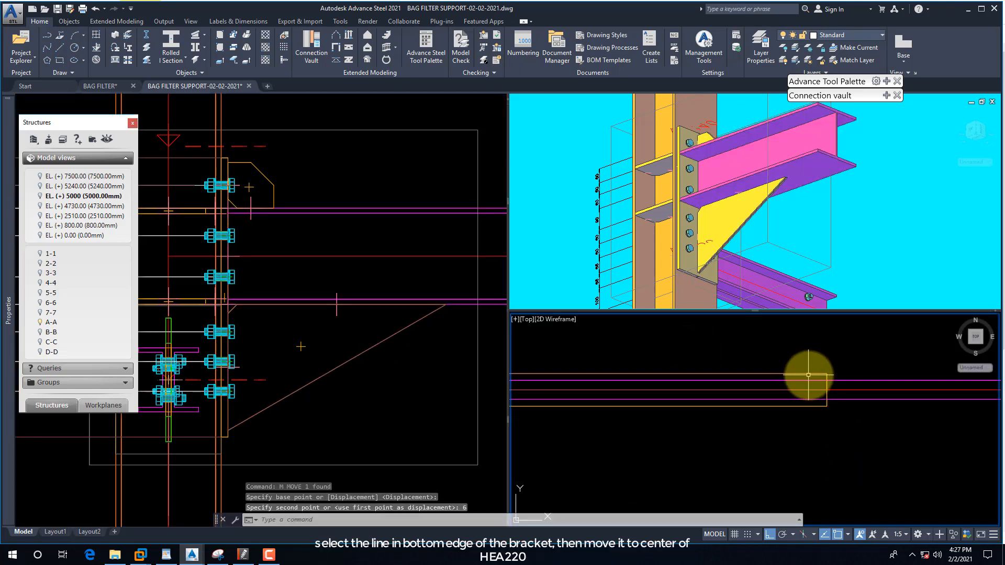
{"action": "left_click", "coordinate": [809, 389]}
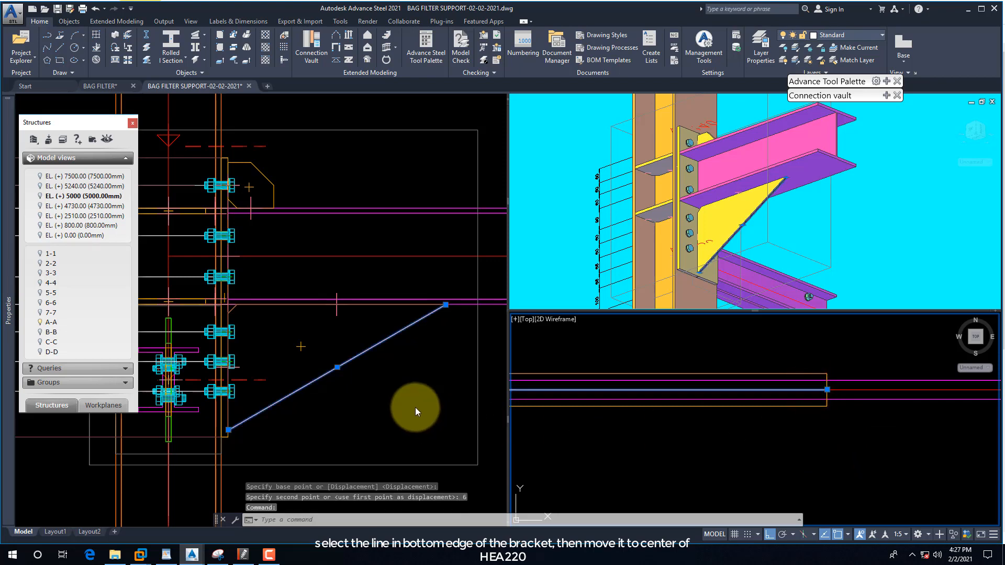
{"action": "left_click", "coordinate": [782, 443]}
{"action": "left_click", "coordinate": [713, 423]}
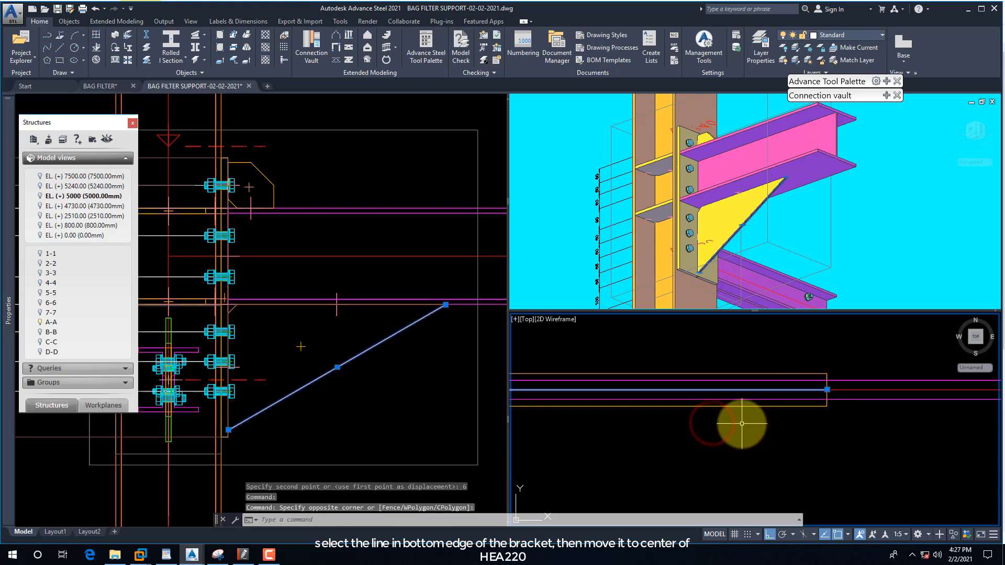
{"action": "type", "text": "co"}
{"action": "key", "text": "Return"}
{"action": "scroll", "coordinate": [668, 431], "scroll_direction": "down", "scroll_amount": 5}
{"action": "key", "text": "Escape"}
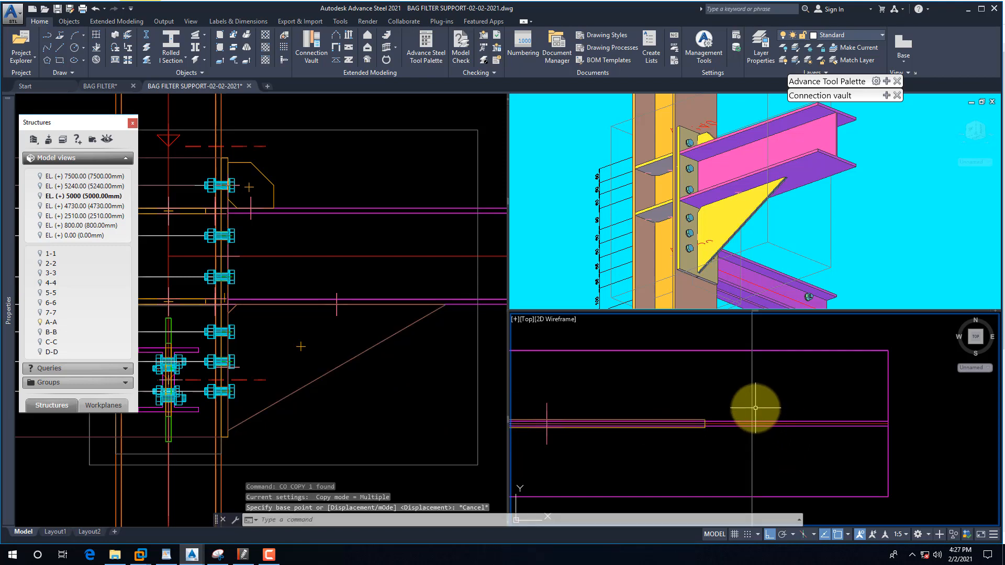
Measure the distance from the beam's flange edge to its centreline in the Top view
{"action": "type", "text": "di"}
{"action": "key", "text": "Return"}
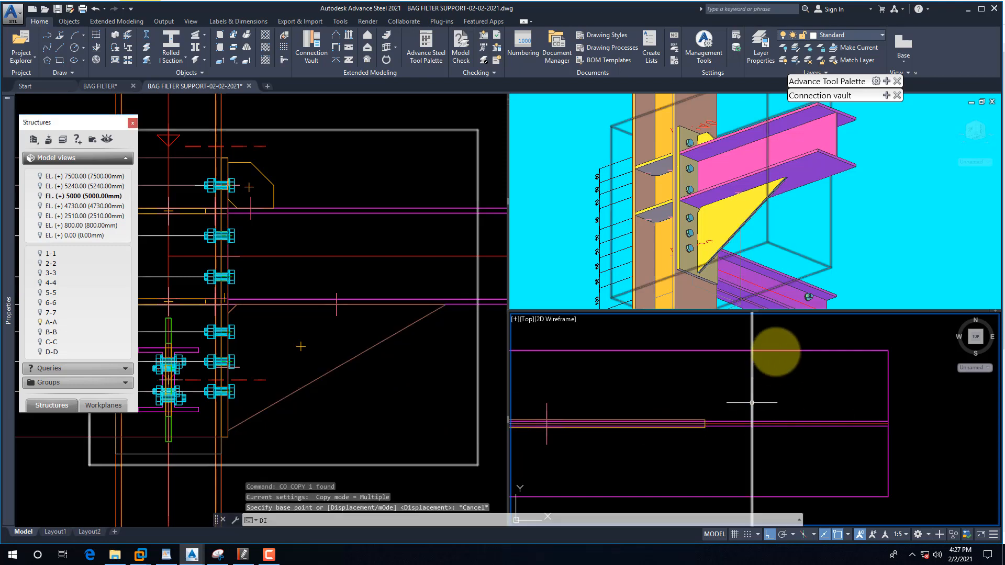
{"action": "left_click", "coordinate": [788, 348]}
{"action": "scroll", "coordinate": [786, 422], "scroll_direction": "up", "scroll_amount": 2}
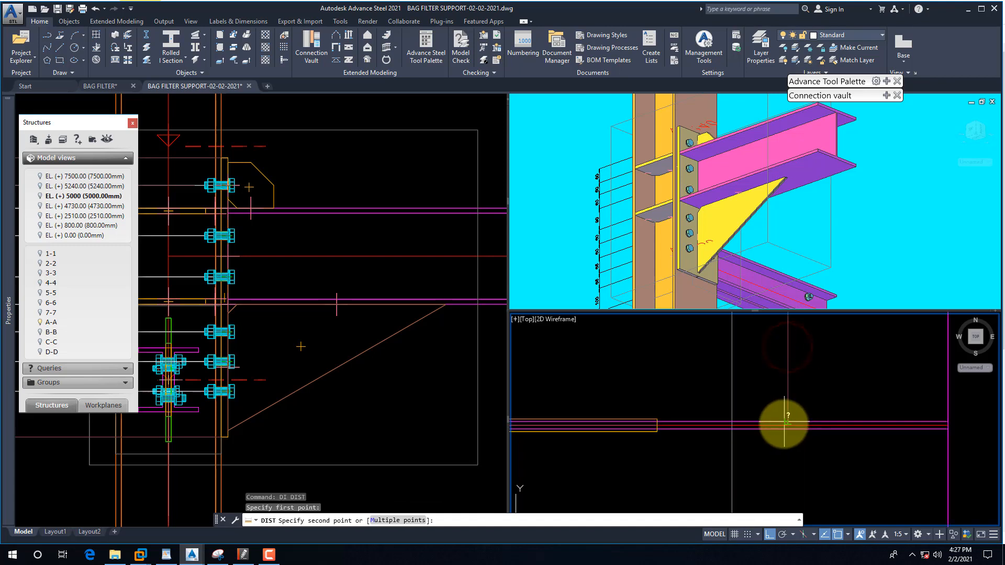
{"action": "left_click", "coordinate": [784, 425]}
{"action": "scroll", "coordinate": [775, 426], "scroll_direction": "down", "scroll_amount": 3}
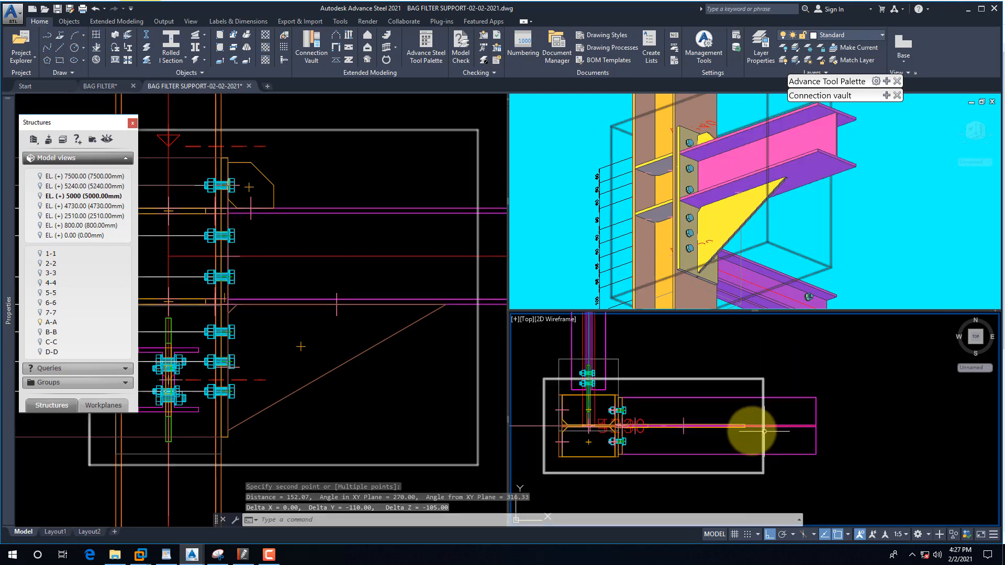
Copy the bracket's sloping line 110 mm to both sides of the beam's centreline in the Top view
{"action": "scroll", "coordinate": [747, 432], "scroll_direction": "up", "scroll_amount": 4}
{"action": "left_click", "coordinate": [711, 425]}
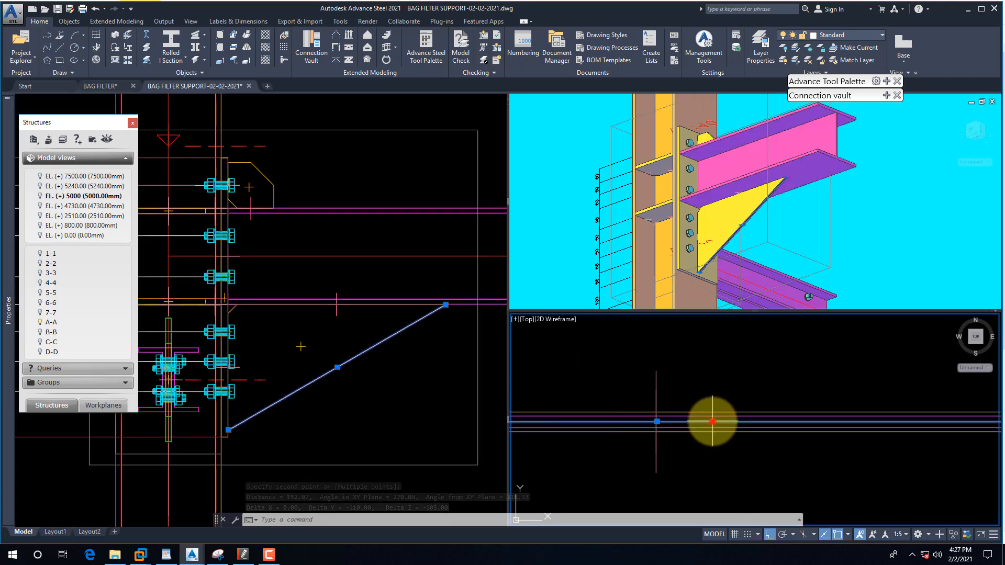
{"action": "type", "text": "co"}
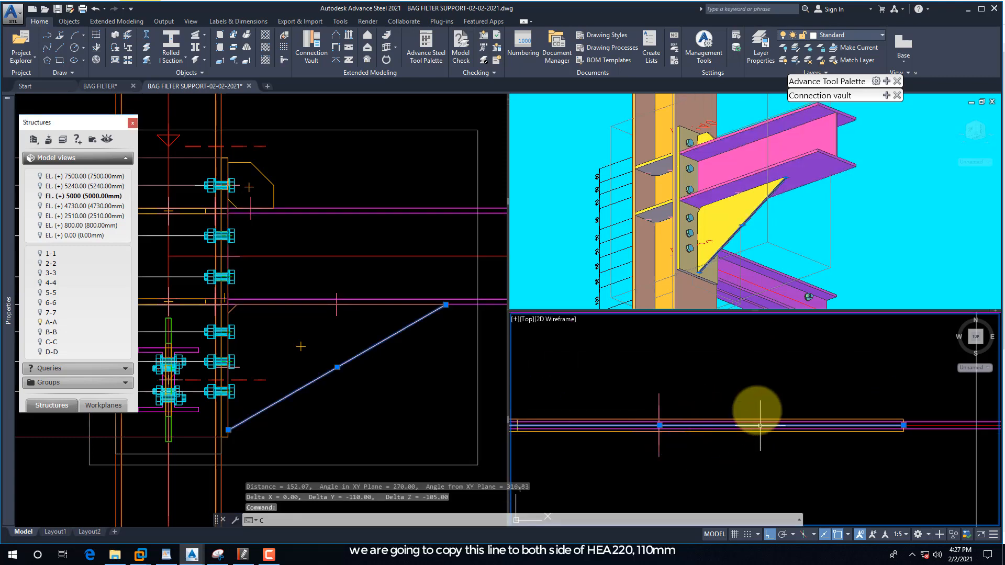
{"action": "key", "text": "Return"}
{"action": "left_click", "coordinate": [731, 403]}
{"action": "type", "text": "11"}
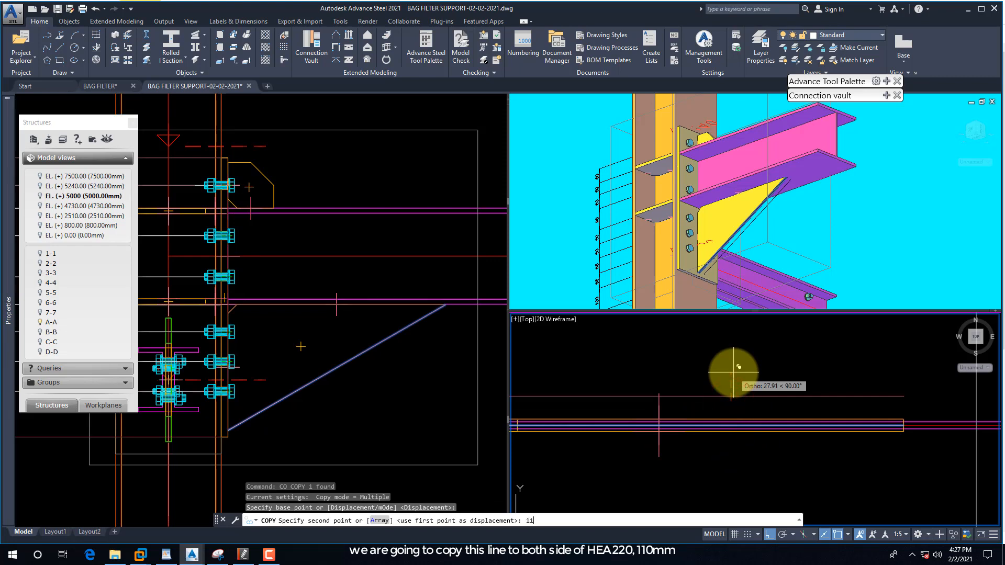
{"action": "type", "text": "0"}
{"action": "key", "text": "Return"}
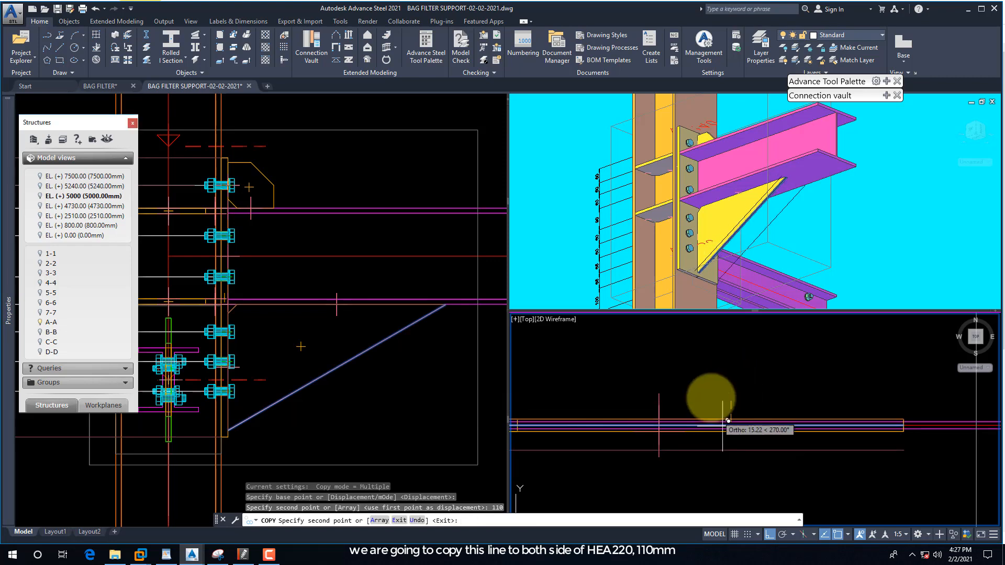
{"action": "scroll", "coordinate": [703, 359], "scroll_direction": "down", "scroll_amount": 1}
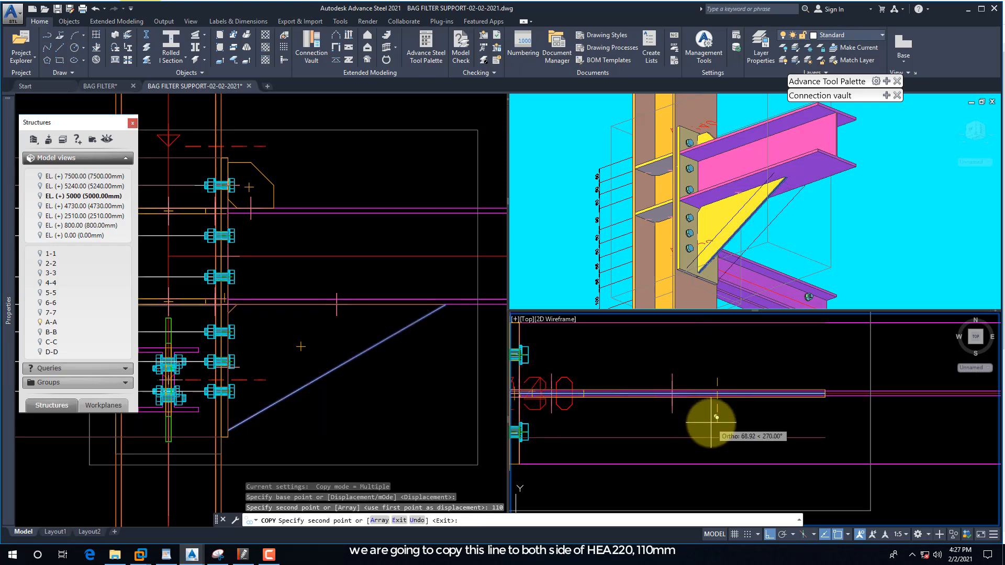
{"action": "type", "text": "110"}
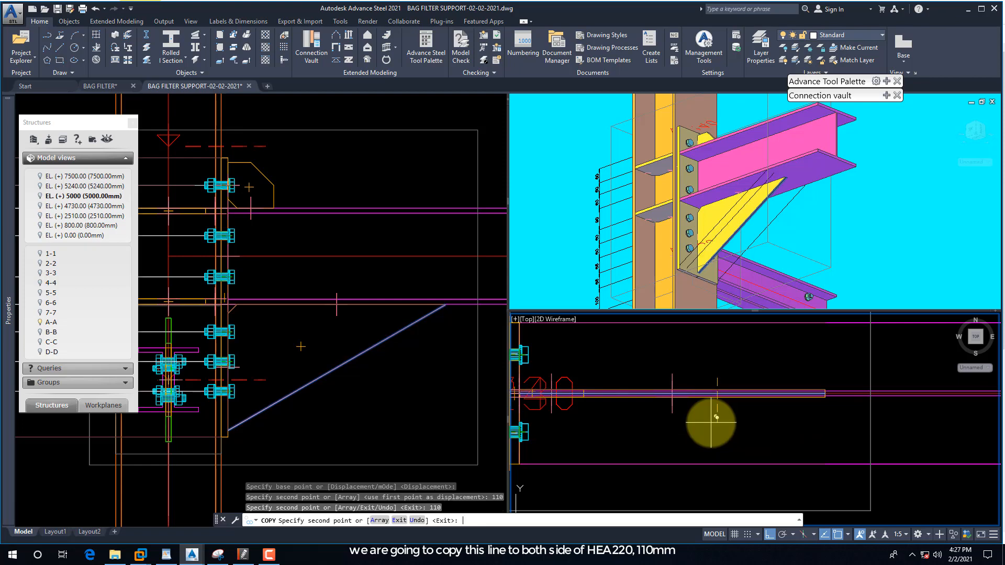
{"action": "key", "text": "Return"}
{"action": "key", "text": "Escape"}
Draw a line in the 3D view connecting the upper endpoints of the two copied sloping lines under the beam flange
{"action": "left_click", "coordinate": [809, 230]}
{"action": "scroll", "coordinate": [809, 230], "scroll_direction": "up", "scroll_amount": 4}
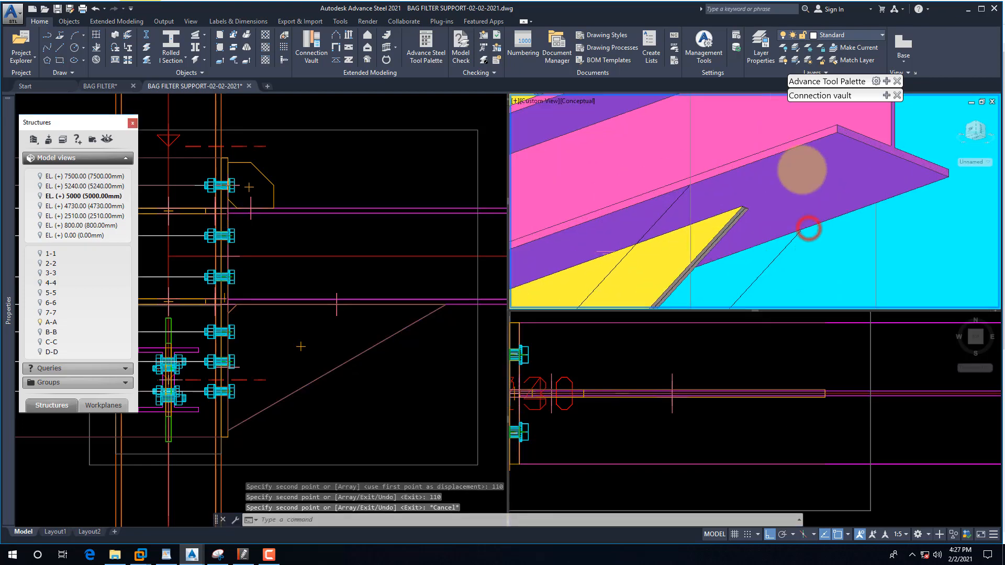
{"action": "type", "text": "l"}
{"action": "key", "text": "Return"}
{"action": "right_click", "coordinate": [665, 144], "text": "shift"}
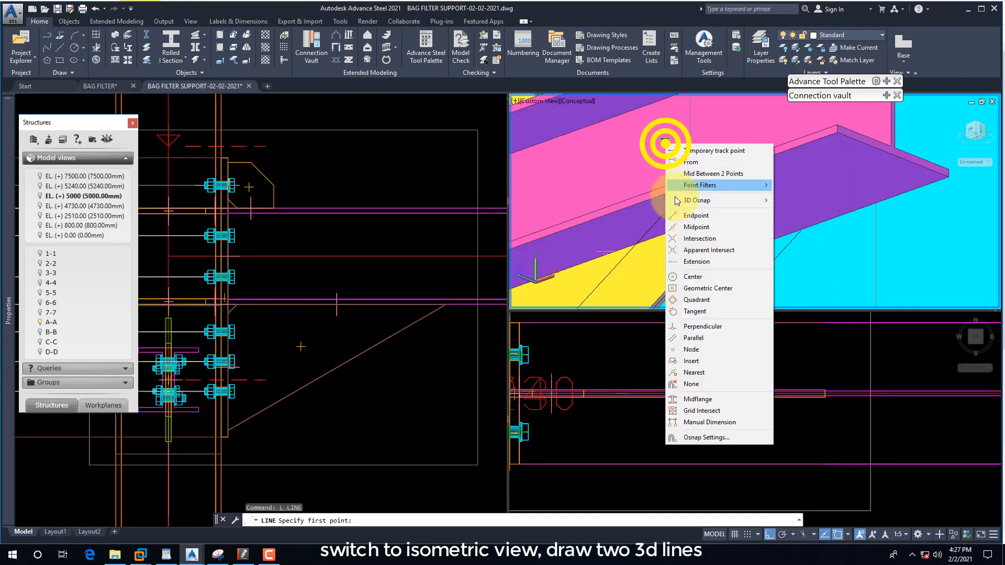
{"action": "left_click", "coordinate": [683, 215]}
{"action": "left_click", "coordinate": [679, 199]}
{"action": "right_click", "coordinate": [741, 234], "text": "shift"}
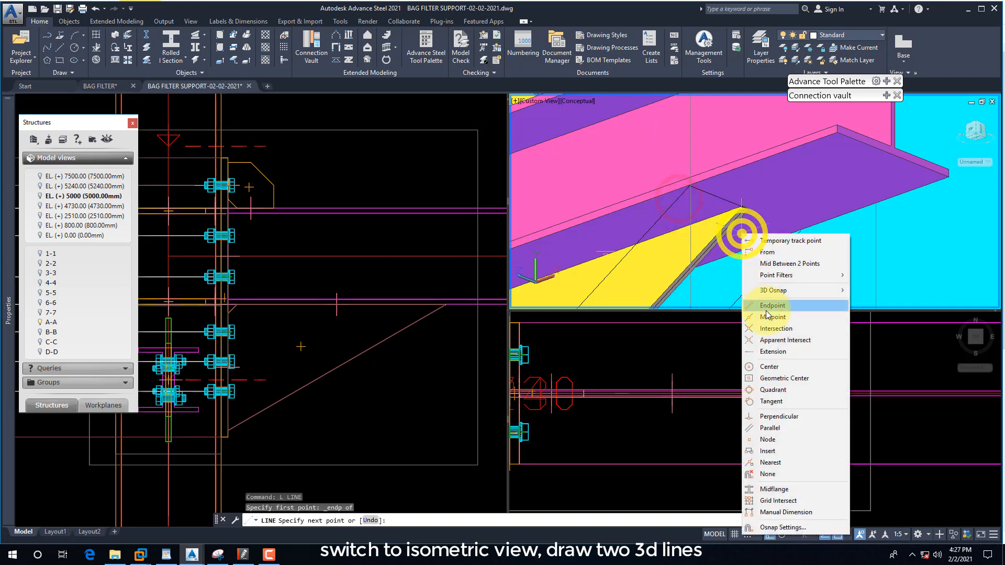
{"action": "left_click", "coordinate": [767, 305]}
{"action": "left_click", "coordinate": [782, 244]}
{"action": "key", "text": "Escape"}
Draw a second 3D line connecting the lower endpoints of the two copied sloping lines at the end plate
{"action": "scroll", "coordinate": [664, 311], "scroll_direction": "down", "scroll_amount": 3}
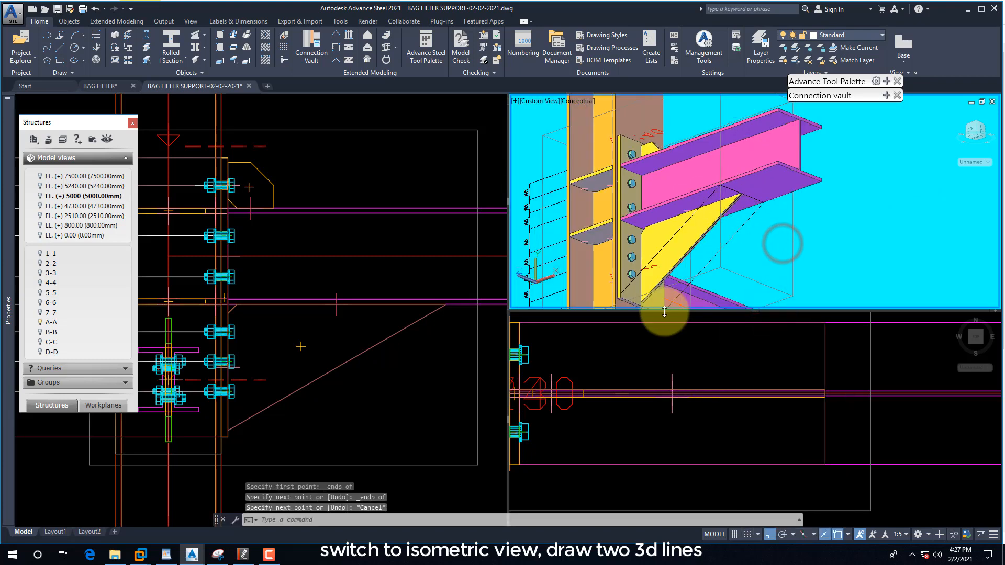
{"action": "scroll", "coordinate": [669, 220], "scroll_direction": "up", "scroll_amount": 3}
{"action": "scroll", "coordinate": [672, 212], "scroll_direction": "down", "scroll_amount": 1}
{"action": "right_click", "coordinate": [672, 213], "text": "shift"}
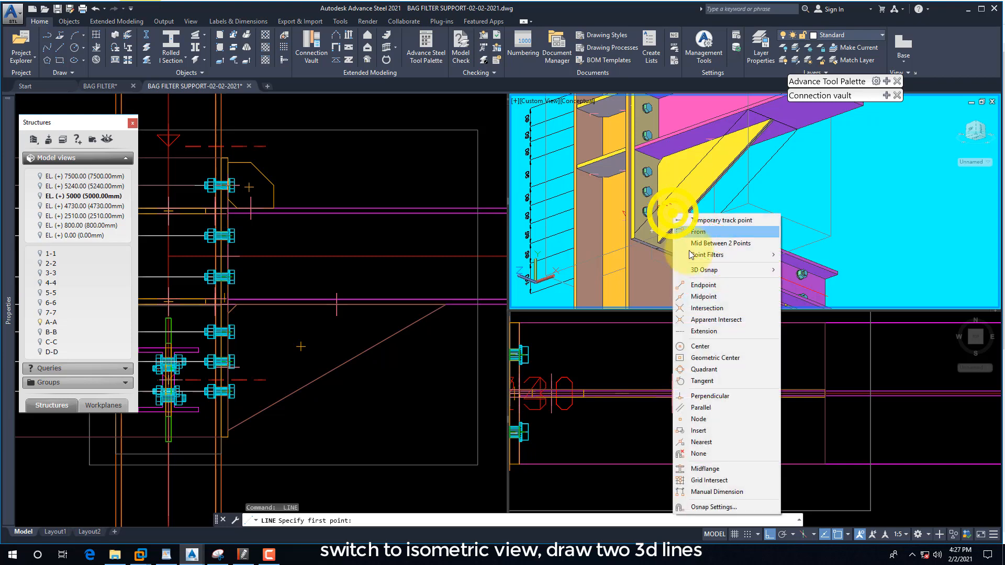
{"action": "left_click", "coordinate": [704, 287]}
{"action": "scroll", "coordinate": [631, 212], "scroll_direction": "up", "scroll_amount": 3}
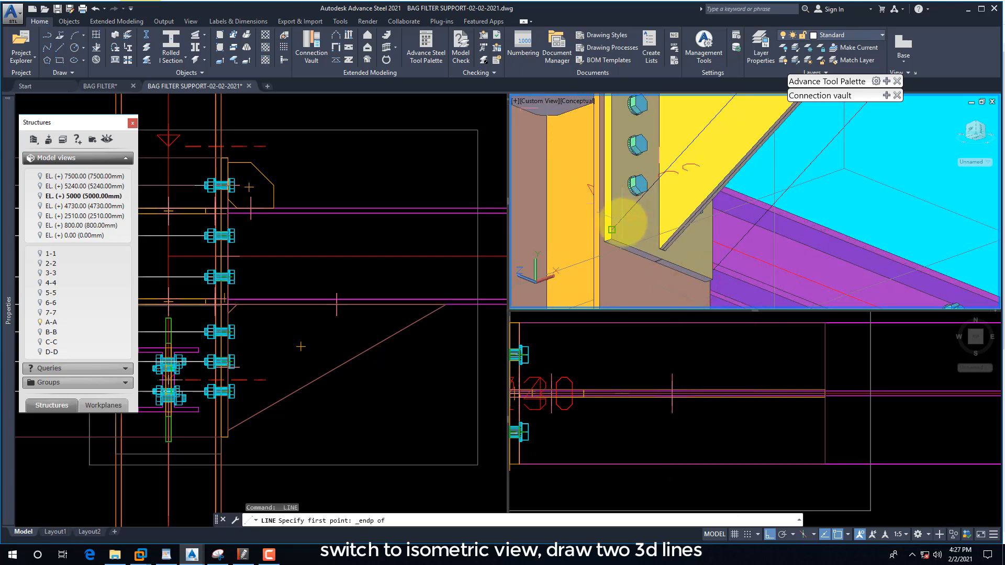
{"action": "left_click", "coordinate": [623, 222]}
{"action": "right_click", "coordinate": [640, 230], "text": "shift"}
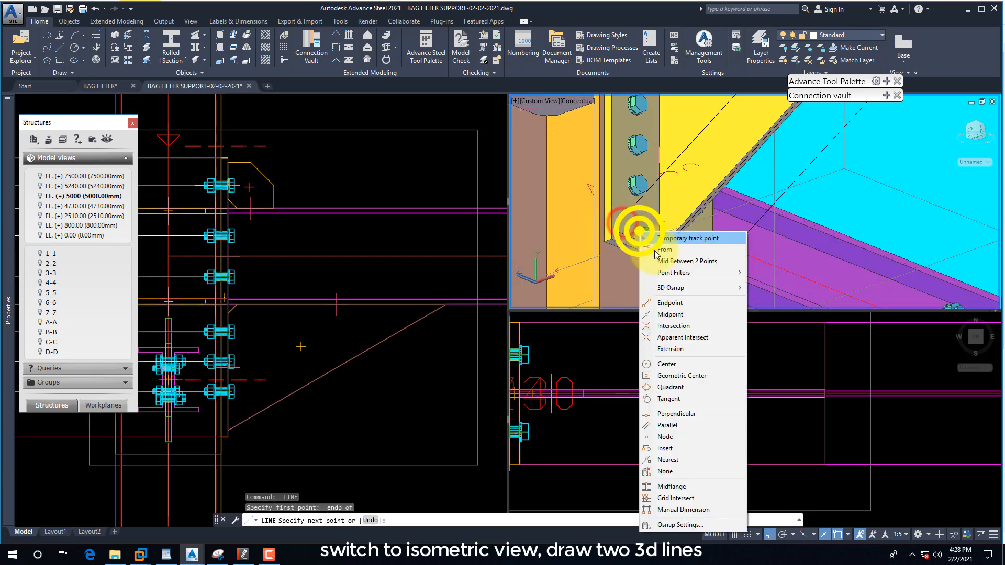
{"action": "left_click", "coordinate": [667, 305]}
{"action": "left_click", "coordinate": [721, 263]}
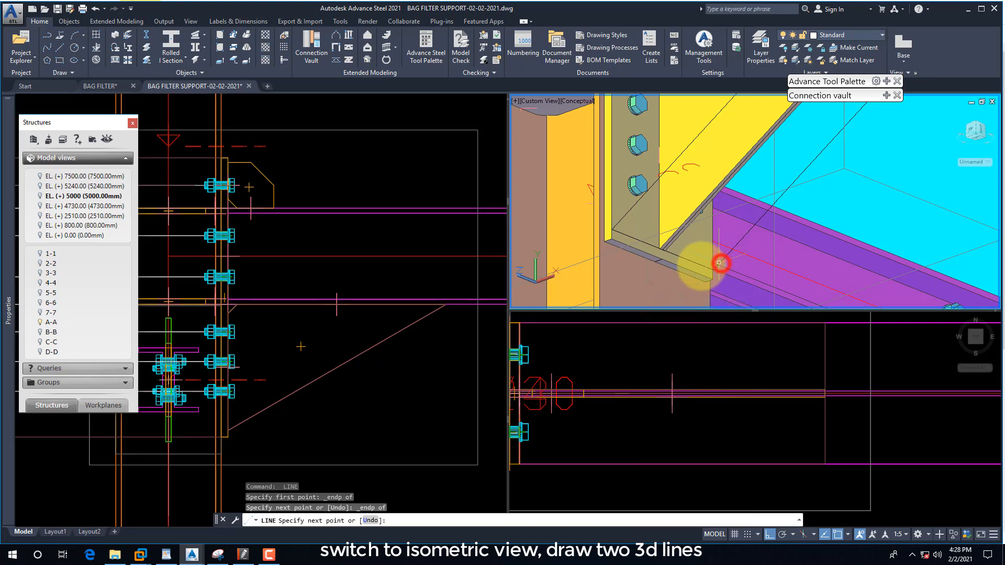
{"action": "key", "text": "Escape"}
Join the two outer sloping lines and the two cross lines into one 3D polyline
{"action": "left_click", "coordinate": [696, 263]}
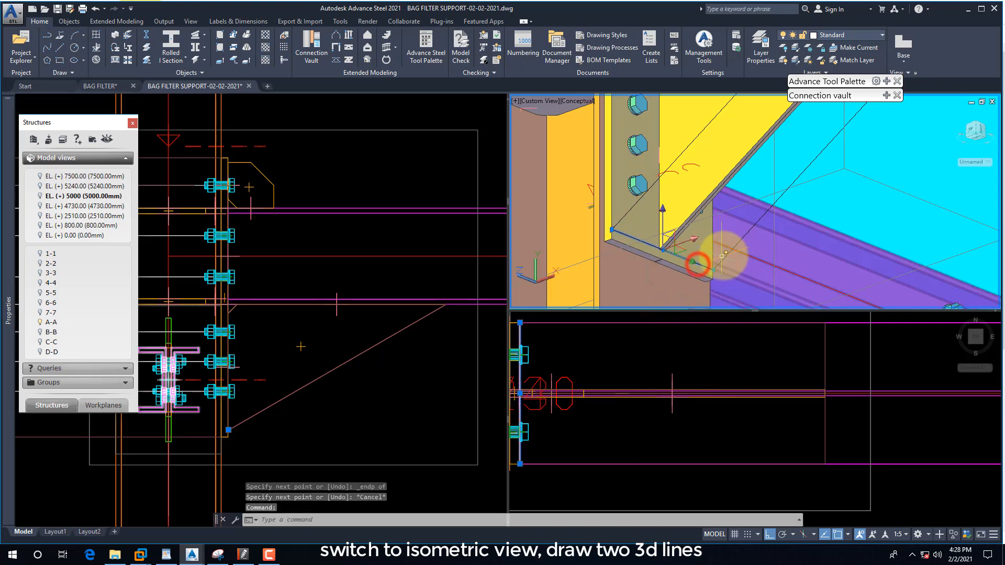
{"action": "left_click", "coordinate": [727, 249]}
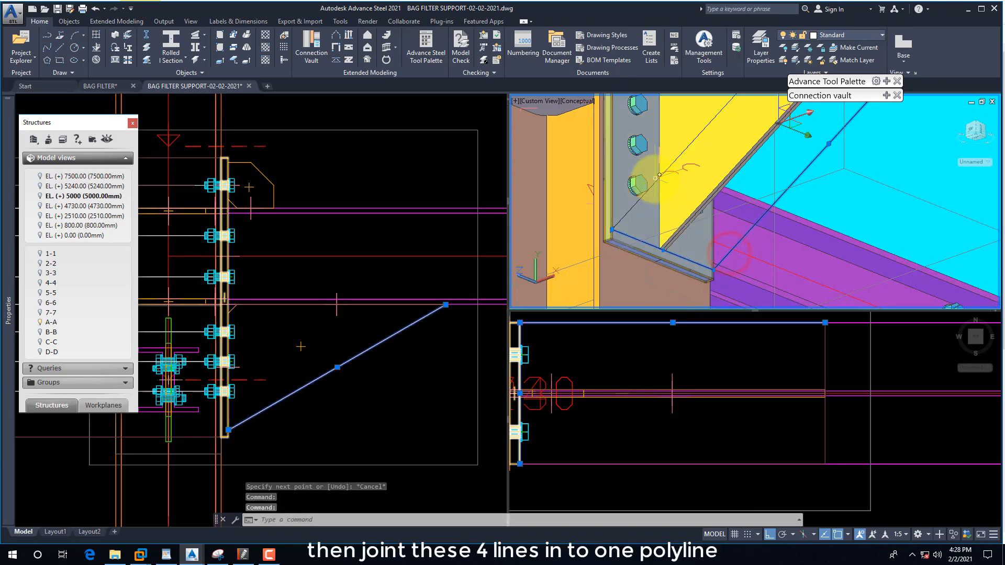
{"action": "scroll", "coordinate": [662, 175], "scroll_direction": "down", "scroll_amount": 3}
{"action": "middle_click_drag", "start_coordinate": [665, 176], "coordinate": [696, 180], "text": "shift"}
{"action": "scroll", "coordinate": [698, 179], "scroll_direction": "up", "scroll_amount": 4}
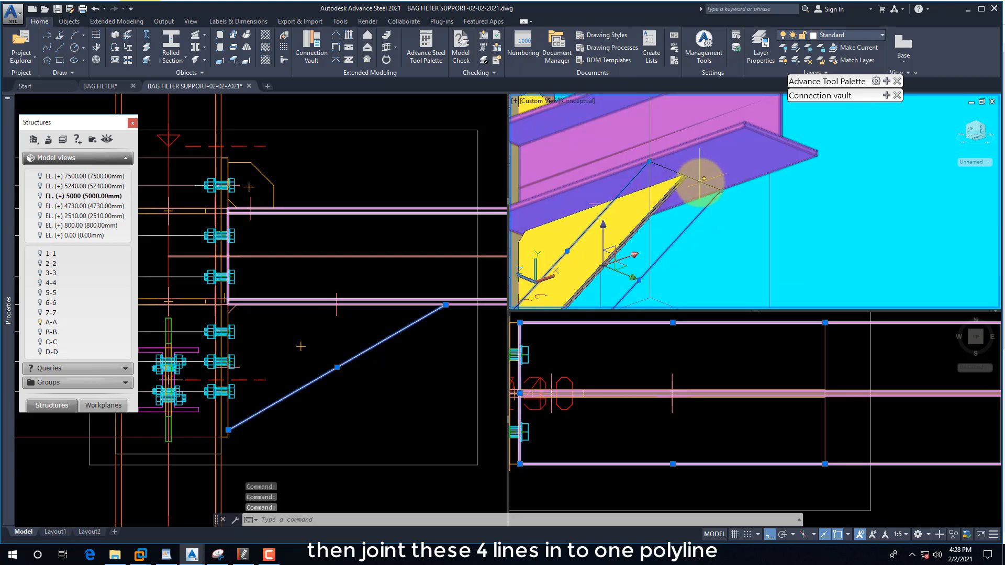
{"action": "left_click", "coordinate": [701, 180]}
{"action": "type", "text": "j"}
{"action": "key", "text": "Return"}
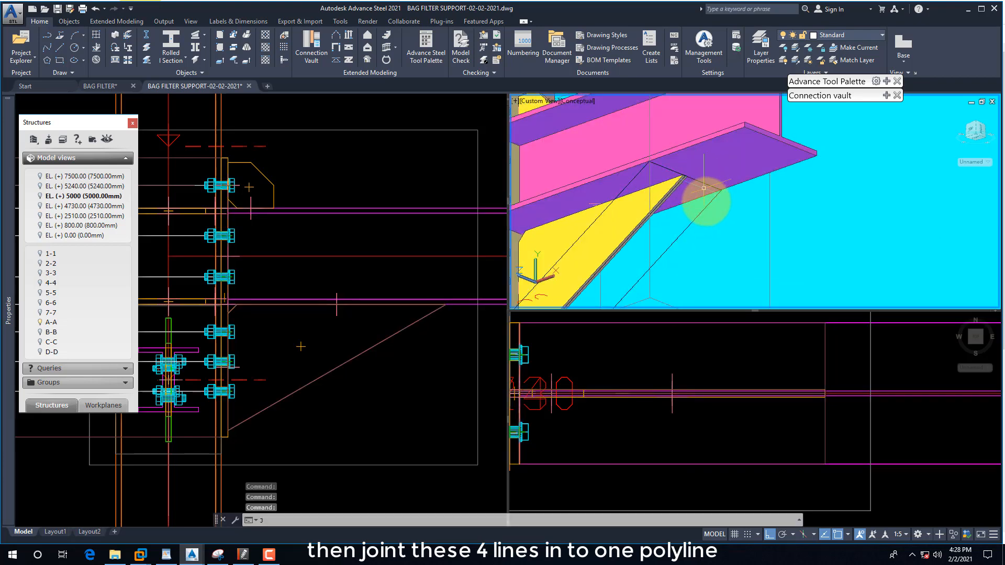
{"action": "left_click", "coordinate": [707, 208]}
{"action": "scroll", "coordinate": [728, 215], "scroll_direction": "down", "scroll_amount": 3}
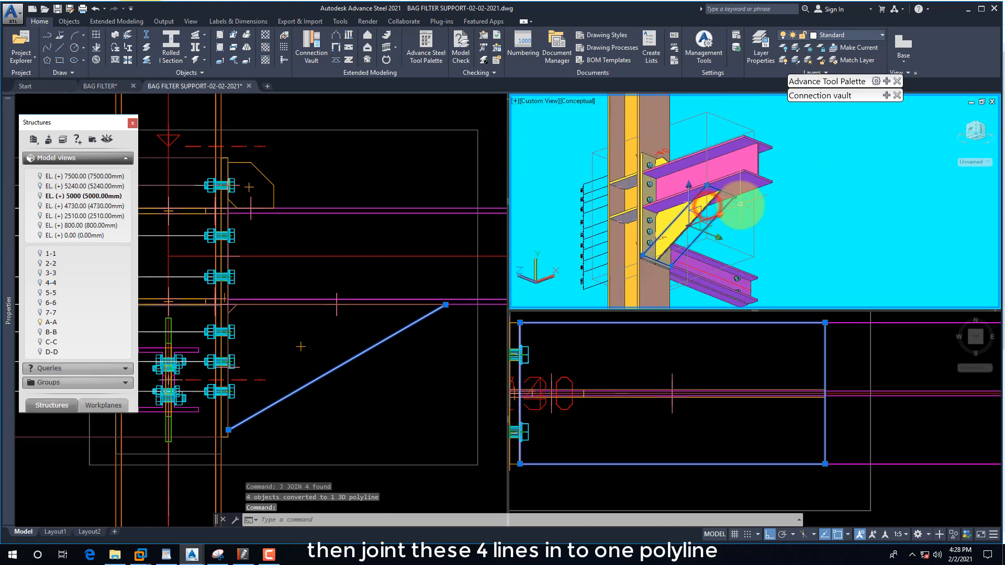
{"action": "scroll", "coordinate": [722, 231], "scroll_direction": "up", "scroll_amount": 3}
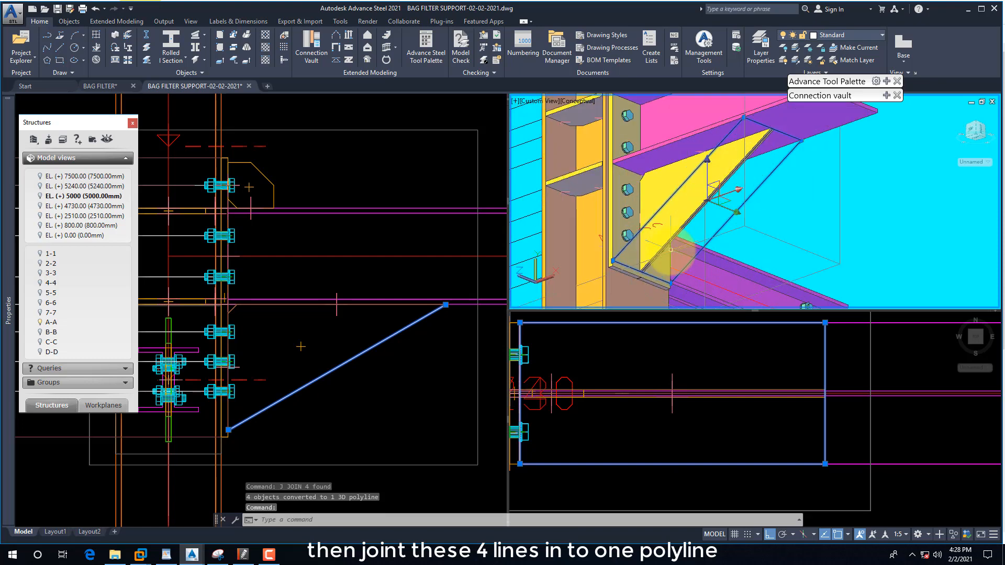
{"action": "key", "text": "Escape"}
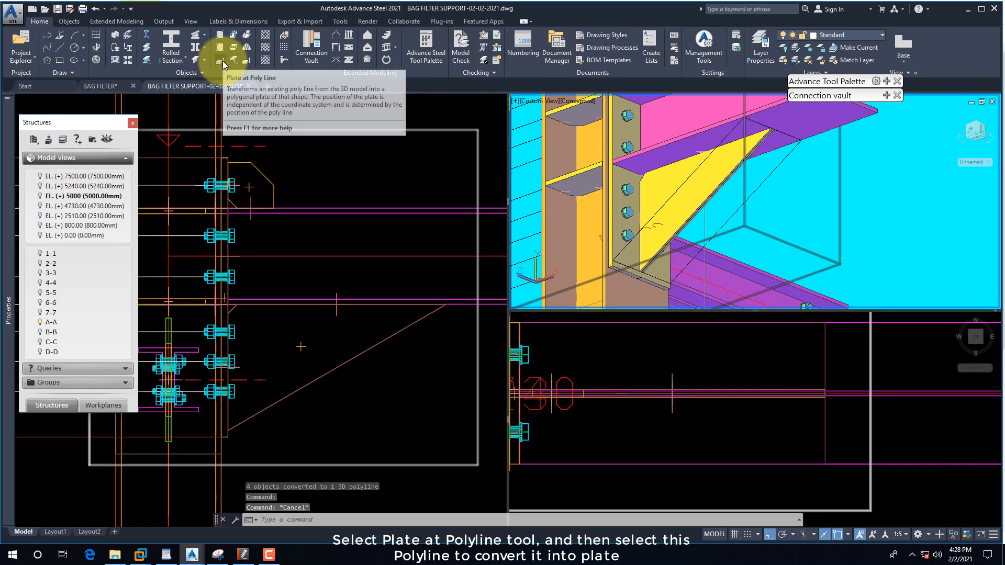
Convert the joined polyline into a plate with Plate at Poly Line, keeping the default plate properties
{"action": "left_click", "coordinate": [222, 61]}
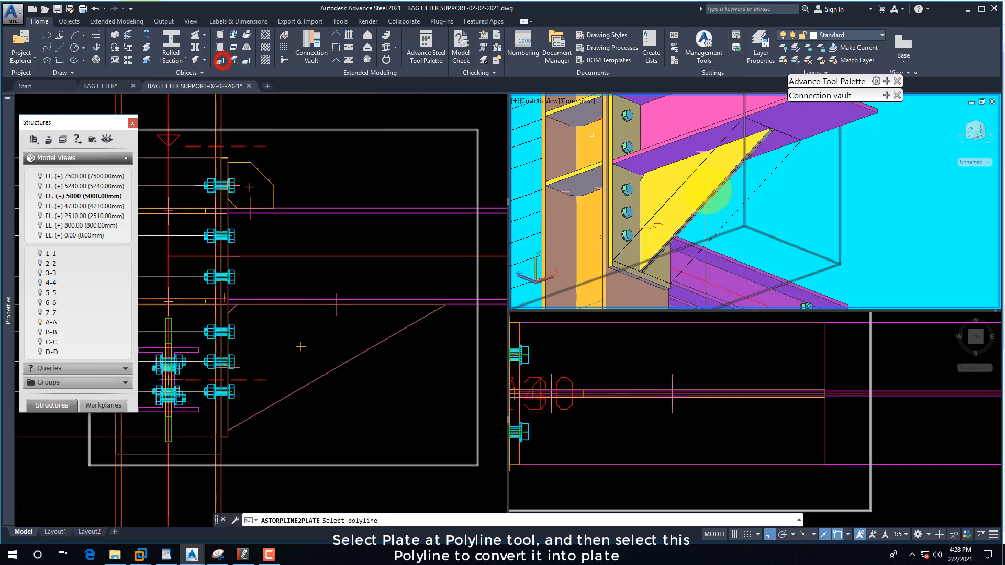
{"action": "left_click", "coordinate": [765, 183]}
{"action": "key", "text": "Return"}
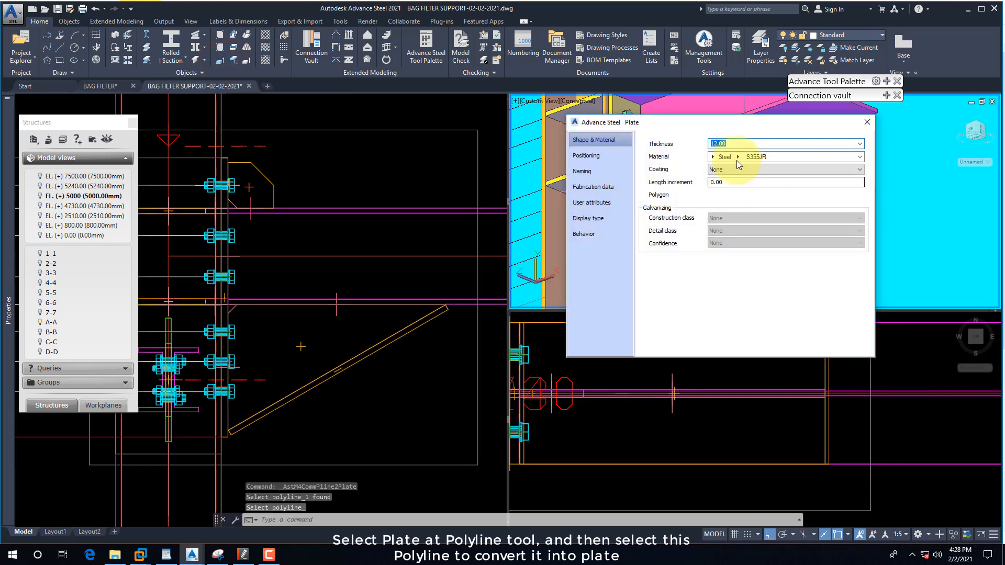
{"action": "left_click", "coordinate": [866, 124]}
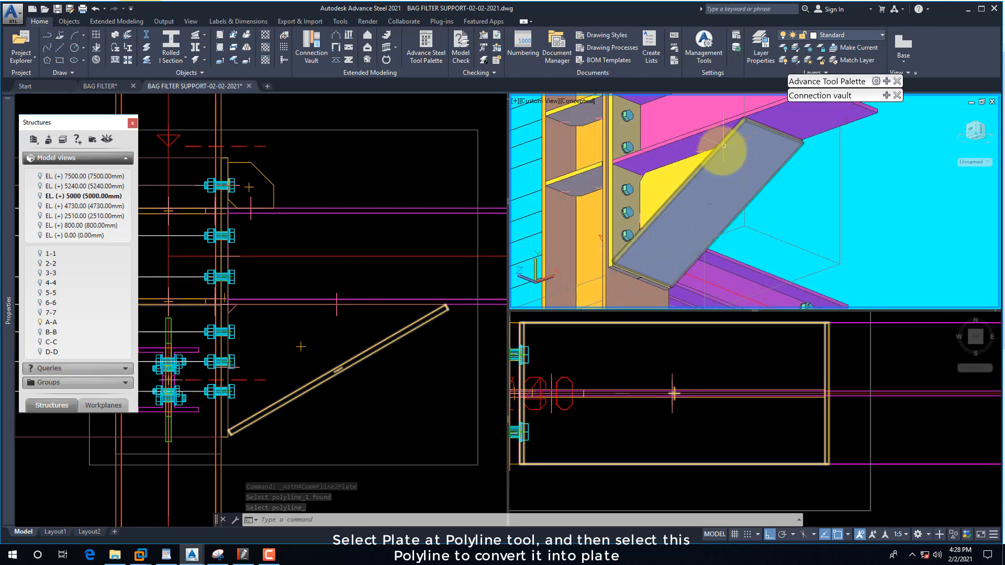
Check the bottom bracket's corners in Detail 2 of the PDF drawing in PDF-XChange Editor and return to the model
{"action": "left_click", "coordinate": [324, 400]}
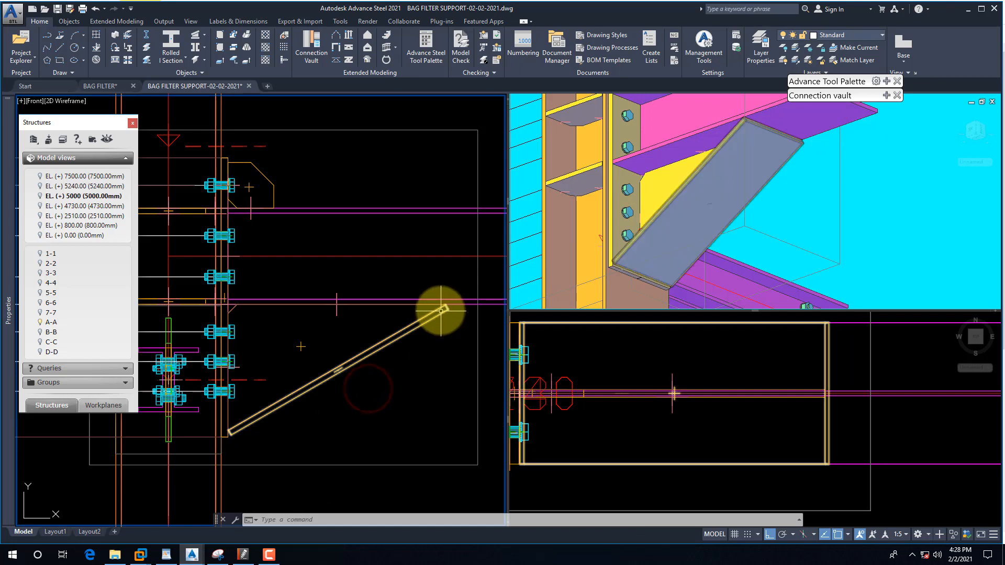
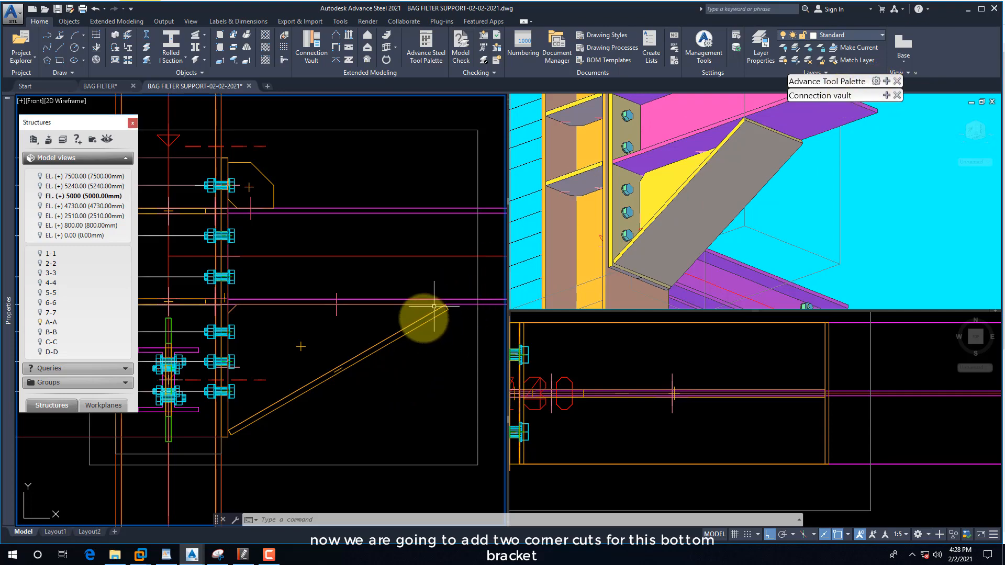
{"action": "left_click", "coordinate": [242, 554]}
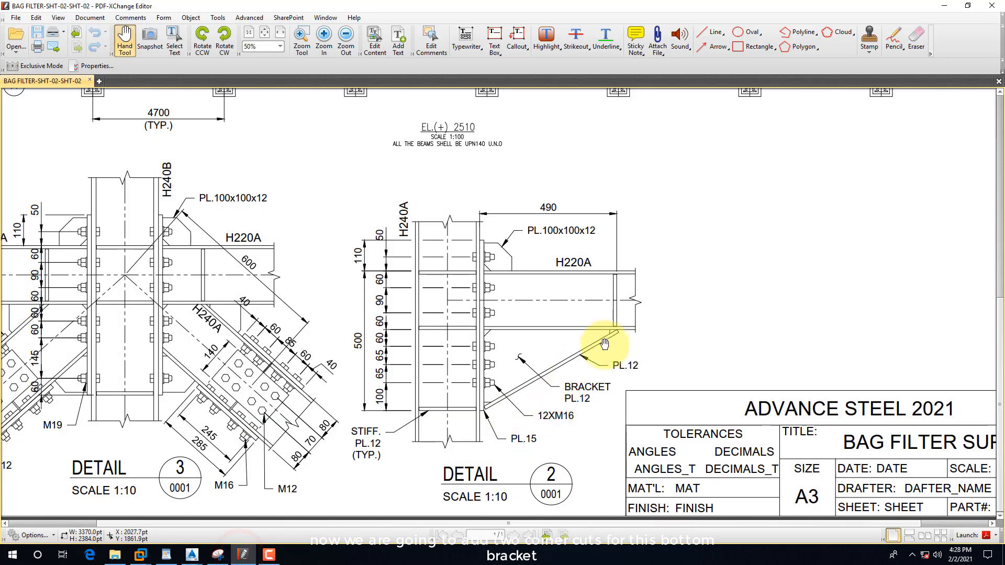
{"action": "left_click", "coordinate": [944, 8]}
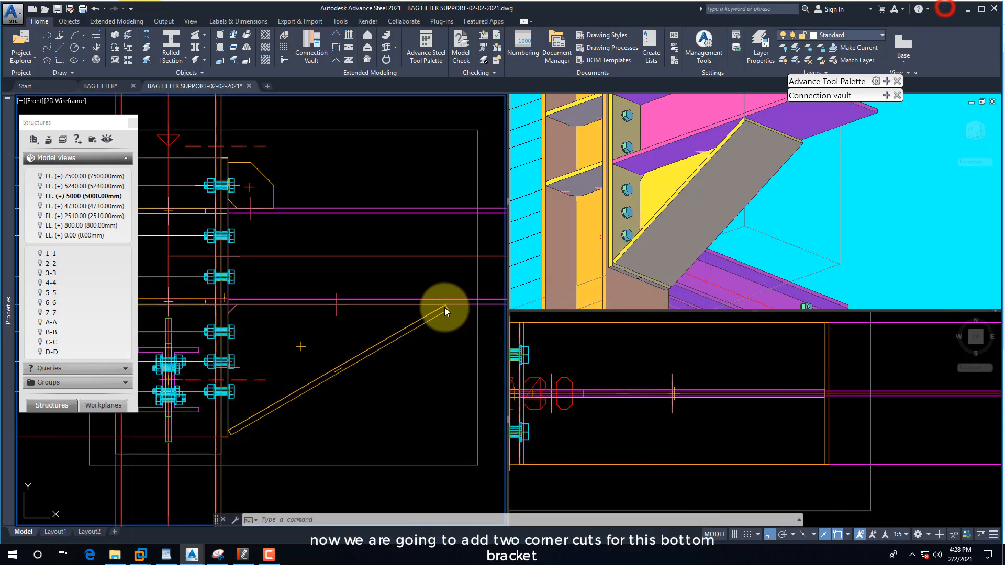
{"action": "left_click", "coordinate": [385, 350]}
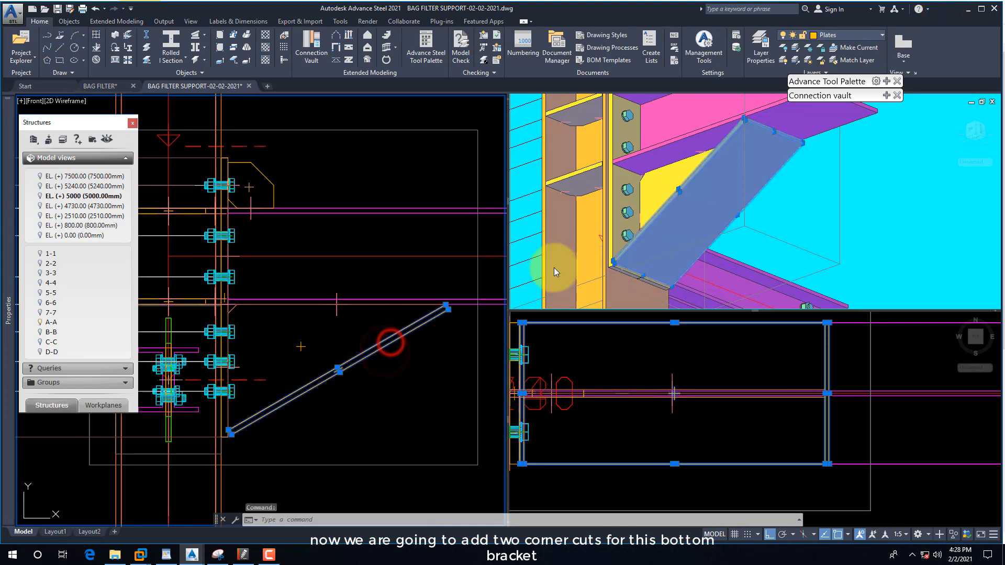
{"action": "key", "text": "Escape"}
Try to add a corner cut at the triangular bracket's outer tip under the beam in the Front view
{"action": "left_click", "coordinate": [886, 81]}
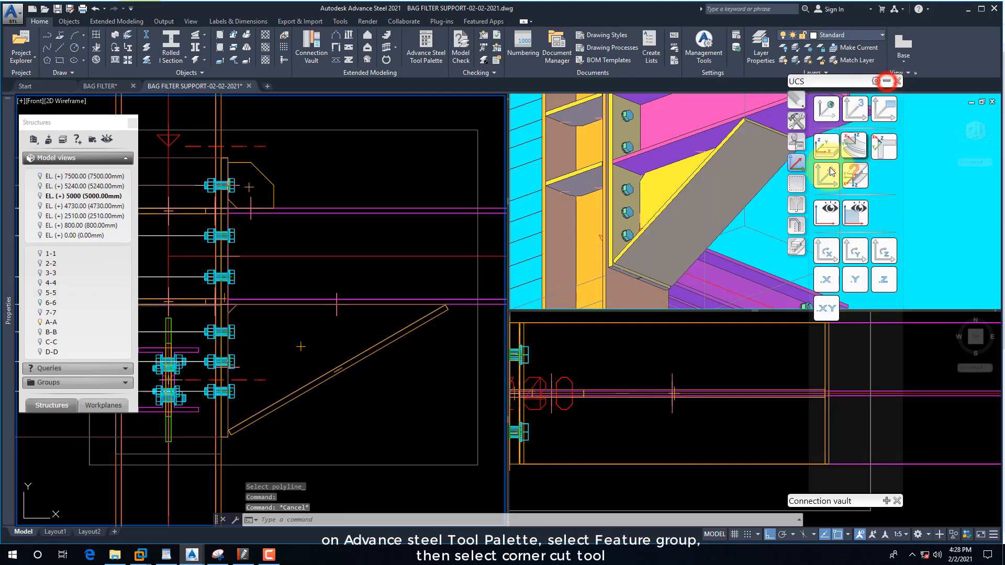
{"action": "left_click", "coordinate": [796, 246]}
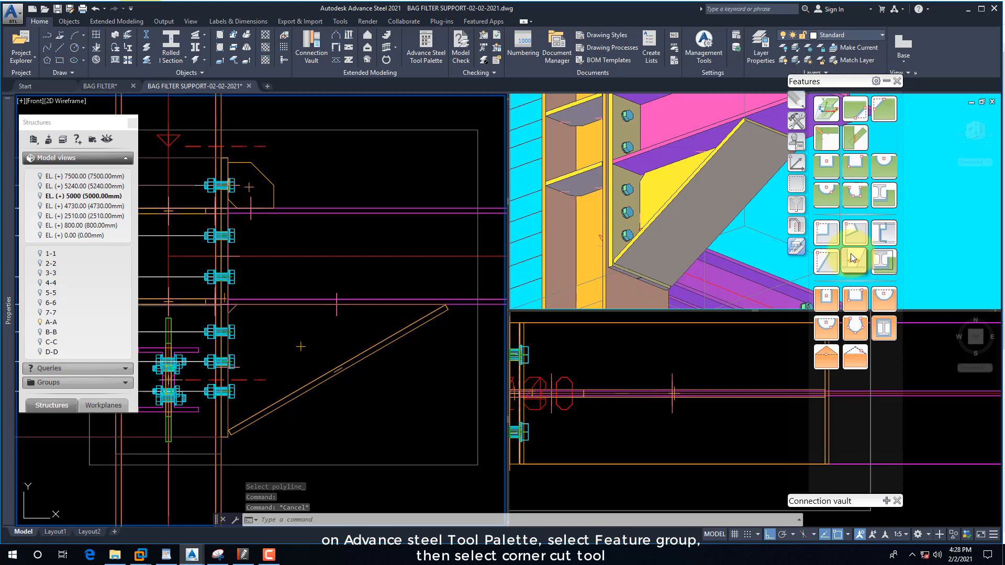
{"action": "left_click", "coordinate": [884, 108]}
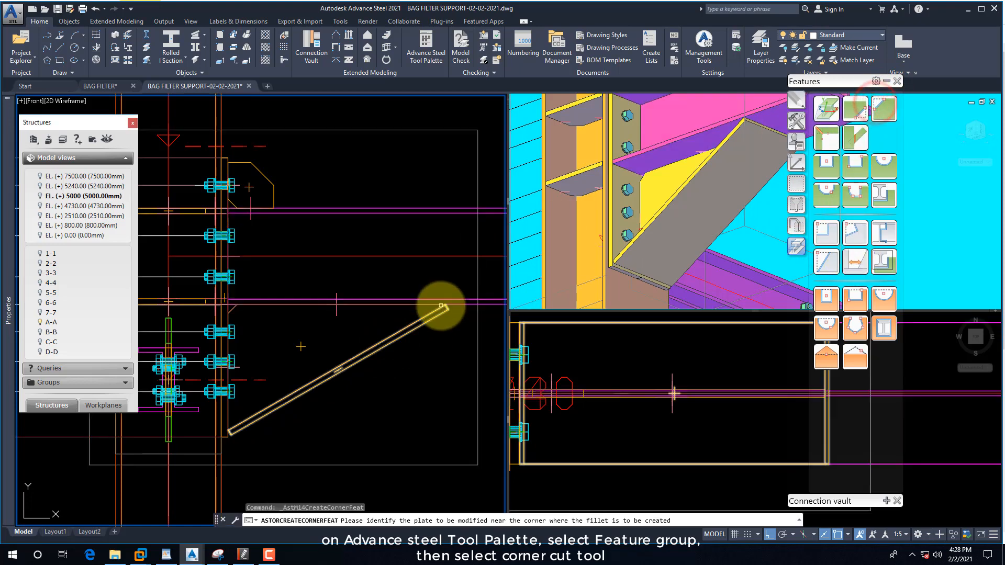
{"action": "scroll", "coordinate": [441, 306], "scroll_direction": "up", "scroll_amount": 5}
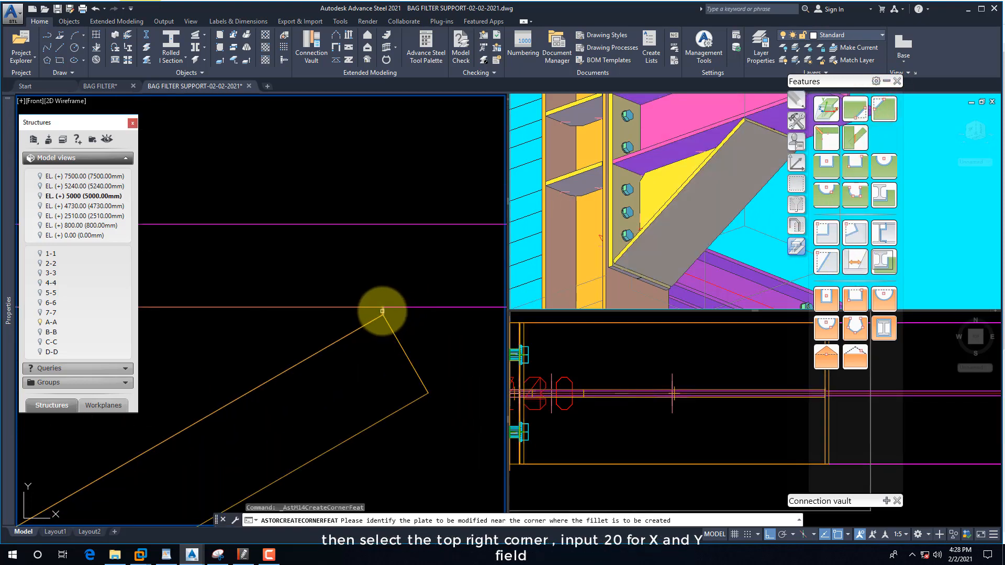
{"action": "left_click", "coordinate": [382, 307]}
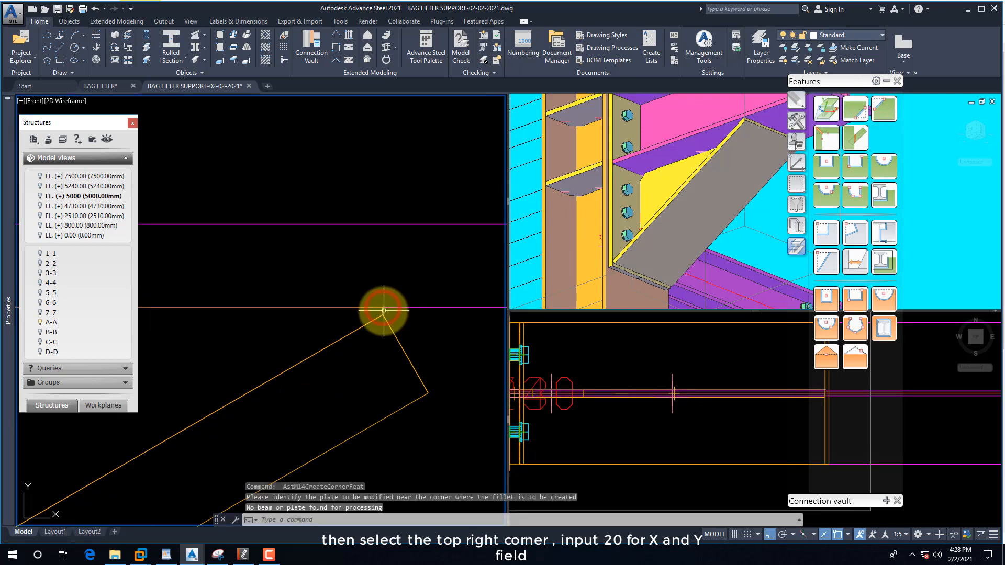
Erase the short leftover boundary line at the triangular bracket's outer tip in the Front view
{"action": "left_click", "coordinate": [368, 278]}
{"action": "left_click", "coordinate": [395, 346]}
{"action": "type", "text": "E"}
{"action": "key", "text": "Return"}
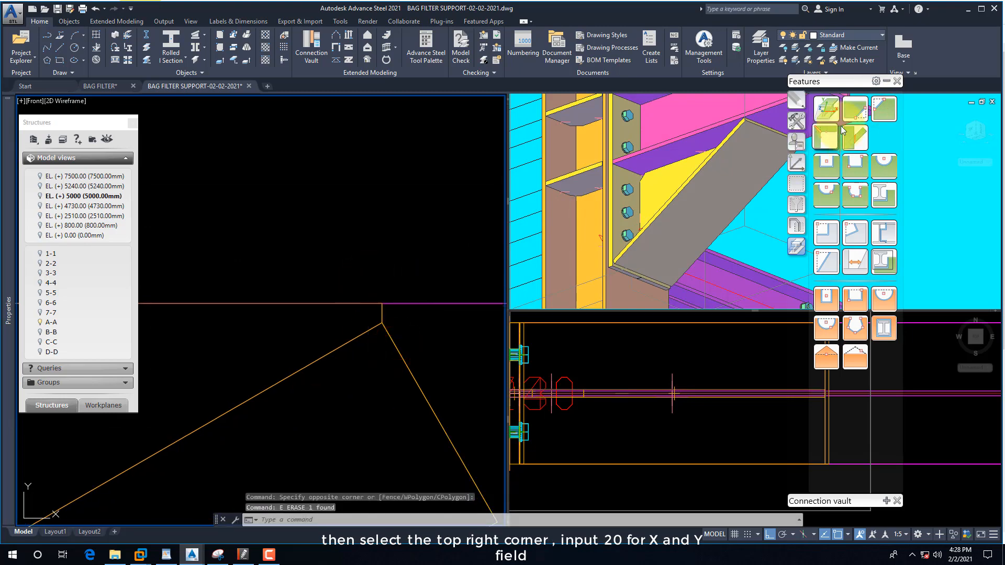
Add a straight corner cut at the triangular bracket's outer tip under the beam with X 20 and Y 20
{"action": "left_click", "coordinate": [859, 108]}
{"action": "left_click", "coordinate": [384, 310]}
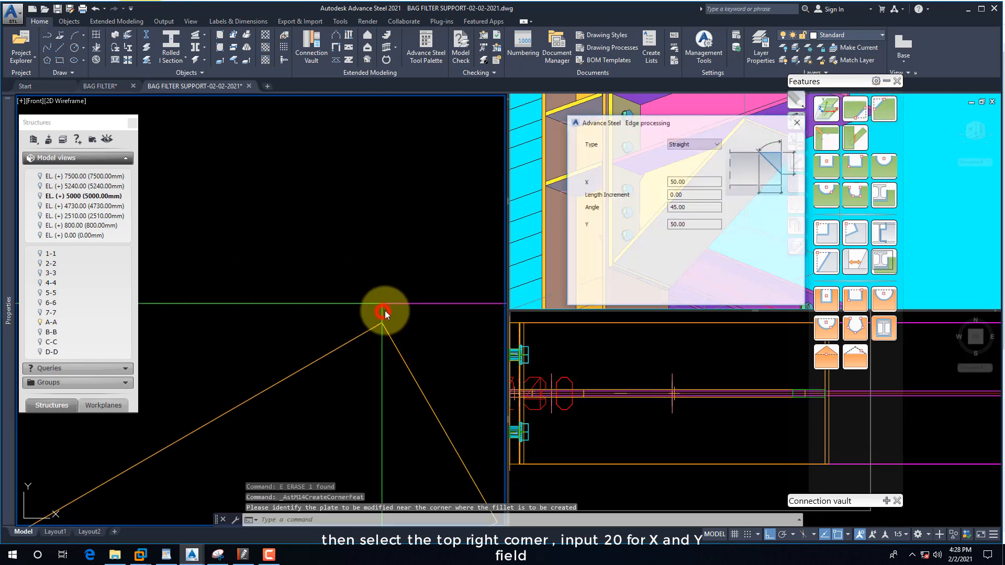
{"action": "left_click", "coordinate": [671, 225]}
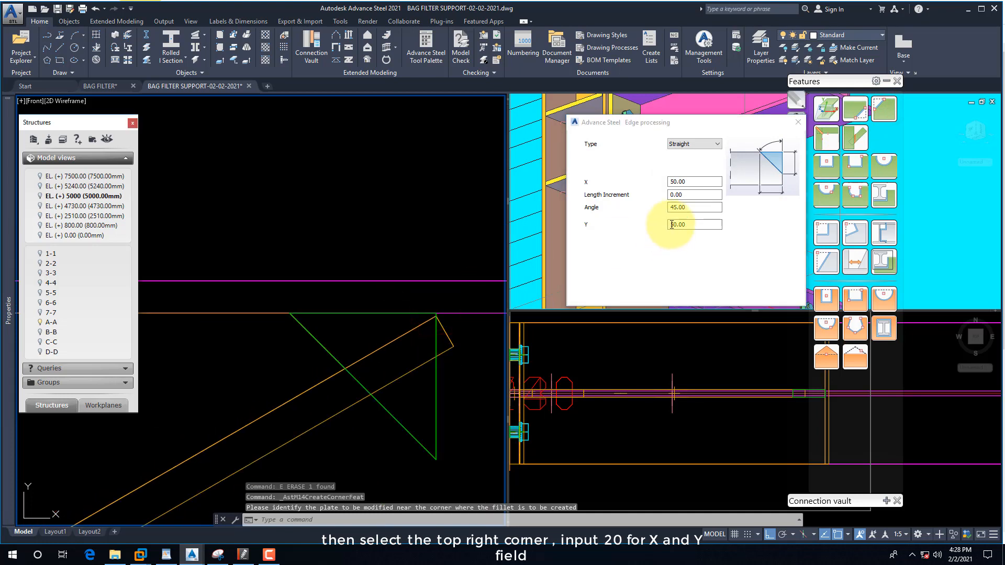
{"action": "double_click", "coordinate": [693, 182]}
{"action": "type", "text": "20"}
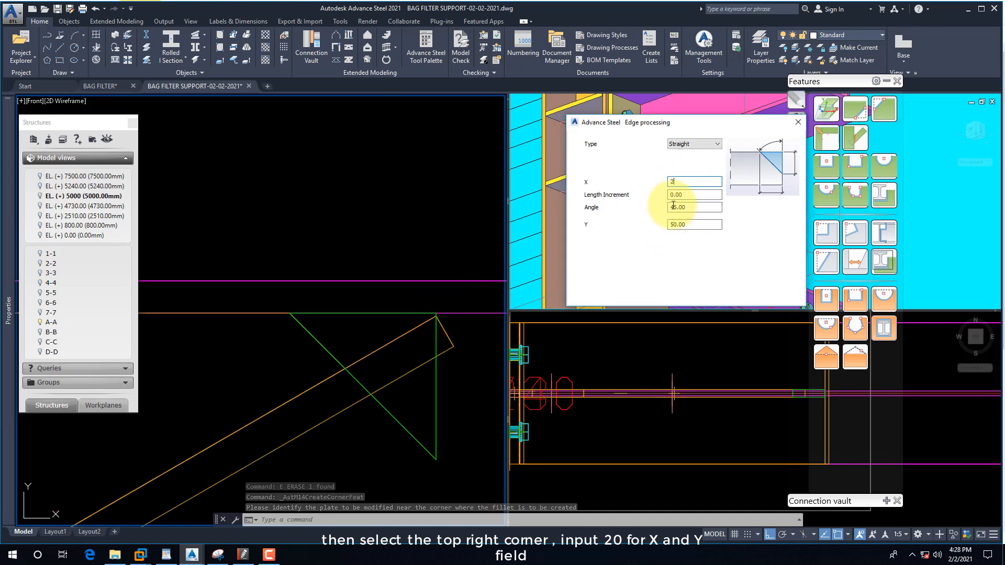
{"action": "double_click", "coordinate": [690, 224]}
{"action": "type", "text": "20"}
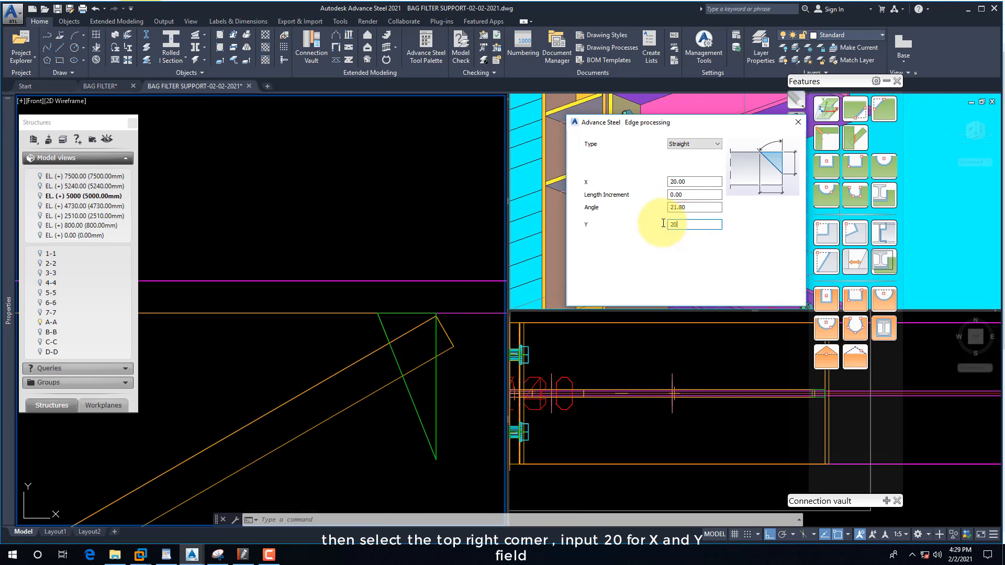
{"action": "key", "text": "Return"}
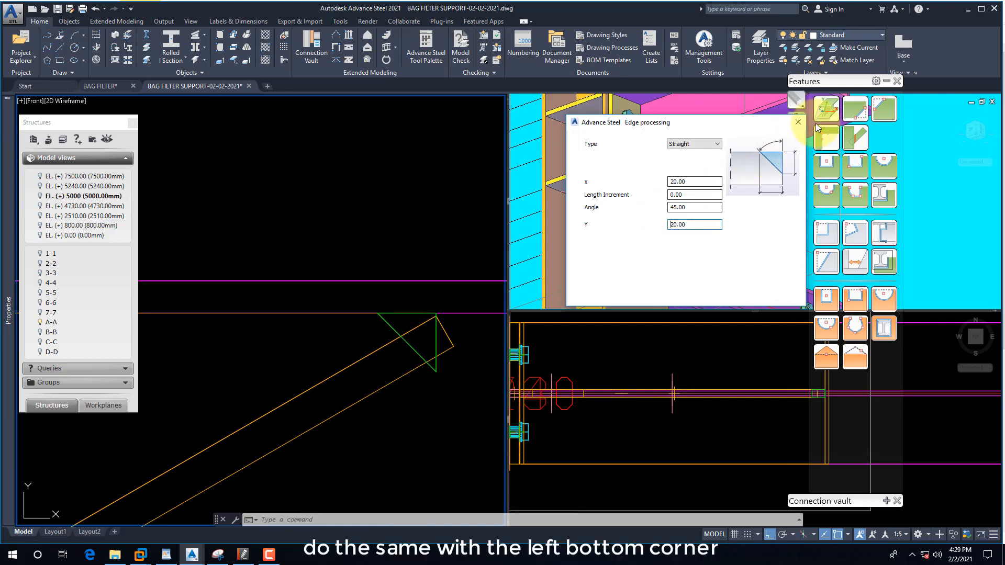
{"action": "left_click", "coordinate": [750, 120]}
{"action": "left_click", "coordinate": [796, 124]}
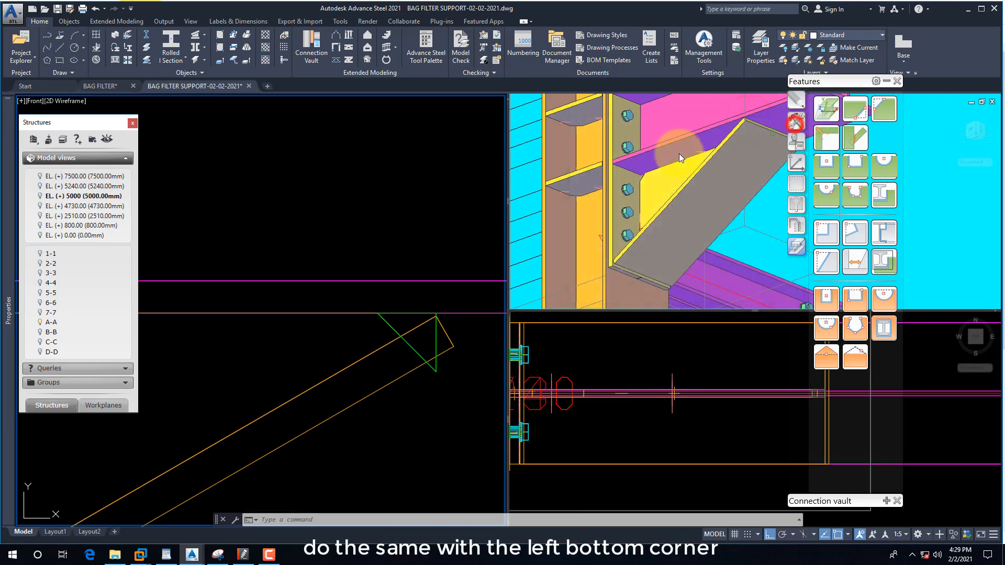
Erase the short leftover boundary line at the triangular bracket's lower corner beside the end plate
{"action": "key", "text": "Return"}
{"action": "scroll", "coordinate": [149, 398], "scroll_direction": "up", "scroll_amount": 5}
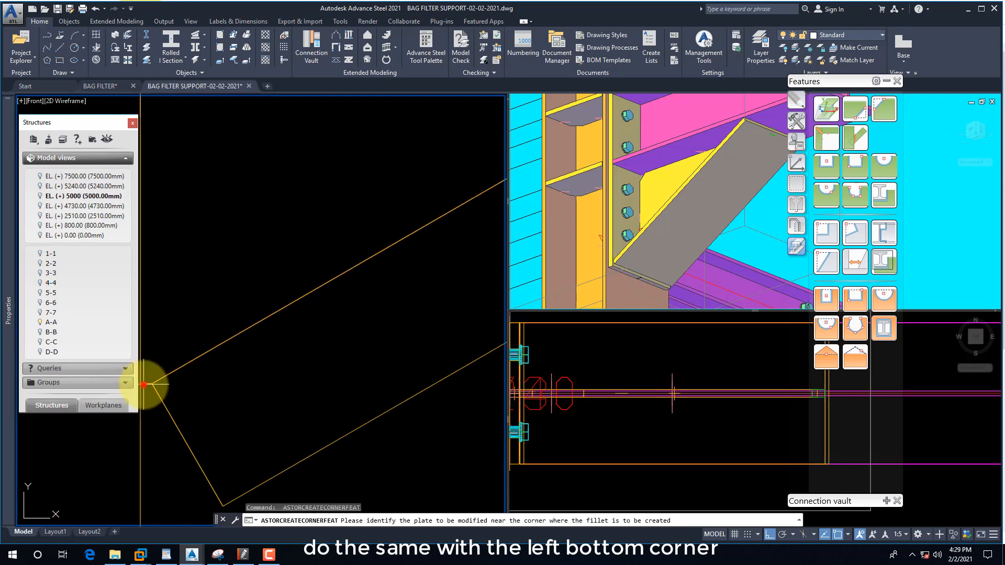
{"action": "left_click", "coordinate": [144, 385]}
{"action": "scroll", "coordinate": [288, 408], "scroll_direction": "down", "scroll_amount": 3}
{"action": "left_click", "coordinate": [206, 385]}
{"action": "left_click", "coordinate": [260, 409]}
{"action": "type", "text": "e"}
{"action": "key", "text": "Return"}
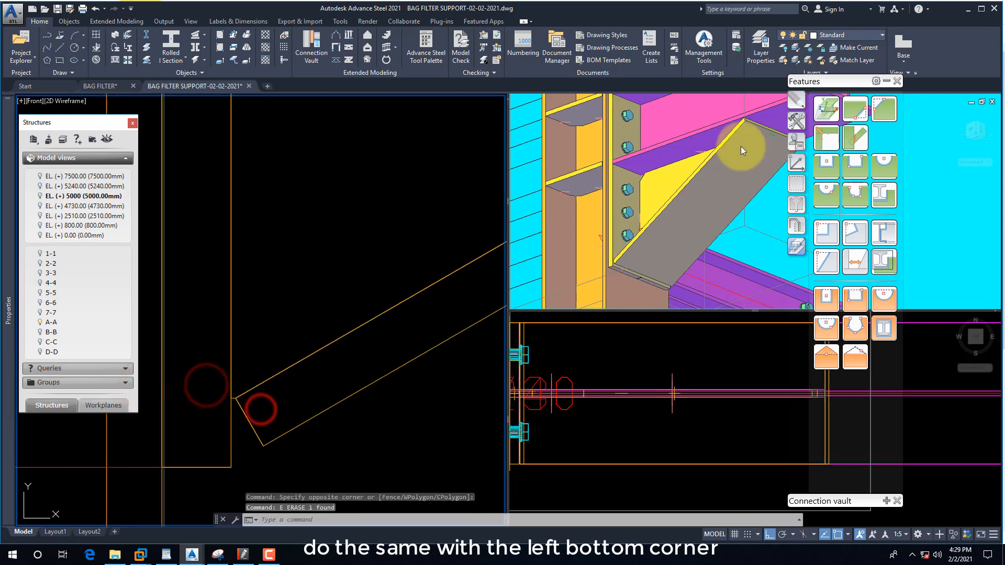
Add a straight corner cut to the triangular bracket's lower corner at the end plate, keeping X and Y at 20
{"action": "left_click", "coordinate": [883, 109]}
{"action": "scroll", "coordinate": [209, 388], "scroll_direction": "up", "scroll_amount": 3}
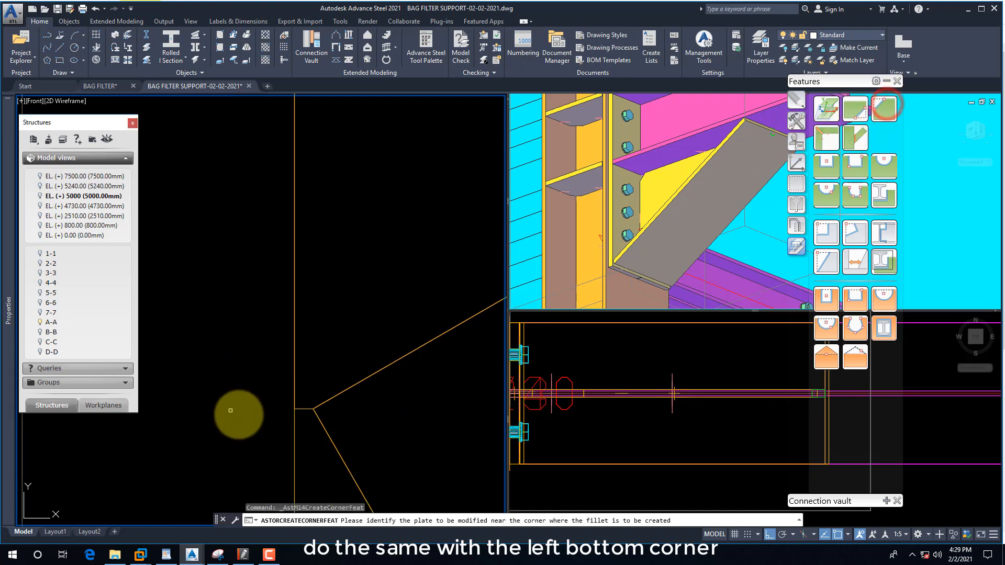
{"action": "left_click", "coordinate": [302, 409]}
{"action": "scroll", "coordinate": [251, 381], "scroll_direction": "down", "scroll_amount": 3}
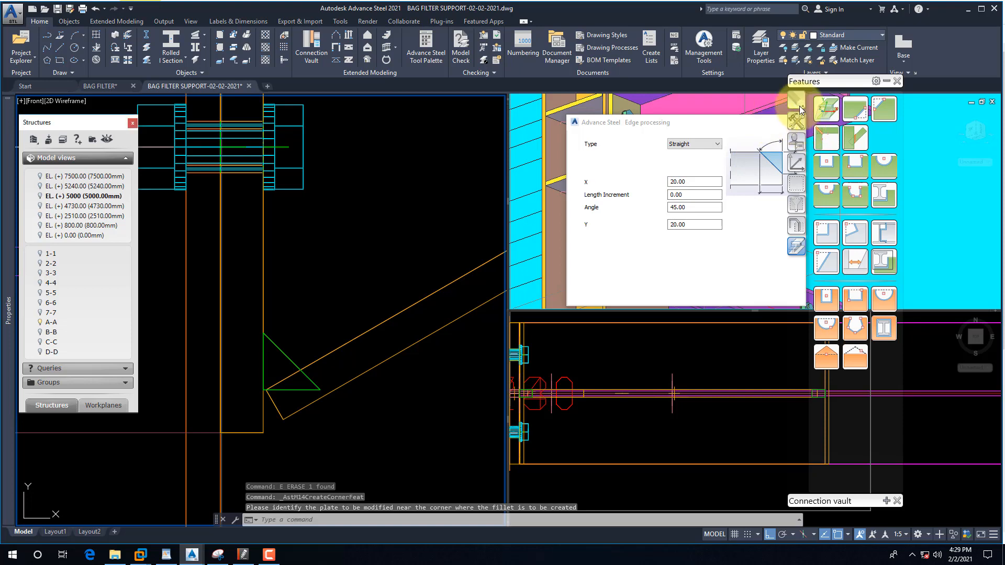
{"action": "left_click", "coordinate": [886, 81]}
{"action": "left_click", "coordinate": [802, 121]}
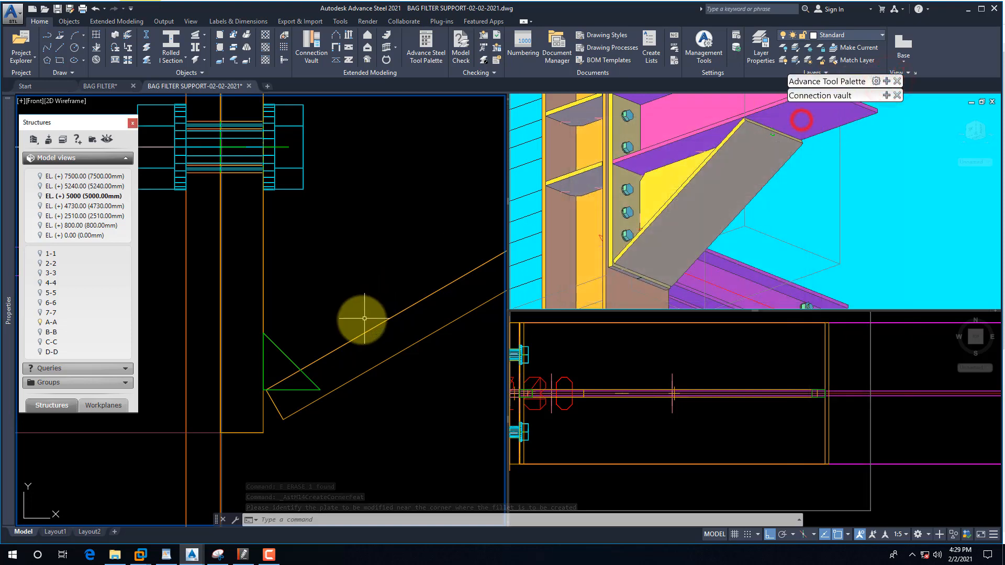
Orbit the 3D view to examine the bracket and its sloping flange plate against the end plate
{"action": "left_click", "coordinate": [796, 200]}
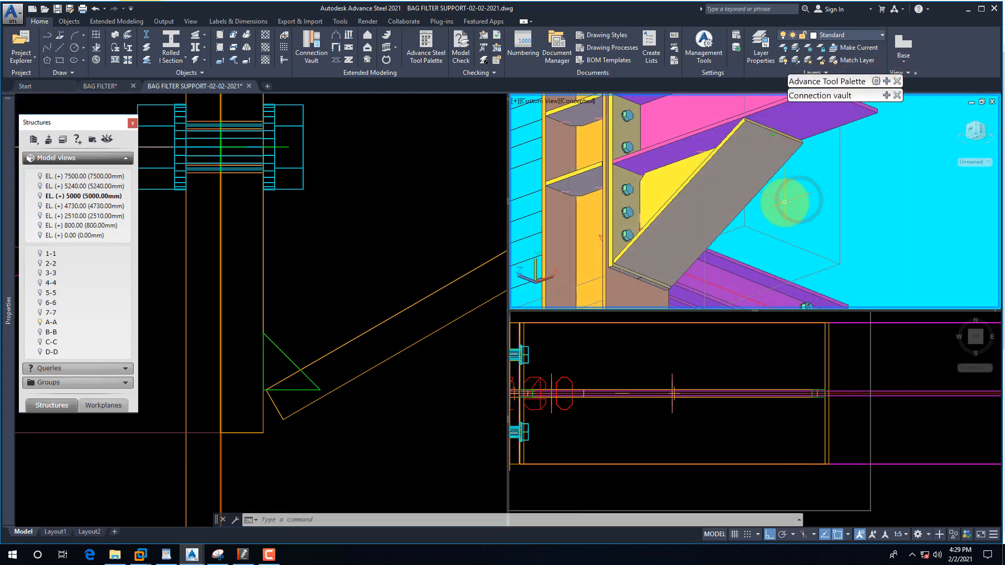
{"action": "key", "text": "Escape"}
{"action": "type", "text": "3do"}
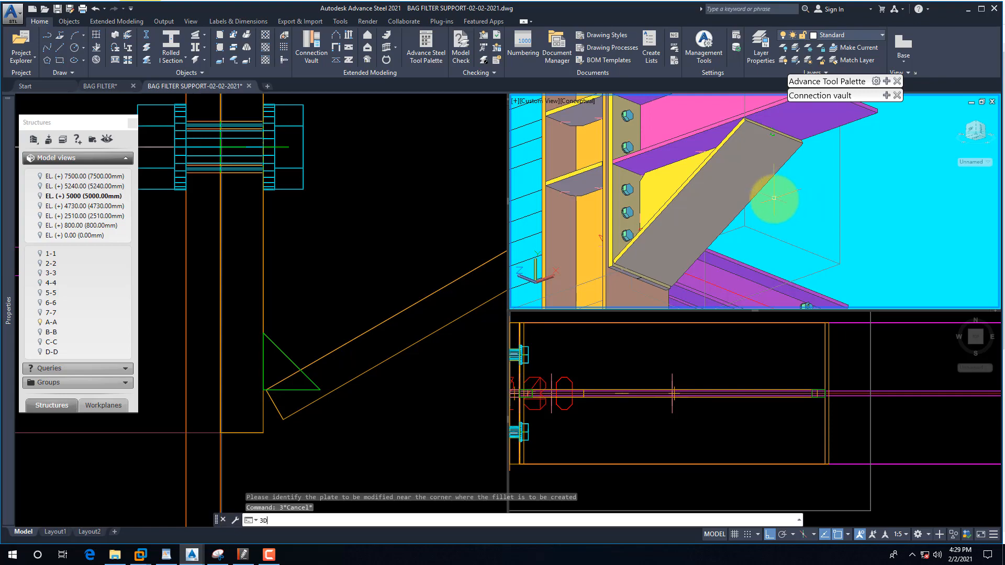
{"action": "key", "text": "Return"}
{"action": "left_click_drag", "start_coordinate": [683, 198], "coordinate": [703, 247]}
{"action": "left_click_drag", "start_coordinate": [677, 190], "coordinate": [658, 194]}
{"action": "key", "text": "Escape"}
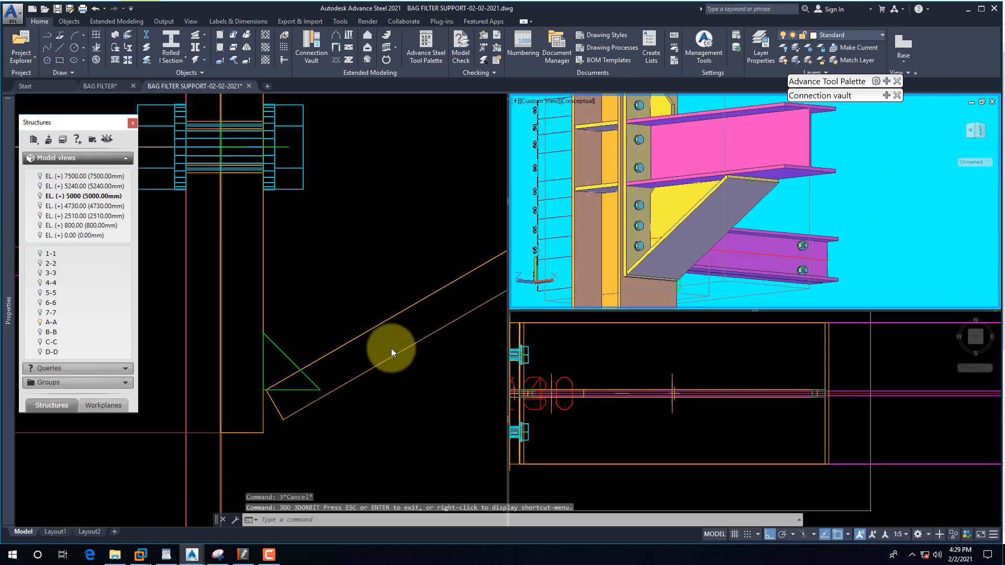
Set the triangular bracket plate's display type to Standard in its Advance Properties
{"action": "left_click", "coordinate": [374, 363]}
{"action": "scroll", "coordinate": [327, 396], "scroll_direction": "down", "scroll_amount": 3}
{"action": "scroll", "coordinate": [281, 401], "scroll_direction": "down", "scroll_amount": 3}
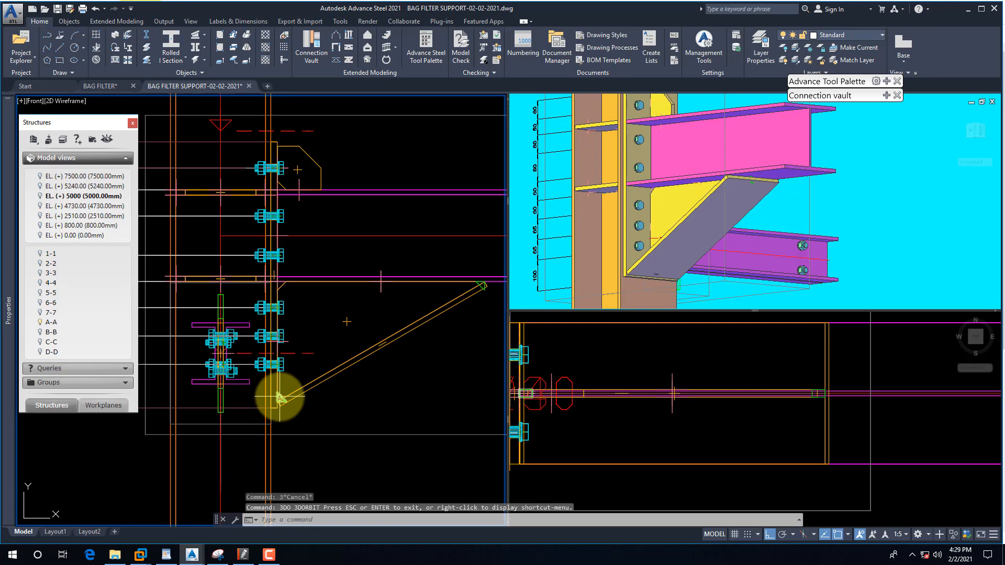
{"action": "left_click", "coordinate": [347, 314]}
{"action": "right_click", "coordinate": [346, 321]}
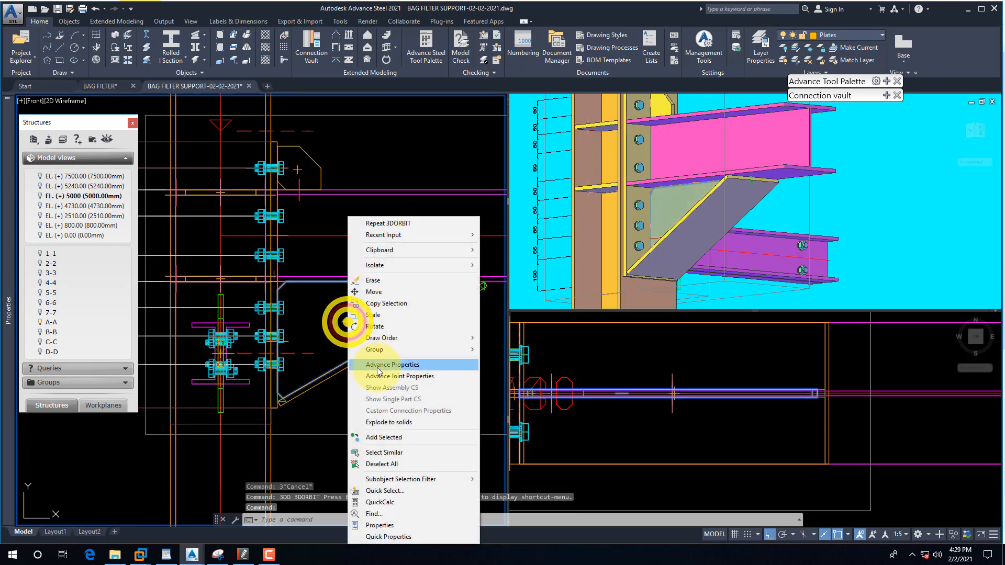
{"action": "left_click", "coordinate": [377, 366]}
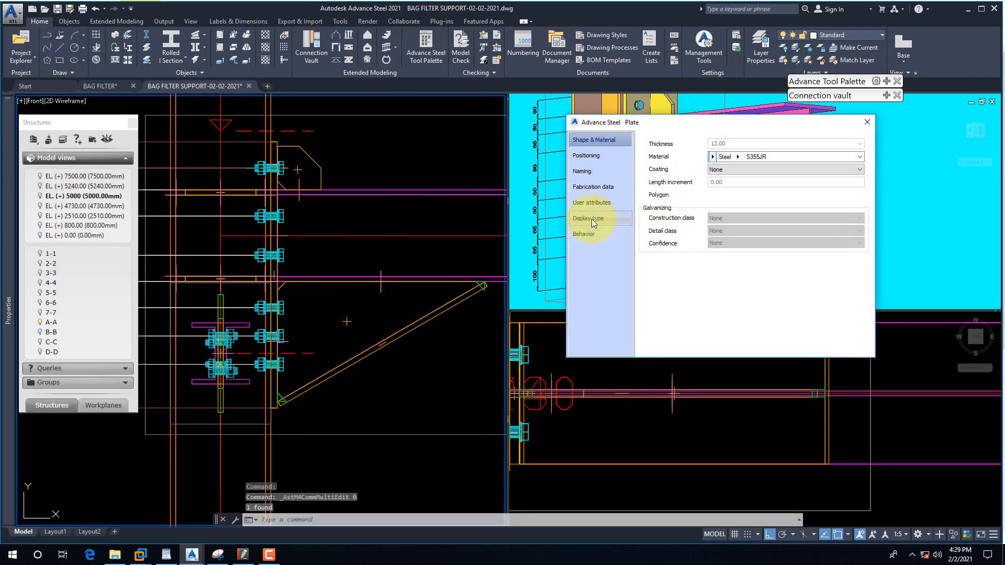
{"action": "left_click", "coordinate": [592, 219]}
{"action": "left_click", "coordinate": [656, 173]}
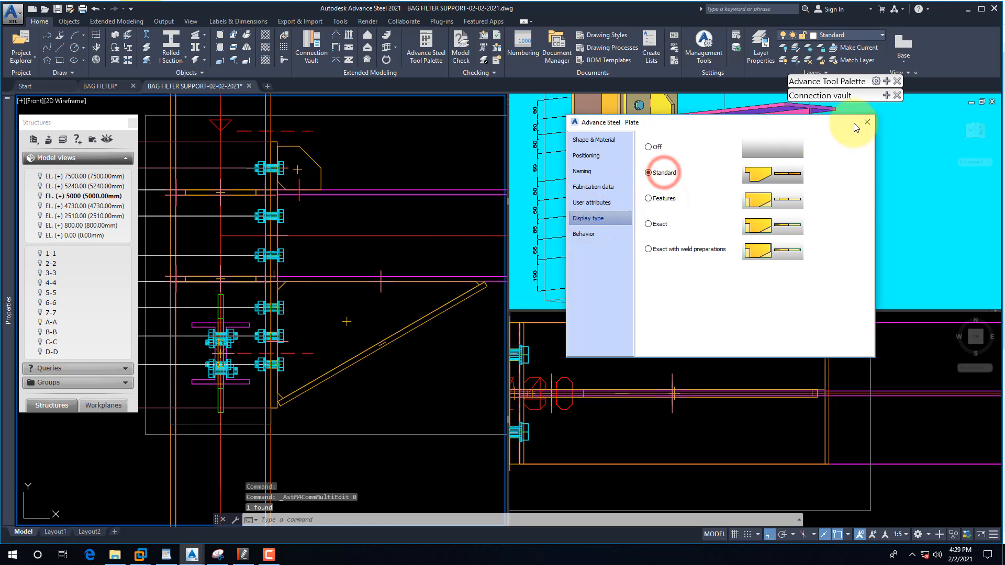
{"action": "left_click", "coordinate": [867, 122]}
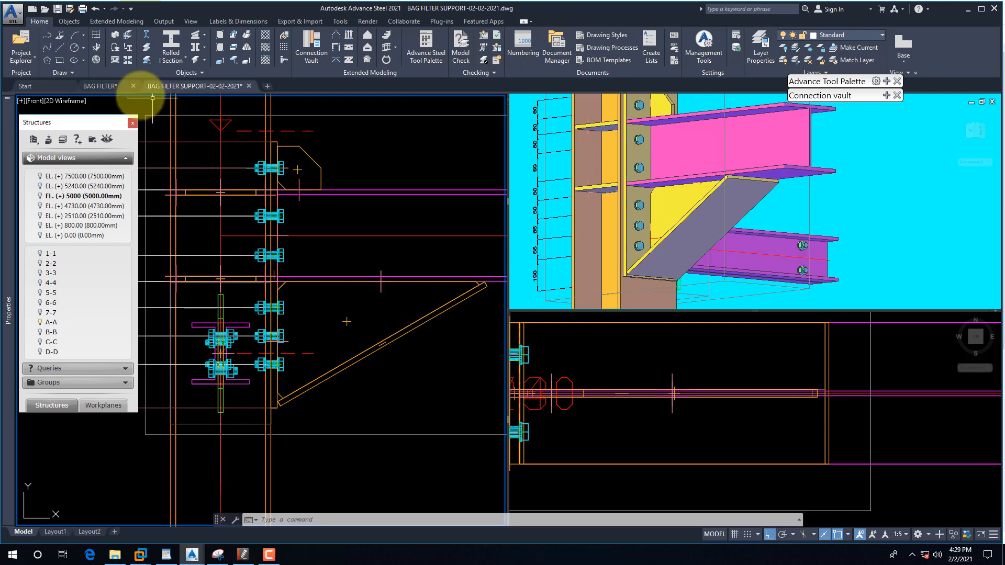
In the BAG FILTER drawing, stretch Detail 2's dimension inside the beam so it starts at the column flange face instead of the end plate
{"action": "left_click", "coordinate": [100, 85]}
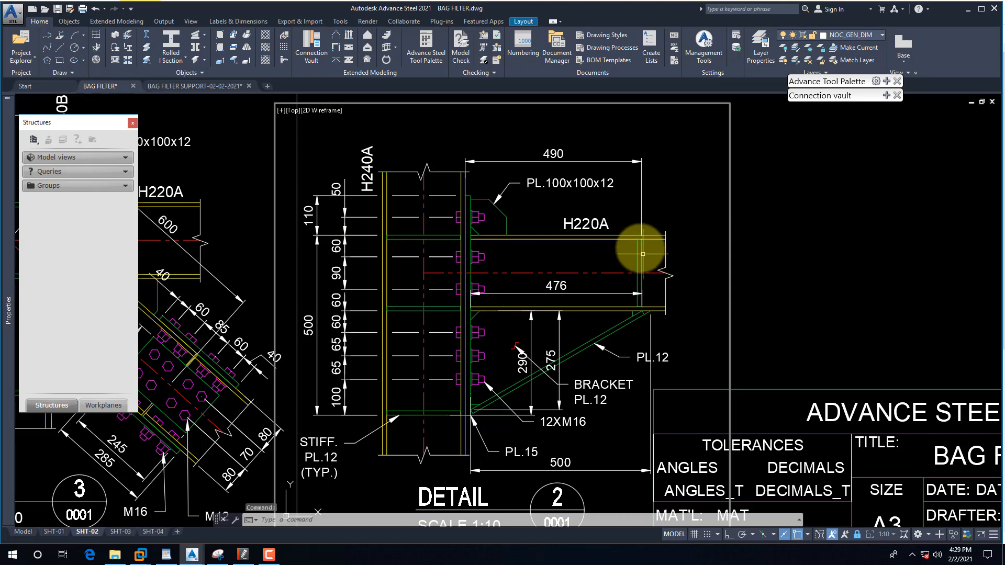
{"action": "scroll", "coordinate": [622, 191], "scroll_direction": "up", "scroll_amount": 2}
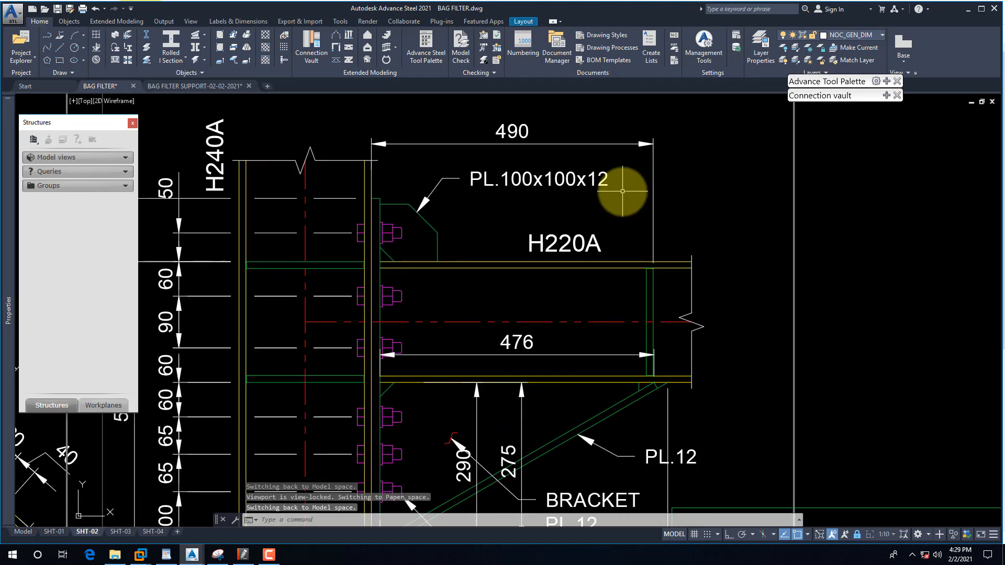
{"action": "left_click", "coordinate": [470, 359]}
{"action": "left_click", "coordinate": [455, 344]}
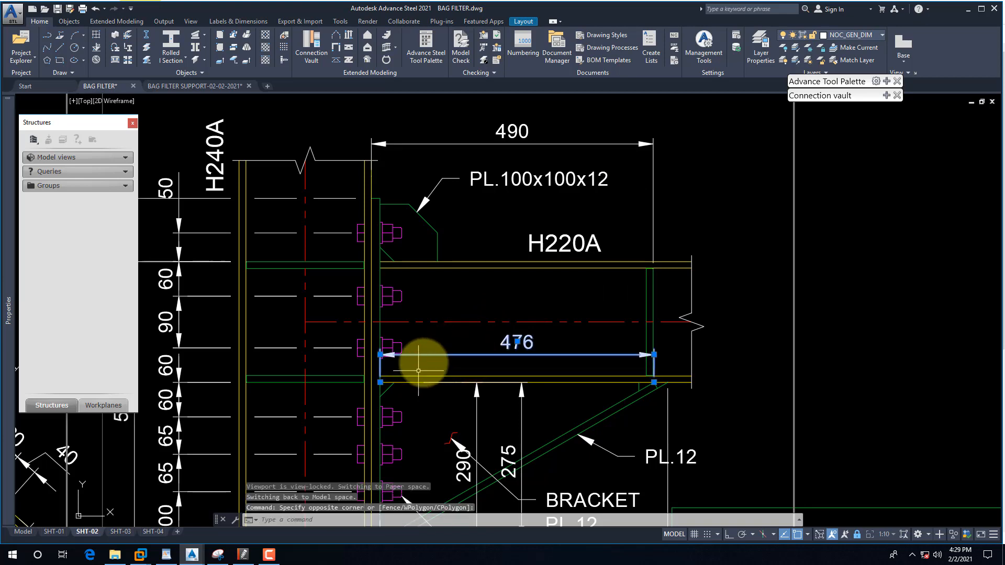
{"action": "scroll", "coordinate": [425, 359], "scroll_direction": "down", "scroll_amount": 2}
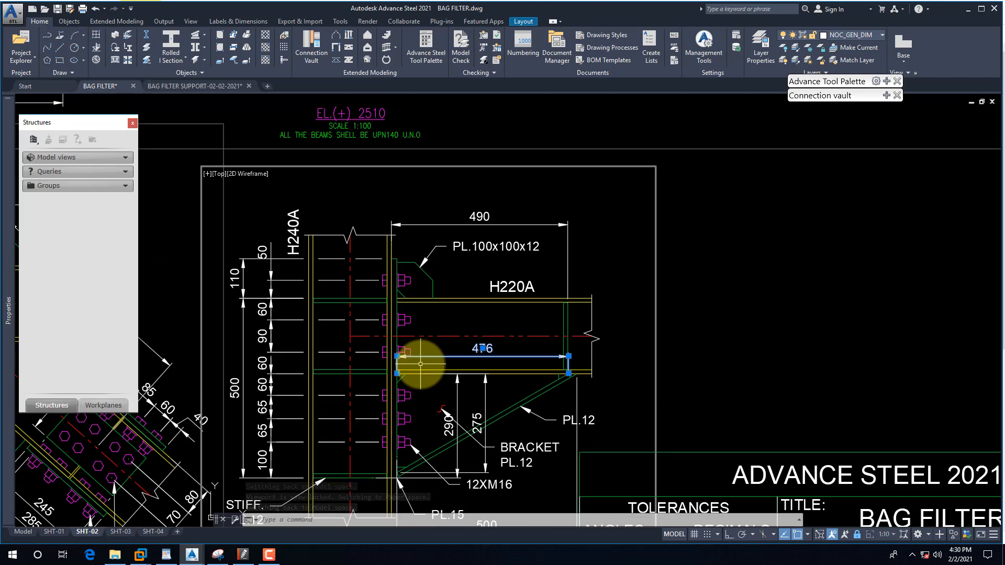
{"action": "left_click", "coordinate": [397, 373]}
{"action": "left_click", "coordinate": [392, 373]}
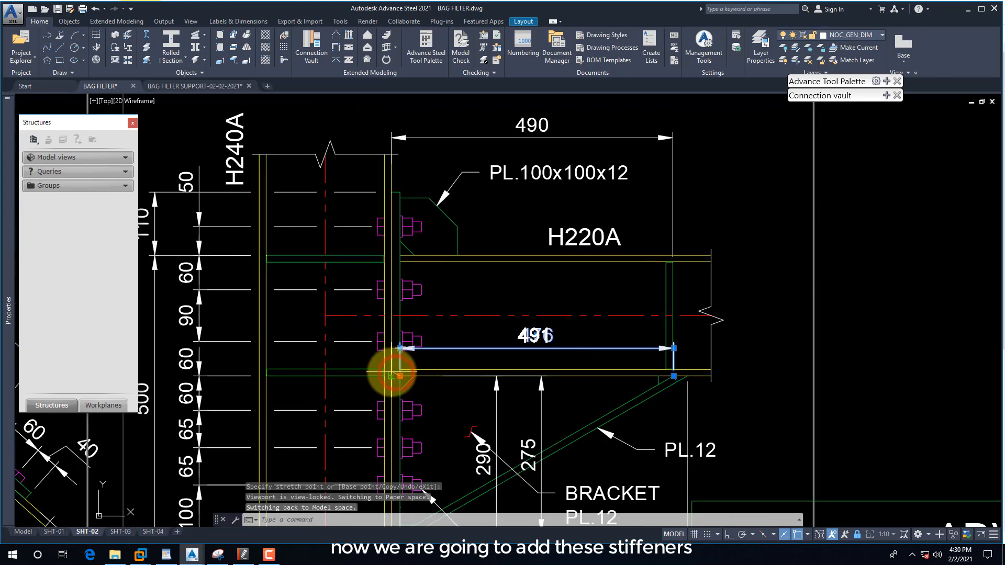
{"action": "scroll", "coordinate": [391, 372], "scroll_direction": "up", "scroll_amount": 2}
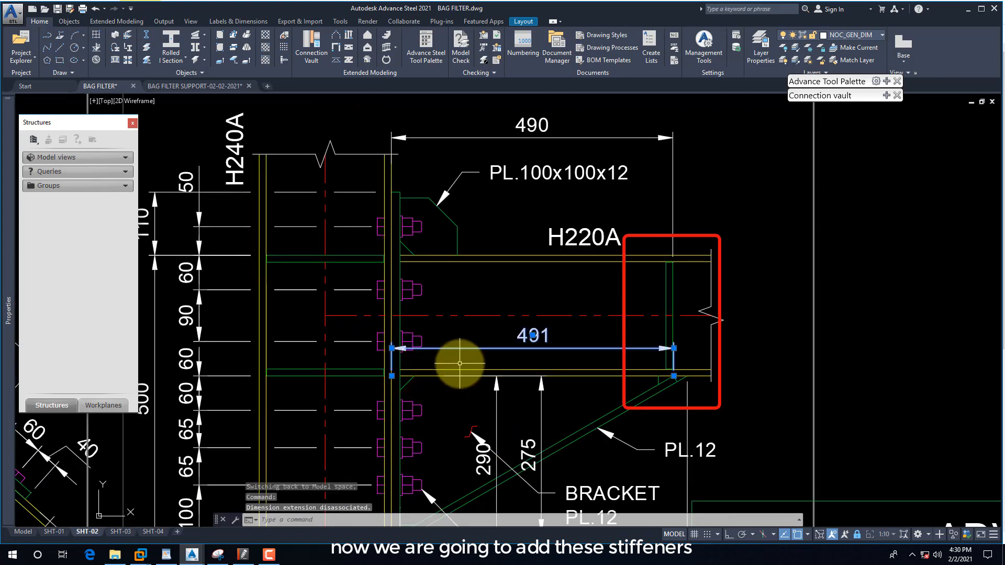
{"action": "key", "text": "Escape"}
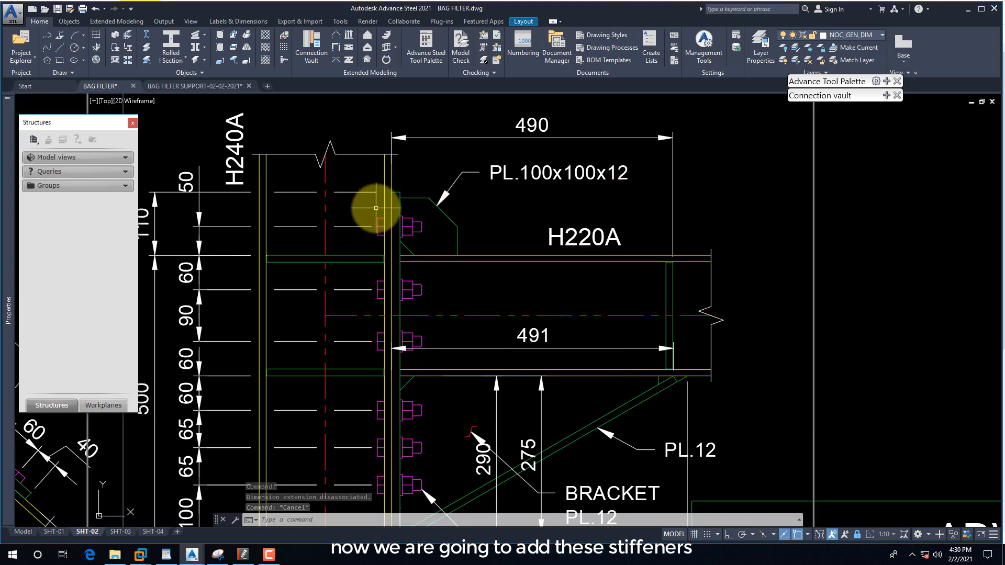
Return to the BAG FILTER SUPPORT model and measure horizontally from the end plate face to the bracket's outer tip with a temporary linear dimension
{"action": "left_click", "coordinate": [194, 85]}
{"action": "type", "text": "D"}
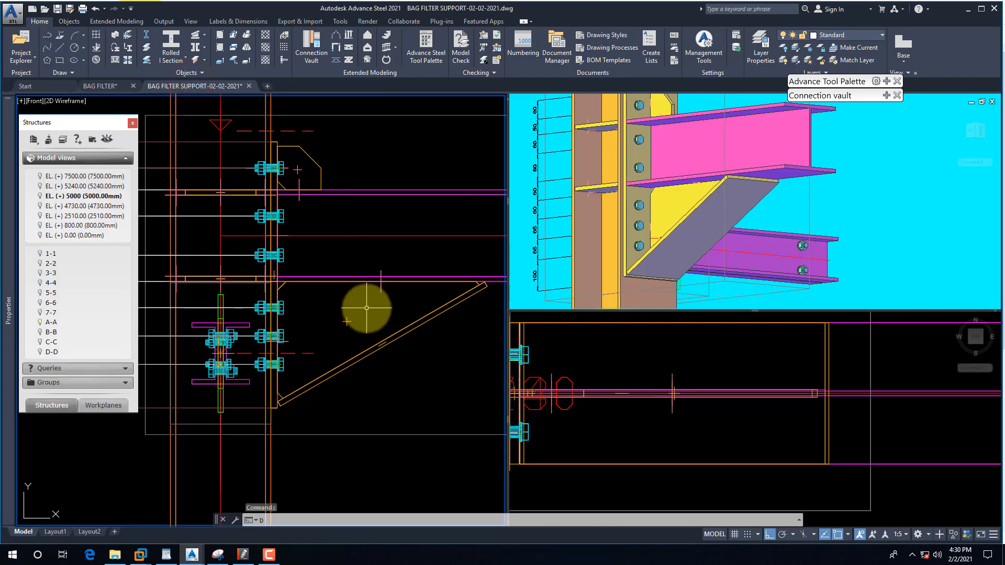
{"action": "type", "text": "LI"}
{"action": "key", "text": "Return"}
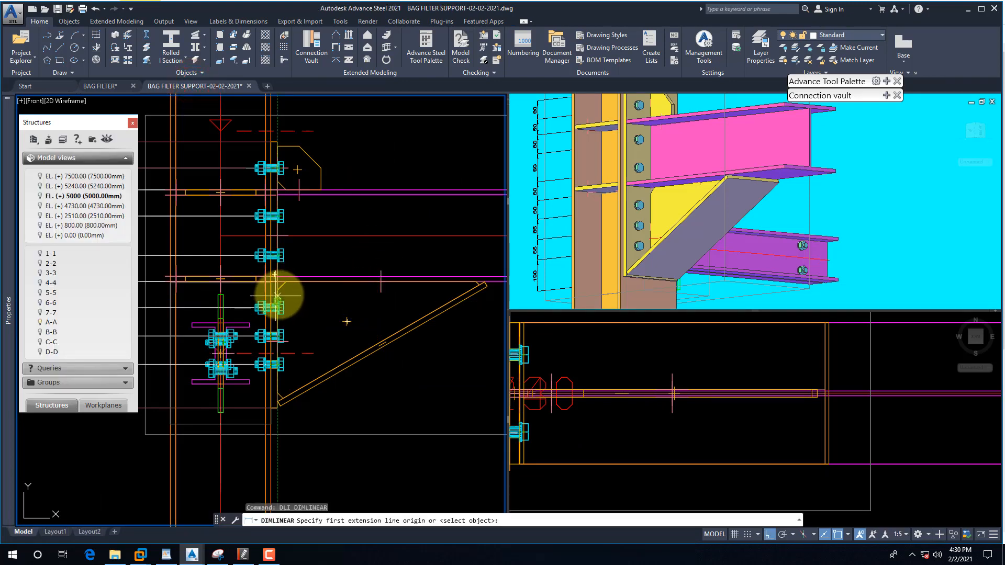
{"action": "scroll", "coordinate": [277, 296], "scroll_direction": "up", "scroll_amount": 3}
{"action": "left_click", "coordinate": [273, 295]}
{"action": "scroll", "coordinate": [269, 294], "scroll_direction": "down", "scroll_amount": 3}
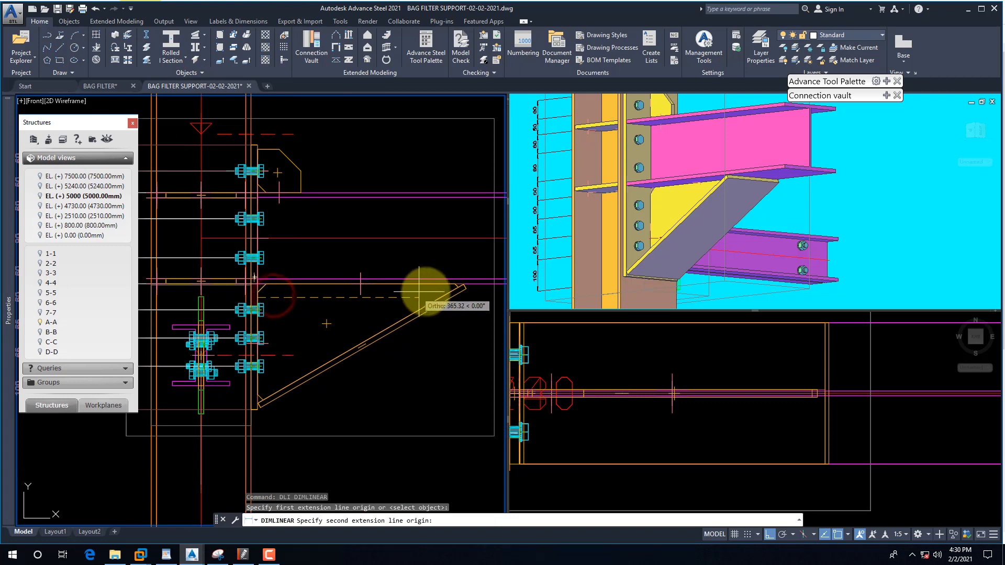
{"action": "left_click", "coordinate": [464, 285]}
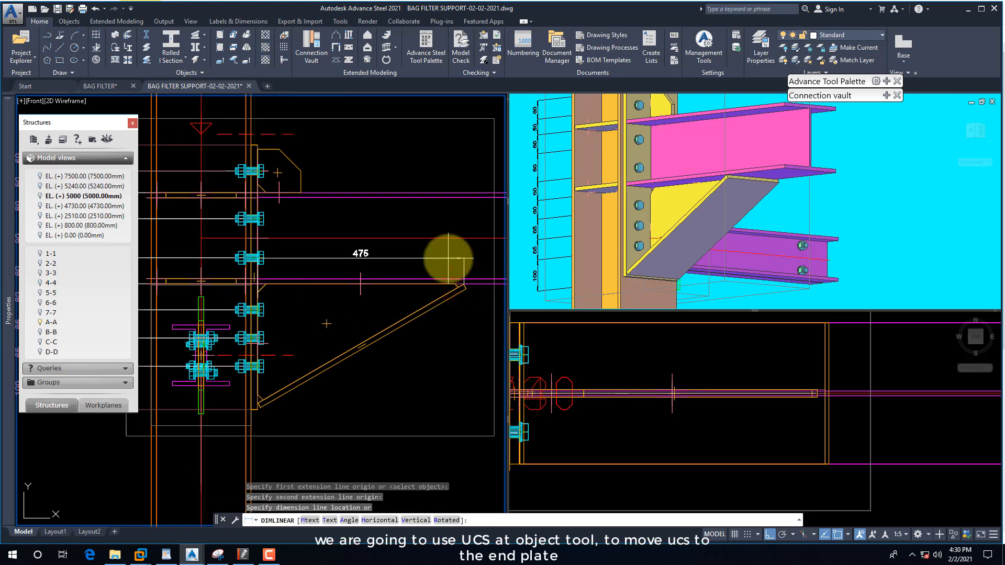
{"action": "key", "text": "Escape"}
Measure the horizontal distance from the column flange face to the bracket's outer tip with a temporary linear dimension
{"action": "key", "text": "Return"}
{"action": "left_click", "coordinate": [251, 123]}
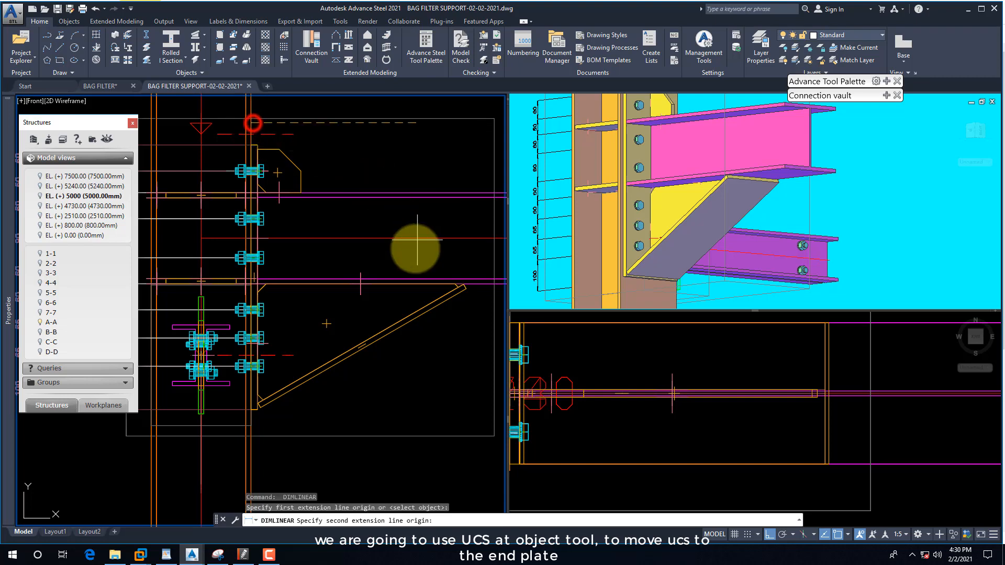
{"action": "left_click", "coordinate": [463, 285]}
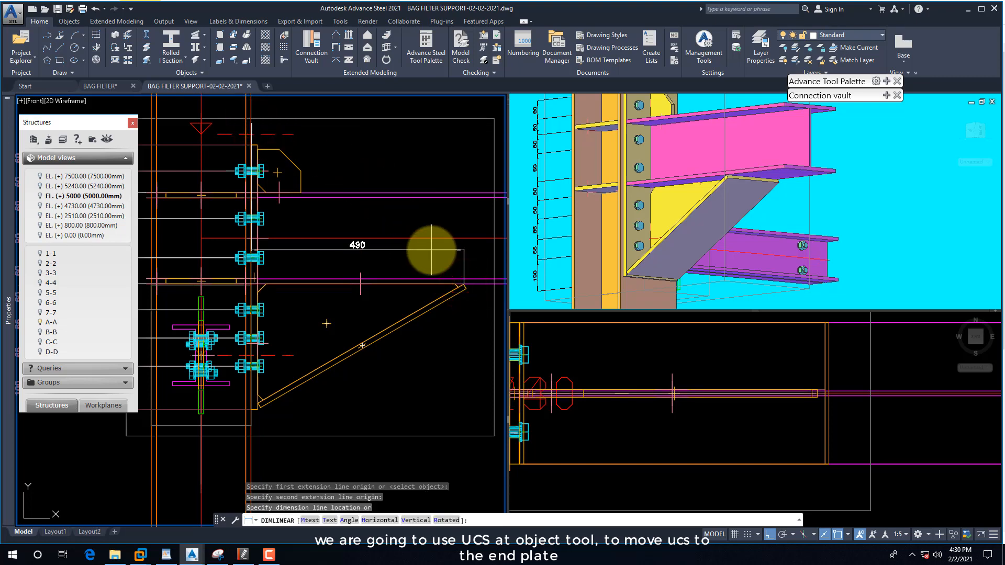
{"action": "key", "text": "Escape"}
Leave the temporary measurement and start the UCS at object command from the UCS tools
{"action": "middle_click_drag", "start_coordinate": [278, 267], "coordinate": [253, 303]}
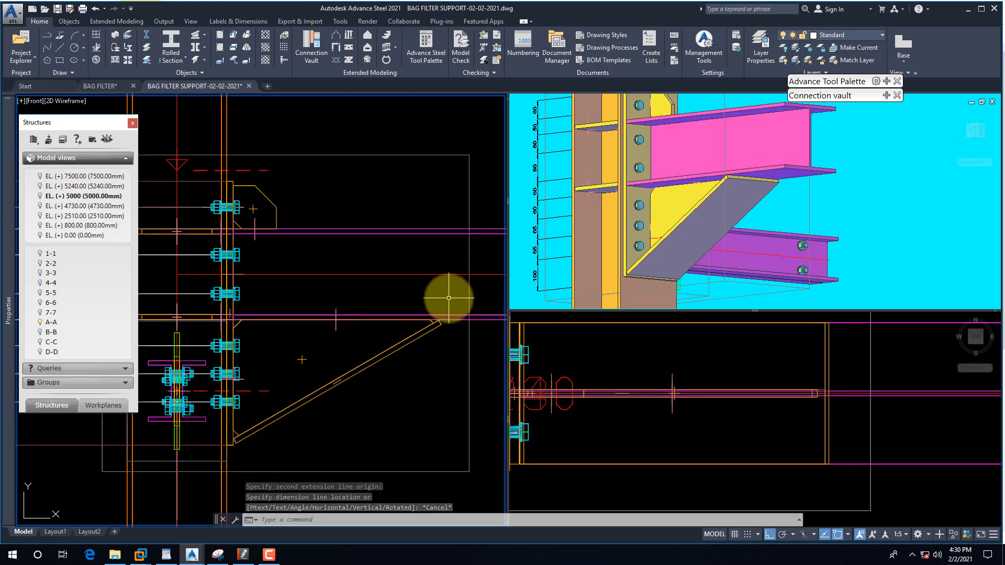
{"action": "left_click", "coordinate": [884, 81]}
{"action": "left_click", "coordinate": [796, 163]}
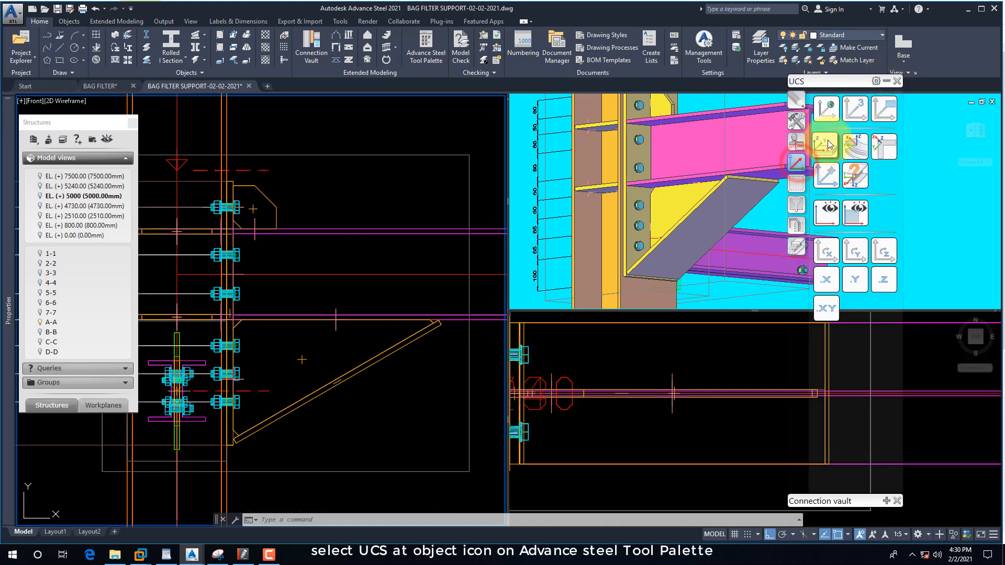
{"action": "left_click", "coordinate": [824, 151]}
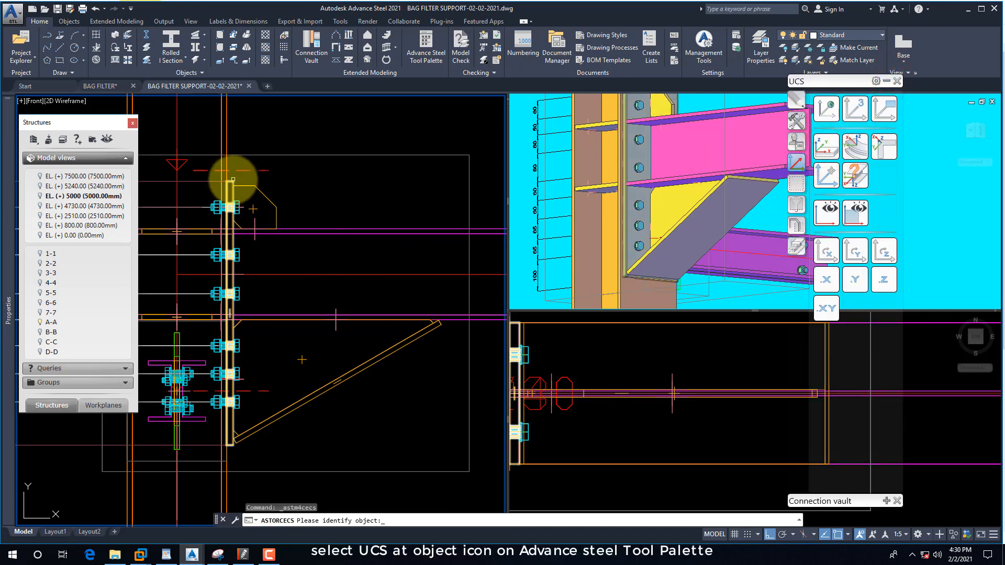
{"action": "left_click", "coordinate": [232, 180]}
{"action": "left_click", "coordinate": [243, 174]}
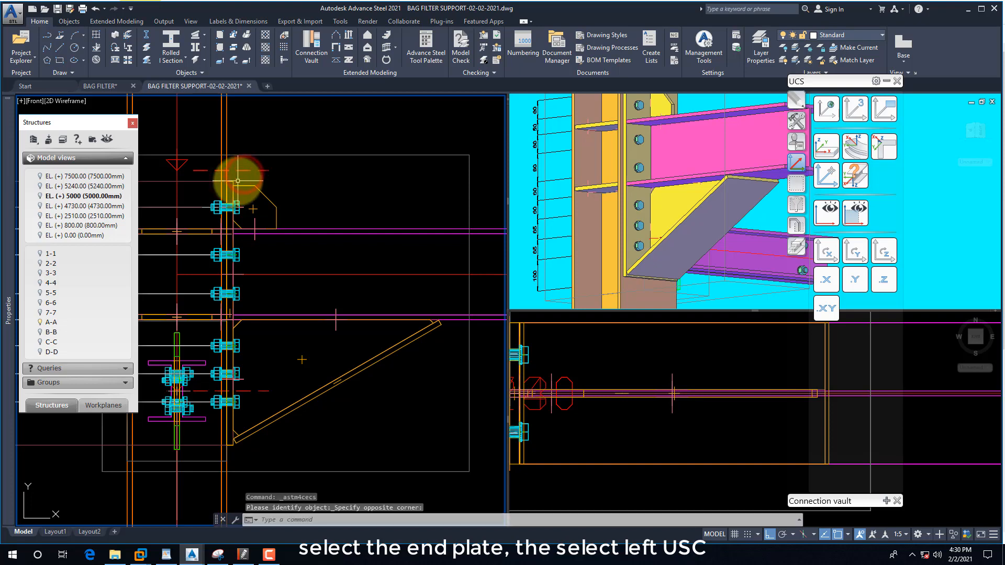
{"action": "scroll", "coordinate": [235, 183], "scroll_direction": "up", "scroll_amount": 3}
{"action": "key", "text": "Return"}
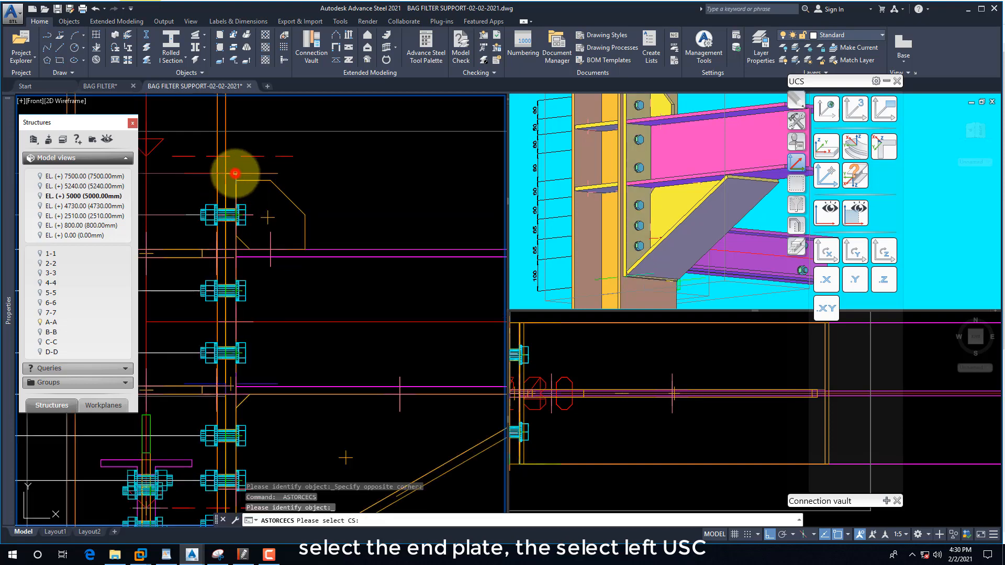
{"action": "left_click", "coordinate": [245, 173]}
{"action": "left_click", "coordinate": [252, 173]}
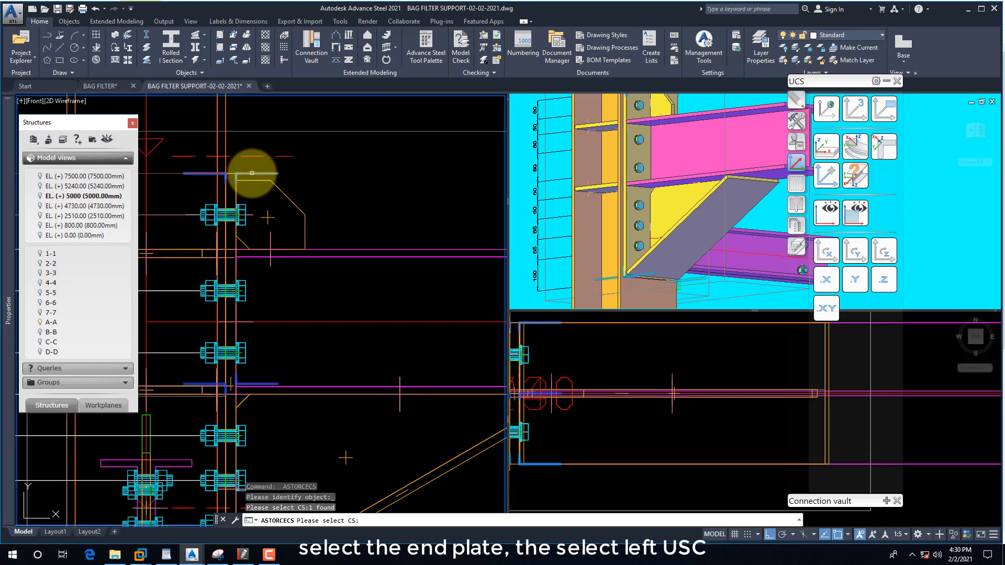
{"action": "key", "text": "Escape"}
Place the UCS at the end plate's lower coordinate system on the side facing the column
{"action": "key", "text": "Return"}
{"action": "left_click", "coordinate": [237, 171]}
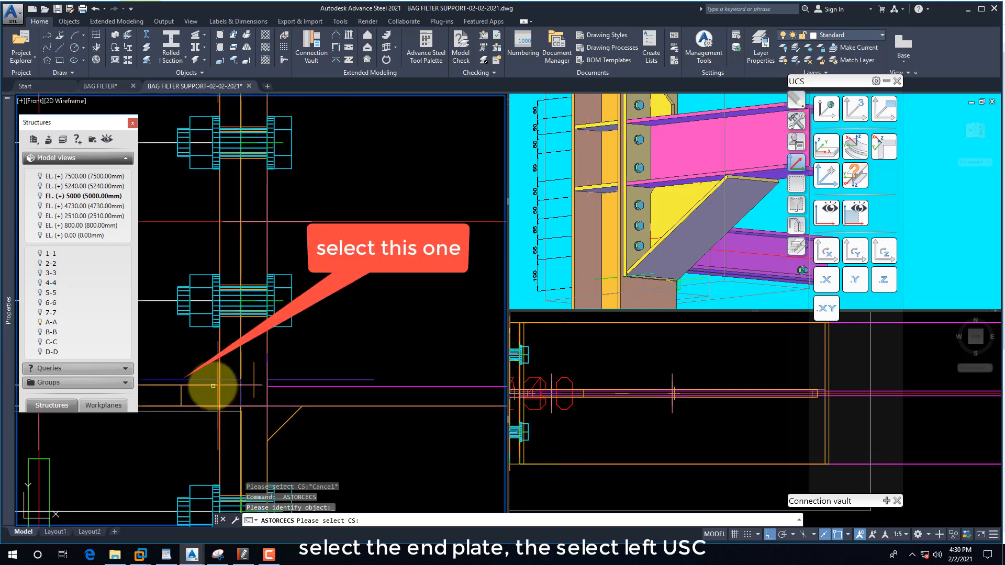
{"action": "left_click", "coordinate": [208, 380]}
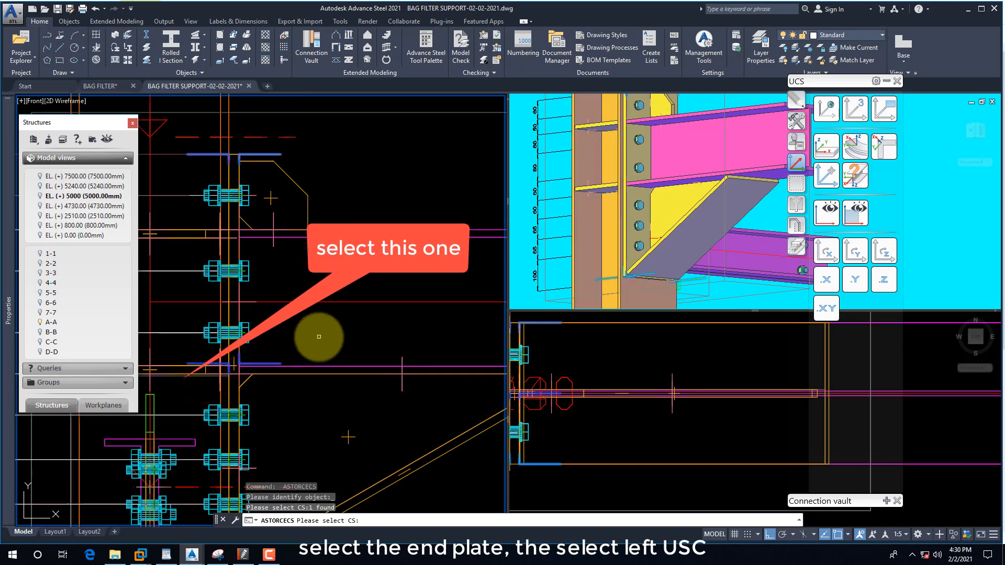
{"action": "key", "text": "Return"}
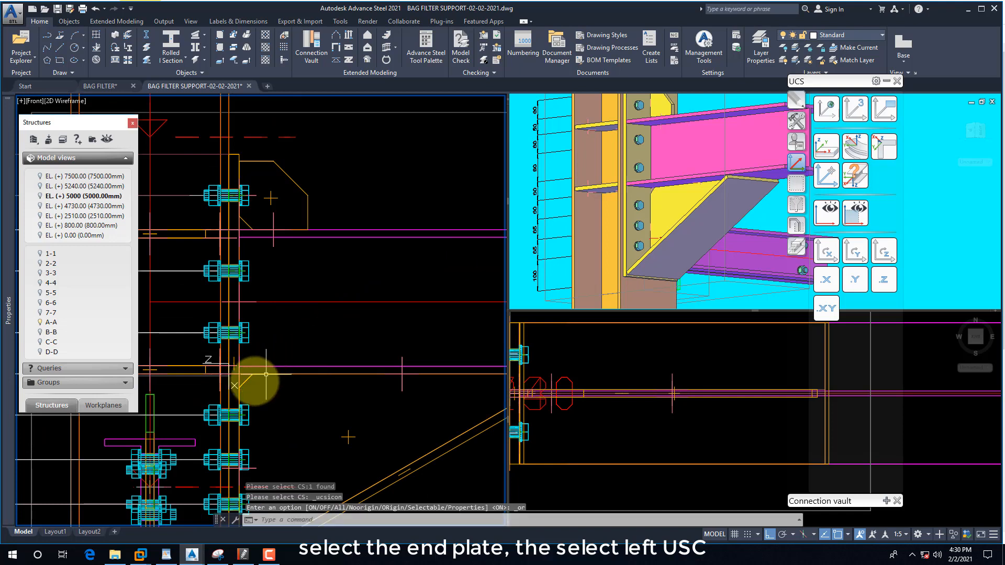
Rotate the UCS about its X and Z axes until its XY plane is parallel to the front view with X pointing right
{"action": "left_click", "coordinate": [831, 256]}
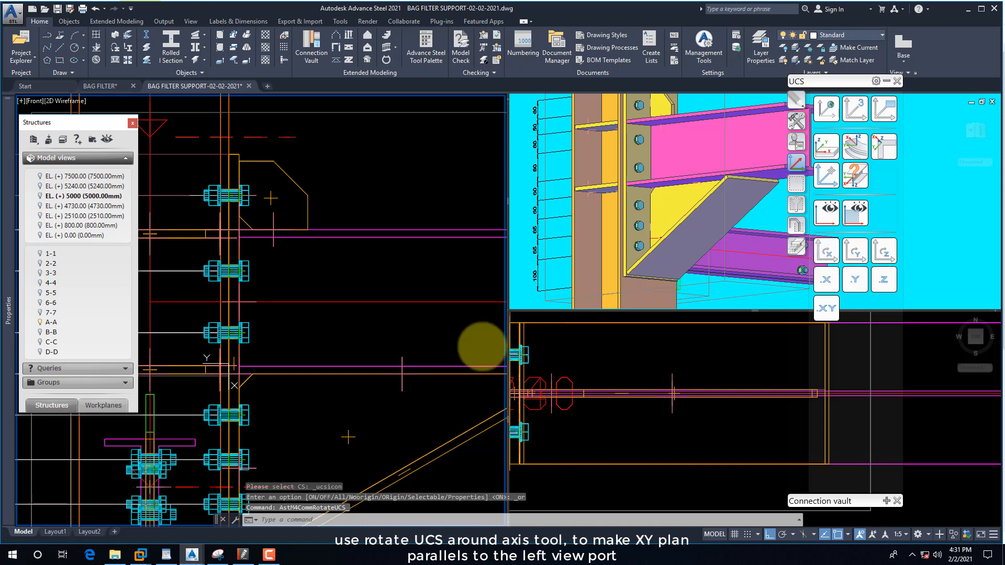
{"action": "scroll", "coordinate": [234, 348], "scroll_direction": "down", "scroll_amount": 3}
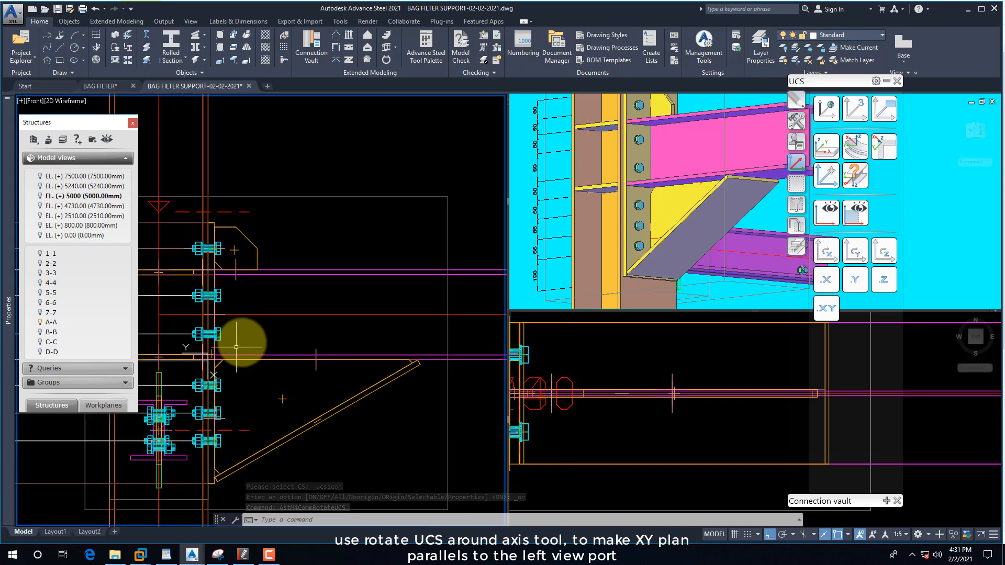
{"action": "left_click", "coordinate": [887, 254]}
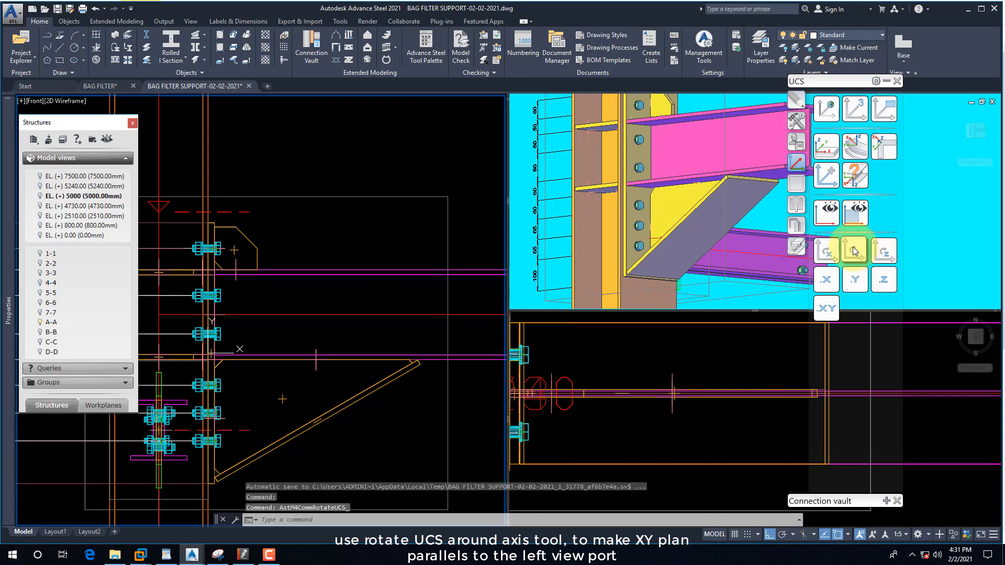
Move the UCS origin 490 mm horizontally to the right, to the bracket's outer tip, and collapse the UCS tools
{"action": "left_click", "coordinate": [825, 165]}
{"action": "left_click", "coordinate": [826, 151]}
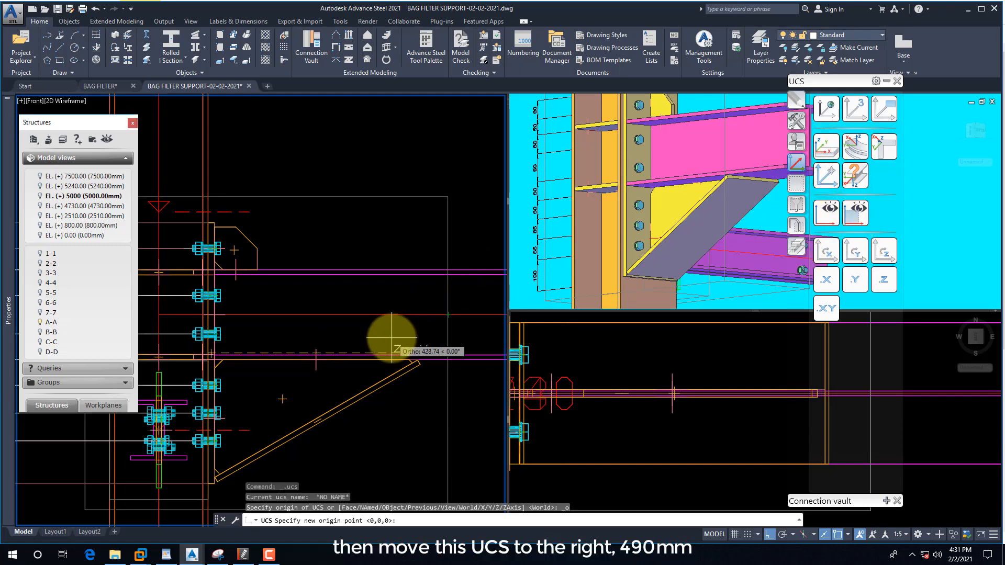
{"action": "key", "text": "Return"}
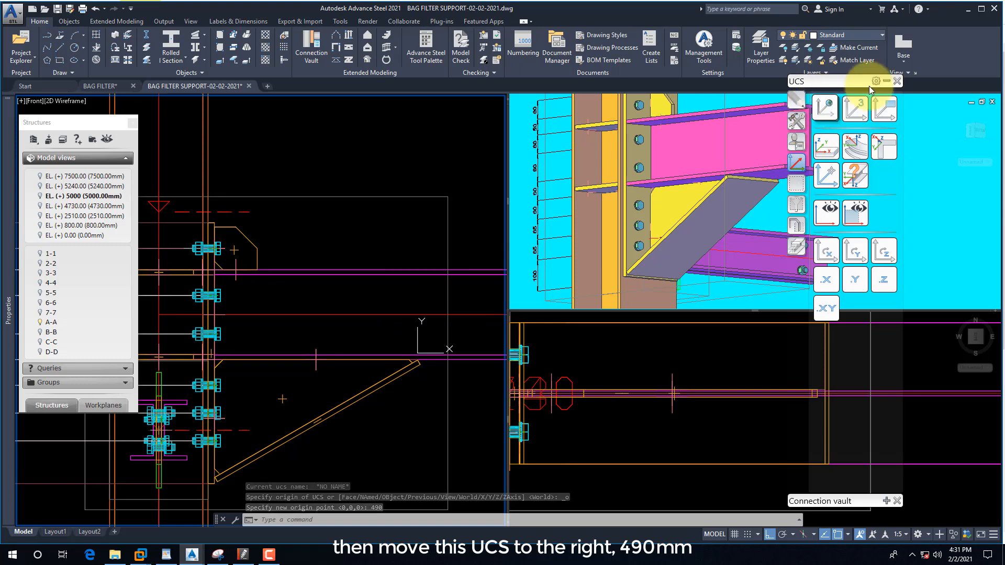
{"action": "left_click", "coordinate": [886, 81]}
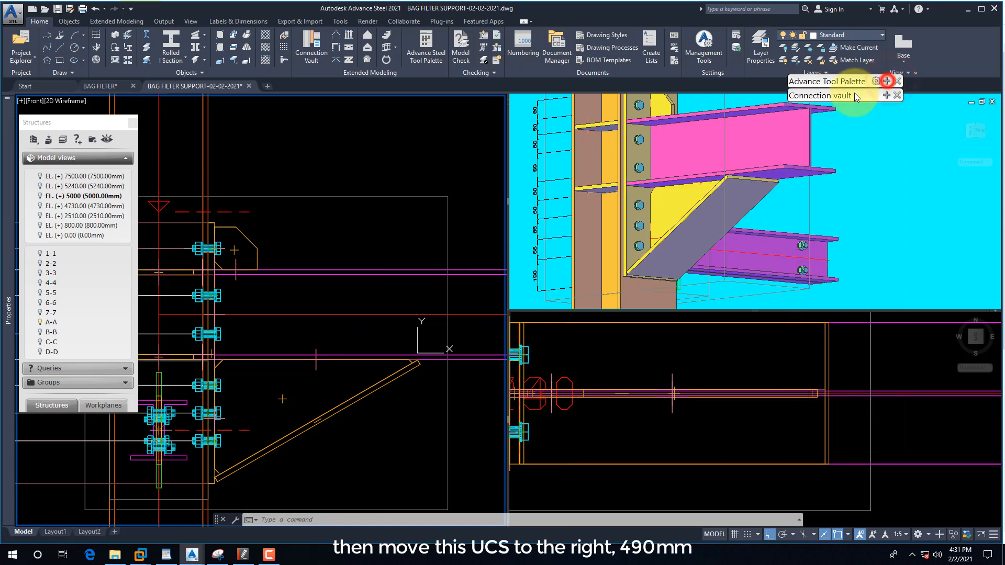
Add a Stiffener connection to the horizontal beam above the bracket, locating it at point 0,0 of the current UCS
{"action": "left_click", "coordinate": [884, 95]}
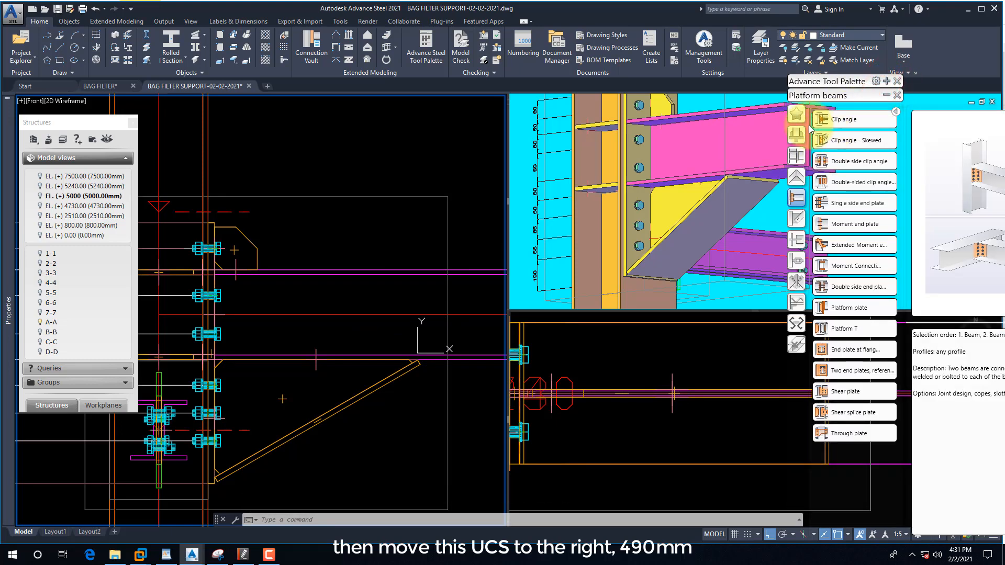
{"action": "left_click", "coordinate": [803, 134]}
{"action": "left_click", "coordinate": [833, 265]}
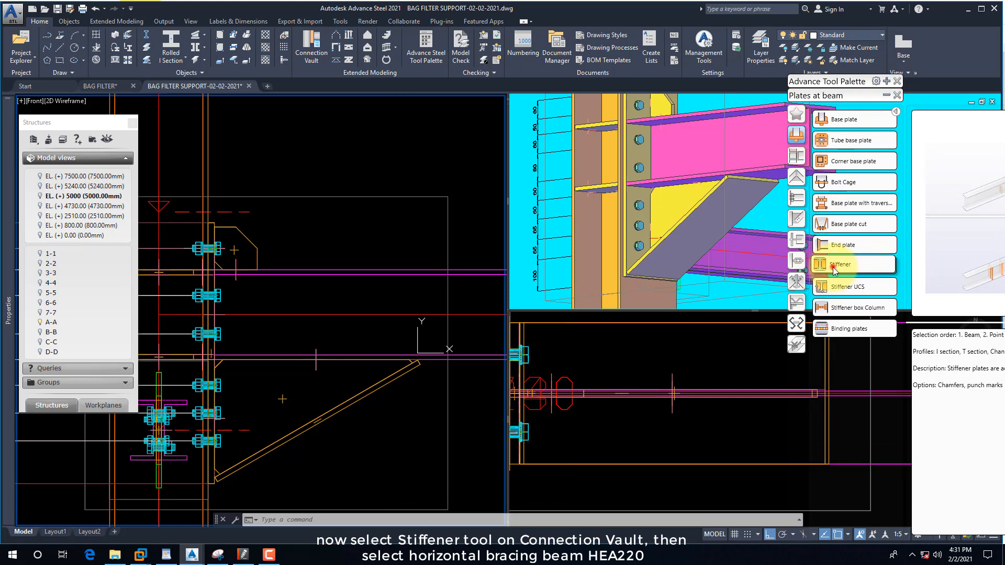
{"action": "left_click", "coordinate": [414, 275]}
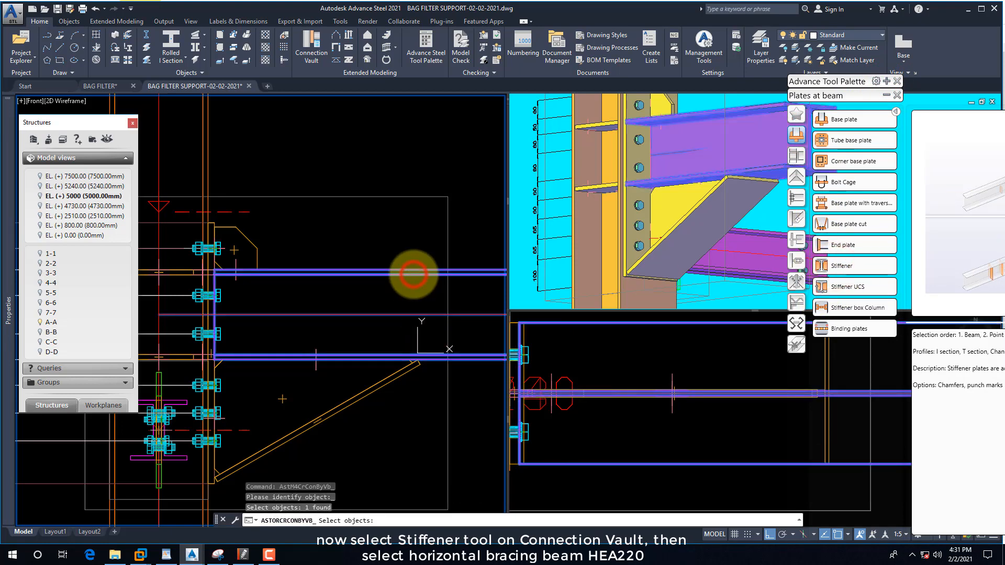
{"action": "key", "text": "Return"}
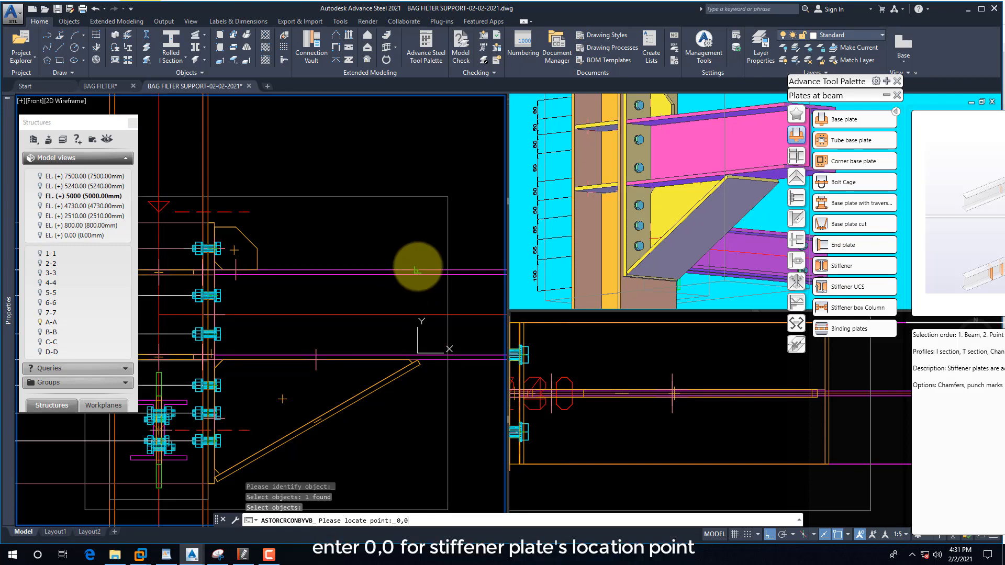
{"action": "key", "text": "Return"}
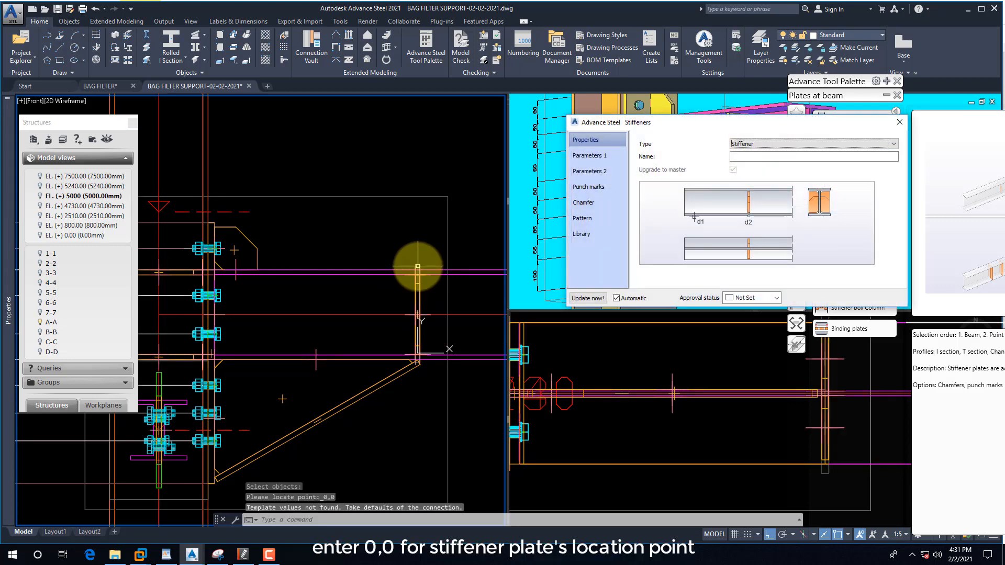
Set the stiffener's plate thickness to 12 mm and plate alignment to top, keep full plate height, and close the connection settings
{"action": "left_click", "coordinate": [600, 156]}
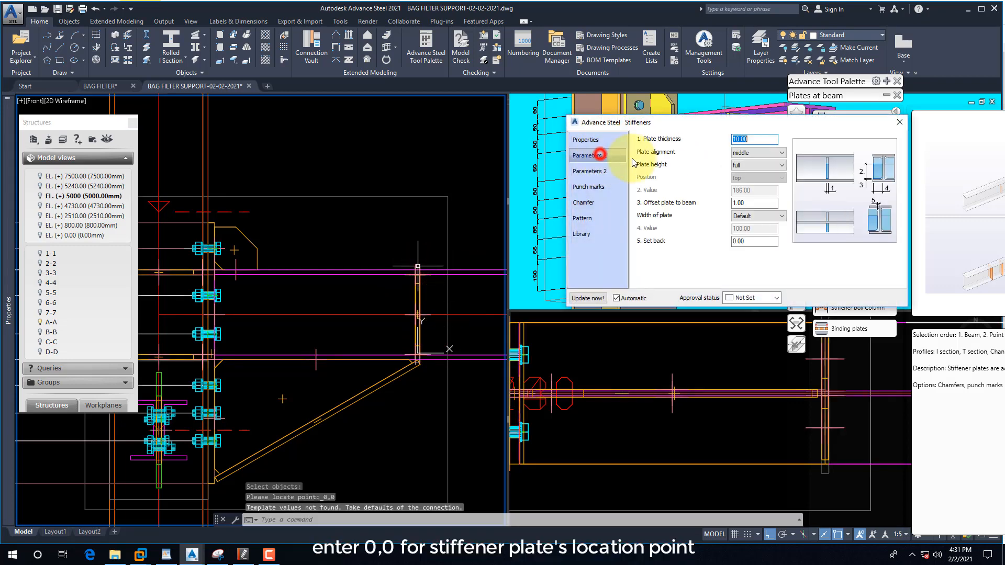
{"action": "left_click", "coordinate": [743, 152]}
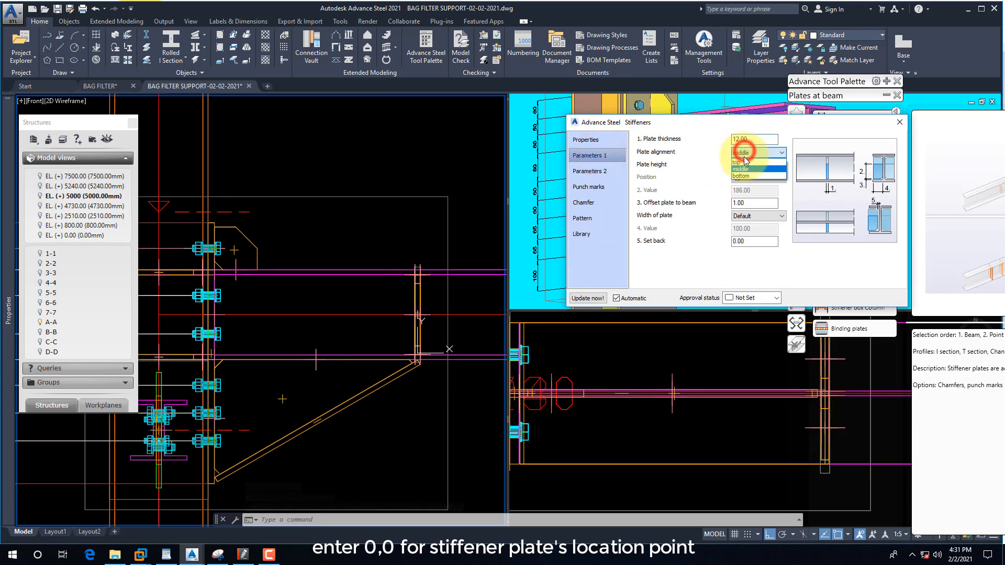
{"action": "left_click", "coordinate": [743, 164]}
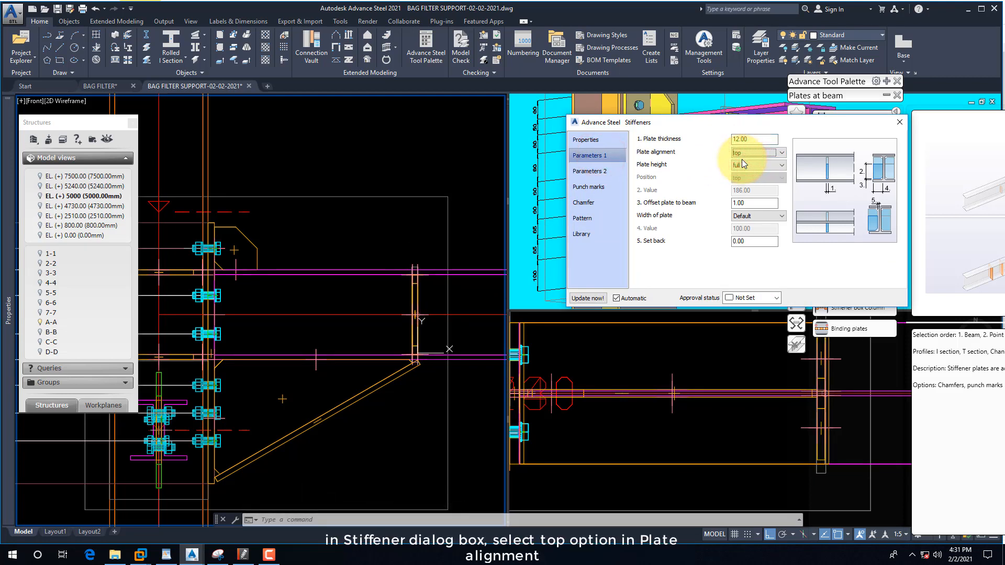
{"action": "left_click", "coordinate": [758, 165]}
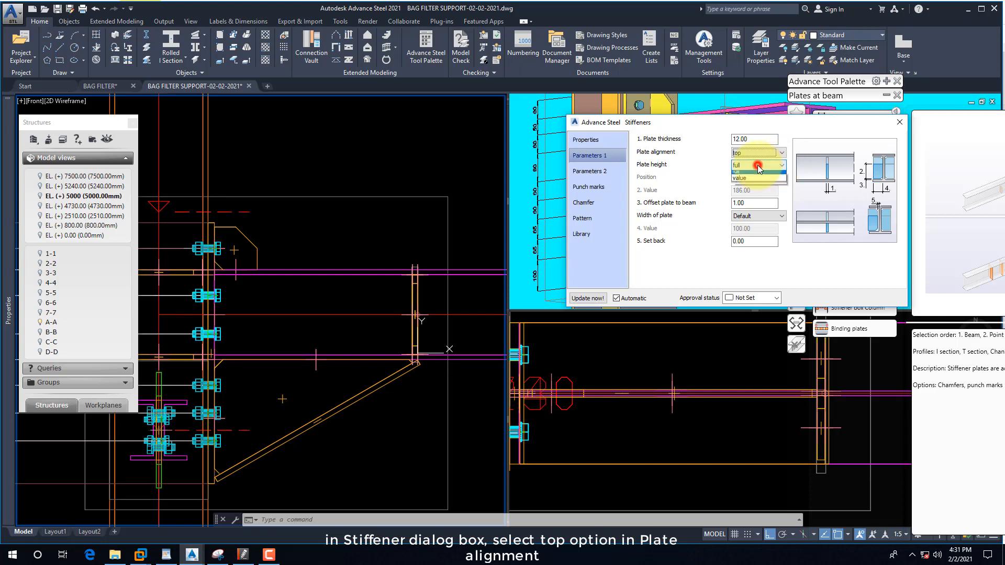
{"action": "left_click", "coordinate": [845, 129]}
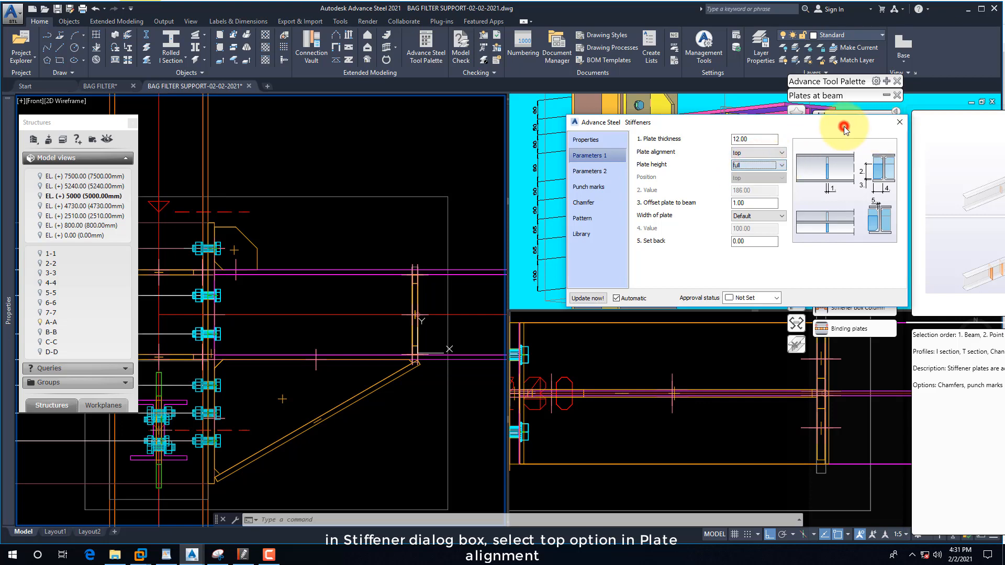
{"action": "left_click", "coordinate": [896, 124]}
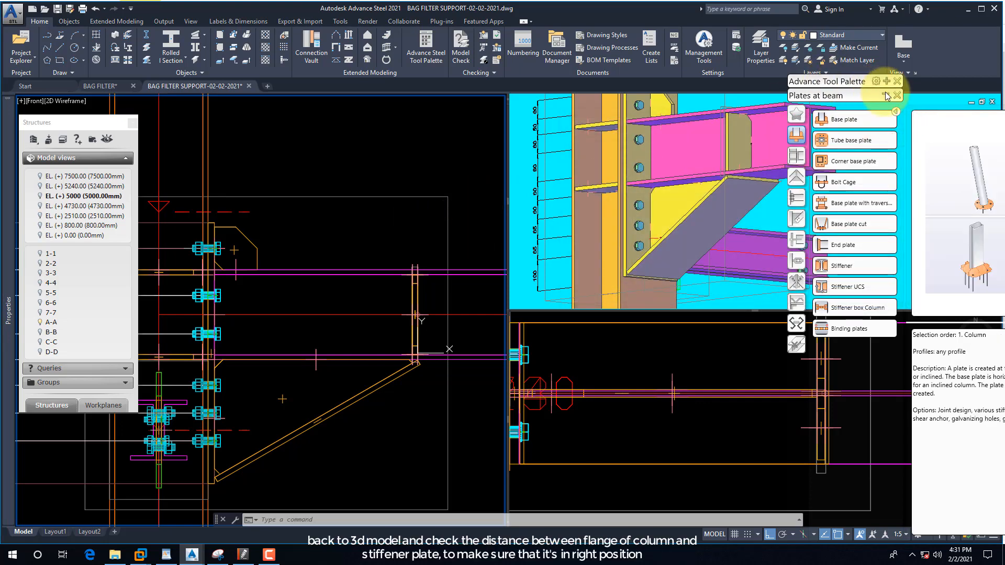
{"action": "left_click", "coordinate": [886, 96]}
Add a horizontal linear dimension above the beam from the column flange face to the new stiffener's outer face
{"action": "type", "text": "dli"}
{"action": "key", "text": "Return"}
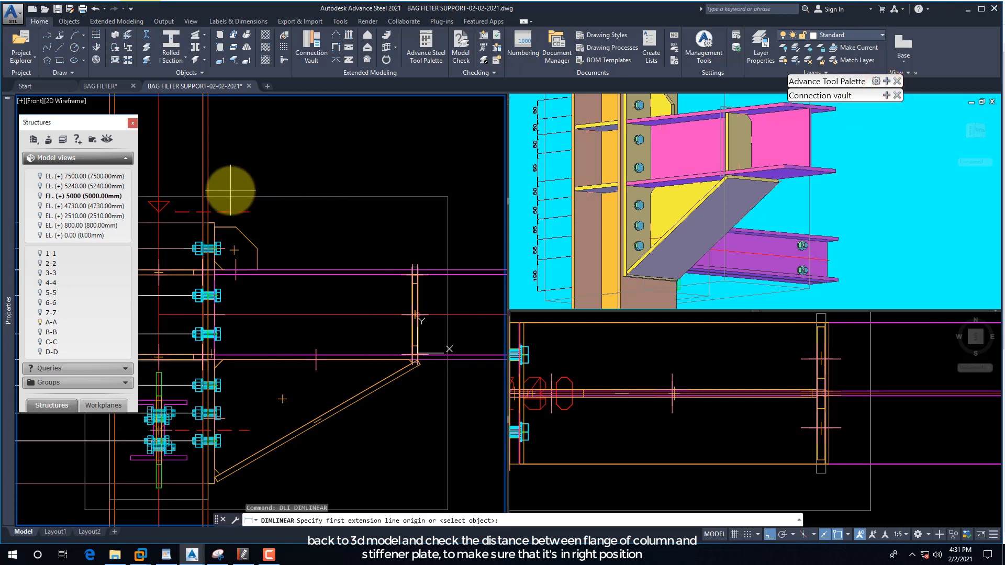
{"action": "left_click", "coordinate": [208, 188]}
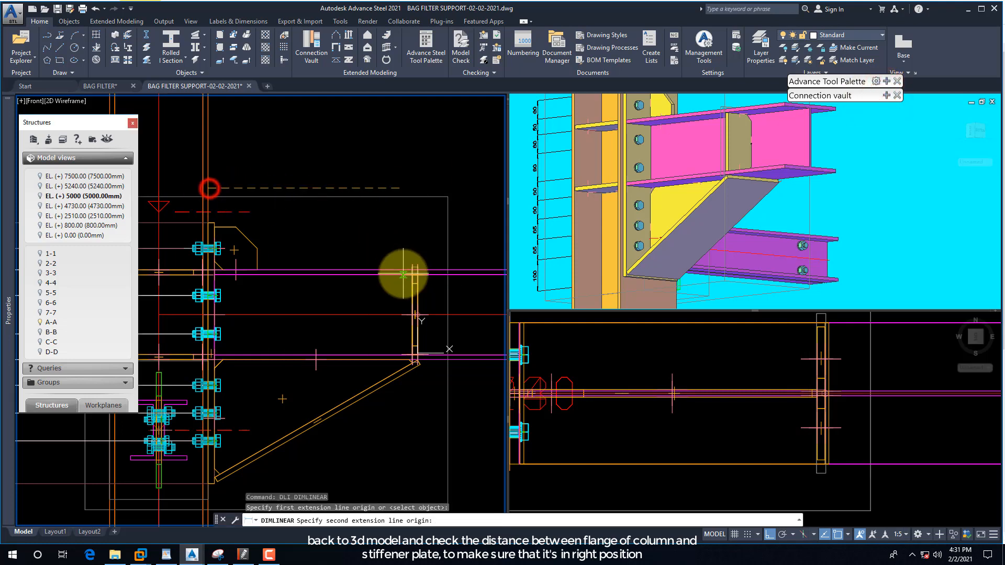
{"action": "left_click", "coordinate": [417, 292]}
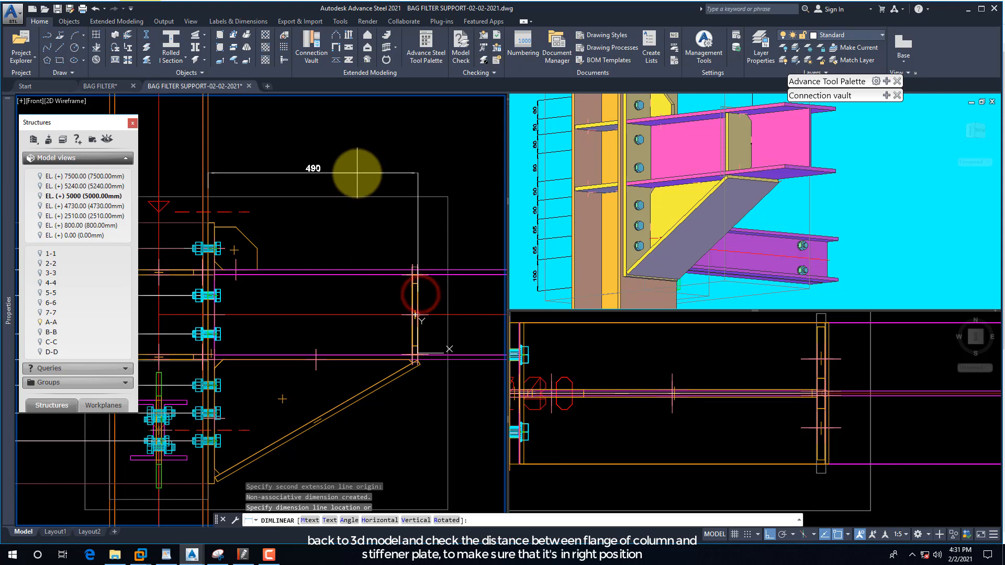
{"action": "left_click", "coordinate": [358, 173]}
Orbit the 3D view to inspect the new beam stiffener and bracket from below
{"action": "left_click", "coordinate": [721, 176]}
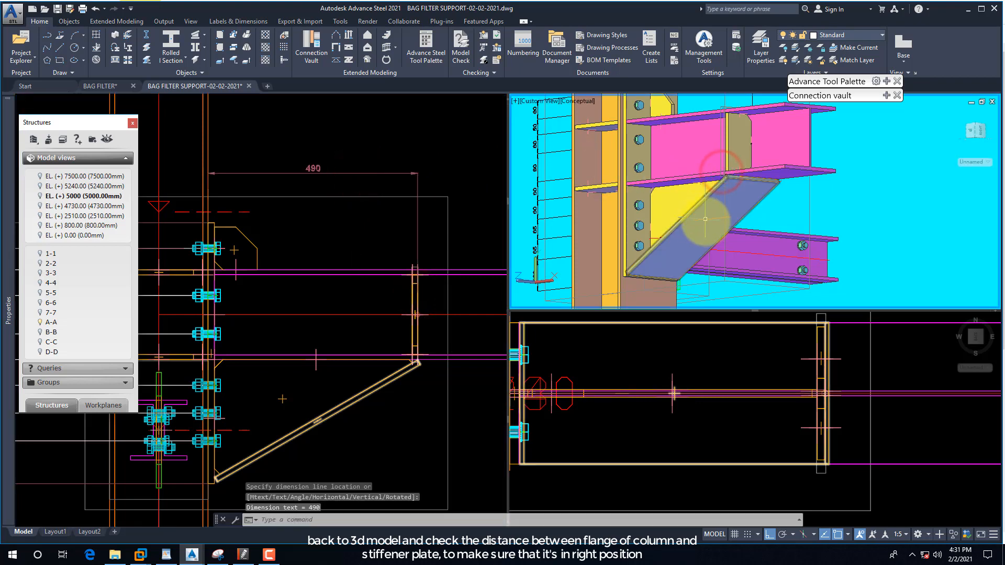
{"action": "type", "text": "3DO"}
{"action": "key", "text": "Return"}
{"action": "left_click_drag", "start_coordinate": [683, 215], "coordinate": [740, 309]}
{"action": "left_click_drag", "start_coordinate": [569, 216], "coordinate": [653, 187]}
{"action": "right_click", "coordinate": [652, 187]}
{"action": "left_click", "coordinate": [667, 193]}
Switch to the BAG FILTER PDF in PDF-XChange Editor and check Detail 2 for the column stiffener plates at the bracket's lower end
{"action": "left_click", "coordinate": [348, 370]}
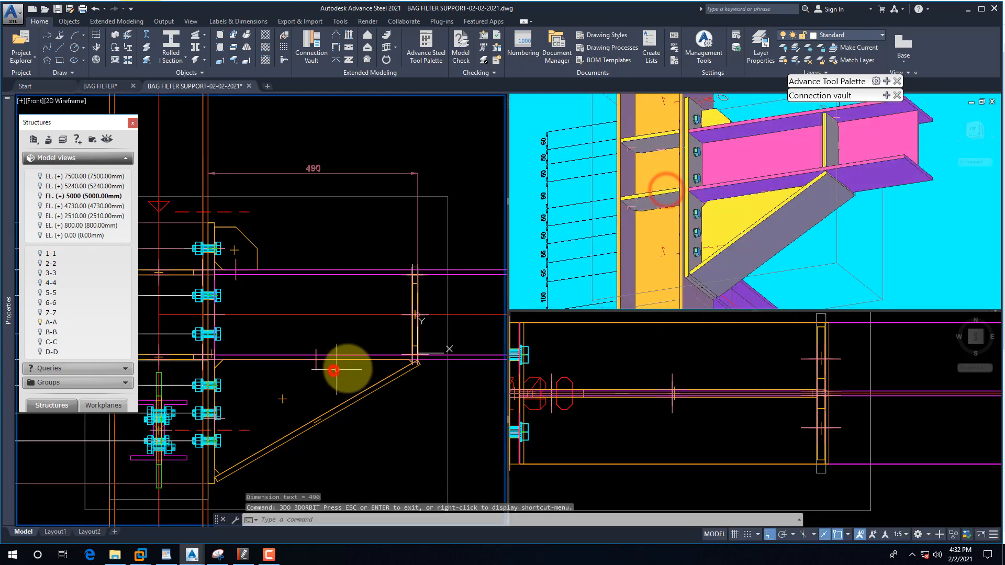
{"action": "scroll", "coordinate": [314, 397], "scroll_direction": "down", "scroll_amount": 3}
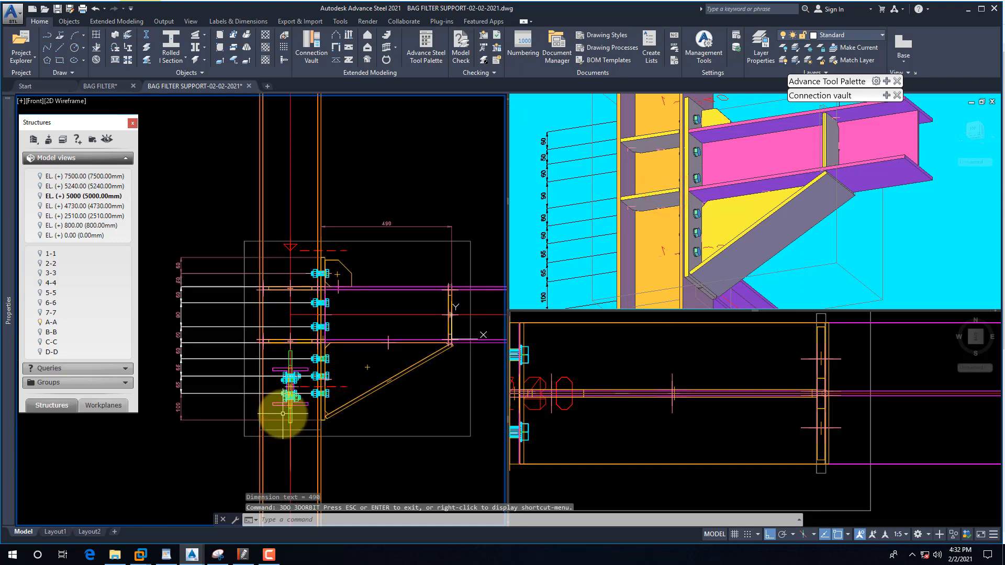
{"action": "left_click", "coordinate": [323, 418]}
{"action": "left_click", "coordinate": [243, 554]}
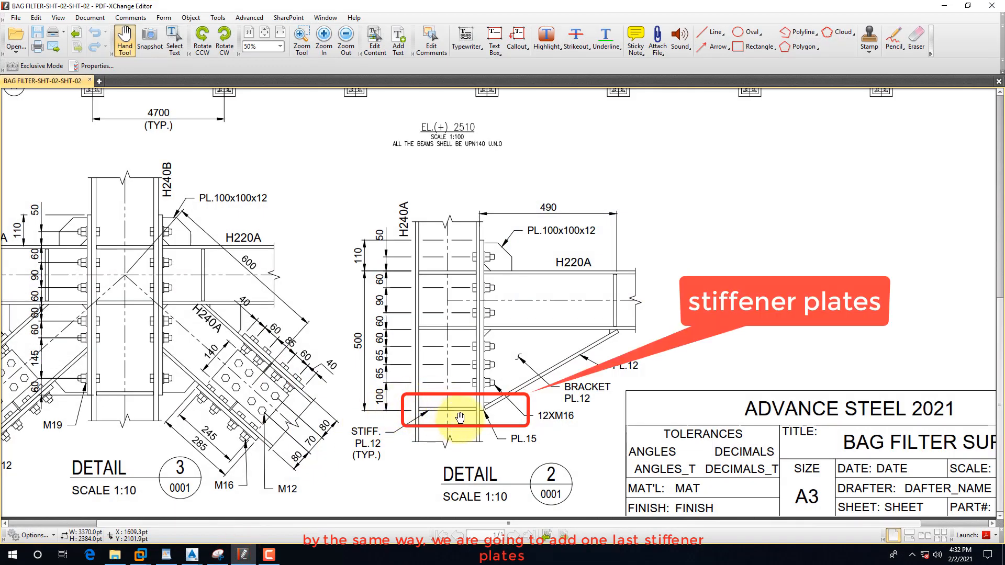
Return to the support model in Advance Steel and try a linear dimension from the beam's bottom flange down to the end plate's lower end
{"action": "left_click", "coordinate": [944, 6]}
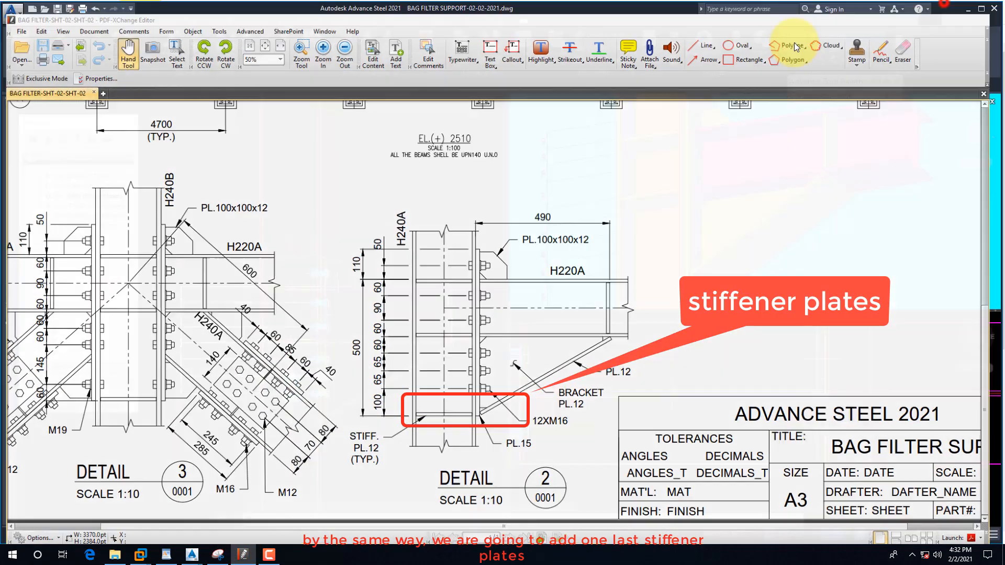
{"action": "scroll", "coordinate": [305, 408], "scroll_direction": "up", "scroll_amount": 2}
{"action": "type", "text": "dli"}
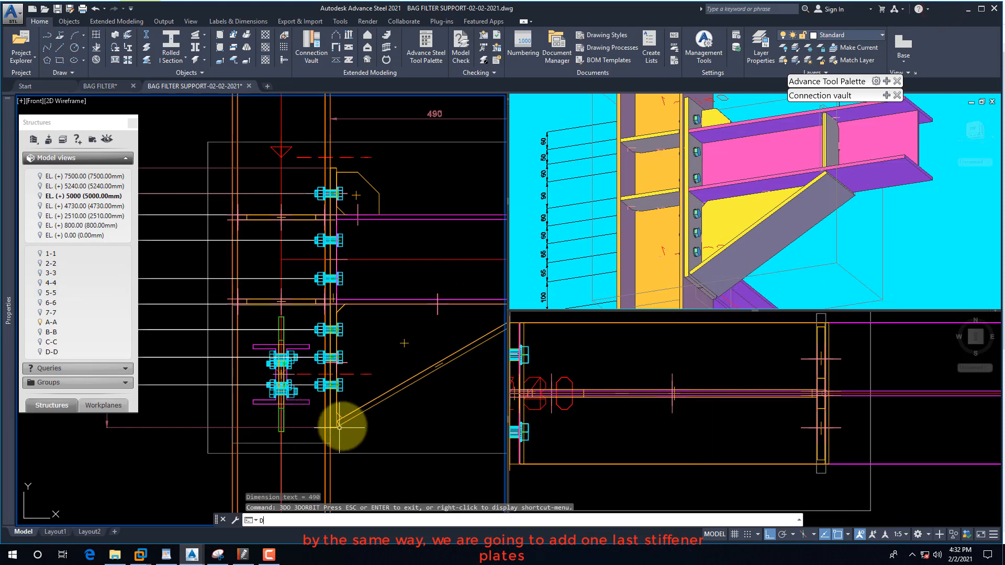
{"action": "key", "text": "space"}
{"action": "left_click", "coordinate": [358, 302]}
{"action": "scroll", "coordinate": [342, 414], "scroll_direction": "up", "scroll_amount": 2}
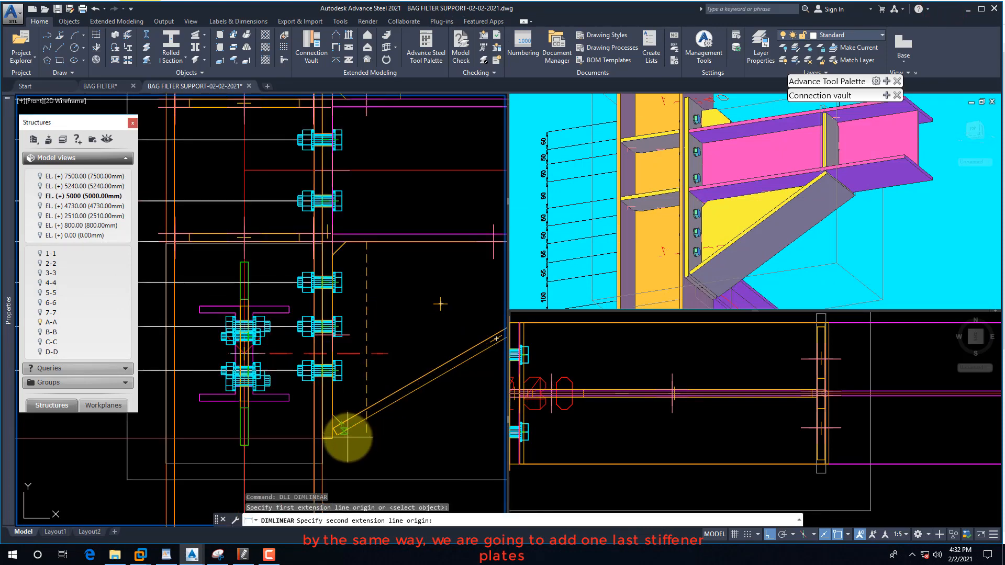
{"action": "key", "text": "Escape"}
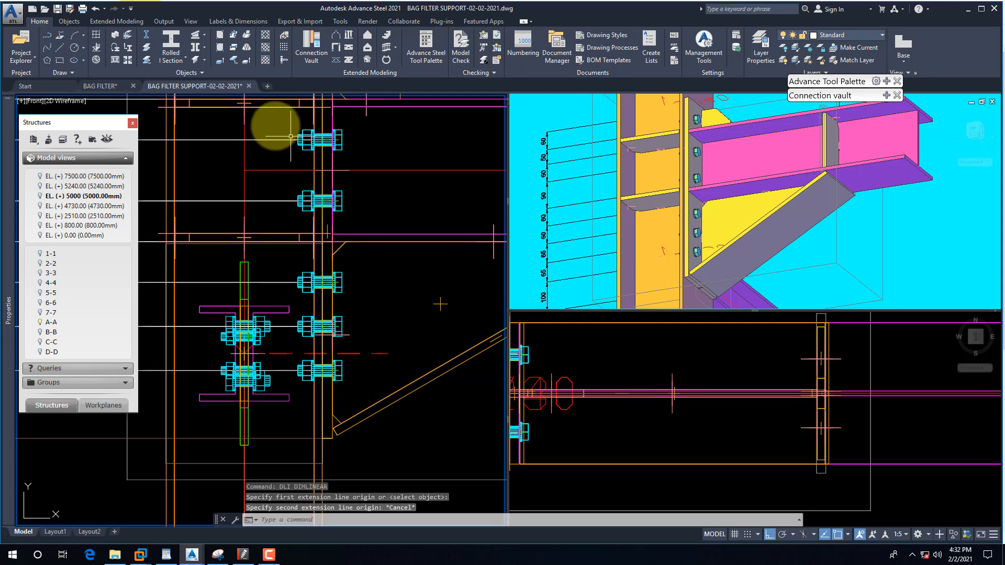
Check the bracket's height dimensions in Detail 2 on sheet SHT-02 of the BAG FILTER drawing and return to the support model
{"action": "left_click", "coordinate": [105, 85]}
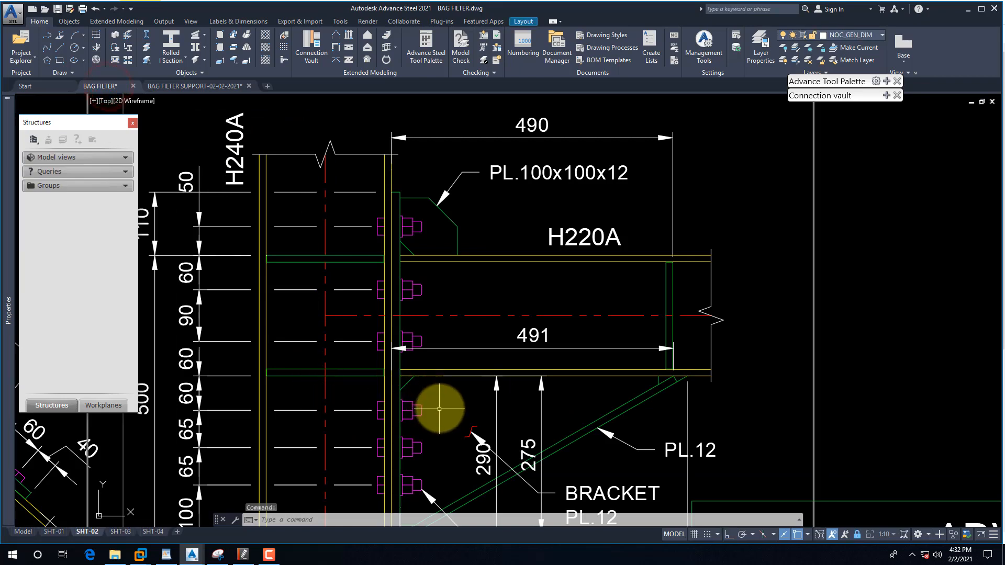
{"action": "type", "text": "DL"}
{"action": "key", "text": "Return"}
{"action": "scroll", "coordinate": [414, 367], "scroll_direction": "up", "scroll_amount": 4}
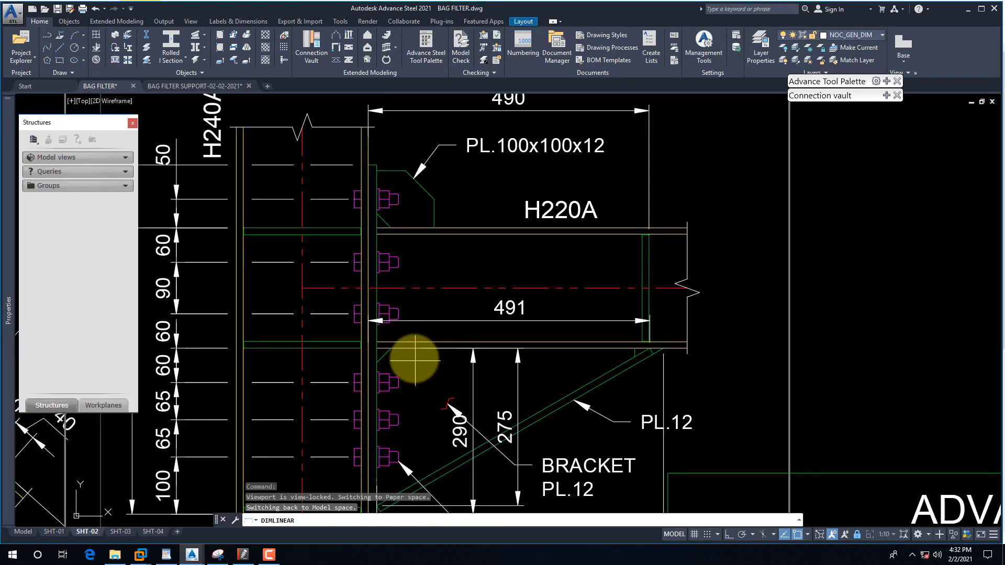
{"action": "scroll", "coordinate": [414, 348], "scroll_direction": "down", "scroll_amount": 2}
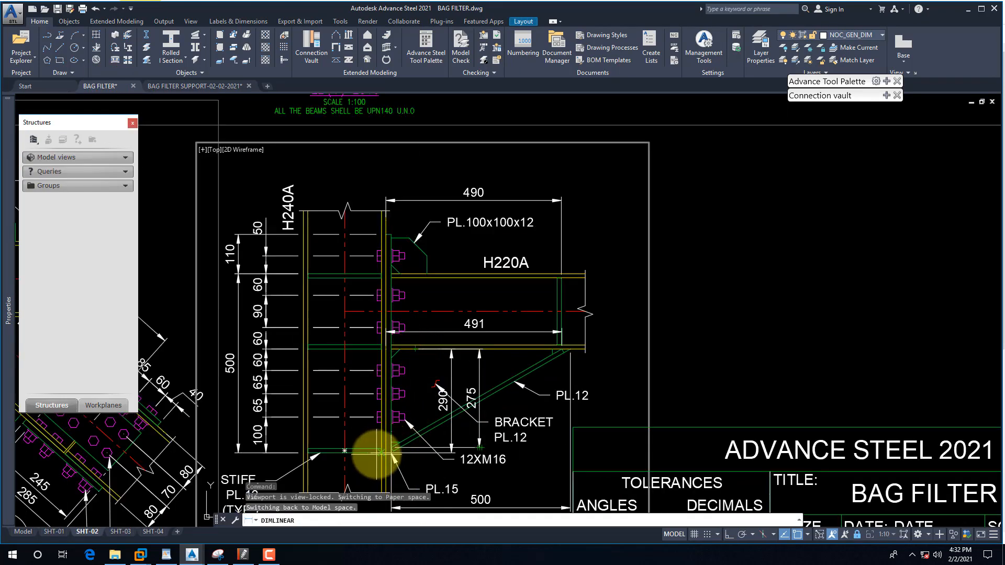
{"action": "key", "text": "Escape"}
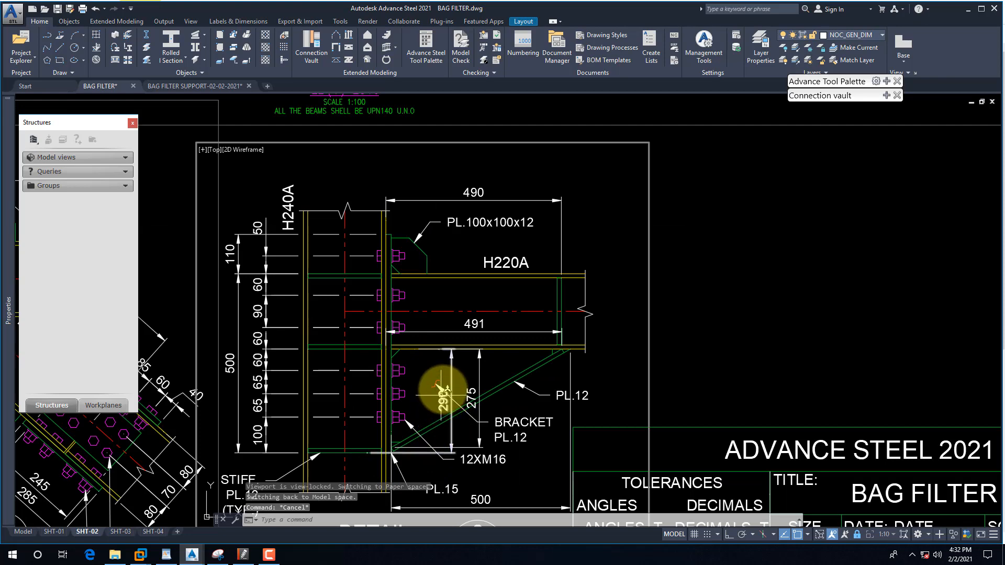
{"action": "left_click", "coordinate": [186, 87]}
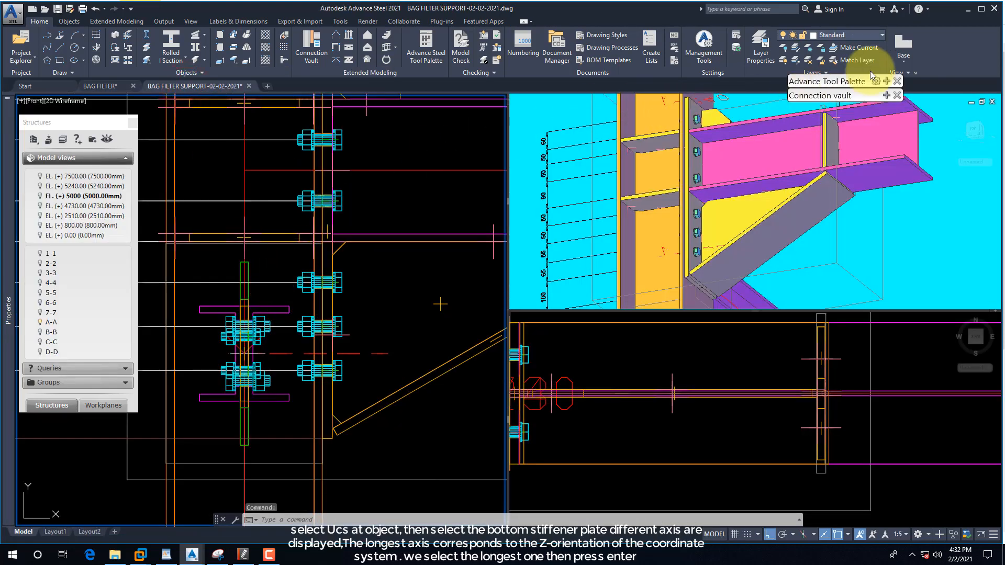
Set the UCS at the lower column stiffener plate, choosing its coordinate system with the longest axis at the column's outer flange
{"action": "left_click", "coordinate": [885, 82]}
{"action": "left_click", "coordinate": [825, 147]}
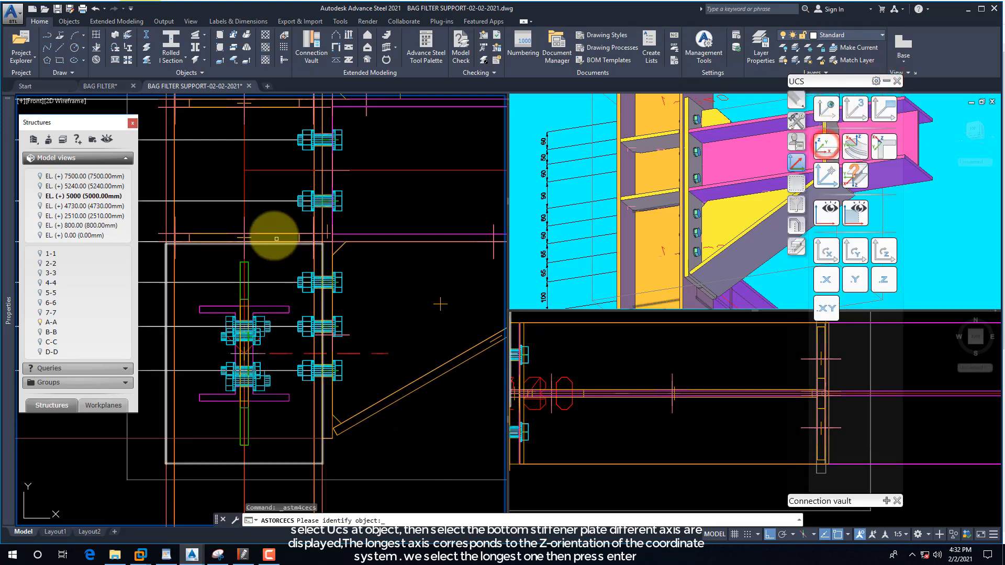
{"action": "left_click", "coordinate": [276, 232]}
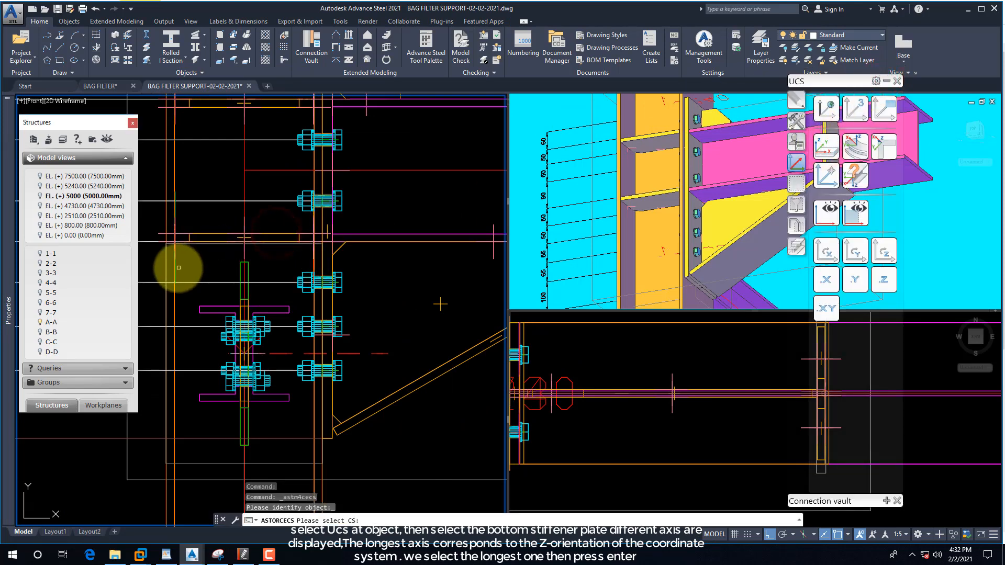
{"action": "scroll", "coordinate": [176, 269], "scroll_direction": "up", "scroll_amount": 2}
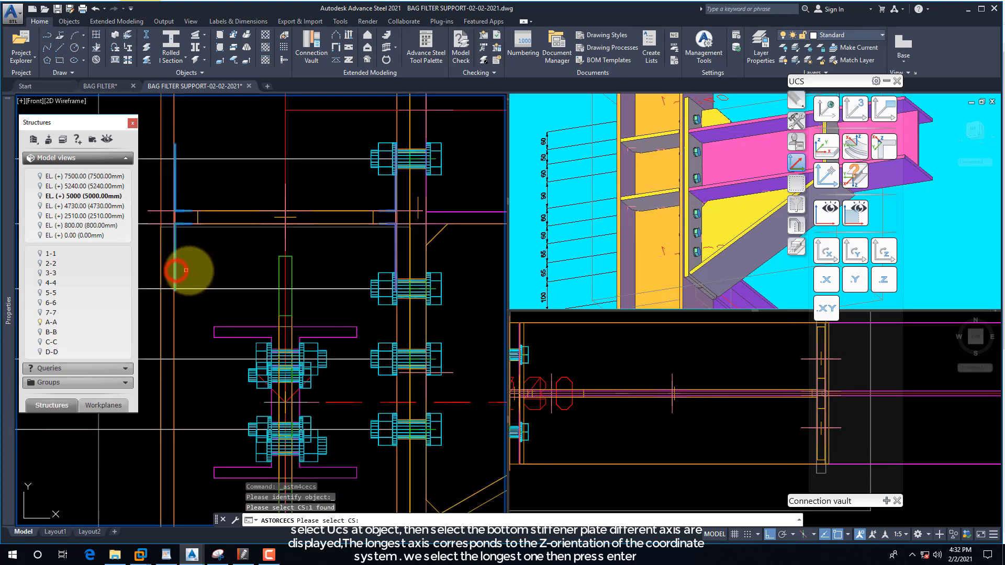
{"action": "key", "text": "Return"}
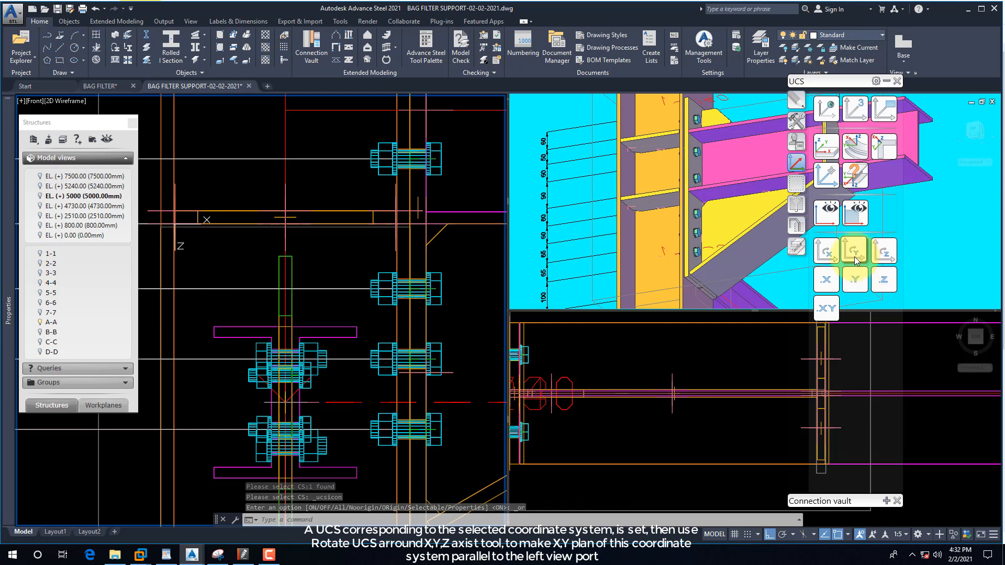
Rotate the UCS around X three times so its XY plane is parallel to the front view with Y upward
{"action": "left_click", "coordinate": [825, 254]}
{"action": "left_click", "coordinate": [825, 253]}
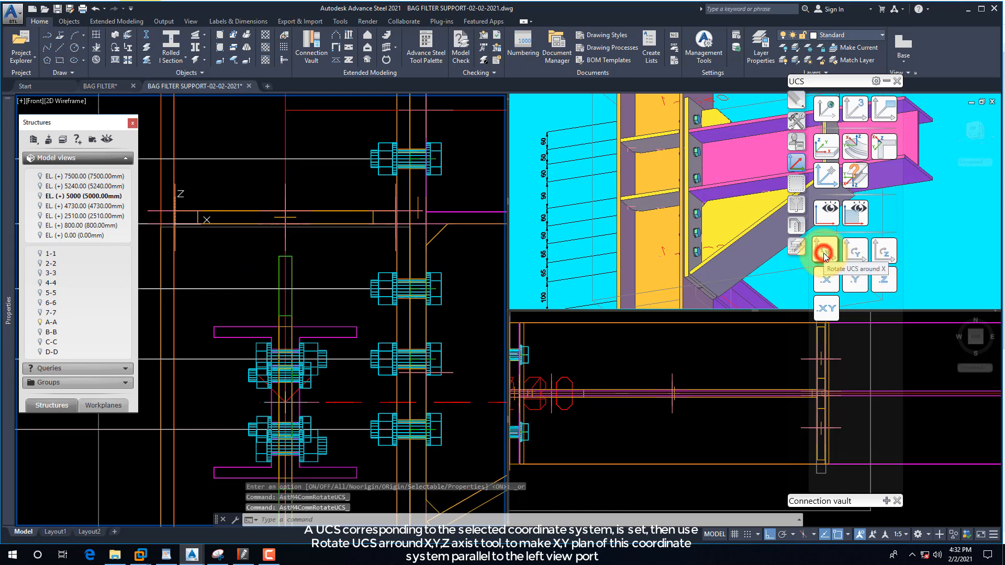
{"action": "left_click", "coordinate": [825, 253]}
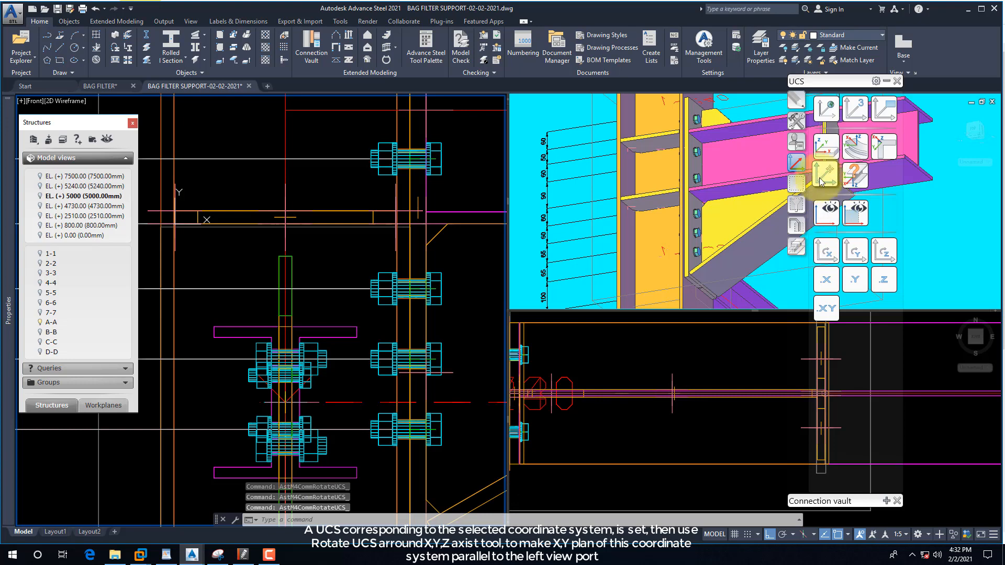
Move the UCS origin straight down 290 mm to the bracket's lower end
{"action": "scroll", "coordinate": [238, 234], "scroll_direction": "down", "scroll_amount": 3}
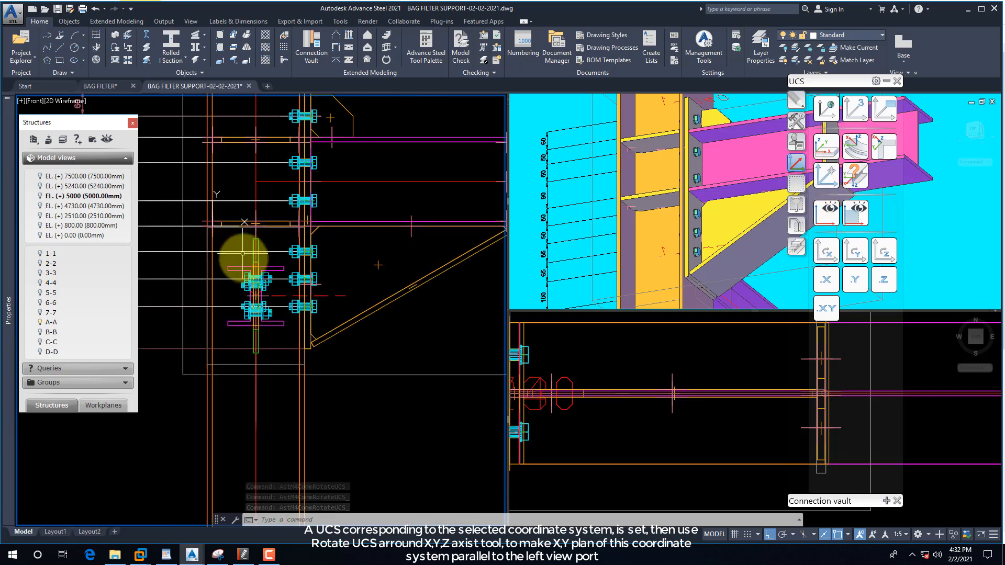
{"action": "left_click", "coordinate": [821, 177]}
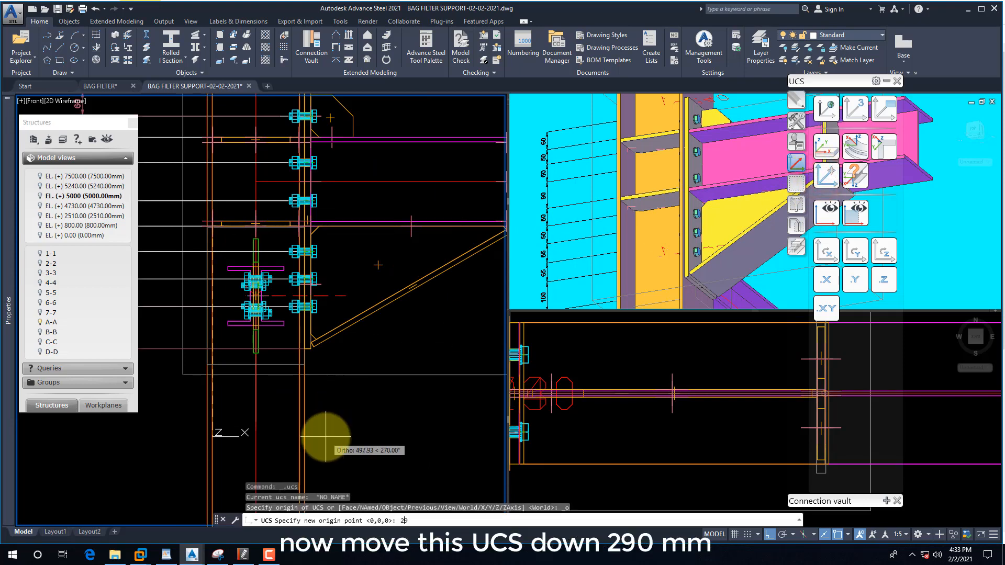
{"action": "key", "text": "Return"}
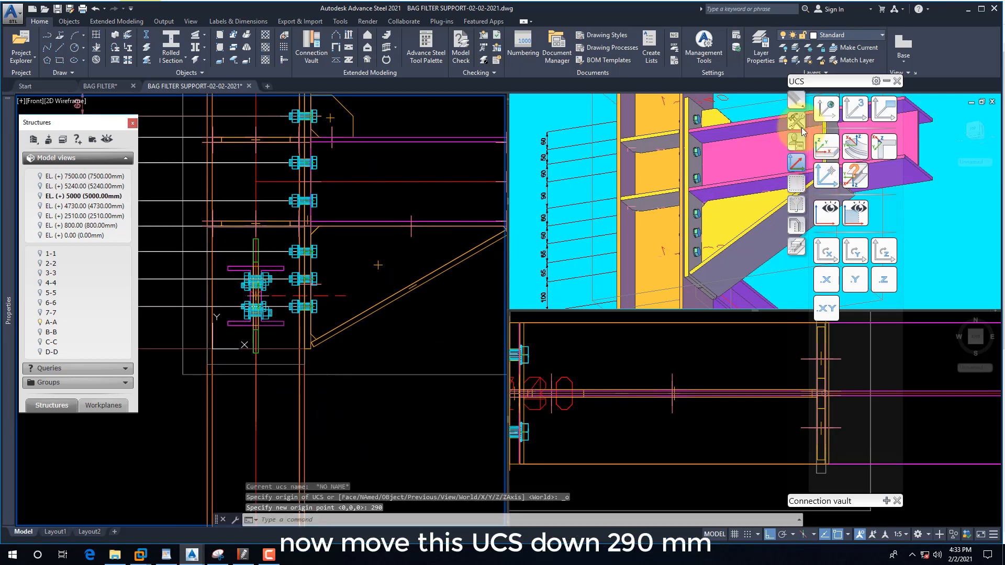
Add a Stiffener connection to the column at the UCS origin 0,0
{"action": "left_click", "coordinate": [888, 81]}
{"action": "mouse_move", "coordinate": [883, 96]}
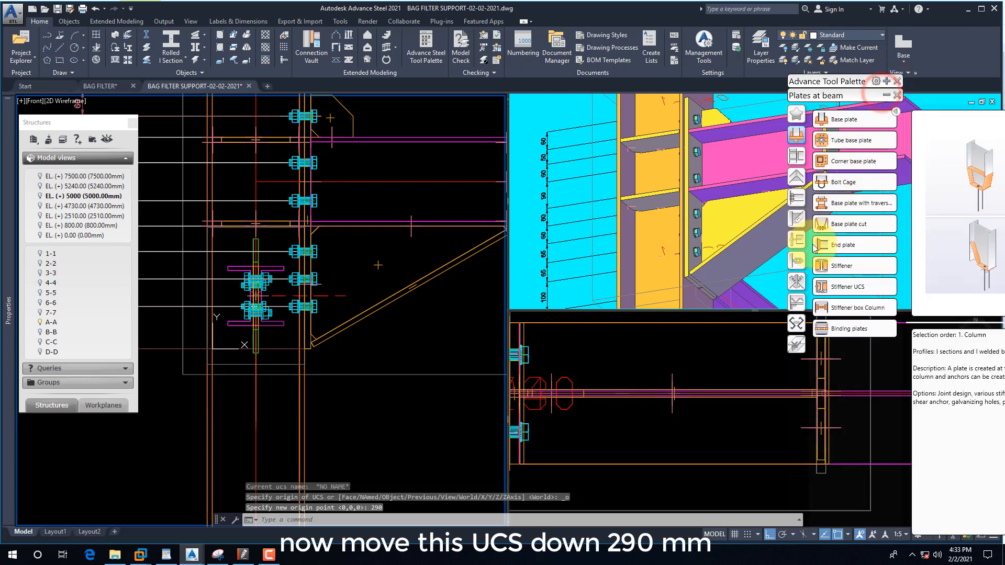
{"action": "left_click", "coordinate": [837, 265]}
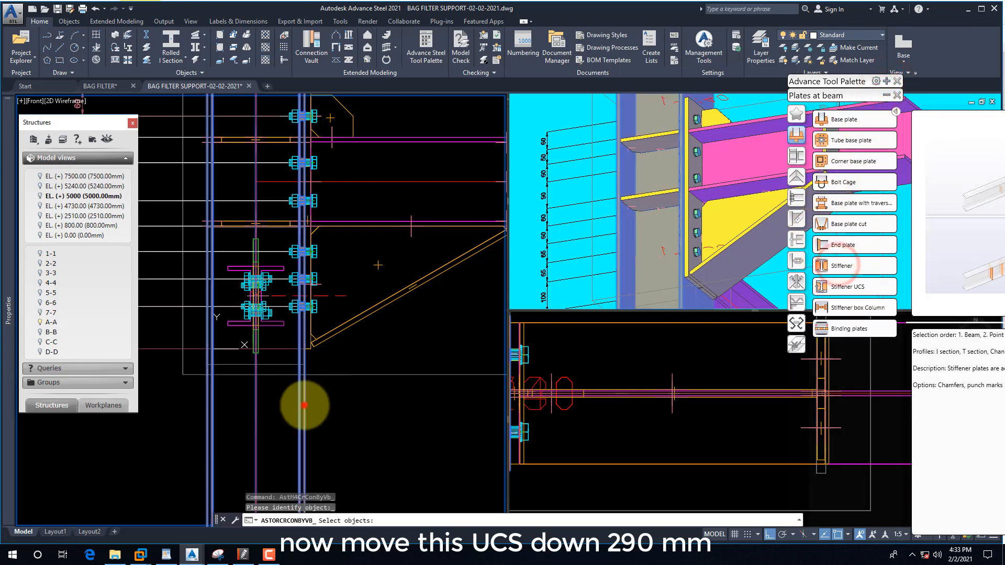
{"action": "key", "text": "Return"}
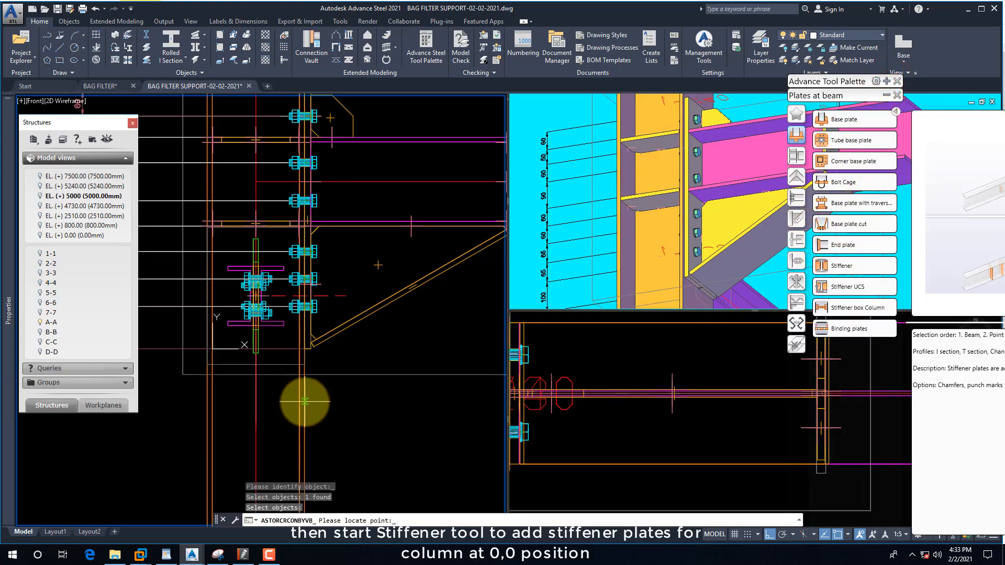
{"action": "key", "text": "Return"}
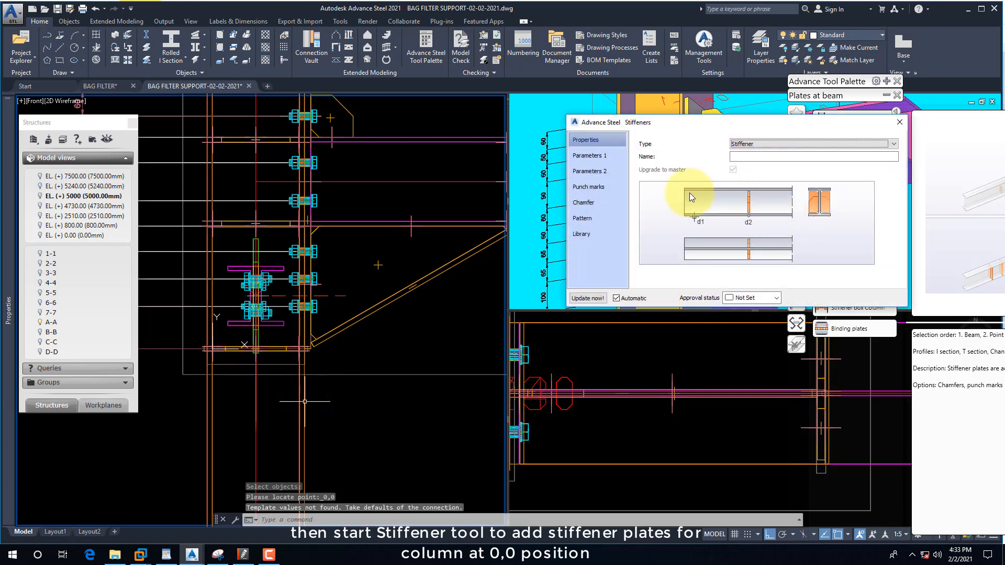
Set the column stiffener's plate thickness to 12 mm and alignment to bottom, keep full plate height, and close the connection settings
{"action": "left_click", "coordinate": [611, 157]}
{"action": "type", "text": "1"}
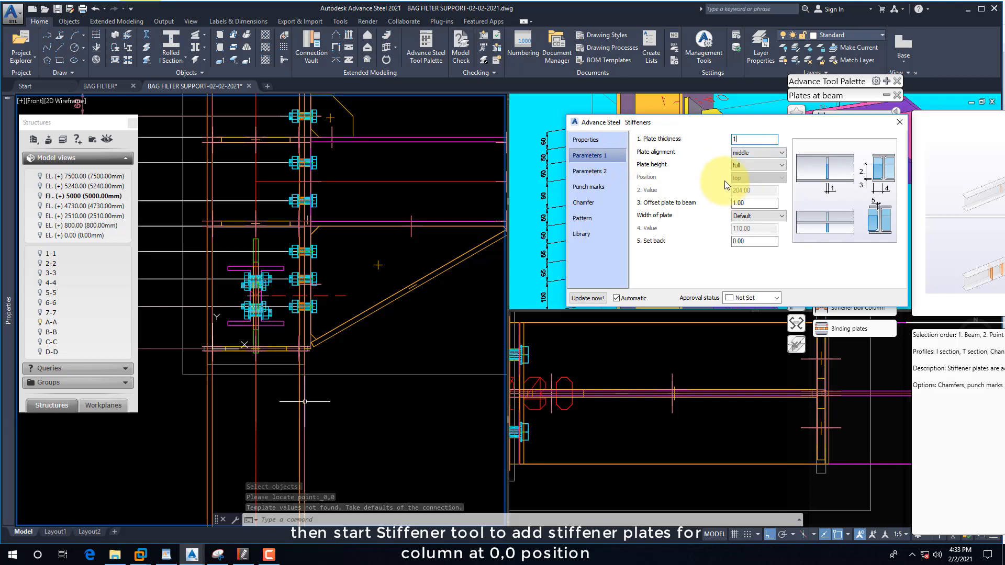
{"action": "type", "text": "2"}
{"action": "left_click", "coordinate": [753, 153]}
{"action": "left_click", "coordinate": [739, 163]}
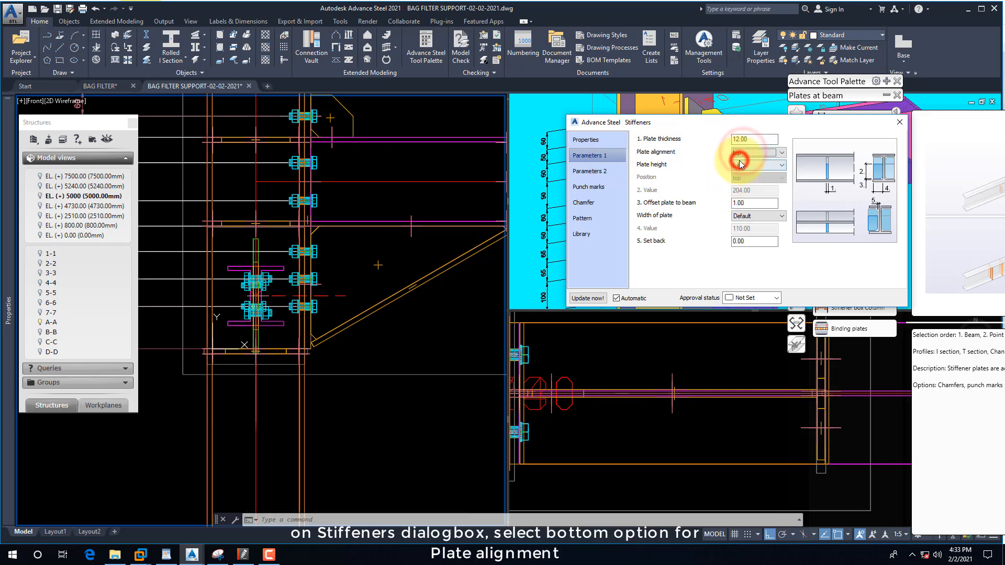
{"action": "left_click", "coordinate": [740, 154]}
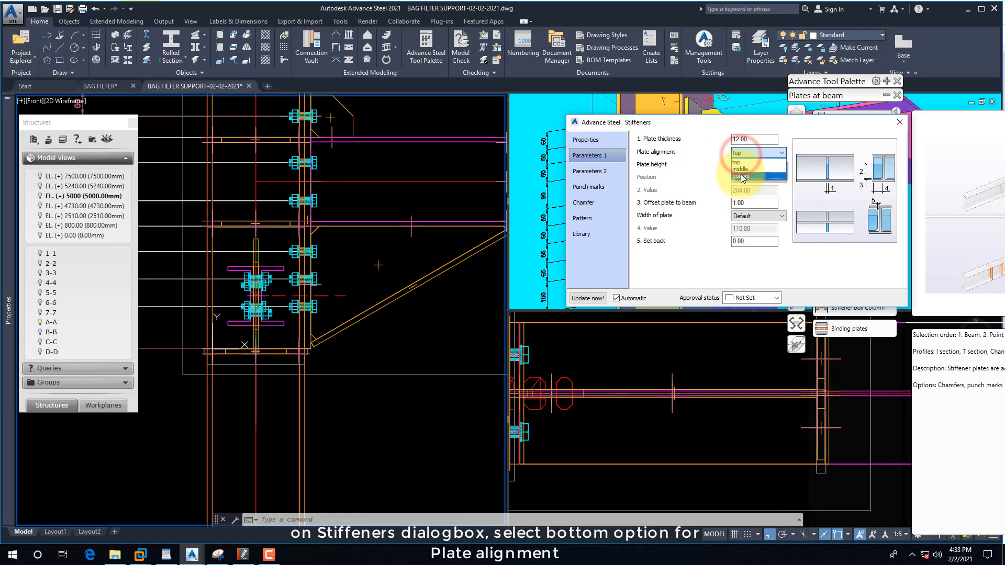
{"action": "left_click", "coordinate": [741, 177]}
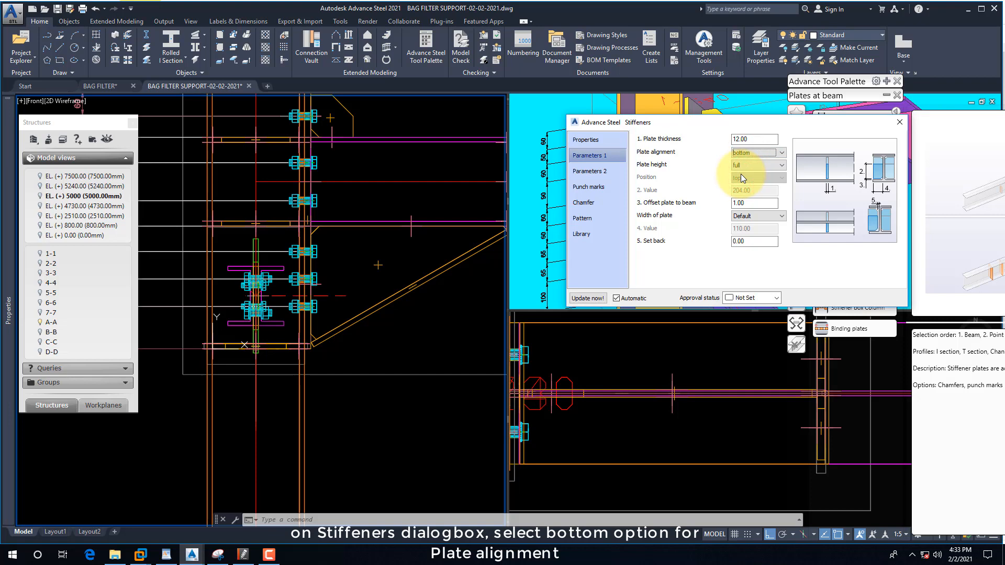
{"action": "left_click", "coordinate": [747, 165]}
{"action": "left_click", "coordinate": [748, 166]}
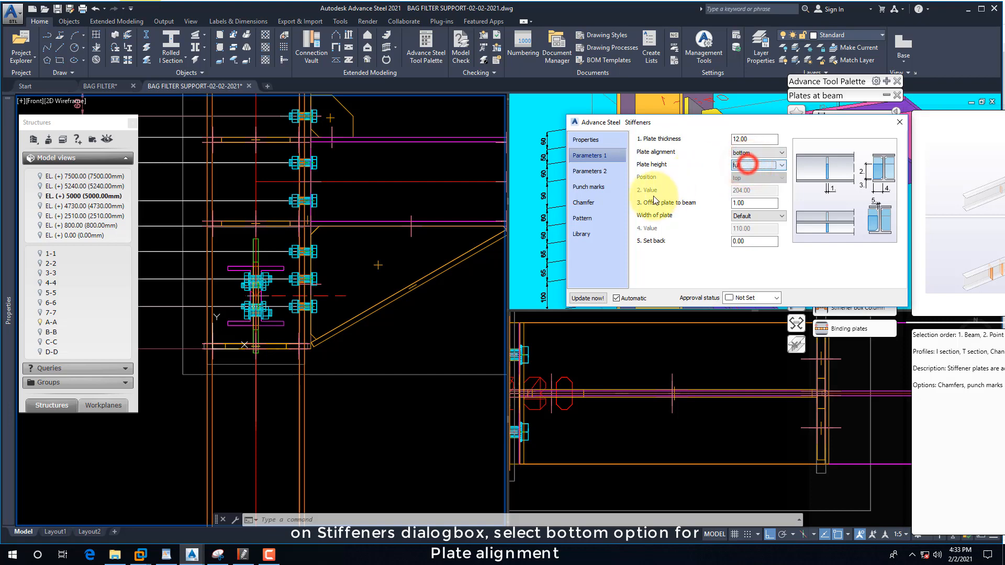
{"action": "left_click", "coordinate": [897, 123]}
{"action": "left_click", "coordinate": [887, 95]}
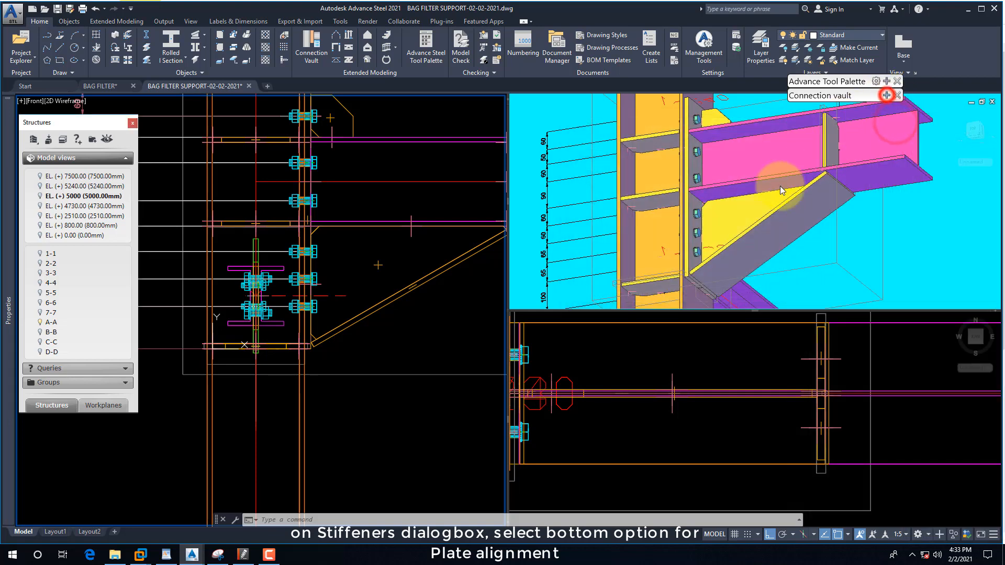
Orbit the 3D view to inspect the new column stiffener at the bracket's lower end
{"action": "left_click", "coordinate": [856, 232]}
{"action": "type", "text": "3DO"}
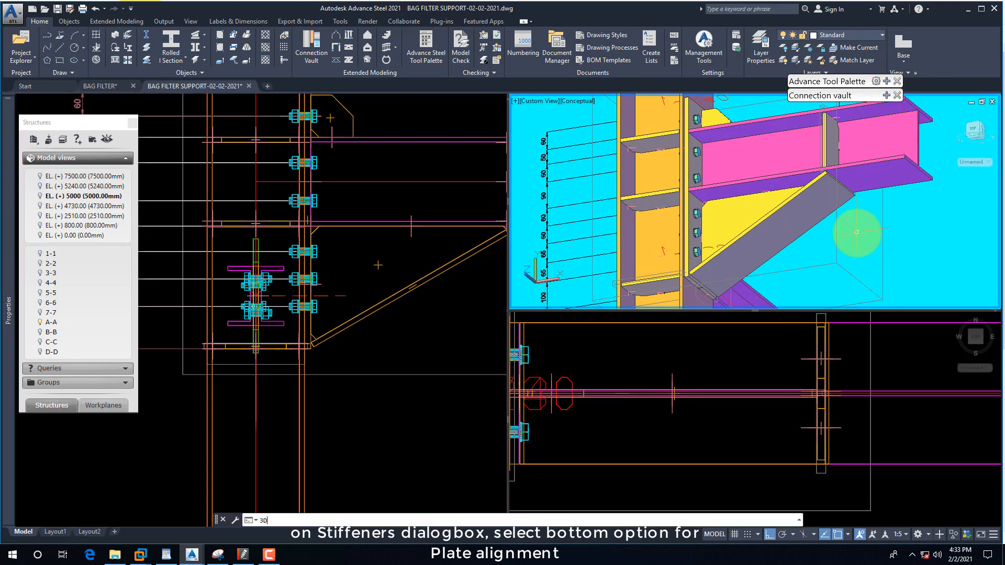
{"action": "key", "text": "Return"}
{"action": "left_click_drag", "start_coordinate": [777, 232], "coordinate": [755, 251]}
{"action": "key", "text": "Escape"}
{"action": "left_click", "coordinate": [477, 307]}
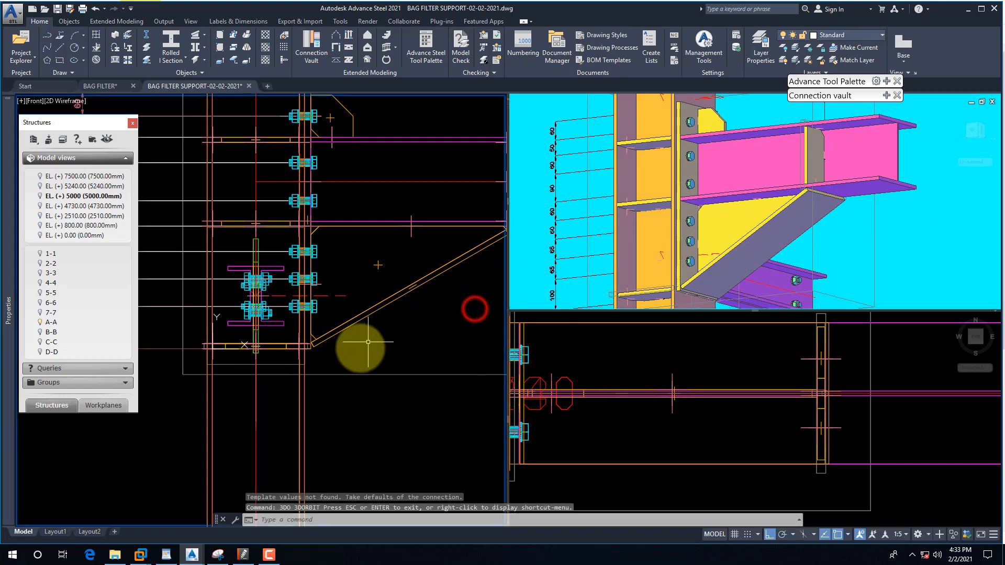
{"action": "scroll", "coordinate": [381, 319], "scroll_direction": "up", "scroll_amount": 3}
{"action": "left_click", "coordinate": [378, 319]}
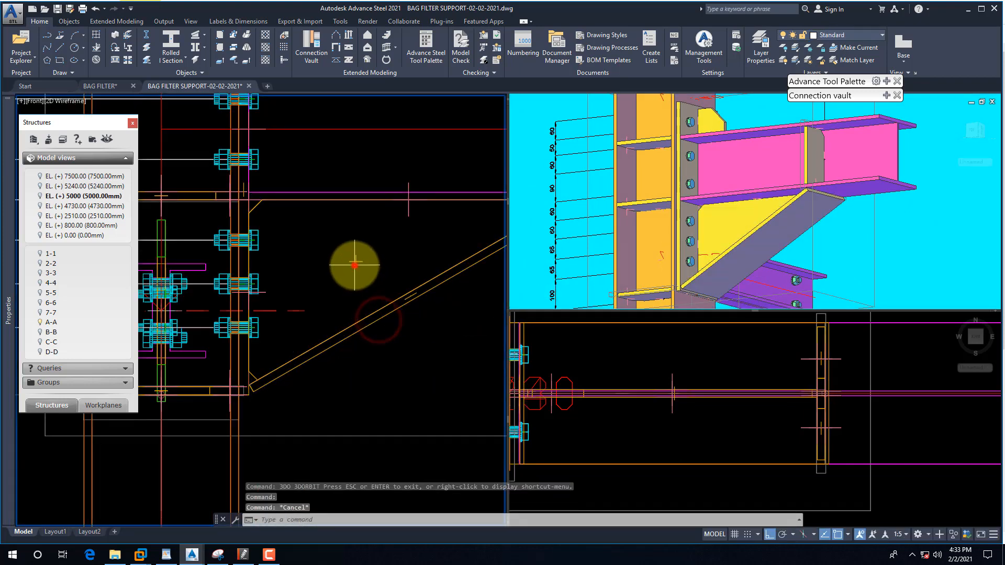
{"action": "left_click", "coordinate": [355, 261]}
{"action": "scroll", "coordinate": [322, 339], "scroll_direction": "down", "scroll_amount": 2}
{"action": "key", "text": "Escape"}
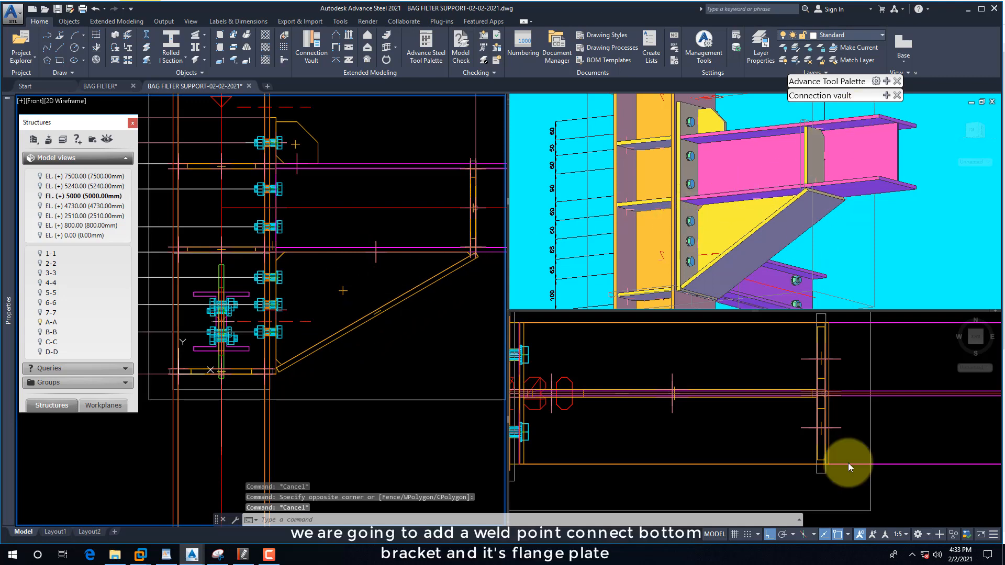
Add a weld point joining the bracket plate and its sloped flange plate at the flange's midpoint, keeping the default weld settings
{"action": "left_click", "coordinate": [416, 345]}
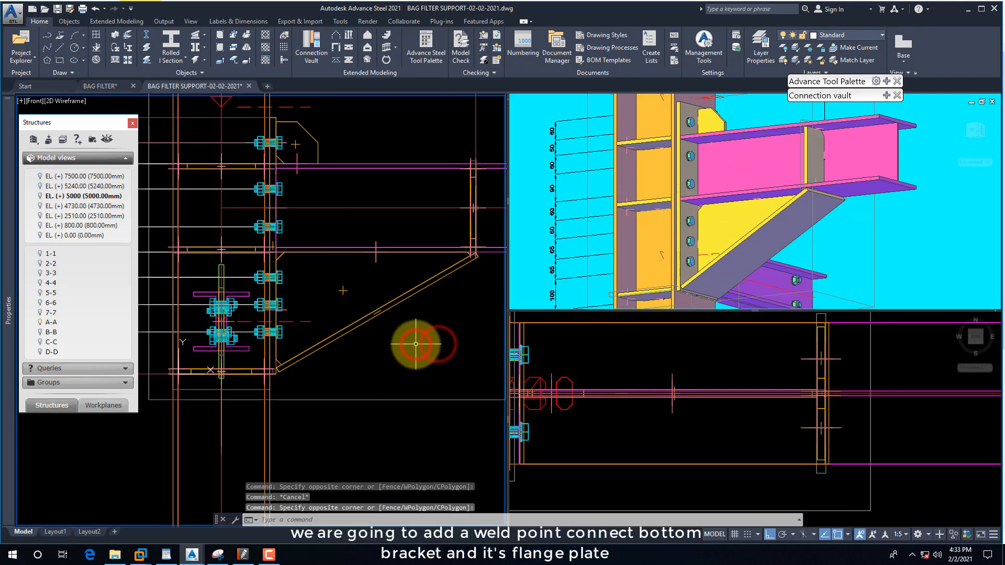
{"action": "left_click", "coordinate": [73, 23]}
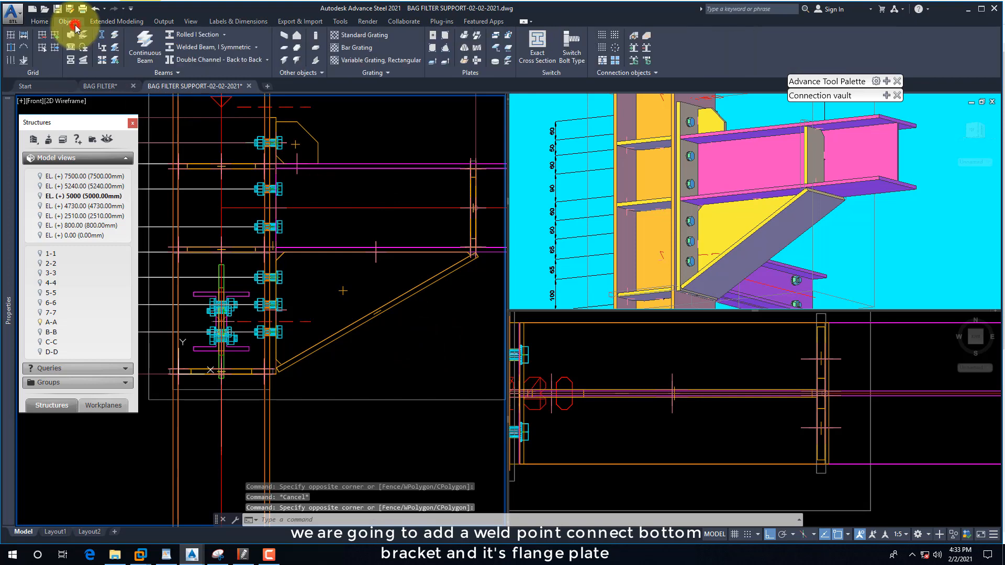
{"action": "left_click", "coordinate": [634, 39]}
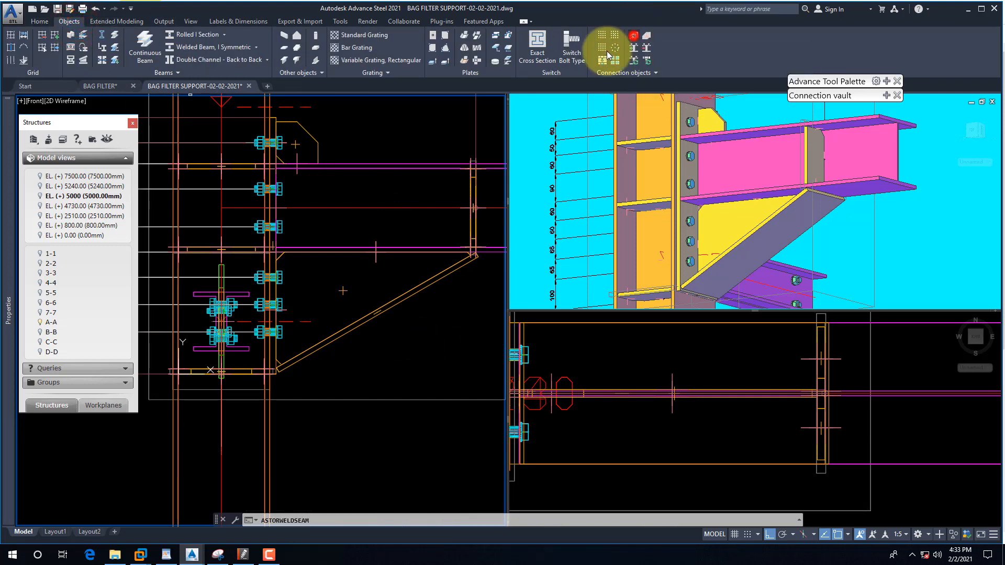
{"action": "left_click", "coordinate": [362, 325]}
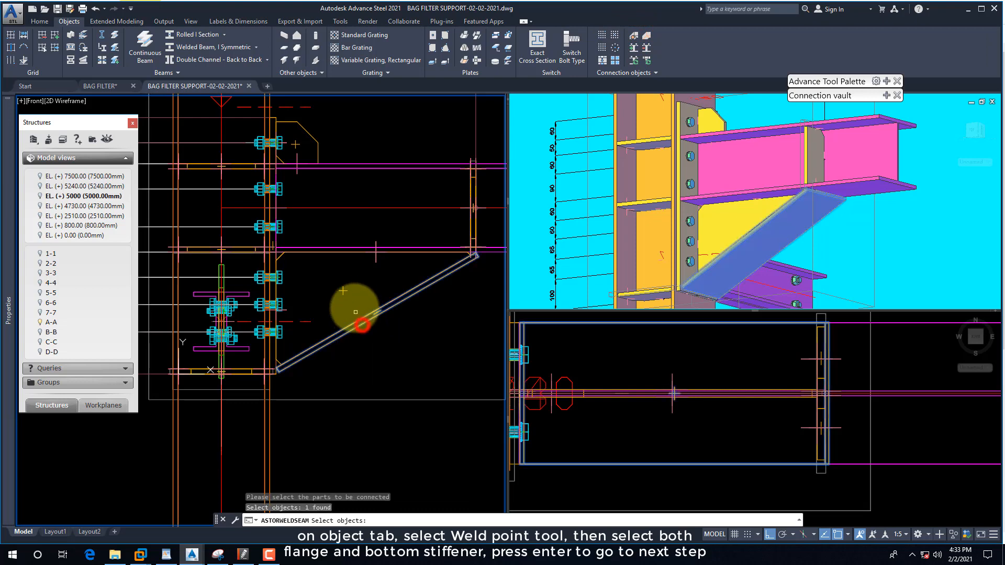
{"action": "left_click", "coordinate": [343, 291]}
{"action": "key", "text": "Return"}
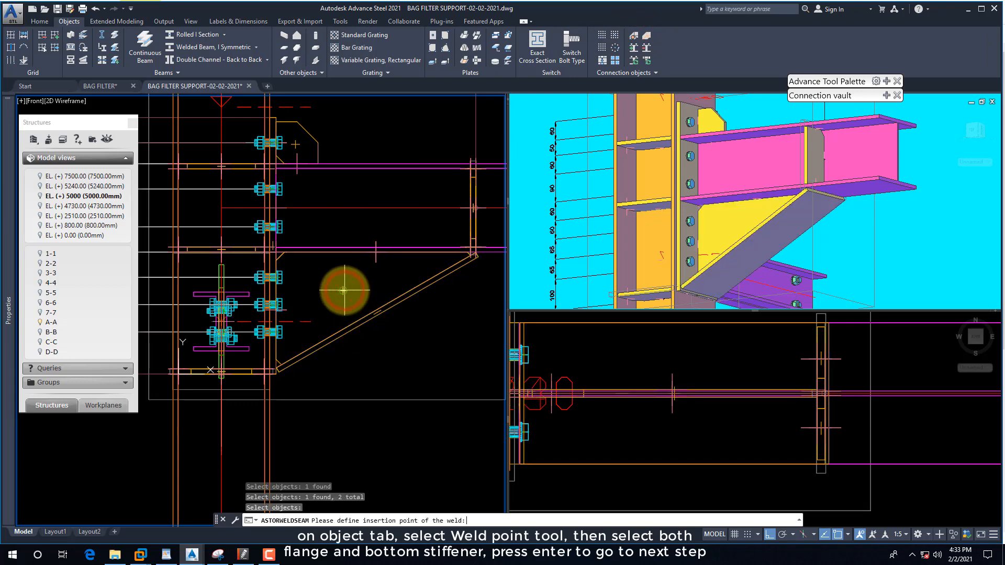
{"action": "left_click", "coordinate": [373, 310]}
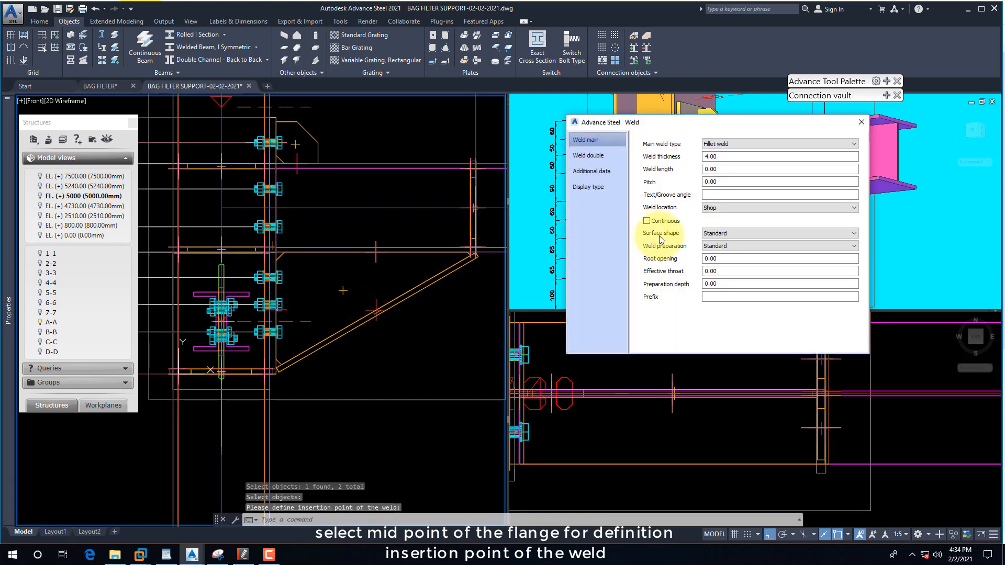
{"action": "left_click", "coordinate": [861, 122]}
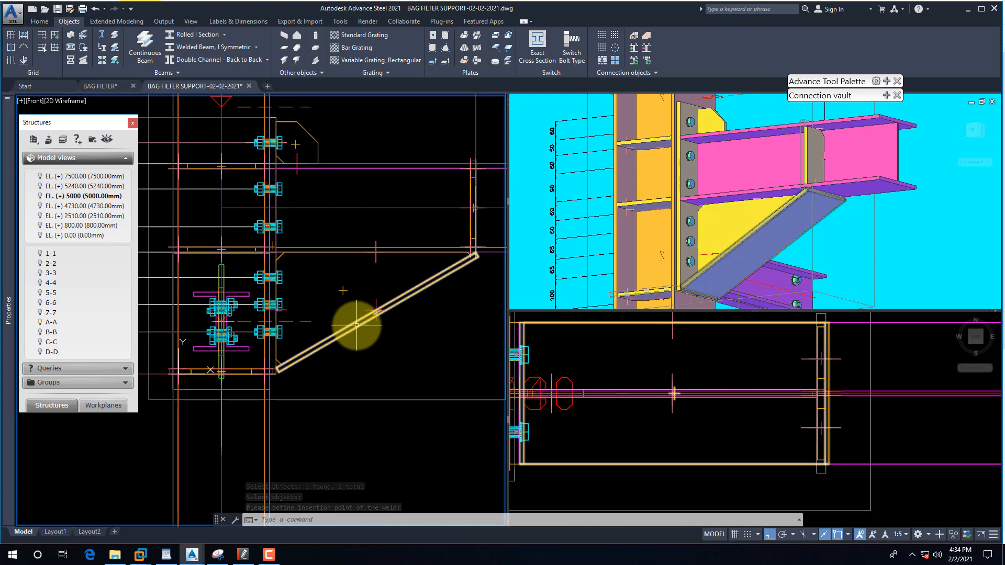
Isolate the assembly containing the bracket's flange plate using the quick view for selected assemblies, then clear the selection
{"action": "left_click", "coordinate": [817, 132]}
{"action": "left_click", "coordinate": [886, 81]}
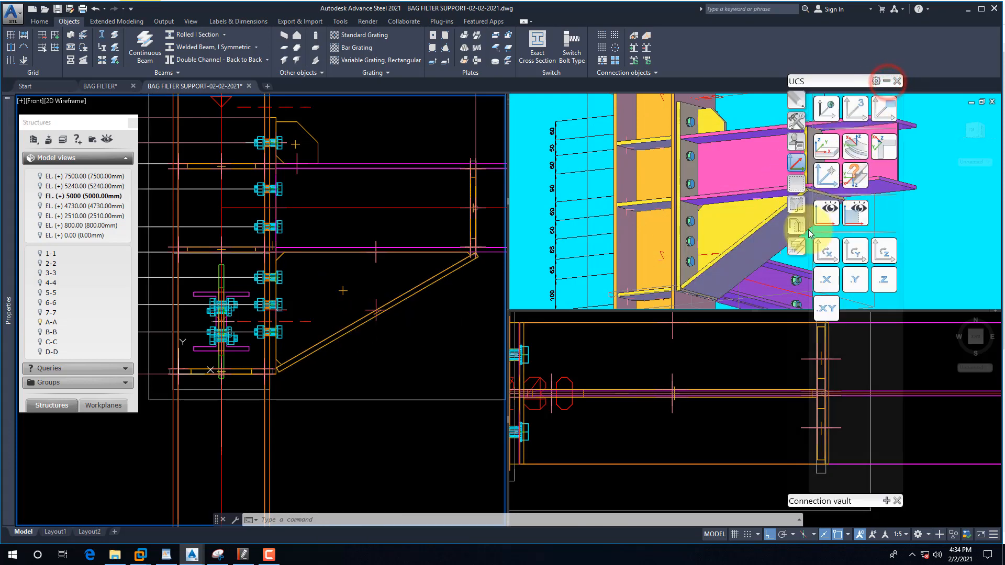
{"action": "left_click", "coordinate": [796, 246]}
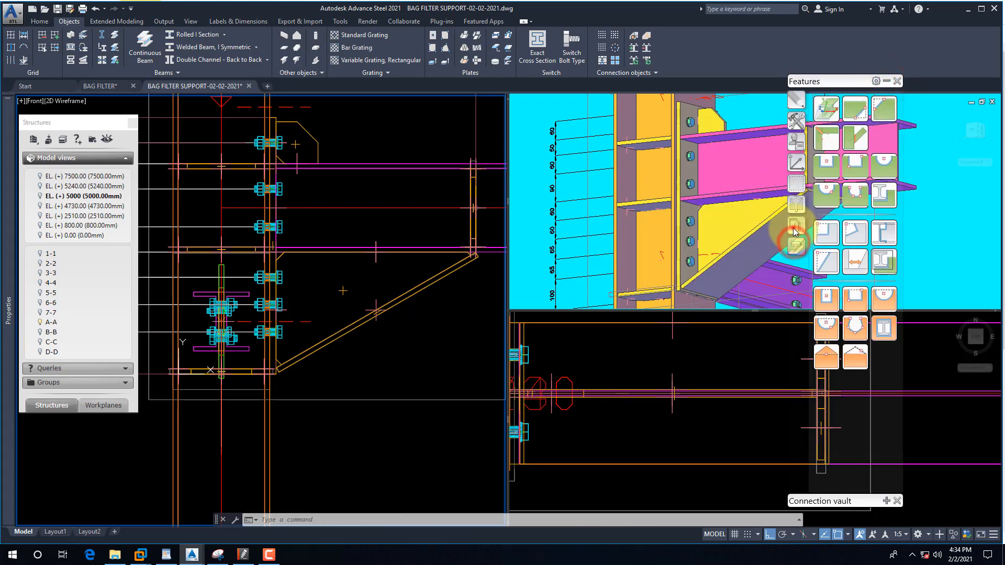
{"action": "left_click", "coordinate": [795, 227]}
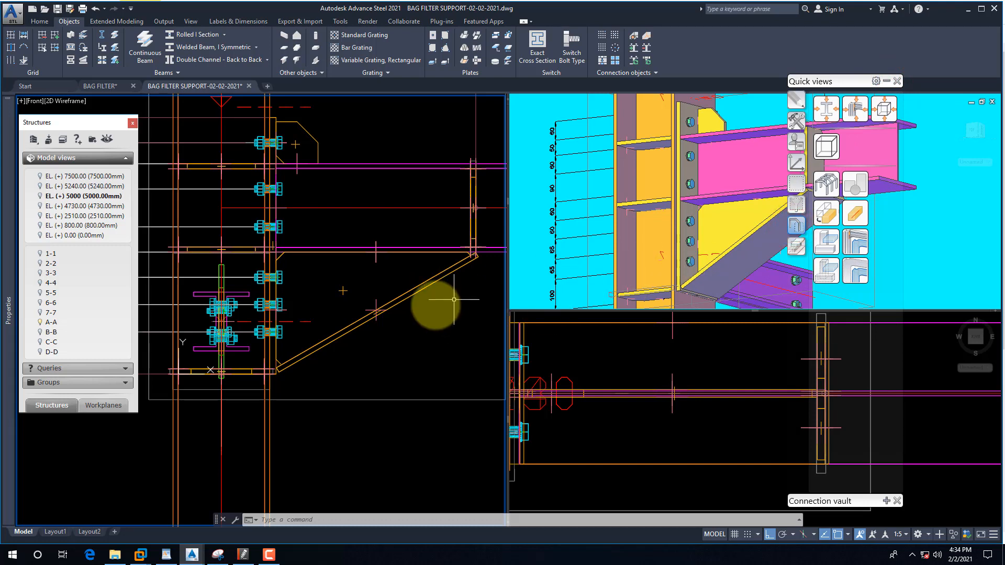
{"action": "left_click", "coordinate": [413, 291]}
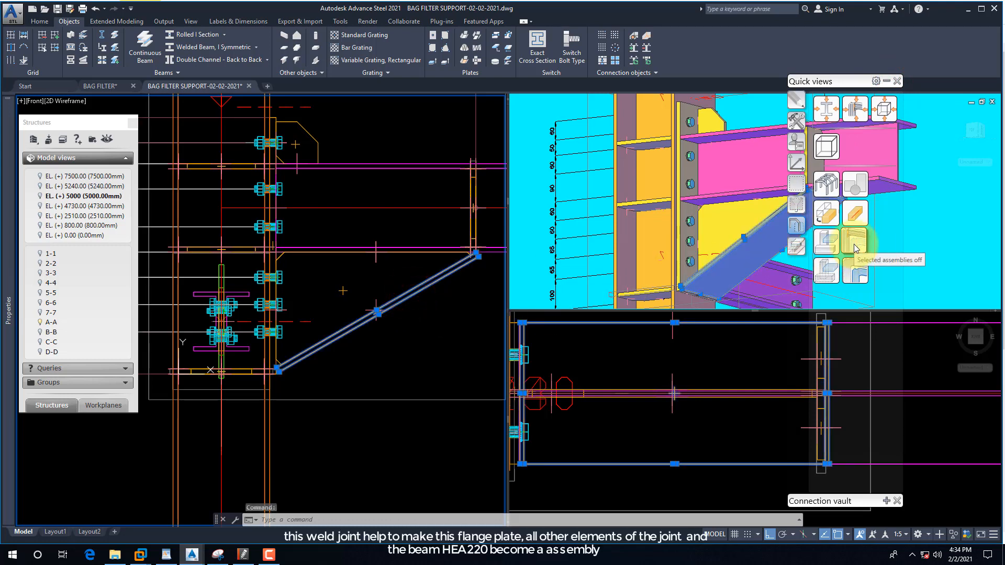
{"action": "left_click", "coordinate": [852, 272]}
{"action": "scroll", "coordinate": [289, 302], "scroll_direction": "down", "scroll_amount": 3}
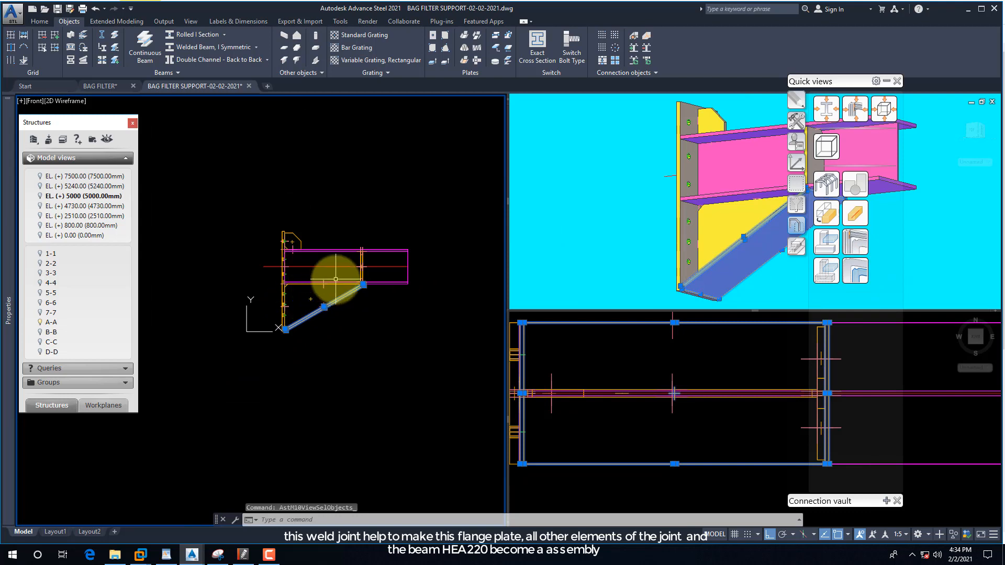
{"action": "scroll", "coordinate": [336, 279], "scroll_direction": "up", "scroll_amount": 3}
{"action": "key", "text": "Escape"}
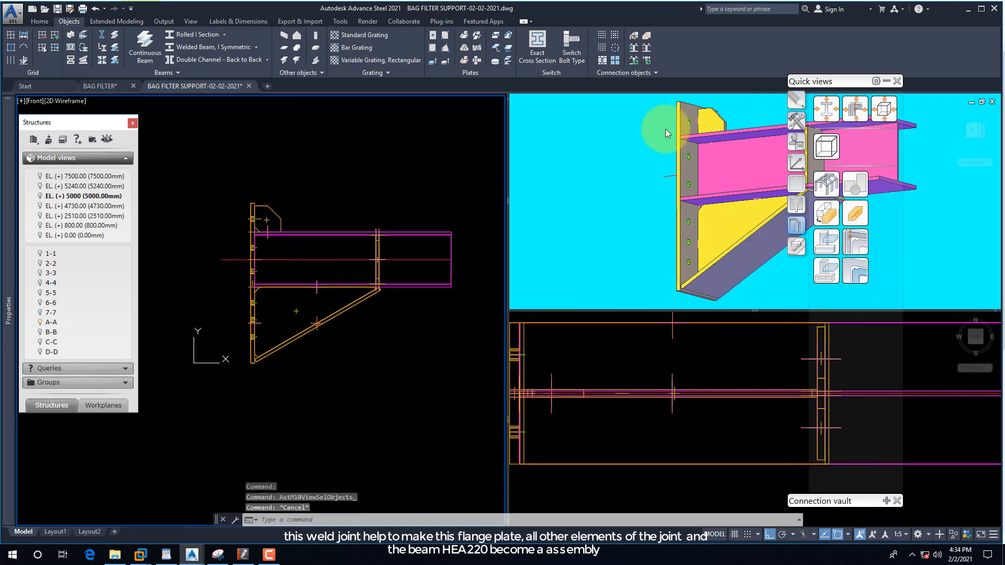
Orbit the isolated assembly in the wireframe and conceptual views to check which parts are welded to the beam
{"action": "type", "text": "3p"}
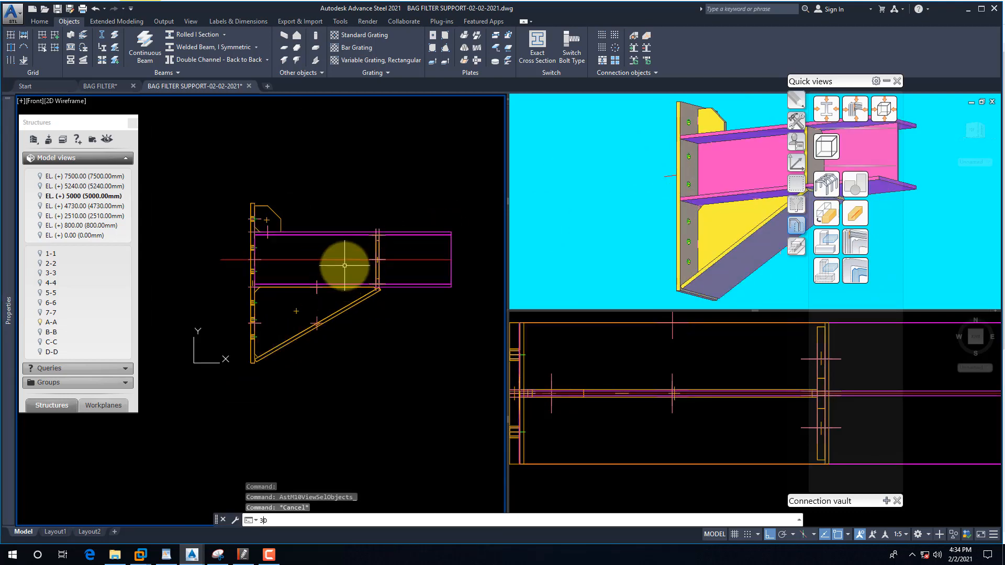
{"action": "type", "text": "o"}
{"action": "key", "text": "Return"}
{"action": "left_click_drag", "start_coordinate": [344, 279], "coordinate": [270, 218]}
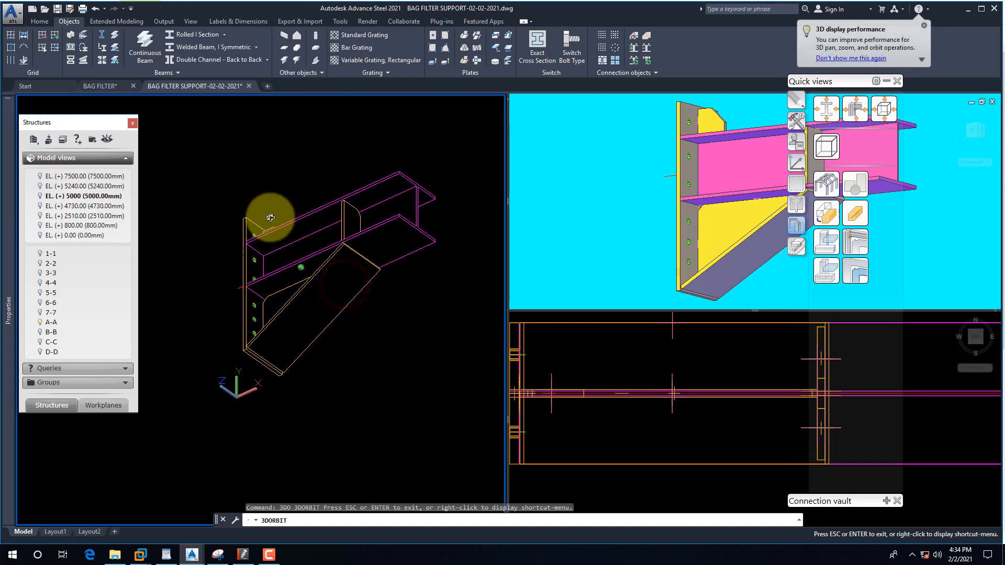
{"action": "key", "text": "Escape"}
{"action": "left_click", "coordinate": [617, 166]}
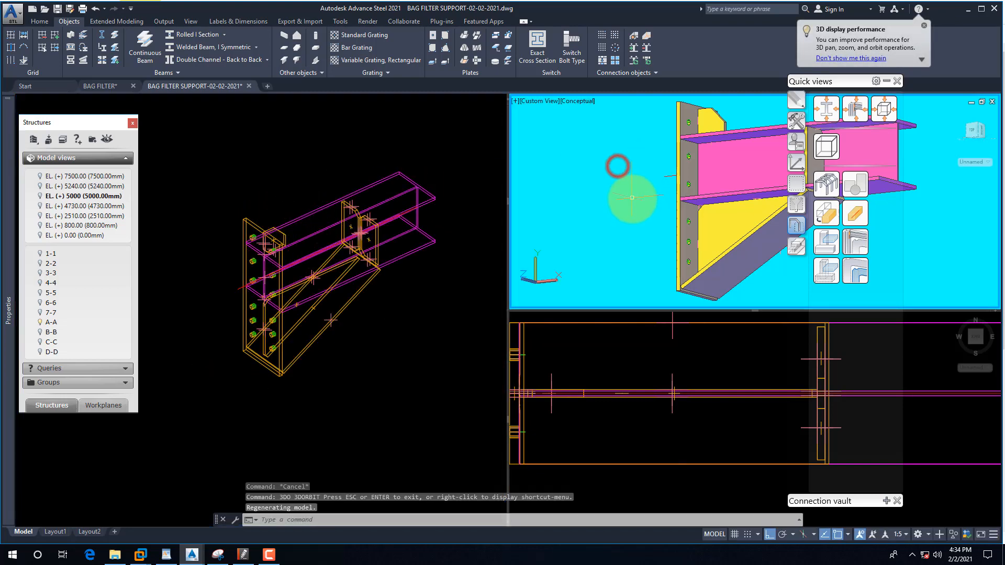
{"action": "left_click_drag", "start_coordinate": [624, 203], "coordinate": [603, 187]}
{"action": "type", "text": "3do"}
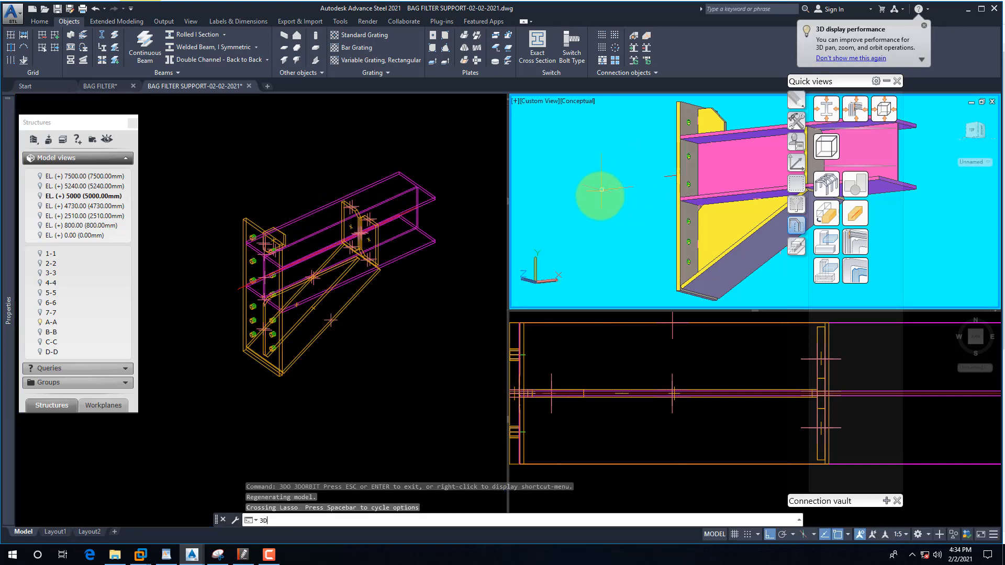
{"action": "key", "text": "Return"}
{"action": "left_click_drag", "start_coordinate": [636, 215], "coordinate": [594, 191]}
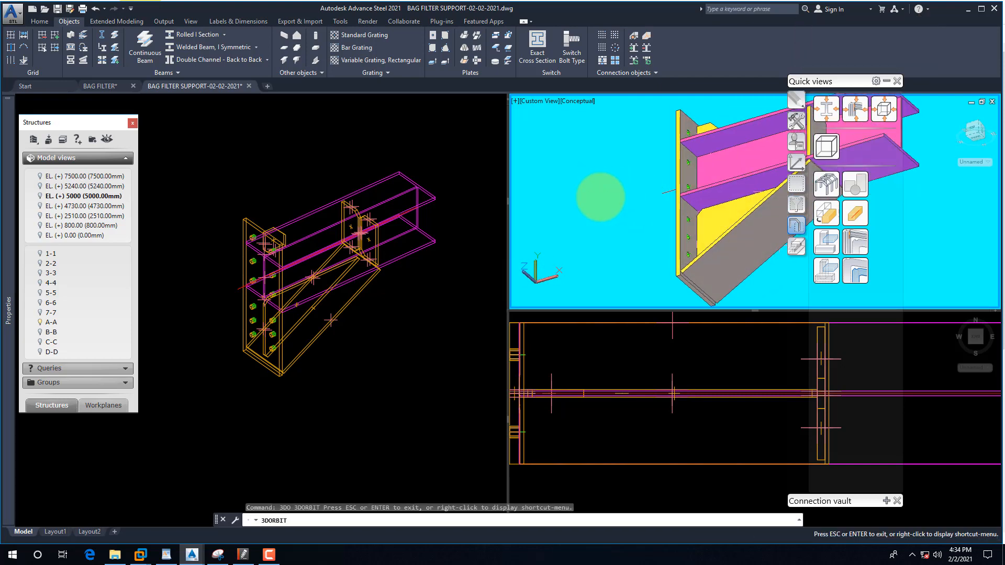
{"action": "key", "text": "Escape"}
Show all model objects again and make the conceptual viewport active
{"action": "left_click", "coordinate": [313, 162]}
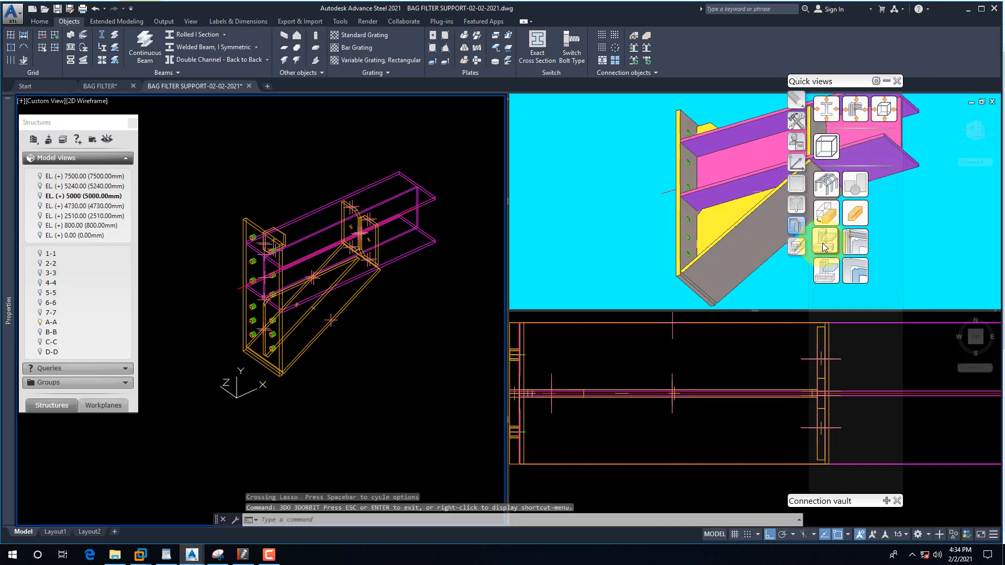
{"action": "left_click", "coordinate": [826, 183]}
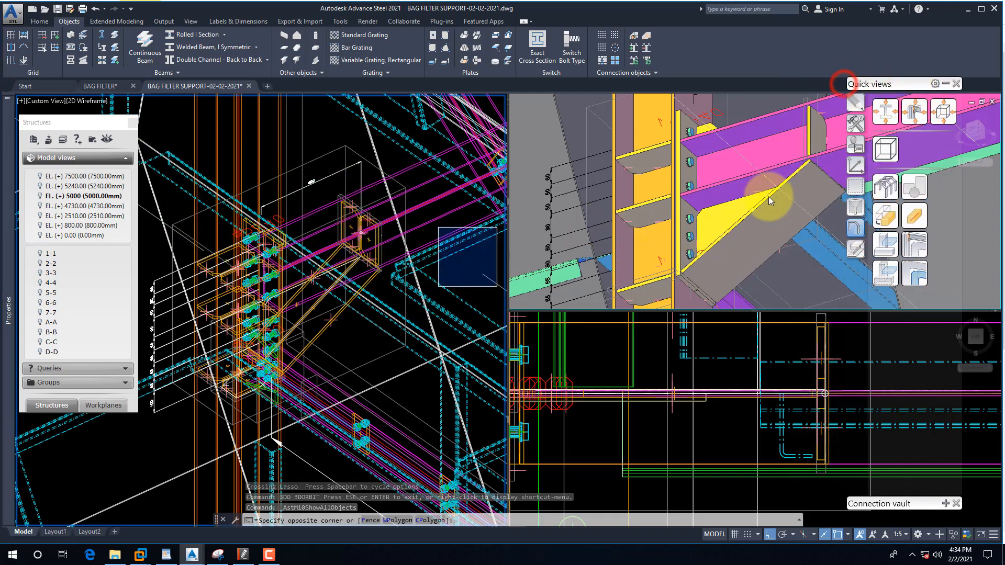
{"action": "left_click", "coordinate": [762, 257]}
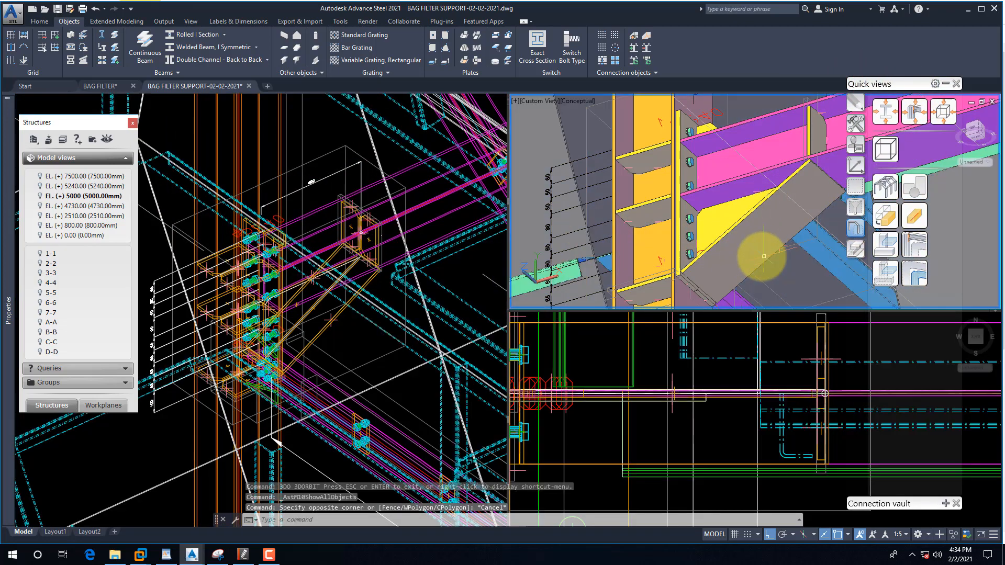
Orbit the full model in the conceptual viewport to examine the finished bracket connection from several sides
{"action": "scroll", "coordinate": [779, 269], "scroll_direction": "down", "scroll_amount": 5}
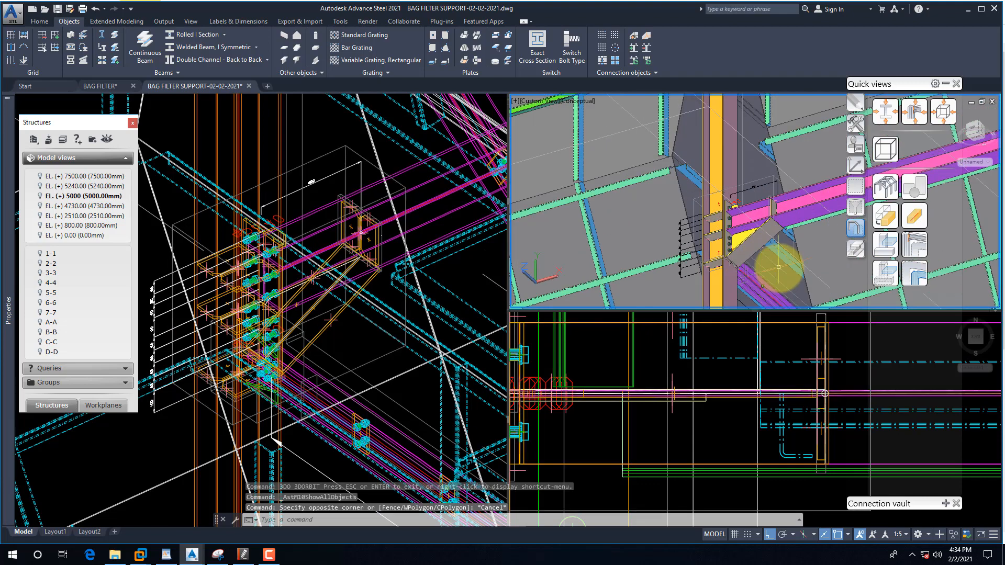
{"action": "type", "text": "3DO"}
{"action": "key", "text": "Return"}
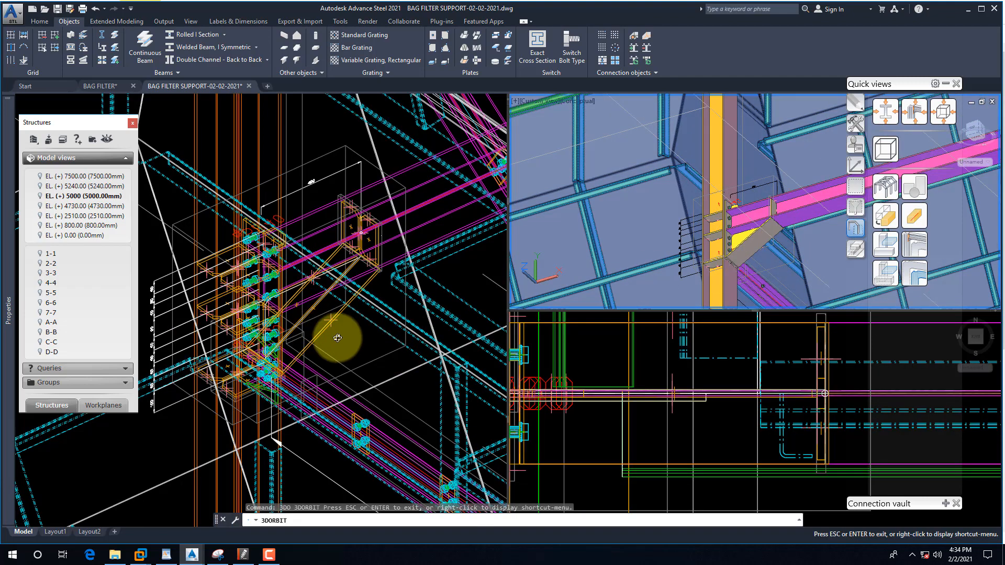
{"action": "left_click_drag", "start_coordinate": [756, 230], "coordinate": [811, 297]}
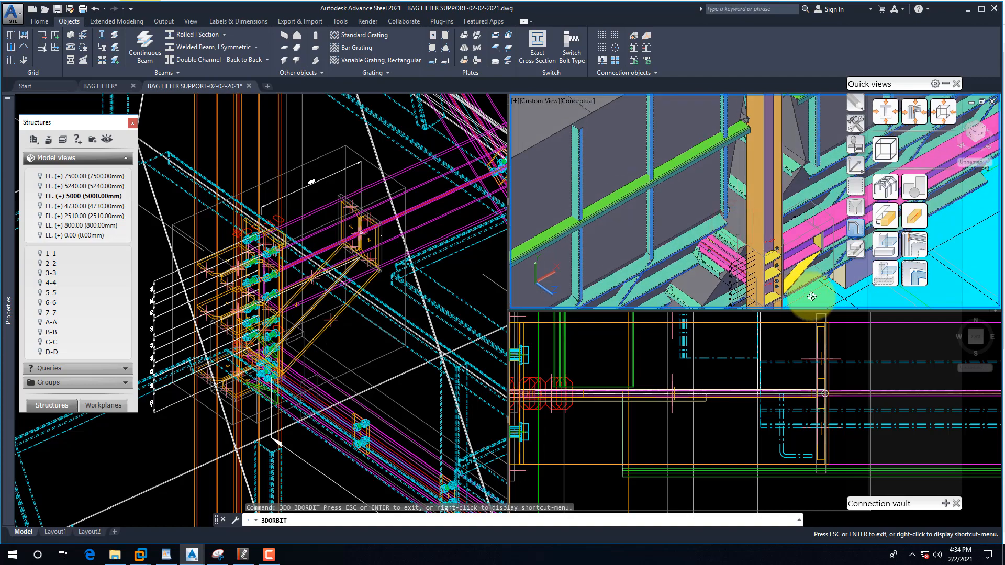
{"action": "scroll", "coordinate": [811, 297], "scroll_direction": "up", "scroll_amount": 5}
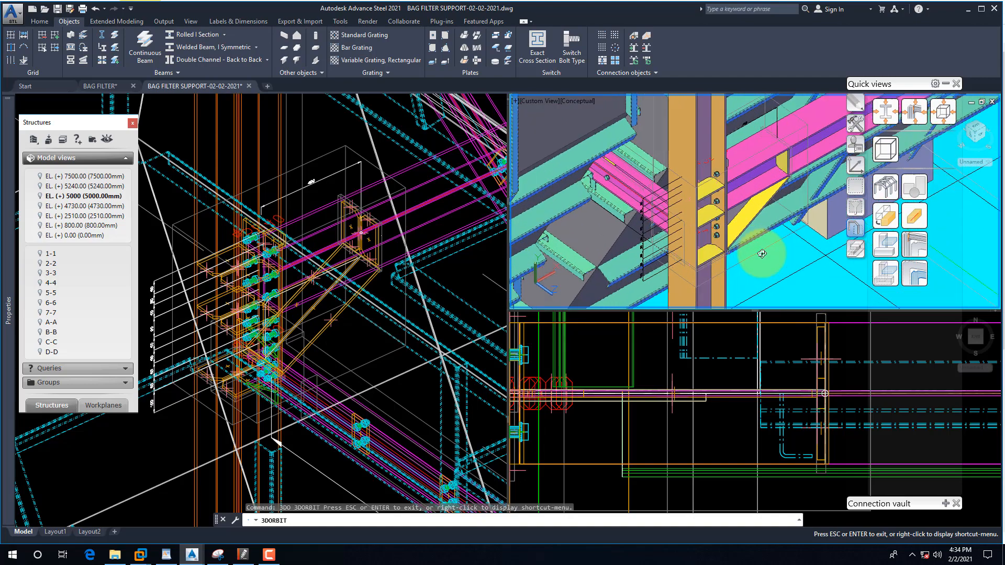
{"action": "left_click_drag", "start_coordinate": [762, 254], "coordinate": [686, 178]}
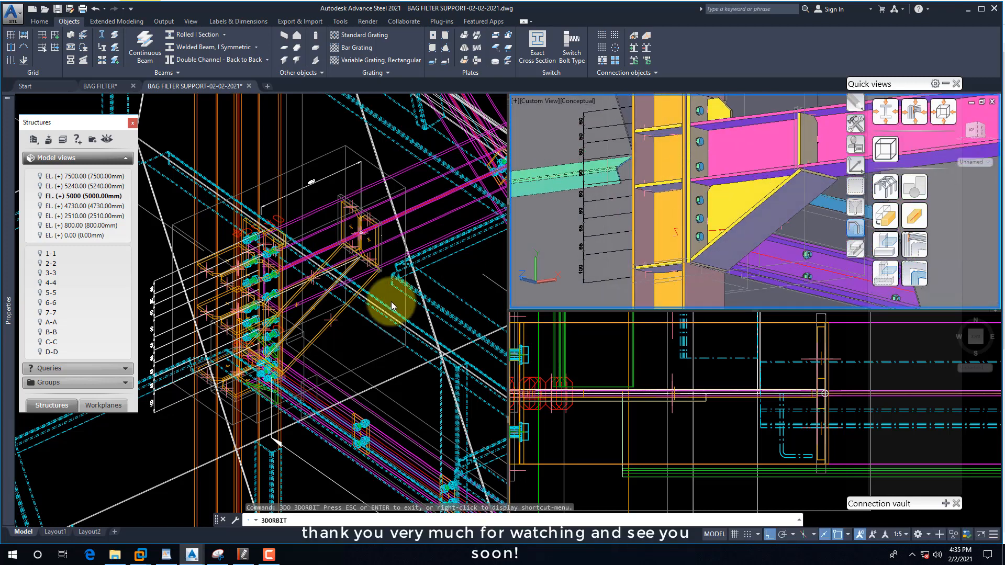
{"action": "key", "text": "Escape"}
Set the visual style of the large wireframe viewport to Conceptual
{"action": "left_click", "coordinate": [350, 343]}
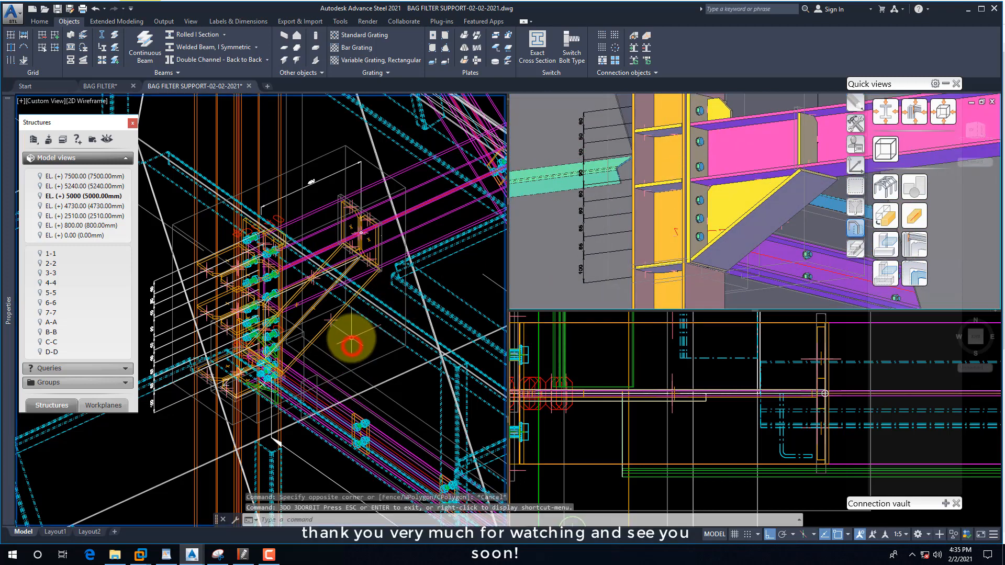
{"action": "left_click", "coordinate": [76, 101]}
{"action": "left_click", "coordinate": [89, 132]}
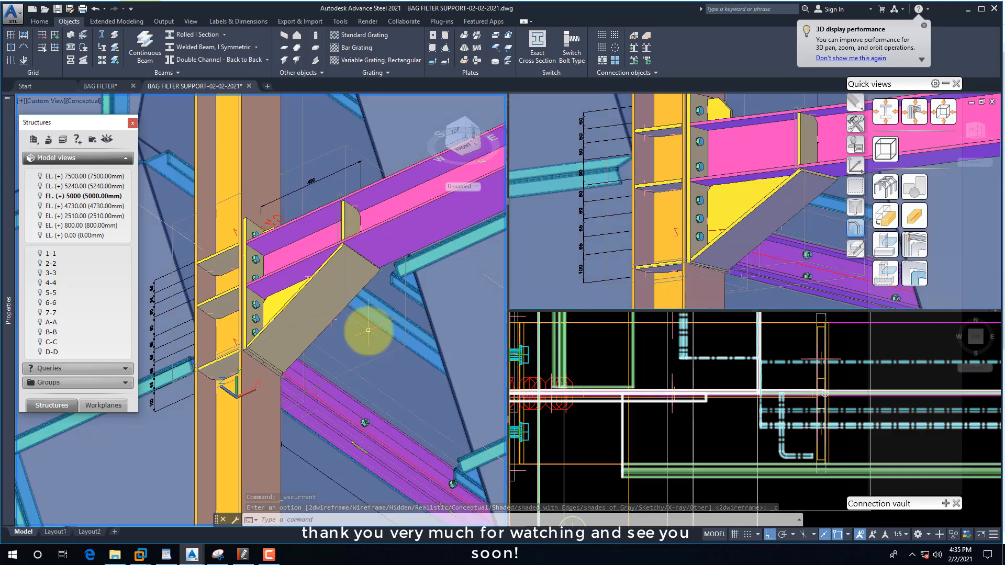
{"action": "scroll", "coordinate": [367, 330], "scroll_direction": "down", "scroll_amount": 3}
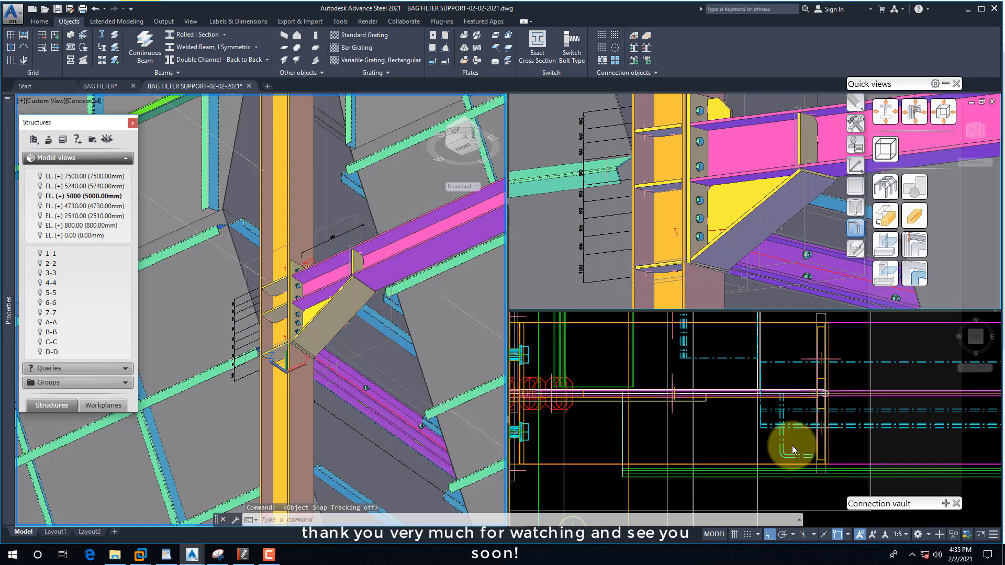
Collapse the Advance Tool Palette and place the collapsed Connection vault directly beneath it
{"action": "left_click", "coordinate": [944, 503]}
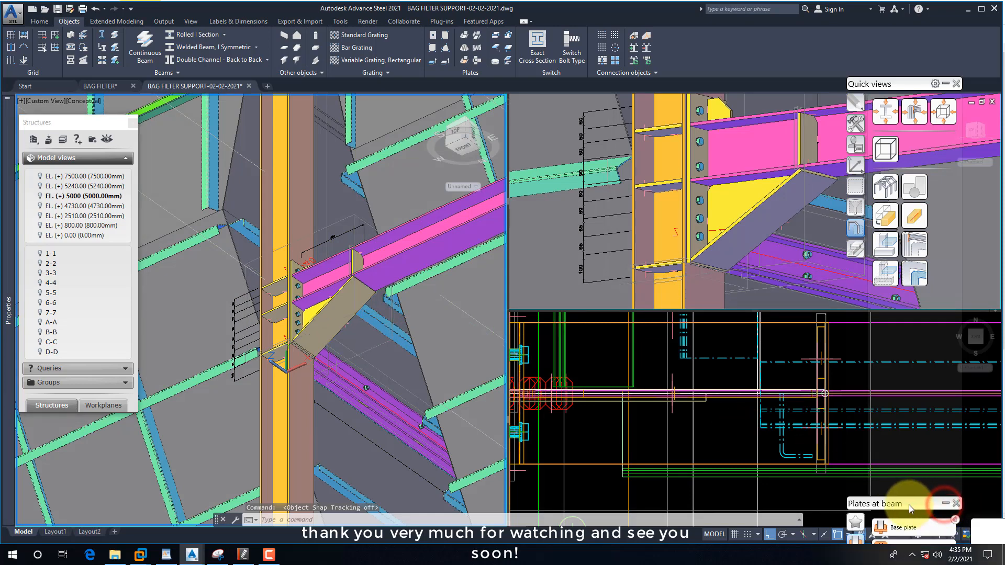
{"action": "left_click", "coordinate": [945, 502]}
{"action": "left_click_drag", "start_coordinate": [911, 501], "coordinate": [905, 335]}
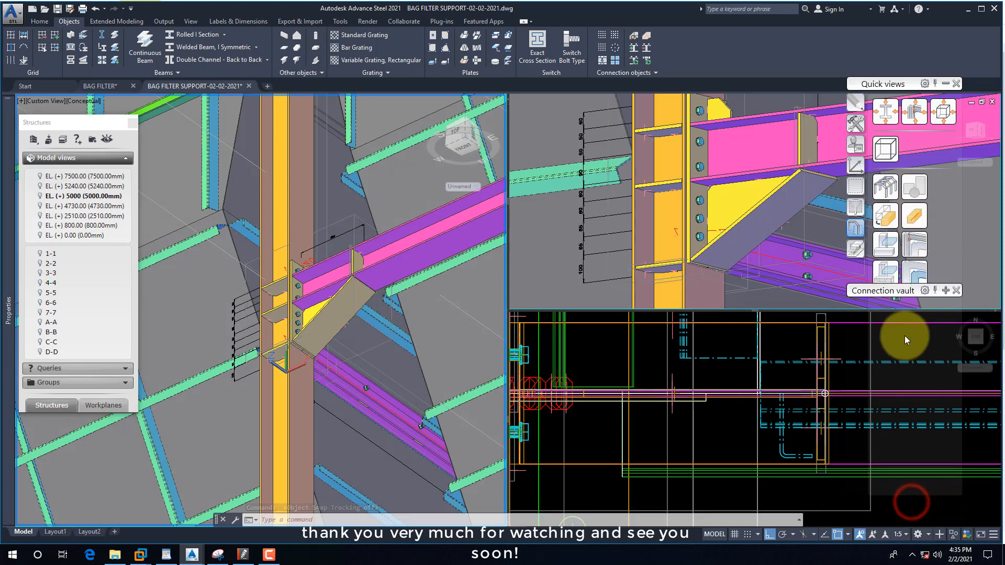
{"action": "left_click", "coordinate": [944, 83]}
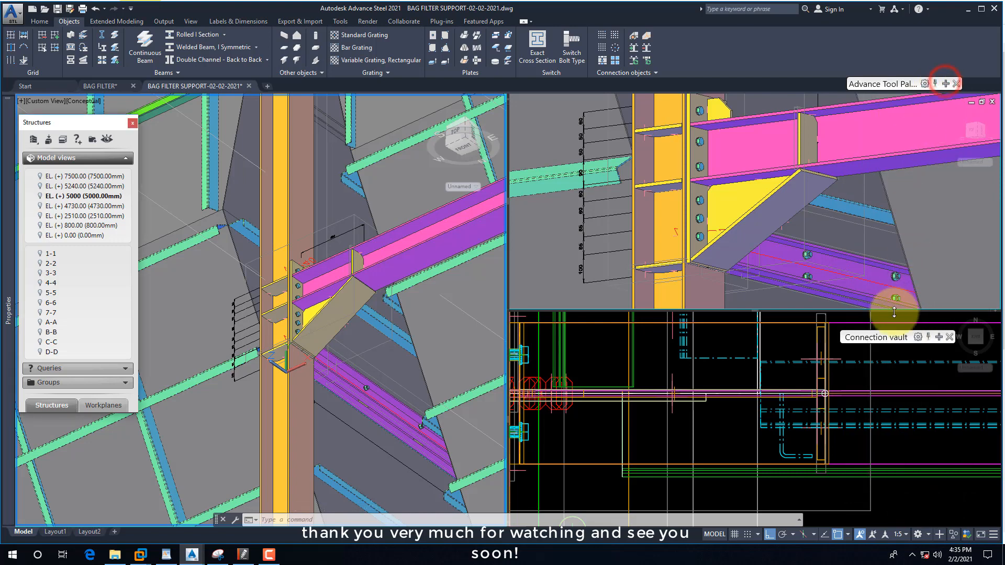
{"action": "left_click_drag", "start_coordinate": [886, 337], "coordinate": [893, 93]}
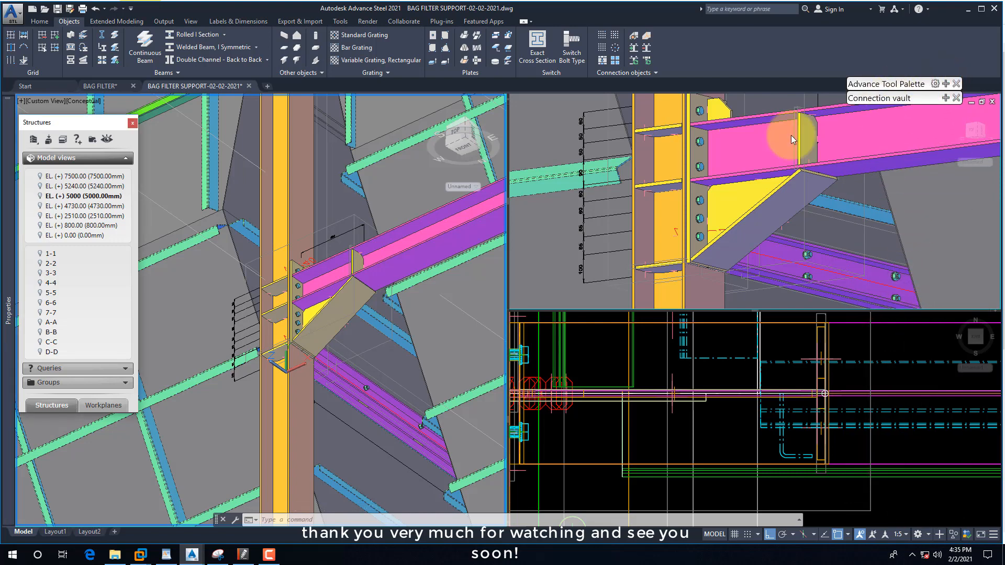
{"action": "left_click", "coordinate": [268, 554]}
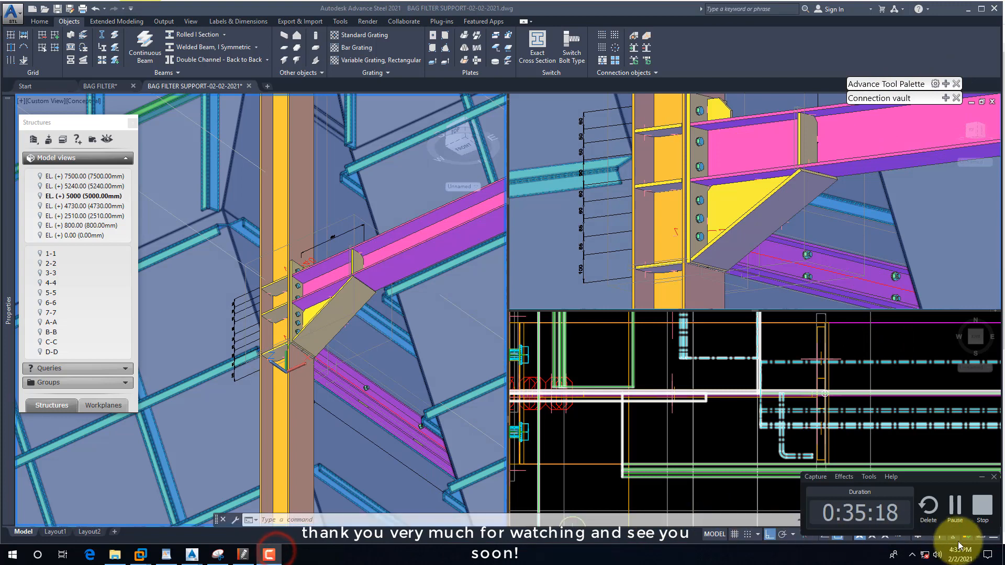